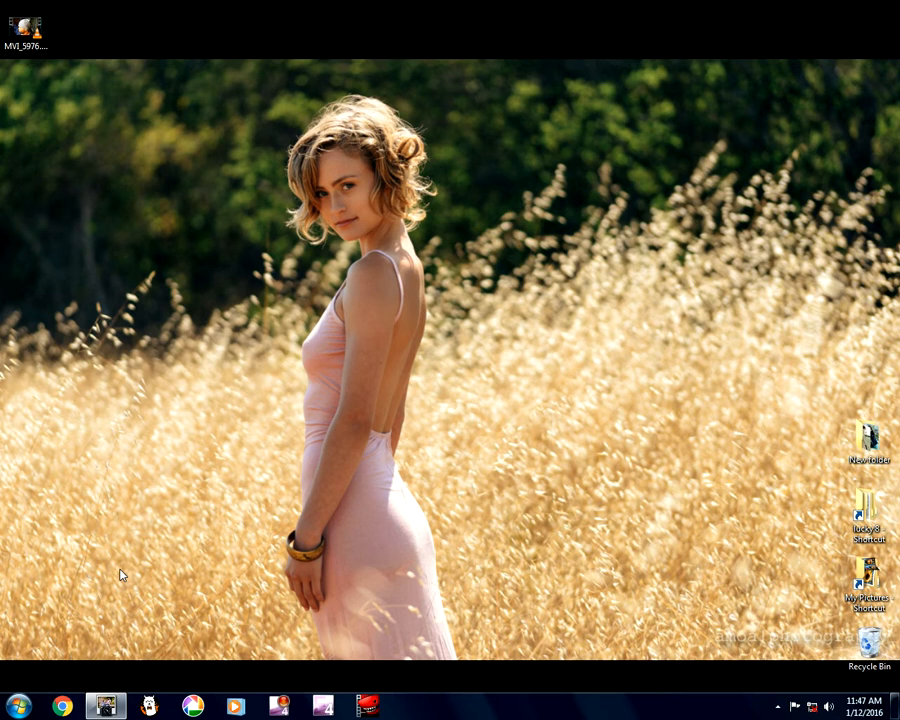
# - Switch to Digital Photo Professional, open IMG_5299.CR2 for inspection and close it again
pyautogui.click(120, 707)
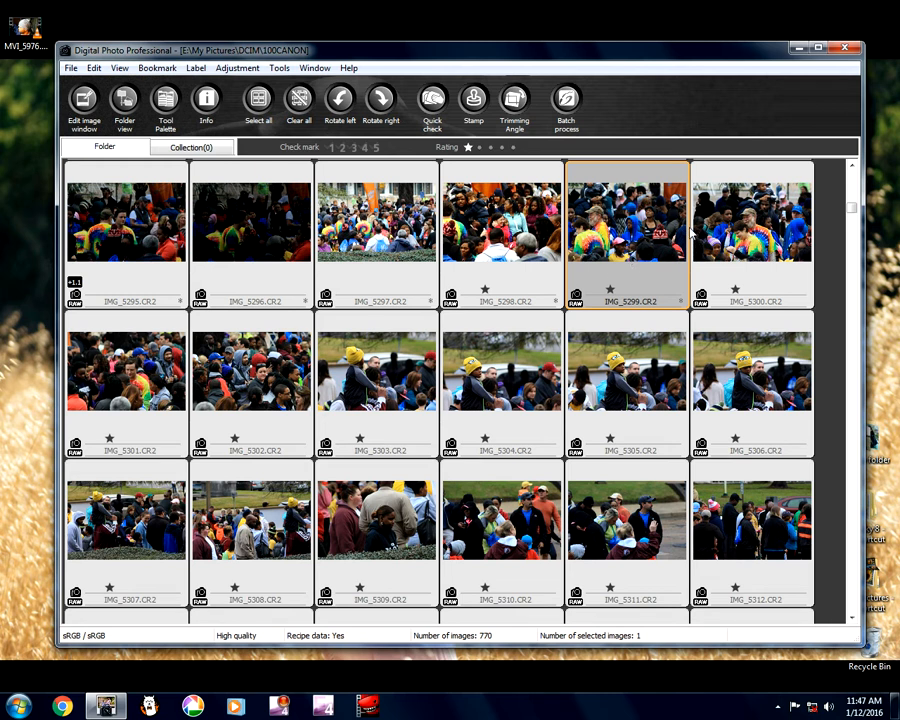
pyautogui.doubleClick(610, 270)
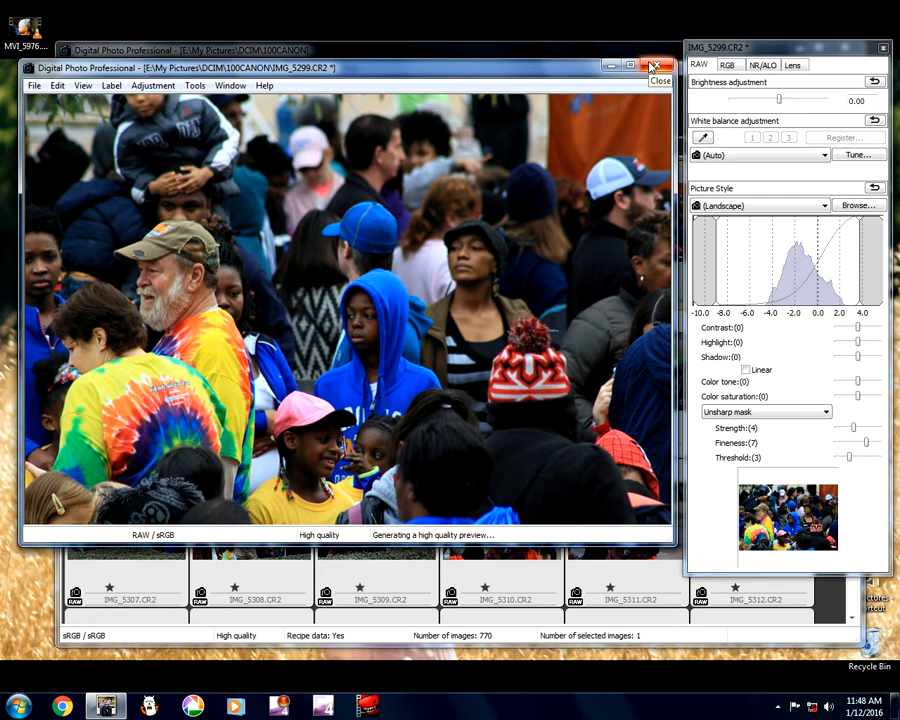
pyautogui.click(653, 66)
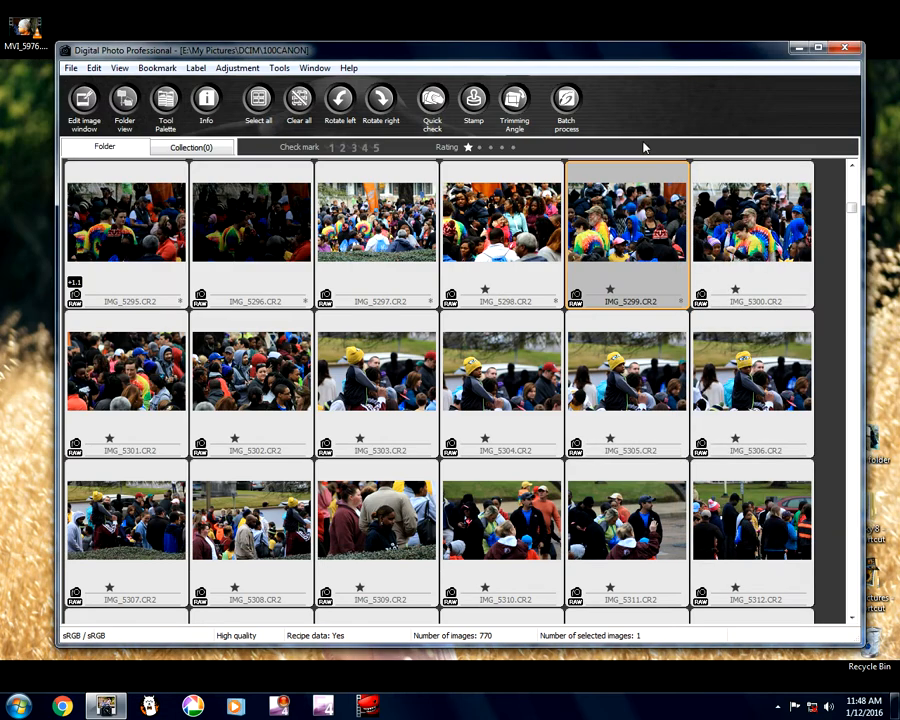
# - Open IMG_5300.CR2 in an edit window and move the window clear of the tool palette
pyautogui.click(746, 254)
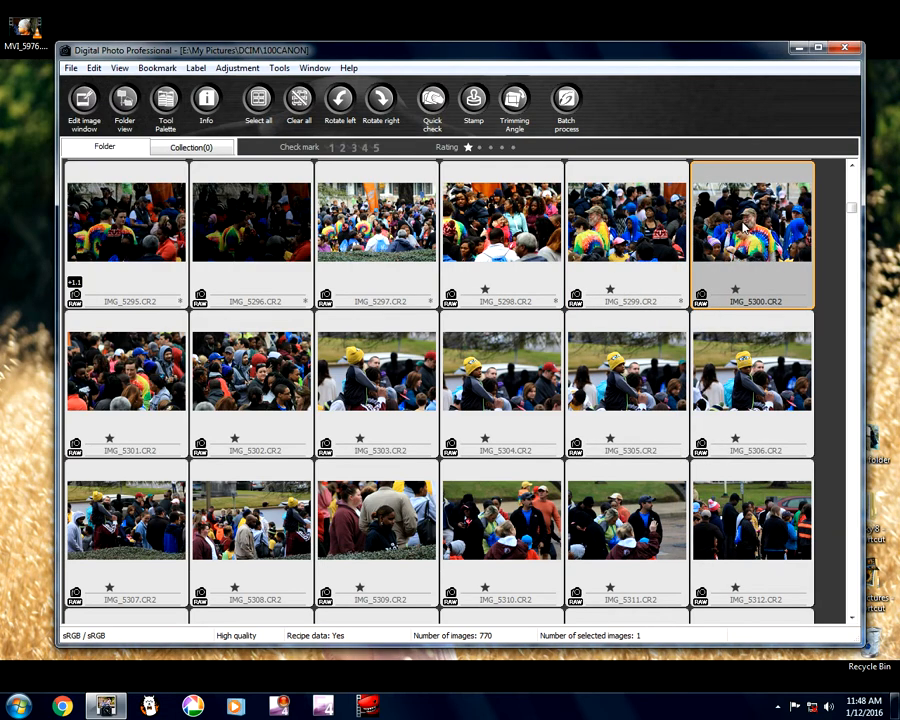
pyautogui.doubleClick(746, 254)
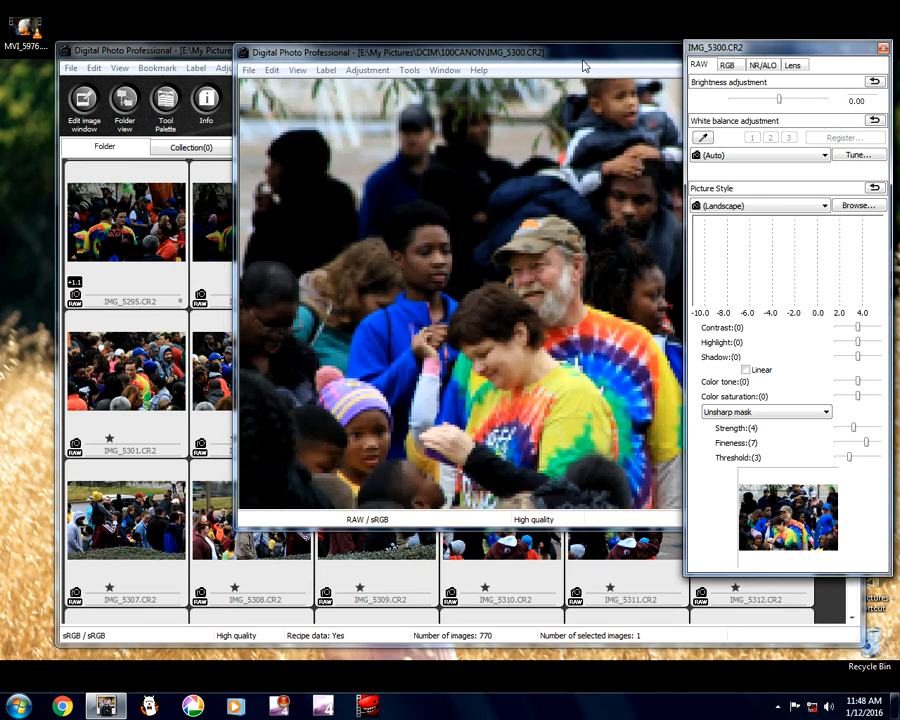
pyautogui.moveTo(562, 63); pyautogui.dragTo(389, 124)
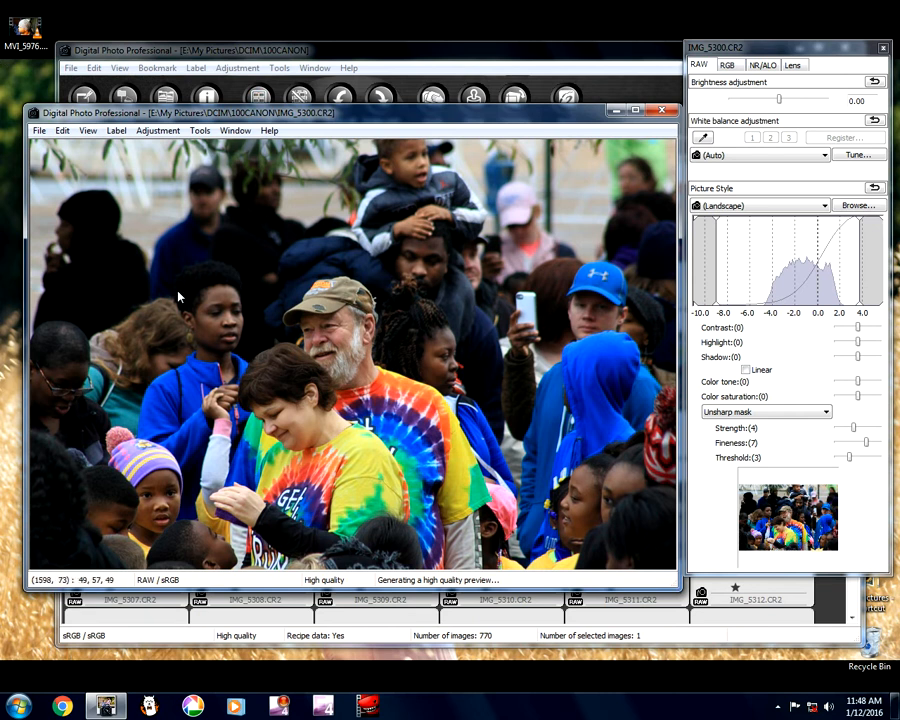
# - Review the complete shooting information of IMG_5300.CR2 and close the information window
pyautogui.click(37, 133)
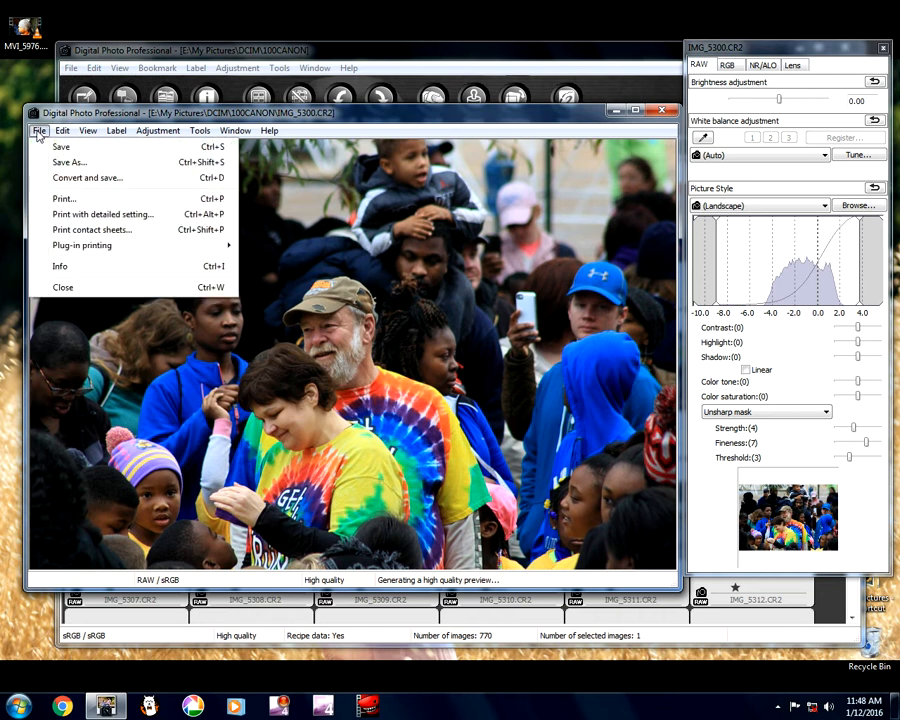
pyautogui.click(55, 267)
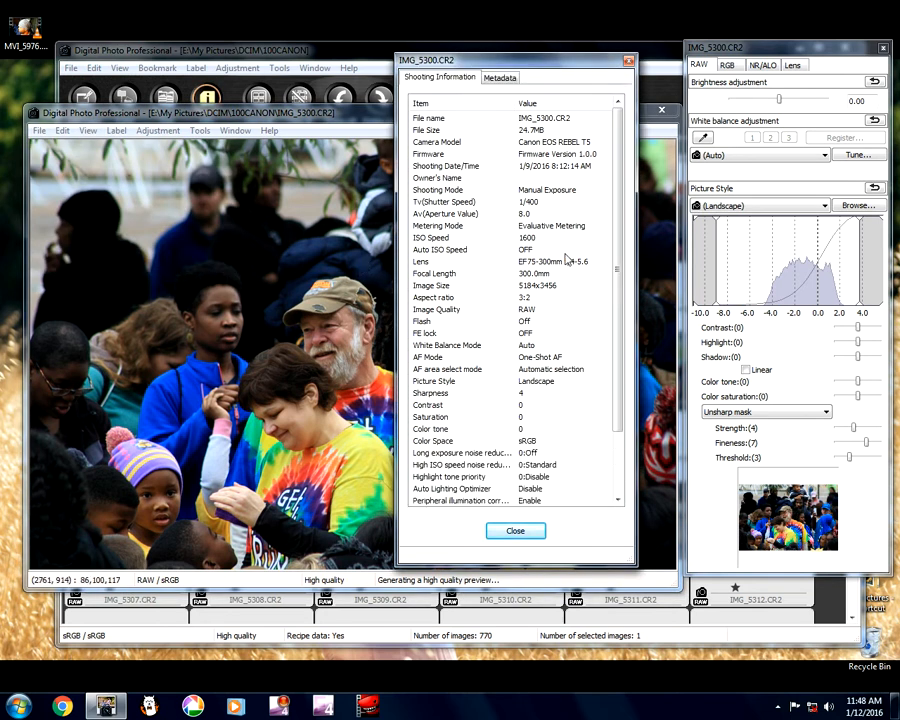
pyautogui.scroll(-1, 622, 425)
pyautogui.scroll(-1, 622, 420)
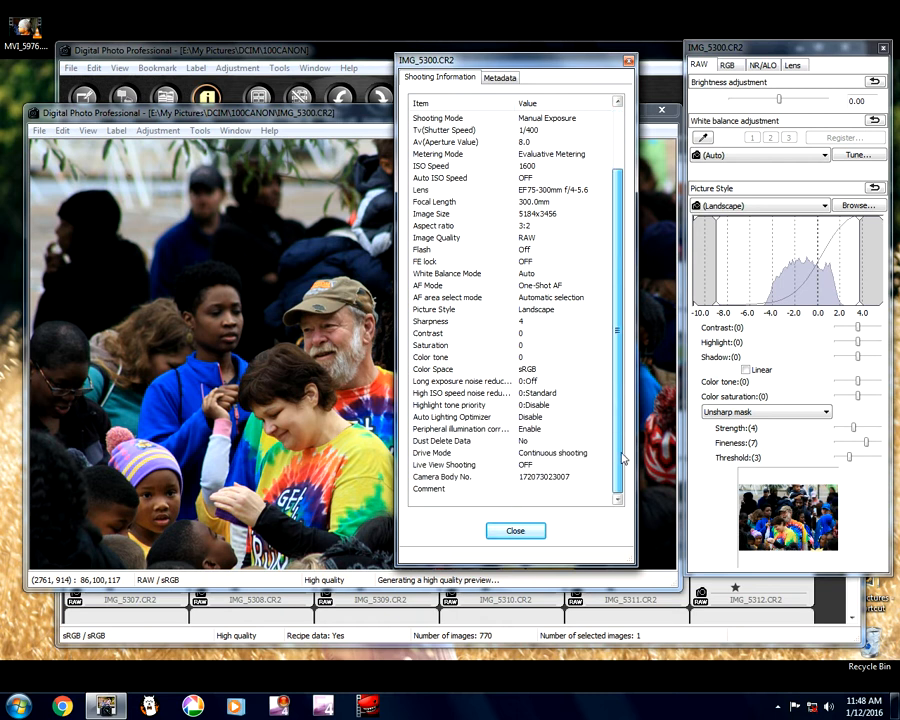
pyautogui.scroll(2, 620, 412)
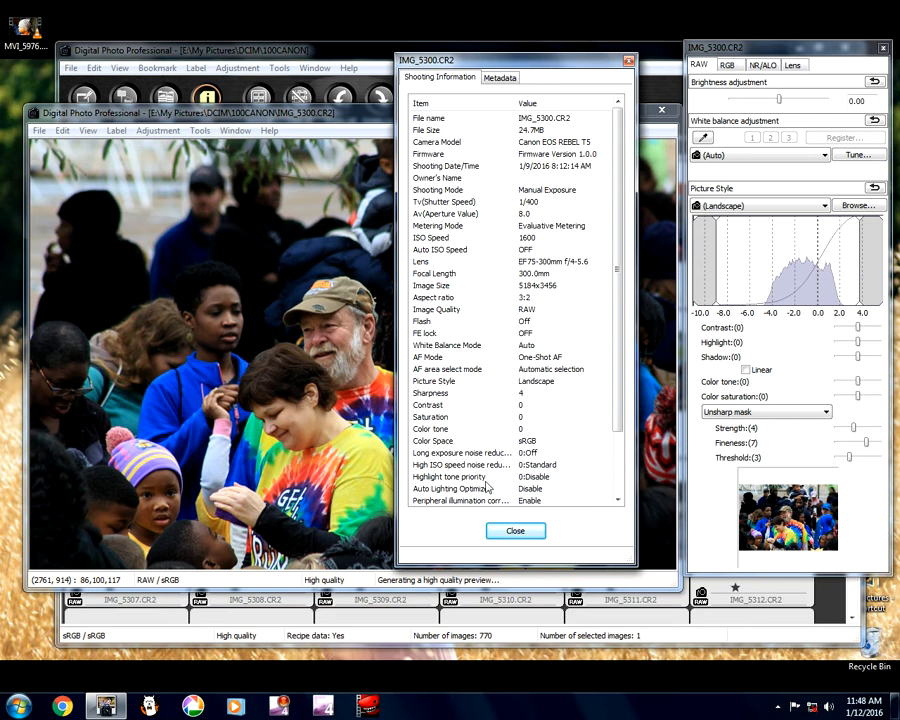
pyautogui.click(505, 532)
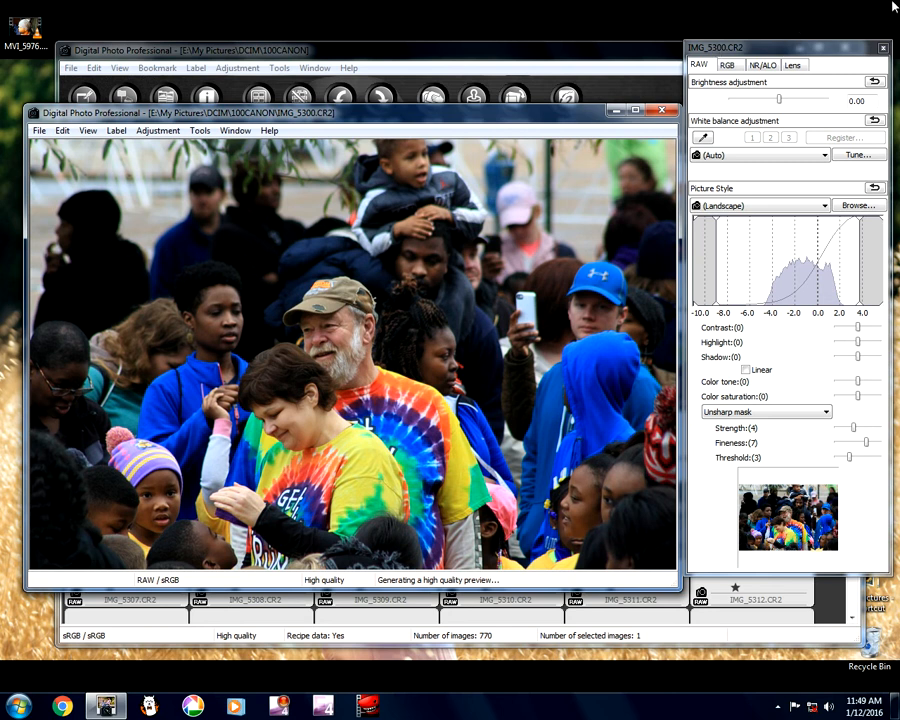
# - Set the contrast of IMG_5300.CR2 to 1 and close its edit window
pyautogui.click(865, 327)
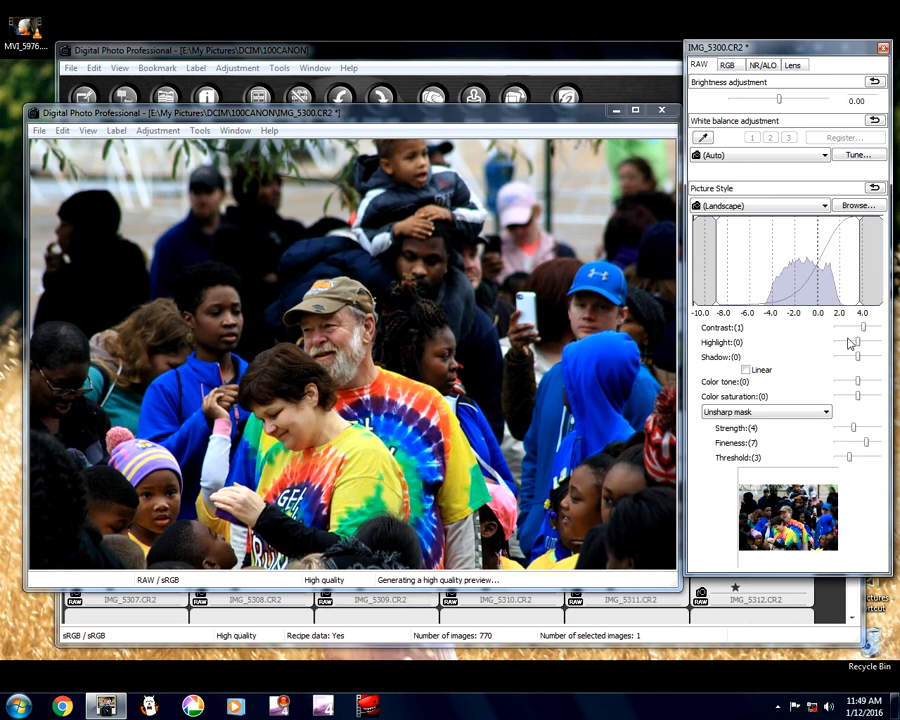
pyautogui.click(851, 357)
pyautogui.click(861, 360)
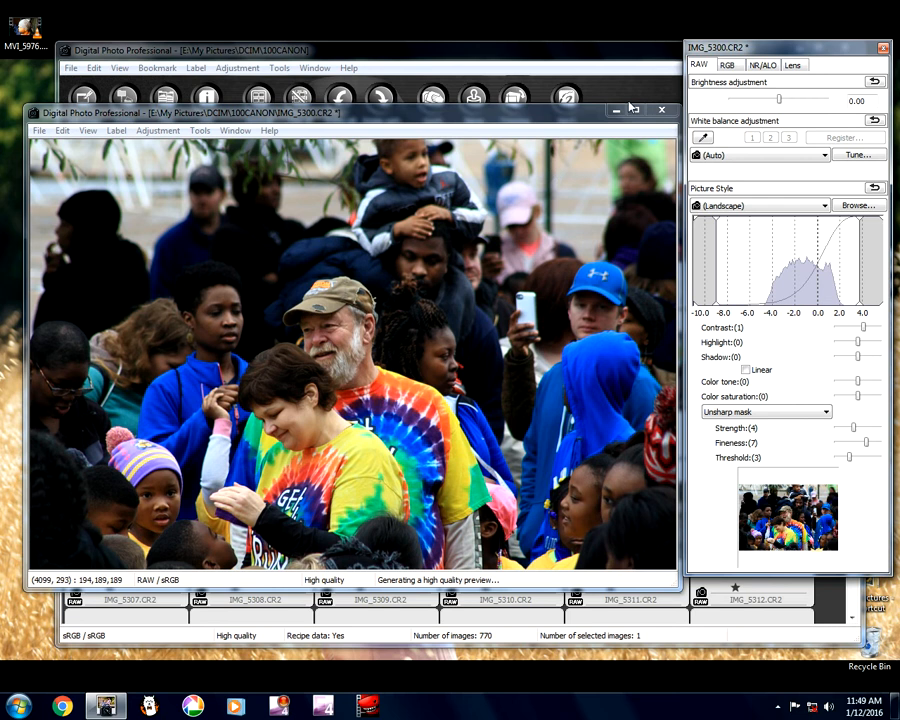
pyautogui.click(661, 110)
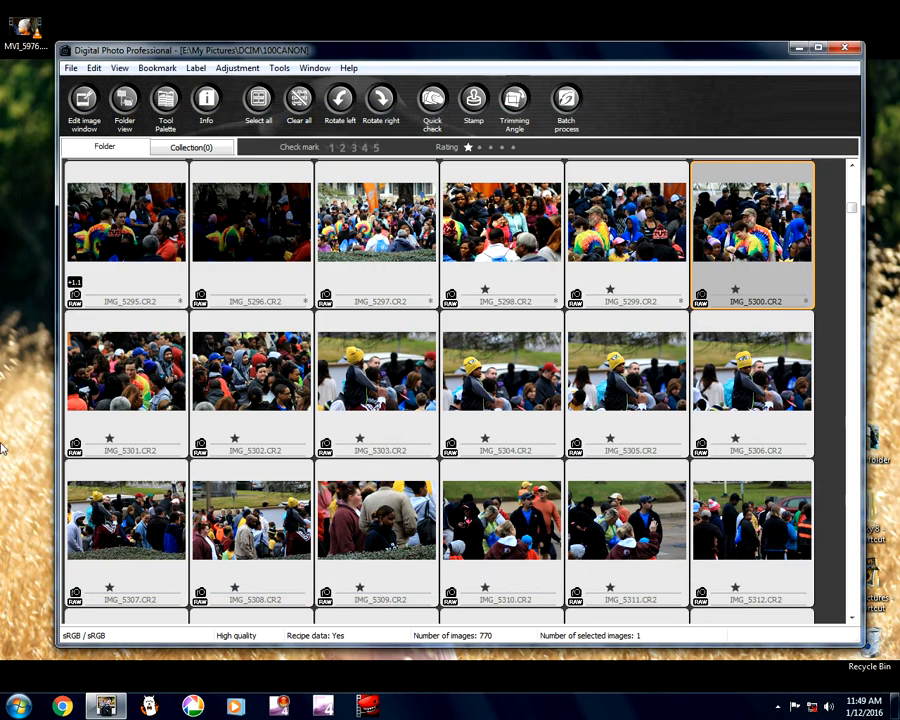
# - Open IMG_5301.CR2 in an edit window
pyautogui.click(130, 378)
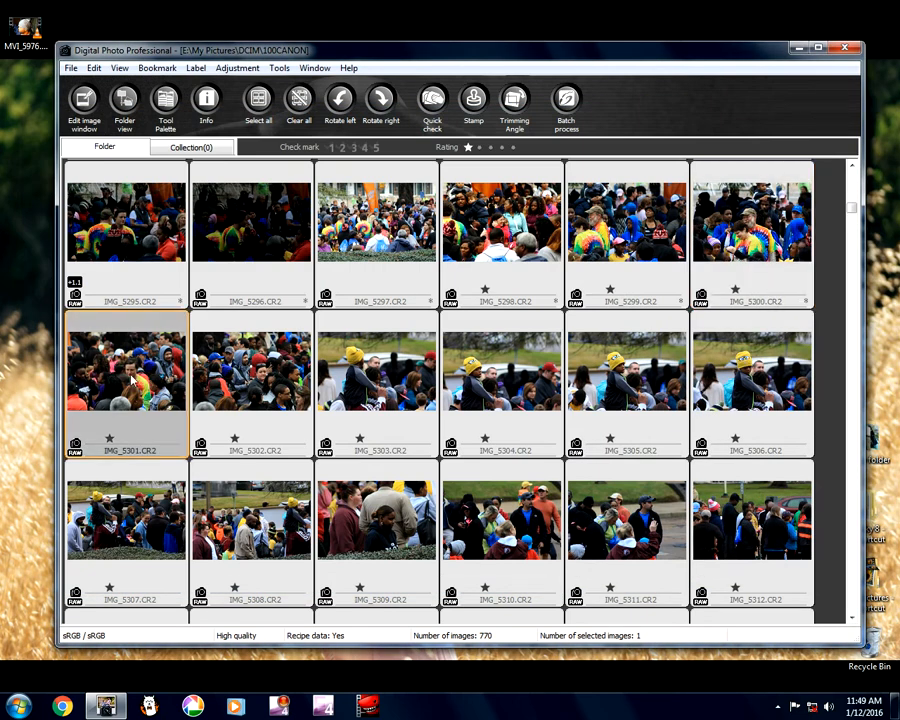
pyautogui.doubleClick(130, 378)
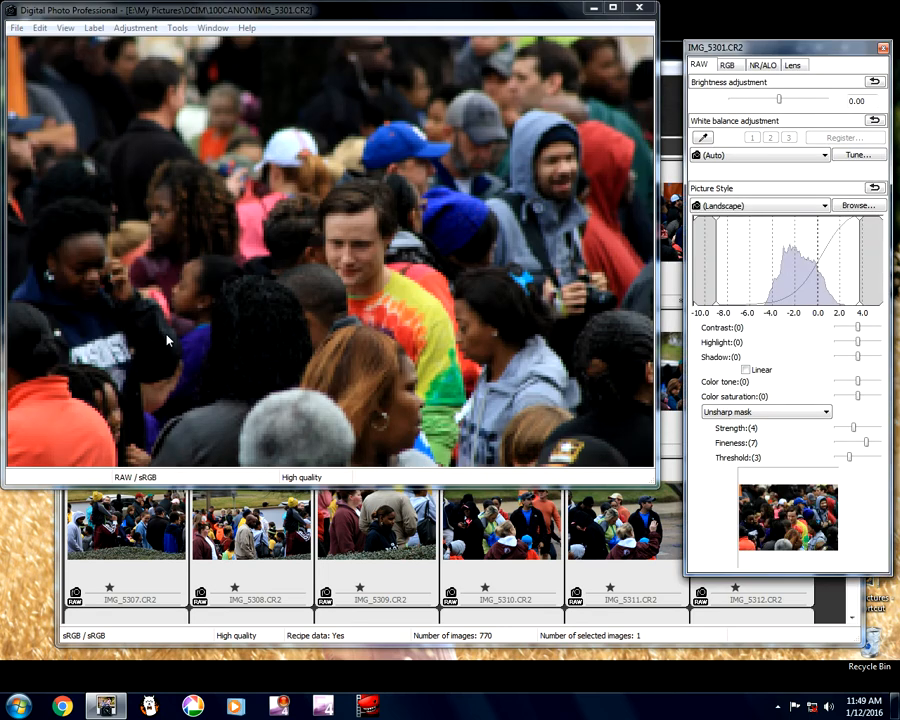
pyautogui.click(778, 706)
pyautogui.rightClick(799, 634)
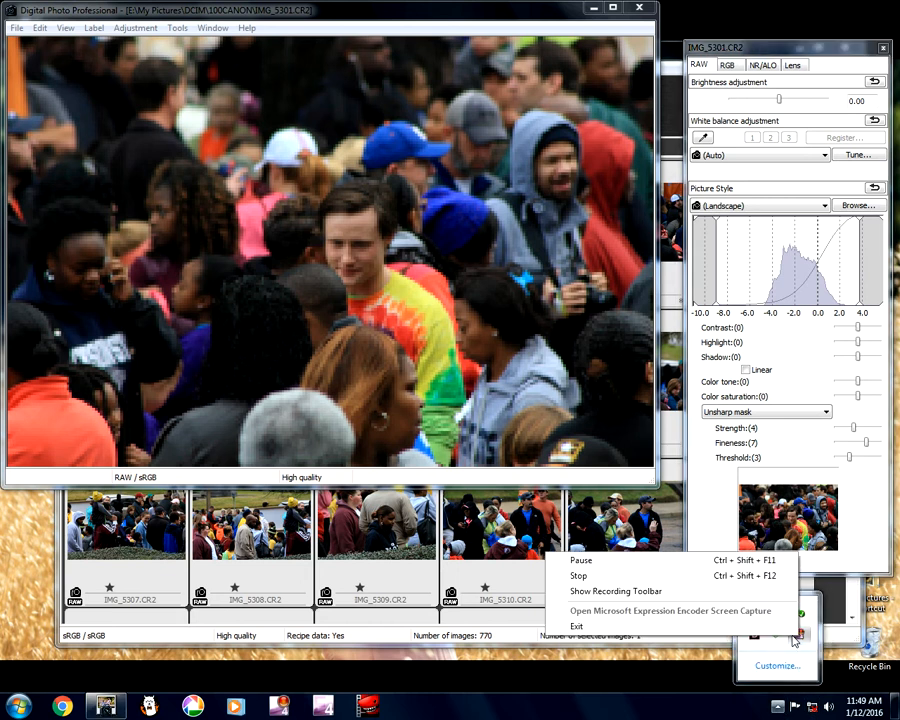
pyautogui.click(587, 568)
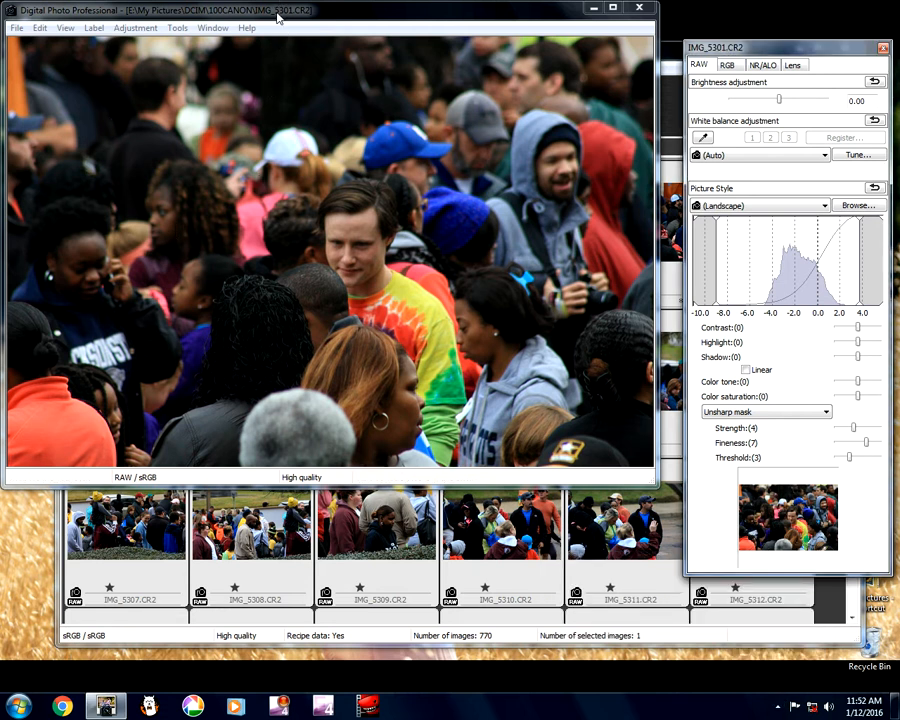
# - Reposition the IMG_5301.CR2 window, review the photo's shooting information and close the information window
pyautogui.moveTo(277, 14); pyautogui.dragTo(287, 55)
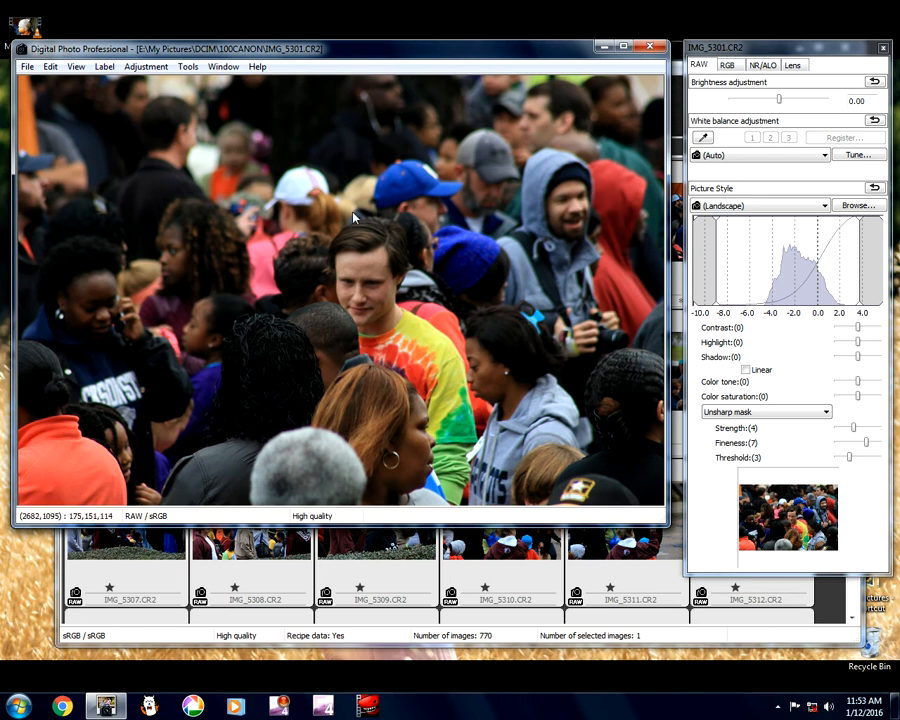
pyautogui.click(27, 67)
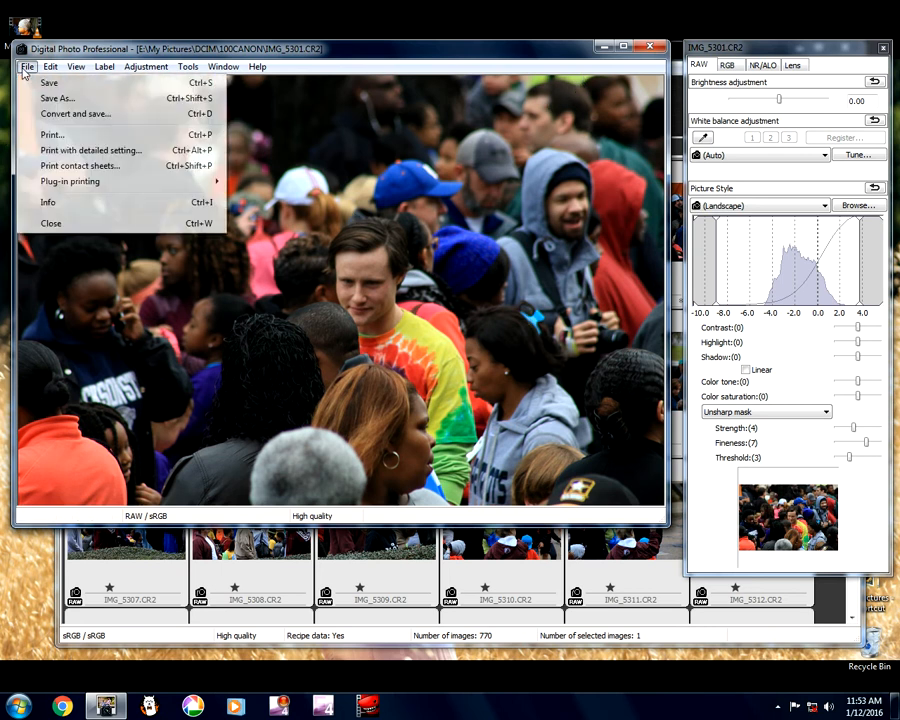
pyautogui.click(61, 204)
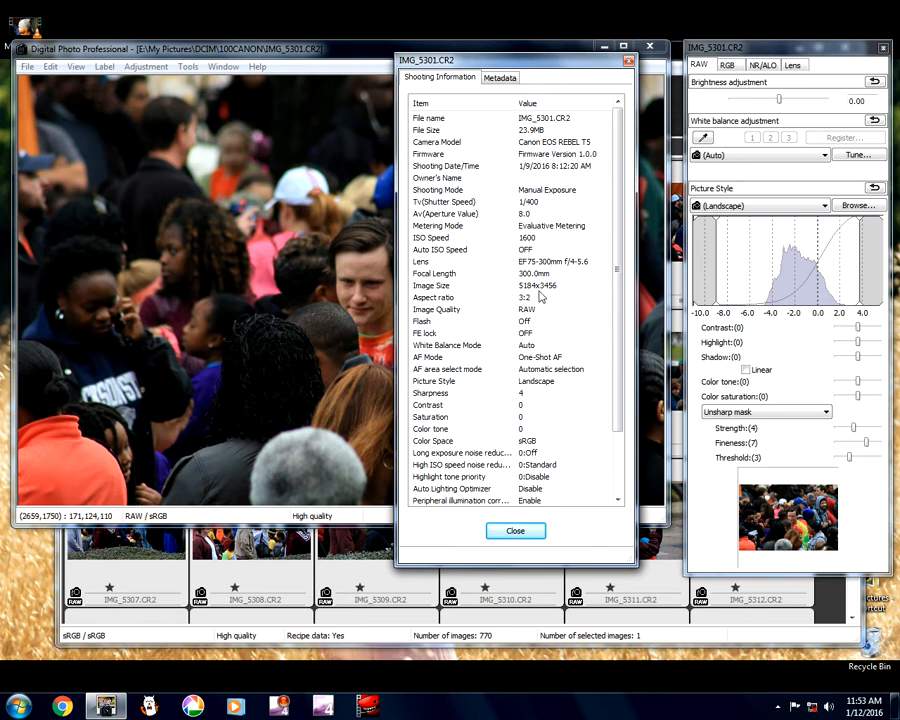
pyautogui.click(508, 538)
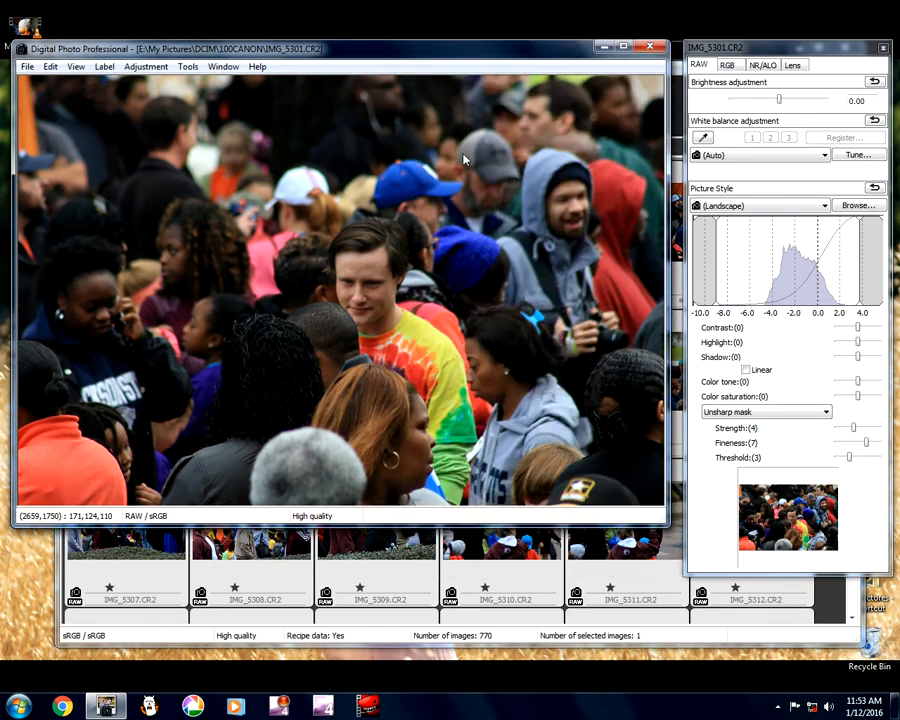
# - Close the IMG_5301.CR2 edit window and remove the photo's one-star rating
pyautogui.click(650, 47)
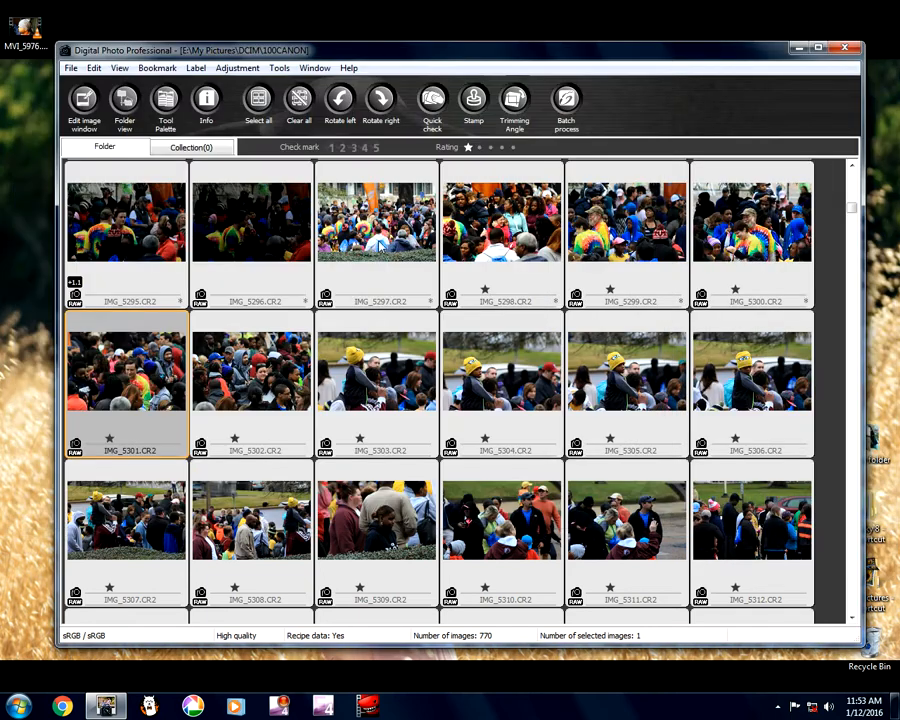
pyautogui.click(467, 147)
# - Inspect IMG_5302.CR2 in an edit window, close it and remove the photo's one-star rating
pyautogui.click(220, 398)
pyautogui.doubleClick(220, 398)
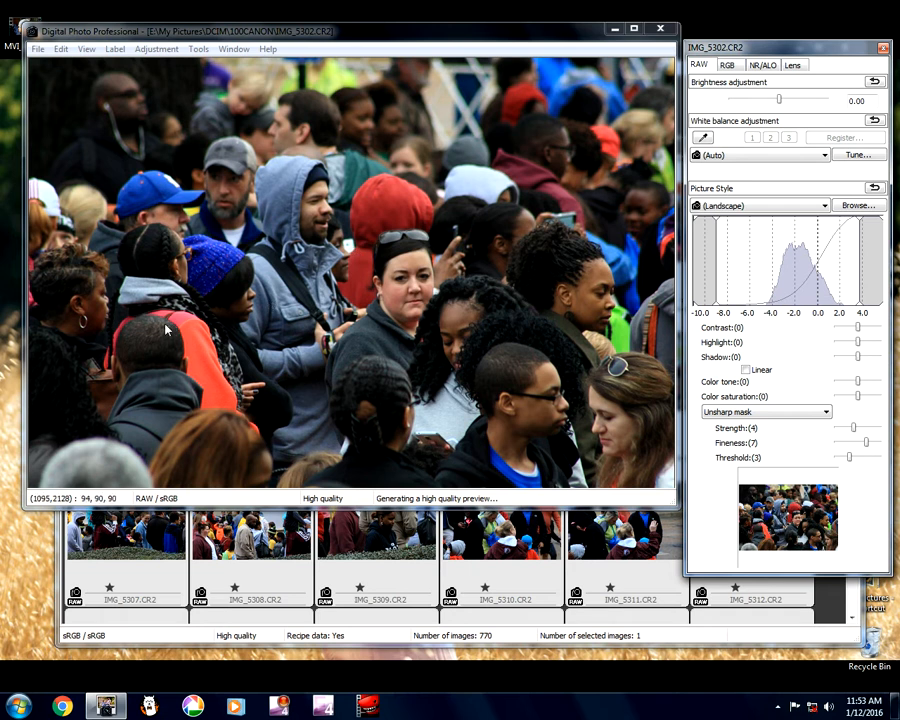
pyautogui.click(655, 29)
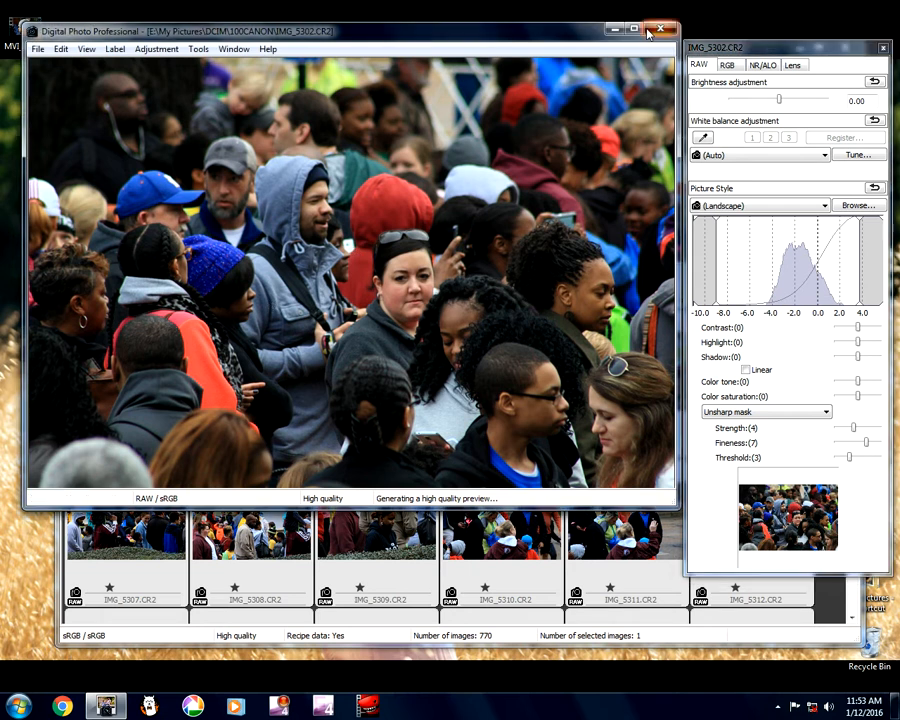
pyautogui.click(468, 147)
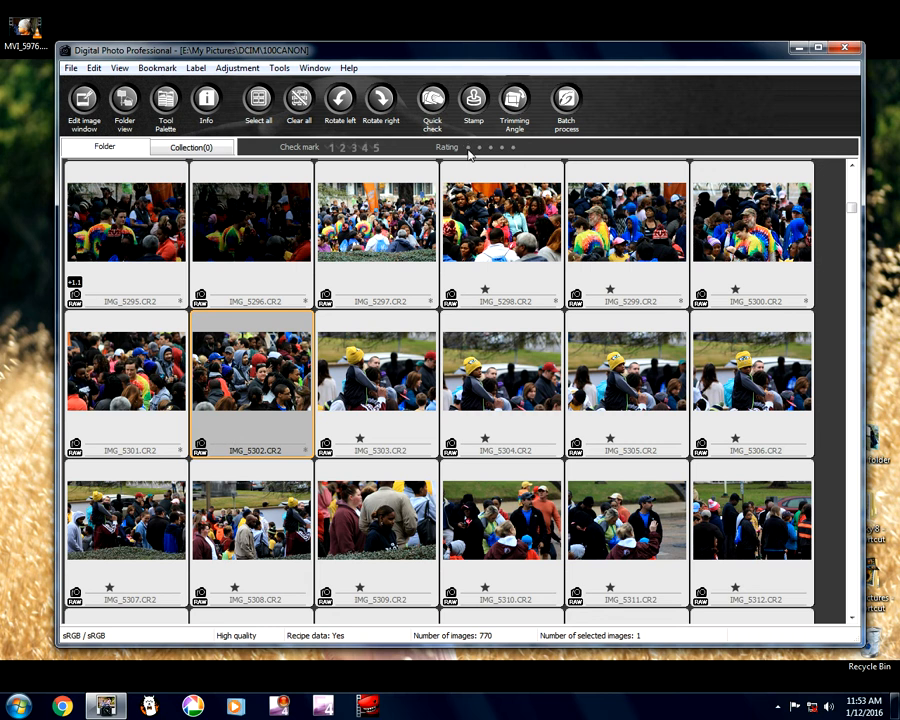
# - Open IMG_5303.CR2 to inspect it and close its edit window
pyautogui.doubleClick(407, 400)
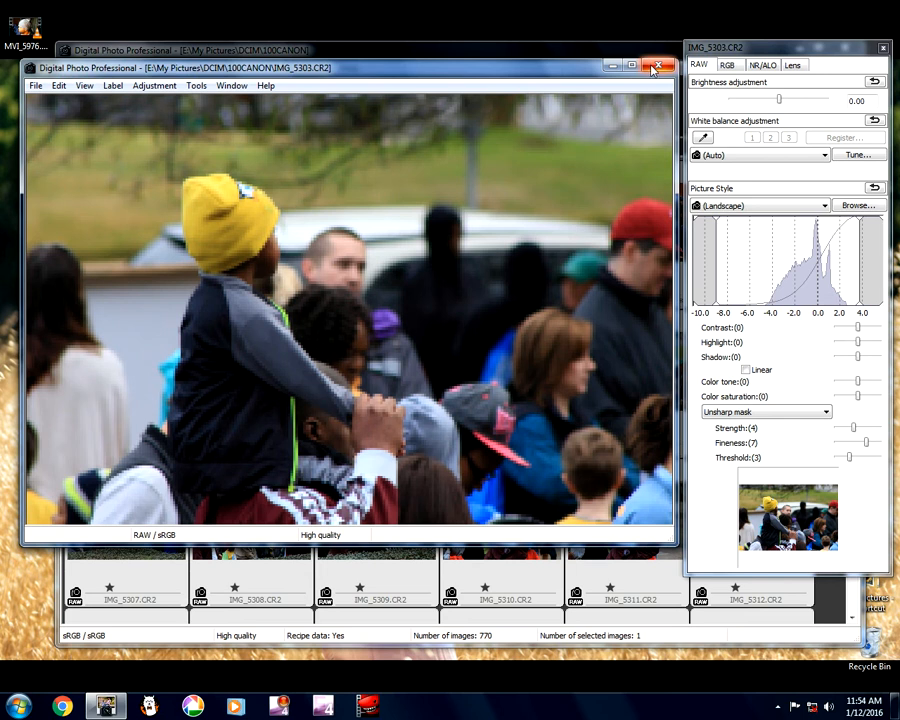
pyautogui.click(655, 67)
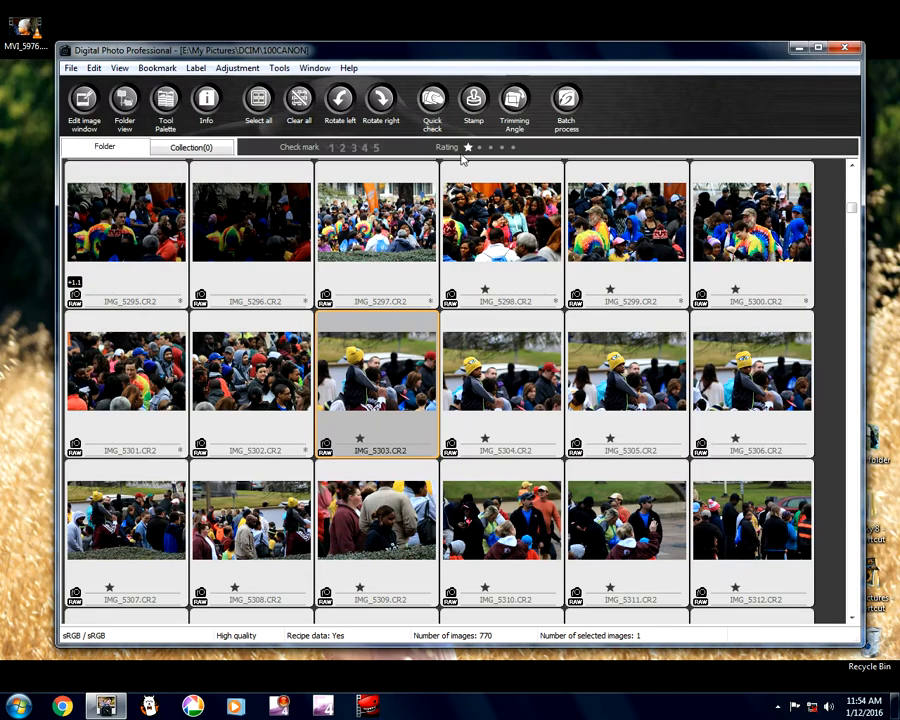
# - Open IMG_5304.CR2, display its AF points over the photo to check the focus position and hide them again
pyautogui.doubleClick(511, 399)
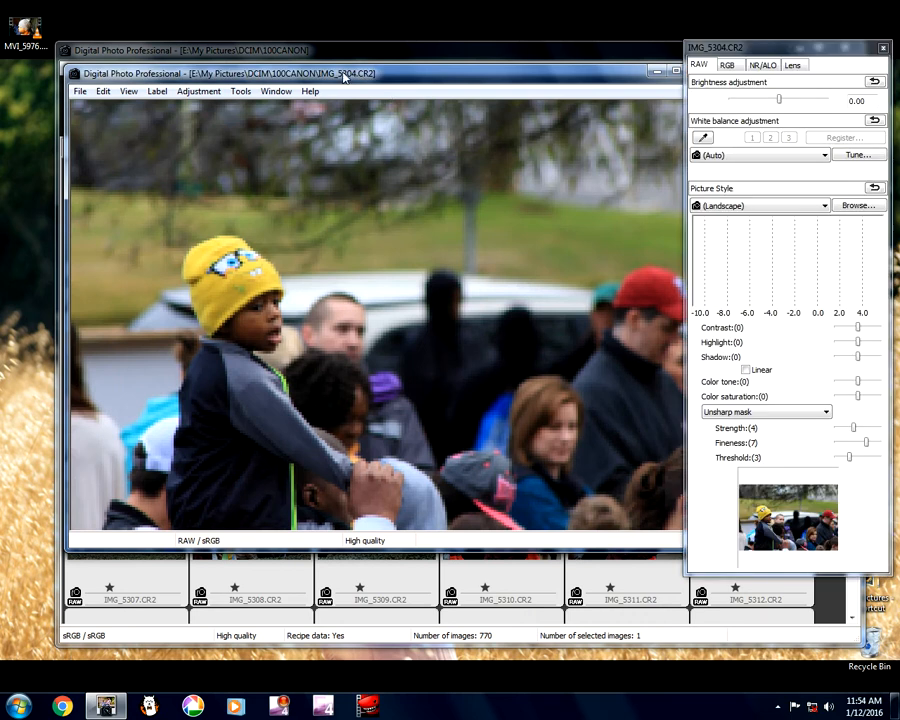
pyautogui.moveTo(382, 74); pyautogui.dragTo(323, 78)
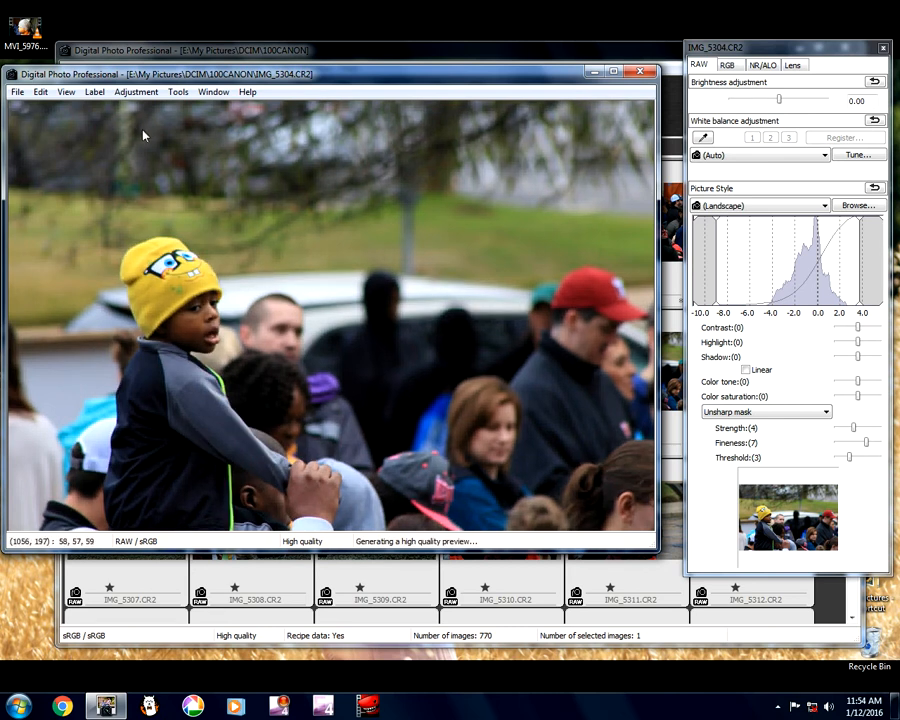
pyautogui.click(66, 91)
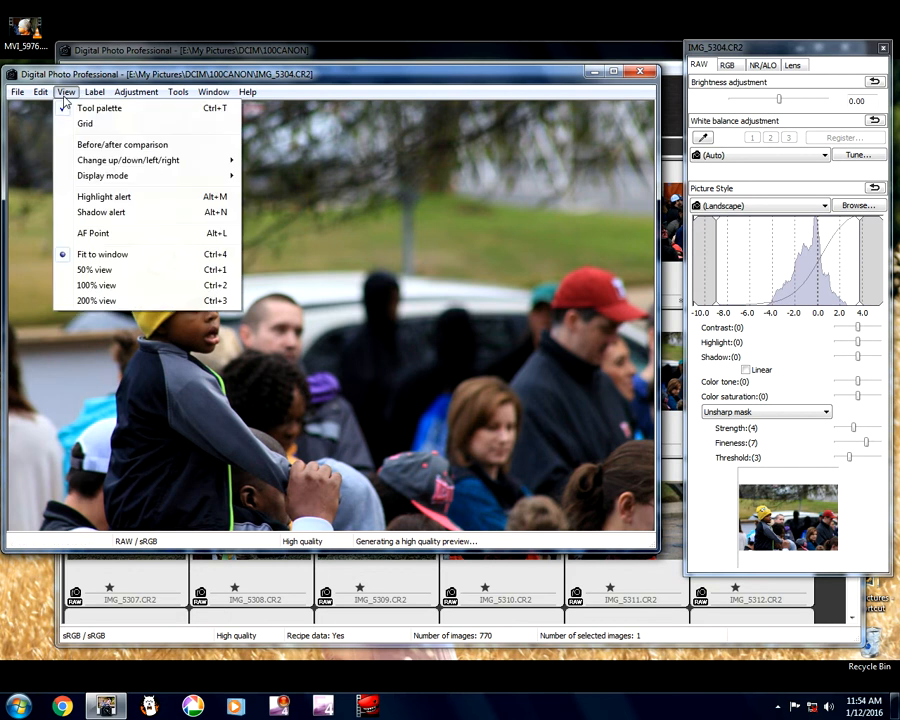
pyautogui.click(74, 235)
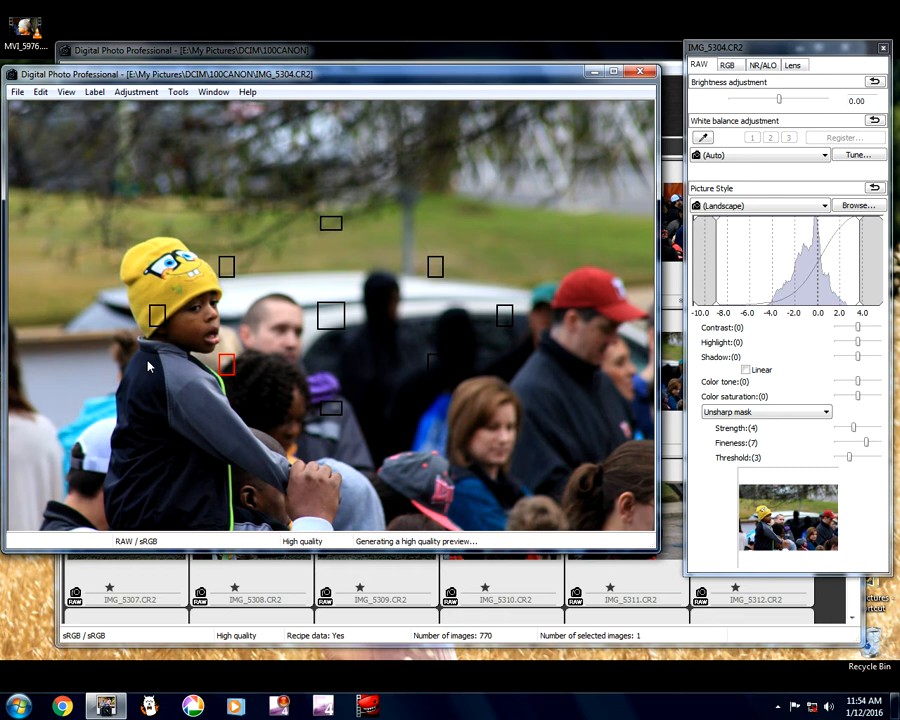
pyautogui.click(66, 92)
pyautogui.click(80, 236)
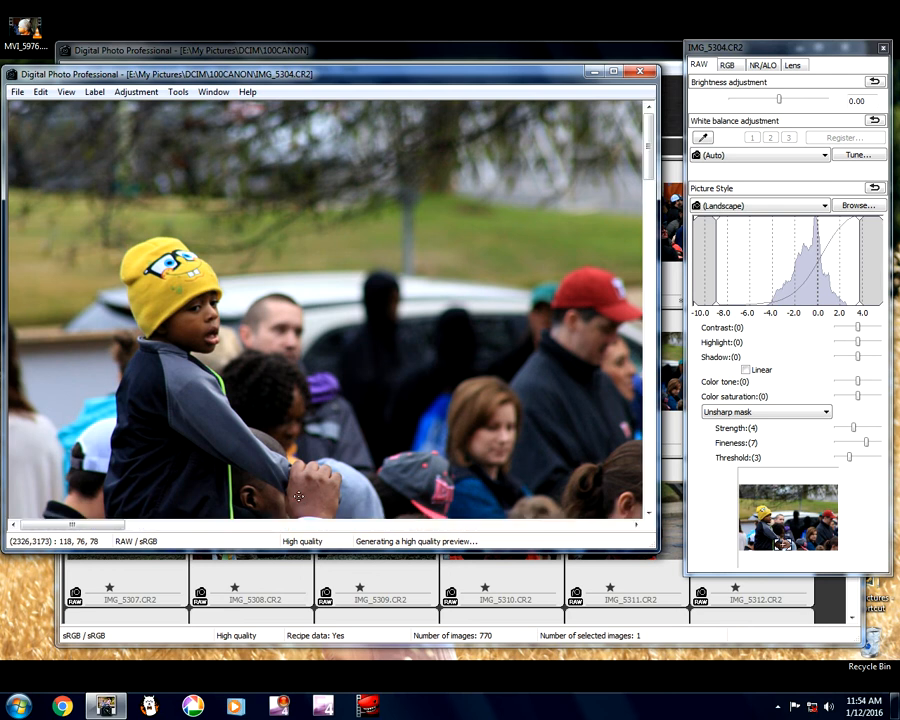
# - Magnify IMG_5304.CR2 and examine the sharpness of the face of the boy in the yellow hat
pyautogui.click(340, 475)
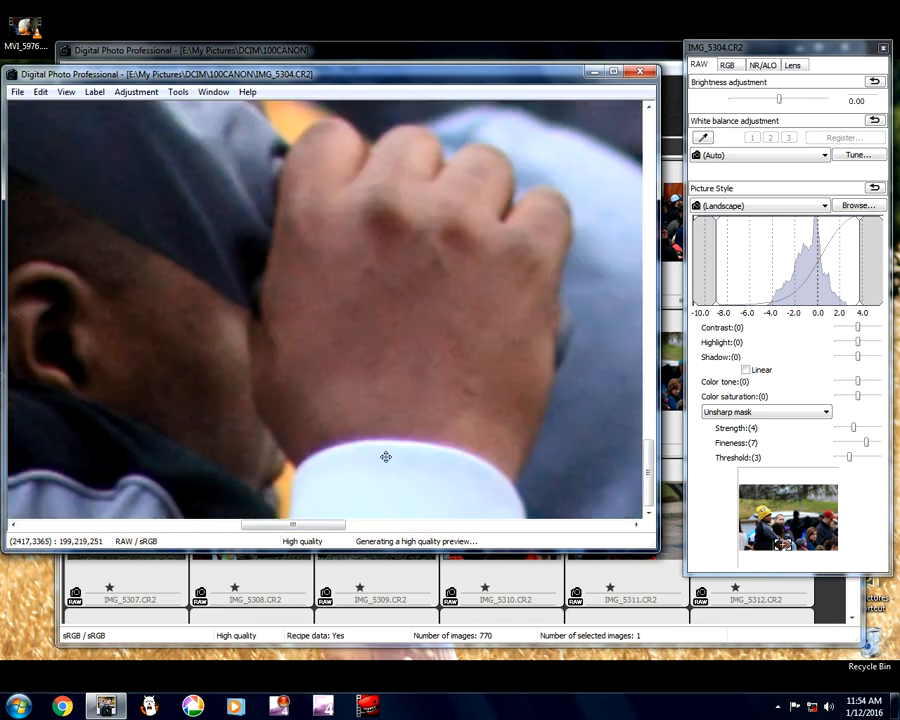
pyautogui.moveTo(241, 213); pyautogui.dragTo(284, 373)
pyautogui.moveTo(297, 223); pyautogui.dragTo(281, 374)
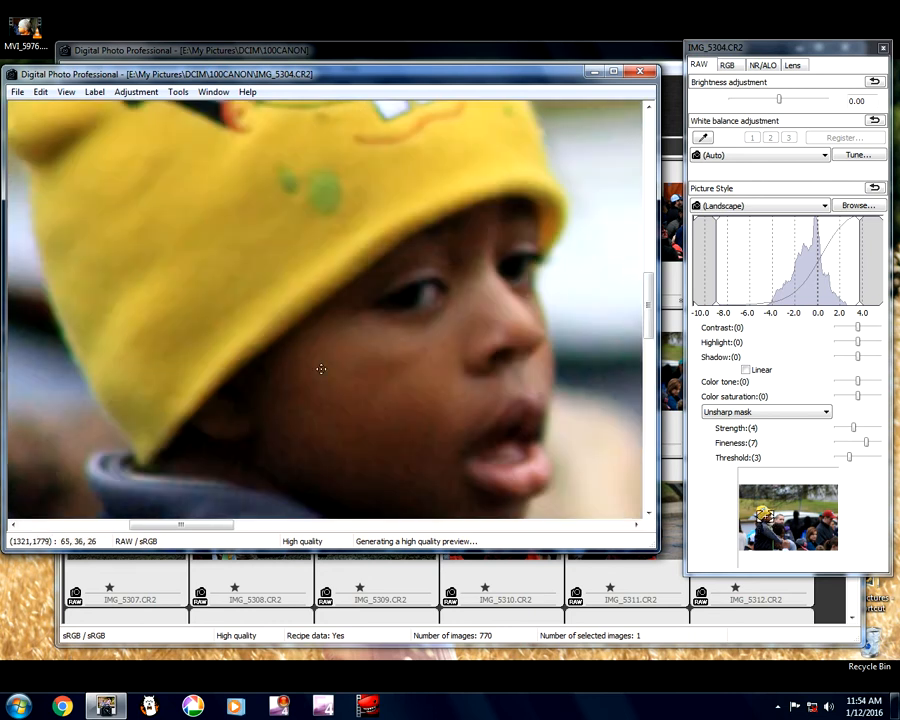
# - Apply the Monochrome picture style to IMG_5304.CR2 and remove the photo's one-star rating
pyautogui.click(405, 369)
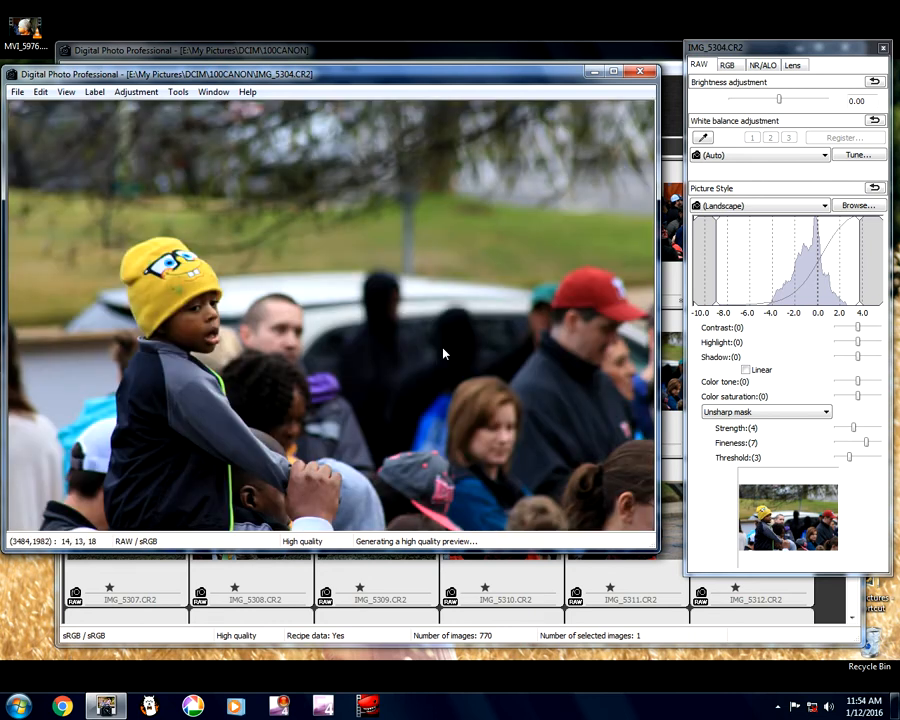
pyautogui.click(743, 206)
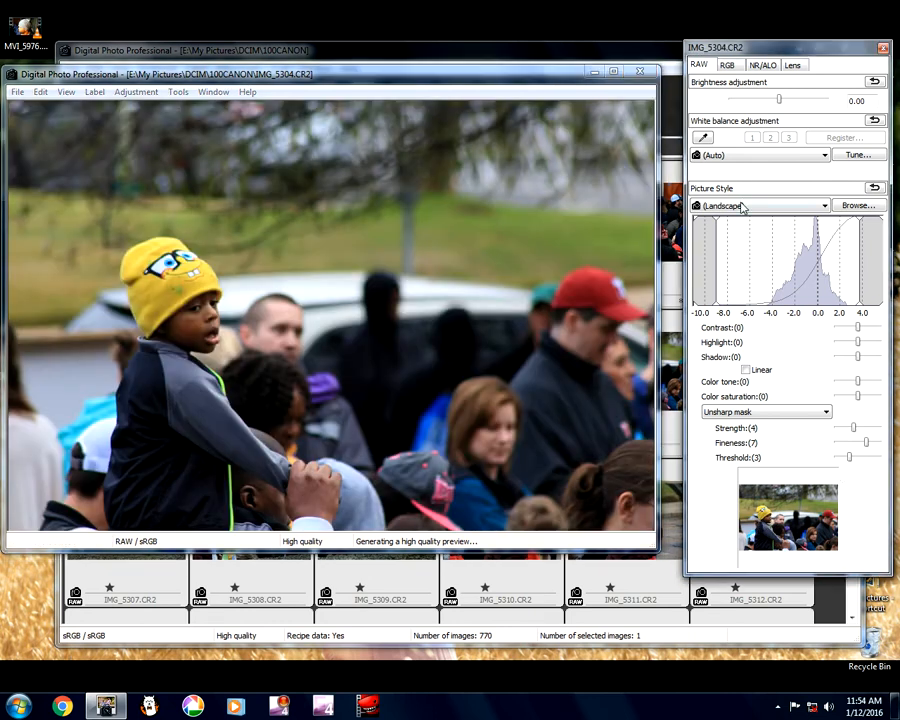
pyautogui.click(725, 299)
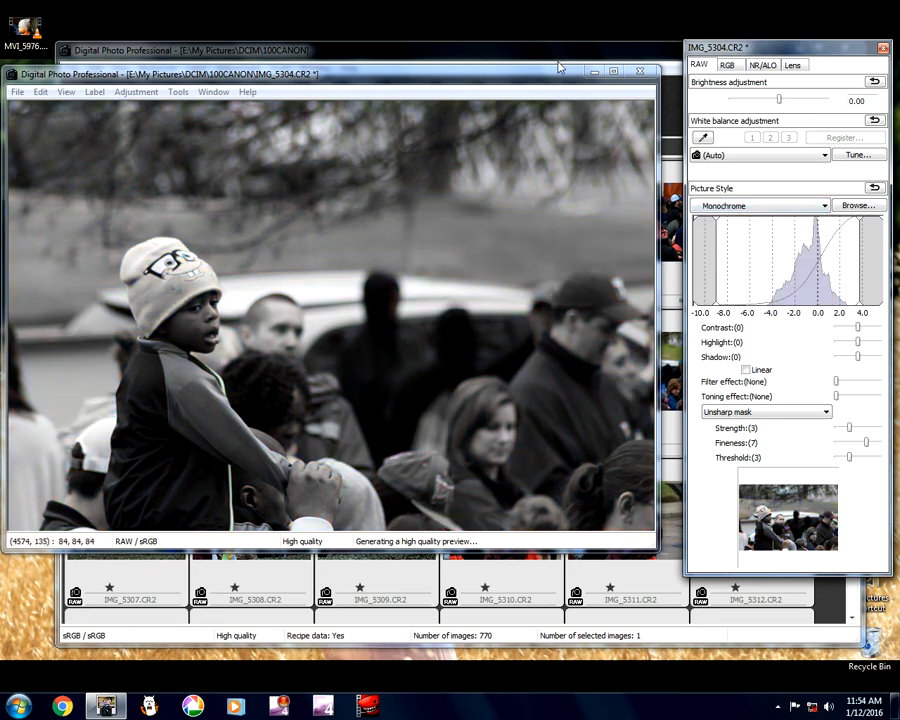
pyautogui.click(442, 52)
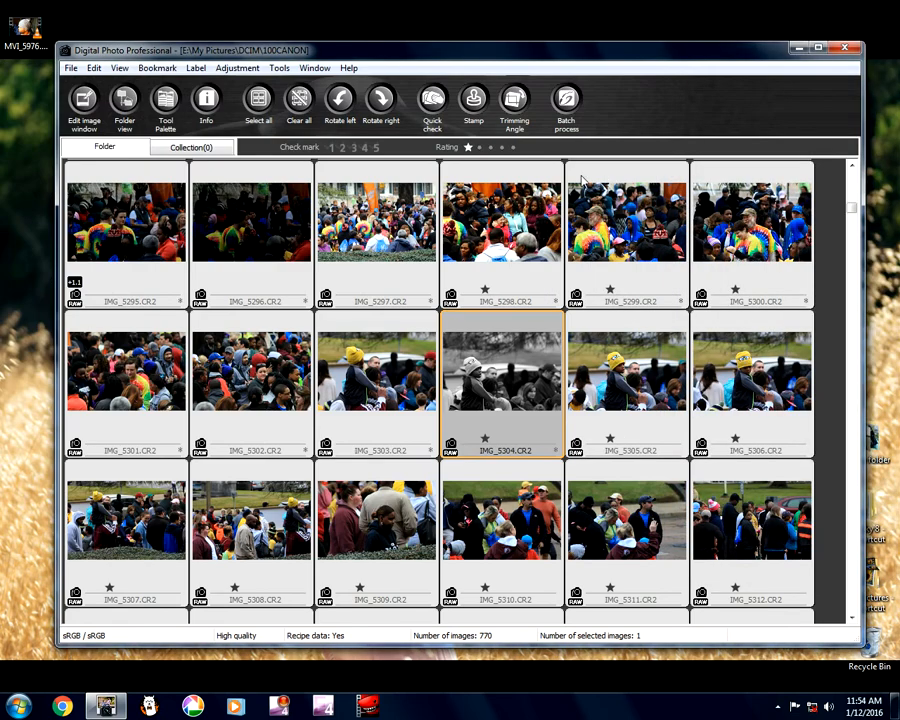
pyautogui.click(467, 148)
# - Open IMG_5305.CR2 in an edit window, read through its shooting information and close the information window
pyautogui.click(627, 357)
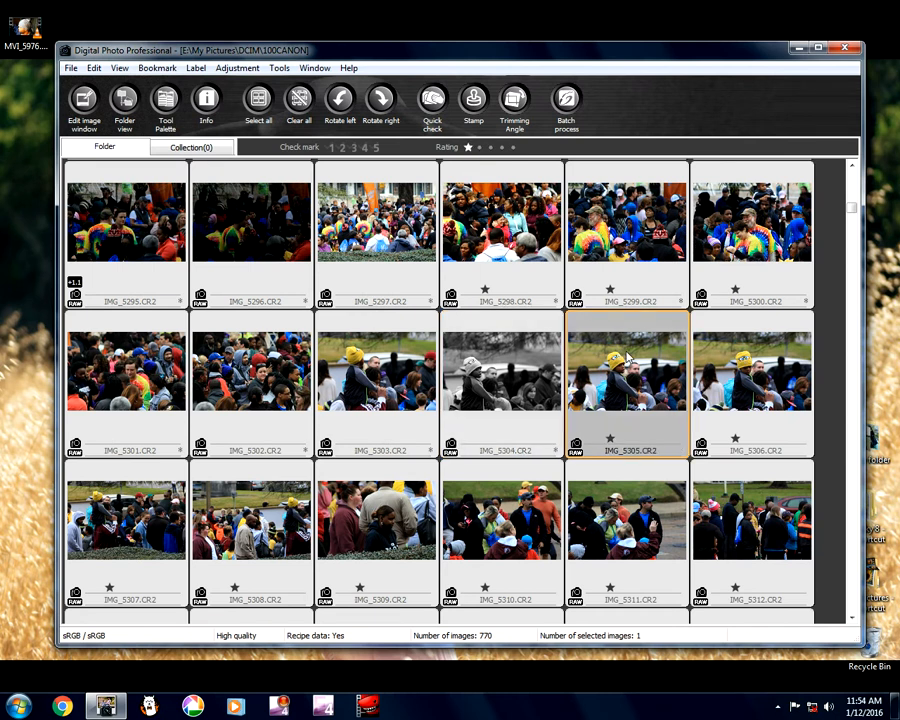
pyautogui.doubleClick(680, 410)
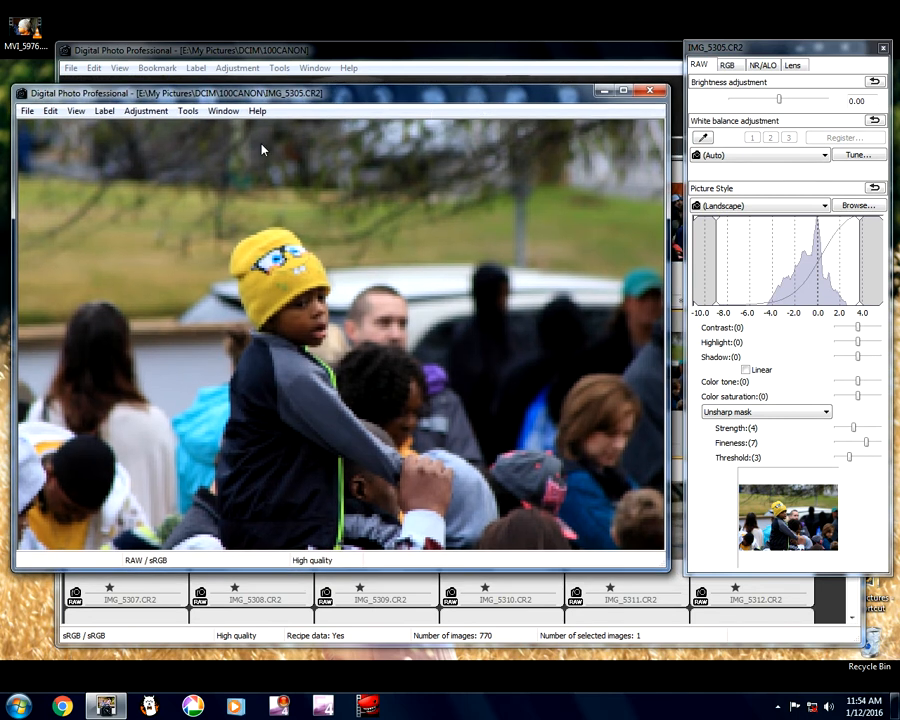
pyautogui.click(28, 111)
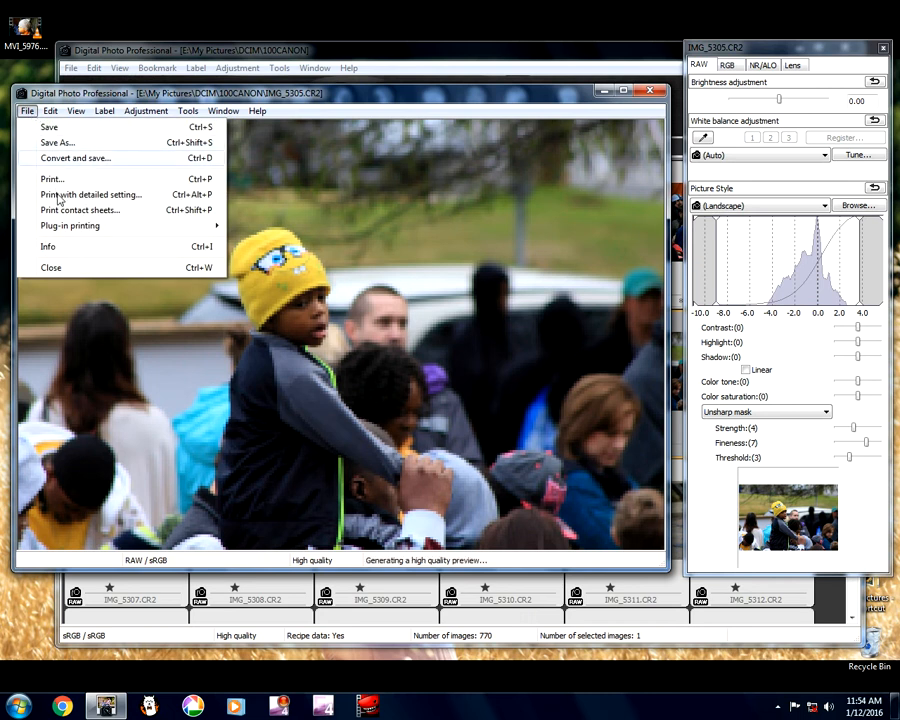
pyautogui.click(48, 250)
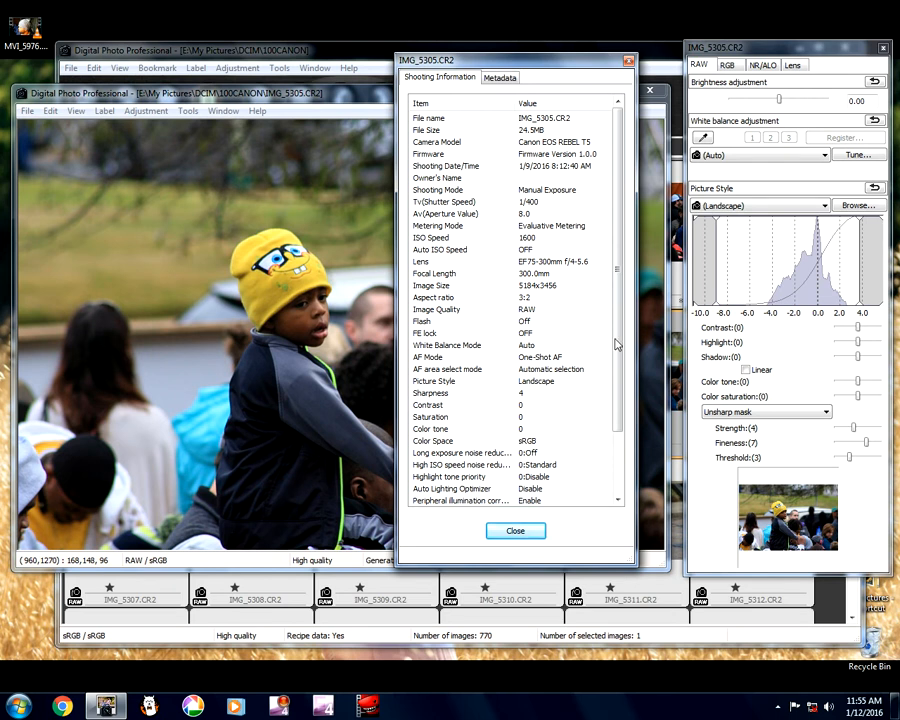
pyautogui.scroll(-2, 621, 346)
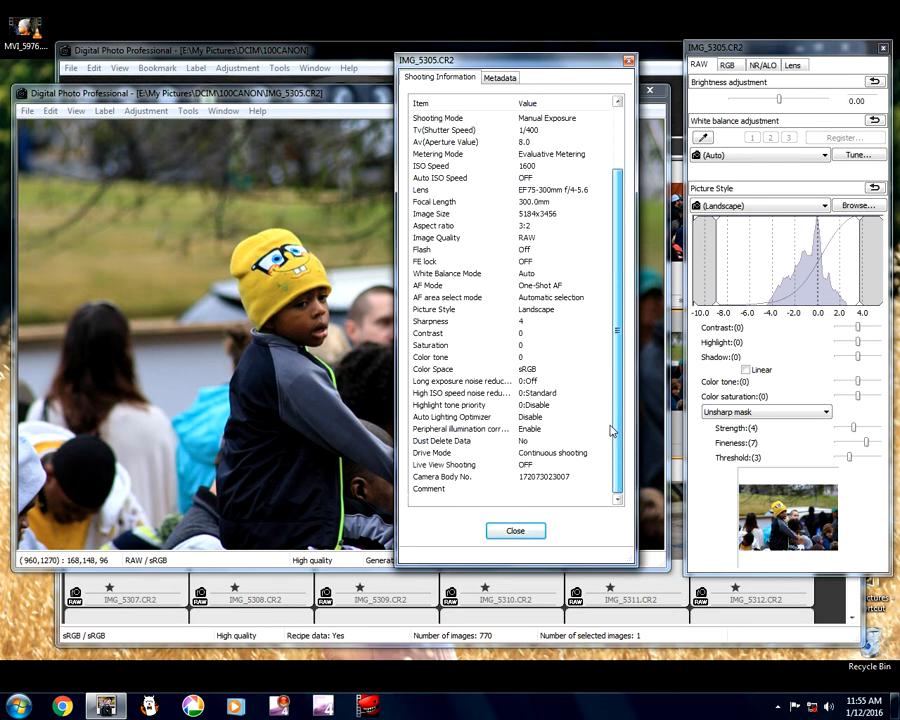
pyautogui.click(504, 530)
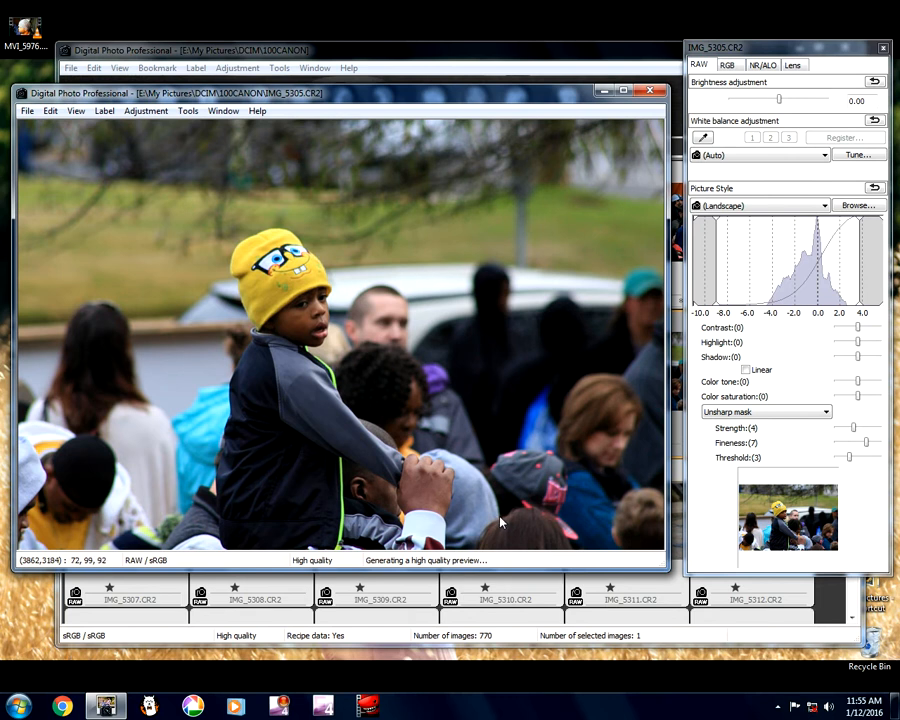
# - Display the AF points over IMG_5305.CR2 to check where the camera focused and hide them again
pyautogui.click(76, 111)
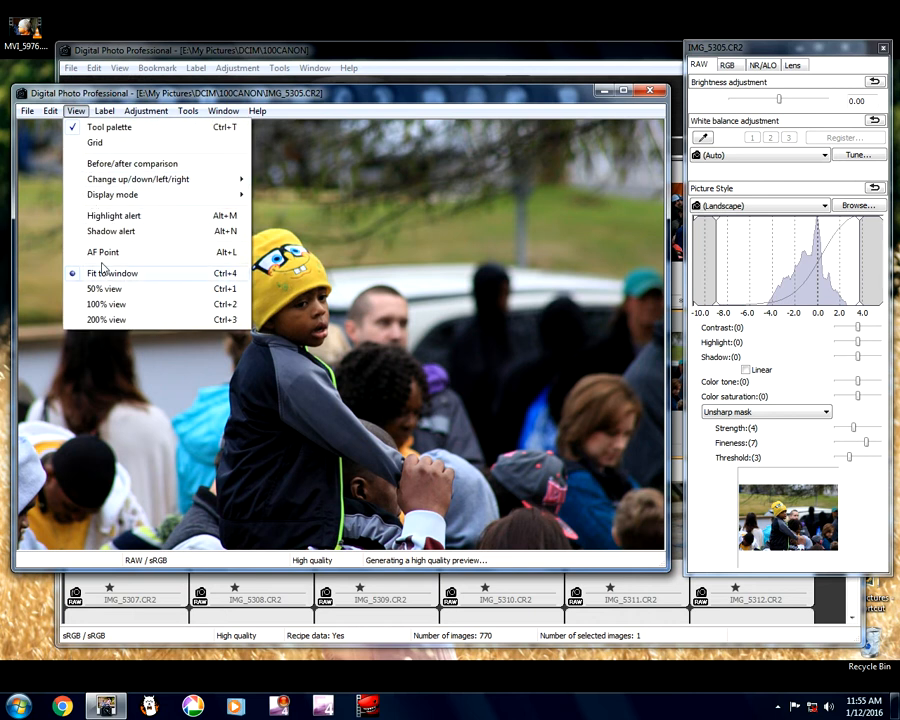
pyautogui.click(103, 252)
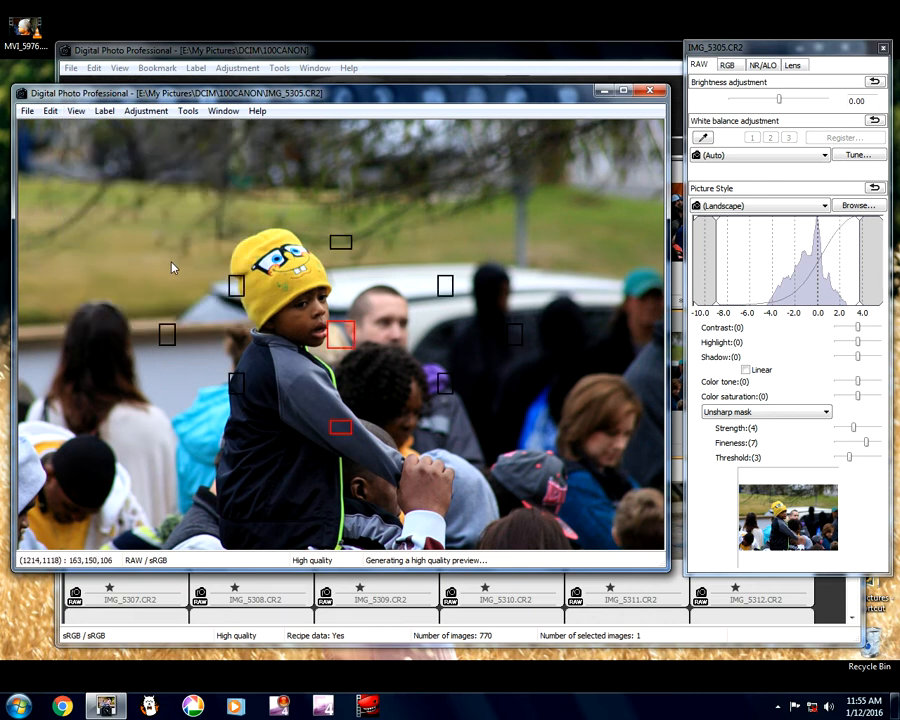
pyautogui.click(76, 111)
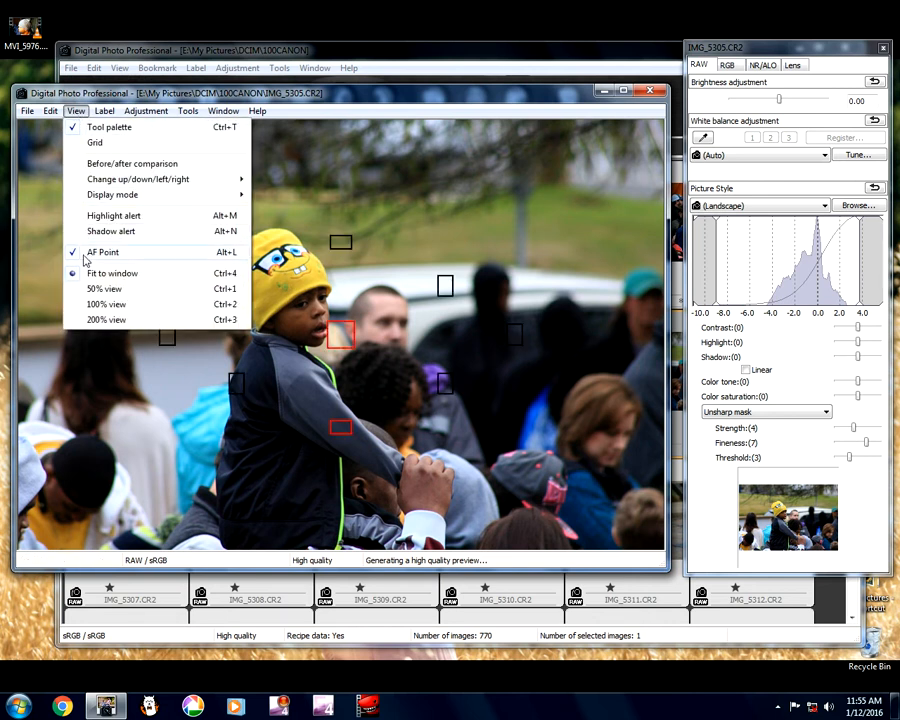
pyautogui.click(86, 254)
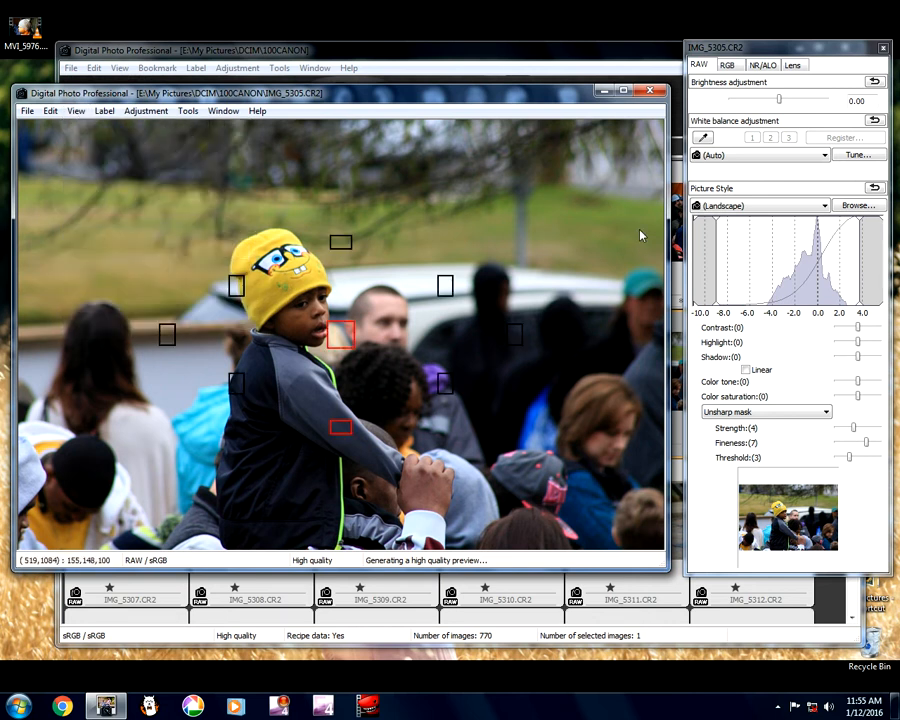
# - Set IMG_5305.CR2's unsharp mask strength to 6 and contrast to 1, adjust its shadow level and close its edit window
pyautogui.click(867, 427)
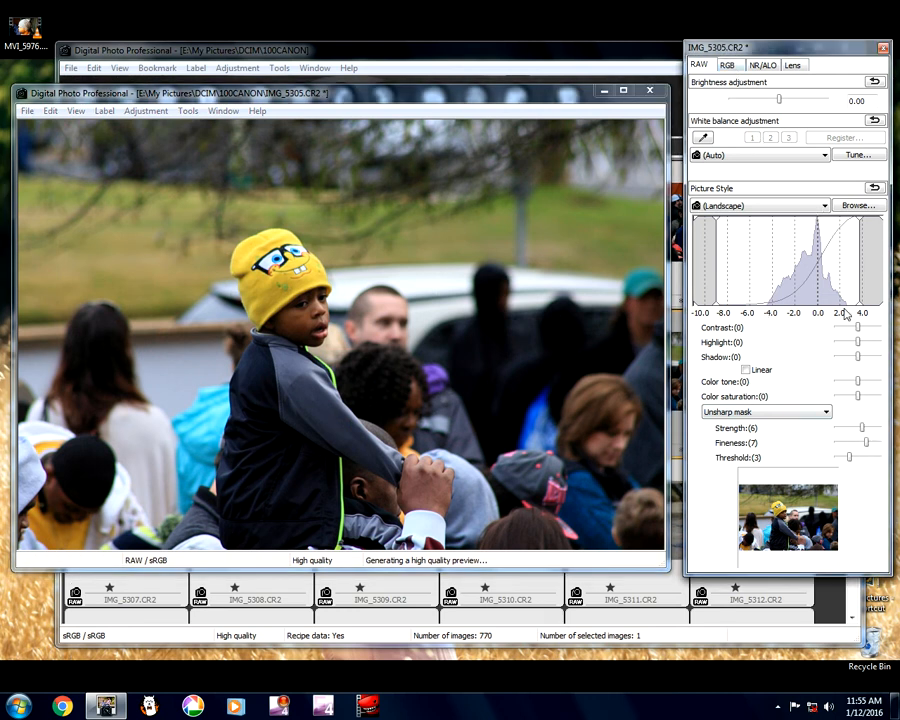
pyautogui.click(866, 328)
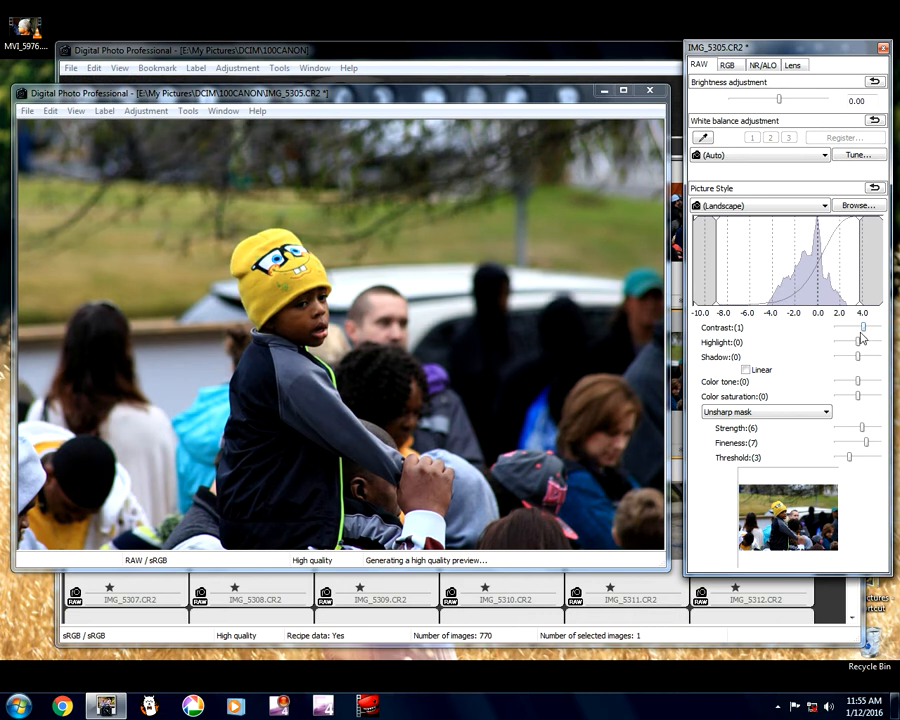
pyautogui.click(862, 356)
pyautogui.click(850, 357)
pyautogui.click(858, 358)
pyautogui.click(845, 358)
pyautogui.click(649, 90)
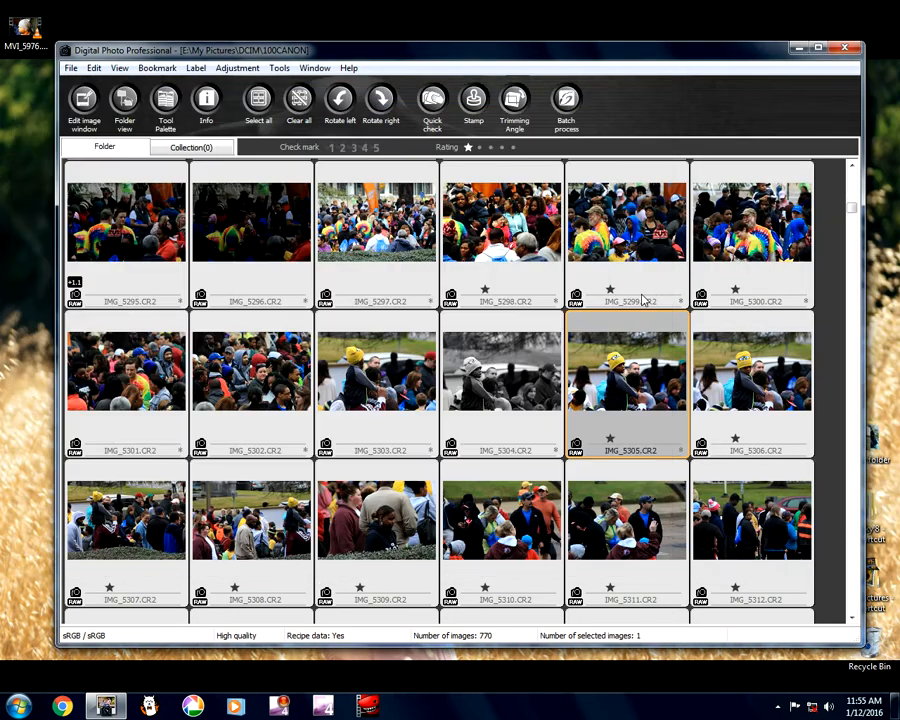
# - Open IMG_5306.CR2 to inspect the boy in the yellow hat and close its edit window
pyautogui.scroll(-1, 783, 420)
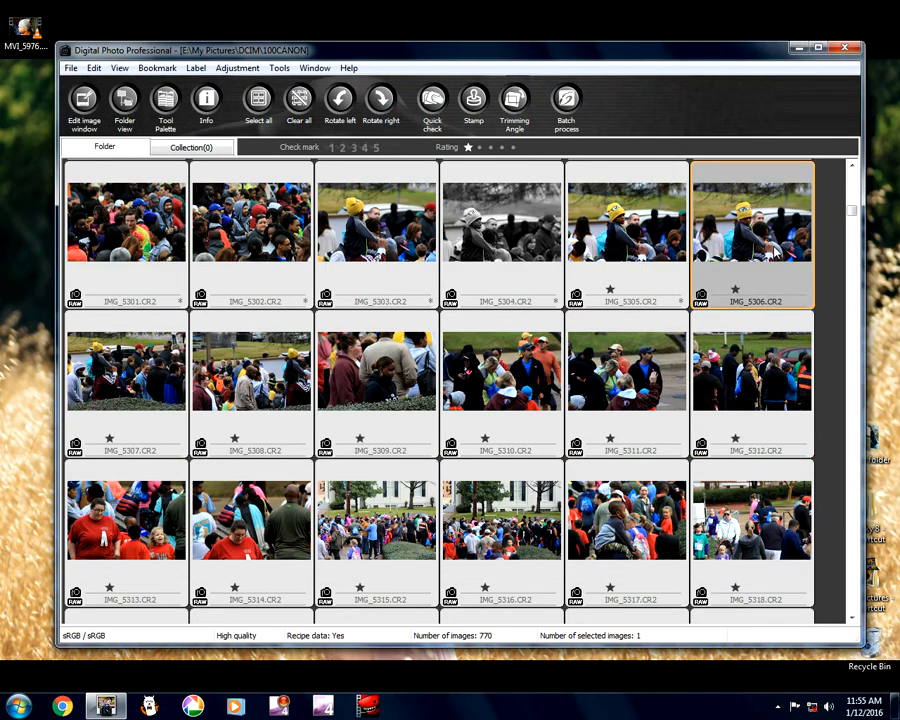
pyautogui.doubleClick(775, 252)
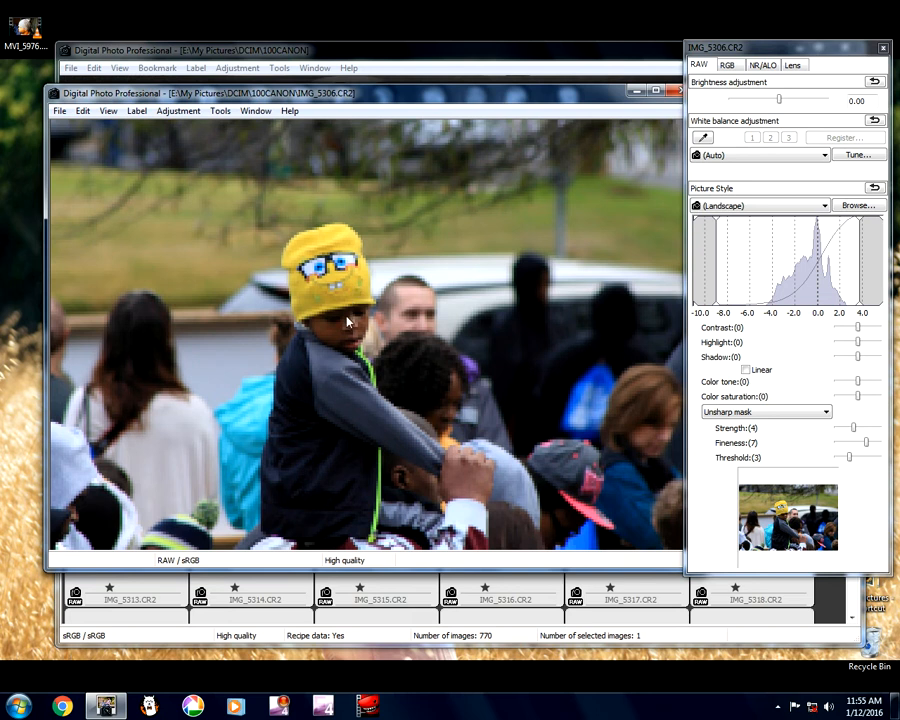
pyautogui.click(672, 93)
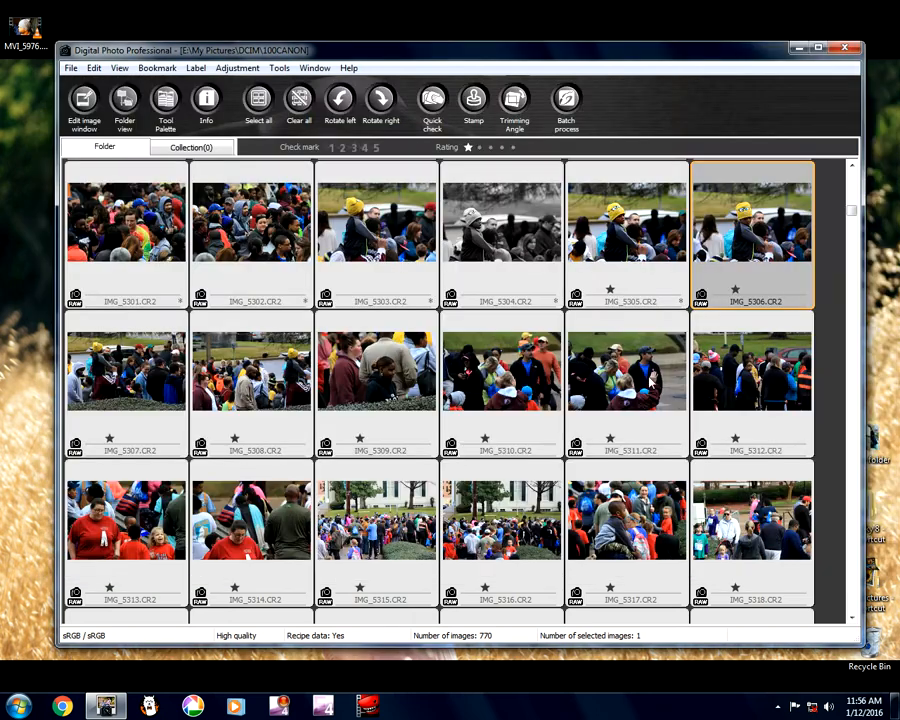
# - Open IMG_5307.CR2 in an edit window, inspect the crowd shot and close the window
pyautogui.click(140, 382)
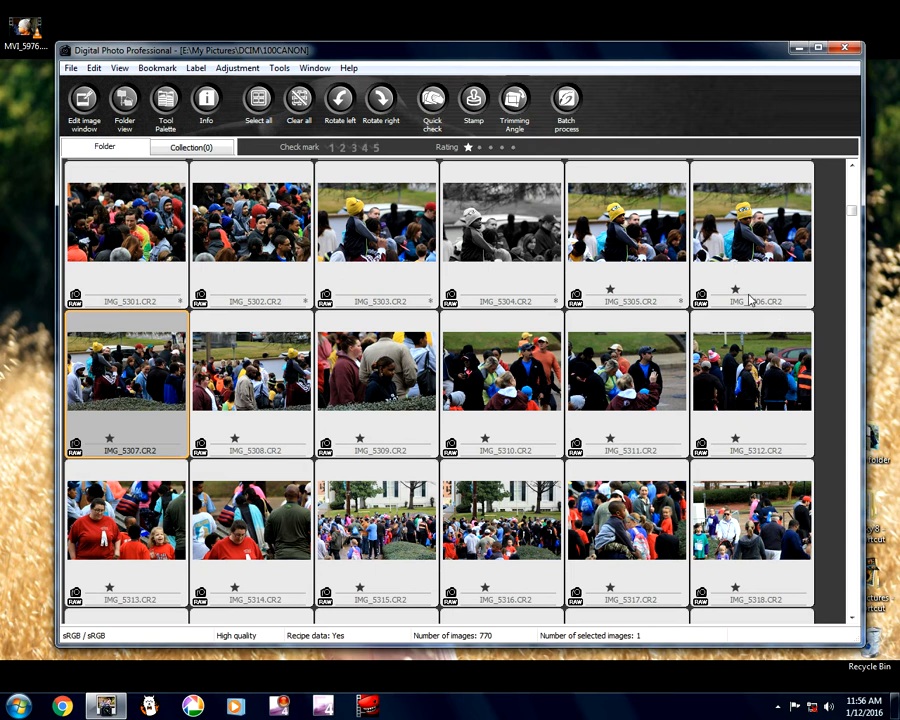
pyautogui.doubleClick(150, 397)
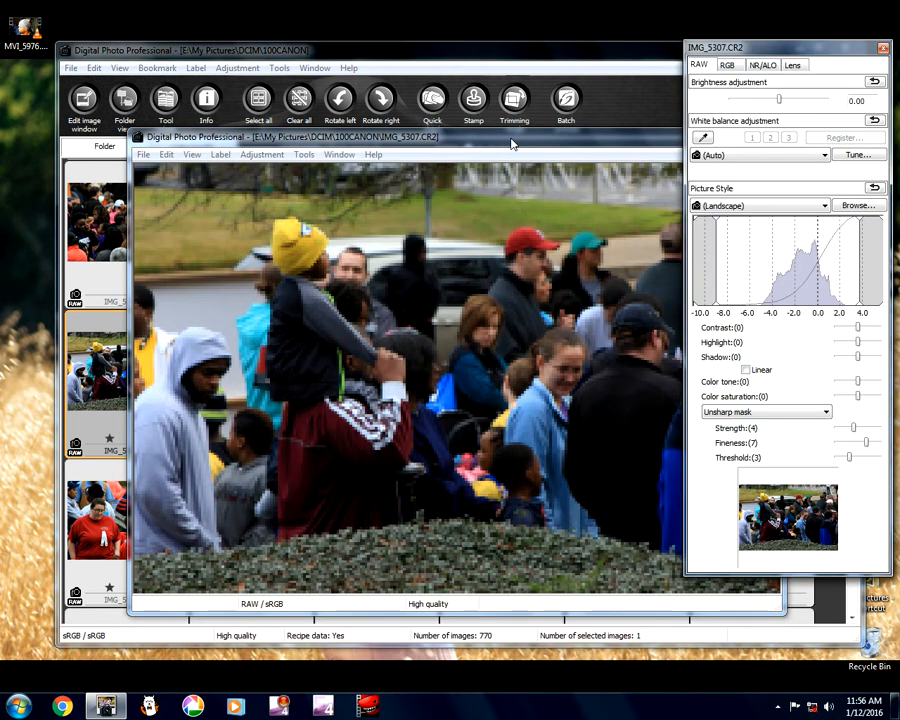
pyautogui.moveTo(512, 143); pyautogui.dragTo(390, 130)
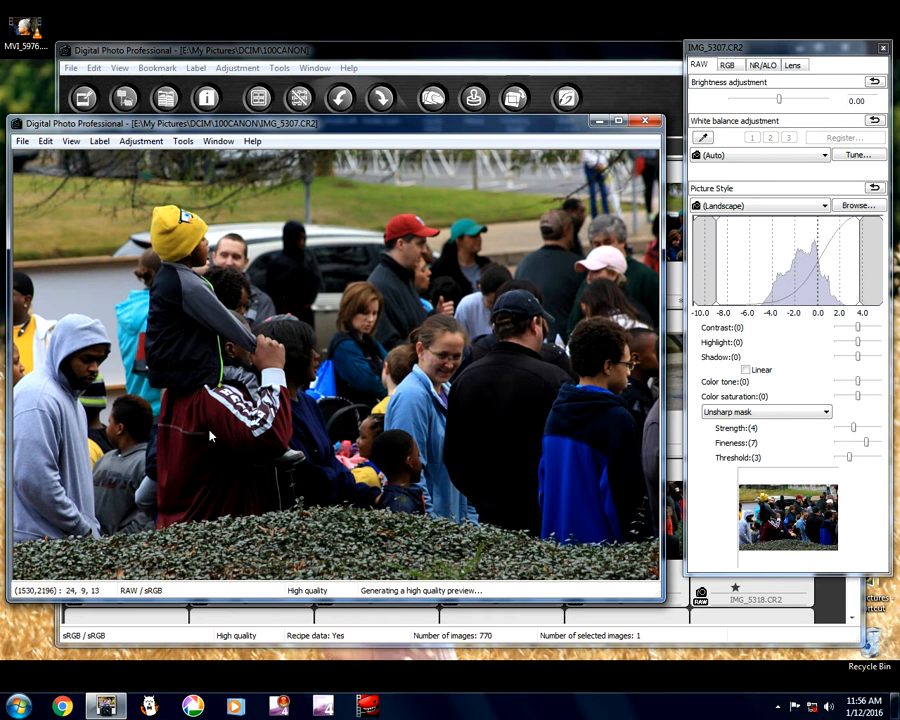
pyautogui.click(643, 123)
# - Open IMG_5308.CR2 in an edit window to inspect it and close the window
pyautogui.click(273, 360)
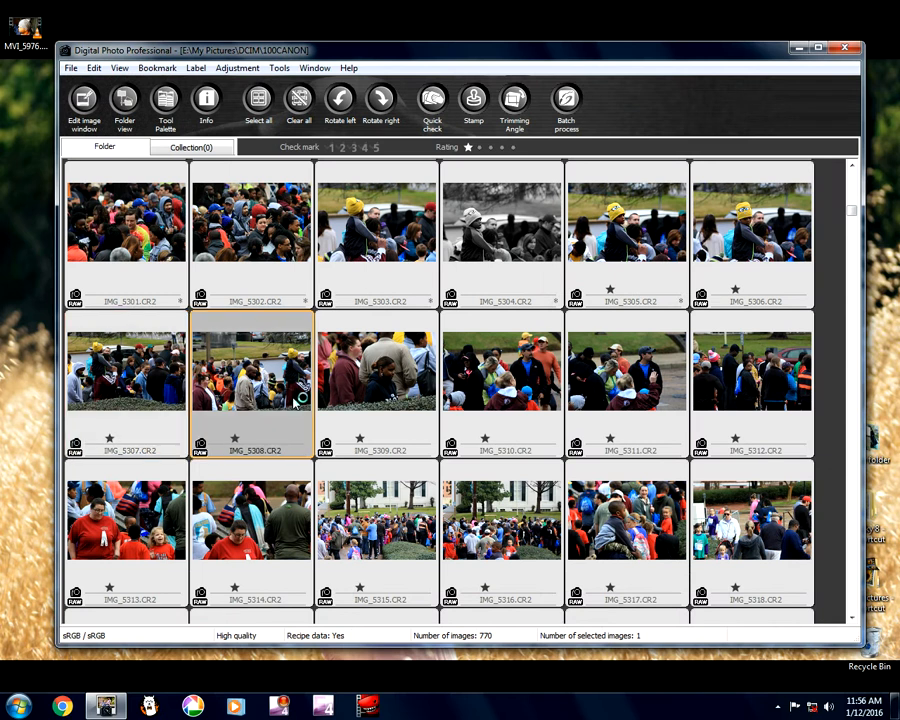
pyautogui.doubleClick(273, 358)
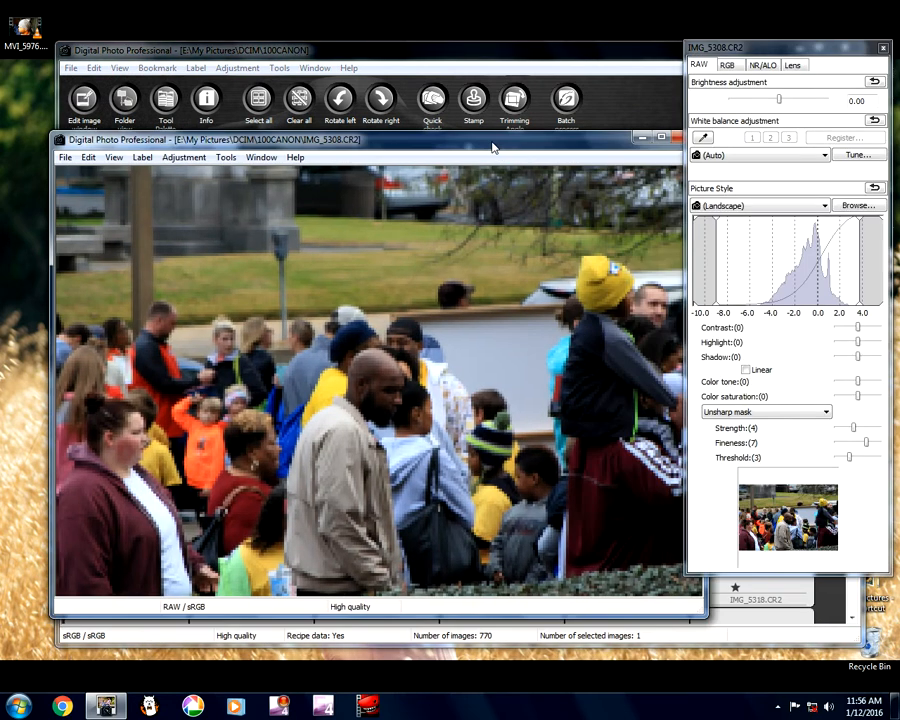
pyautogui.moveTo(492, 148); pyautogui.dragTo(472, 131)
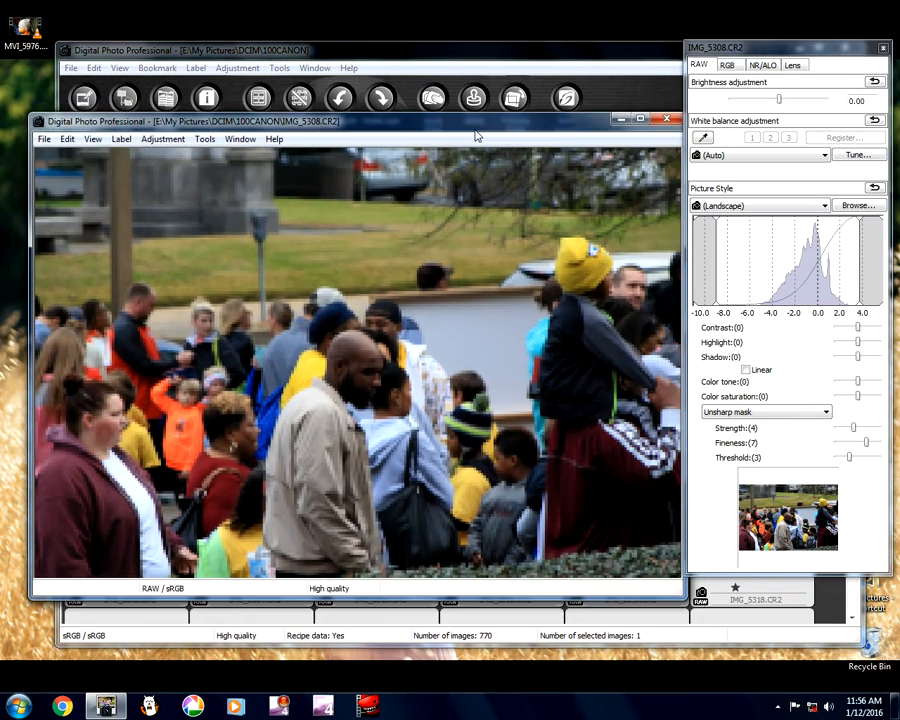
pyautogui.click(668, 121)
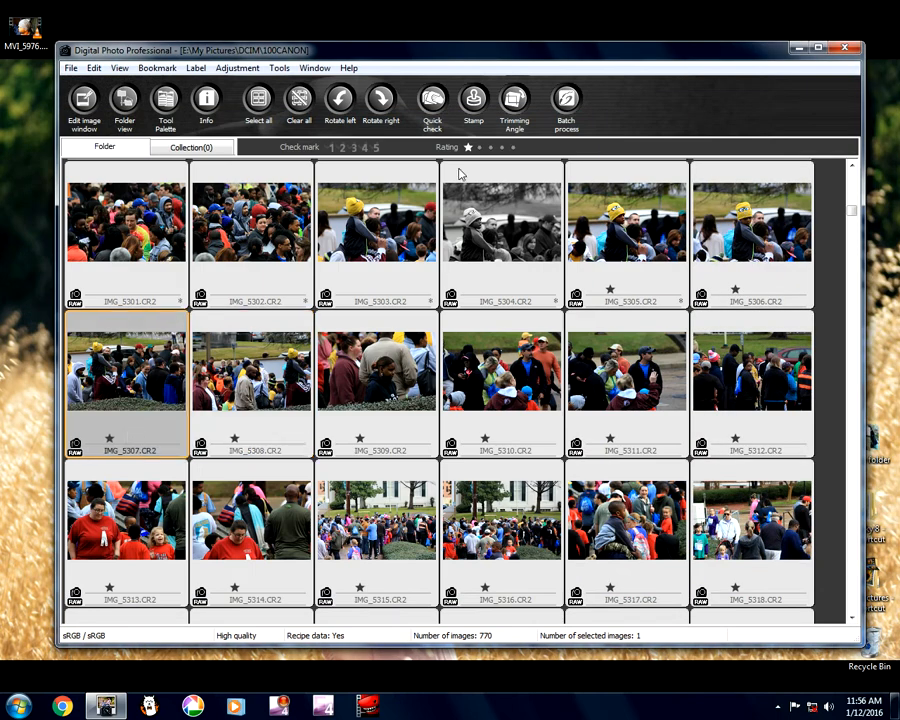
# - Remove the one-star ratings from IMG_5307.CR2, IMG_5308.CR2 and IMG_5309.CR2
pyautogui.click(221, 416)
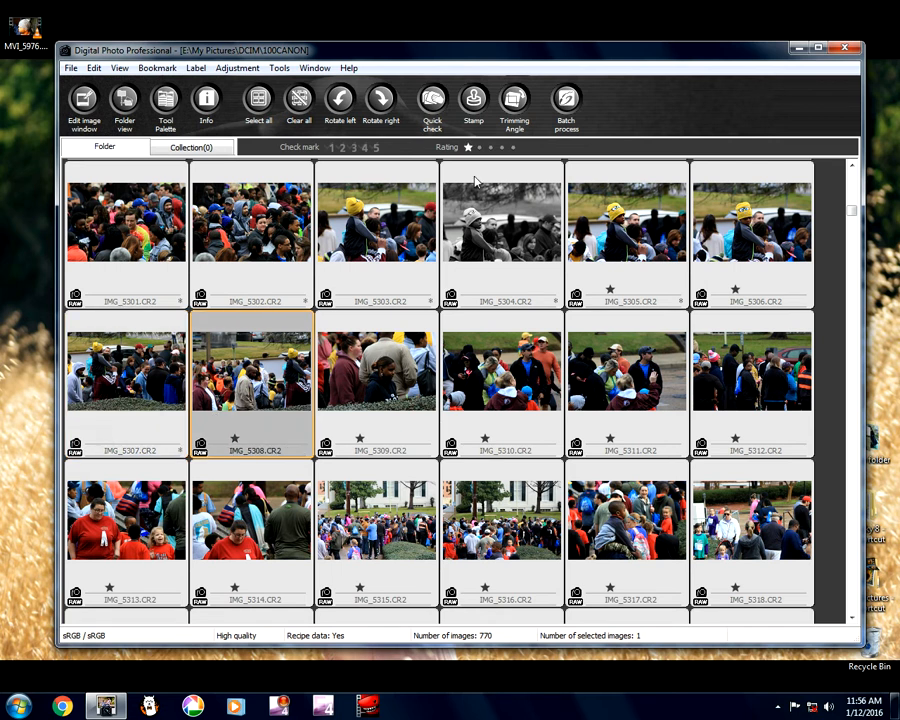
pyautogui.click(347, 390)
pyautogui.click(467, 147)
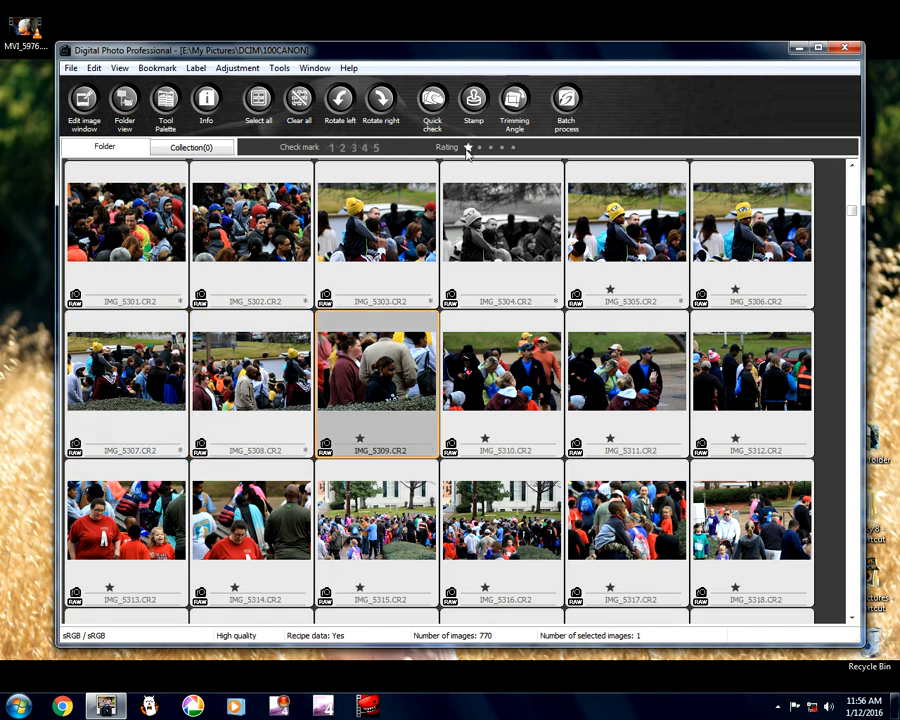
# - Open IMG_5310.CR2 in an edit window, inspect the people in it and close the window
pyautogui.doubleClick(497, 415)
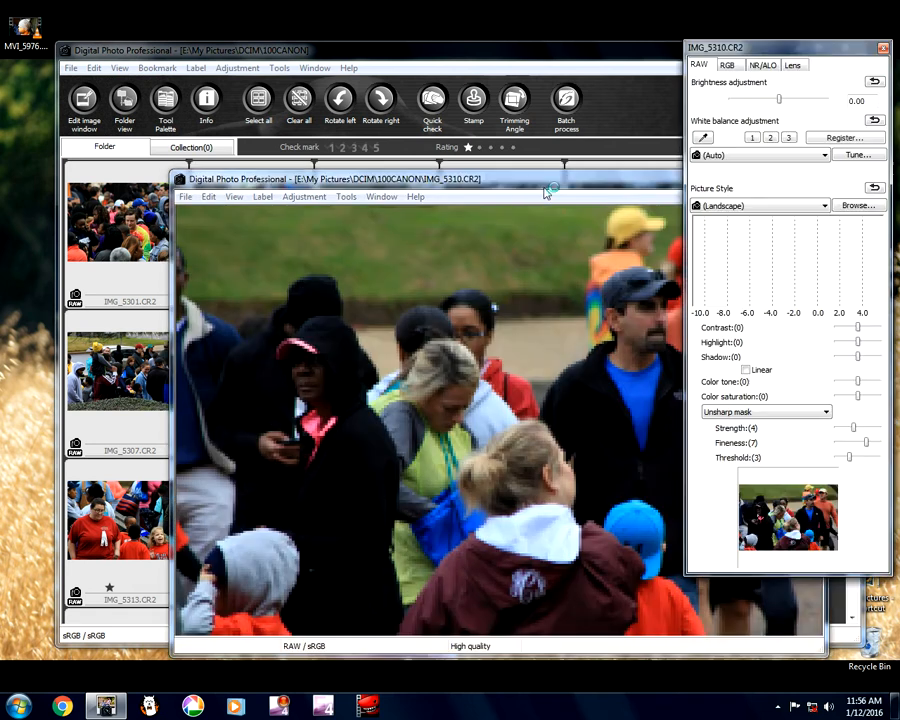
pyautogui.moveTo(548, 192); pyautogui.dragTo(430, 141)
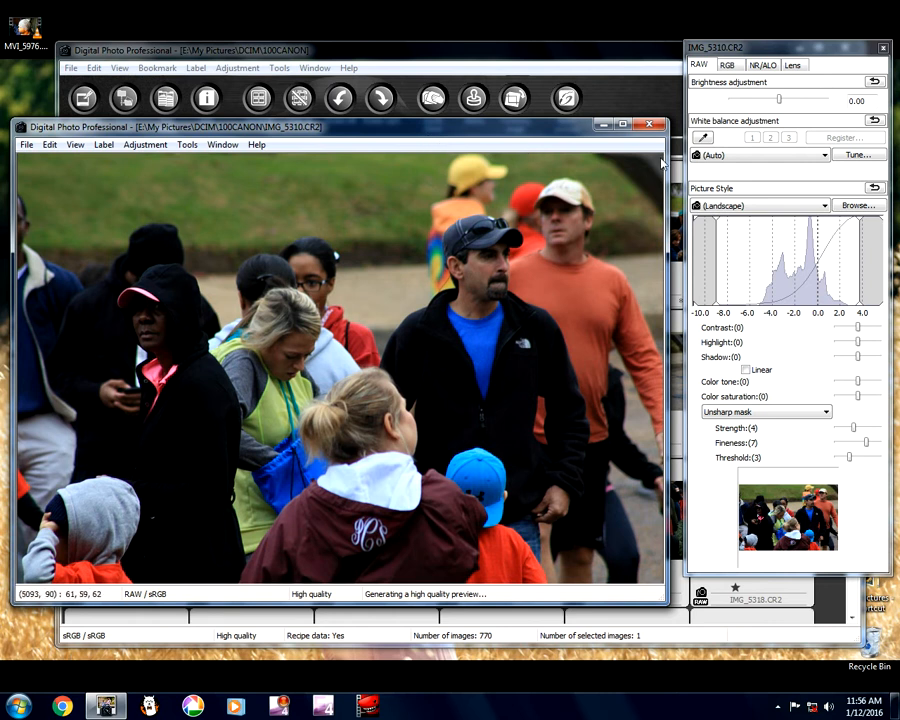
pyautogui.click(655, 128)
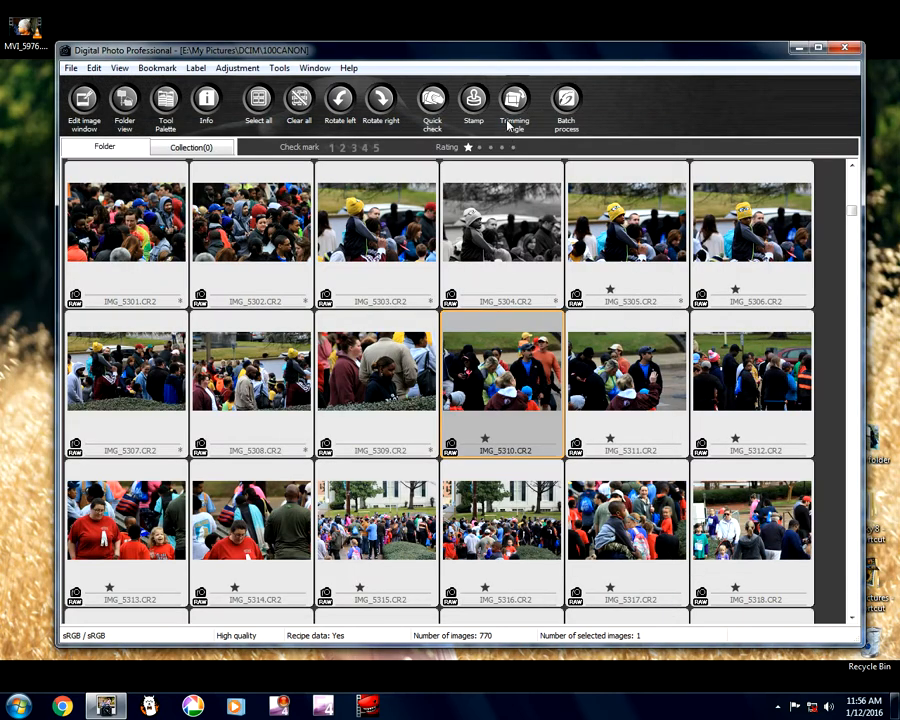
# - Remove the one-star ratings from IMG_5310.CR2 and IMG_5311.CR2
pyautogui.click(466, 149)
pyautogui.click(697, 410)
pyautogui.click(645, 392)
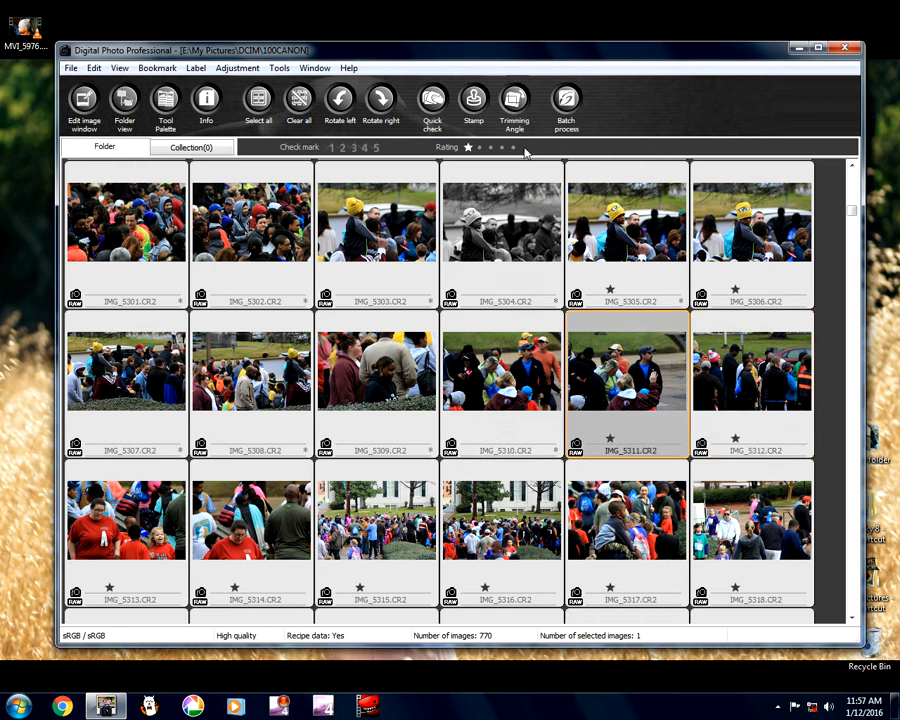
# - Inspect IMG_5312.CR2 in an edit window, close the window and remove the photo's one-star rating
pyautogui.click(733, 402)
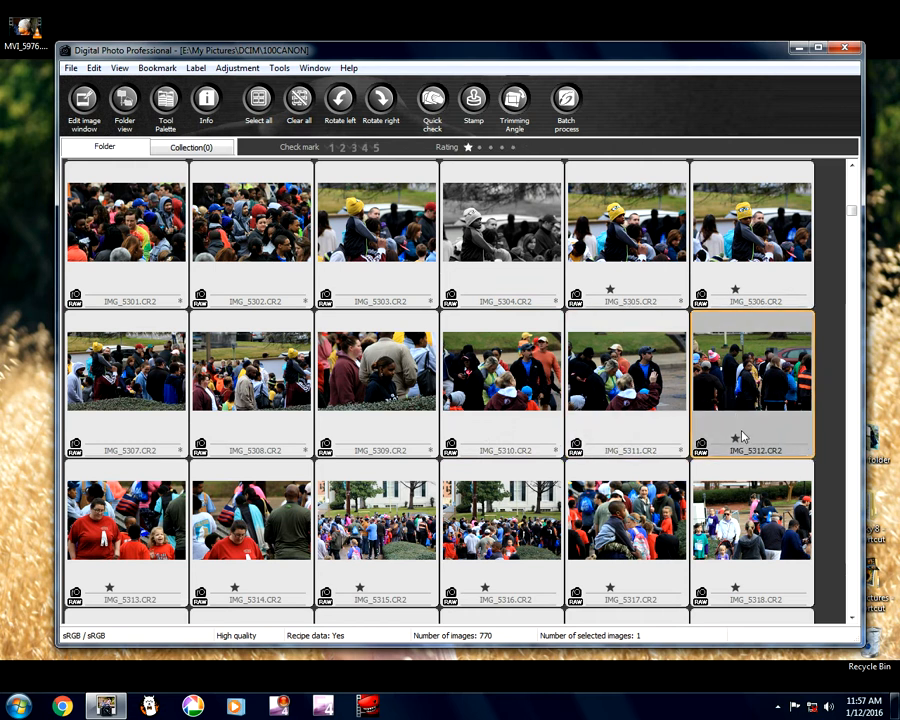
pyautogui.doubleClick(731, 392)
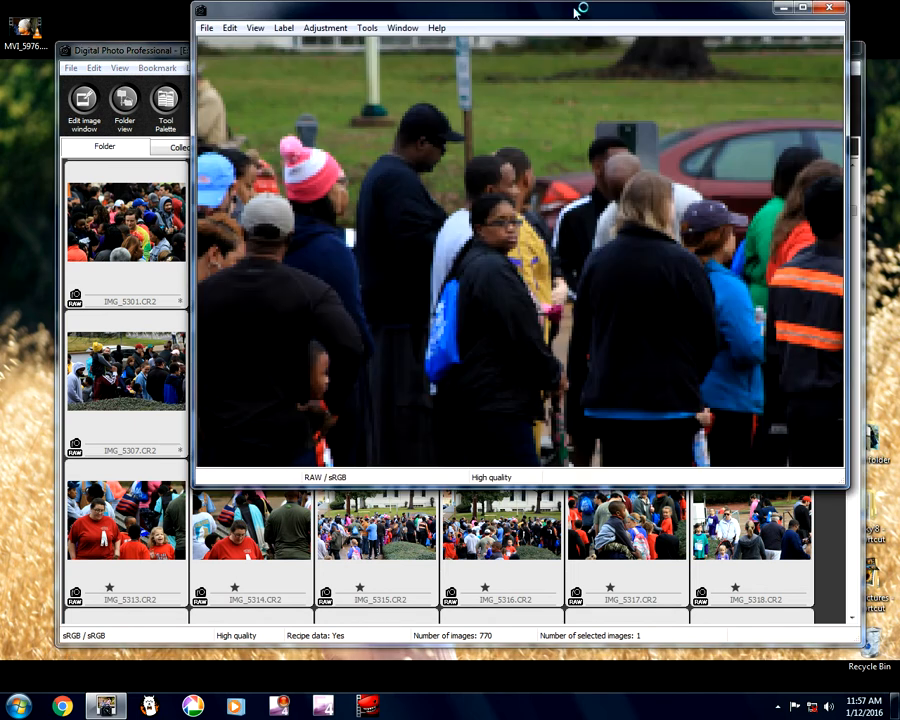
pyautogui.moveTo(577, 12); pyautogui.dragTo(434, 36)
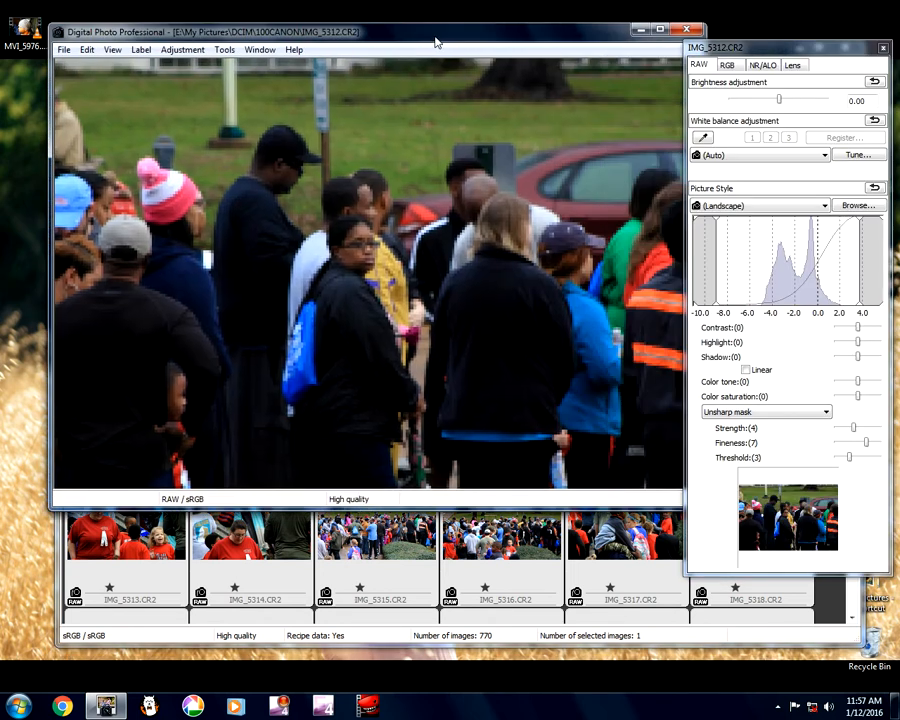
pyautogui.click(688, 31)
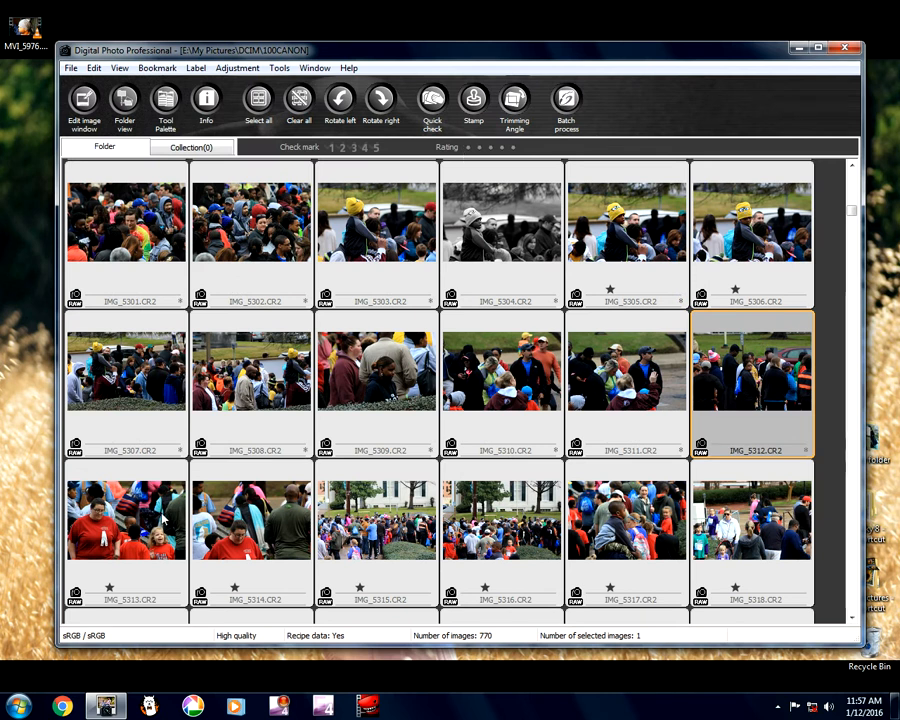
# - Remove the one-star ratings from IMG_5313.CR2 through IMG_5320.CR2
pyautogui.press('Right')
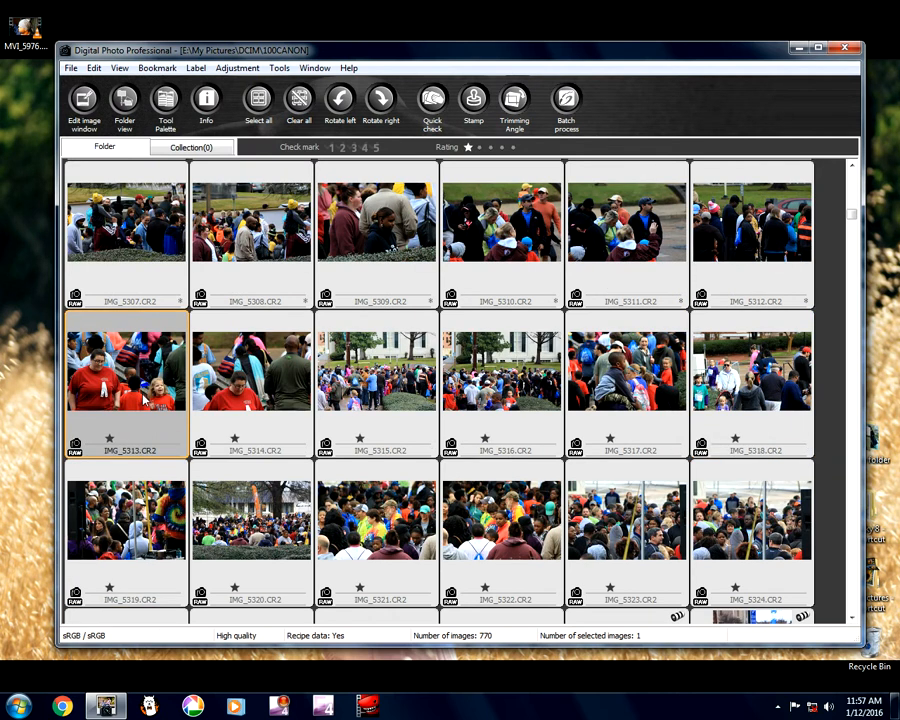
pyautogui.scroll(-1, 101, 281)
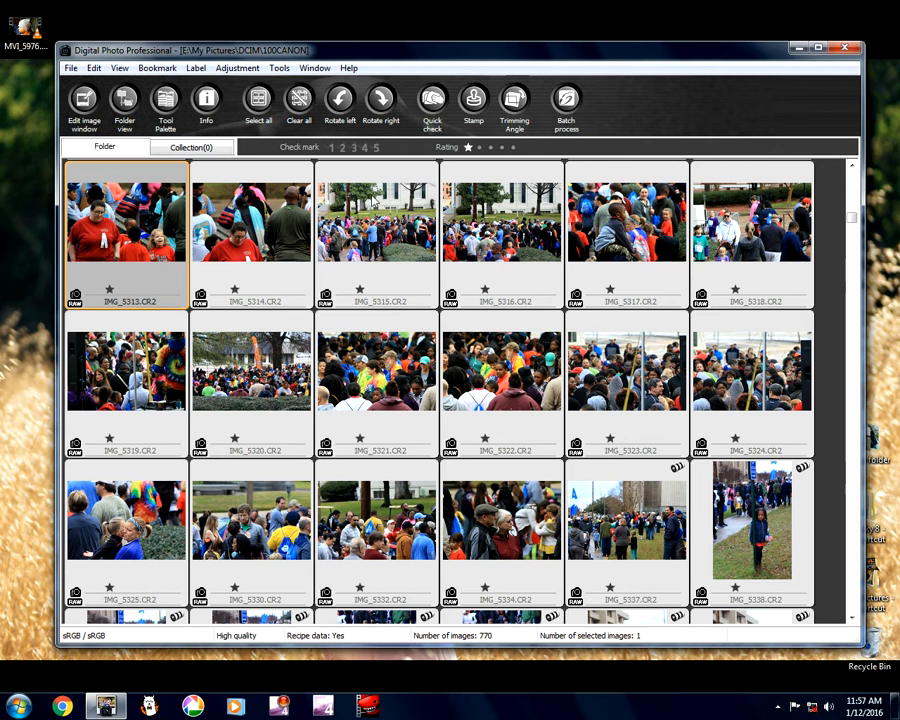
pyautogui.click(468, 149)
pyautogui.click(270, 240)
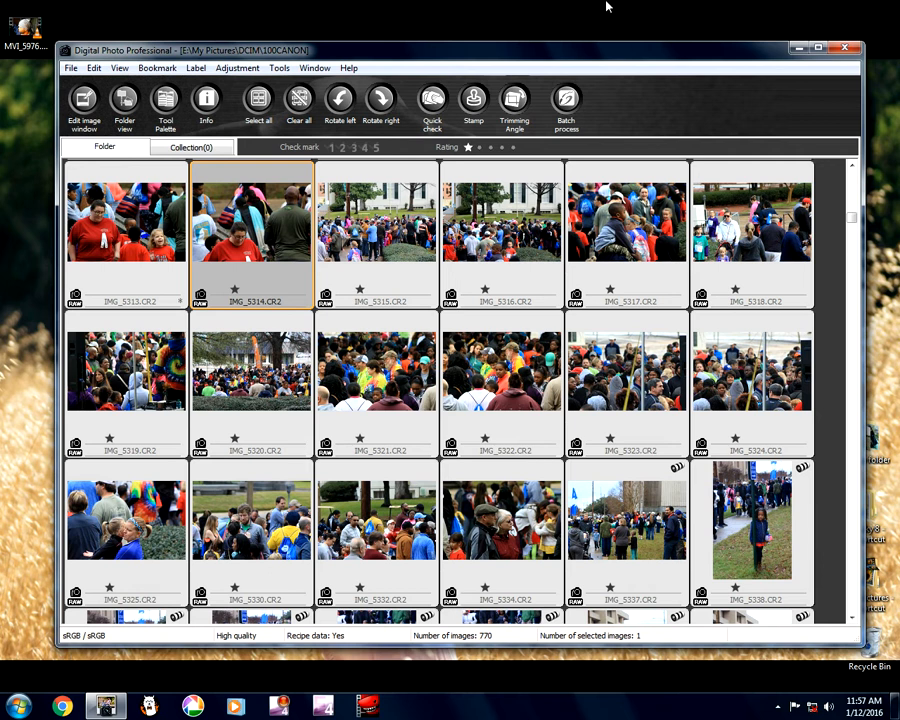
pyautogui.keyDown('shift'); pyautogui.click(268, 402); pyautogui.keyUp('shift')
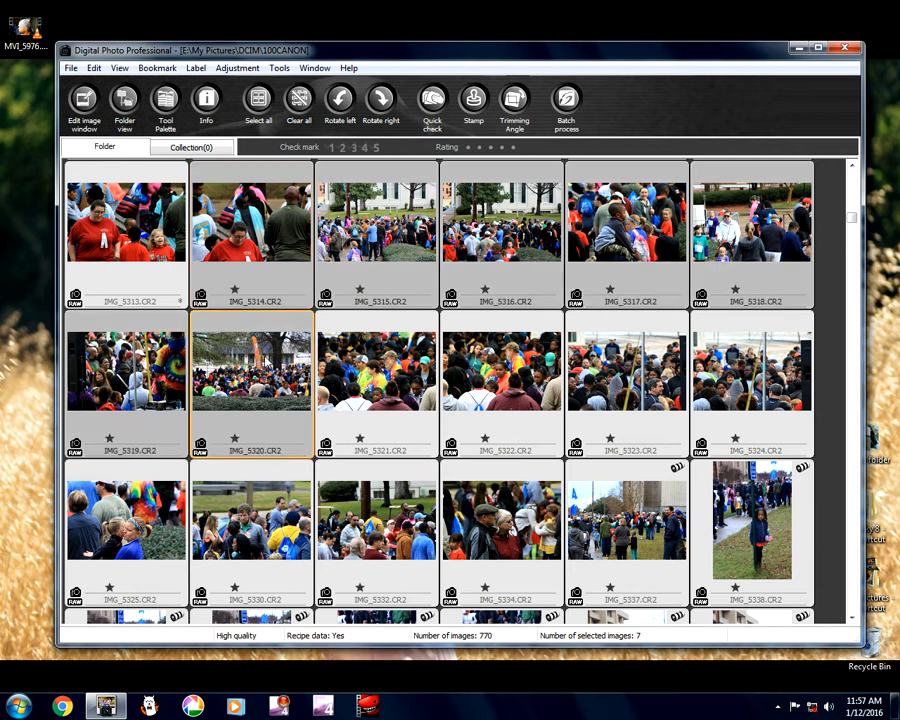
pyautogui.click(469, 148)
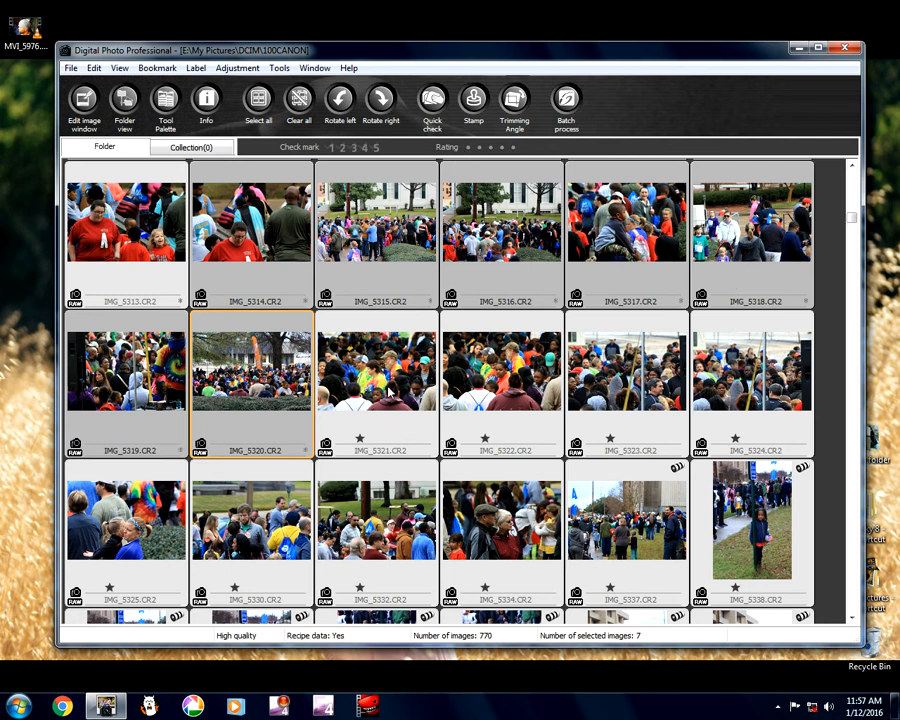
# - Inspect IMG_5321.CR2 in an edit window, close it and remove the one-star ratings from IMG_5321.CR2 through IMG_5324.CR2
pyautogui.doubleClick(388, 389)
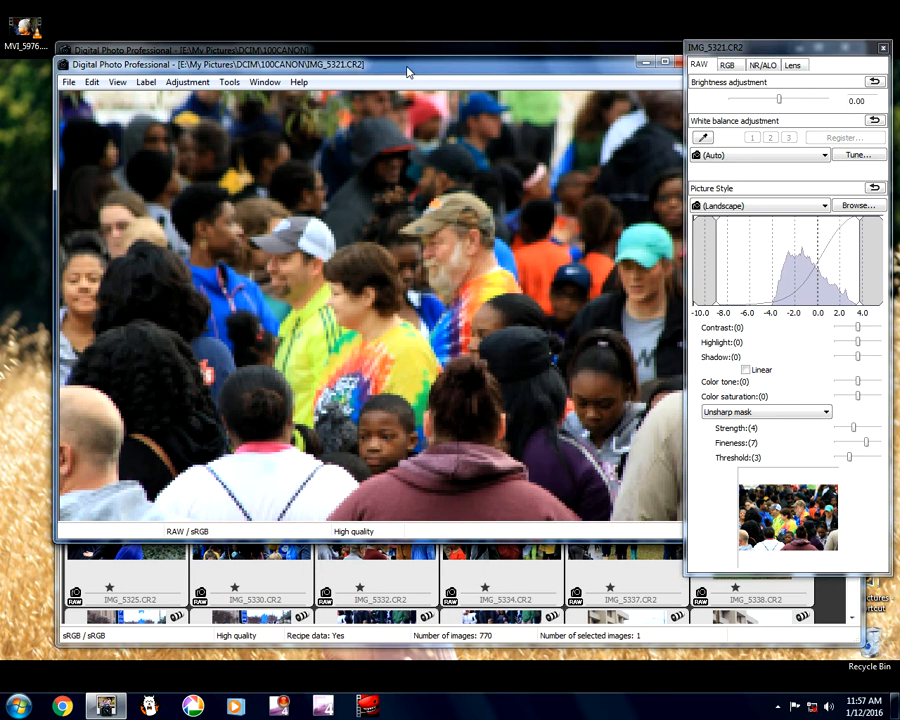
pyautogui.moveTo(408, 71); pyautogui.dragTo(377, 74)
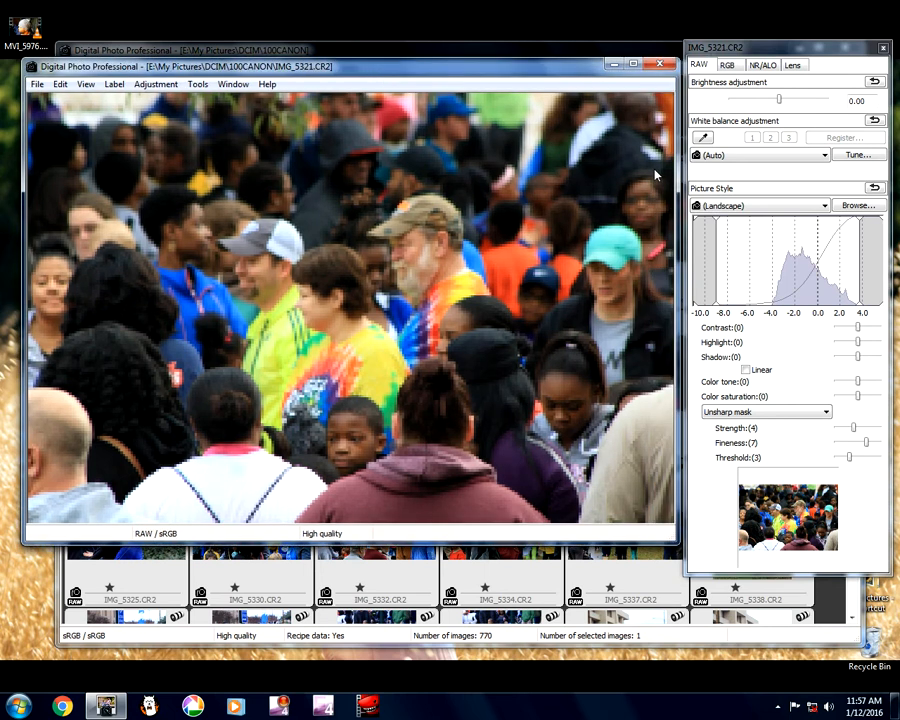
pyautogui.click(658, 66)
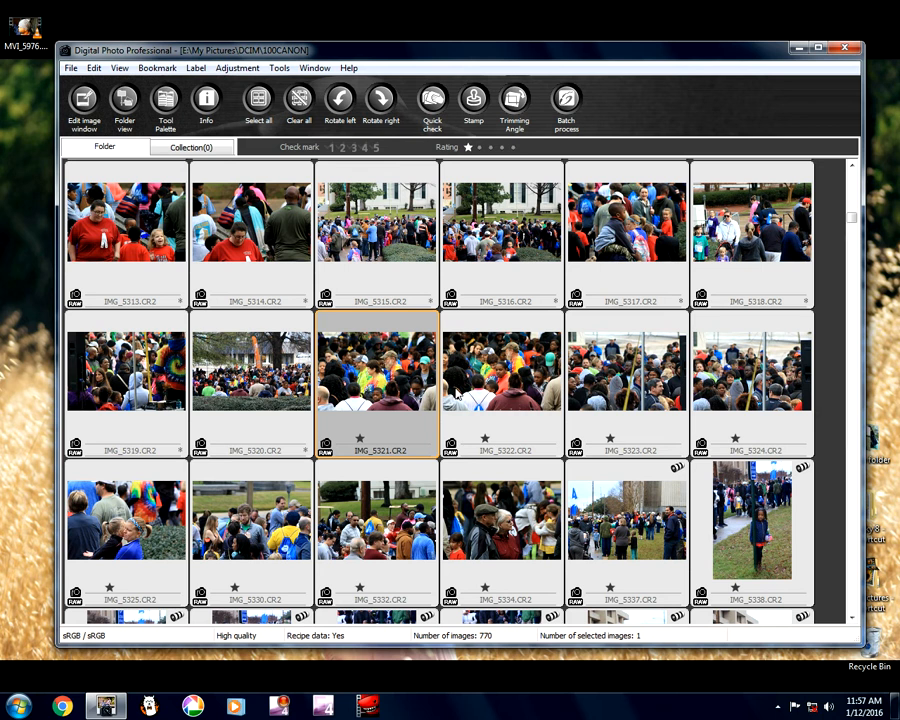
pyautogui.keyDown('shift'); pyautogui.click(728, 383); pyautogui.keyUp('shift')
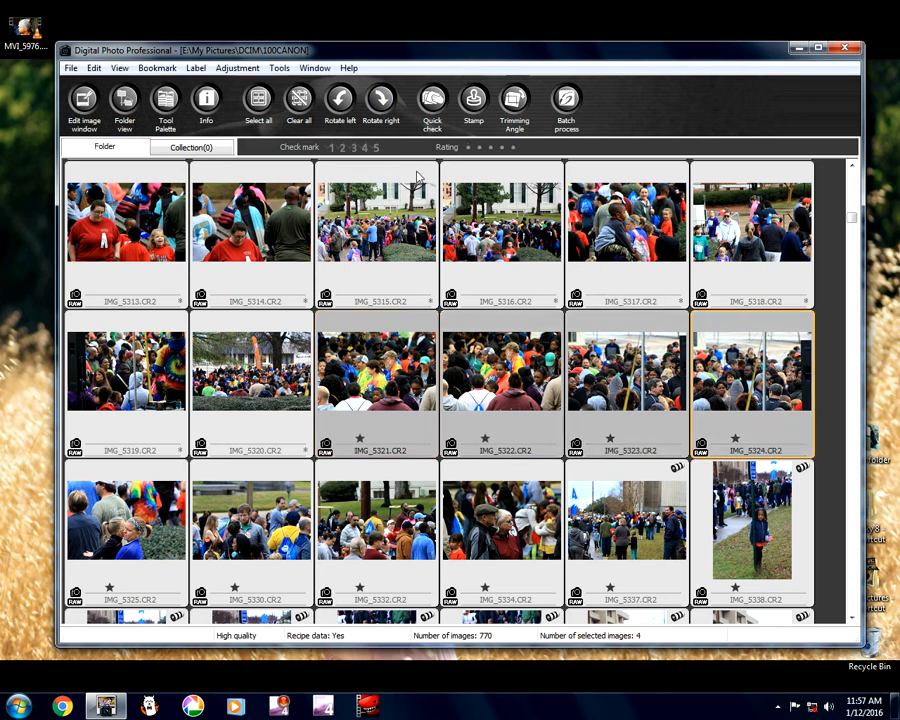
pyautogui.click(472, 150)
# - Open IMG_5325.CR2 in an edit window and review its shooting information, including shutter speed, aperture and ISO
pyautogui.moveTo(143, 533); pyautogui.dragTo(200, 440)
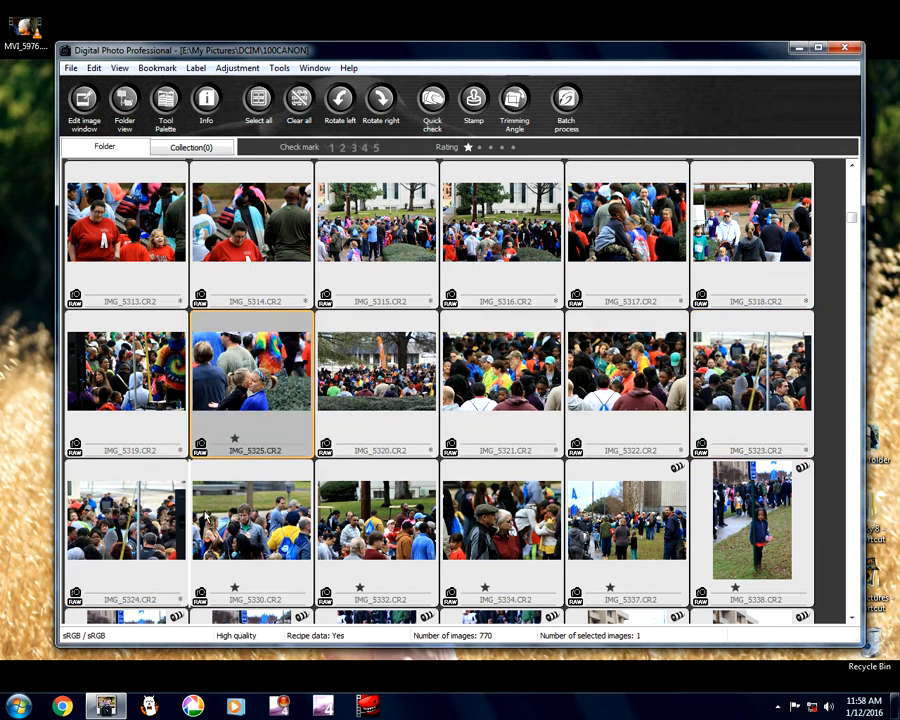
pyautogui.doubleClick(140, 521)
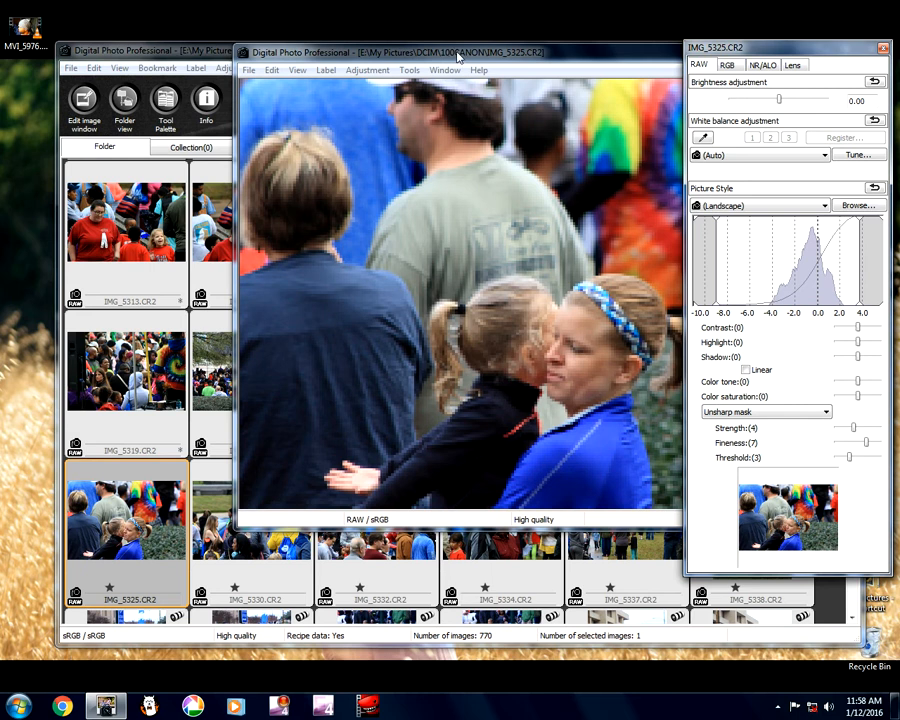
pyautogui.moveTo(458, 55); pyautogui.dragTo(238, 125)
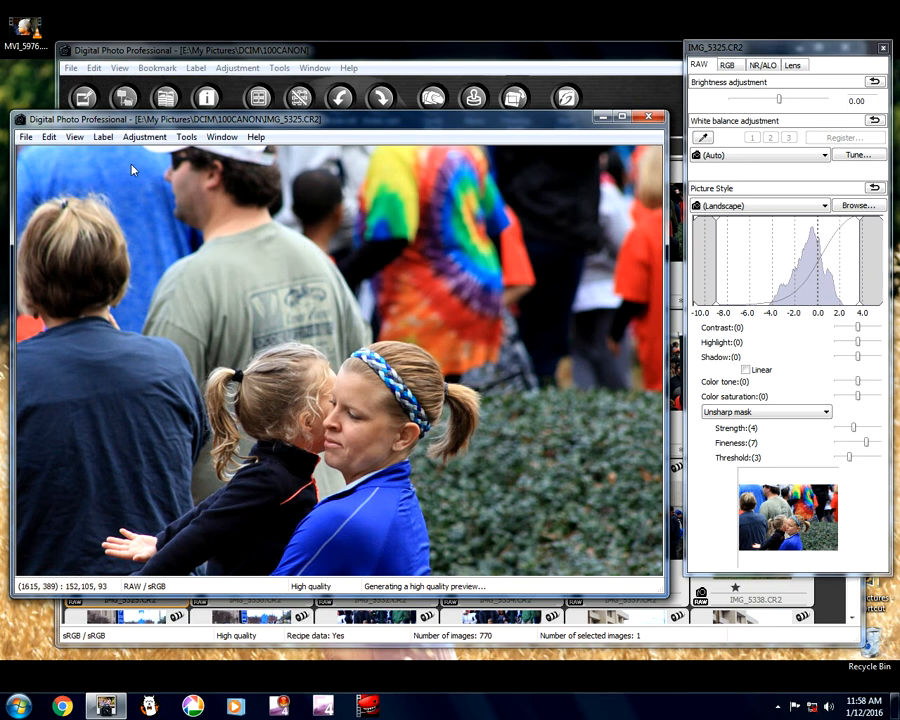
pyautogui.click(25, 136)
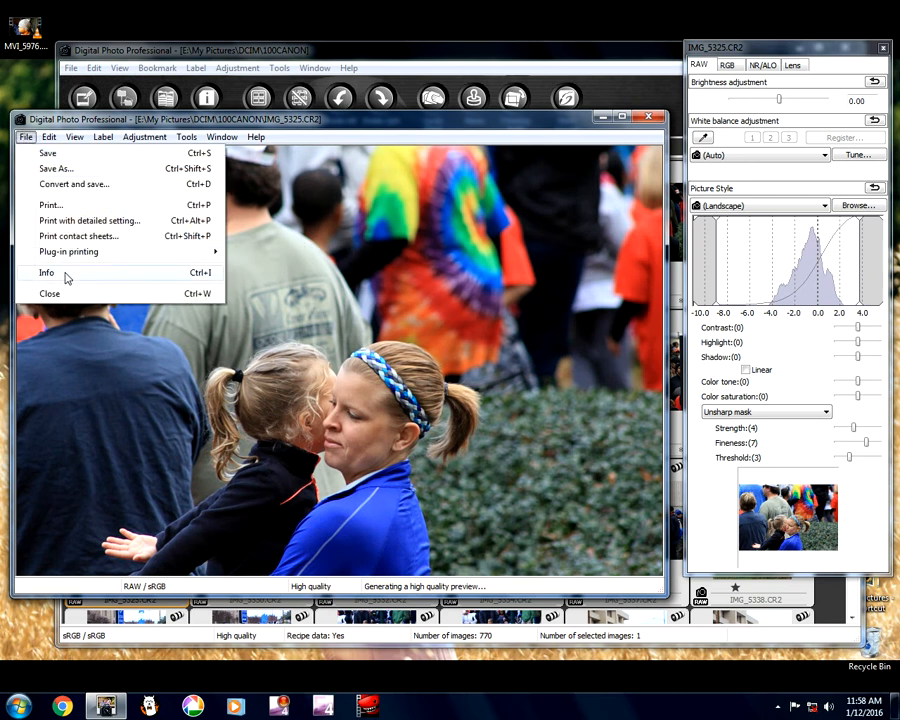
pyautogui.click(70, 273)
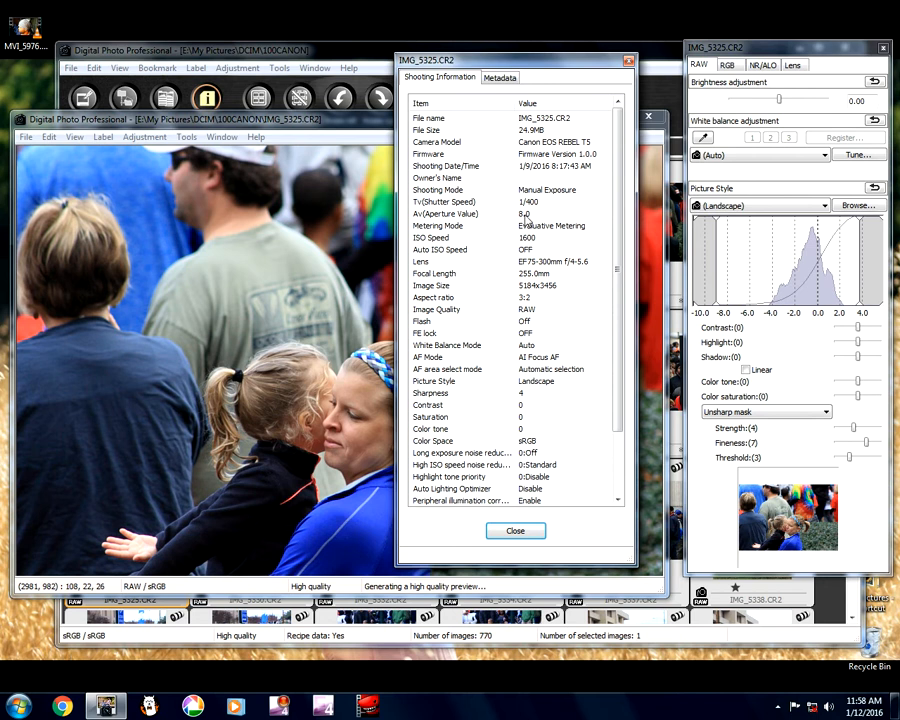
pyautogui.moveTo(506, 60); pyautogui.dragTo(579, 68)
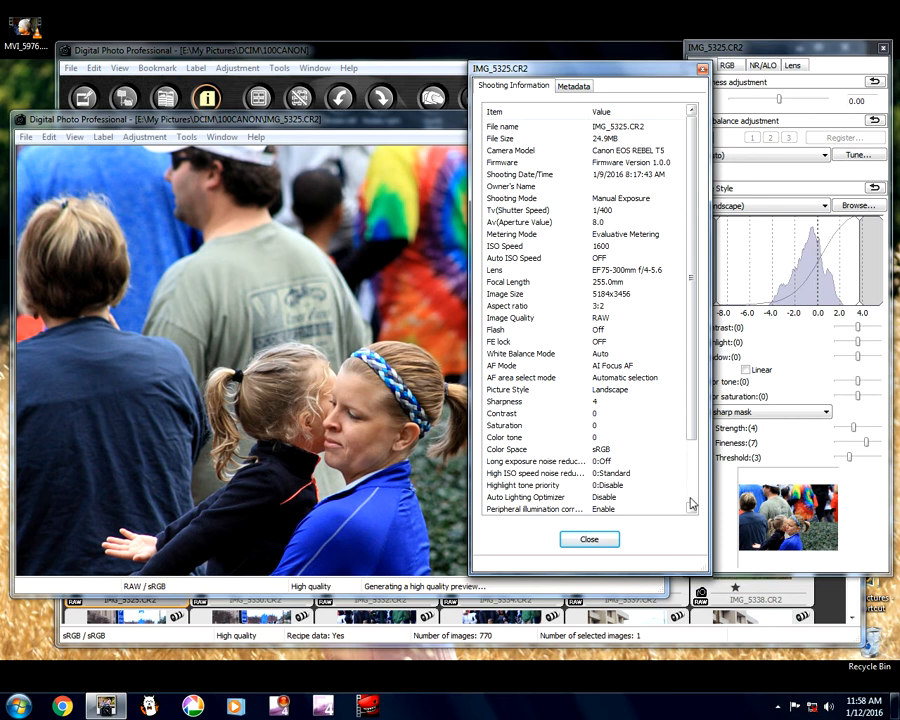
pyautogui.scroll(-2, 689, 500)
pyautogui.click(587, 545)
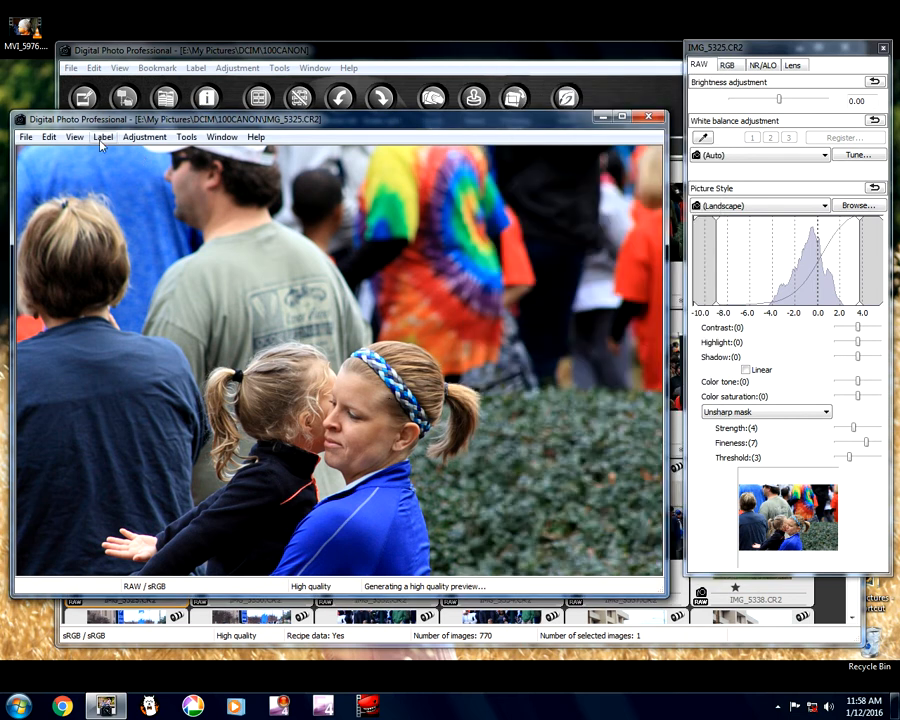
# - Display the AF points on IMG_5325.CR2 to check where the camera focused, and hide them again
pyautogui.click(74, 136)
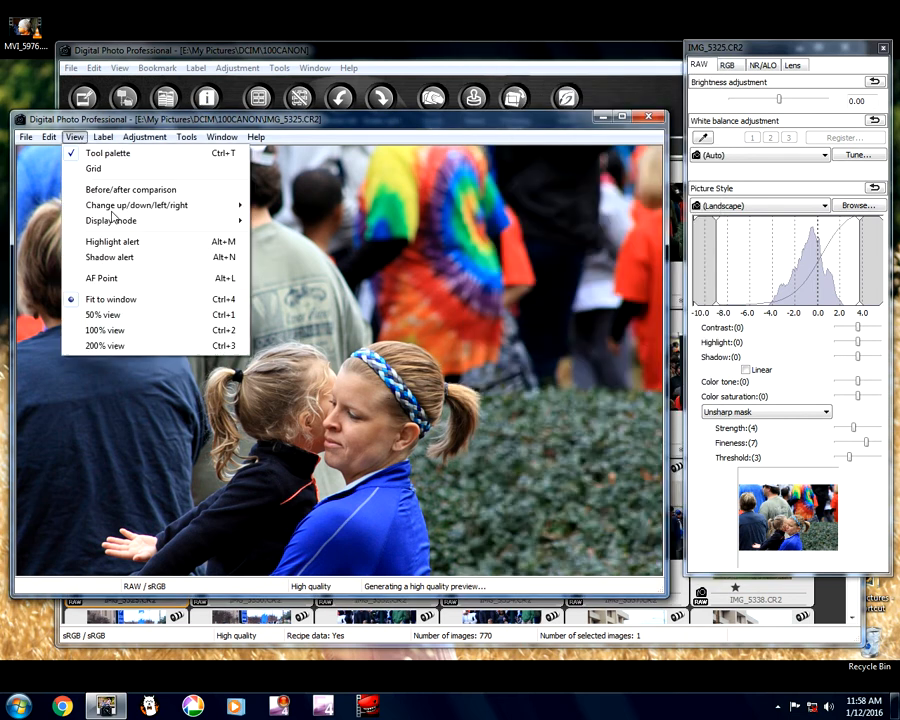
pyautogui.click(101, 280)
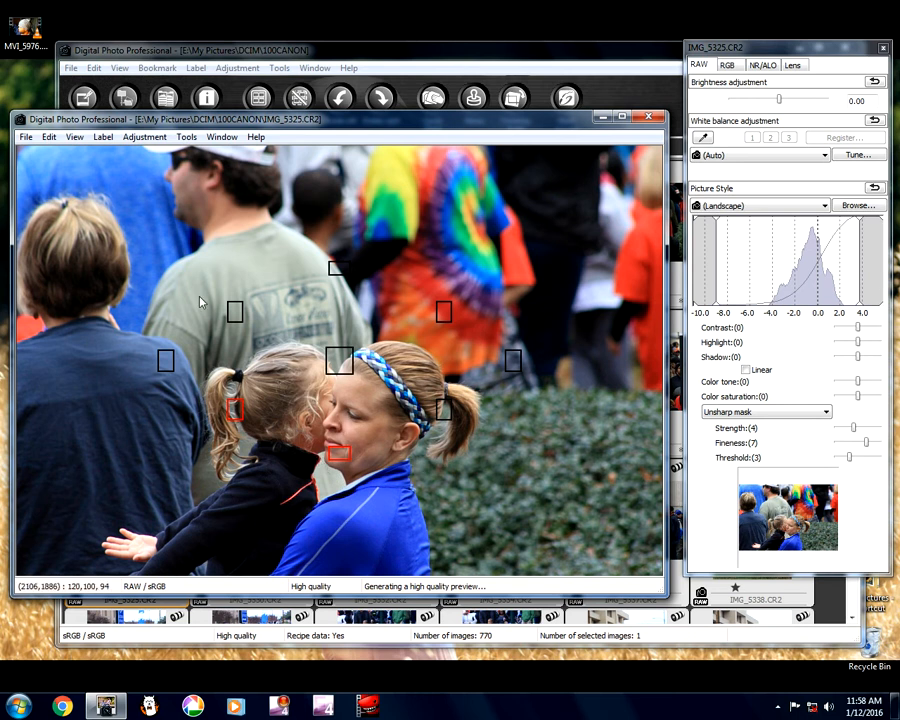
pyautogui.click(68, 140)
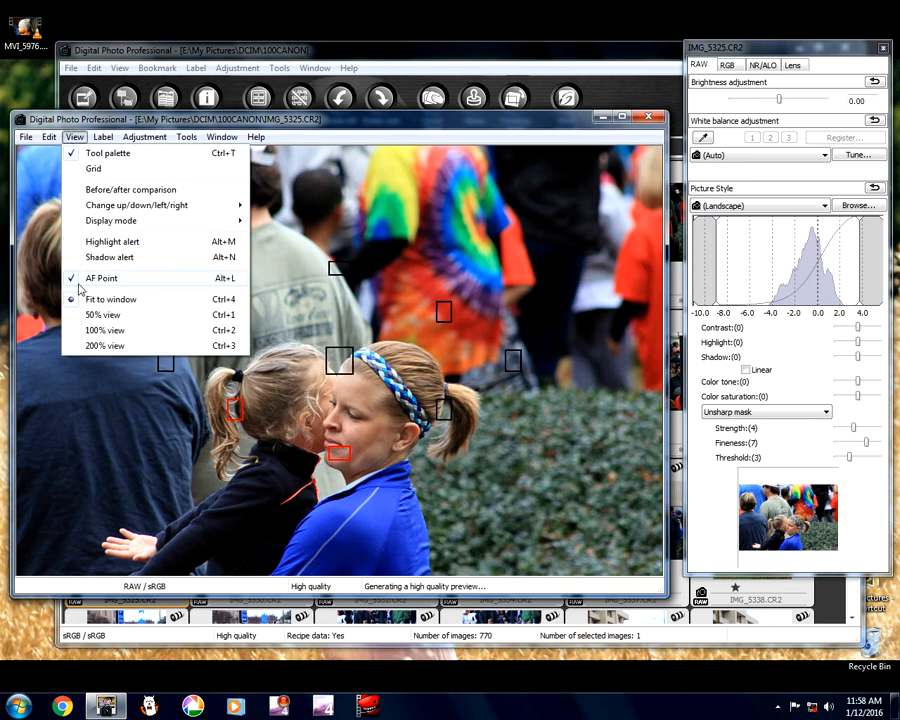
pyautogui.click(80, 279)
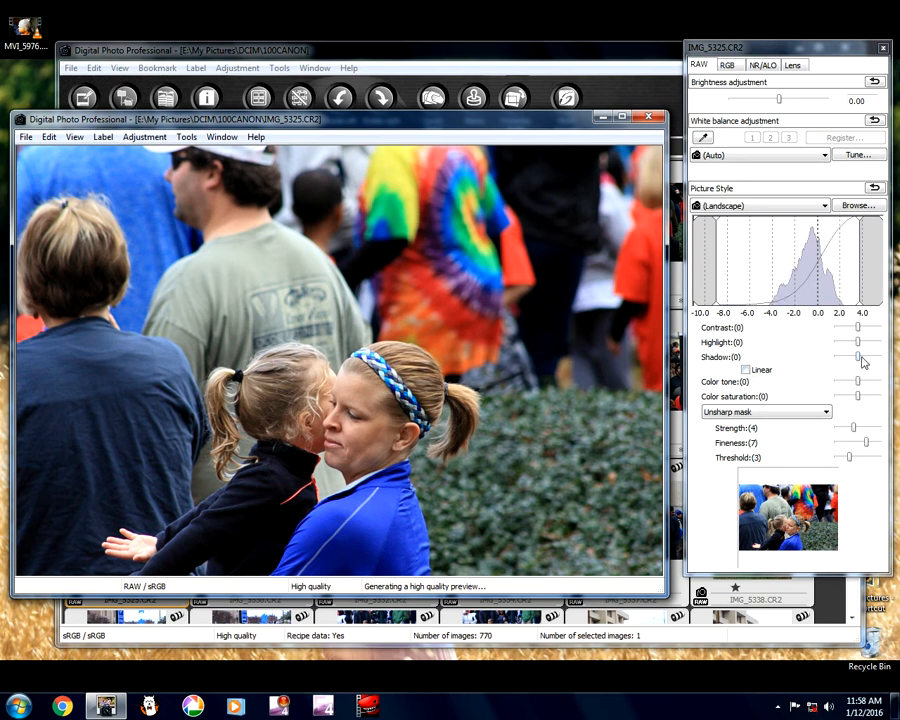
# - Raise the RAW Unsharp mask strength of IMG_5325.CR2 to 6
pyautogui.click(727, 65)
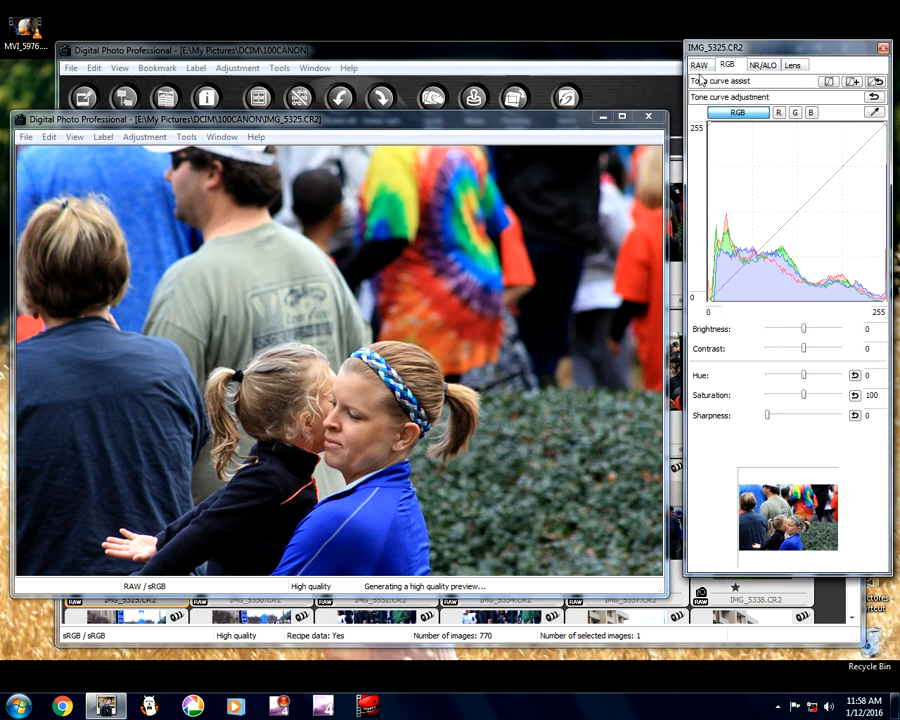
pyautogui.click(699, 66)
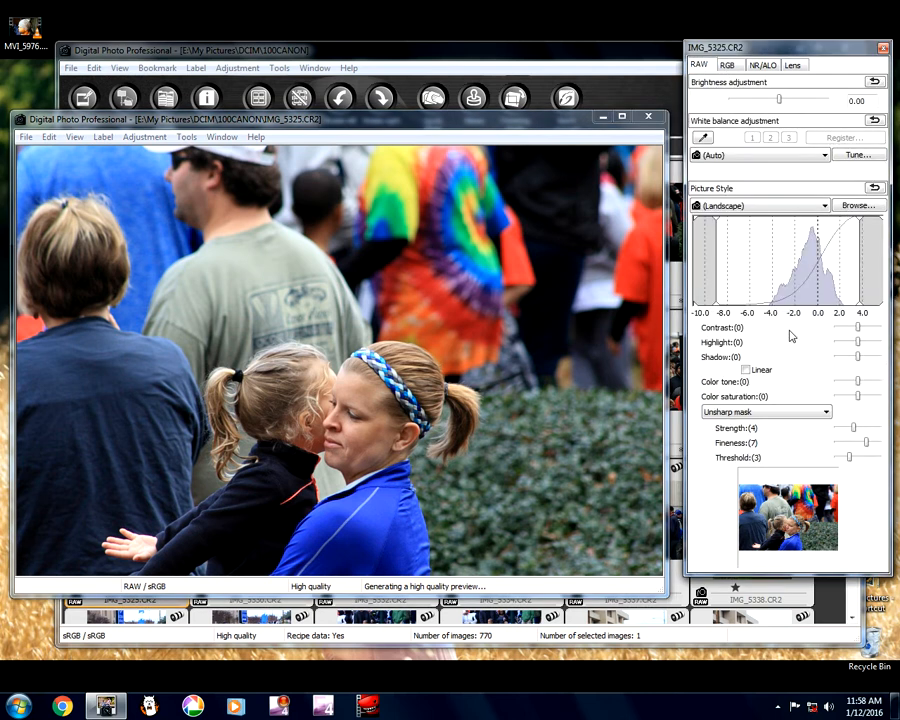
pyautogui.click(866, 429)
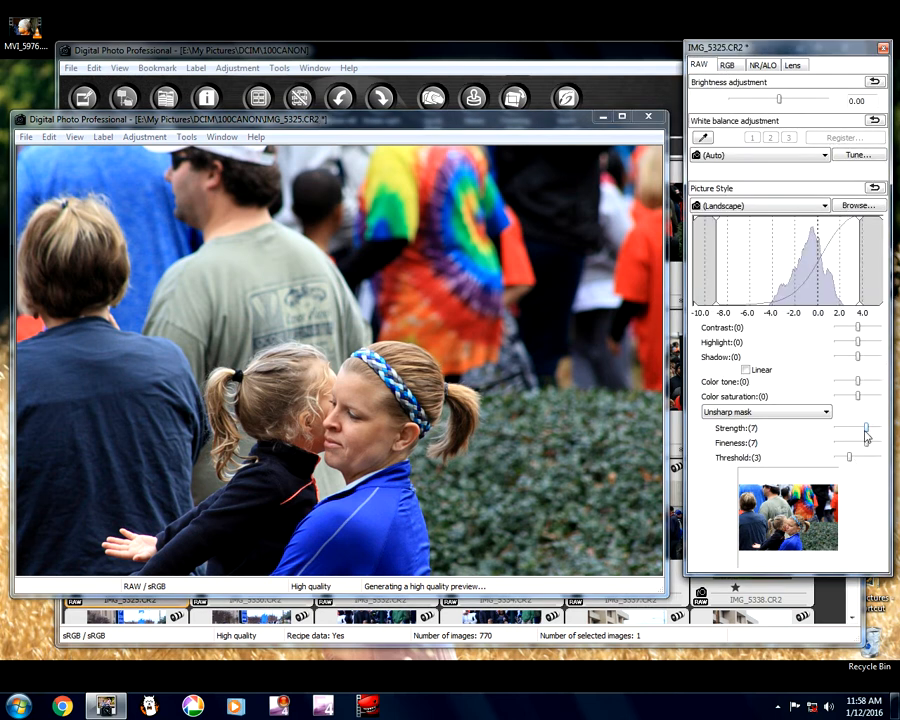
# - Compare the Monochrome picture style with the as-shot Landscape style on IMG_5325.CR2 and return to Landscape
pyautogui.click(714, 208)
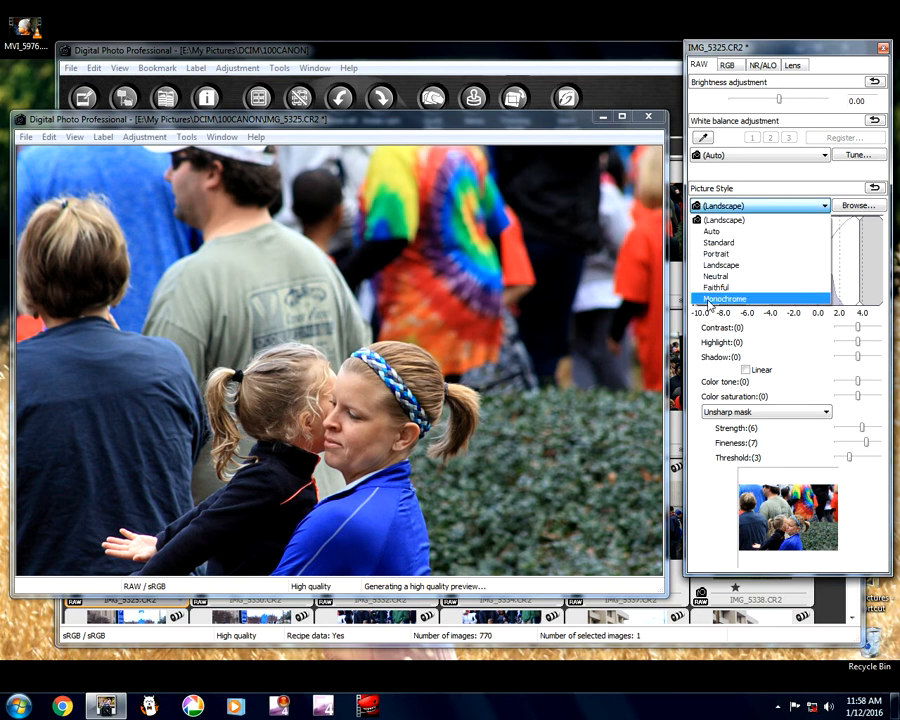
pyautogui.click(711, 299)
pyautogui.click(709, 206)
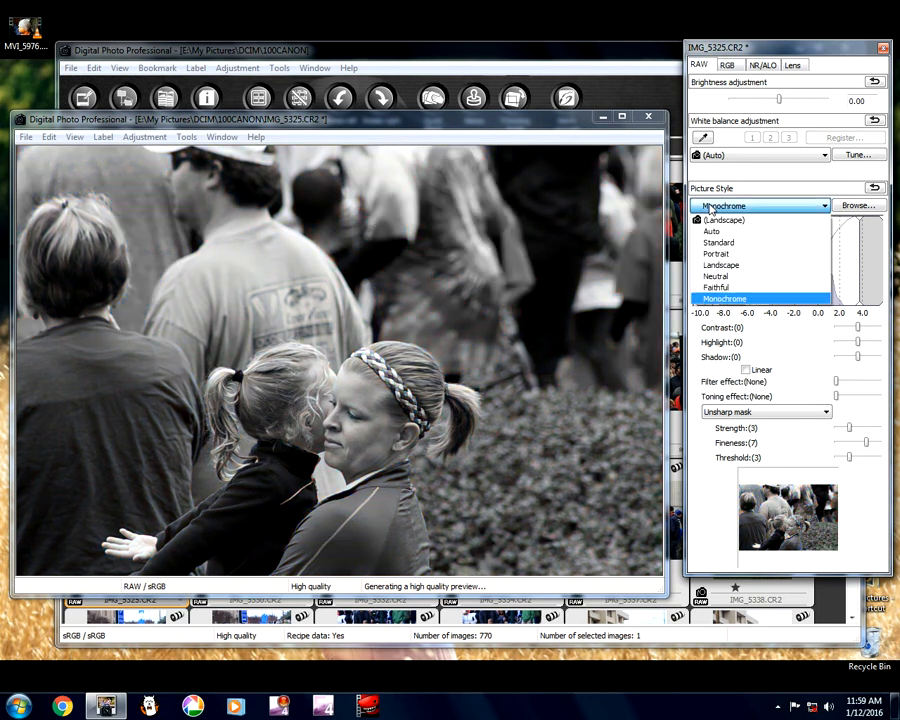
pyautogui.click(714, 219)
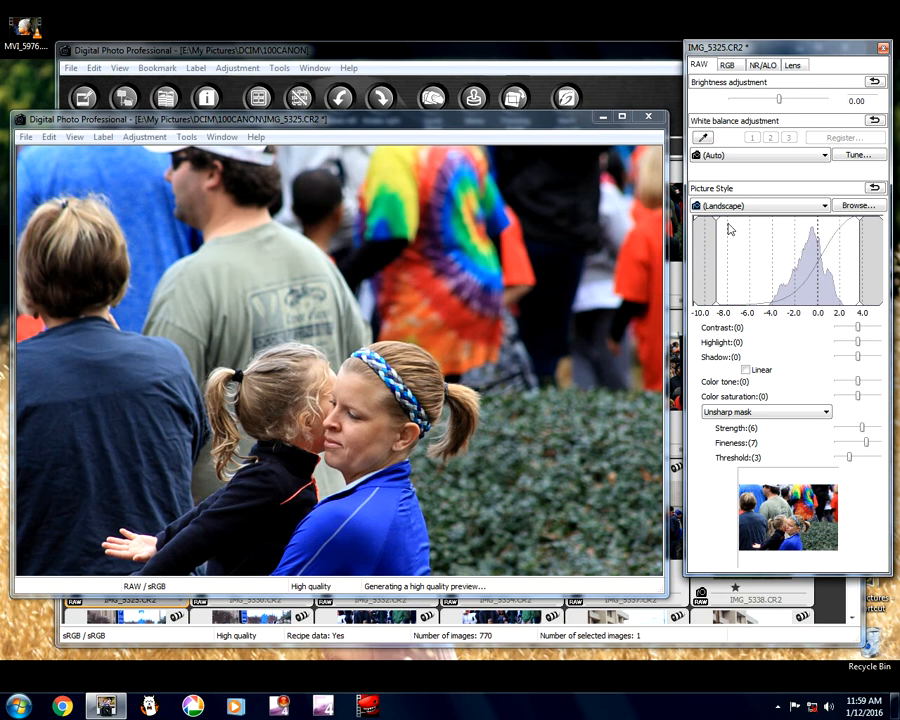
pyautogui.click(726, 206)
pyautogui.click(706, 299)
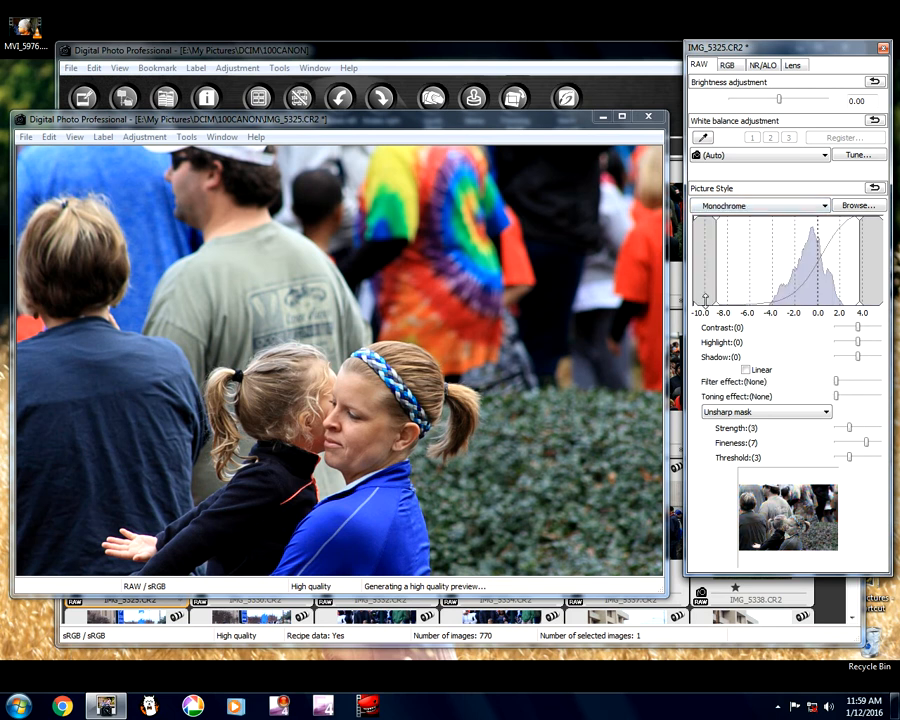
pyautogui.click(724, 206)
pyautogui.click(716, 218)
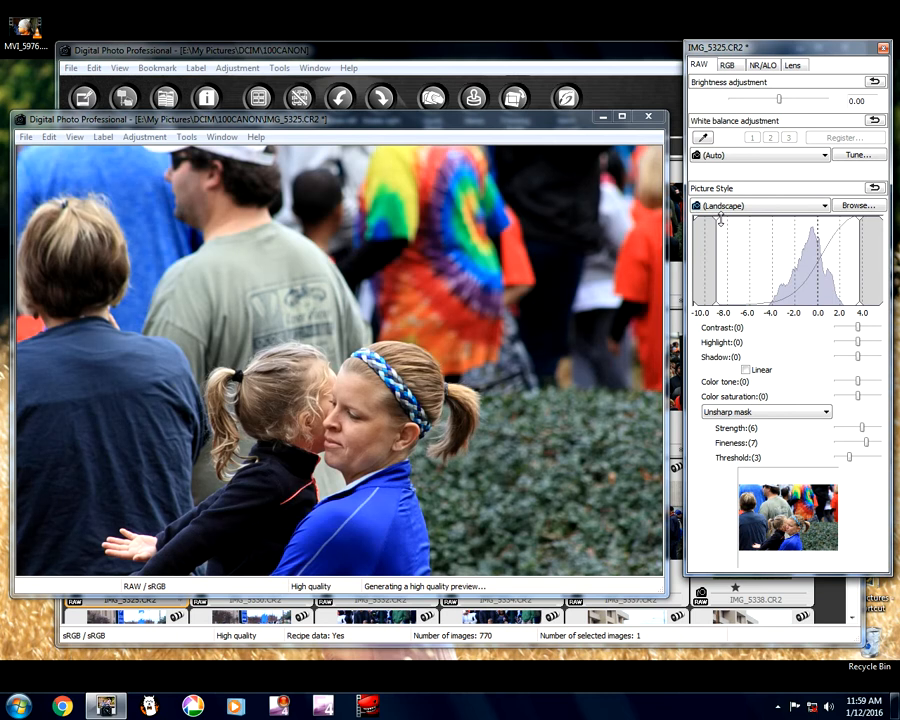
# - Set the contrast of IMG_5325.CR2 to 1 and its shadow to -1, and close the edit window
pyautogui.click(868, 328)
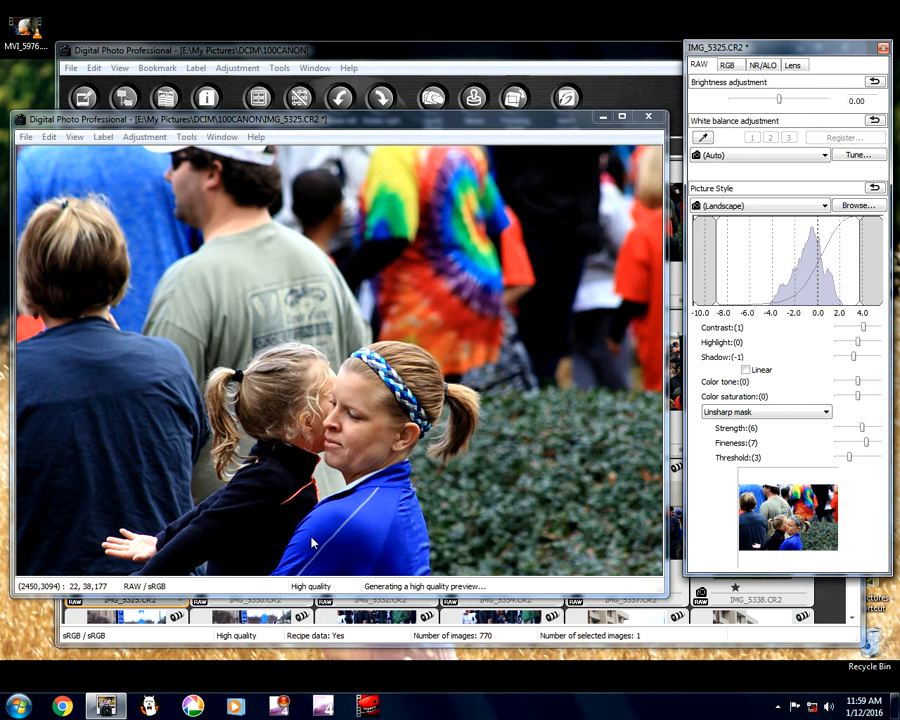
pyautogui.click(790, 156)
pyautogui.click(647, 117)
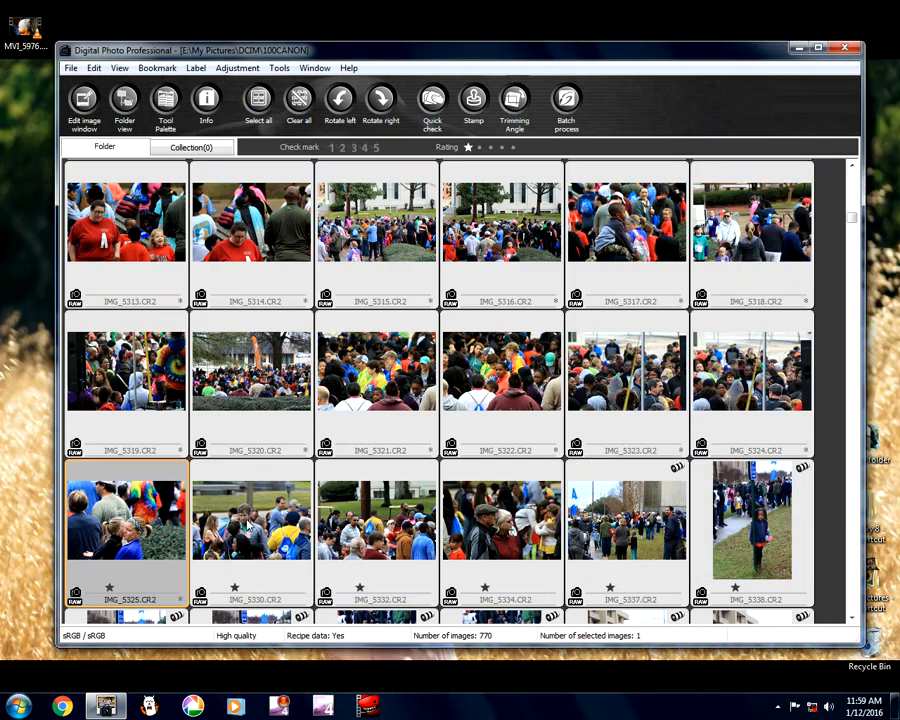
# - Open IMG_5330.CR2 in its edit window and read through its shooting information
pyautogui.click(262, 560)
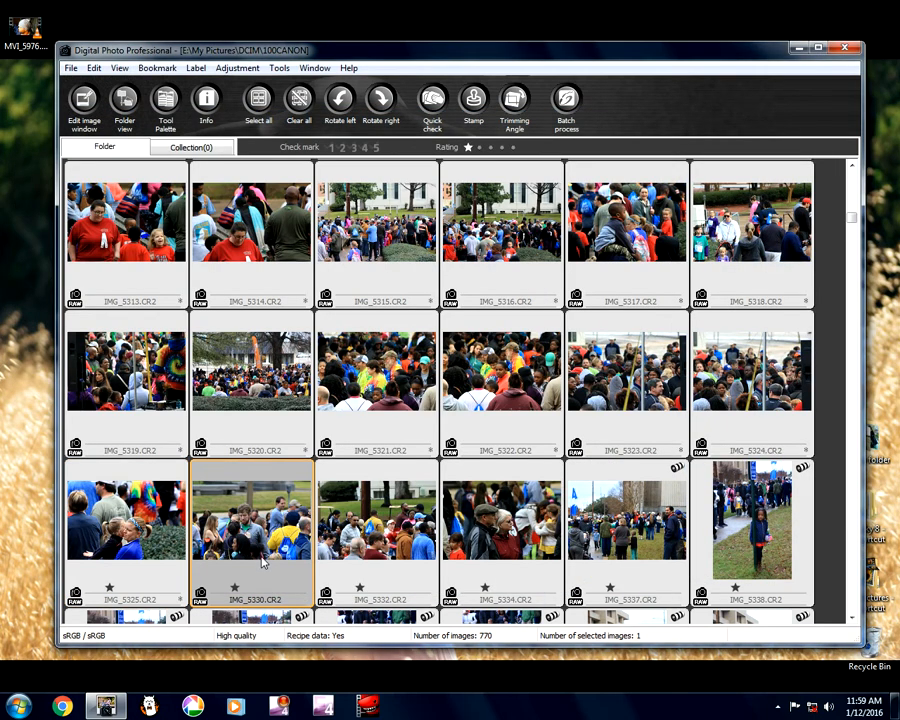
pyautogui.scroll(-1, 264, 545)
pyautogui.doubleClick(249, 366)
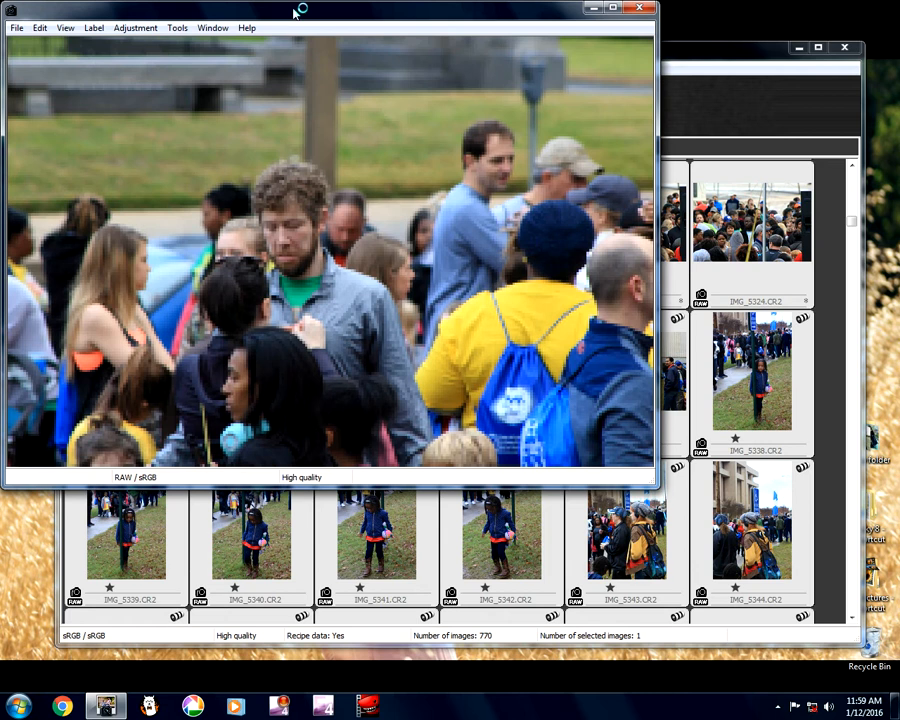
pyautogui.moveTo(296, 10); pyautogui.dragTo(306, 46)
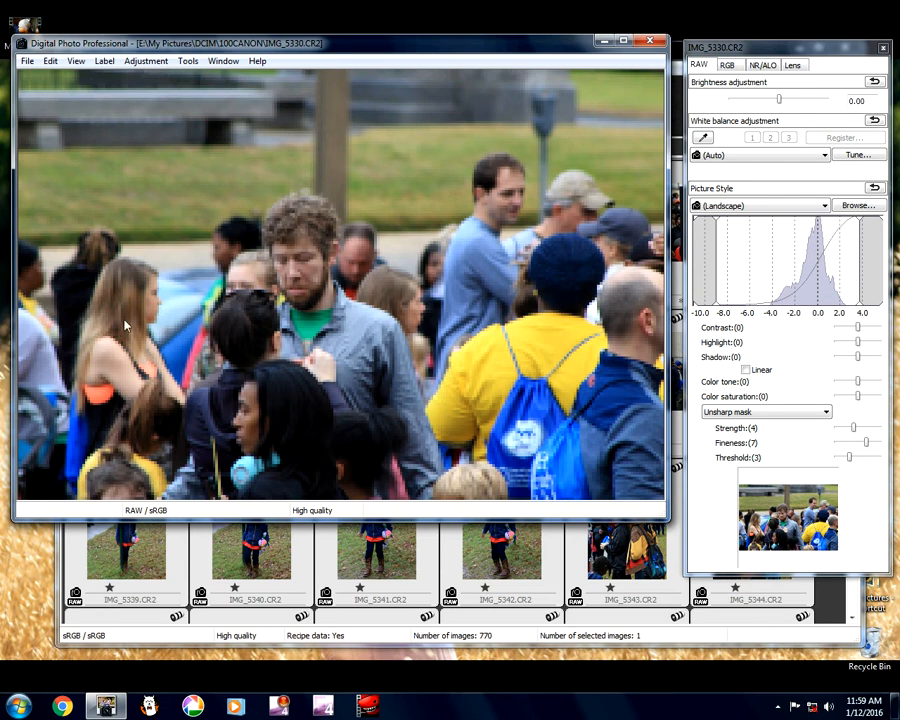
pyautogui.click(29, 63)
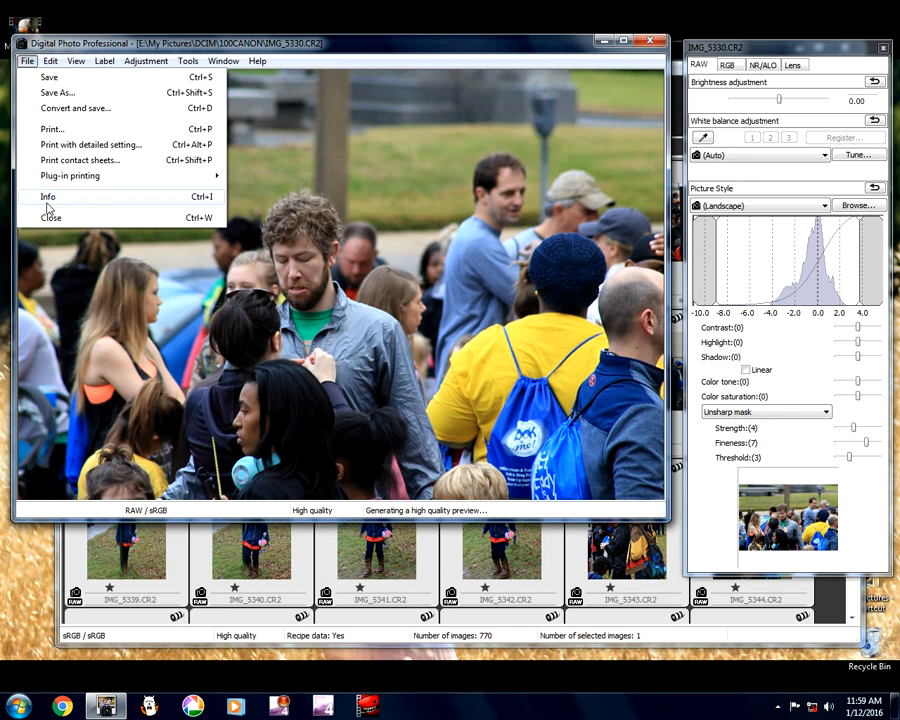
pyautogui.click(47, 202)
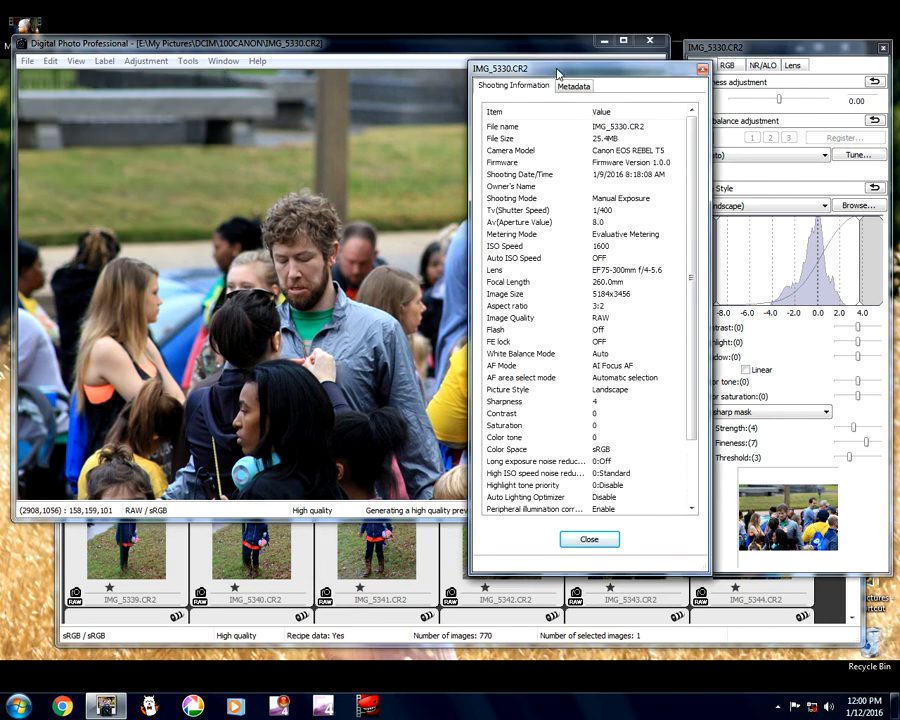
pyautogui.moveTo(548, 68); pyautogui.dragTo(536, 63)
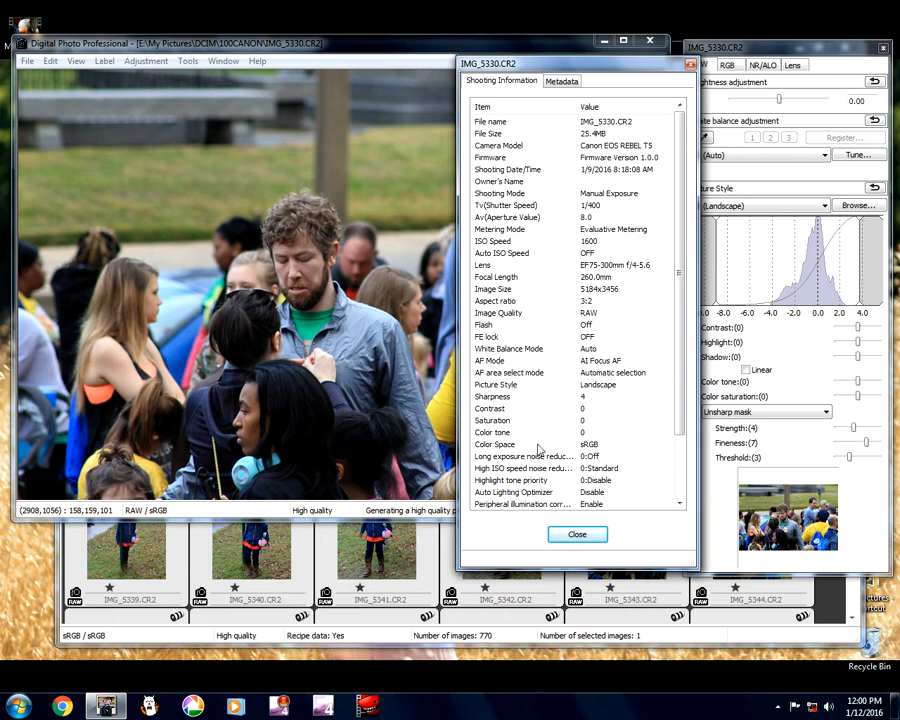
pyautogui.click(577, 534)
# - Display the AF points on IMG_5330.CR2 to check where the camera focused, and hide them again
pyautogui.click(74, 61)
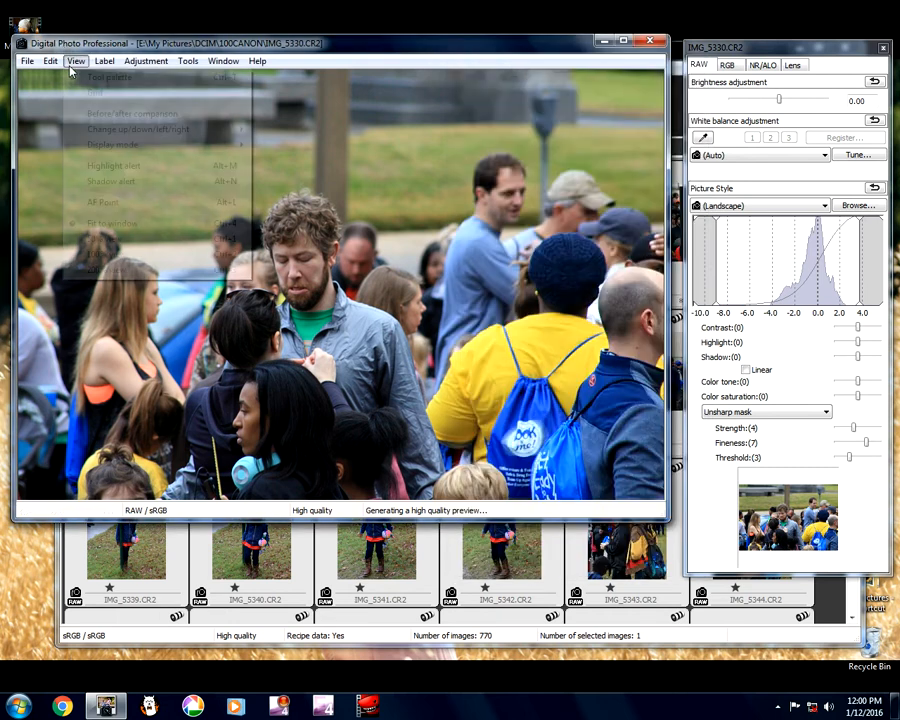
pyautogui.click(88, 208)
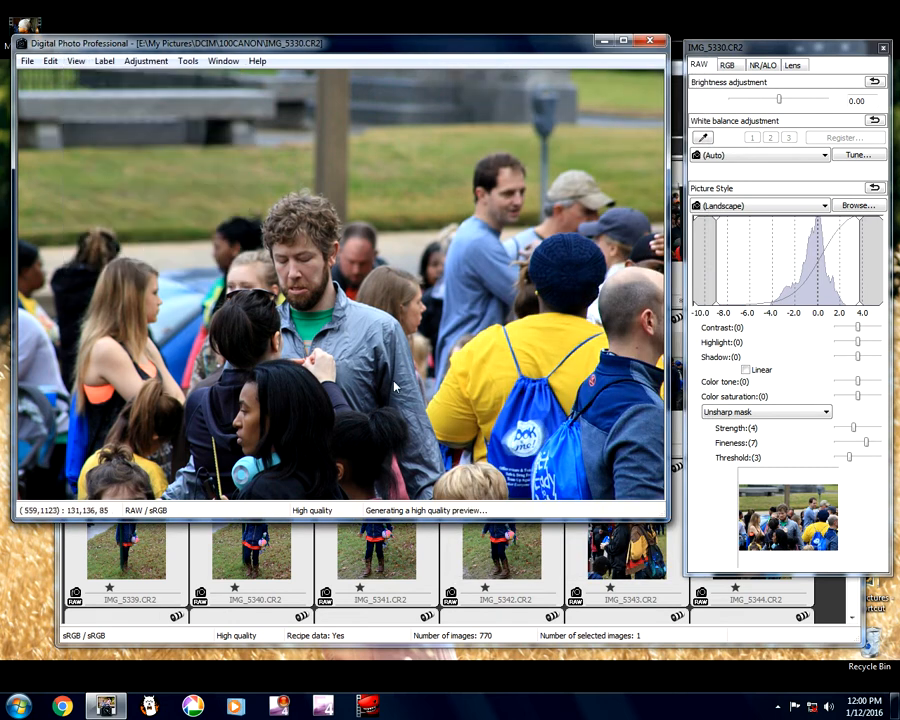
pyautogui.click(74, 61)
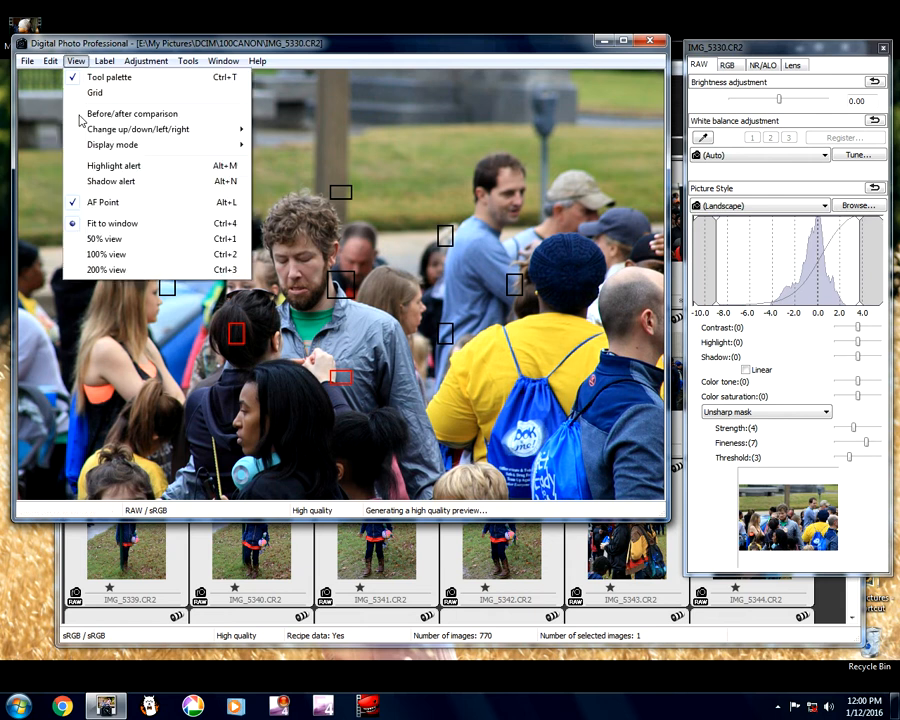
pyautogui.click(76, 206)
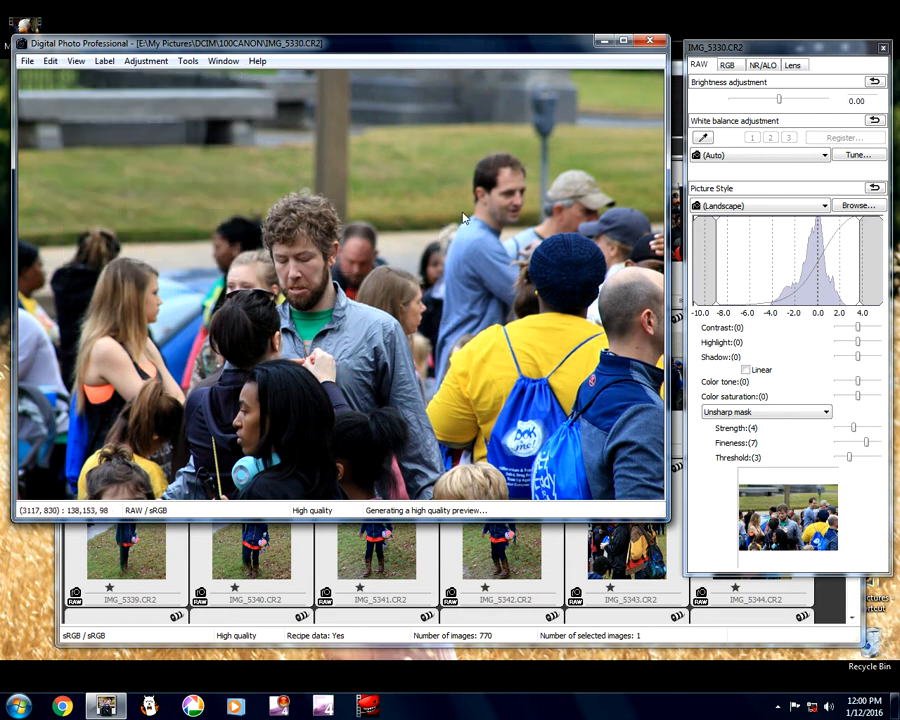
# - Set the Unsharp mask strength of IMG_5330.CR2 to 6 and its contrast to 1, lower its shadow, and close the edit window
pyautogui.click(866, 430)
pyautogui.click(867, 428)
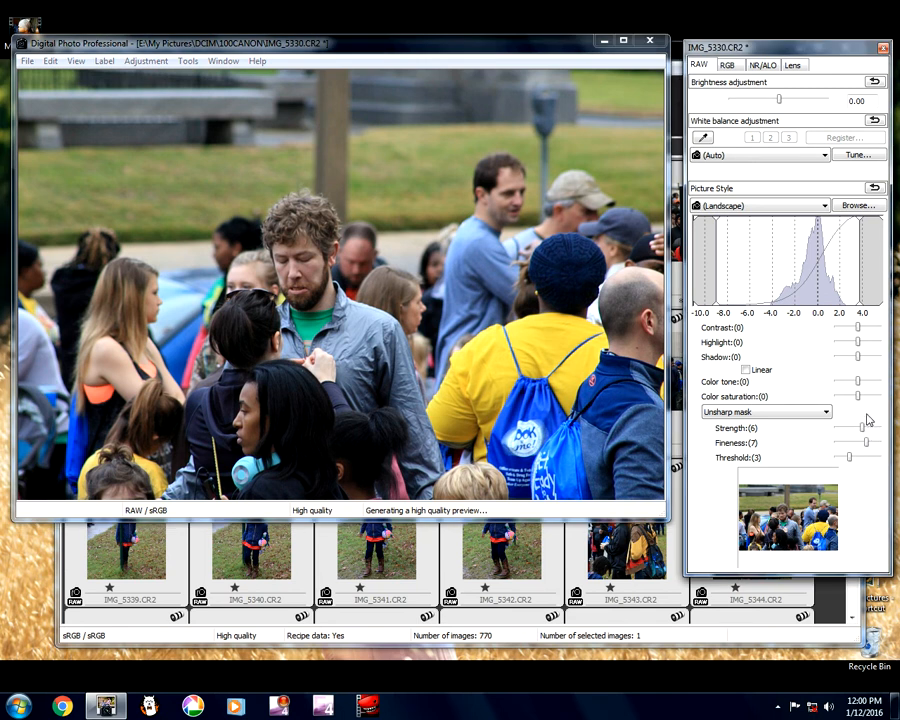
pyautogui.click(868, 327)
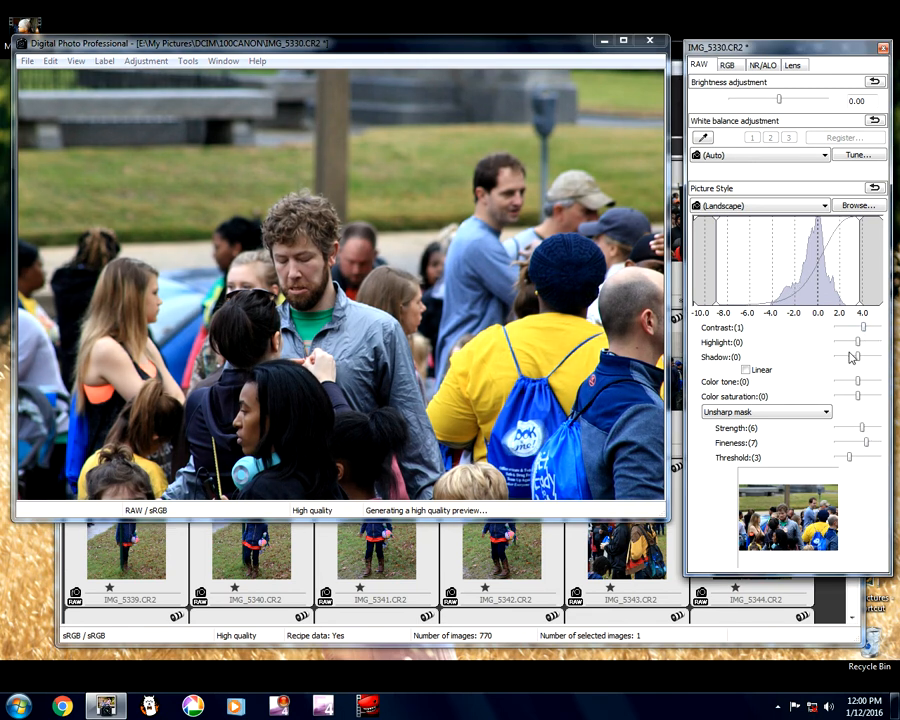
pyautogui.click(849, 356)
pyautogui.click(858, 357)
pyautogui.click(849, 357)
pyautogui.click(650, 40)
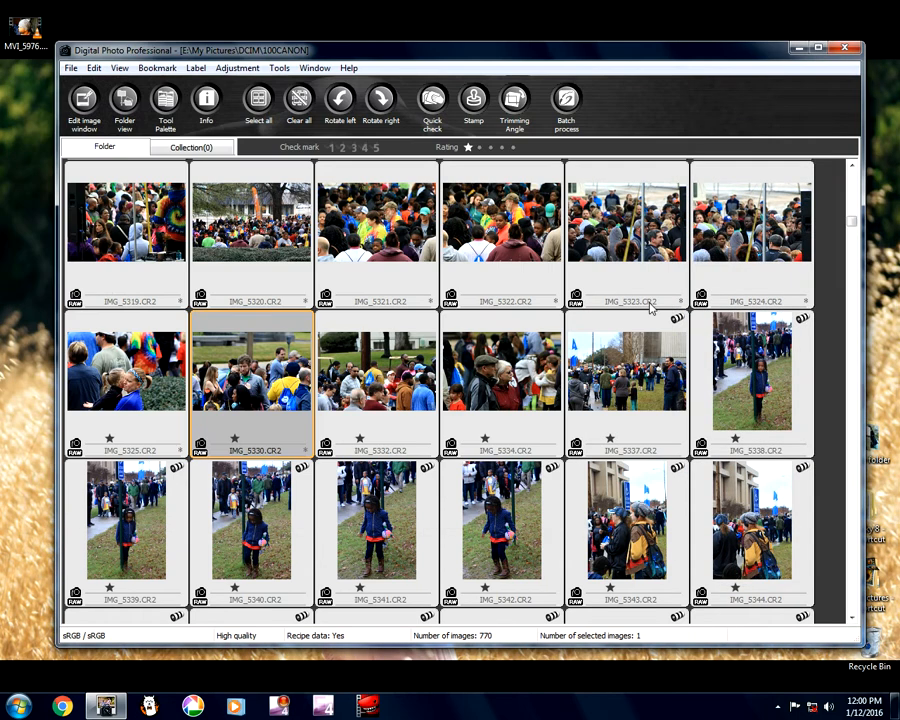
# - Inspect IMG_5332.CR2 in its edit window, close it and clear its star rating
pyautogui.click(360, 425)
pyautogui.doubleClick(402, 367)
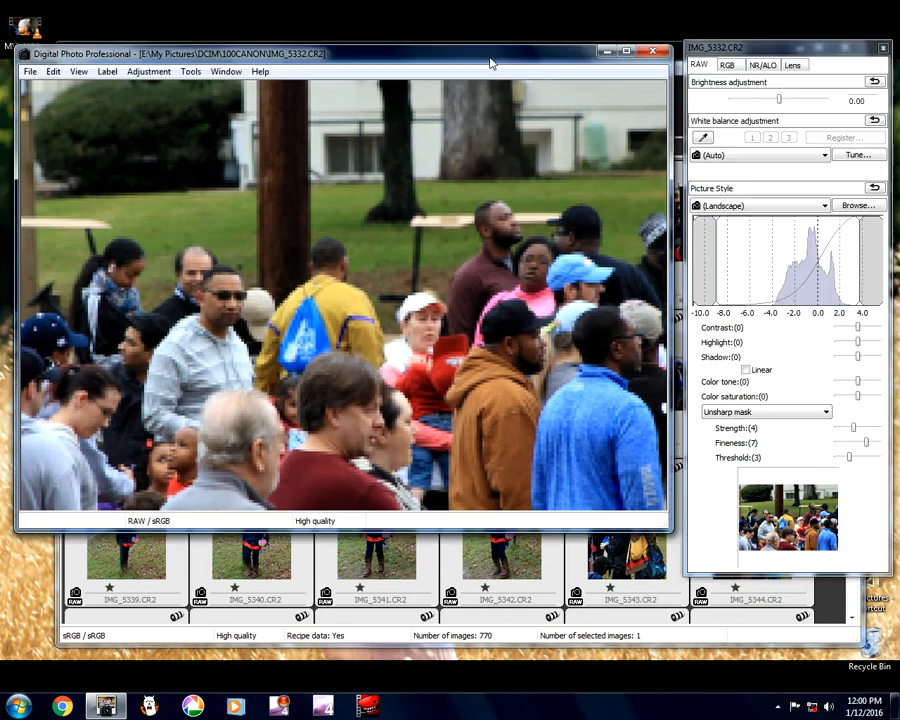
pyautogui.click(652, 50)
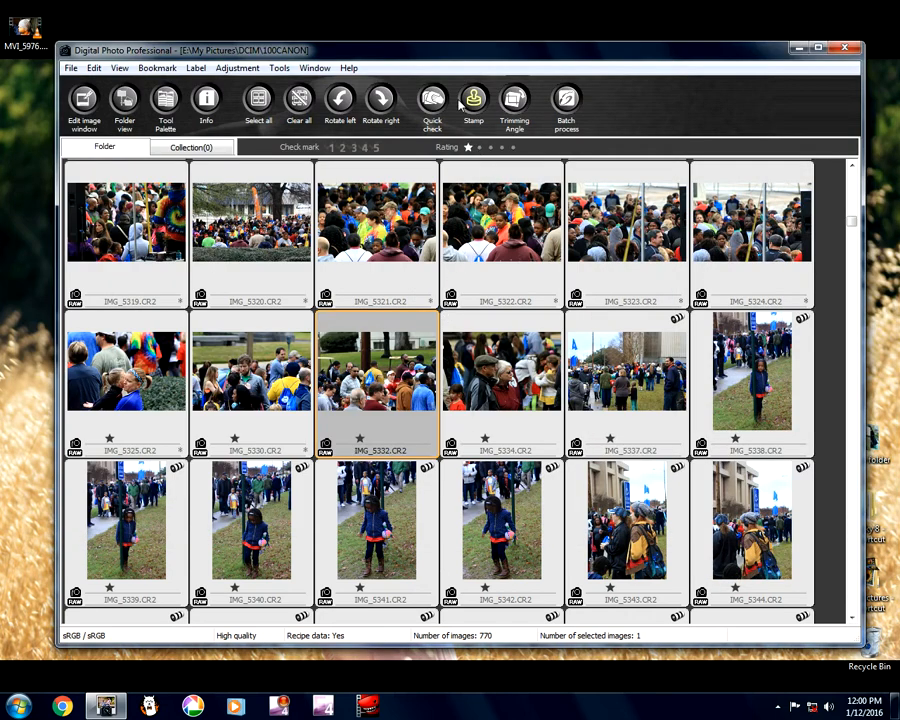
# - Open IMG_5334.CR2 and set its contrast to 1, shadow to -1 and Unsharp mask strength to 6
pyautogui.doubleClick(490, 370)
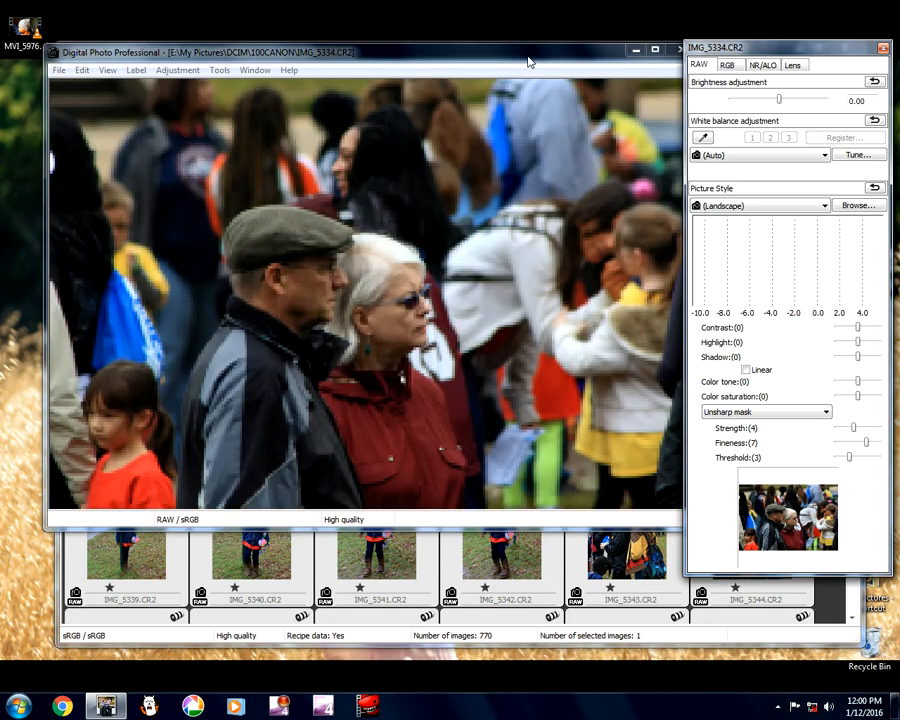
pyautogui.moveTo(530, 60); pyautogui.dragTo(497, 97)
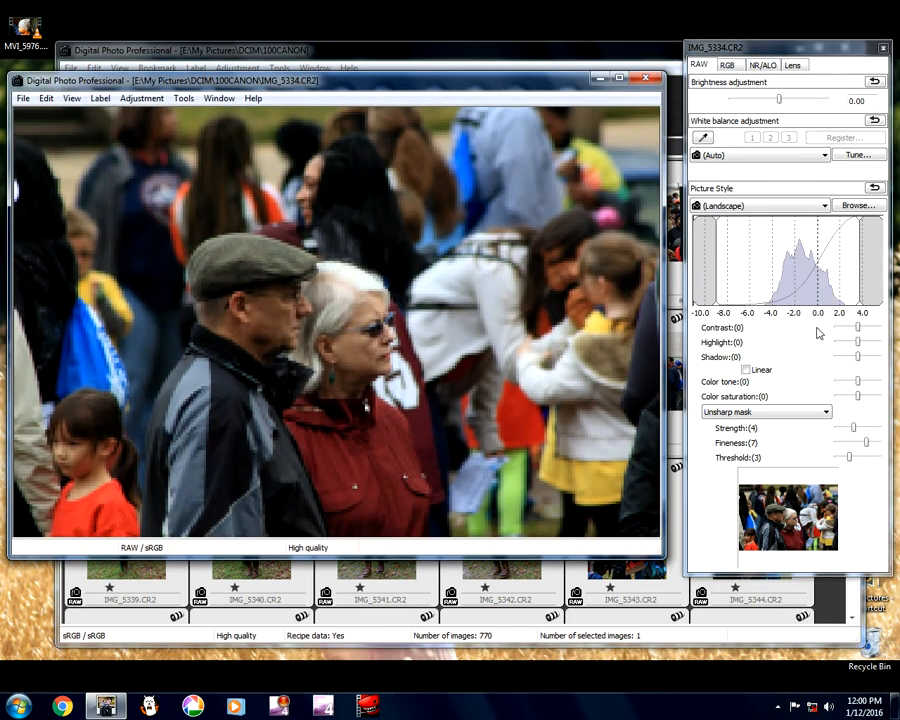
pyautogui.moveTo(857, 328); pyautogui.dragTo(853, 356)
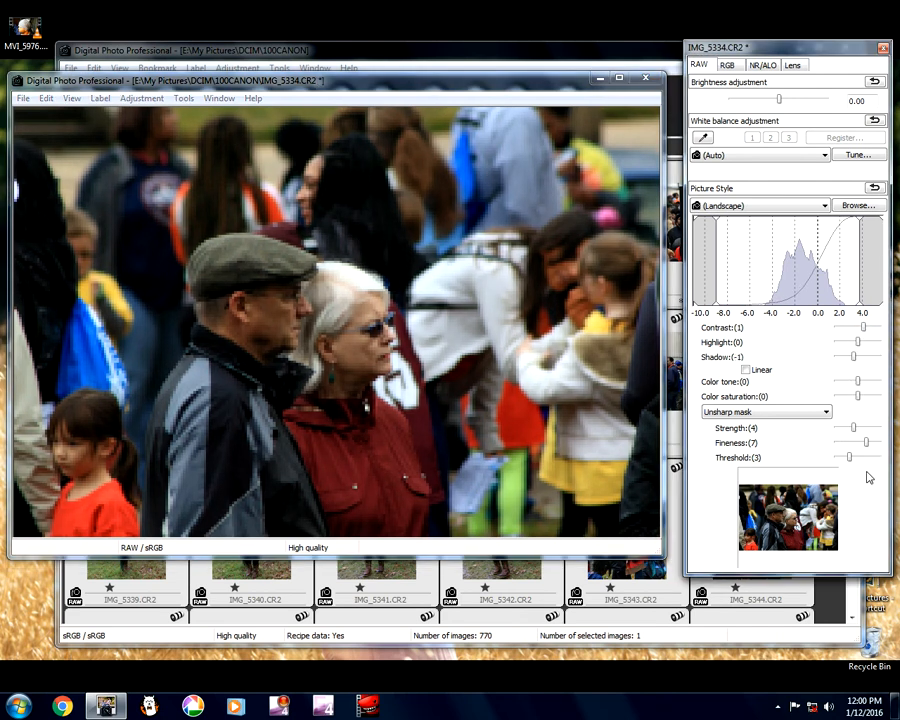
pyautogui.click(867, 430)
pyautogui.click(870, 432)
# - Read through the shooting information of IMG_5334.CR2 and close it
pyautogui.click(22, 98)
pyautogui.click(40, 234)
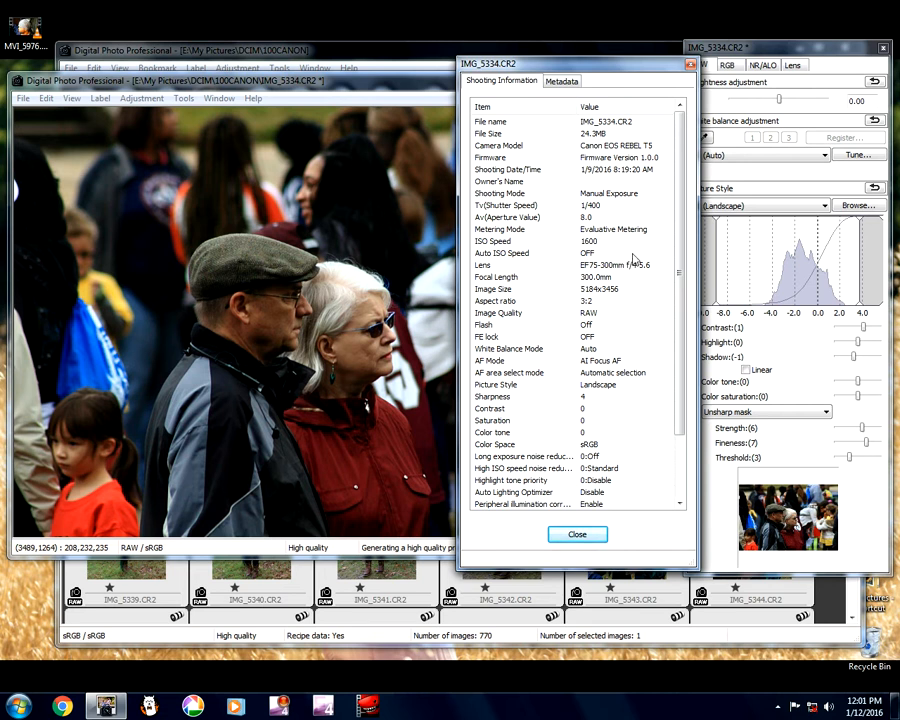
pyautogui.click(577, 534)
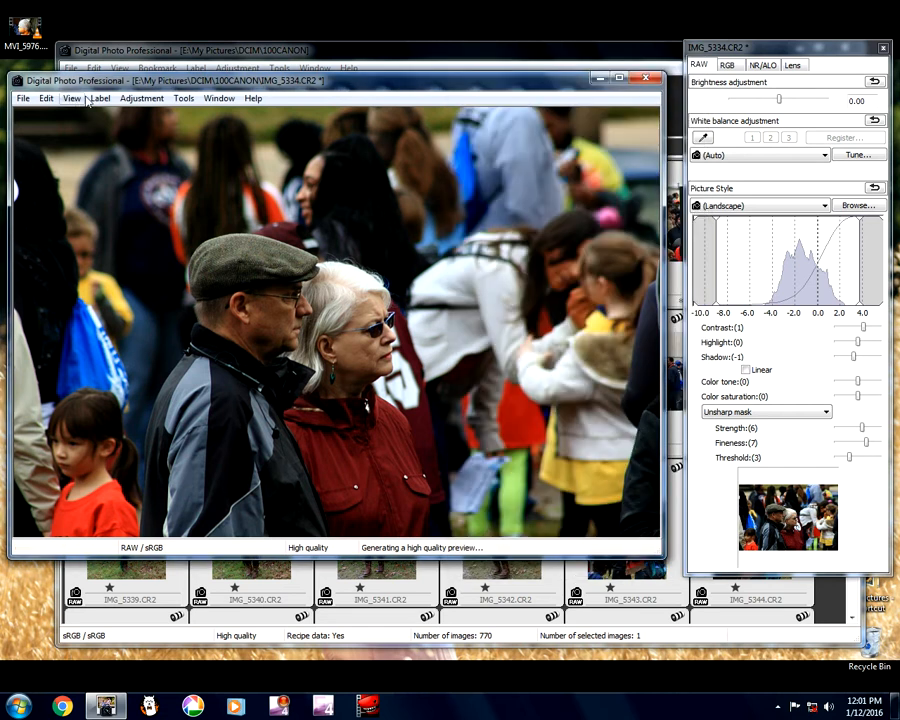
# - Show and hide the AF points on IMG_5334.CR2, and inspect the sharpness of the white-haired woman's face up close
pyautogui.click(97, 98)
pyautogui.moveTo(72, 98)
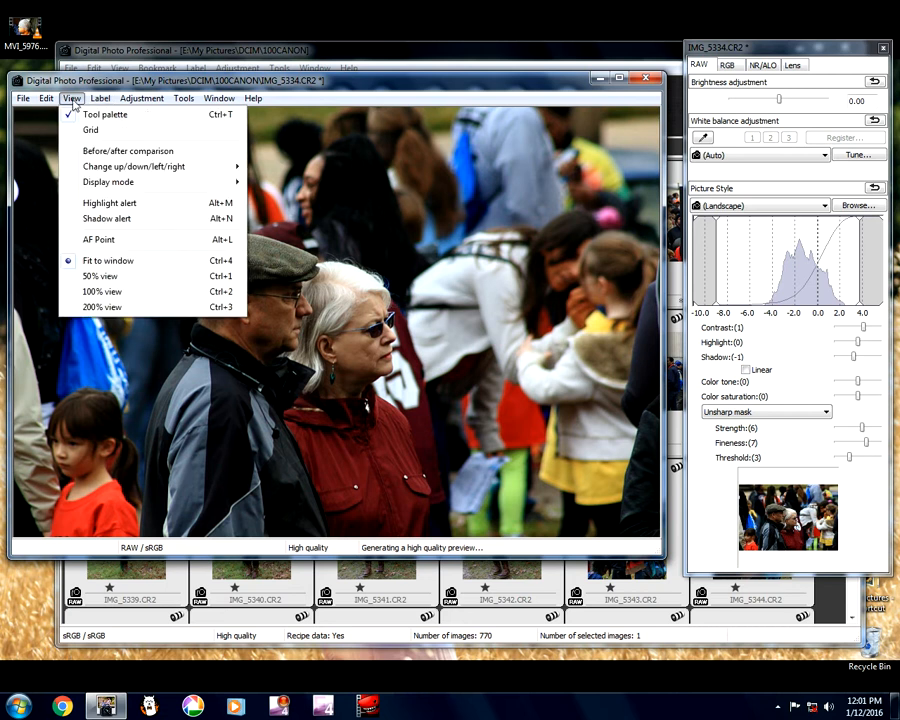
pyautogui.click(75, 240)
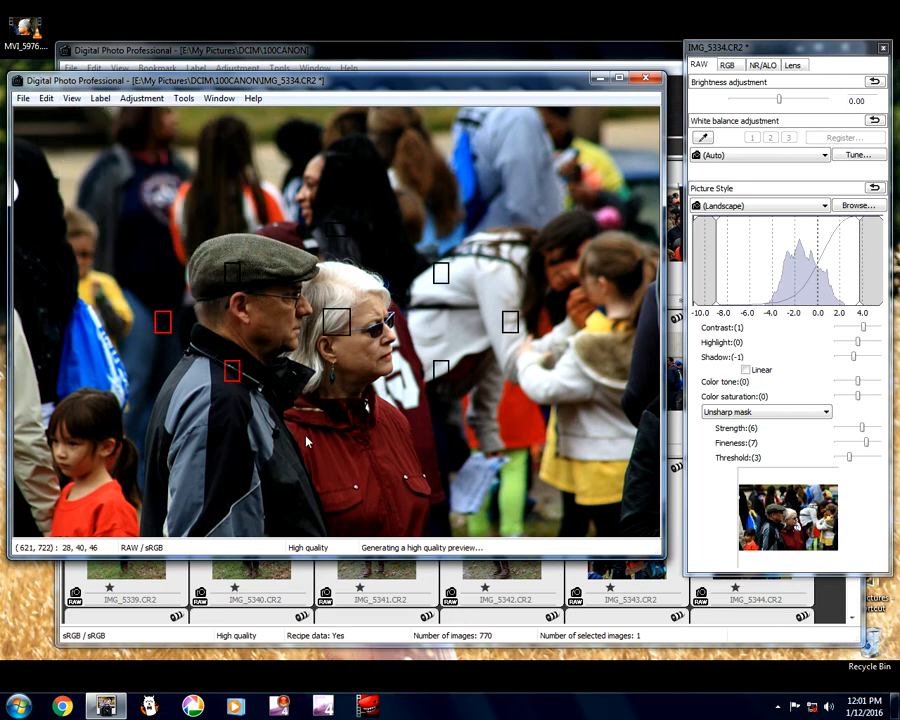
pyautogui.click(72, 98)
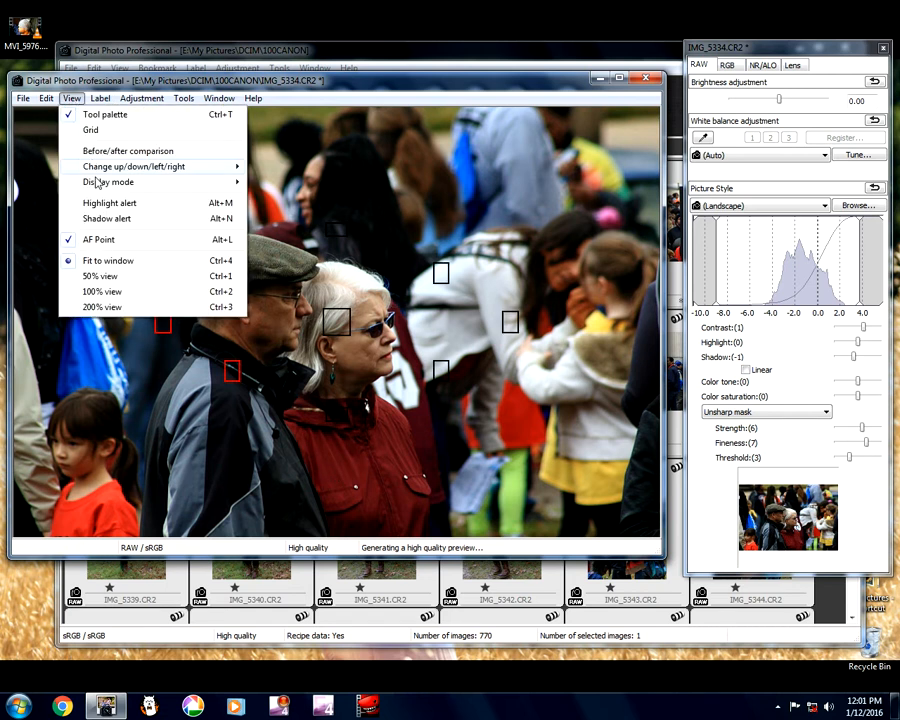
pyautogui.click(80, 242)
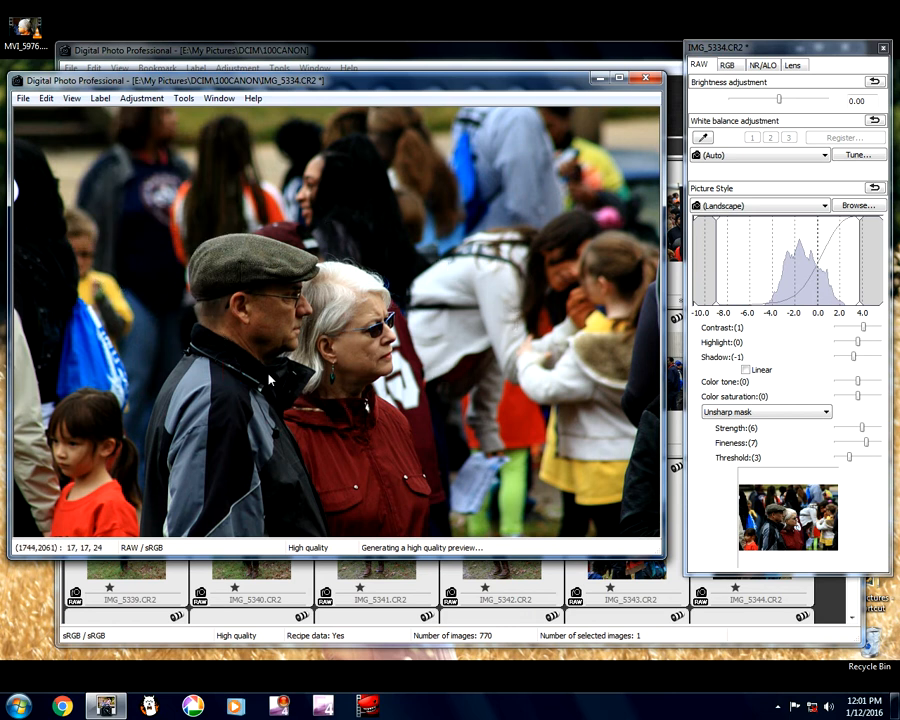
pyautogui.click(367, 338)
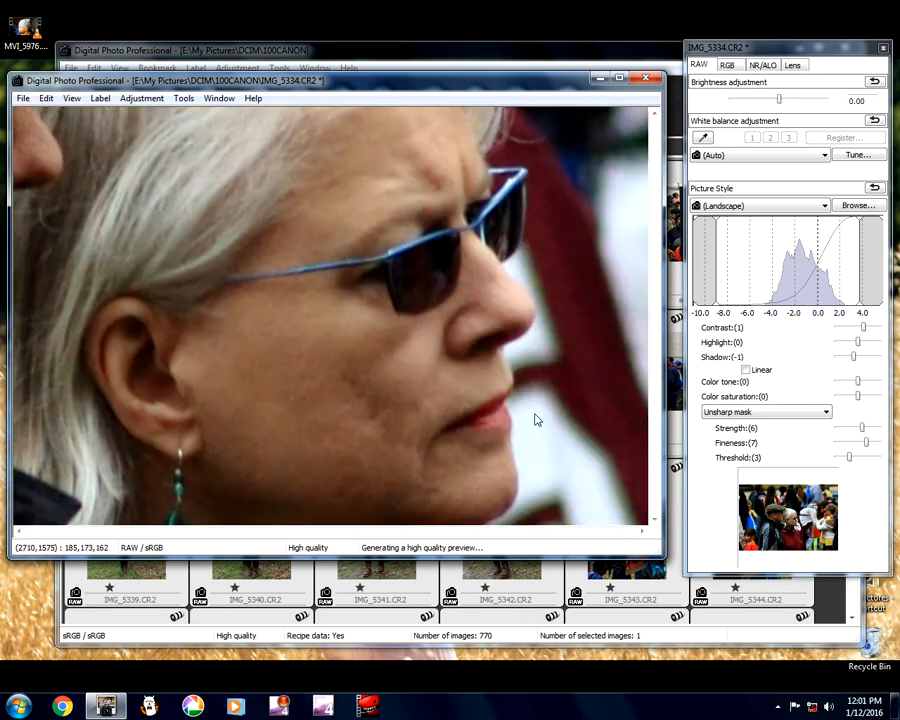
pyautogui.click(535, 420)
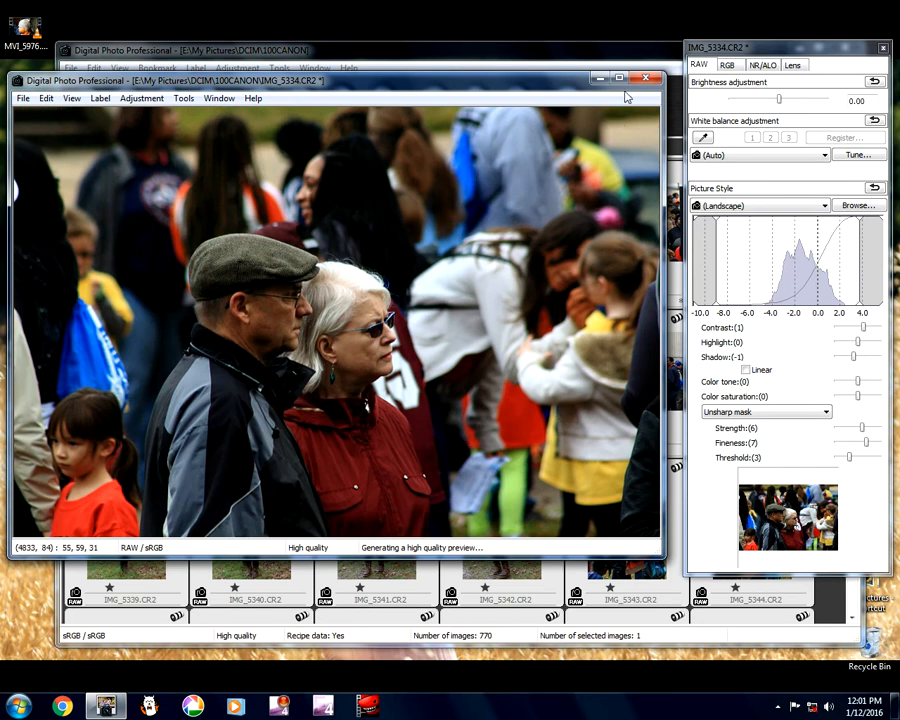
# - Try the Monochrome picture style on IMG_5334.CR2 and return to the as-shot Landscape style
pyautogui.click(720, 205)
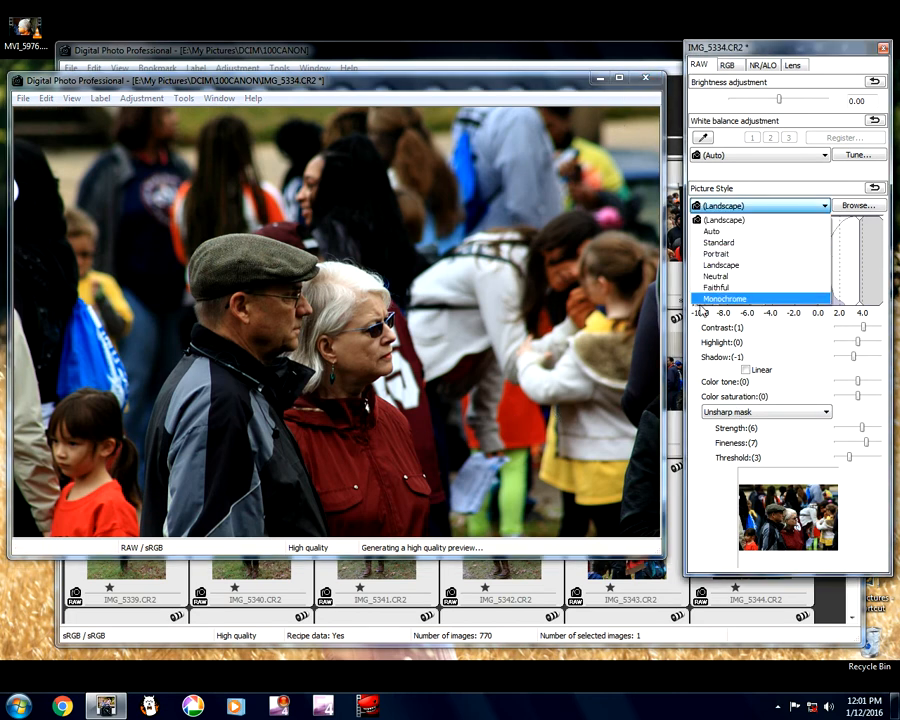
pyautogui.click(722, 298)
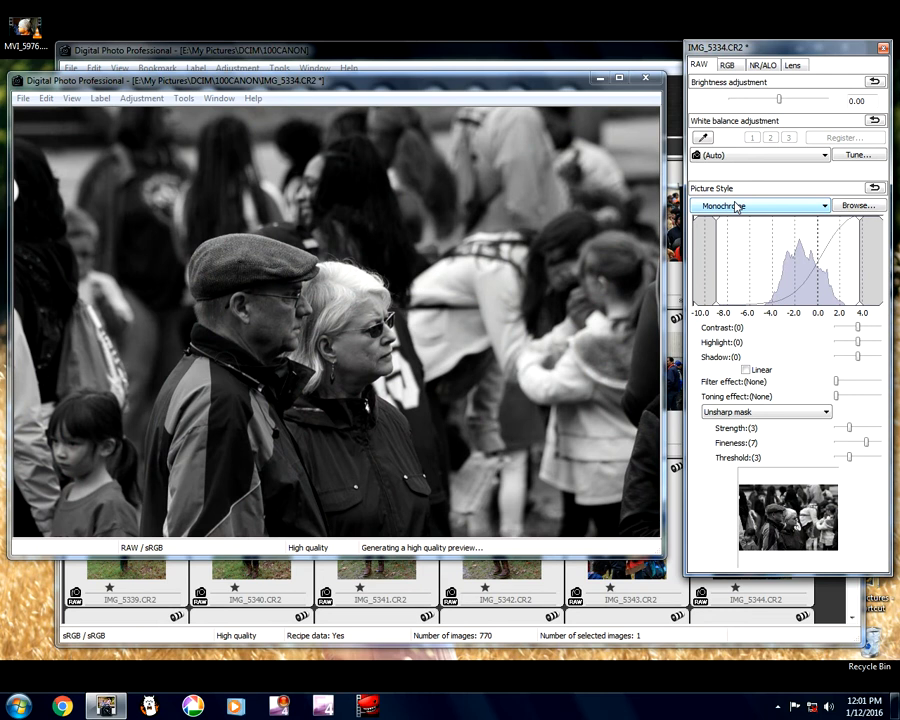
pyautogui.click(738, 206)
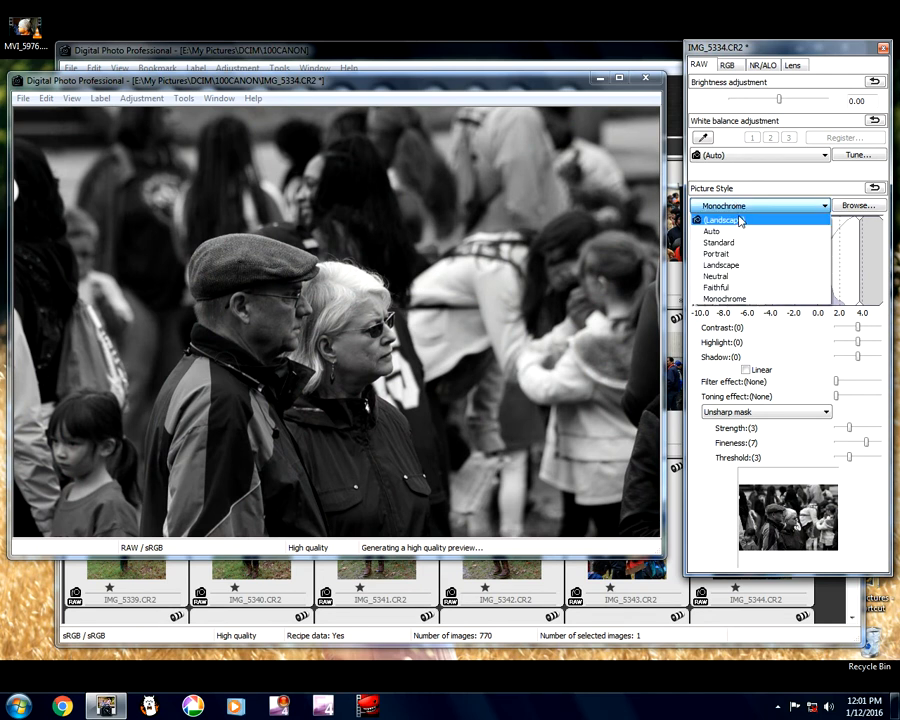
pyautogui.click(738, 220)
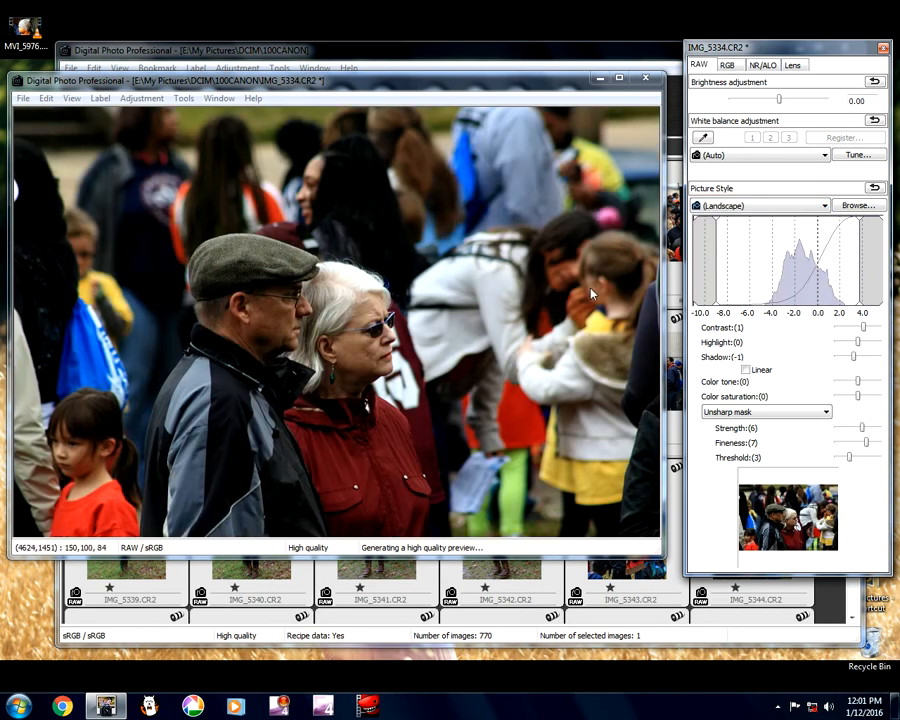
# - Close the edit window of IMG_5334.CR2 and change the photo's star rating
pyautogui.click(645, 80)
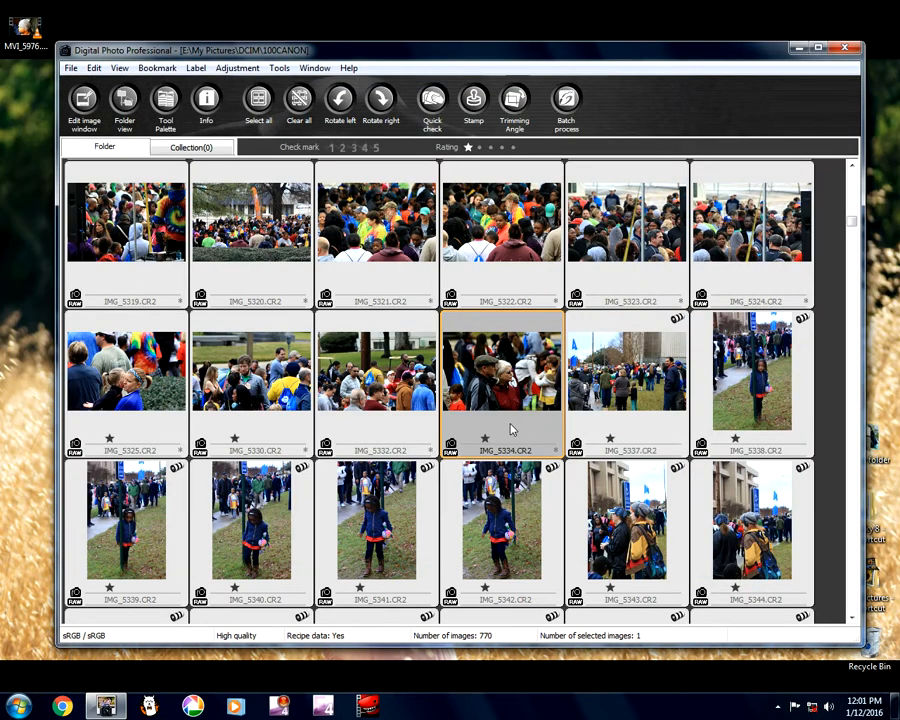
pyautogui.click(479, 148)
# - Open IMG_5337.CR2 and display its AF points to check where the camera focused, and hide them again
pyautogui.click(665, 423)
pyautogui.doubleClick(660, 395)
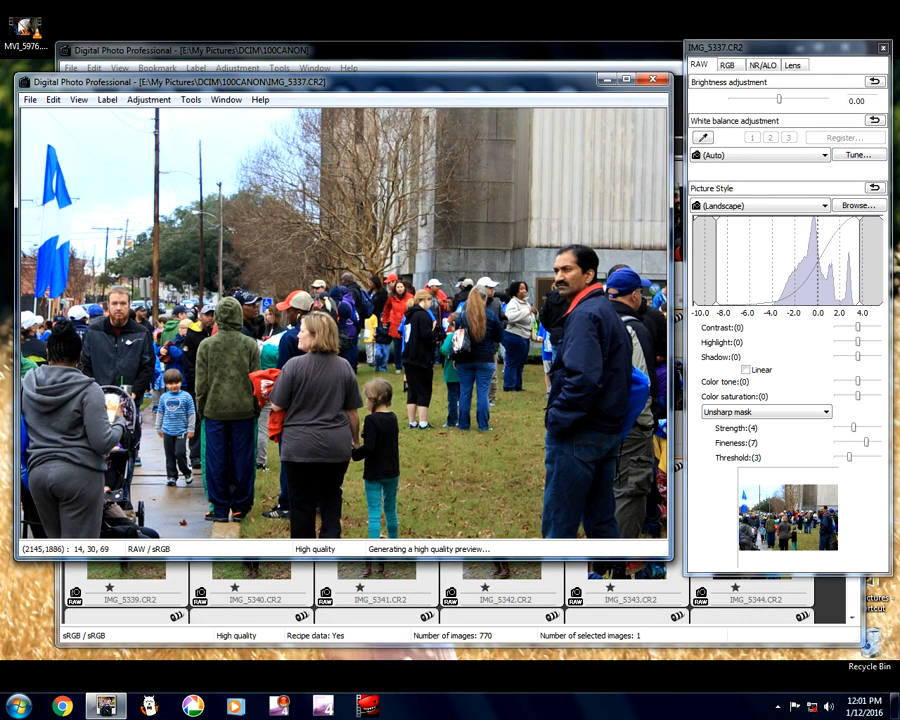
pyautogui.click(78, 99)
pyautogui.click(72, 241)
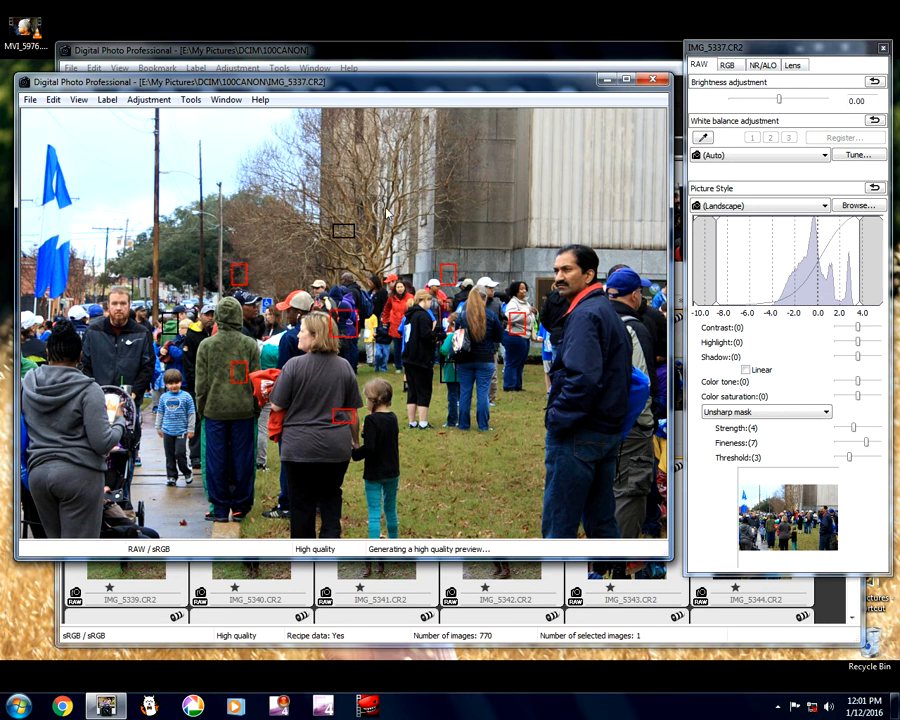
pyautogui.click(84, 101)
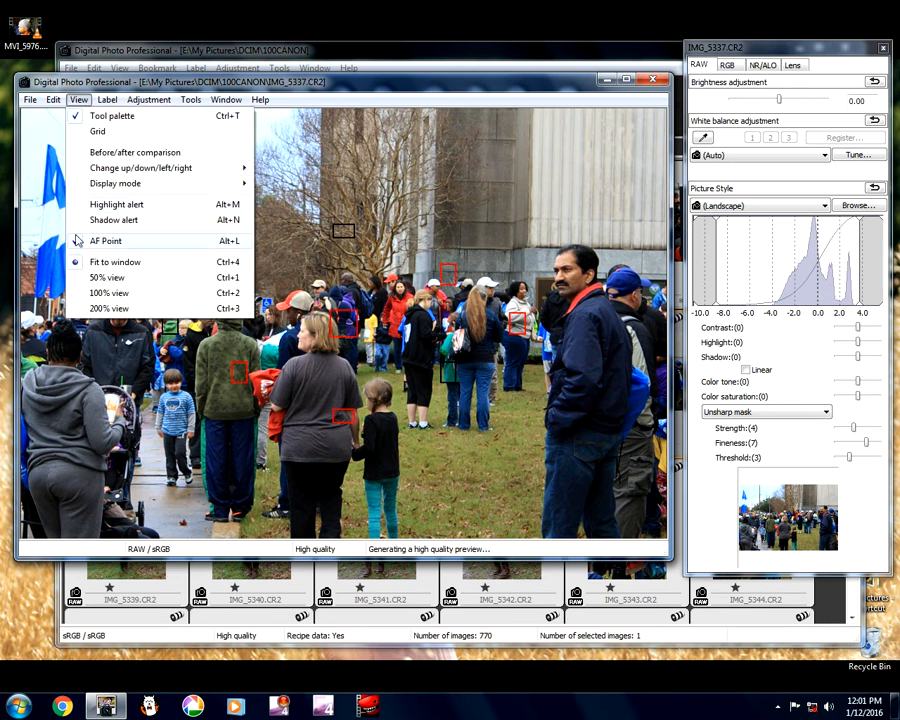
pyautogui.click(76, 237)
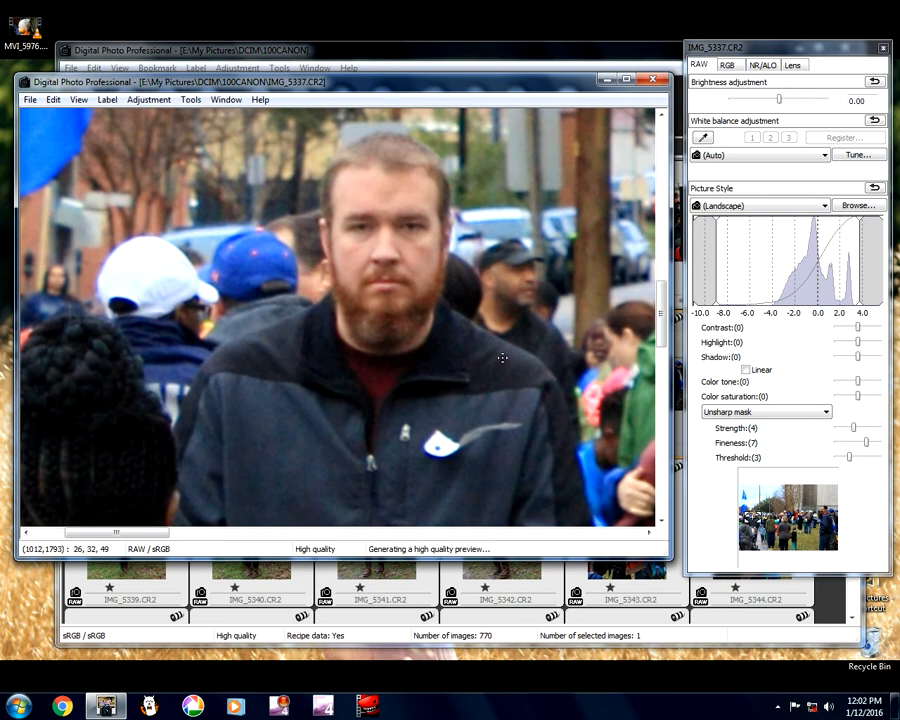
# - Inspect the sharpness of the bearded man and of the woman in the red coat up close in IMG_5337.CR2
pyautogui.moveTo(502, 357); pyautogui.dragTo(300, 297)
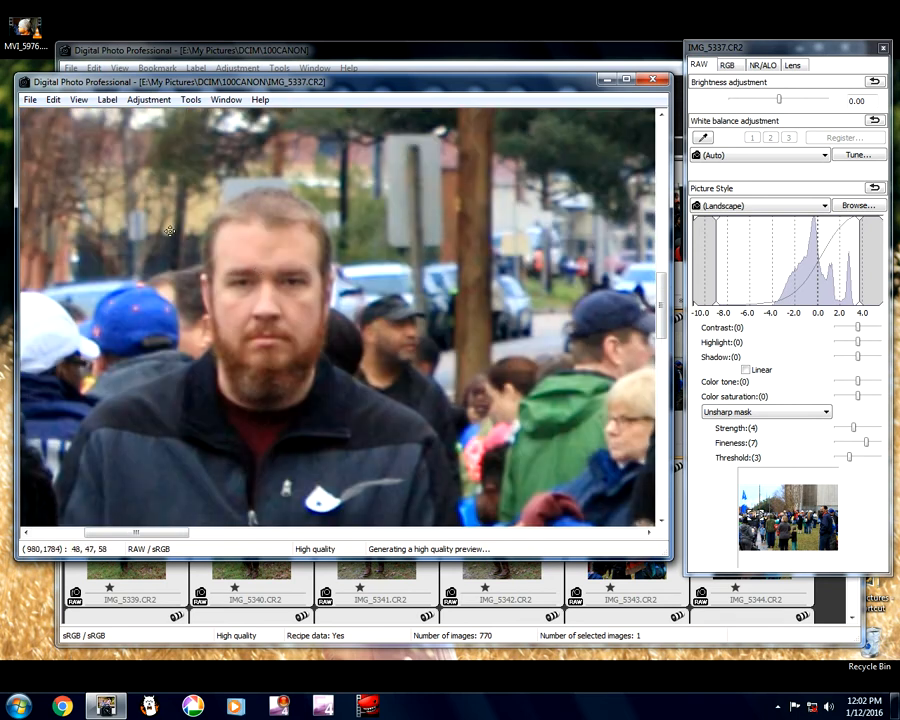
pyautogui.moveTo(170, 231); pyautogui.dragTo(248, 276)
pyautogui.click(182, 287)
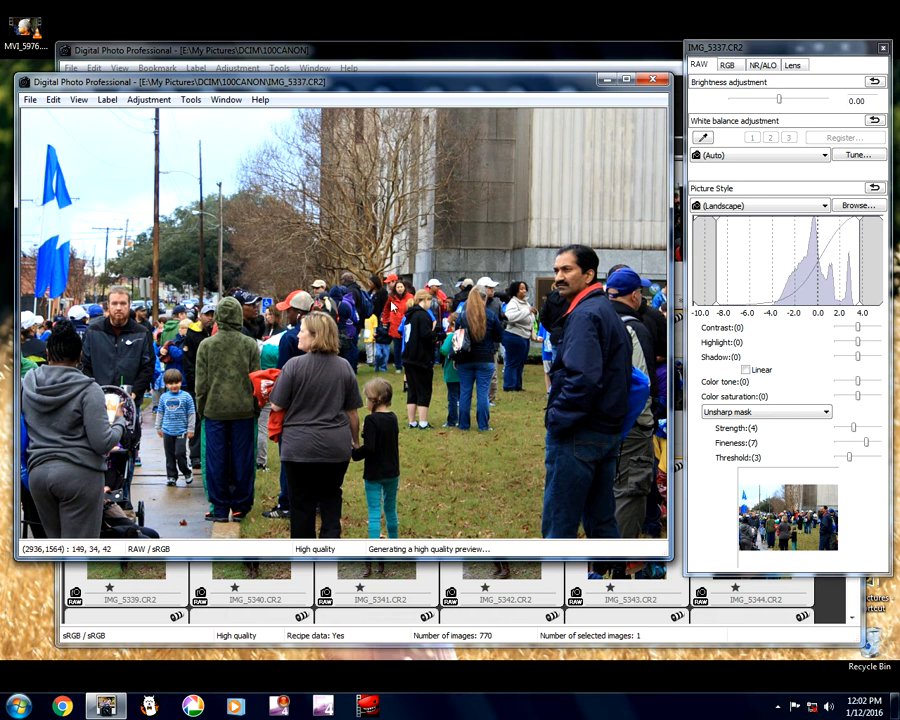
pyautogui.click(408, 290)
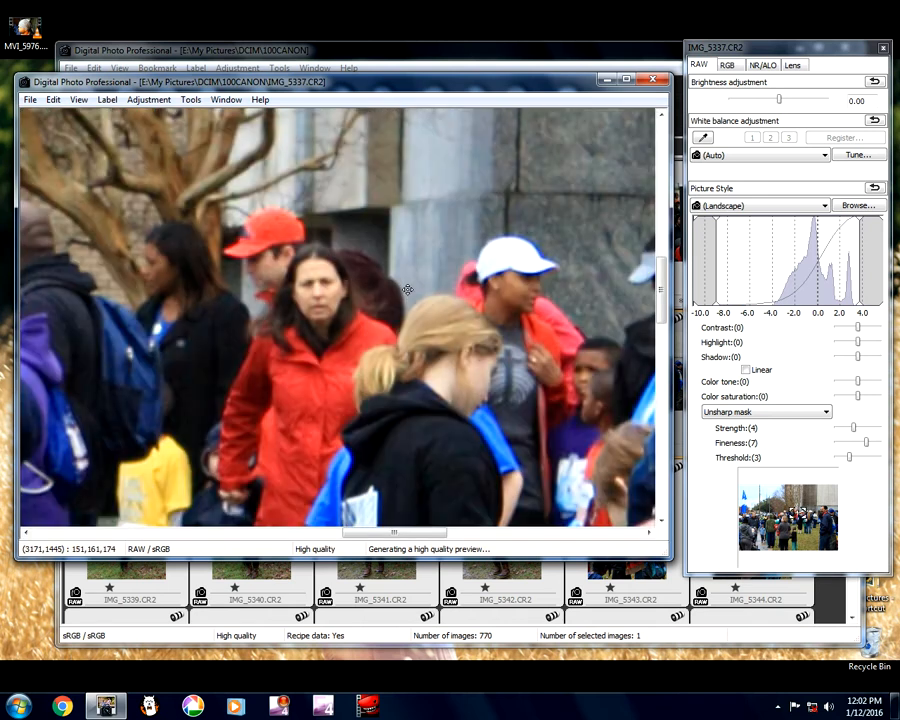
pyautogui.click(343, 324)
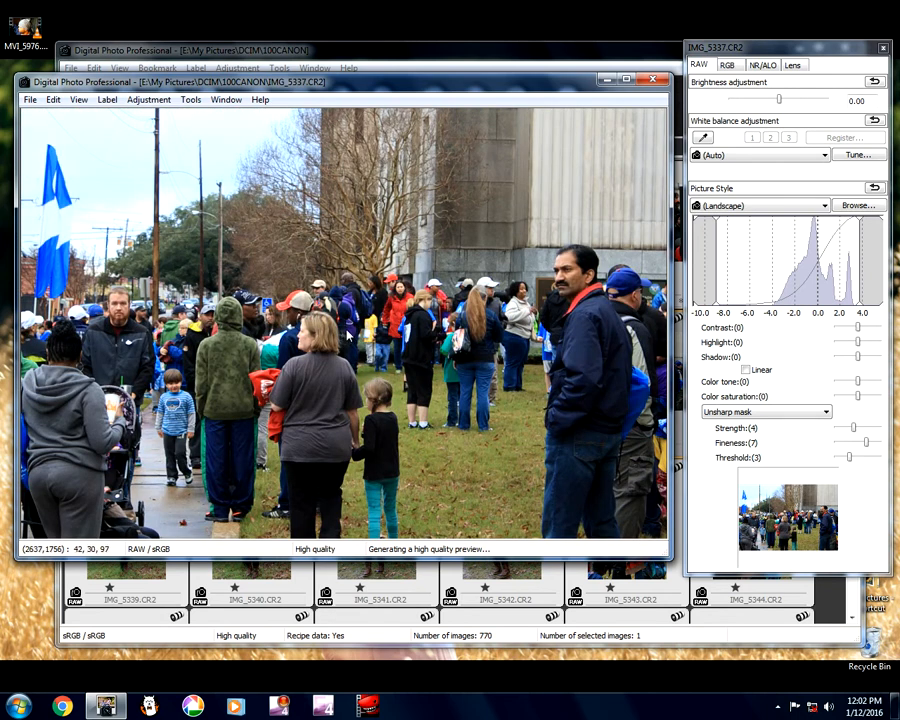
# - Close the edit window of IMG_5337.CR2, clear the photo's star rating and select IMG_5338.CR2
pyautogui.click(655, 80)
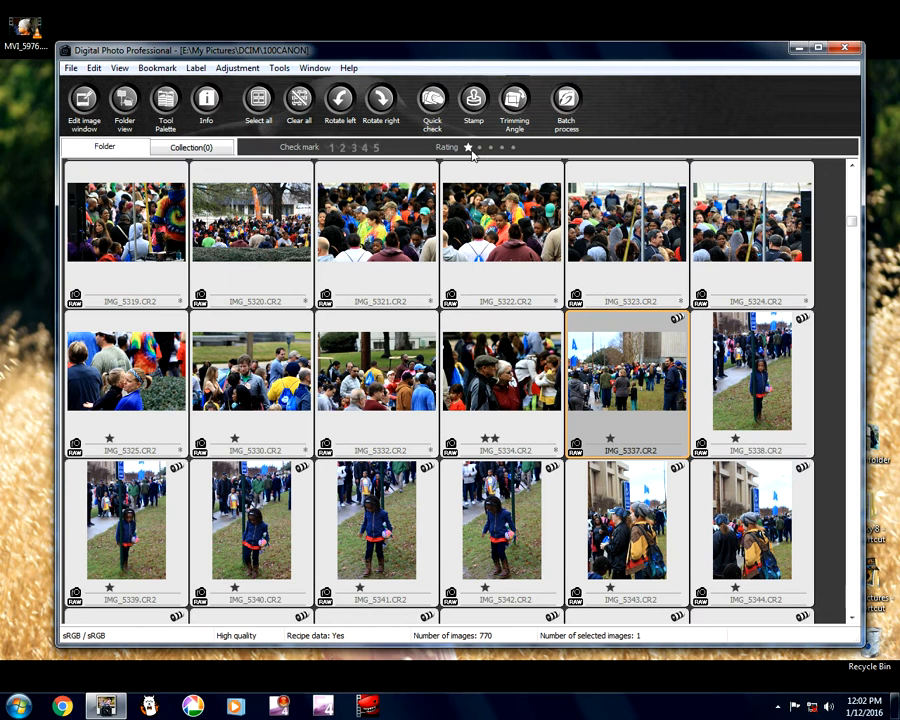
pyautogui.click(762, 424)
pyautogui.scroll(-1, 740, 215)
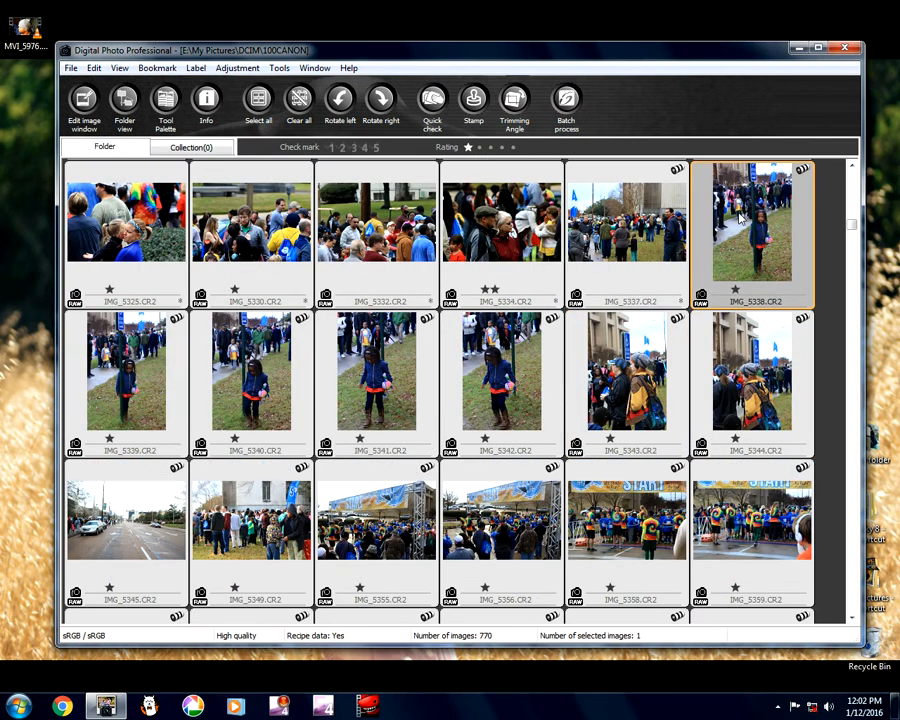
# - Open IMG_5338.CR2 for editing and move its window slightly lower on the desktop
pyautogui.doubleClick(740, 210)
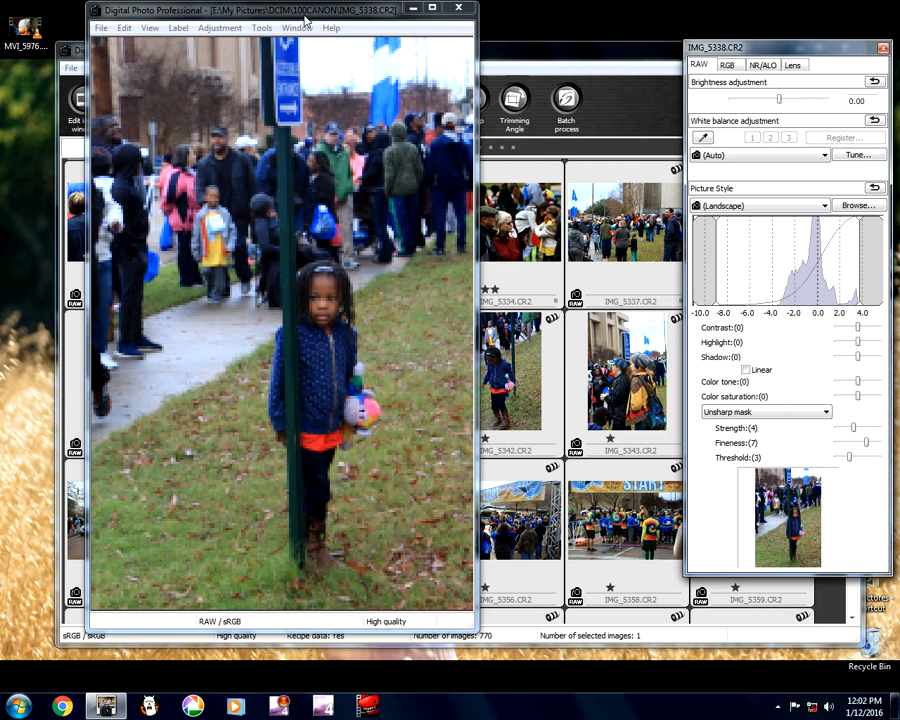
pyautogui.click(303, 17)
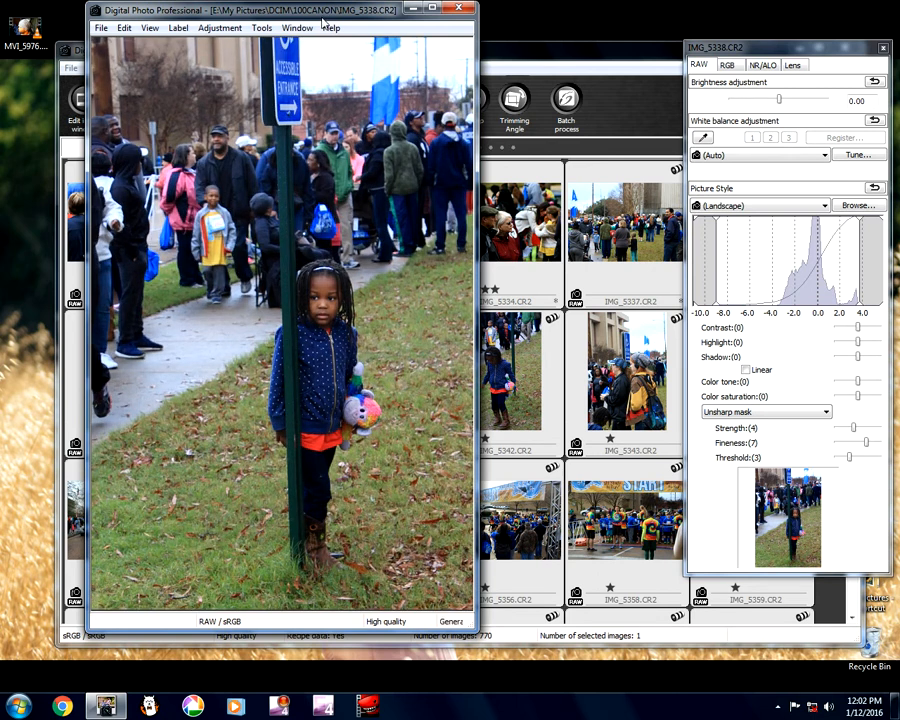
pyautogui.moveTo(323, 30); pyautogui.dragTo(322, 30)
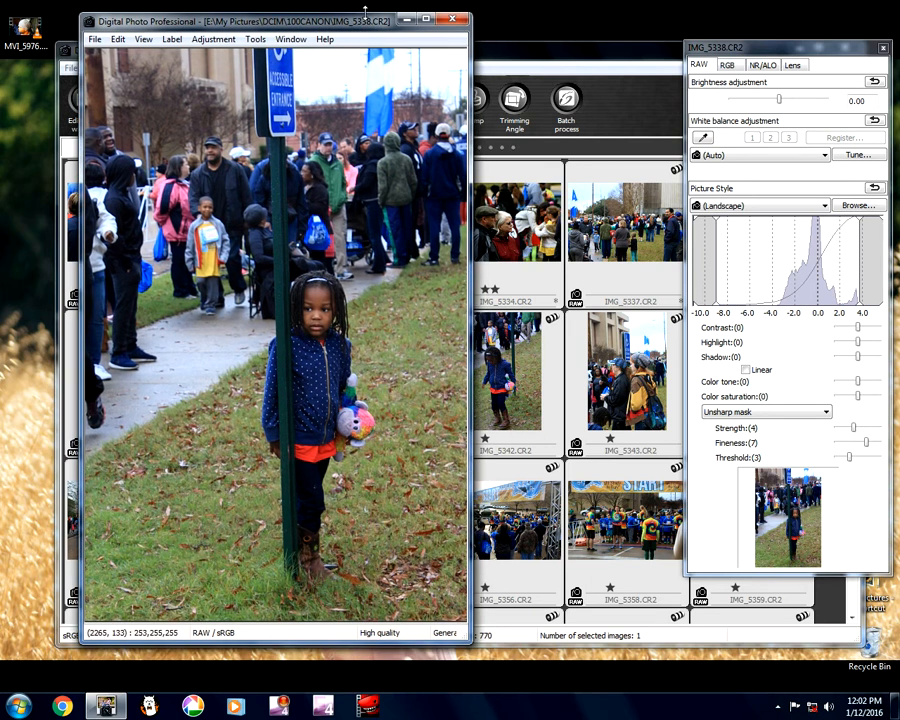
pyautogui.moveTo(354, 31); pyautogui.dragTo(352, 38)
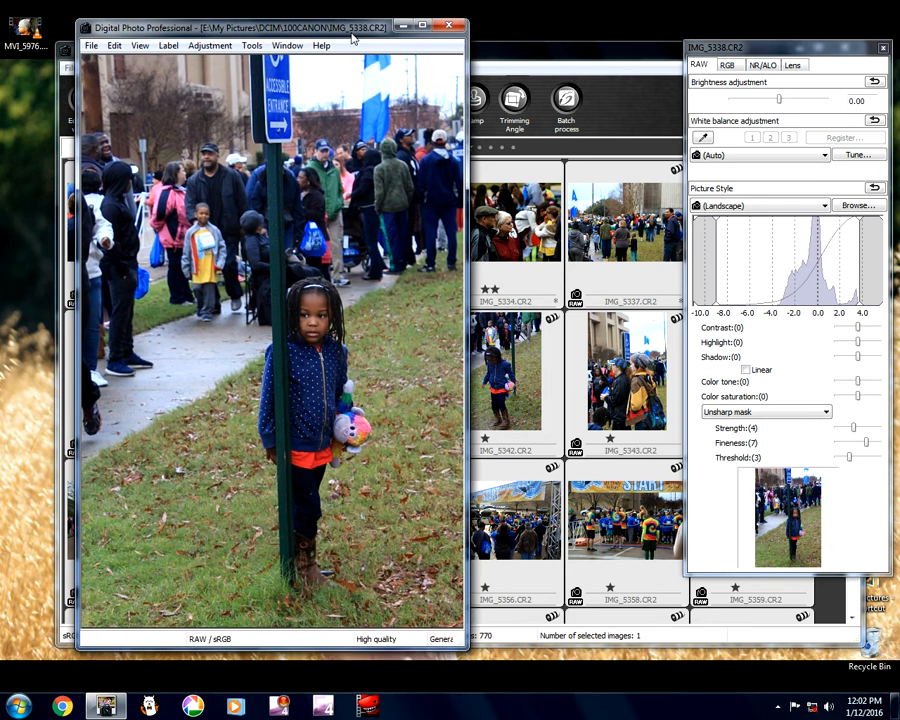
# - Review the shooting information of IMG_5338.CR2, including exposure, lens and AF settings, and close it
pyautogui.click(90, 45)
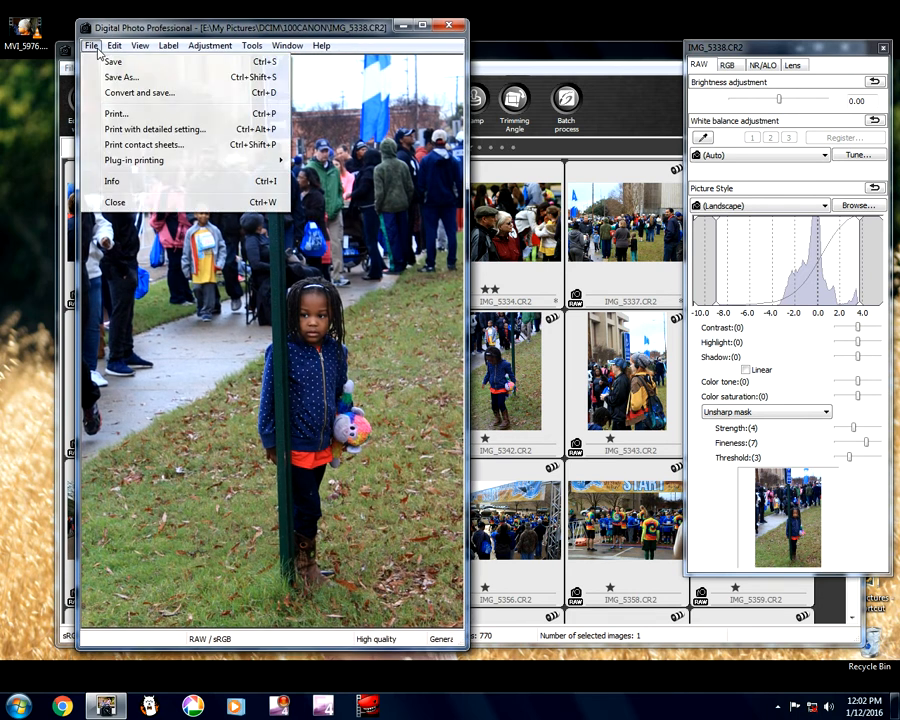
pyautogui.click(118, 182)
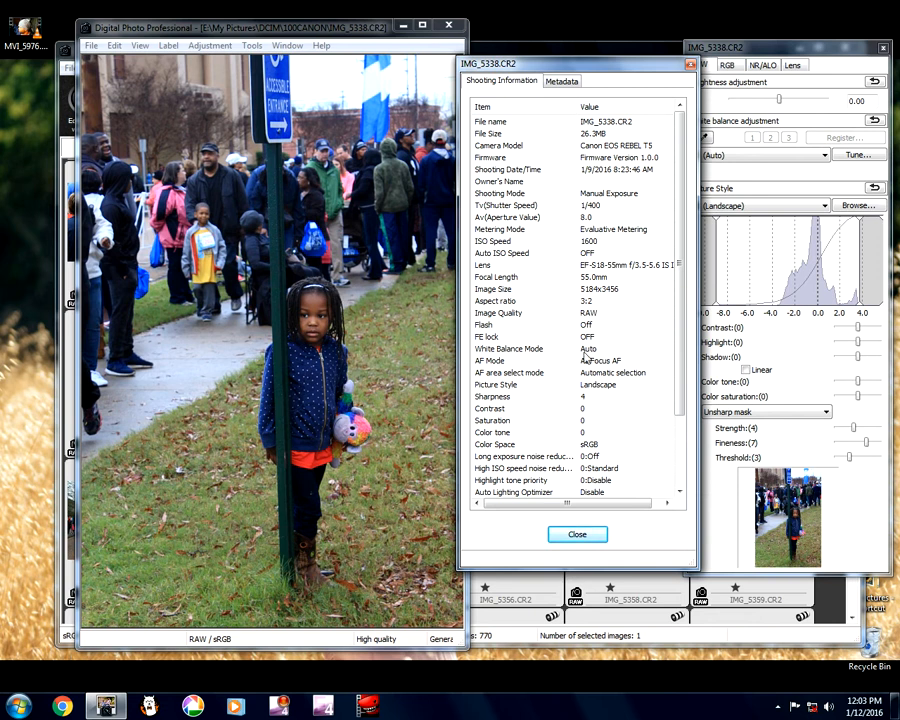
pyautogui.scroll(-3, 684, 477)
pyautogui.click(580, 533)
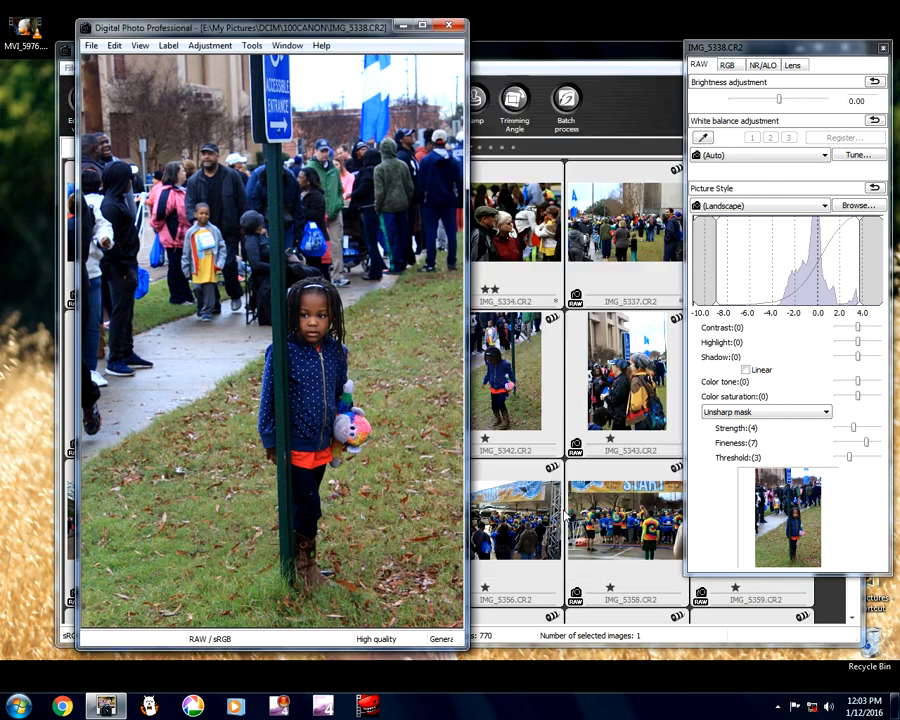
# - Display the AF points on IMG_5338.CR2, reopen its shooting information briefly, and hide the AF points again
pyautogui.click(140, 45)
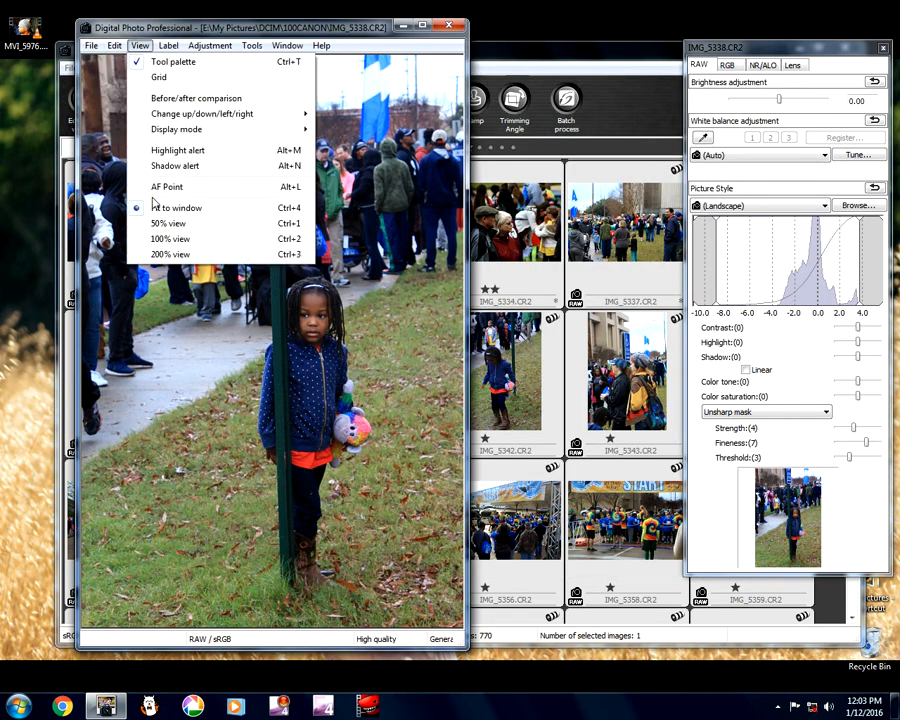
pyautogui.click(397, 343)
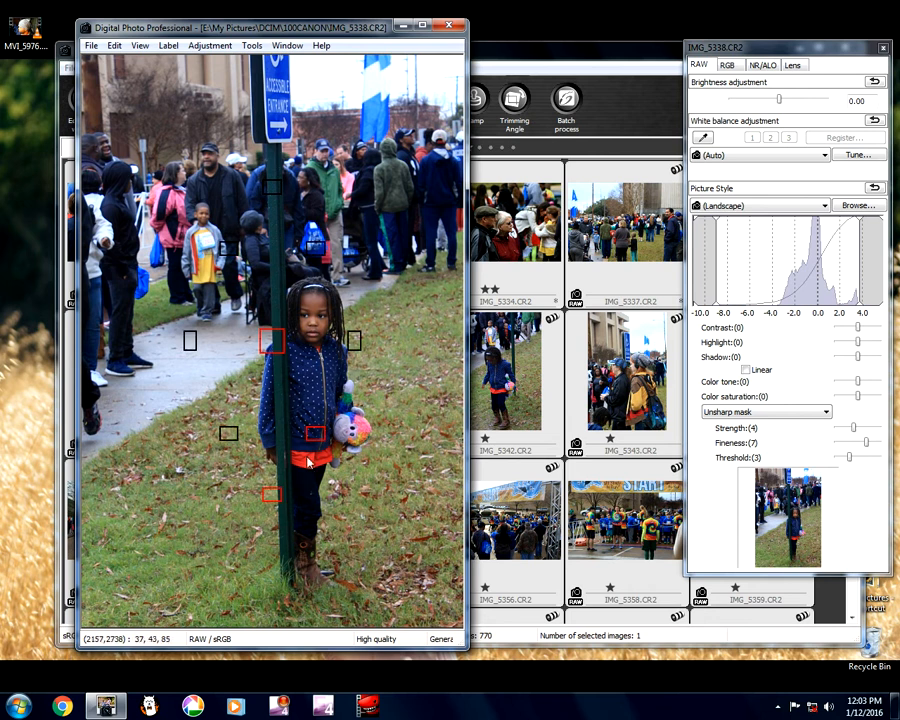
pyautogui.click(91, 45)
pyautogui.click(113, 183)
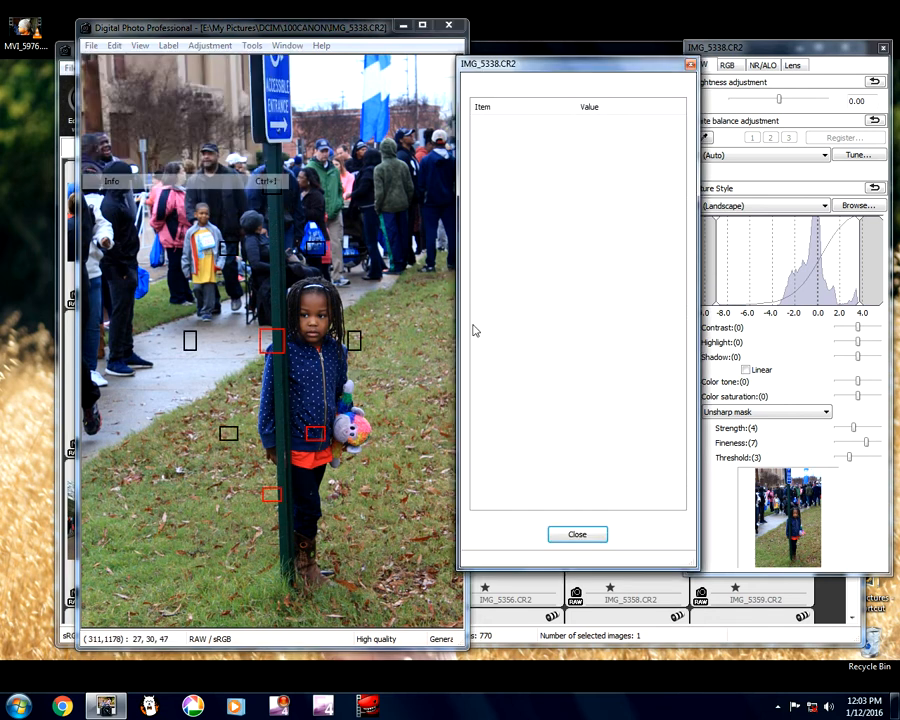
pyautogui.click(543, 536)
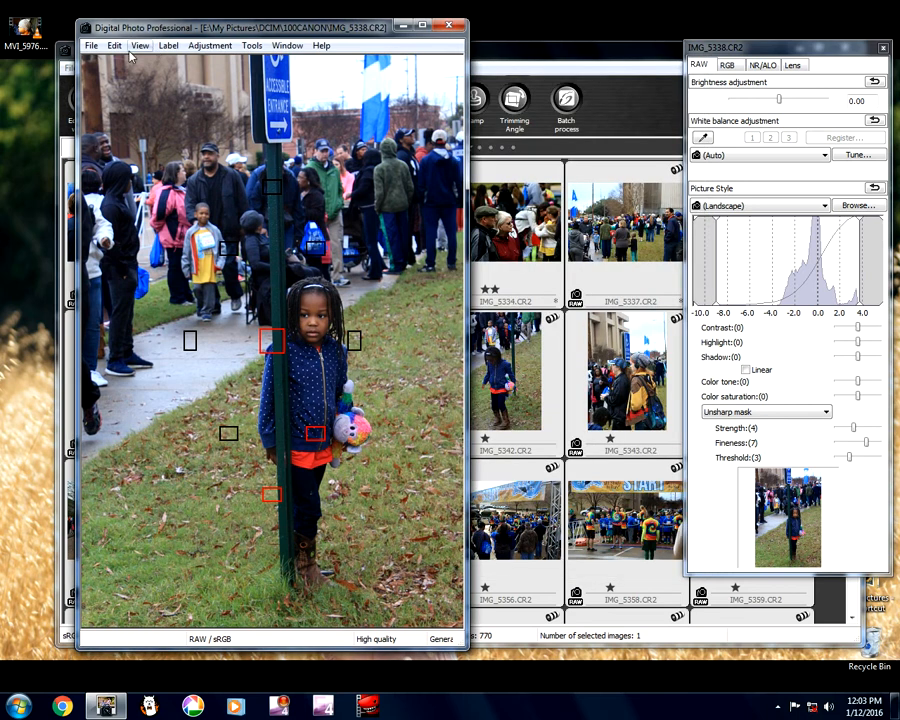
pyautogui.click(140, 45)
pyautogui.click(163, 185)
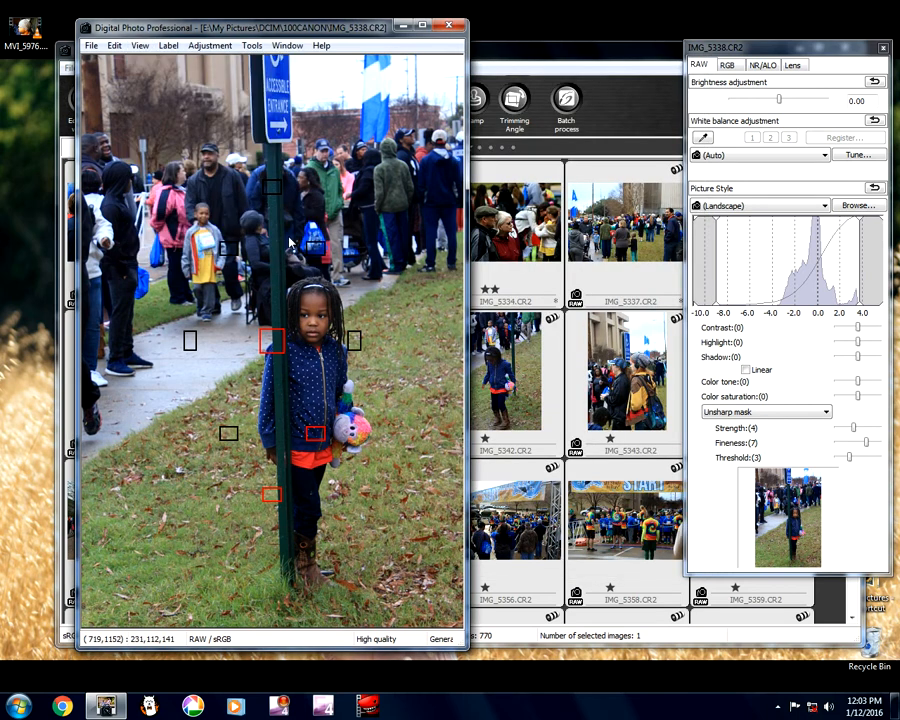
# - Set the RAW Highlight of IMG_5338.CR2 to 3 and the Unsharp mask Strength to 6
pyautogui.click(869, 343)
pyautogui.click(874, 345)
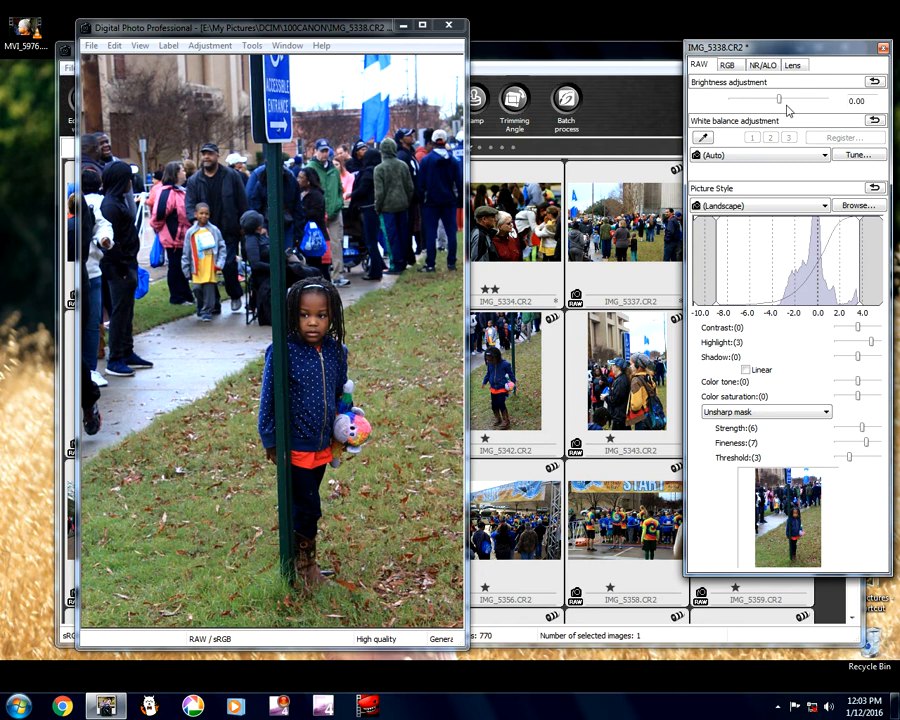
# - Try the Monochrome picture style on IMG_5338.CR2 and return to the as-shot Landscape style
pyautogui.click(760, 205)
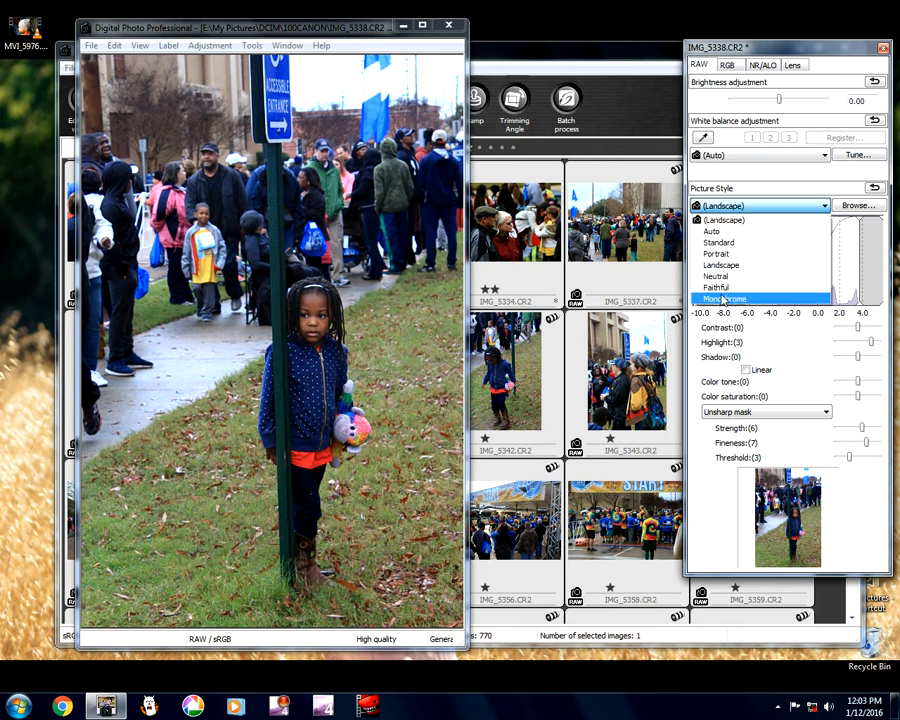
pyautogui.click(723, 299)
pyautogui.click(710, 206)
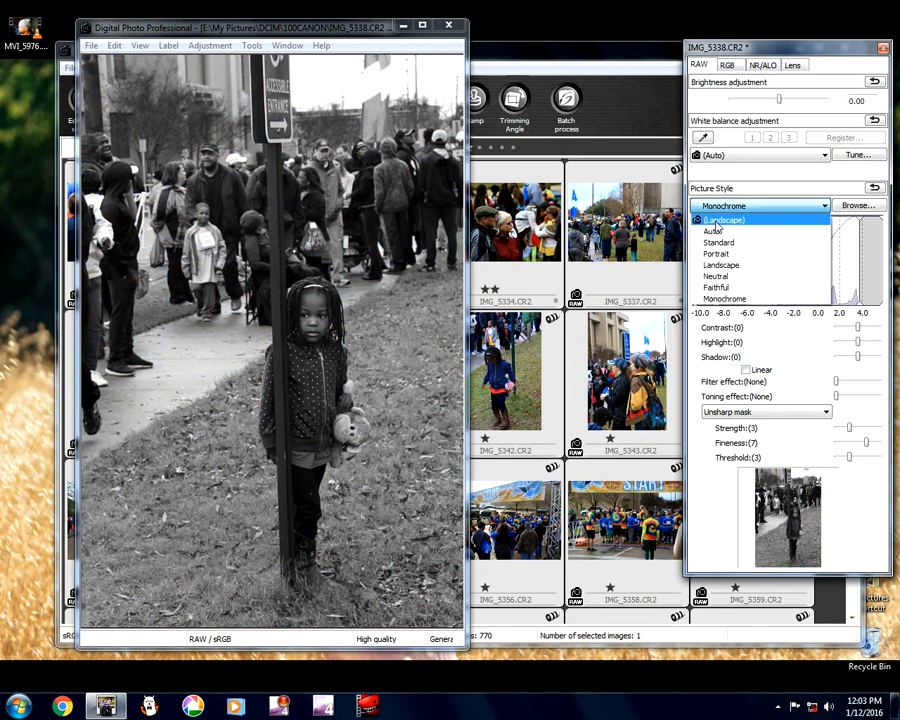
pyautogui.click(722, 252)
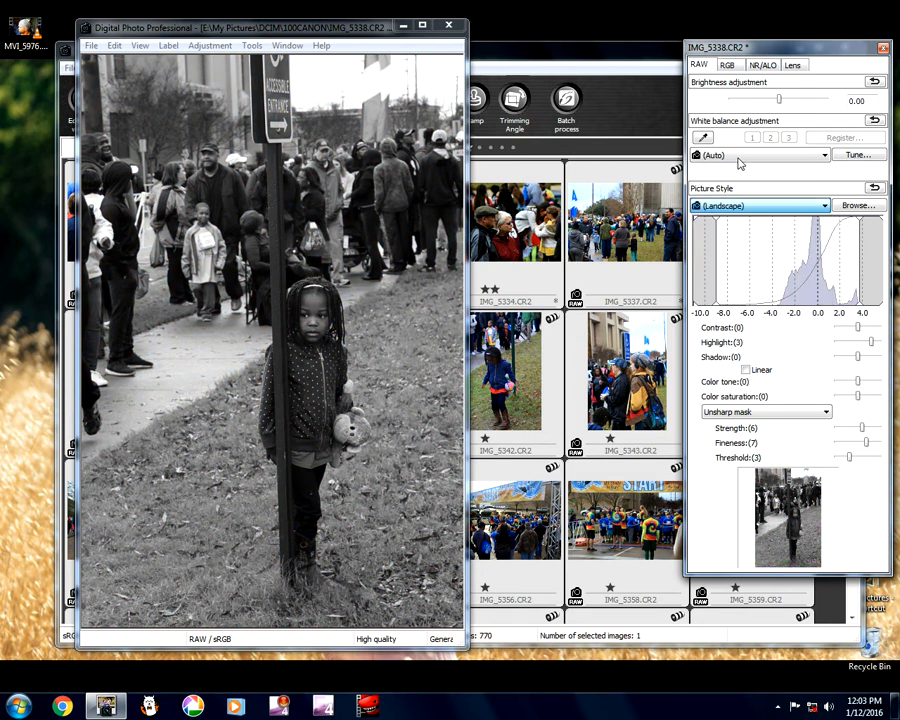
# - In the RGB adjustments of IMG_5338.CR2, set Contrast to 8 and Saturation to 104, widening the edit window slightly
pyautogui.click(727, 65)
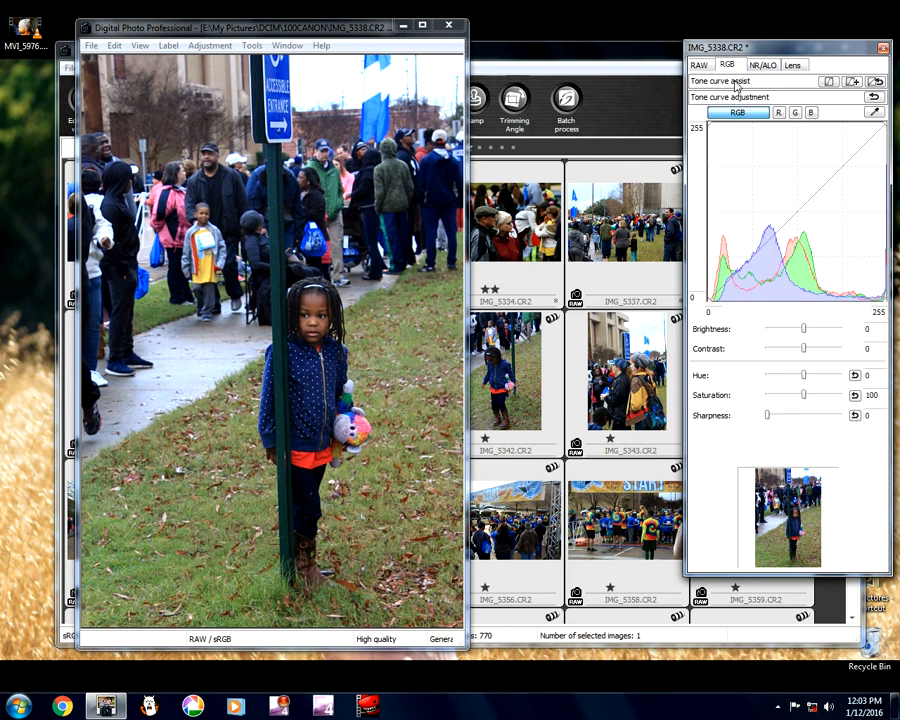
pyautogui.click(813, 349)
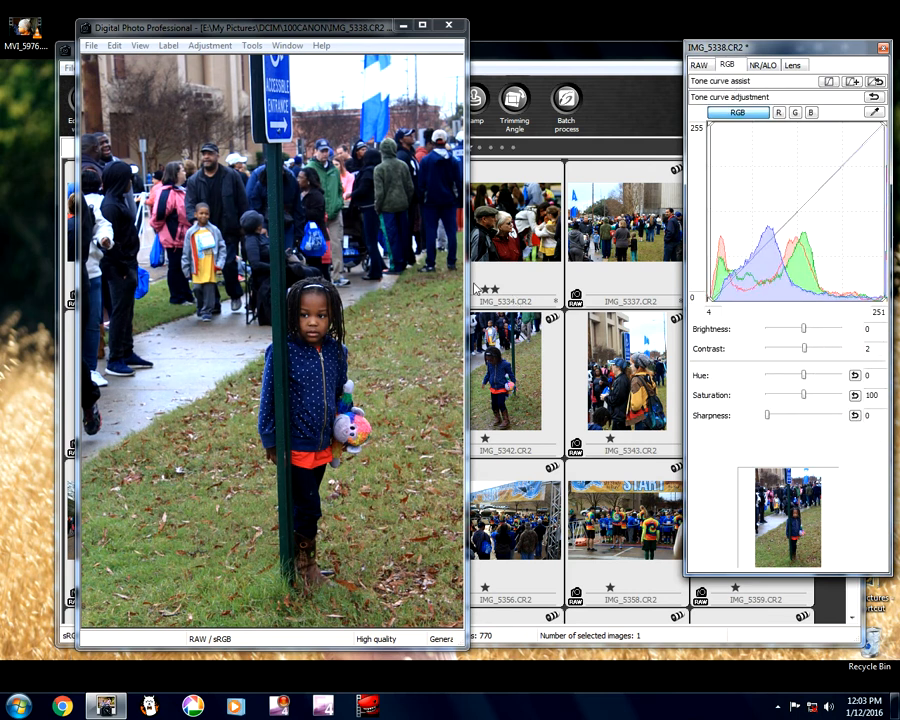
pyautogui.moveTo(468, 297); pyautogui.dragTo(517, 297)
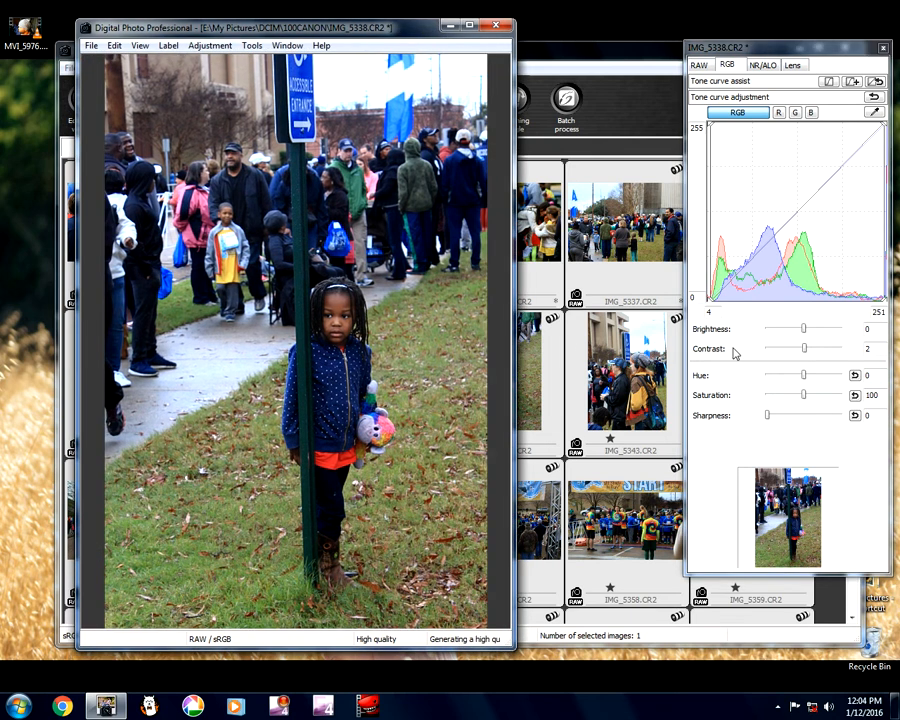
pyautogui.click(818, 350)
pyautogui.click(818, 352)
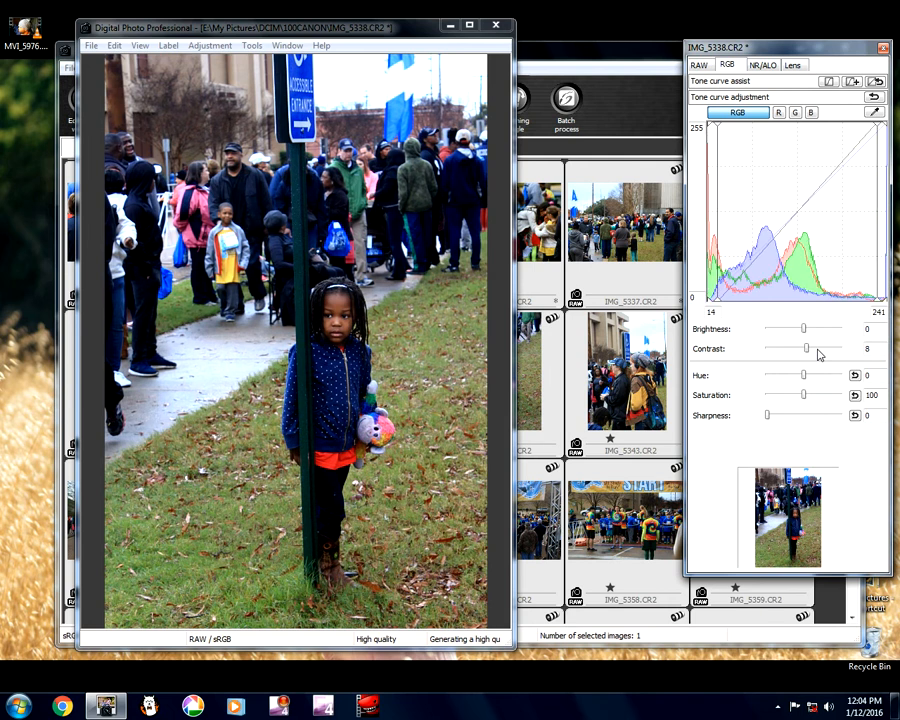
pyautogui.click(814, 396)
pyautogui.click(814, 396)
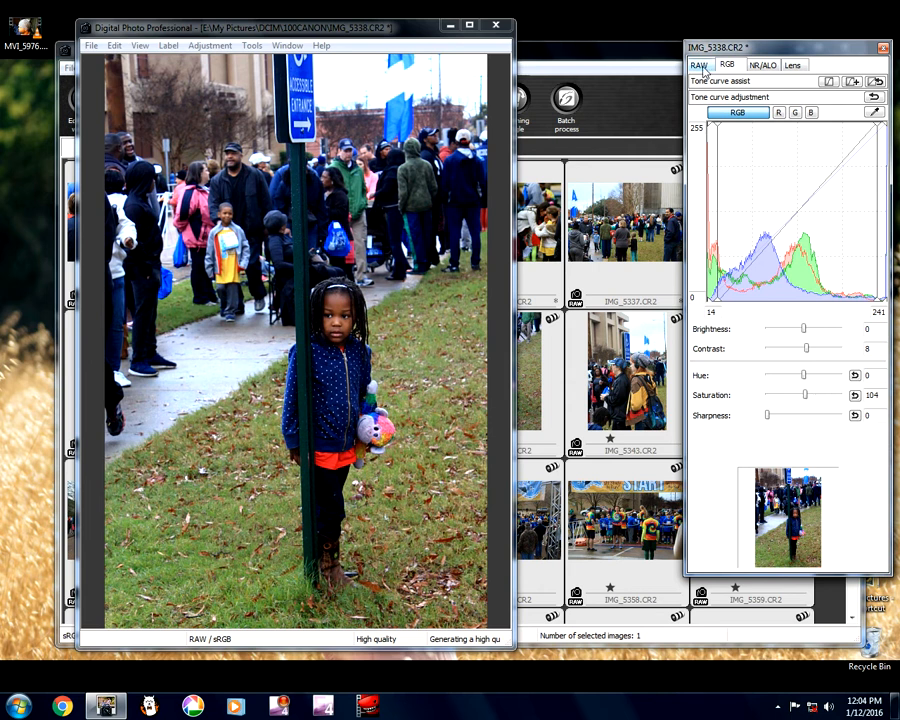
# - Compare IMG_5338.CR2 before and after the adjustments side by side, and return to the single-image view
pyautogui.click(700, 65)
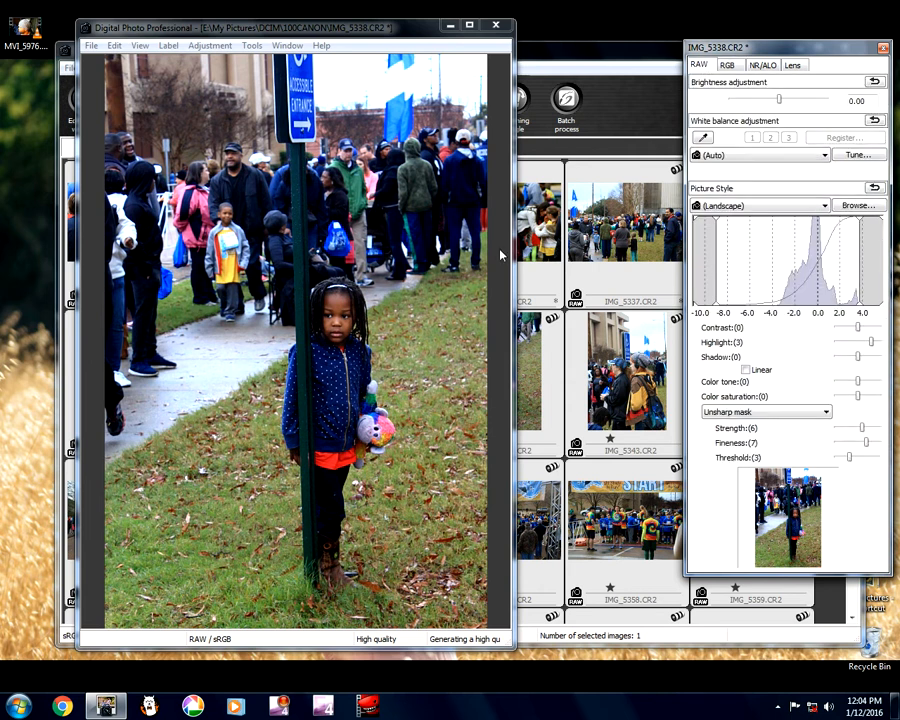
pyautogui.click(139, 45)
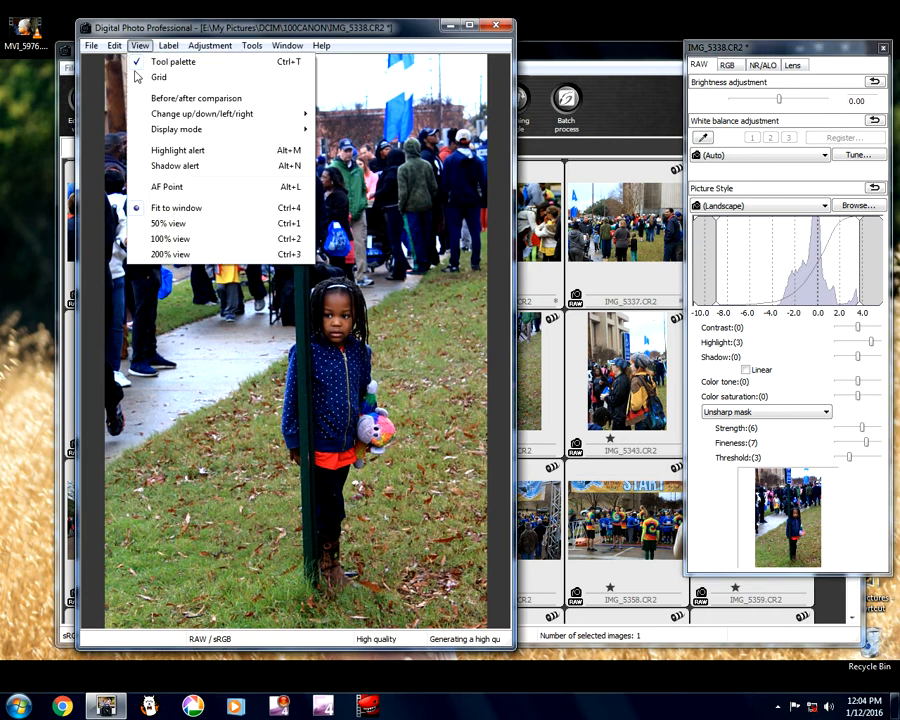
pyautogui.click(168, 102)
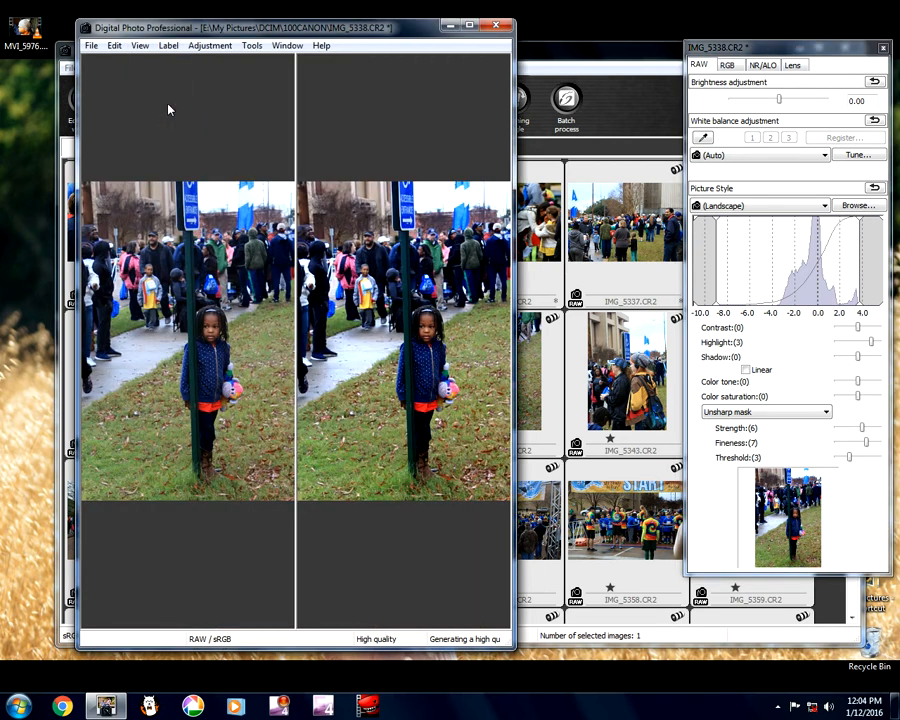
pyautogui.click(139, 45)
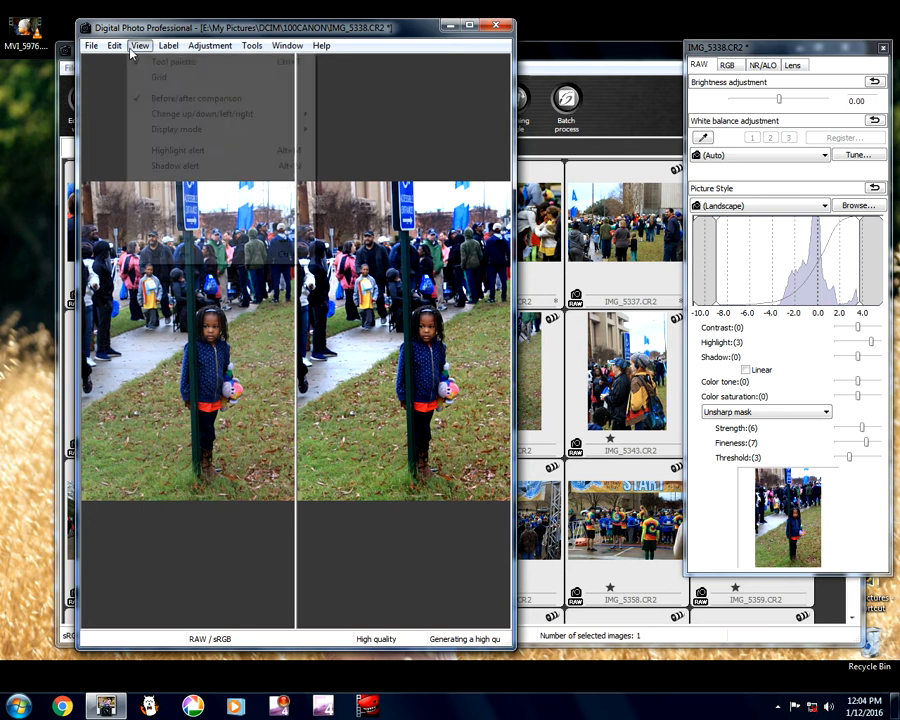
pyautogui.click(150, 100)
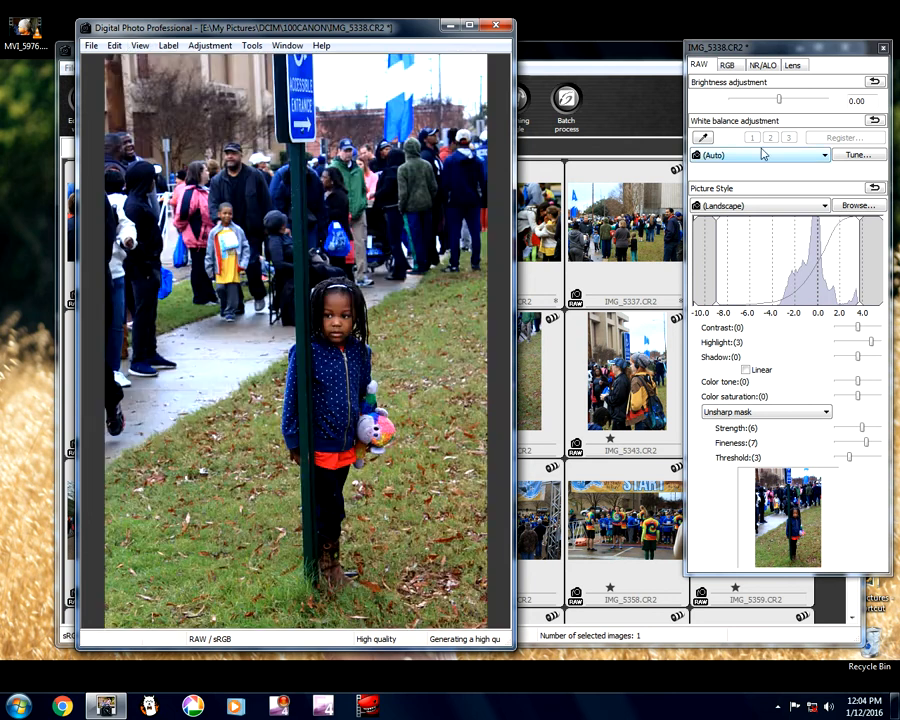
# - Raise the RGB Saturation of IMG_5338.CR2 to 108 and show the before/after comparison
pyautogui.click(727, 64)
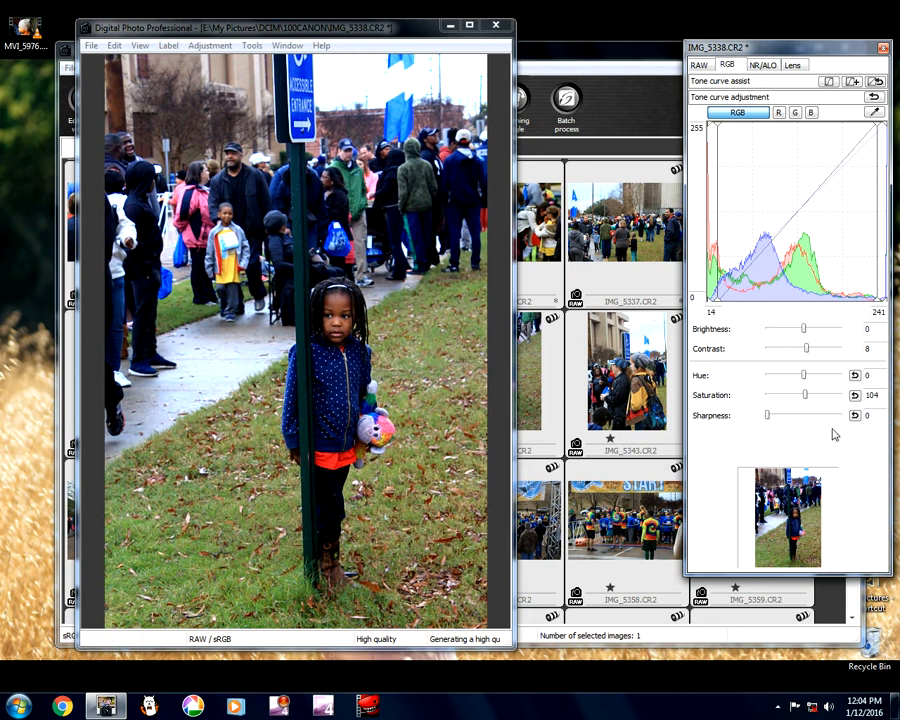
pyautogui.moveTo(804, 396); pyautogui.dragTo(814, 400)
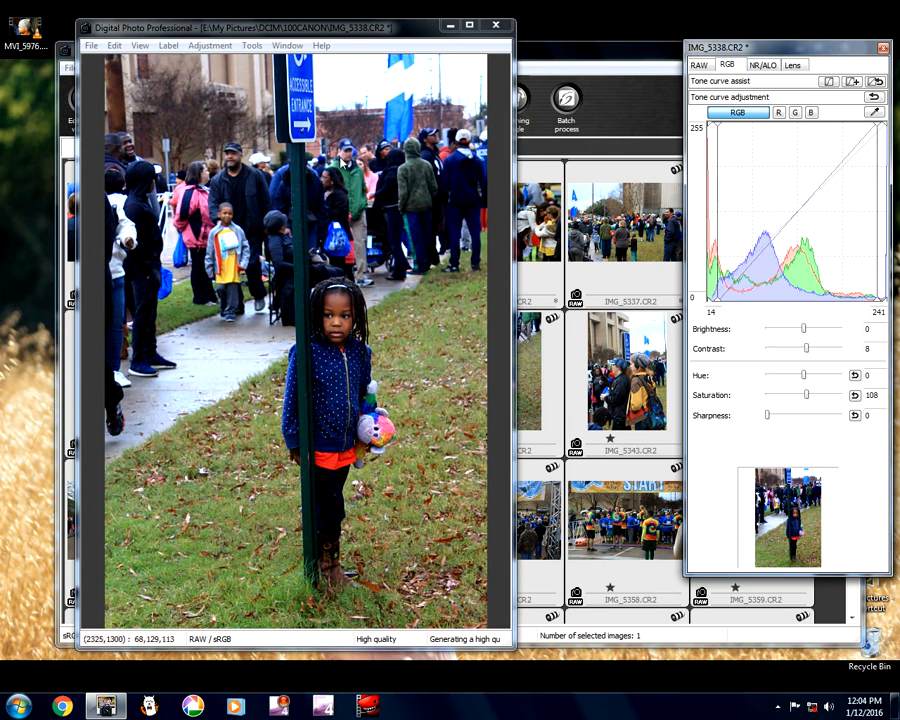
pyautogui.click(140, 45)
pyautogui.click(150, 99)
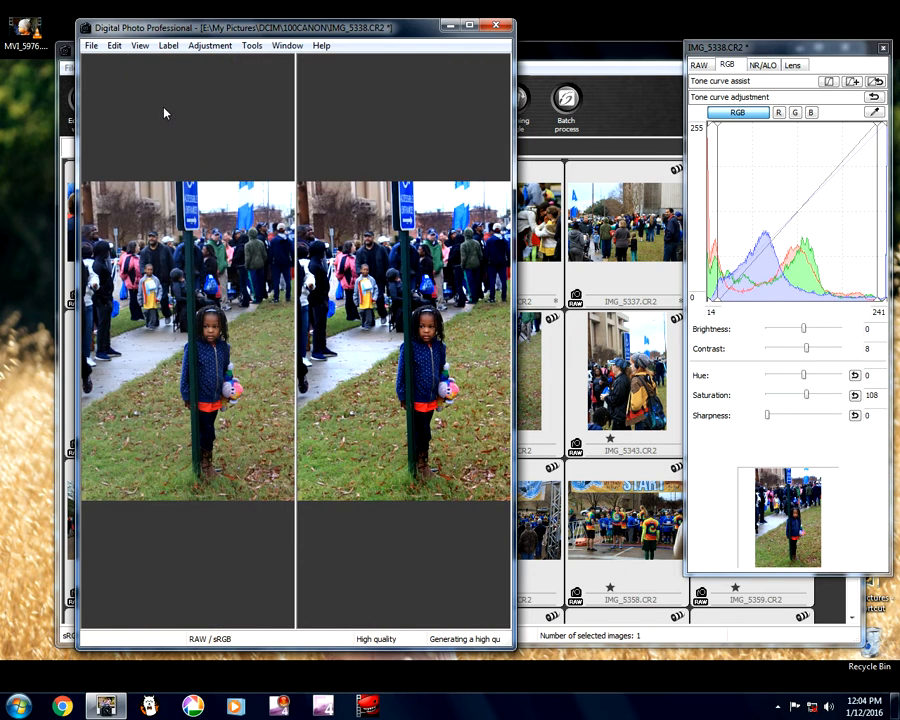
# - Turn off the before/after comparison of IMG_5338.CR2 and close its edit window
pyautogui.click(140, 45)
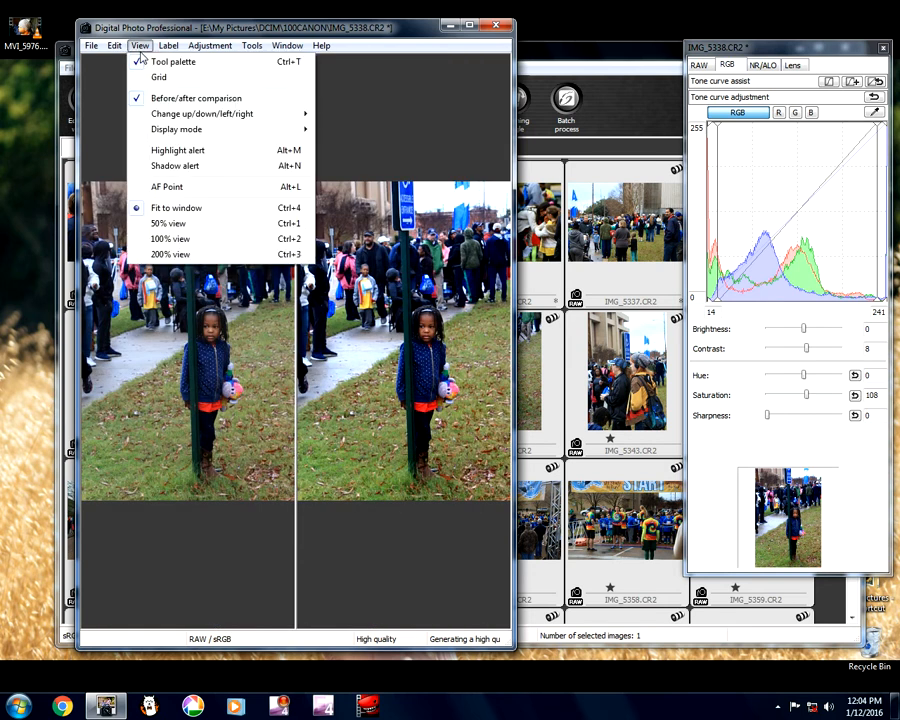
pyautogui.click(150, 101)
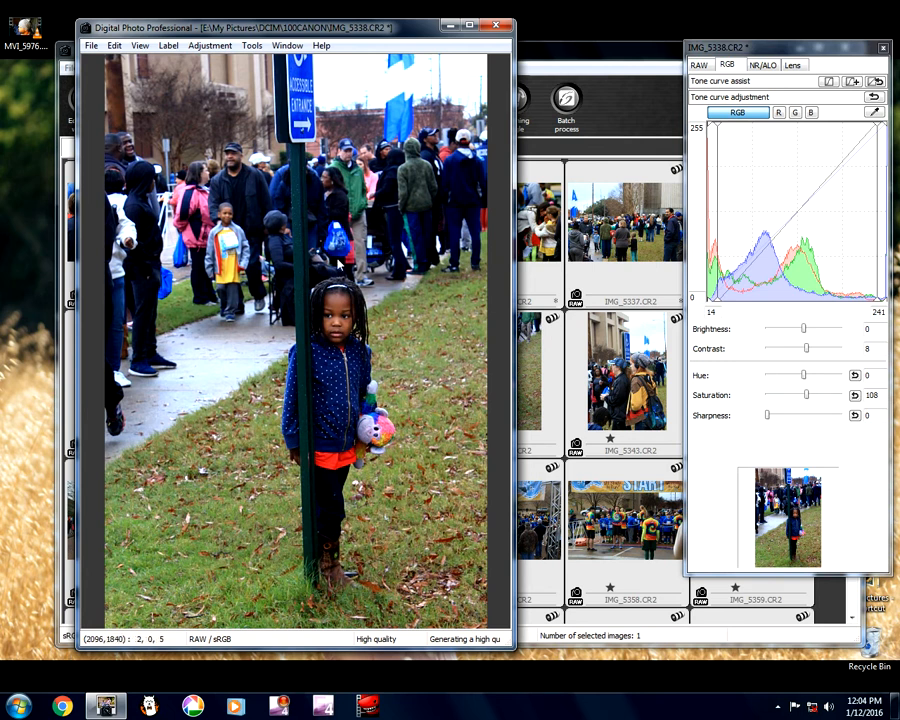
pyautogui.click(491, 30)
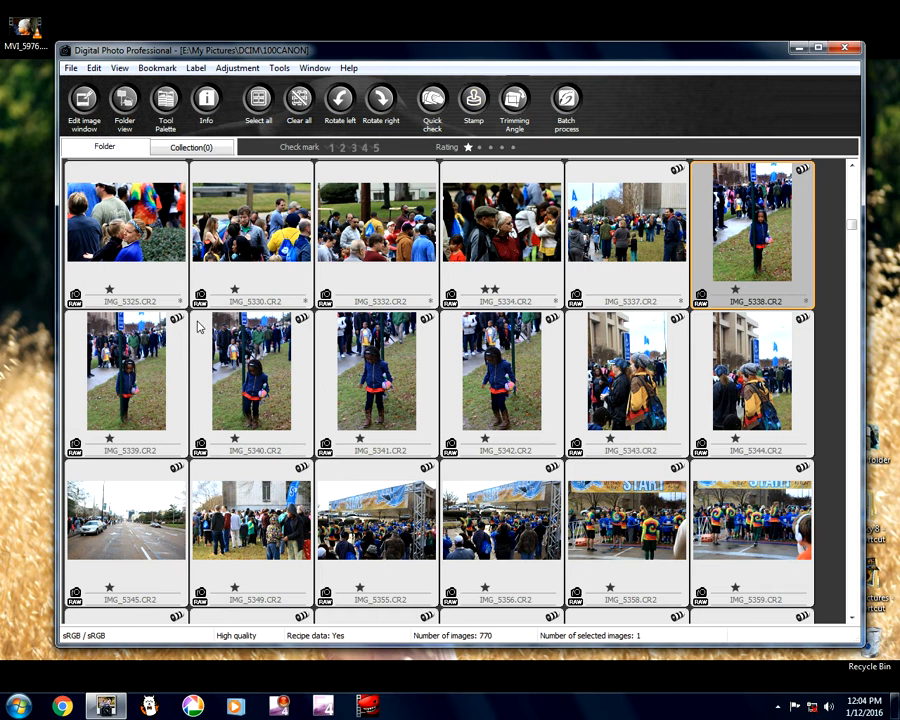
# - Open IMG_5339.CR2 in its own window for a quick look and close it again
pyautogui.click(137, 366)
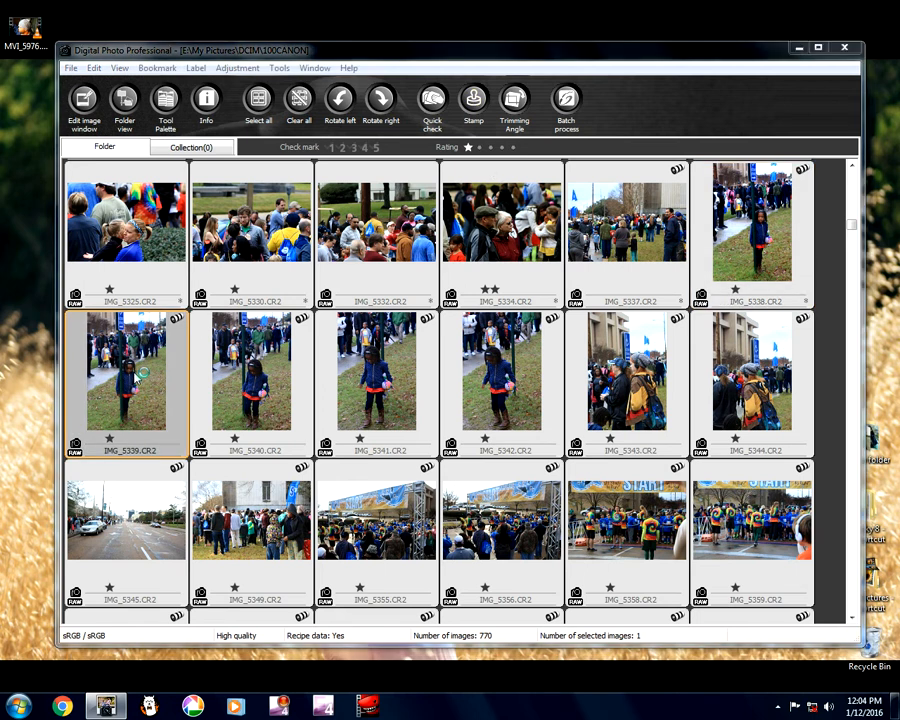
pyautogui.doubleClick(146, 374)
pyautogui.click(474, 28)
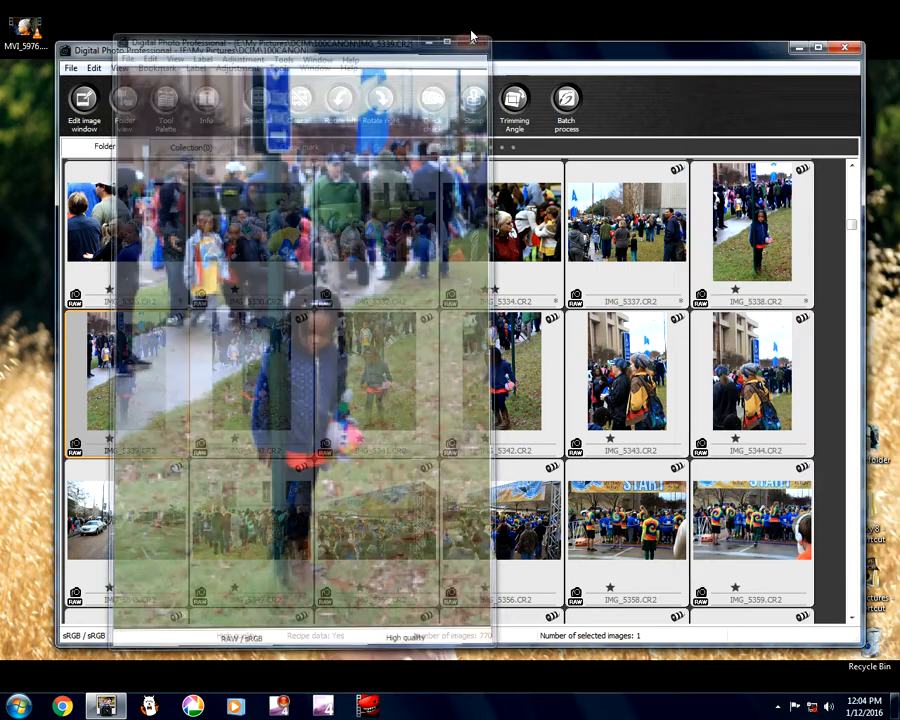
# - Copy the adjustment recipe of IMG_5338.CR2 to the clipboard
pyautogui.rightClick(795, 201)
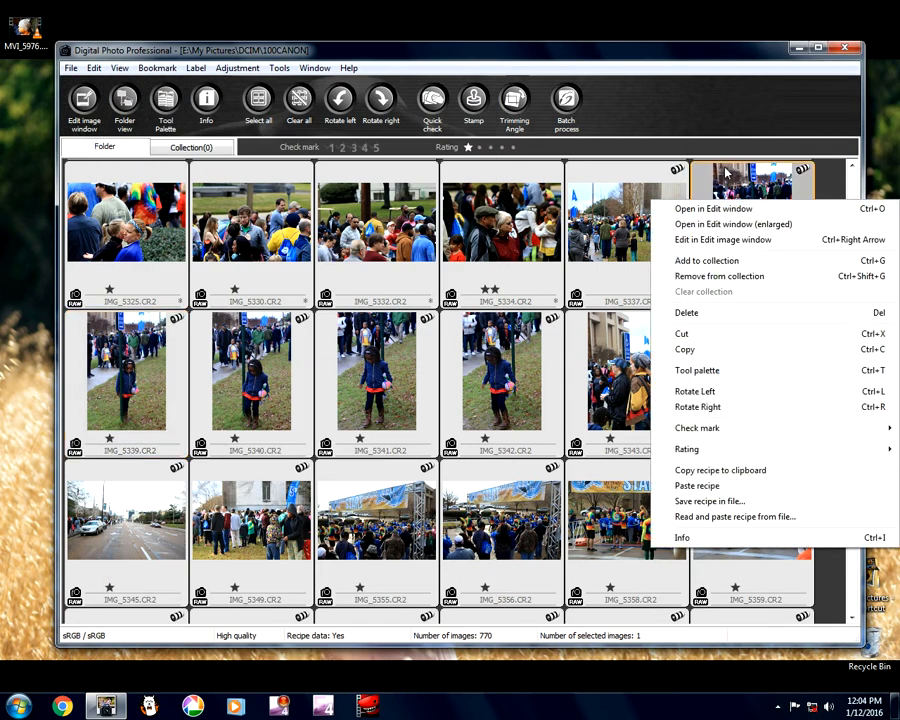
pyautogui.click(26, 98)
pyautogui.click(94, 67)
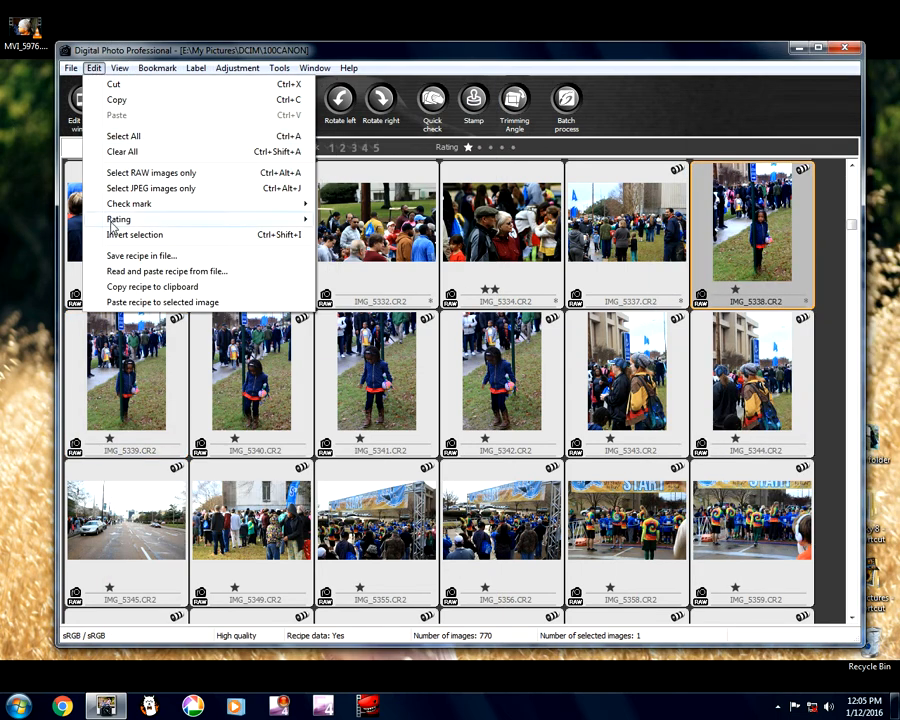
pyautogui.click(121, 287)
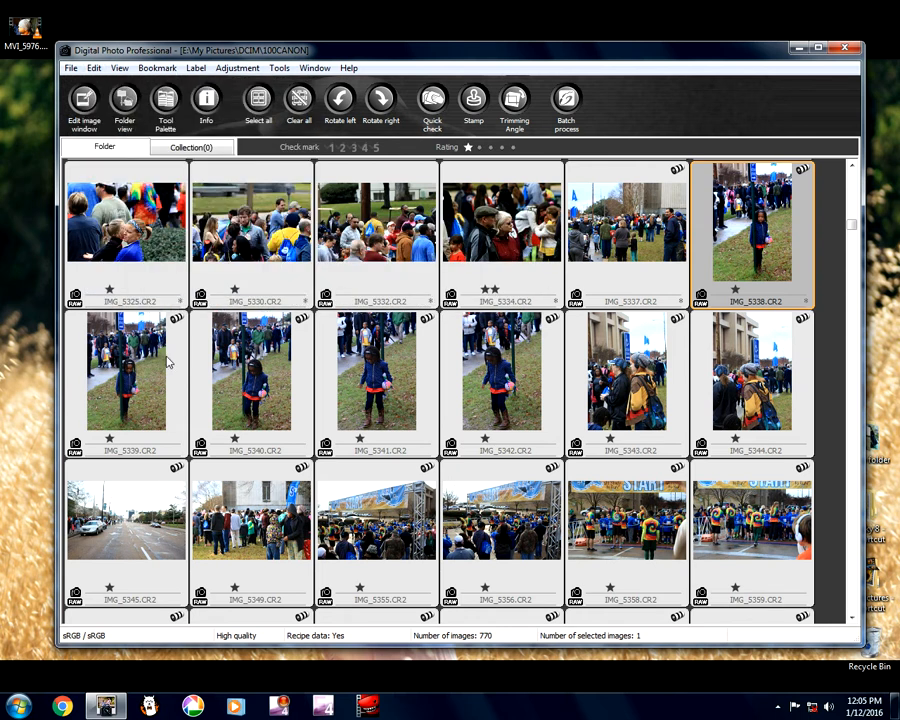
# - Paste the copied recipe onto IMG_5339.CR2 and onto IMG_5340.CR2
pyautogui.click(170, 355)
pyautogui.click(99, 69)
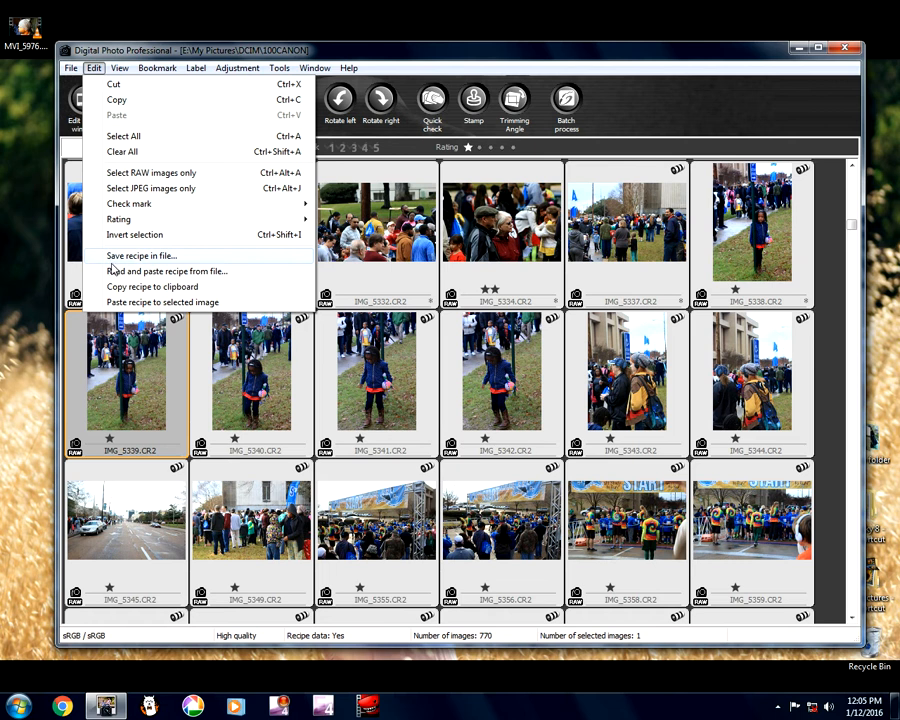
pyautogui.click(128, 302)
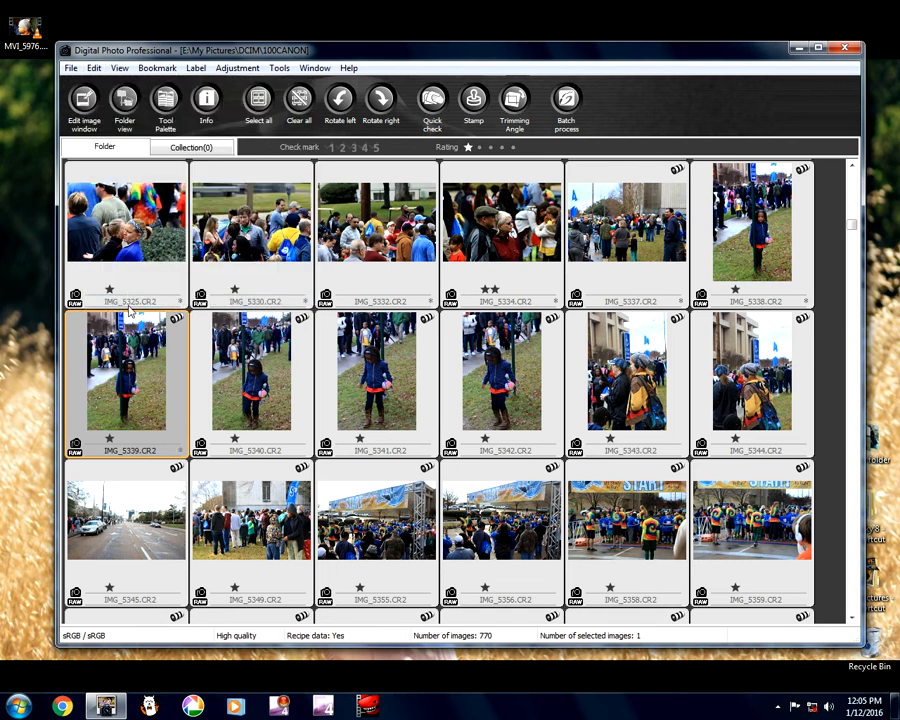
pyautogui.click(234, 364)
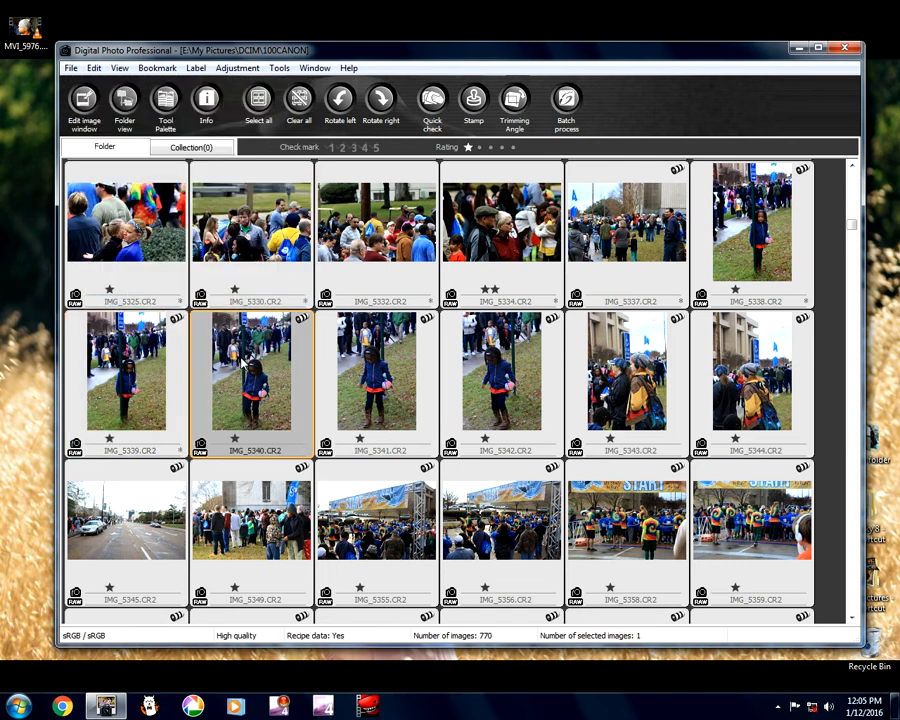
pyautogui.click(94, 68)
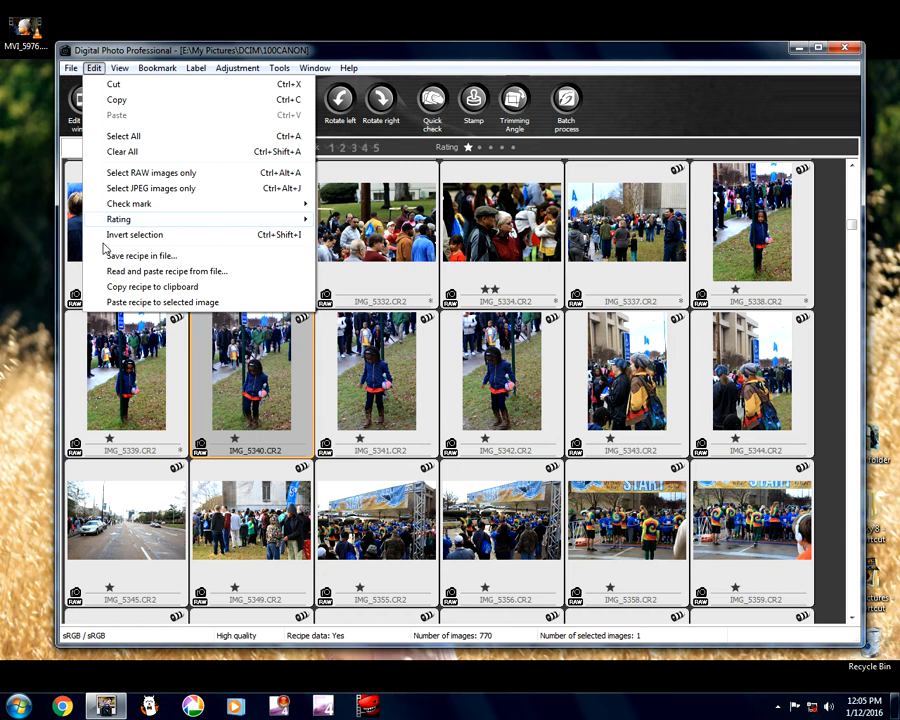
pyautogui.click(121, 304)
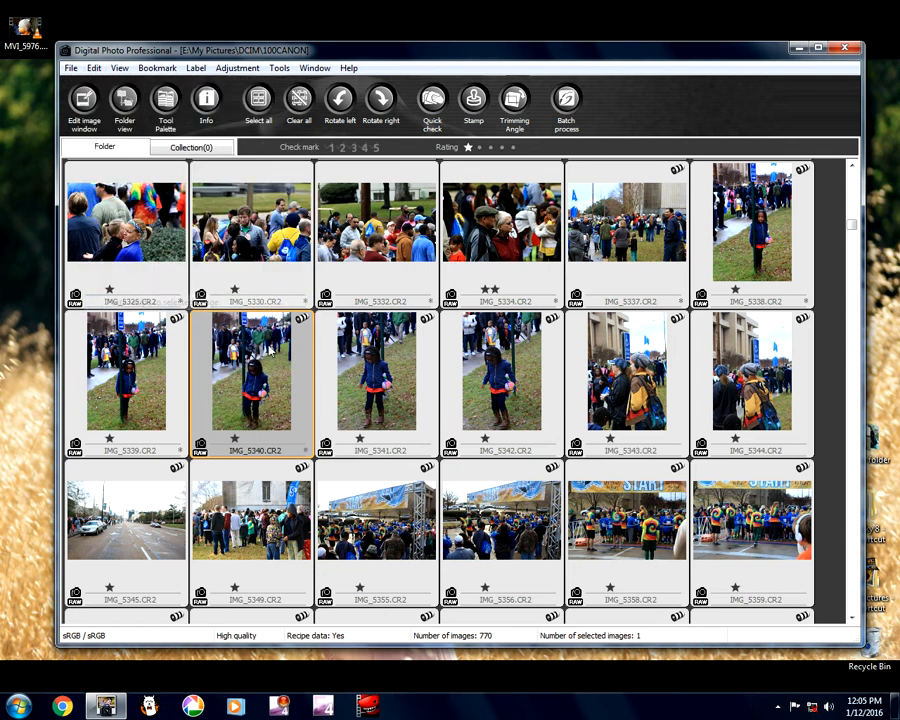
# - Open IMG_5341.CR2 in an edit window to examine the shot, and close it
pyautogui.click(381, 374)
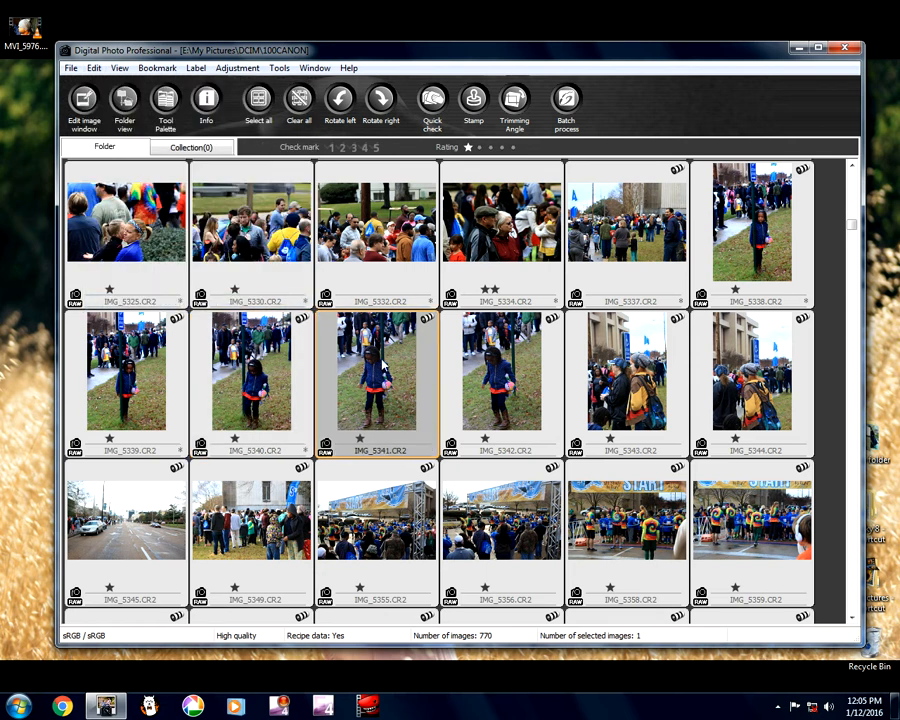
pyautogui.doubleClick(385, 355)
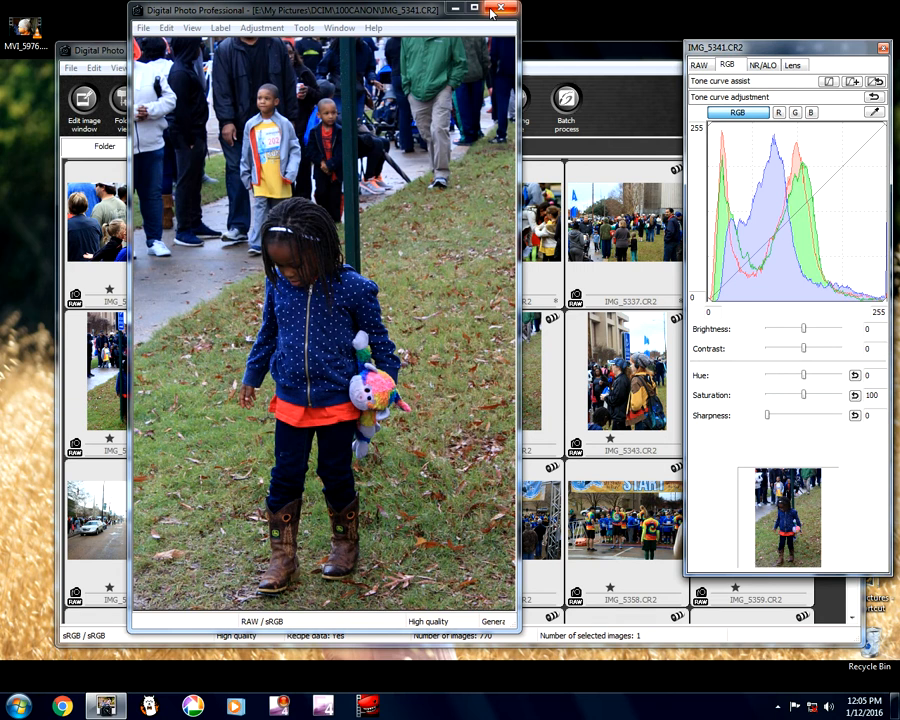
pyautogui.click(500, 9)
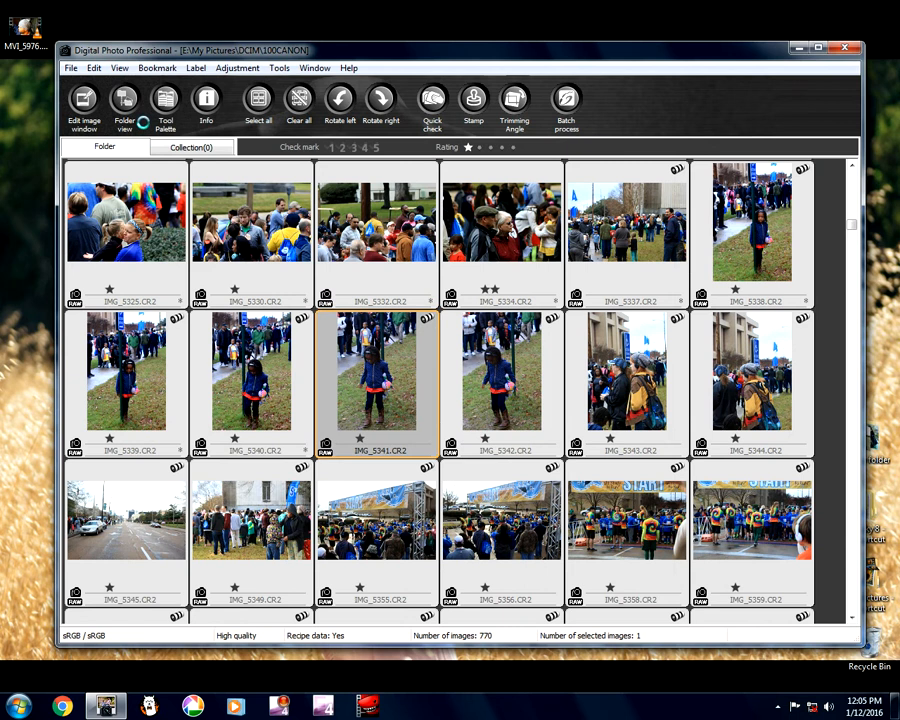
# - Paste the copied recipe onto IMG_5341.CR2 and onto IMG_5342.CR2
pyautogui.click(93, 68)
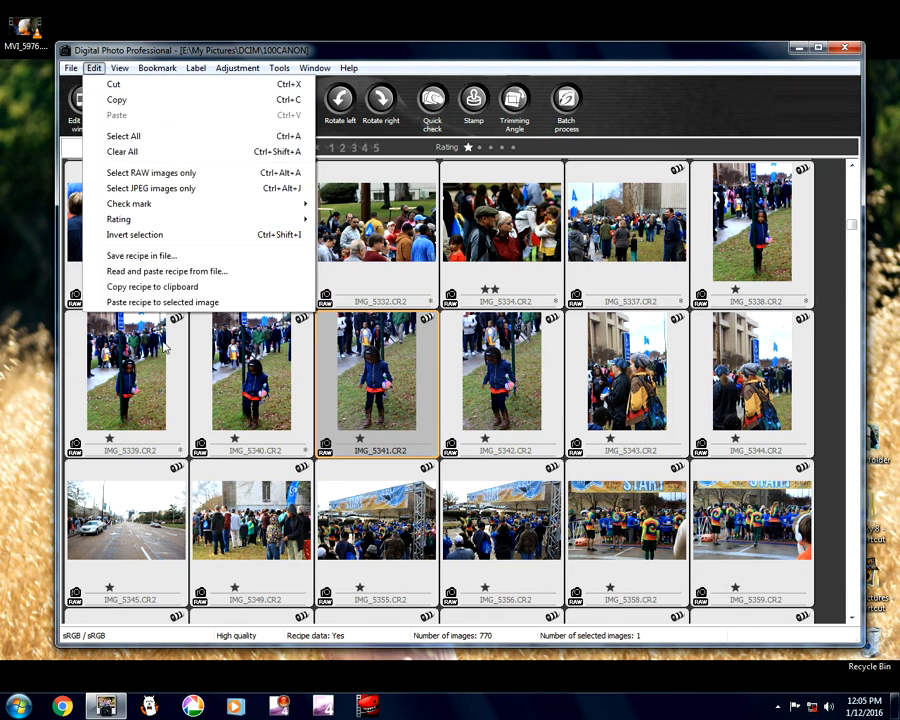
pyautogui.click(138, 303)
pyautogui.press('Right')
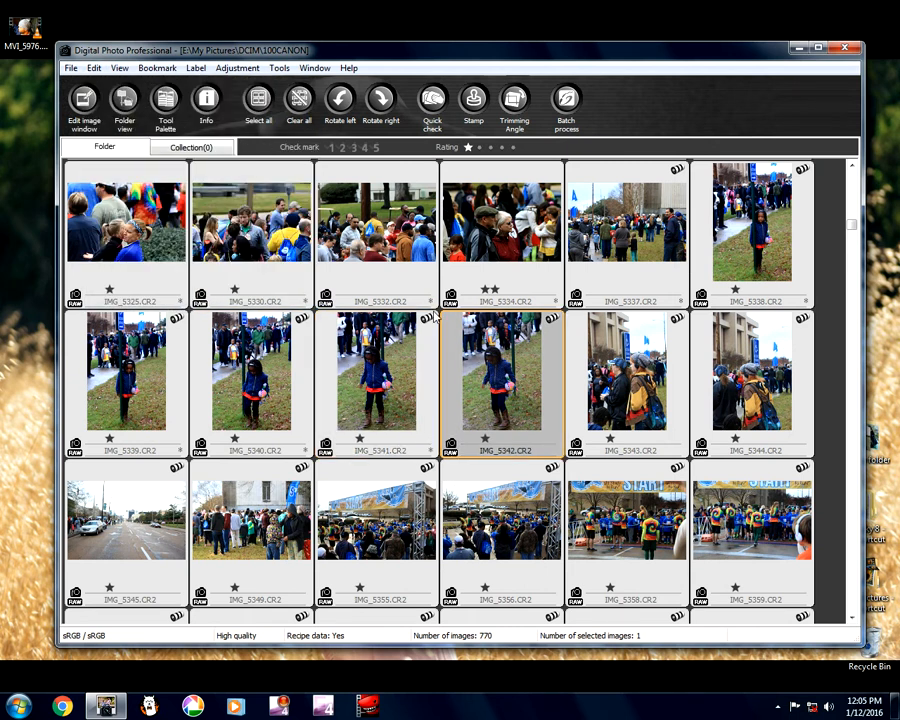
pyautogui.click(94, 69)
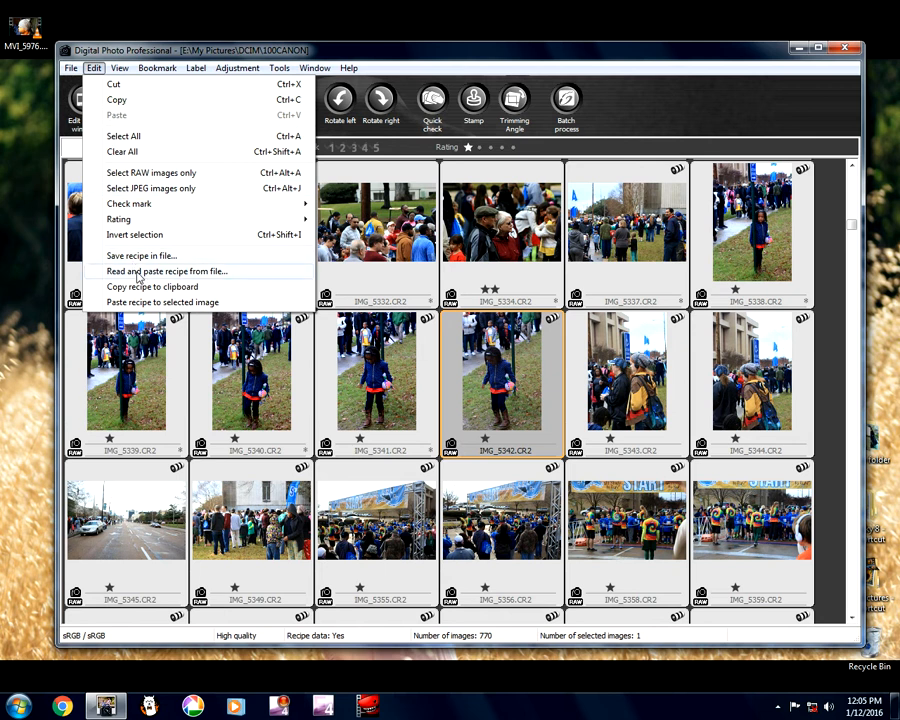
pyautogui.click(145, 303)
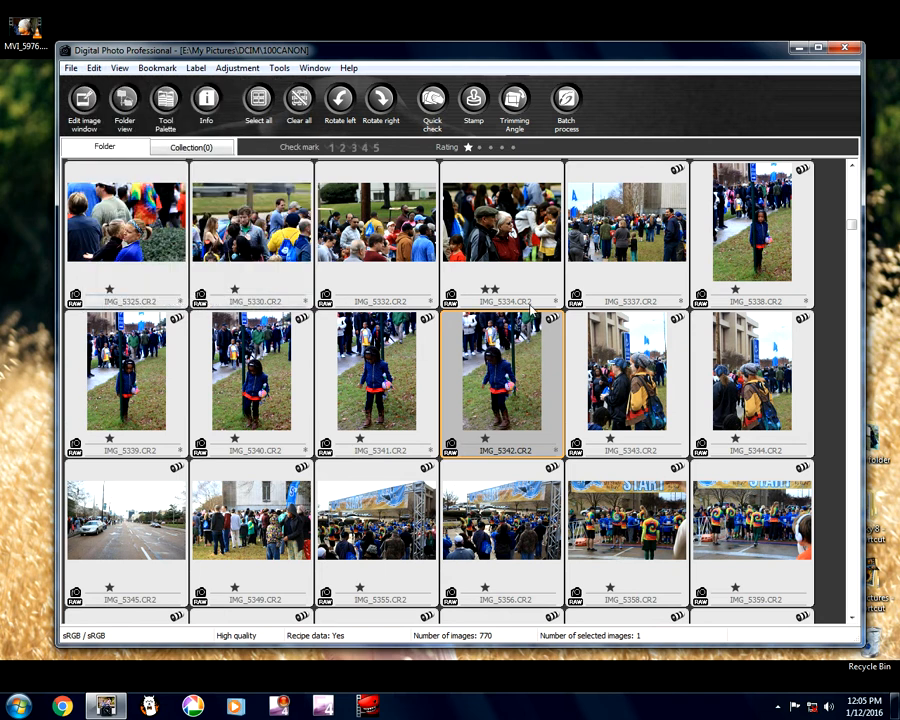
# - Open IMG_5343.CR2 in an edit window, review its shooting information, and close the information dialog
pyautogui.click(621, 402)
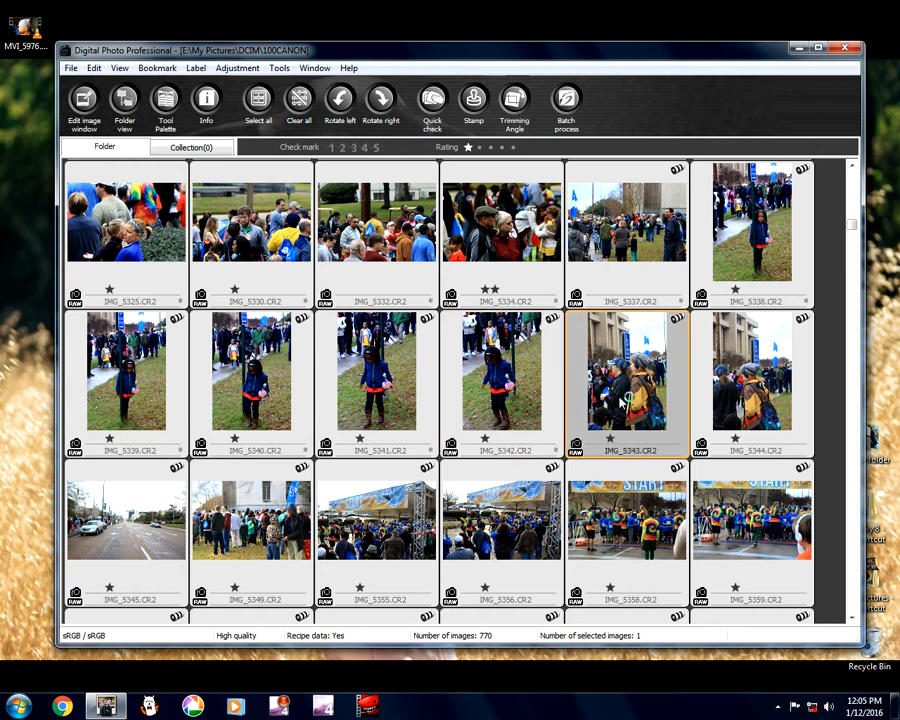
pyautogui.doubleClick(621, 402)
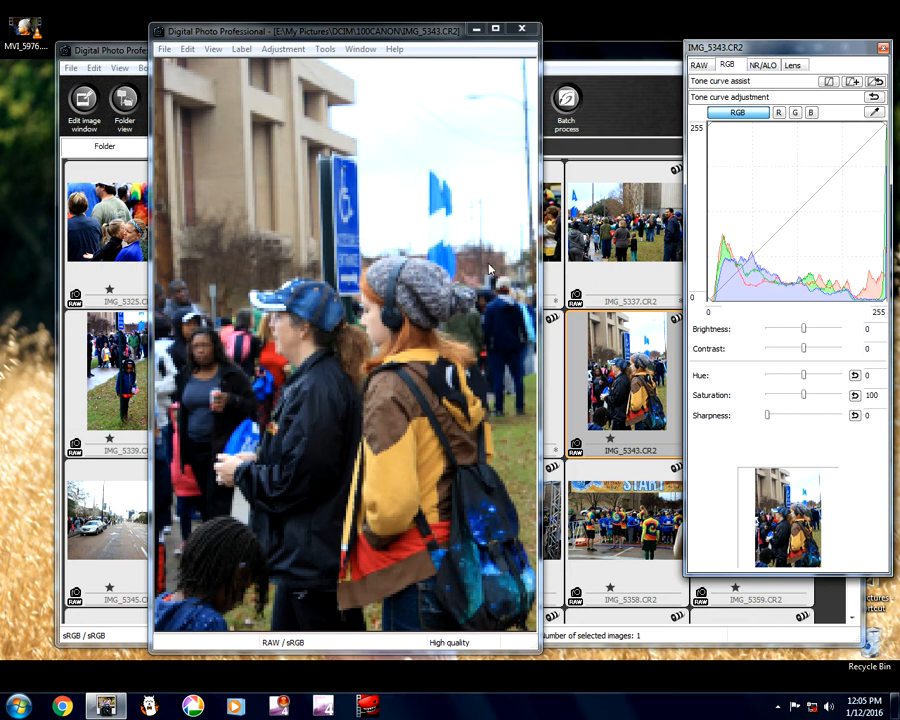
pyautogui.click(164, 48)
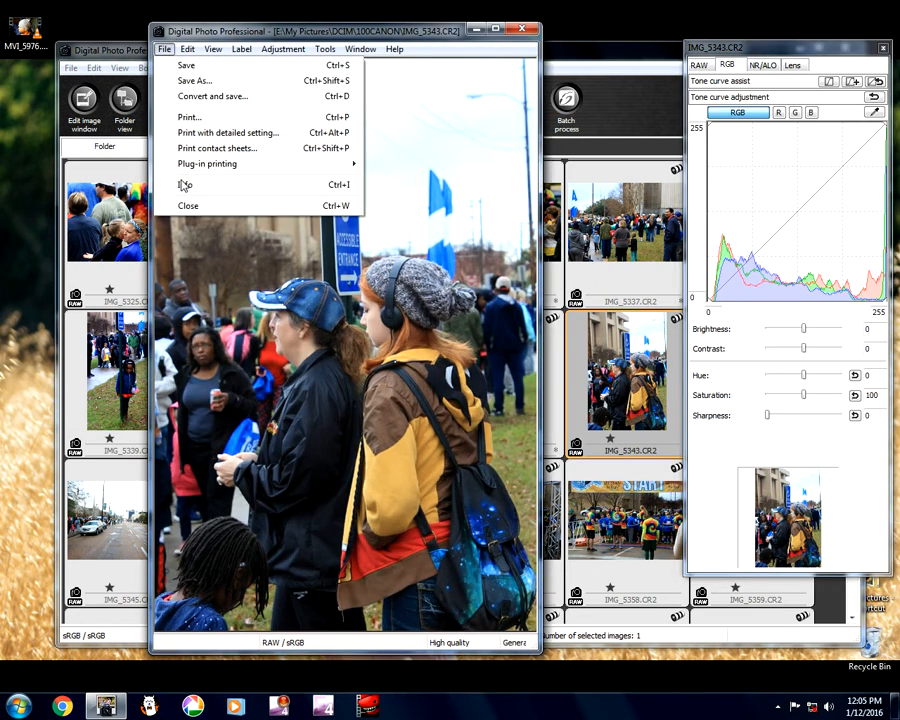
pyautogui.click(183, 186)
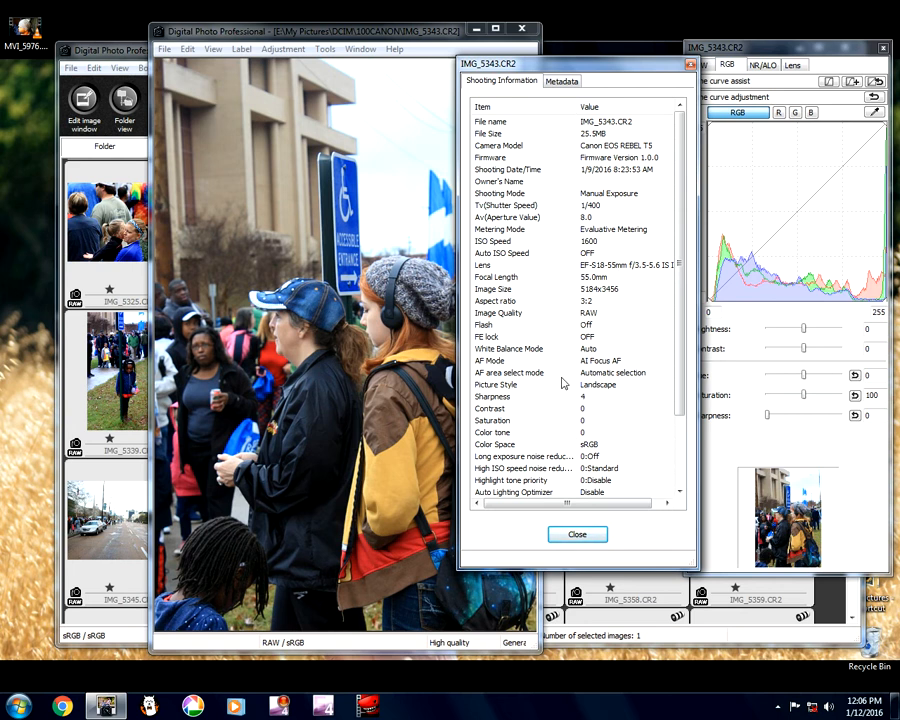
pyautogui.click(577, 534)
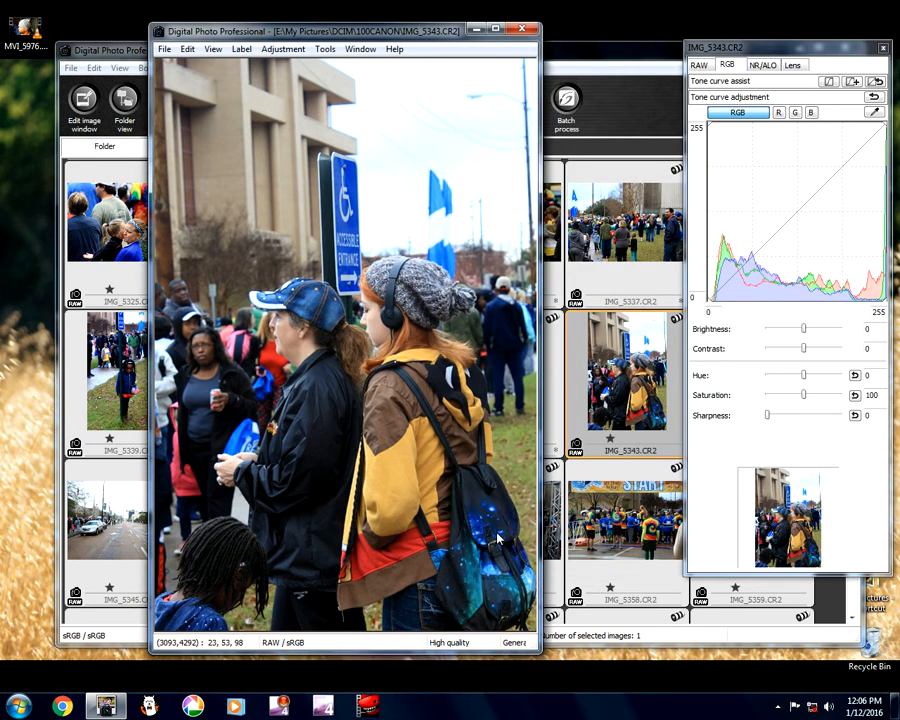
# - In the RAW adjustments of IMG_5343.CR2, set Contrast to 1 and the unsharp mask Strength to 6
pyautogui.click(699, 65)
pyautogui.moveTo(856, 331); pyautogui.dragTo(866, 328)
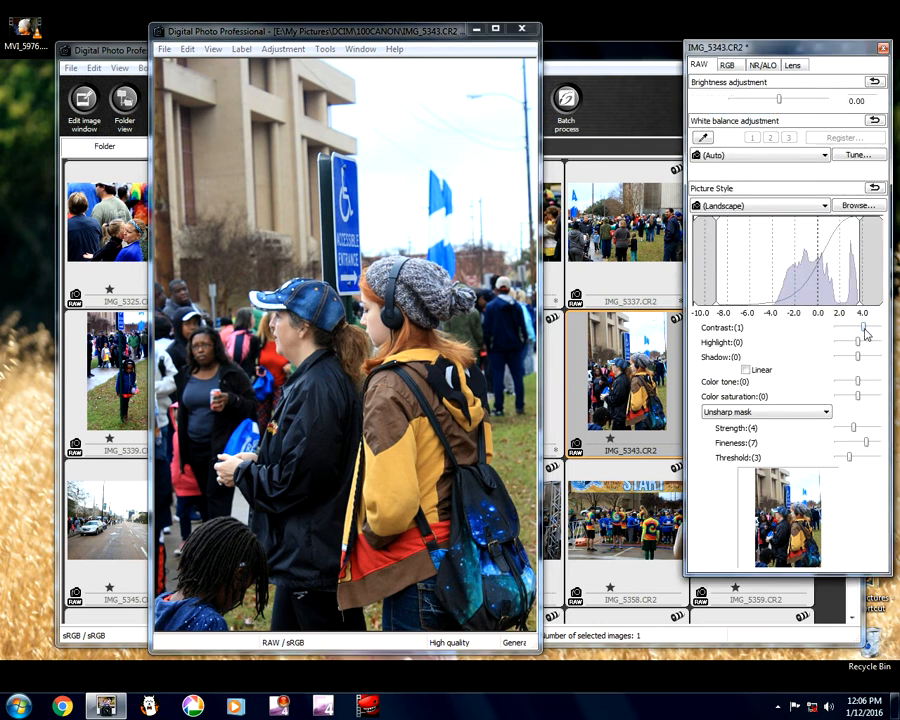
pyautogui.click(866, 430)
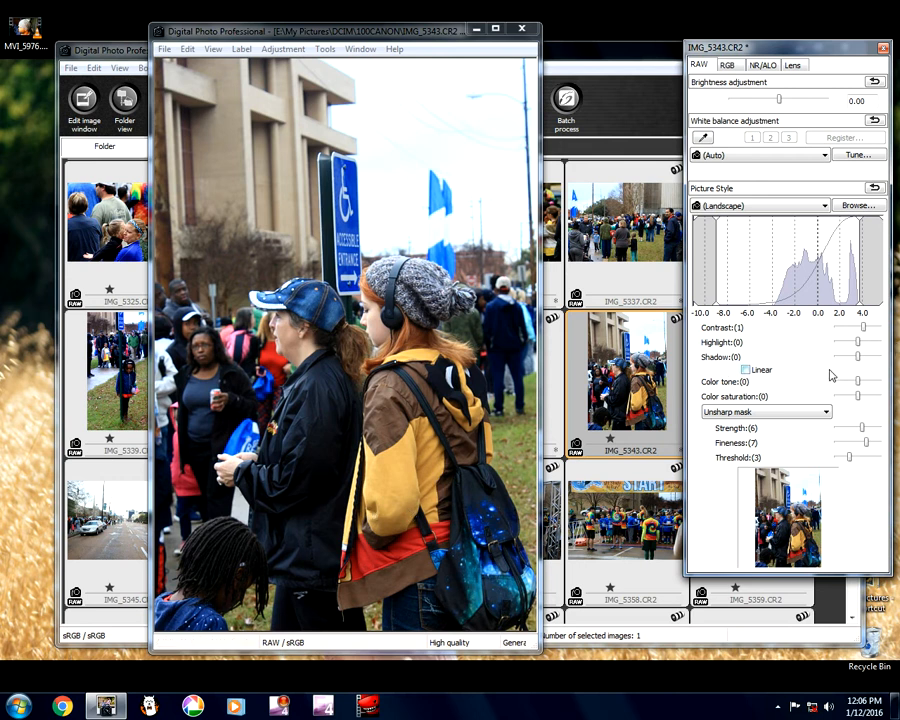
# - Set the RAW Highlight of IMG_5343.CR2 to 5 and its Shadow to -1
pyautogui.click(868, 345)
pyautogui.click(875, 346)
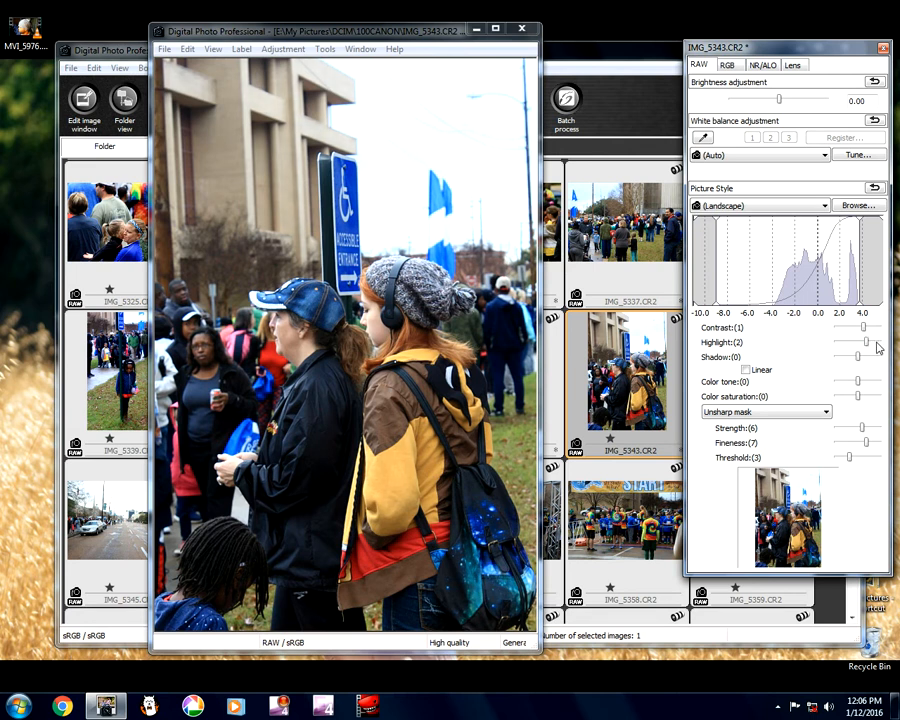
pyautogui.click(877, 346)
pyautogui.click(878, 346)
pyautogui.click(877, 346)
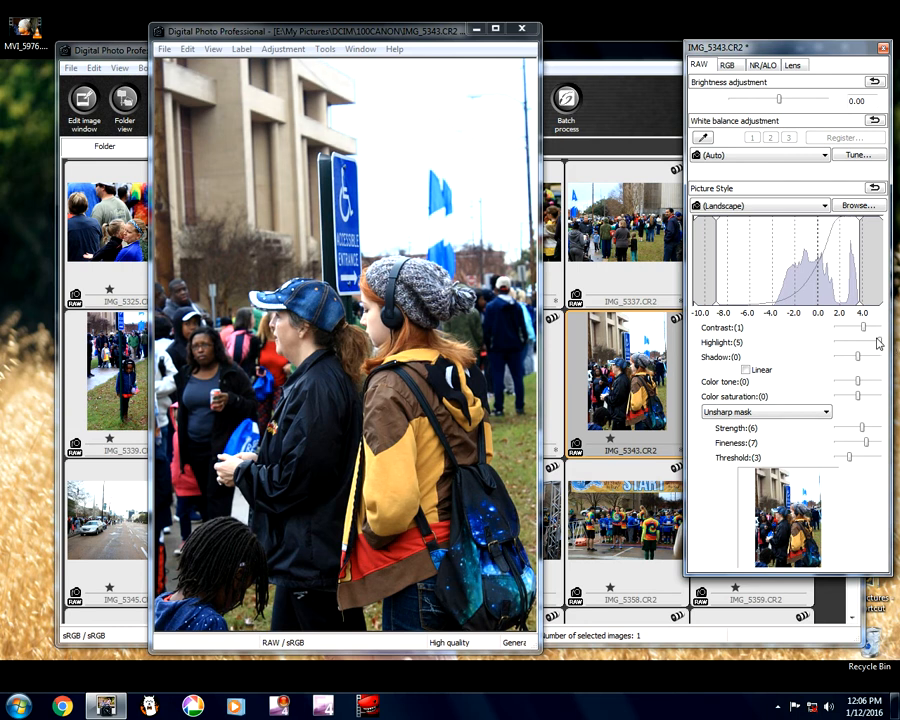
pyautogui.click(849, 356)
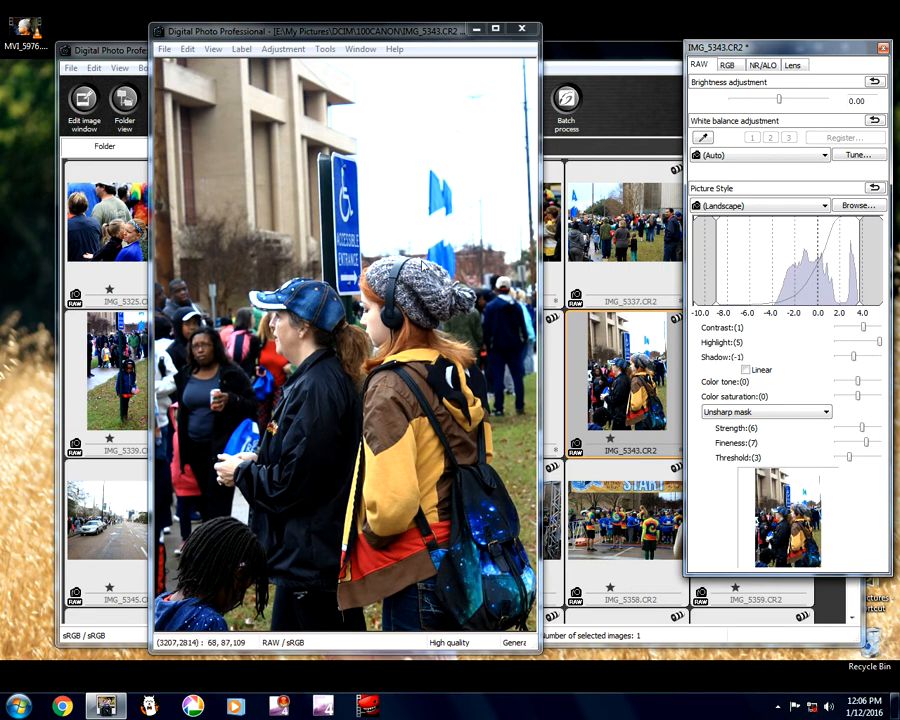
# - Show the AF points on IMG_5343.CR2, hide them again, and display the before/after comparison
pyautogui.click(213, 48)
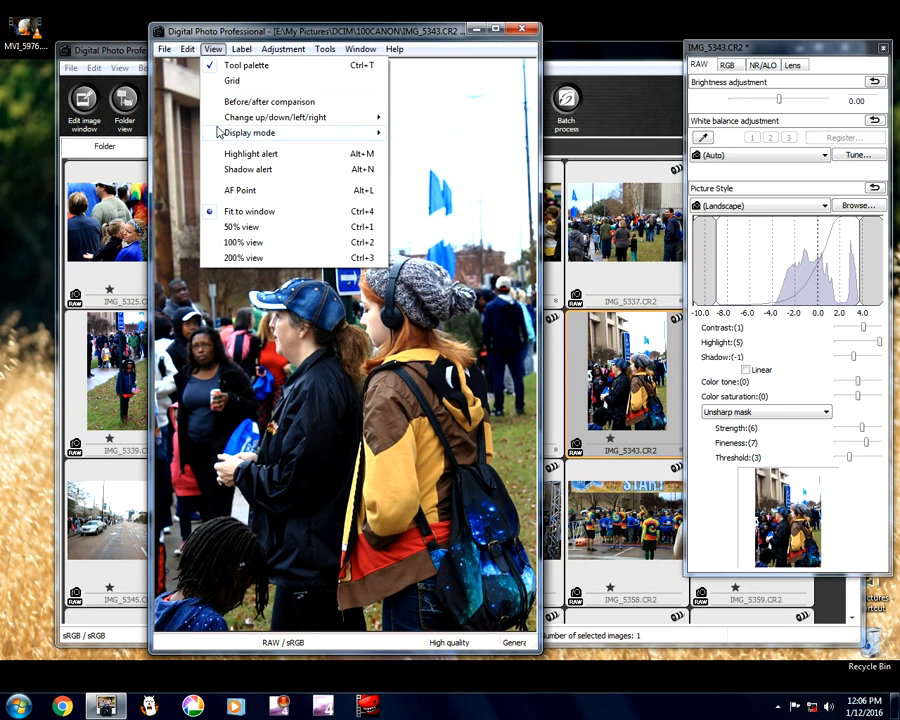
pyautogui.click(215, 52)
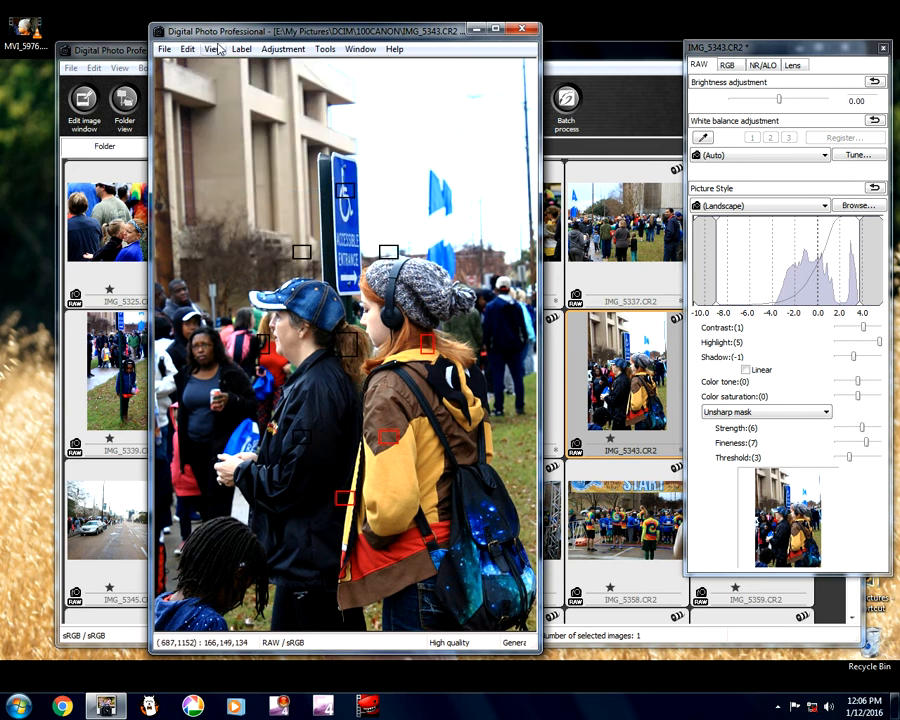
pyautogui.click(214, 50)
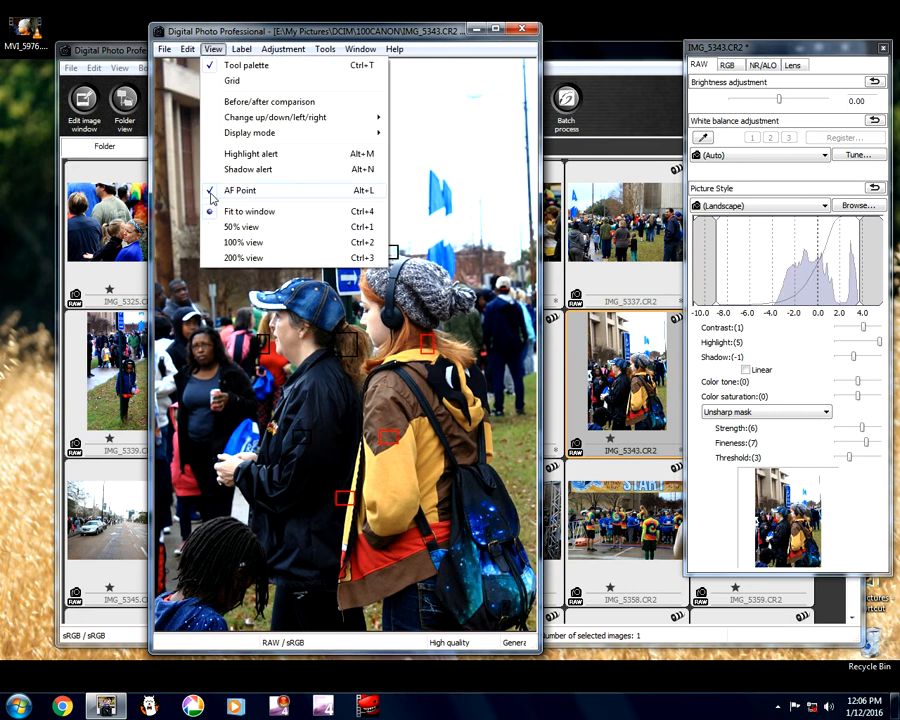
pyautogui.click(238, 190)
pyautogui.click(213, 48)
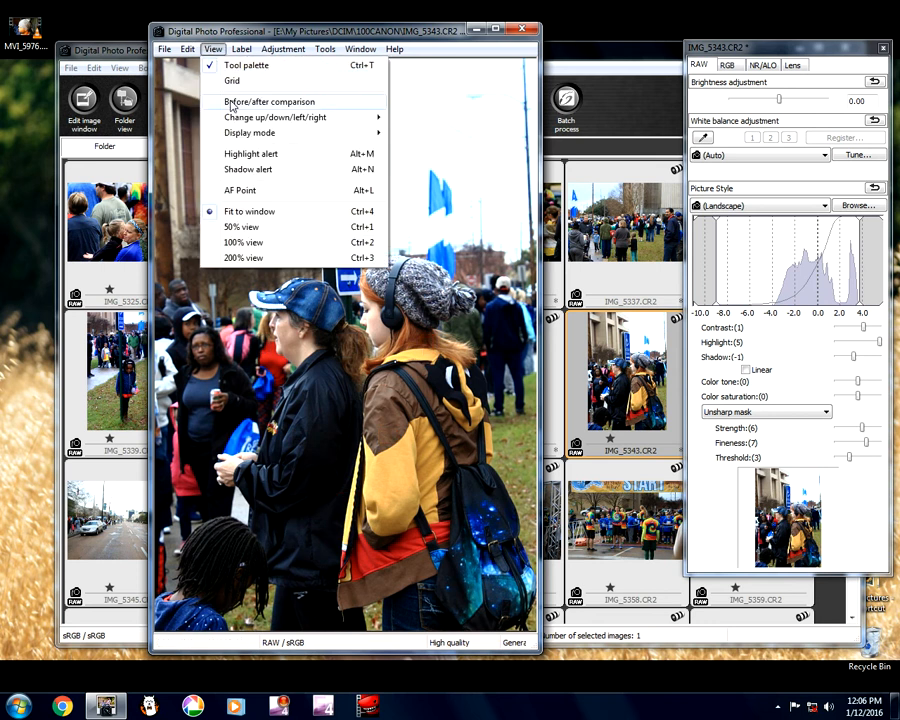
pyautogui.click(228, 101)
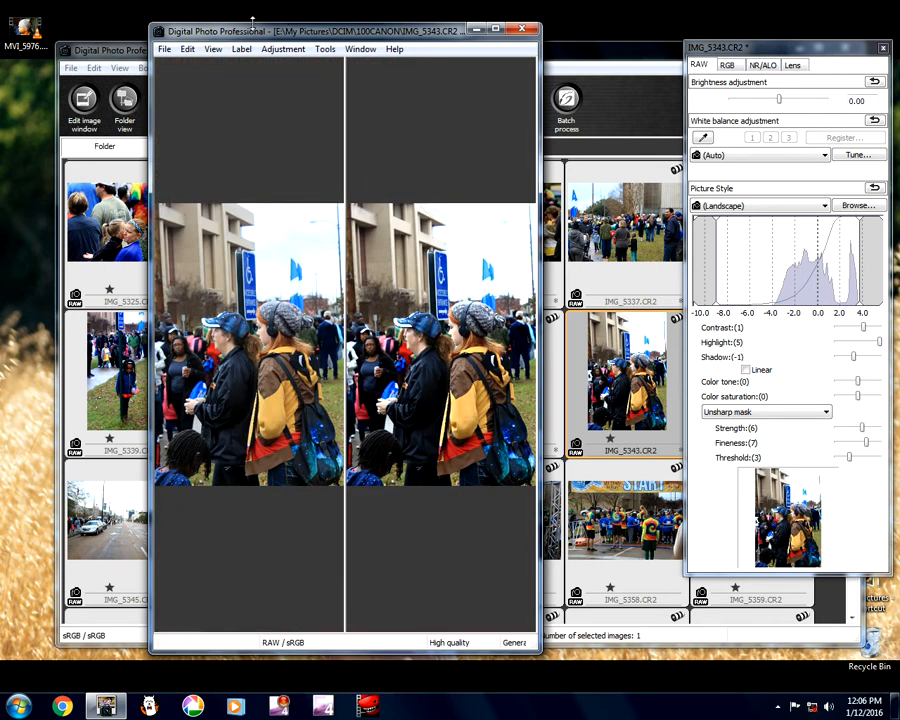
# - Turn off the before/after comparison of IMG_5343.CR2
pyautogui.click(187, 49)
pyautogui.moveTo(213, 50)
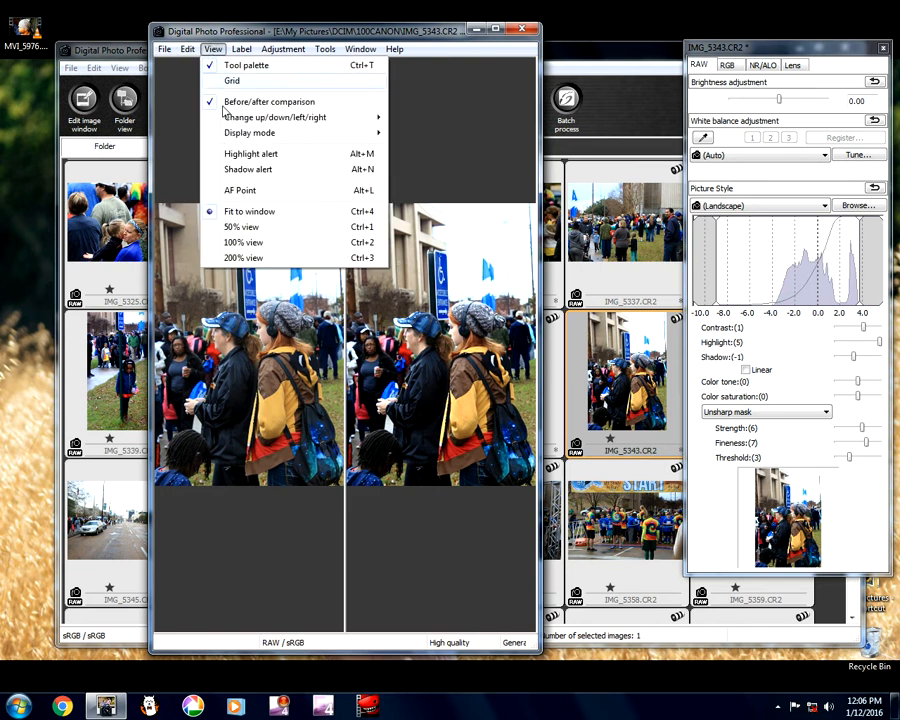
pyautogui.click(240, 101)
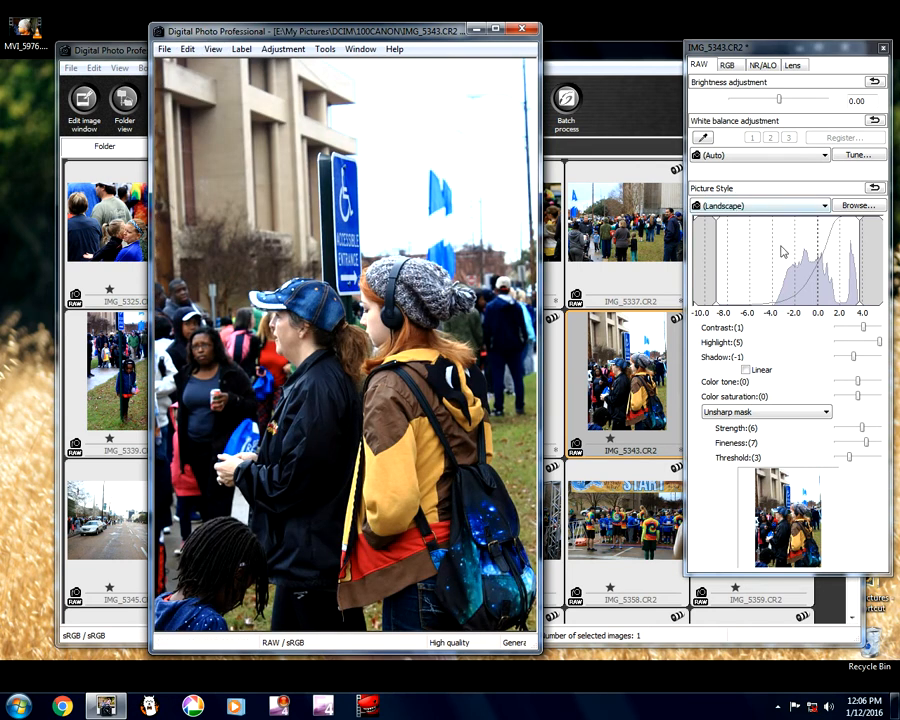
# - In the RGB adjustments of IMG_5343.CR2, set Saturation to 112
pyautogui.click(727, 65)
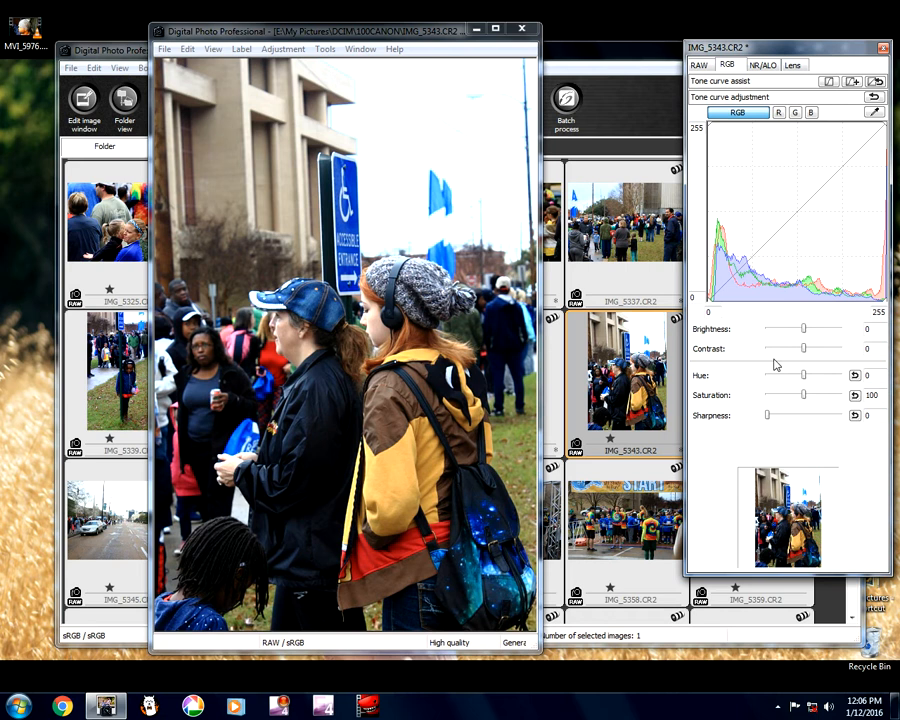
pyautogui.click(809, 396)
pyautogui.click(815, 400)
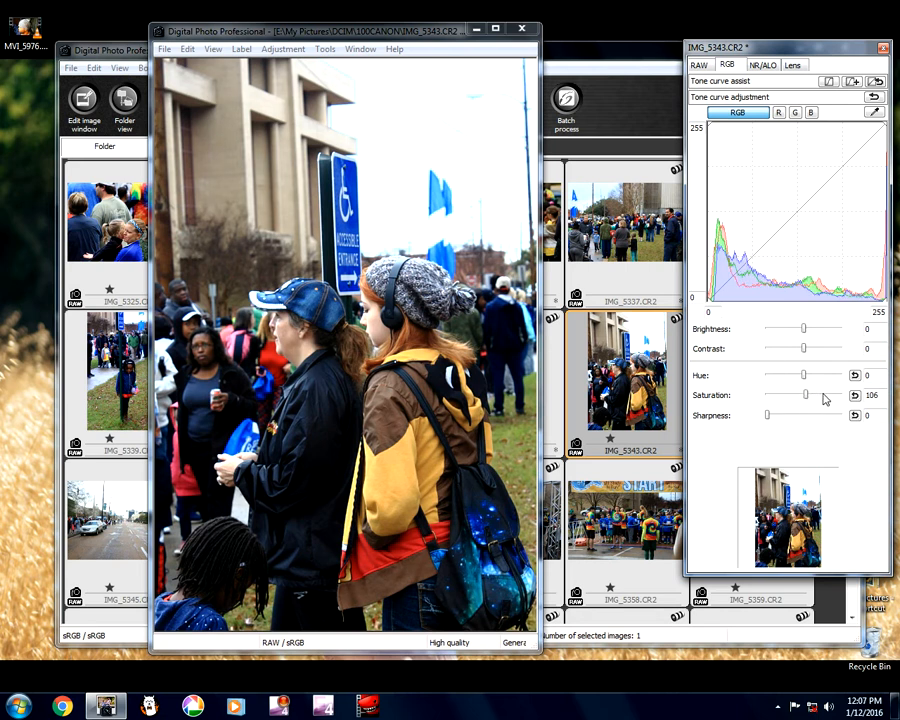
pyautogui.click(824, 398)
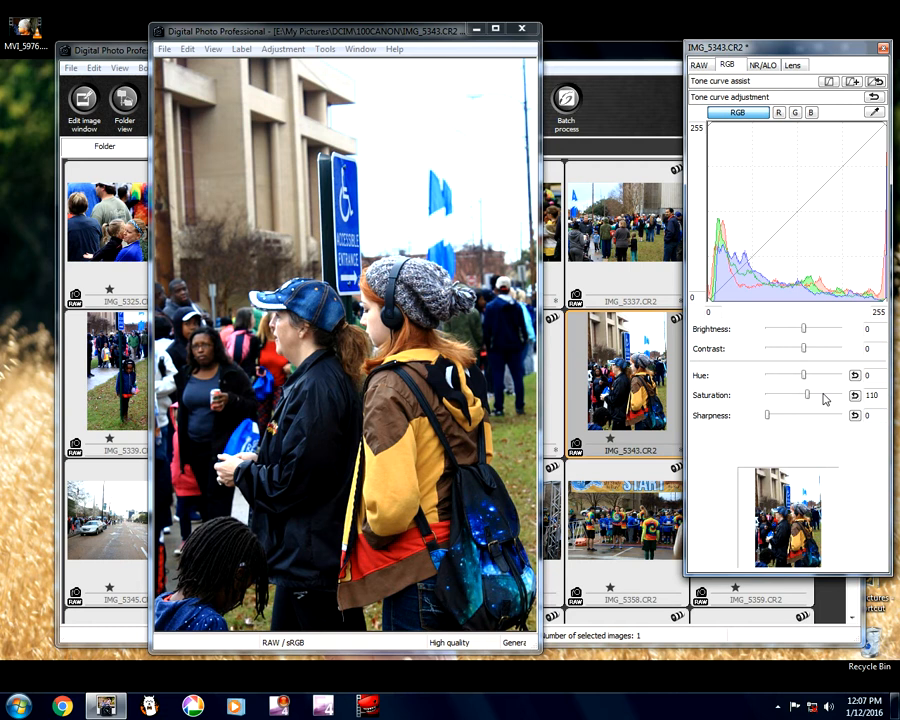
pyautogui.click(824, 398)
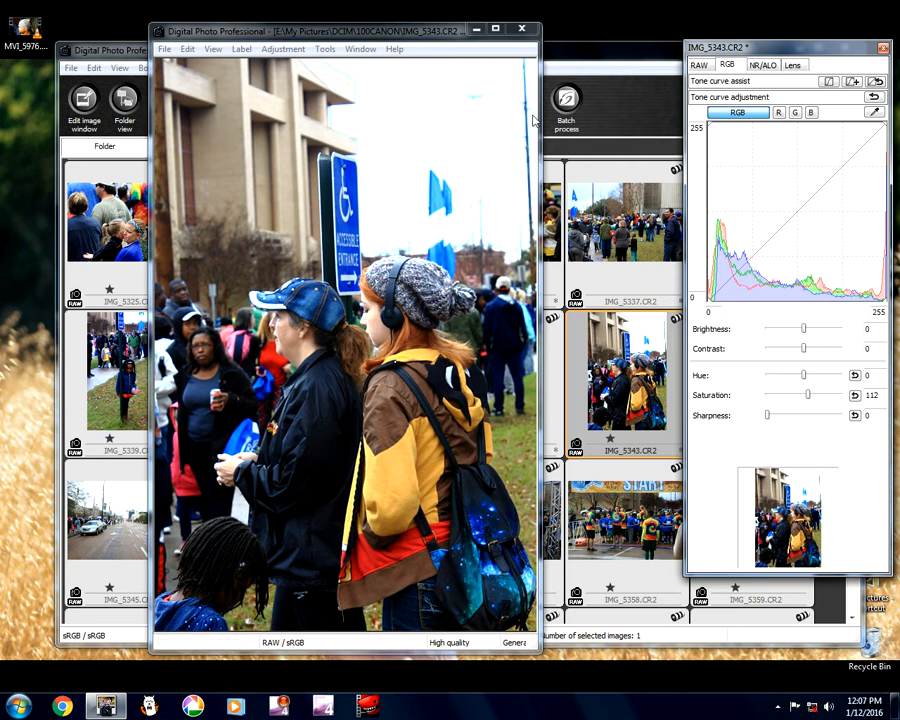
# - Try the Monochrome picture style on IMG_5343.CR2 and restore the Landscape style
pyautogui.click(698, 65)
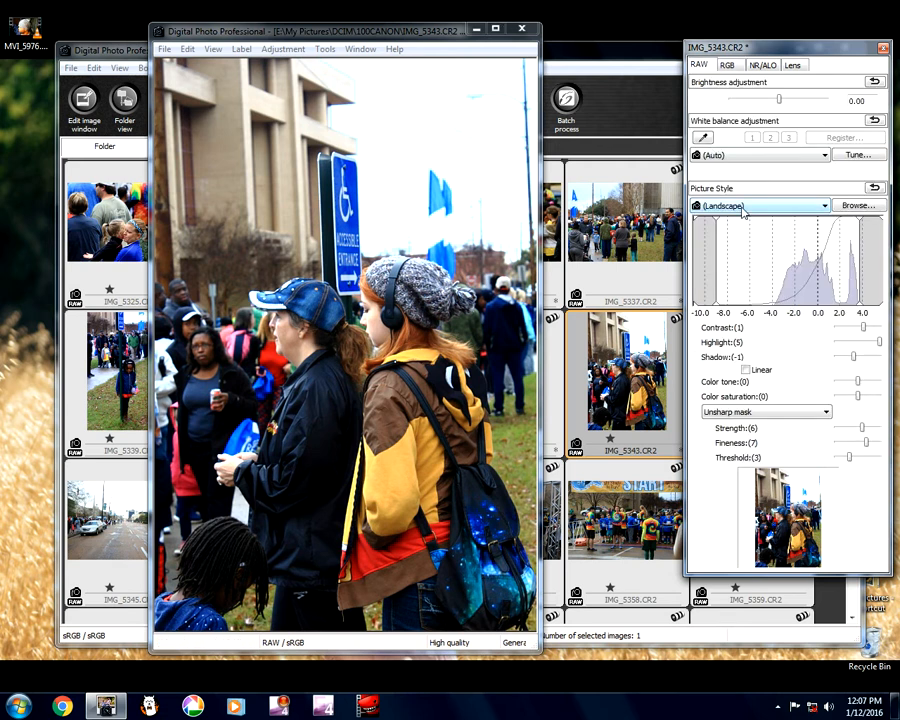
pyautogui.click(702, 206)
pyautogui.click(705, 299)
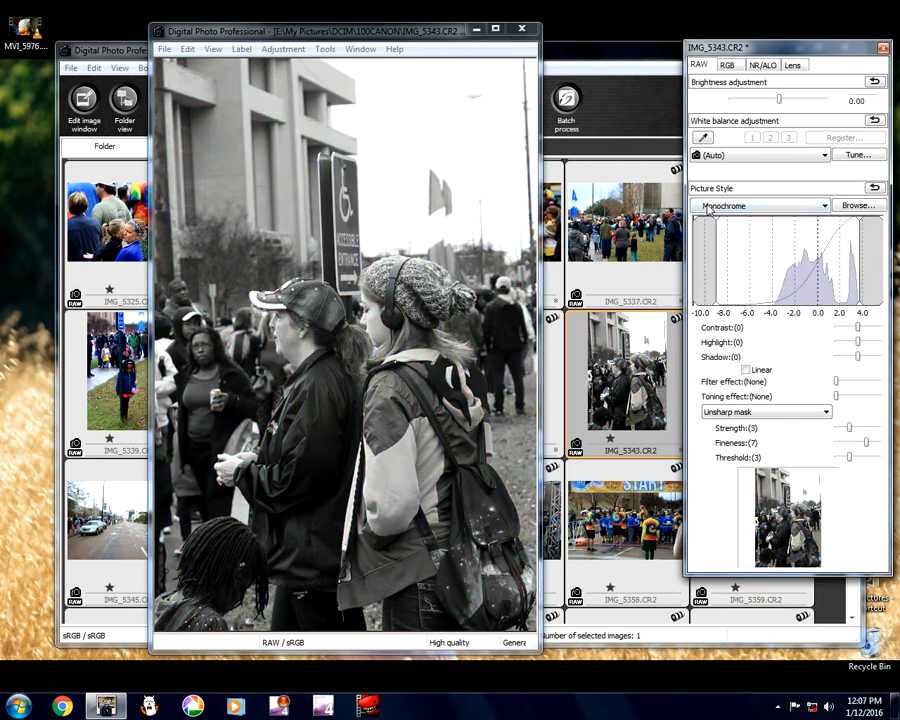
pyautogui.click(709, 207)
pyautogui.click(709, 207)
pyautogui.click(709, 207)
pyautogui.click(718, 219)
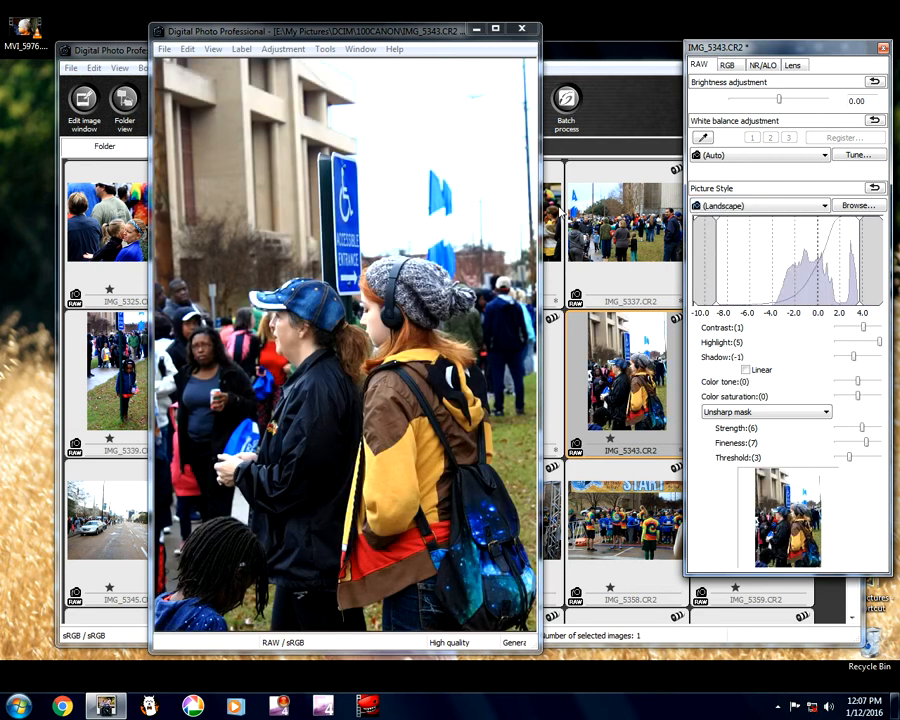
# - Close the edit window of IMG_5343.CR2 and give the image check mark 2
pyautogui.click(525, 28)
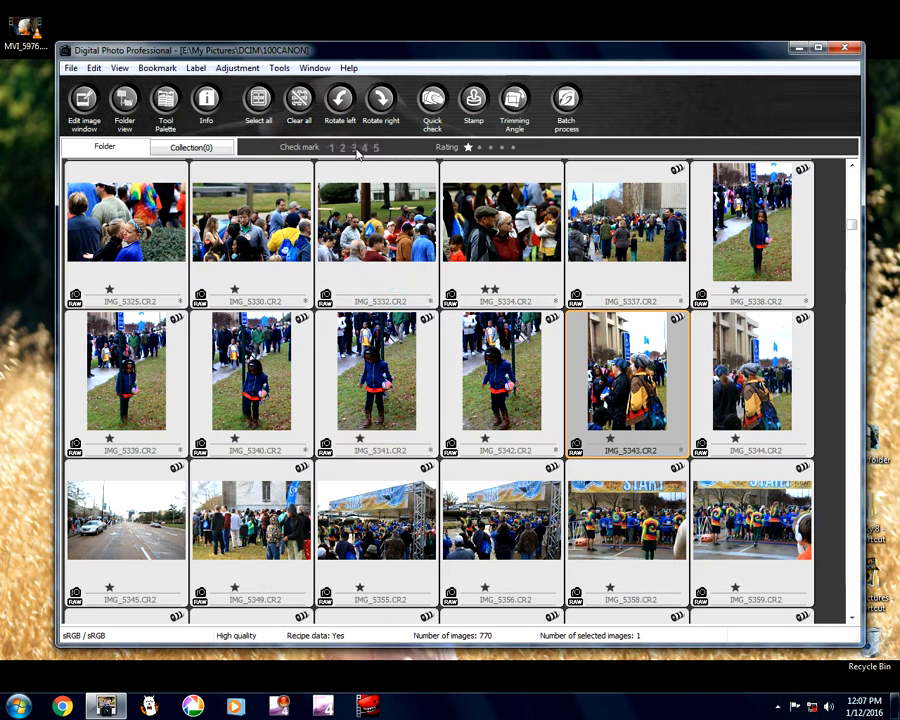
pyautogui.click(339, 149)
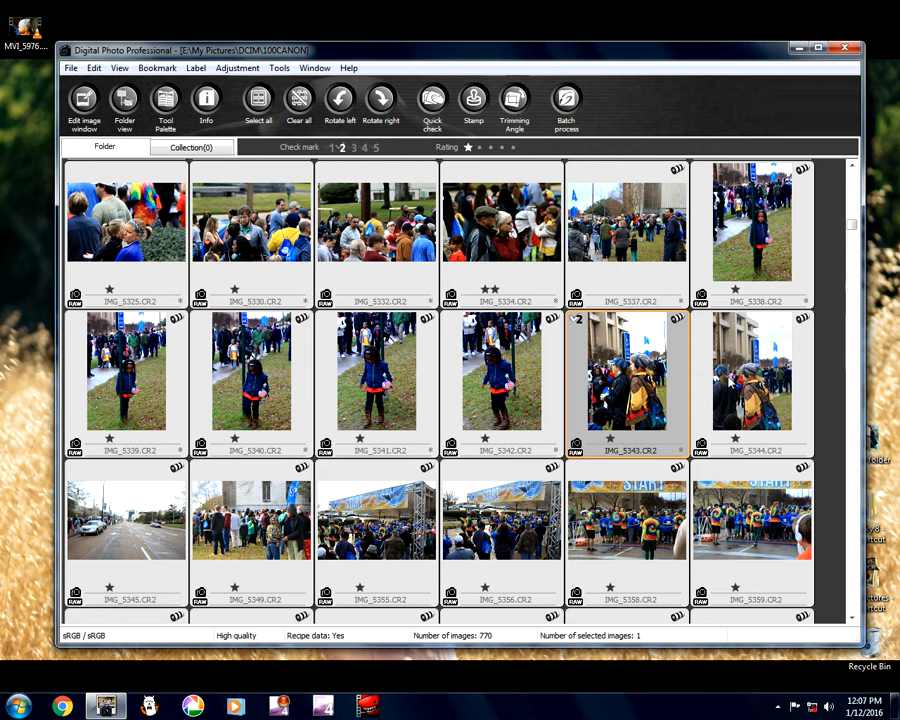
pyautogui.press('Right')
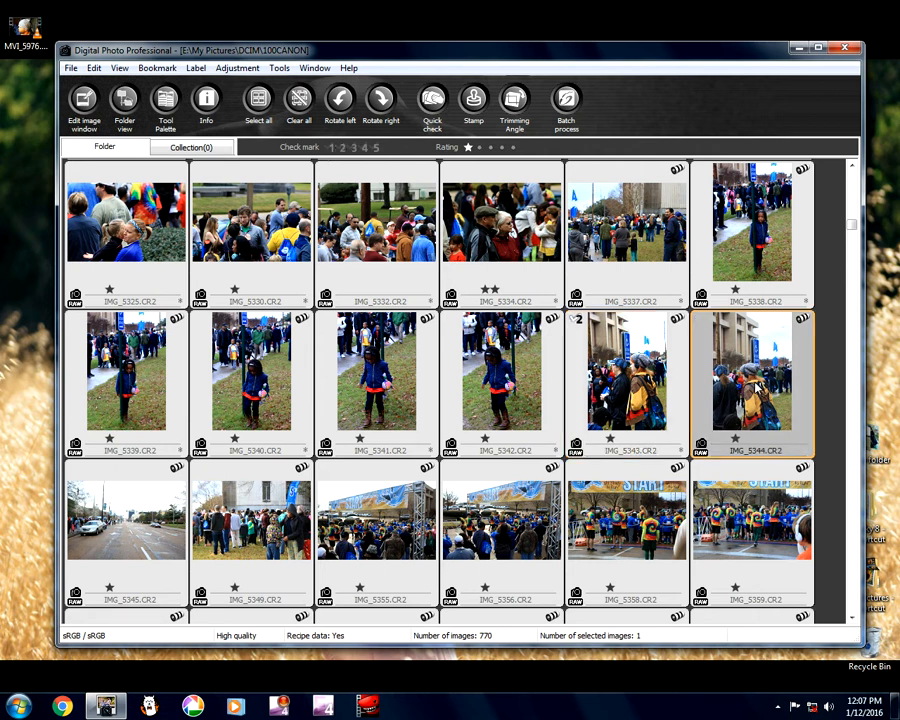
pyautogui.press('Return')
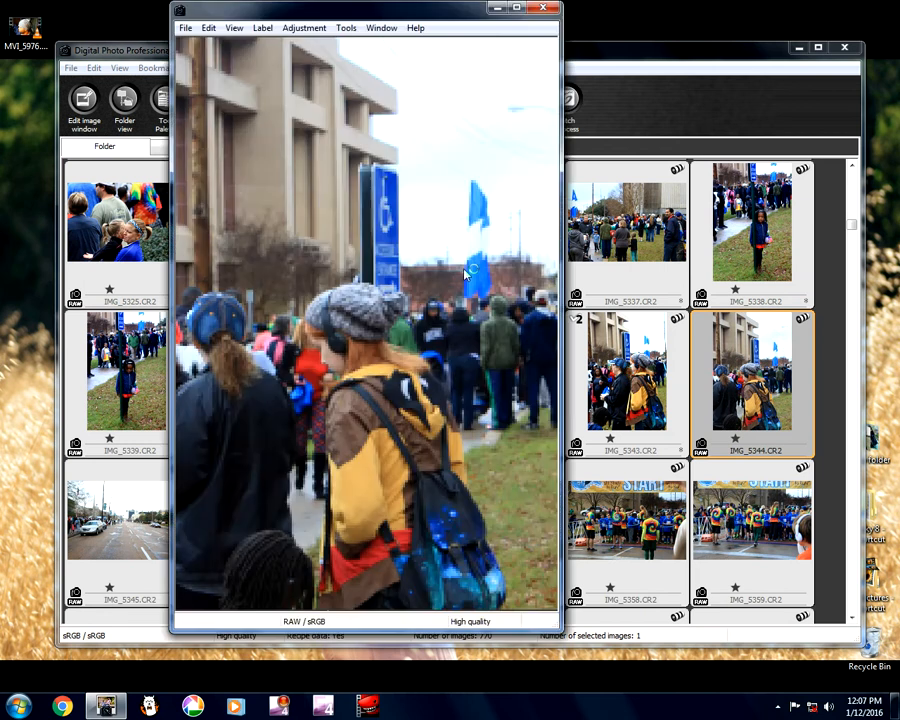
pyautogui.click(544, 8)
# - Assign check mark 2 to IMG_5330.CR2 and IMG_5325.CR2
pyautogui.click(248, 232)
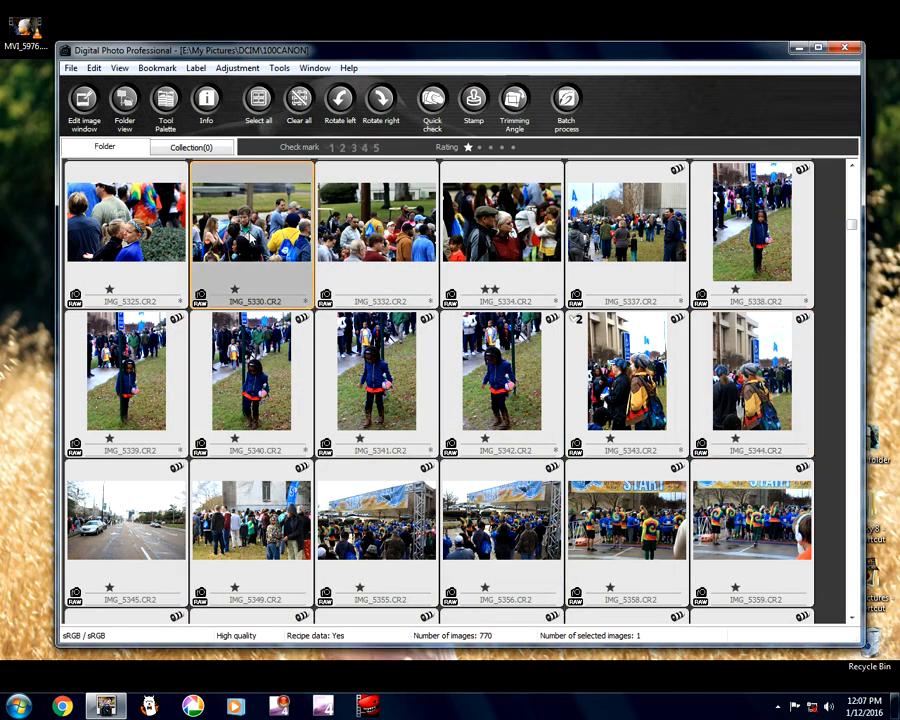
pyautogui.click(343, 148)
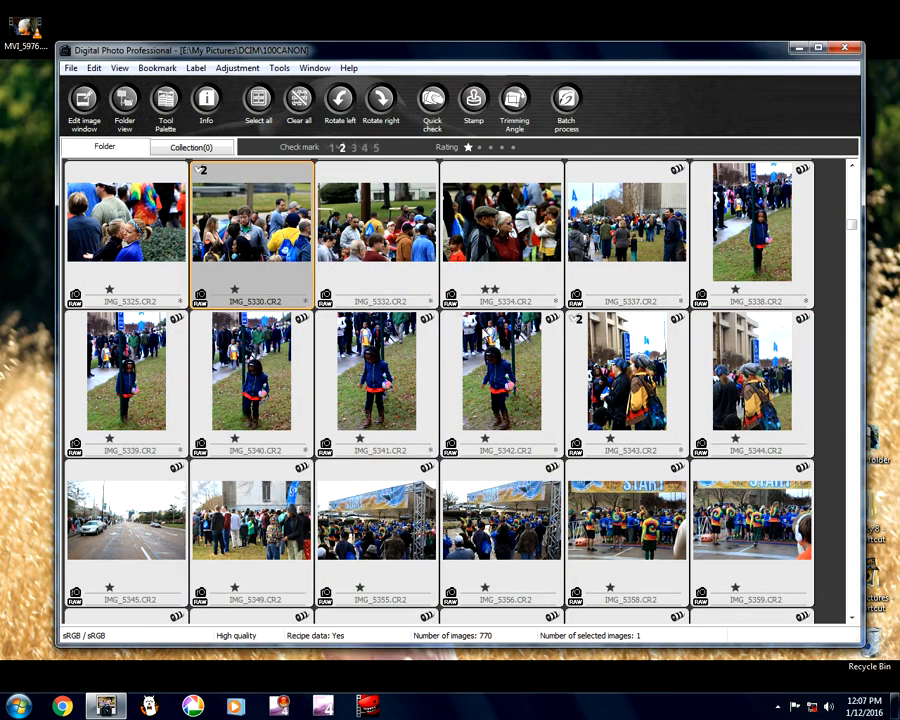
pyautogui.click(180, 243)
pyautogui.click(343, 148)
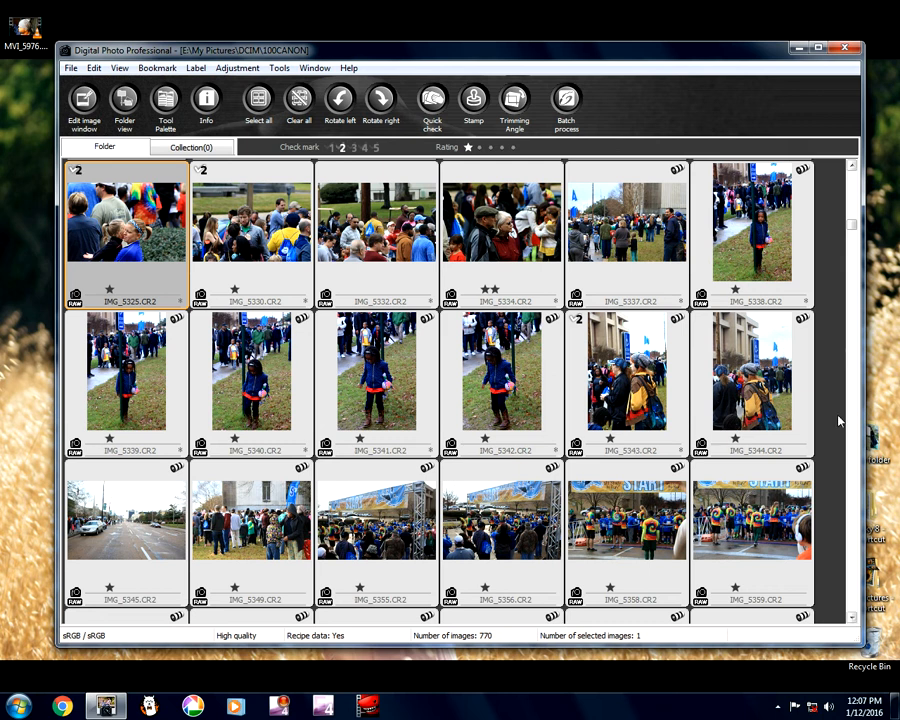
# - Review IMG_5344.CR2 in an edit window, remove its rating, and return to the thumbnails
pyautogui.doubleClick(742, 352)
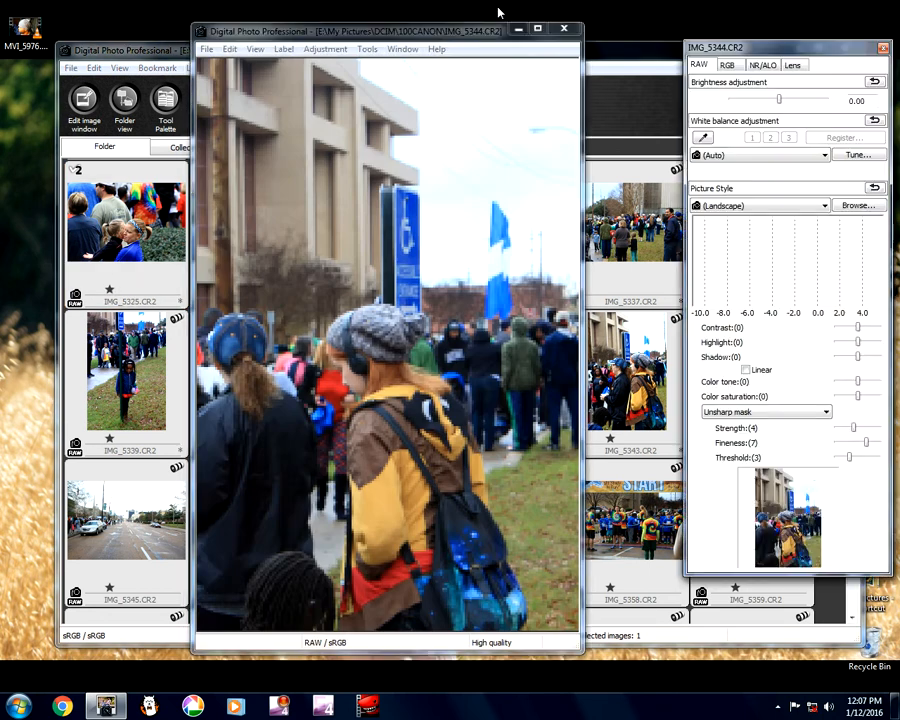
pyautogui.moveTo(457, 35); pyautogui.dragTo(434, 38)
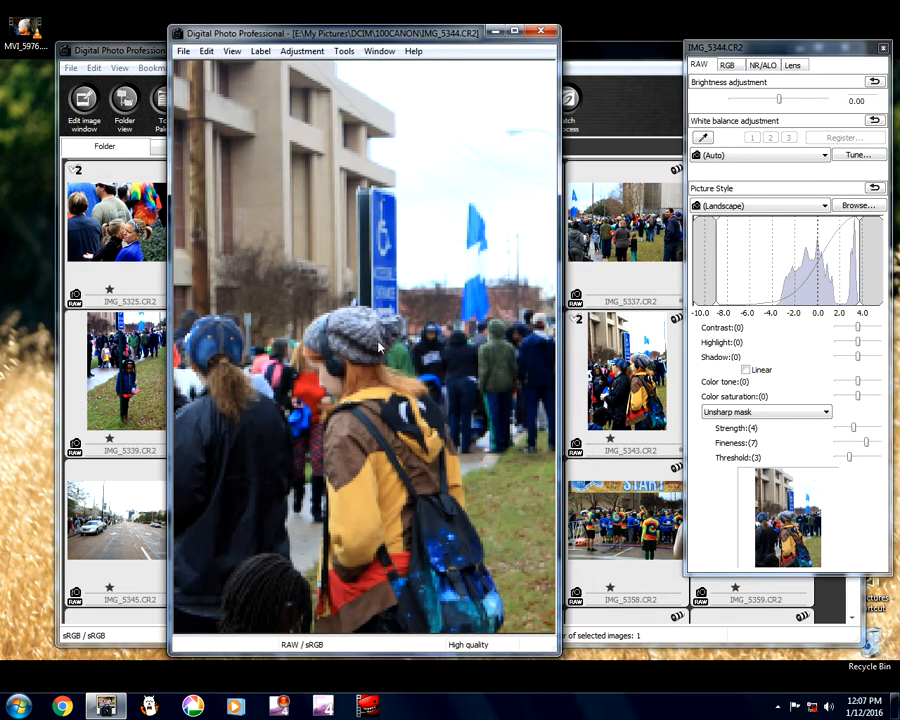
pyautogui.click(494, 33)
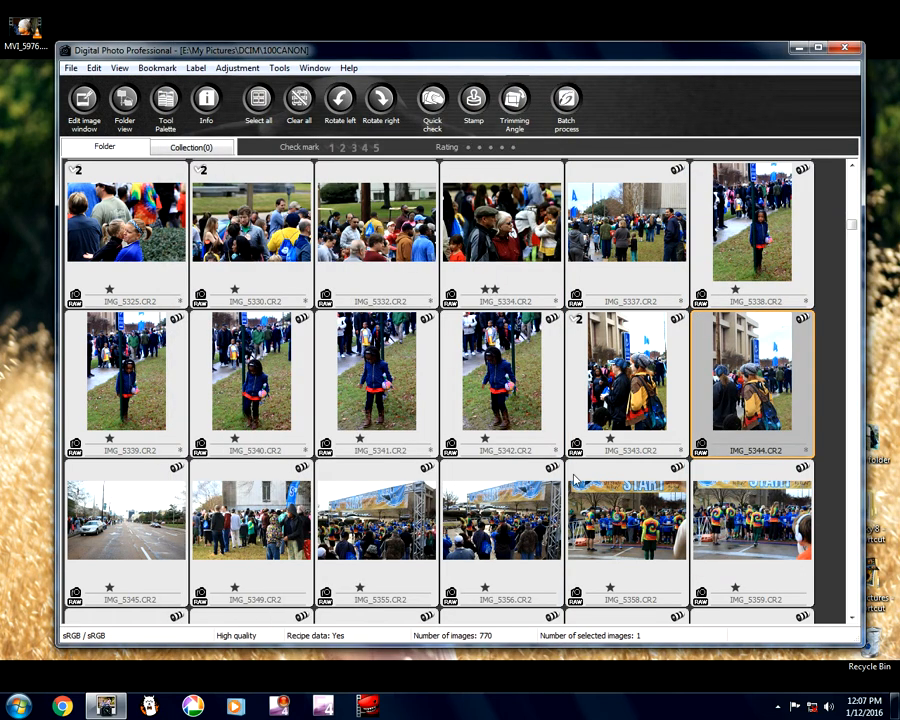
# - Open IMG_5345.CR2, check the far end of the street enlarged, close the window, and remove the image's rating
pyautogui.scroll(-1, 575, 482)
pyautogui.click(143, 362)
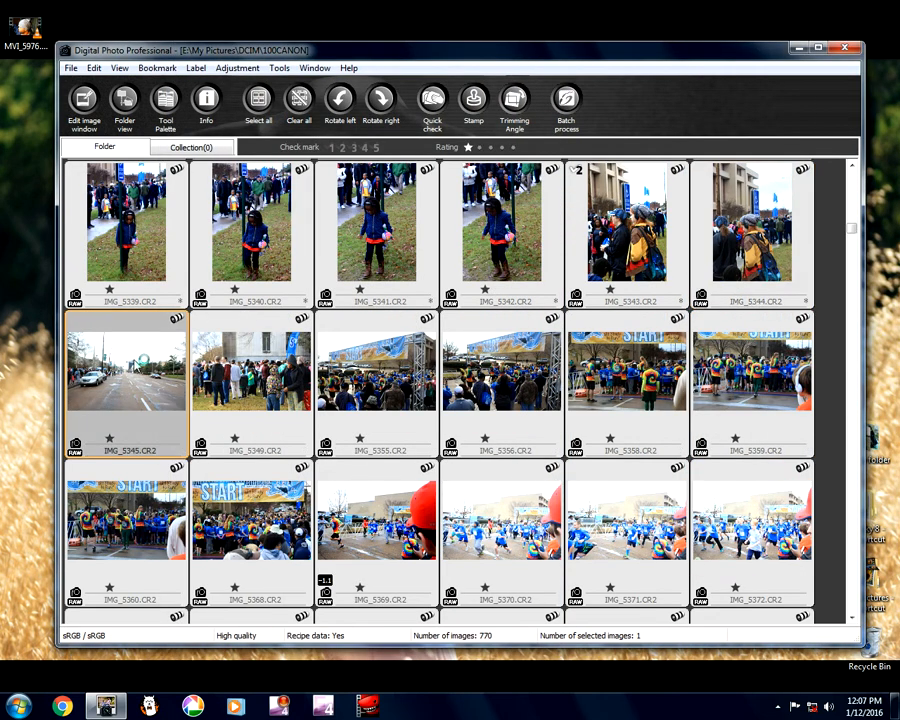
pyautogui.doubleClick(126, 370)
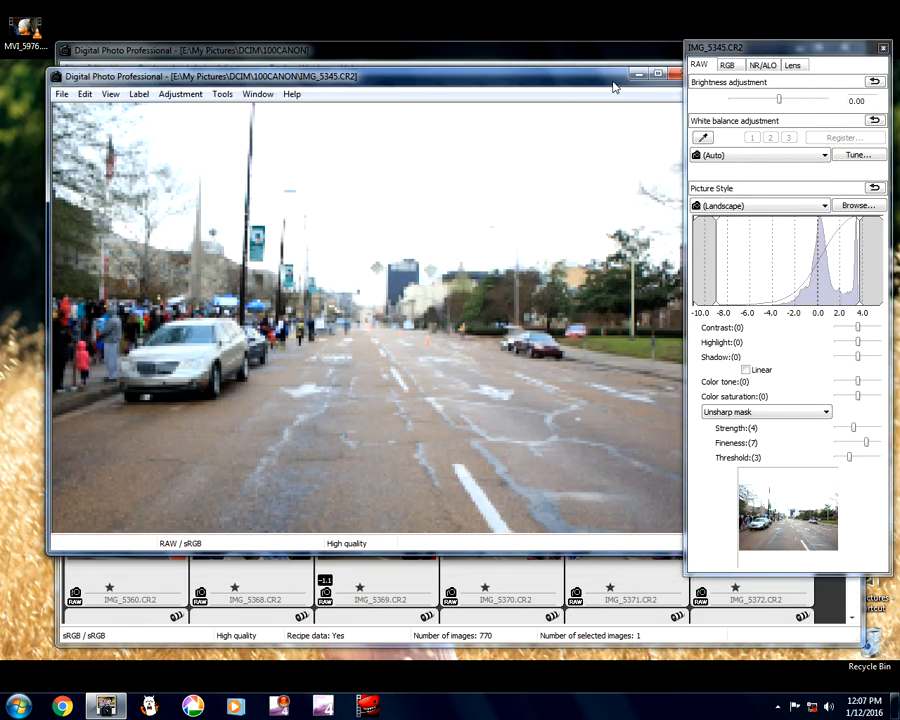
pyautogui.moveTo(614, 87); pyautogui.dragTo(584, 86)
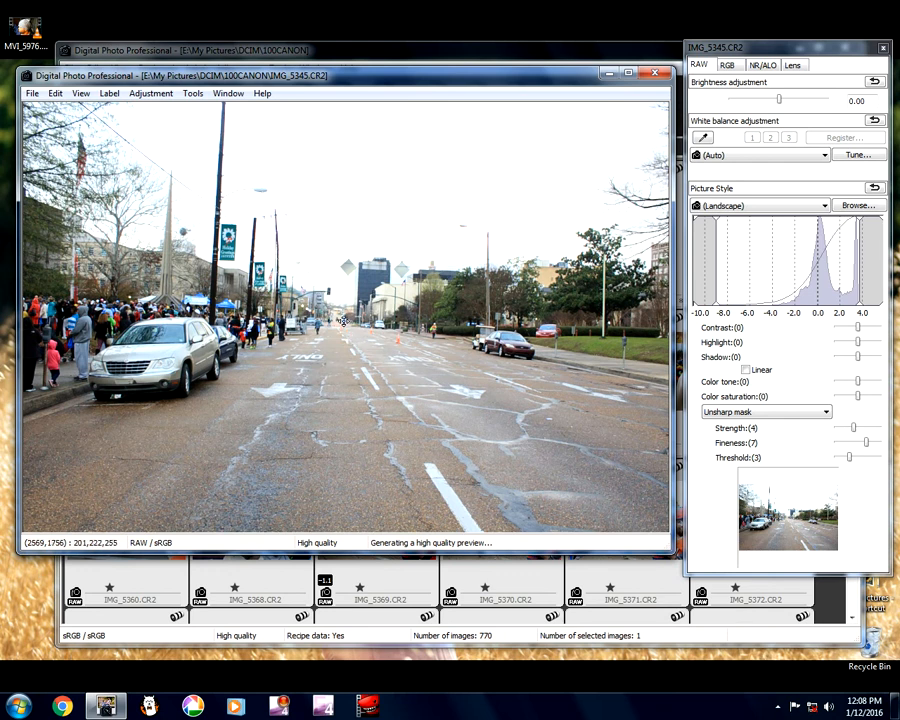
pyautogui.click(343, 320)
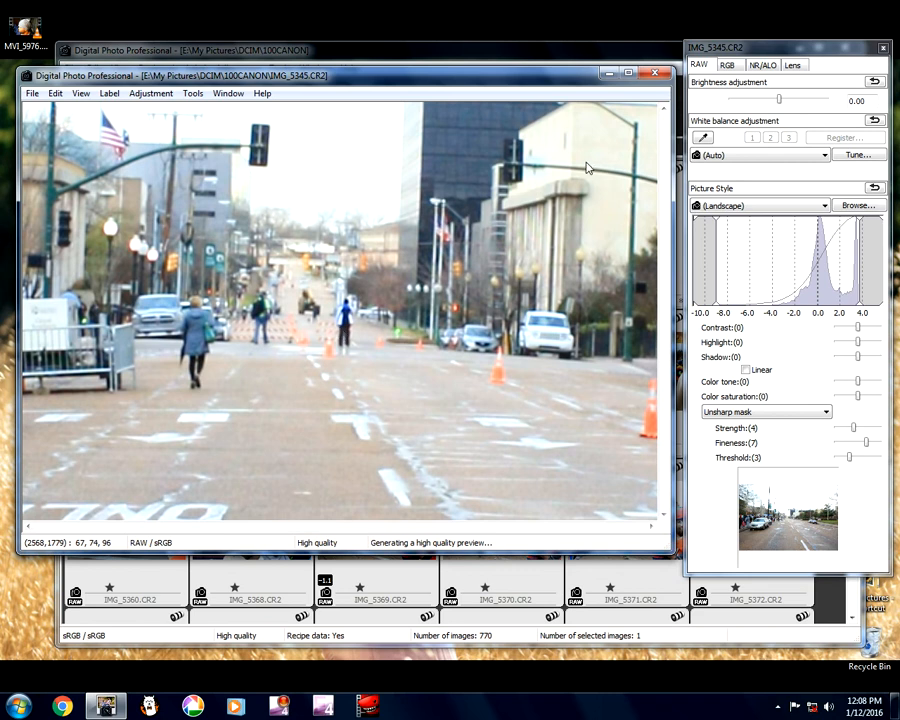
pyautogui.click(347, 325)
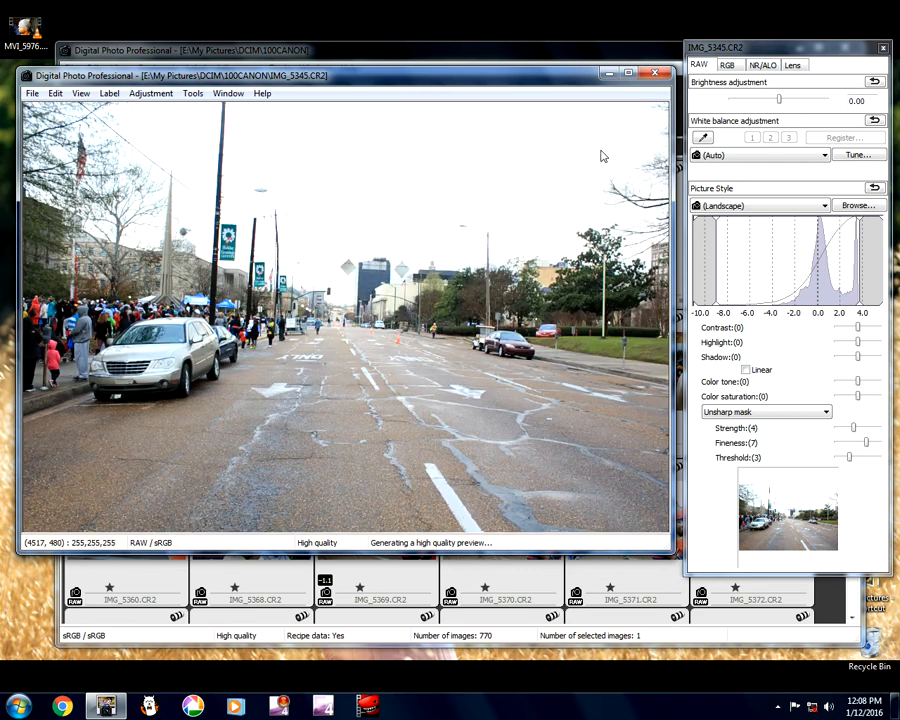
pyautogui.click(656, 75)
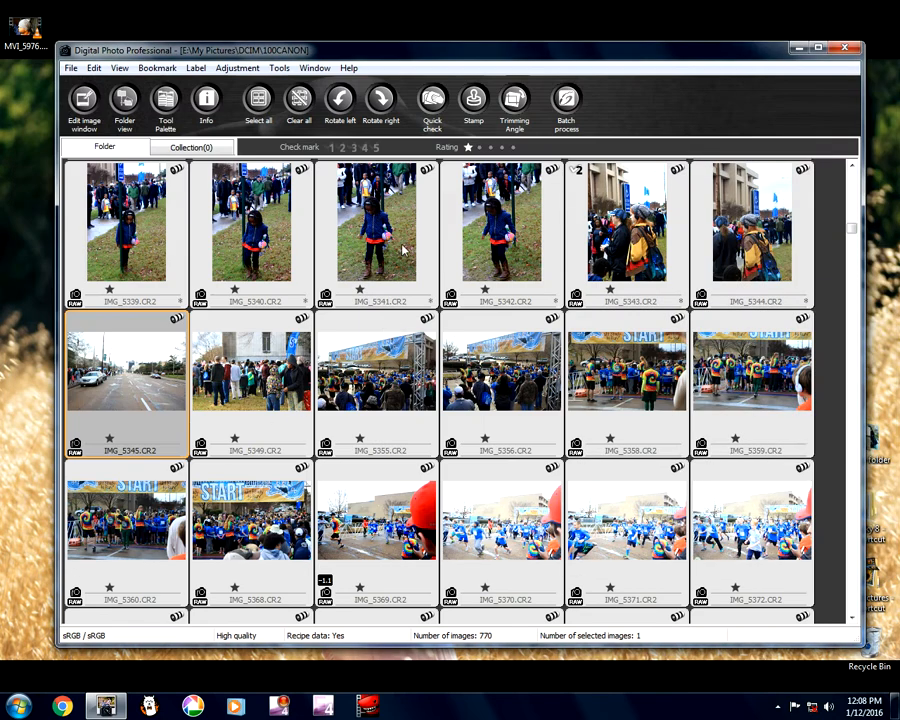
# - Review IMG_5349.CR2 in an edit window, remove its rating, and close the window
pyautogui.press('Right')
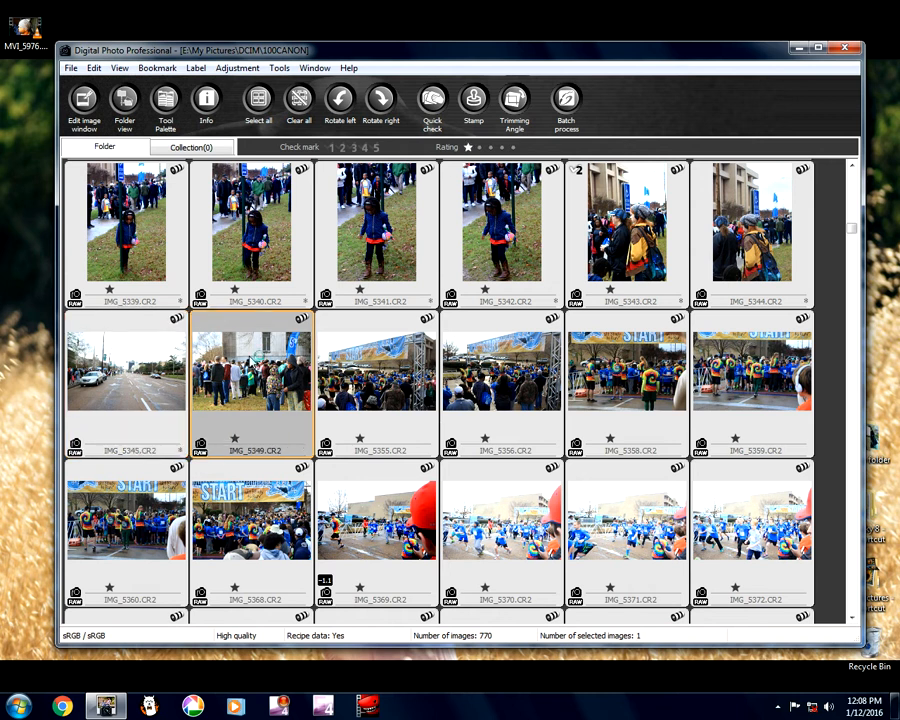
pyautogui.doubleClick(273, 368)
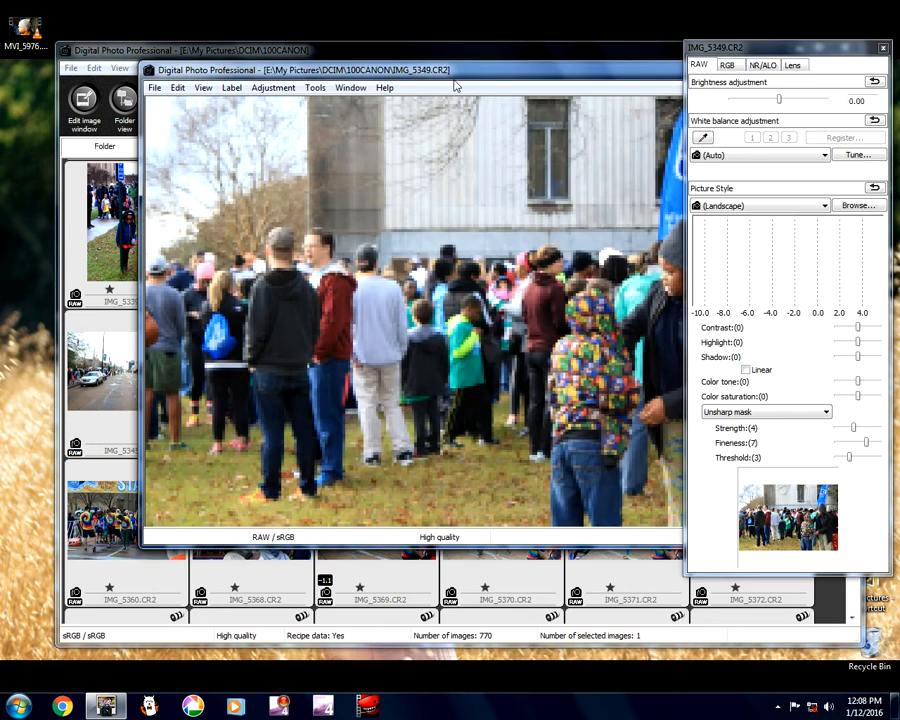
pyautogui.moveTo(504, 73); pyautogui.dragTo(382, 83)
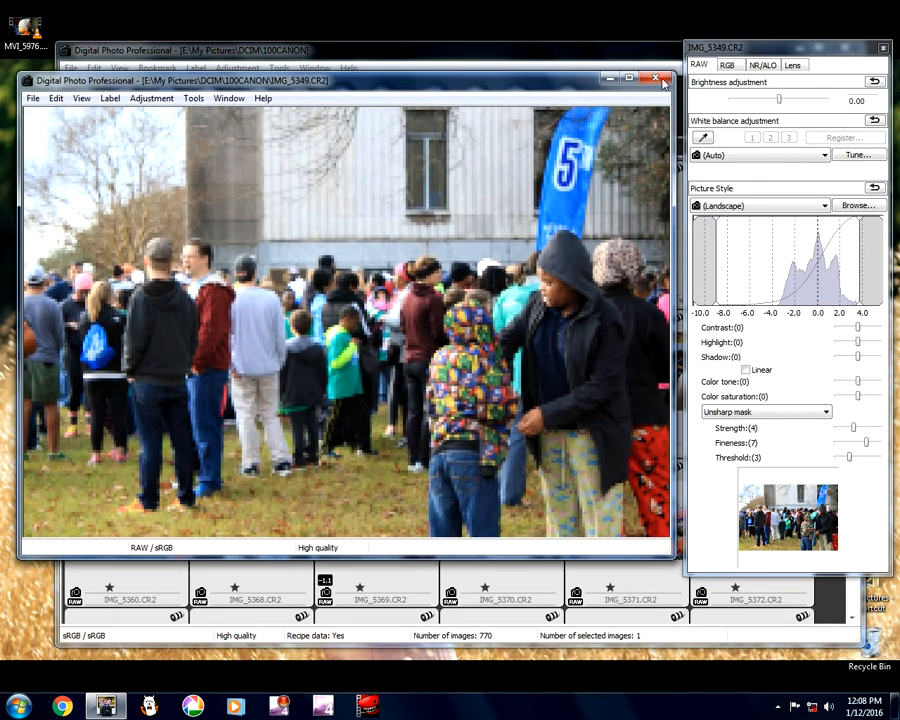
pyautogui.click(656, 78)
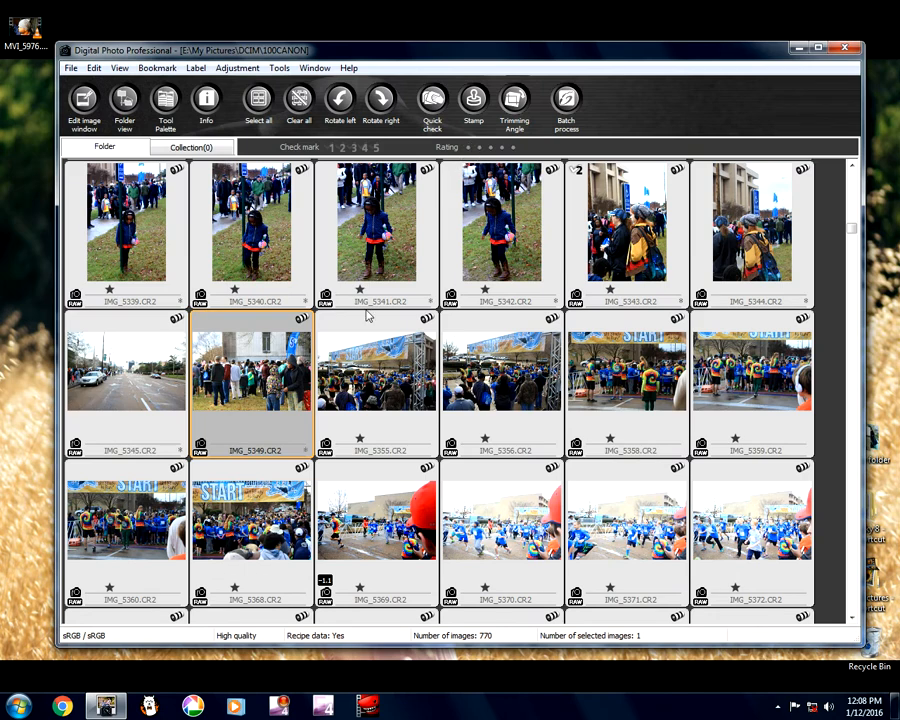
# - Open IMG_5355.CR2 in an edit window, review the start-banner shot, and close the window
pyautogui.click(418, 395)
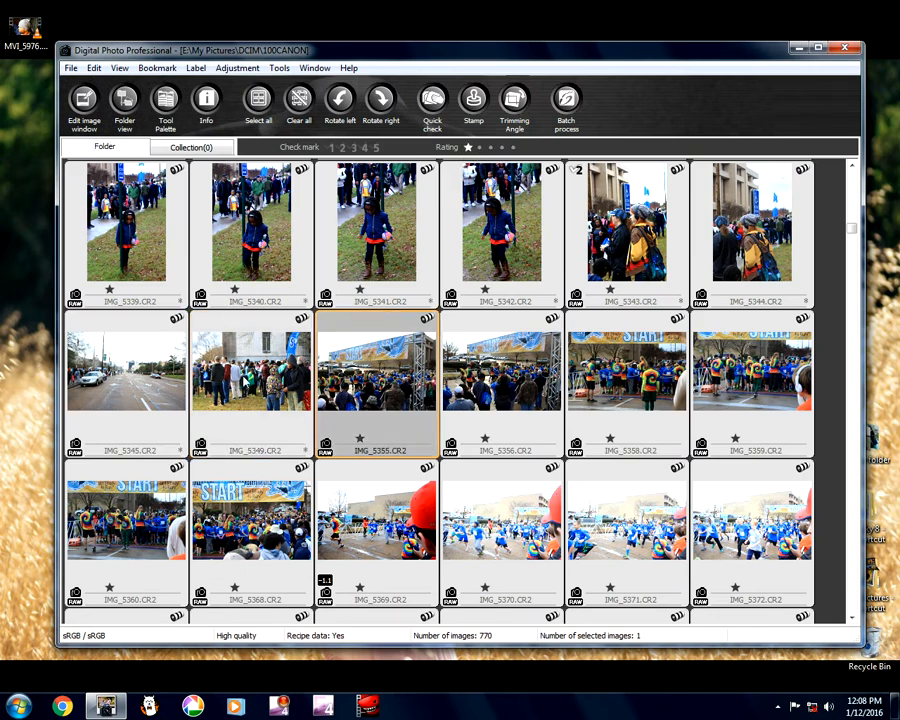
pyautogui.click(250, 375)
pyautogui.doubleClick(398, 399)
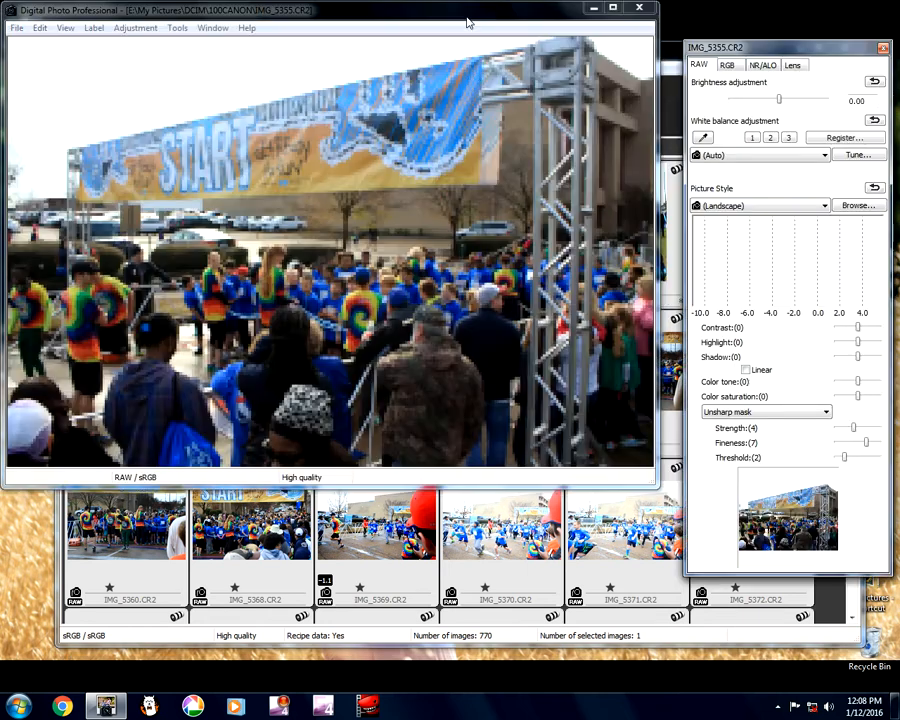
pyautogui.moveTo(468, 22); pyautogui.dragTo(477, 76)
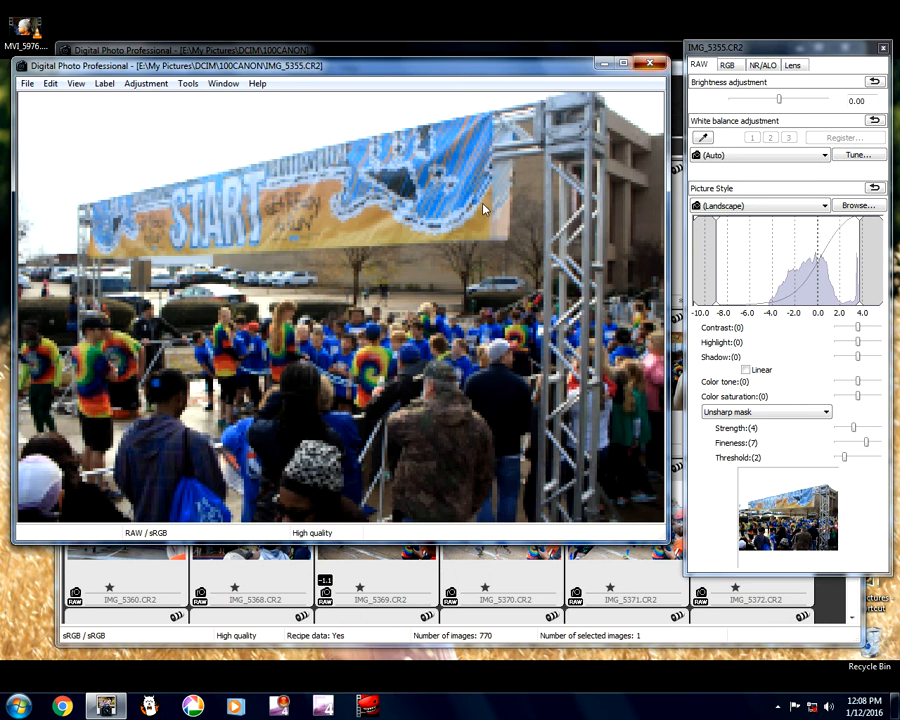
pyautogui.click(649, 63)
# - Open IMG_5349.CR2 in an edit window, check the crowd's focus enlarged, and close the window
pyautogui.doubleClick(251, 367)
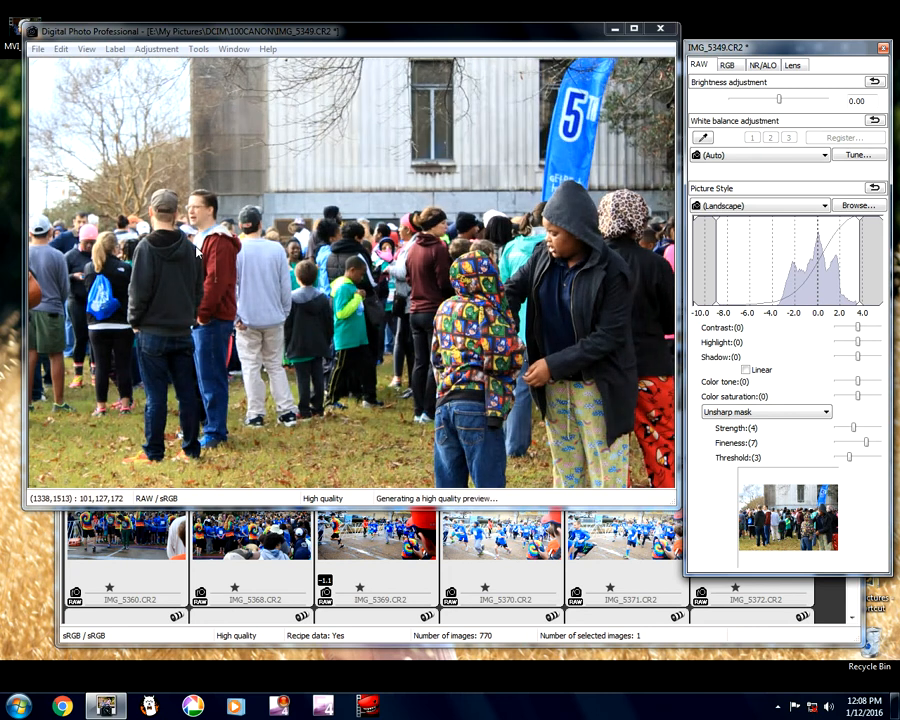
pyautogui.doubleClick(418, 218)
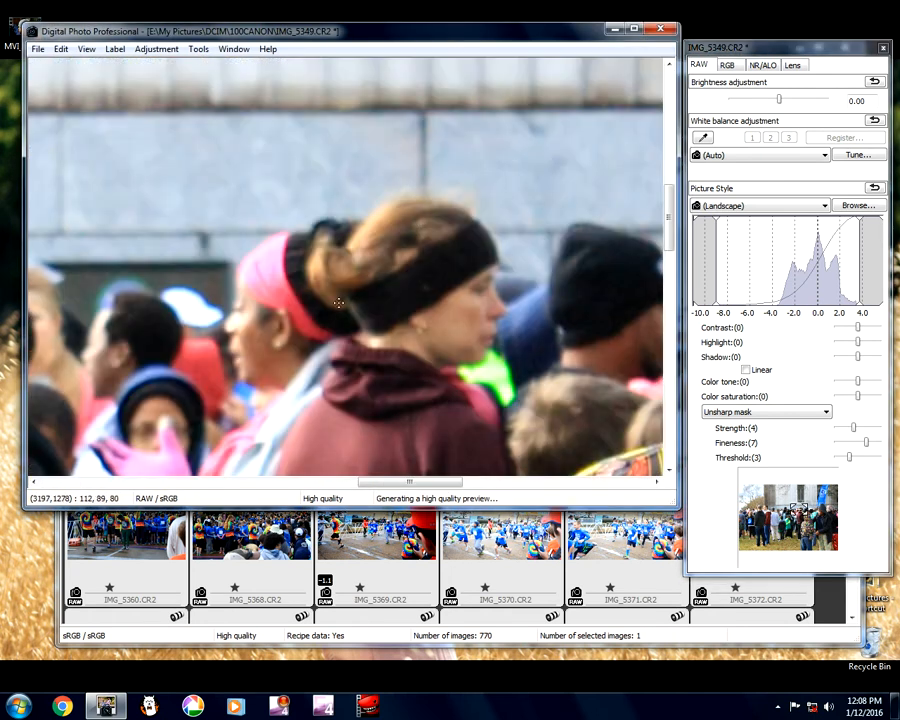
pyautogui.moveTo(302, 336); pyautogui.dragTo(518, 311)
pyautogui.moveTo(384, 162); pyautogui.dragTo(378, 153)
pyautogui.moveTo(322, 295); pyautogui.dragTo(380, 149)
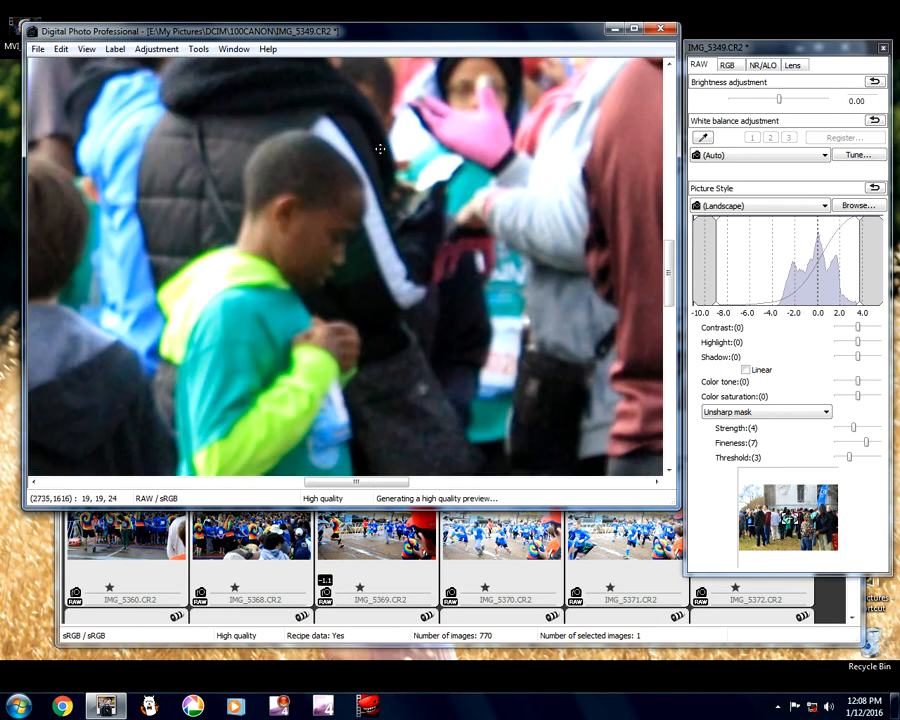
pyautogui.doubleClick(580, 144)
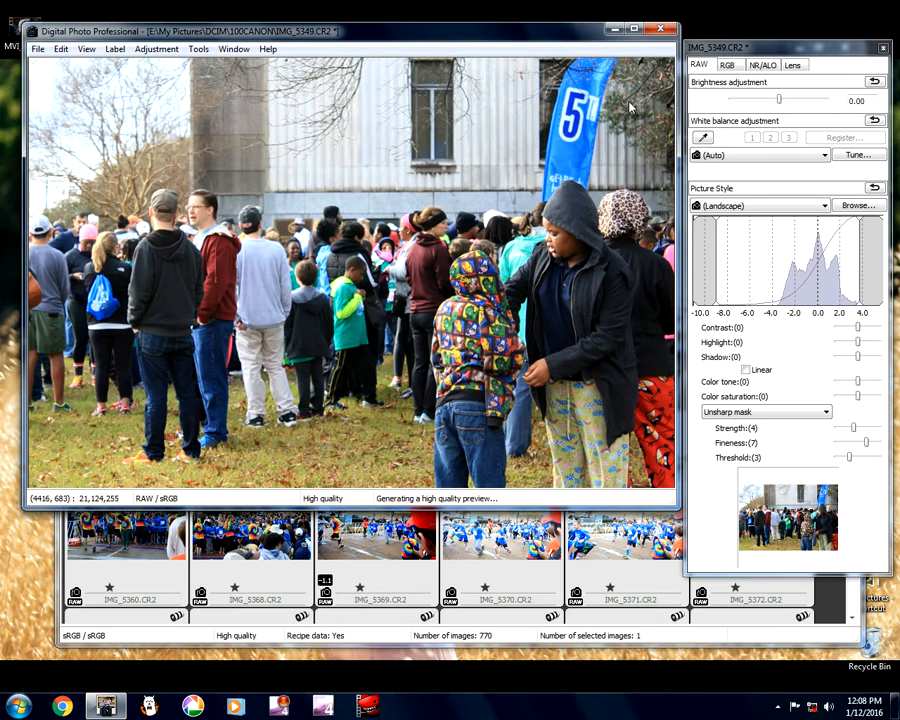
pyautogui.click(660, 28)
# - Review the start-banner shot IMG_5355.CR2 in an edit window, close the window, and remove its rating
pyautogui.click(378, 397)
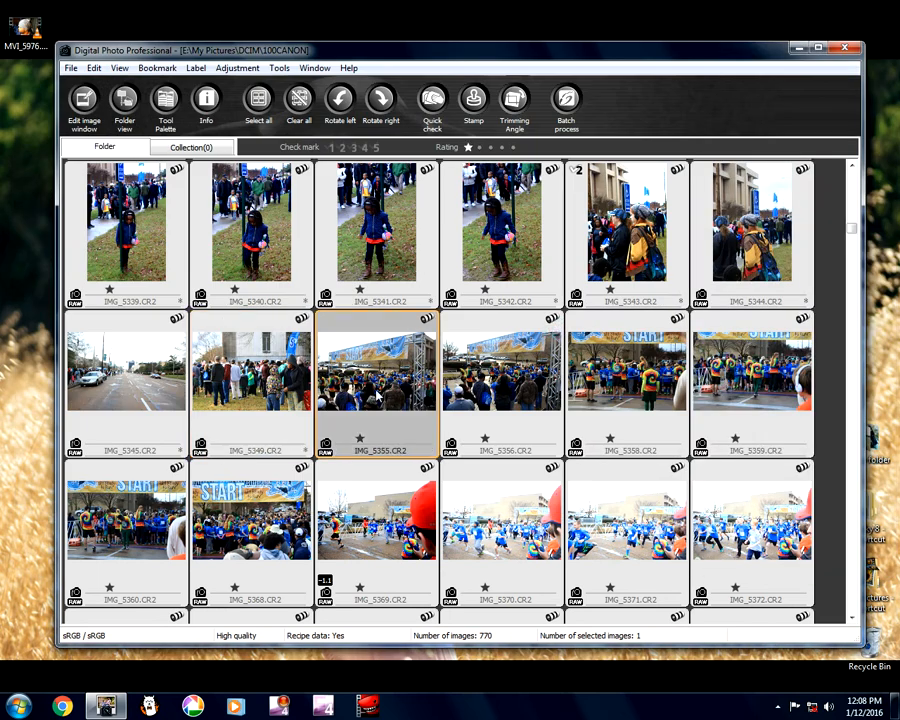
pyautogui.doubleClick(376, 371)
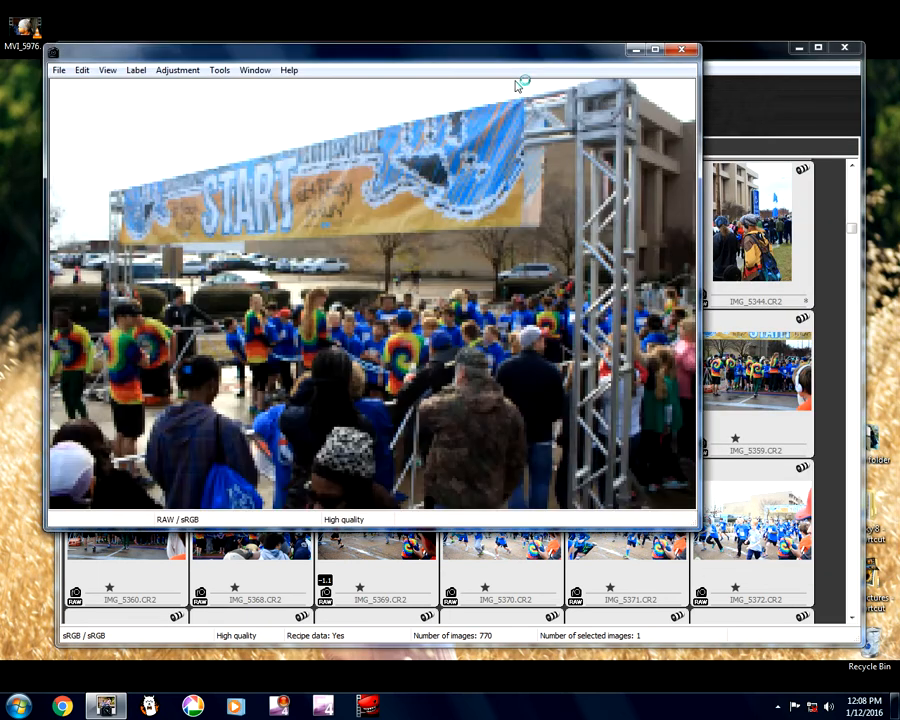
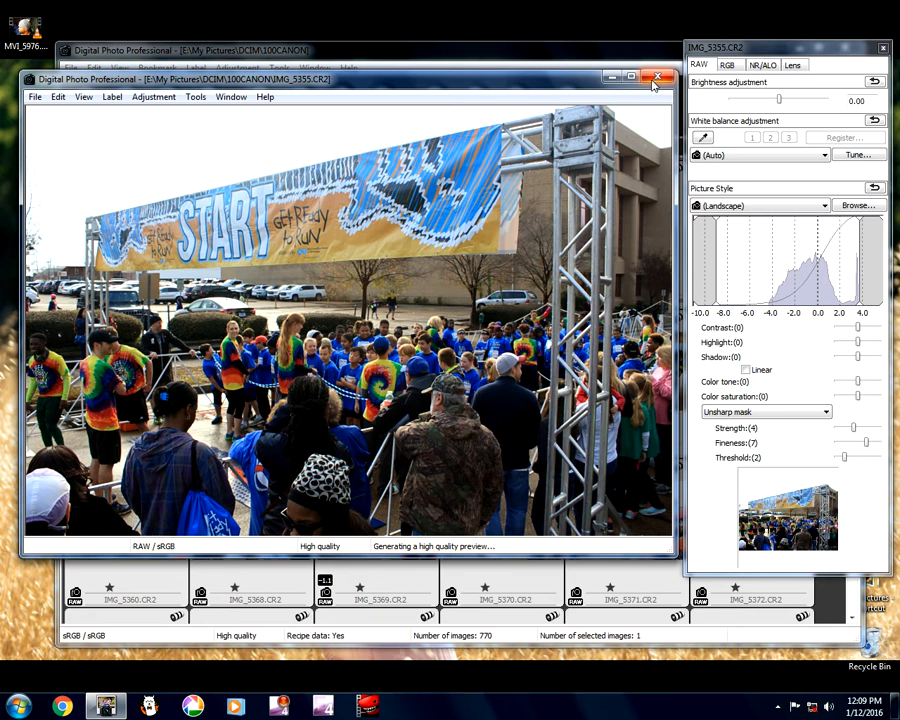
pyautogui.click(656, 80)
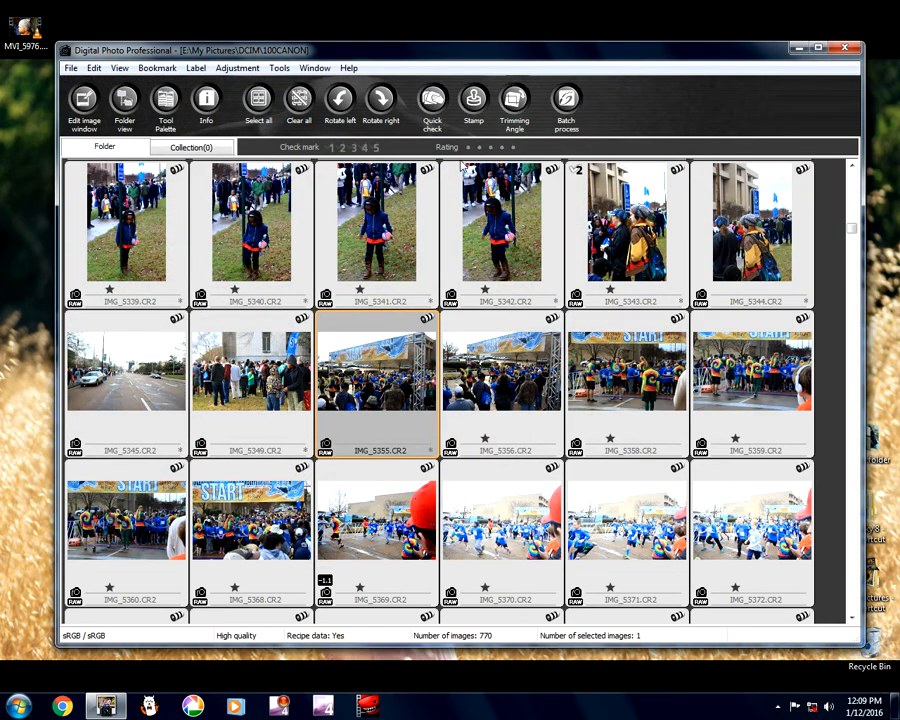
# - Open IMG_5356.CR2 in an edit window, review the wider start-banner shot, and return to the thumbnails
pyautogui.click(503, 416)
pyautogui.doubleClick(503, 416)
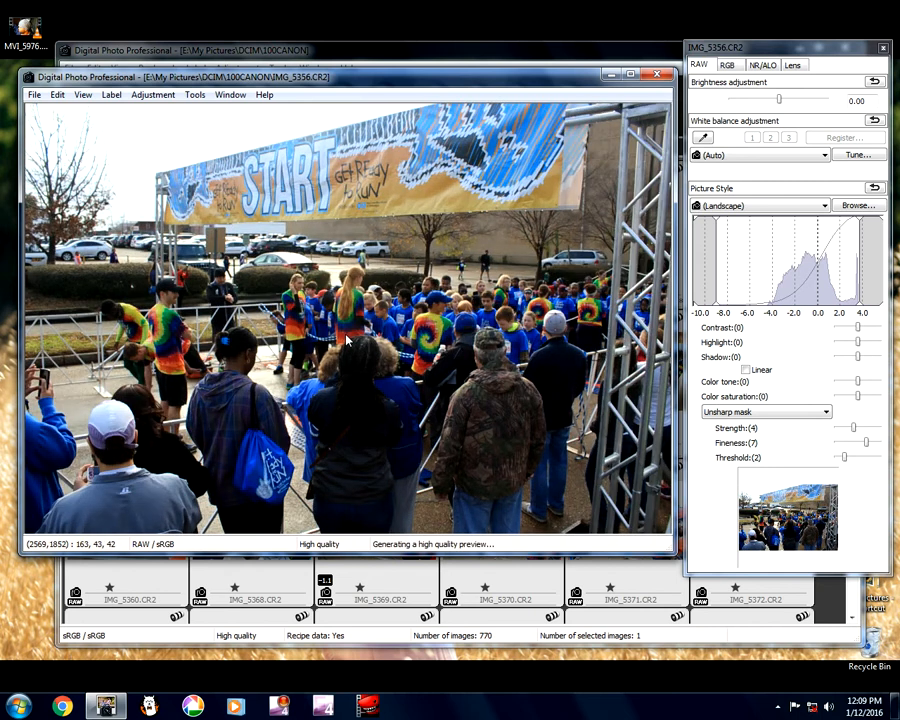
pyautogui.click(658, 76)
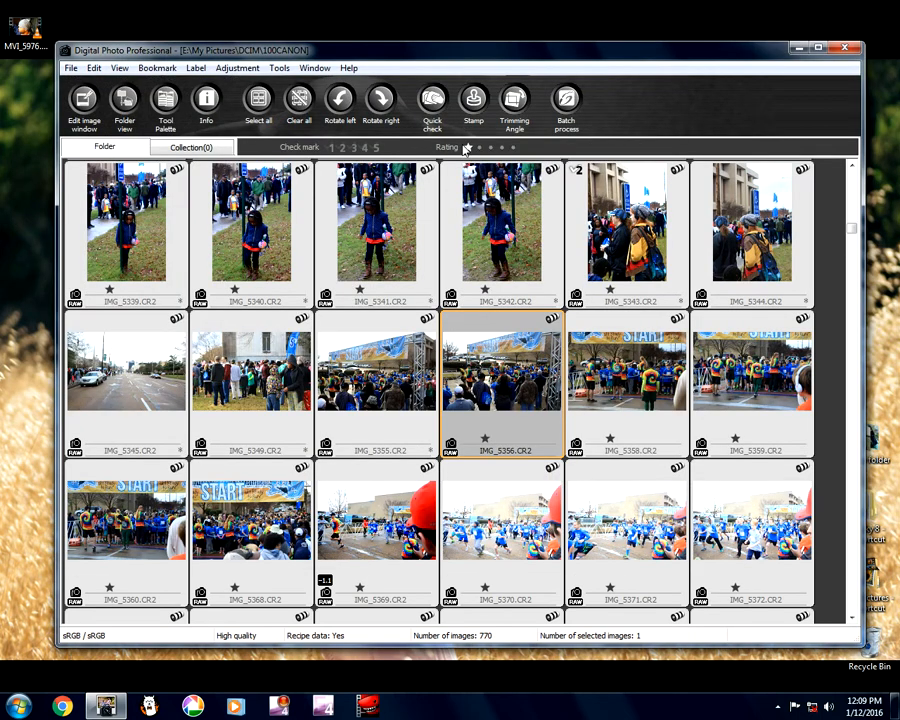
# - Remove the ratings from IMG_5358.CR2, IMG_5359.CR2, IMG_5360.CR2 and IMG_5368.CR2
pyautogui.click(614, 398)
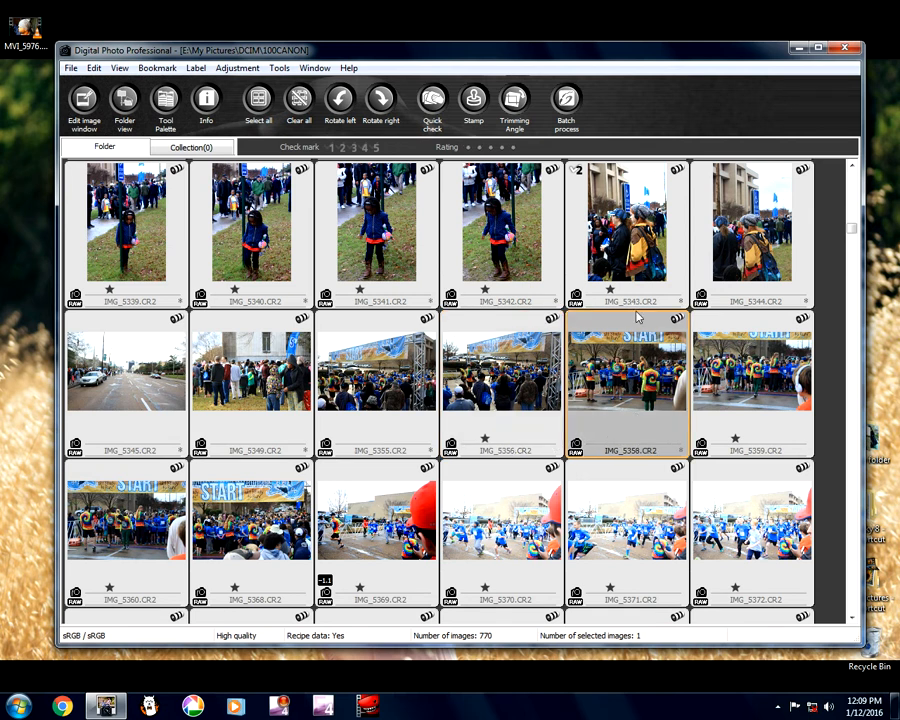
pyautogui.press('Right')
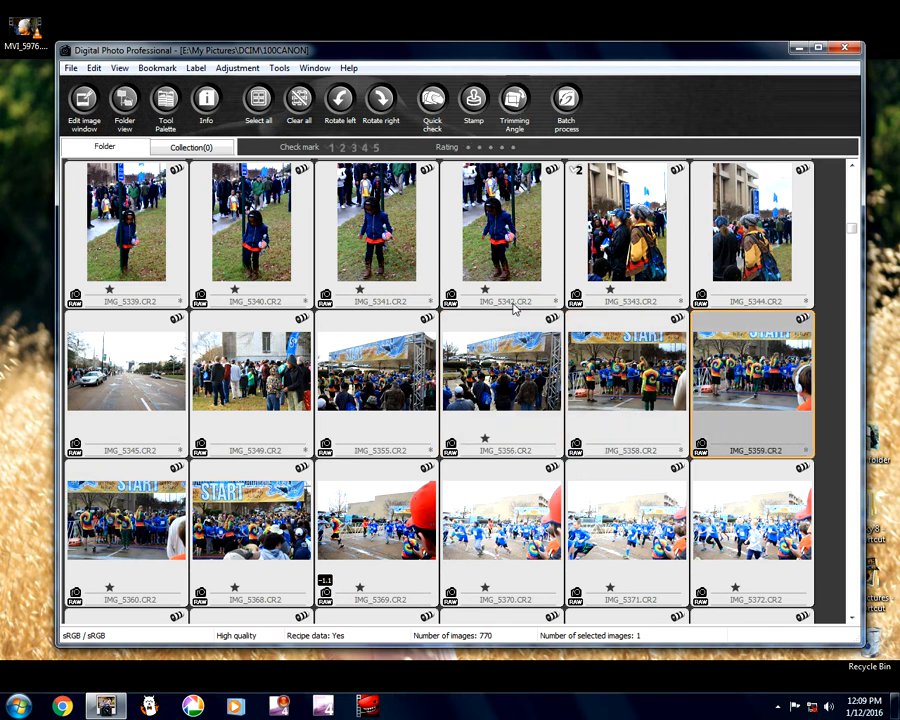
pyautogui.scroll(-1, 520, 305)
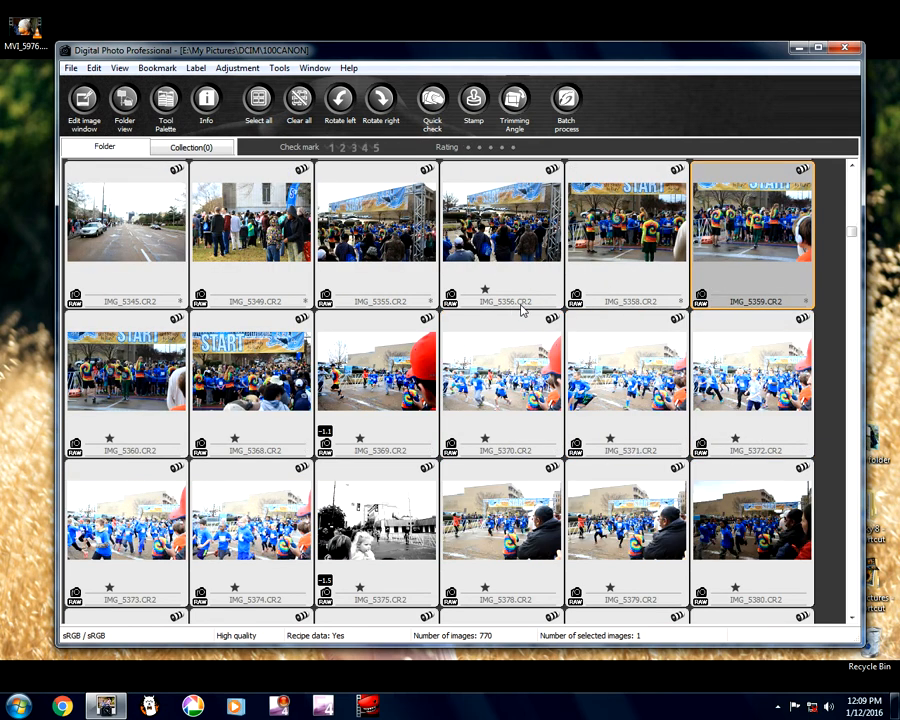
pyautogui.click(120, 400)
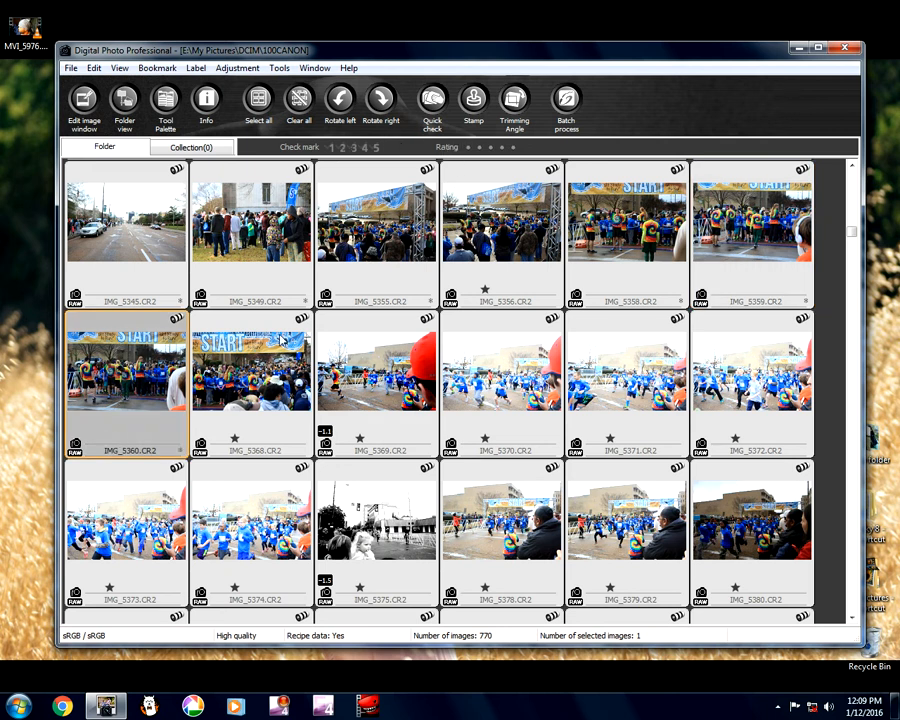
pyautogui.press('Right')
pyautogui.click(469, 148)
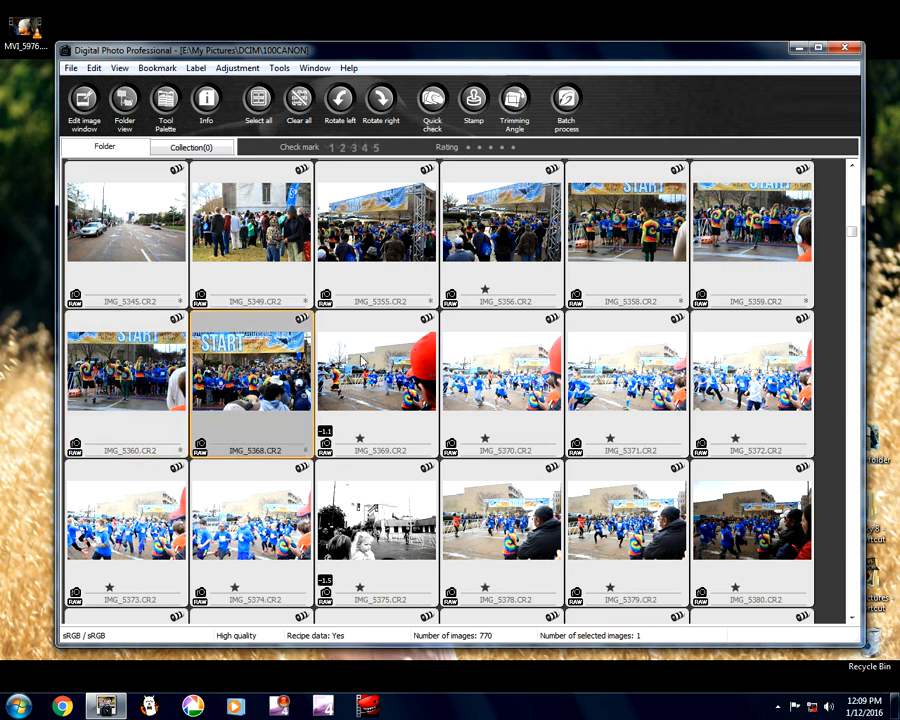
# - Open IMG_5369.CR2 in an edit window, display its AF points to check the focus, and hide them again
pyautogui.scroll(-1, 360, 280)
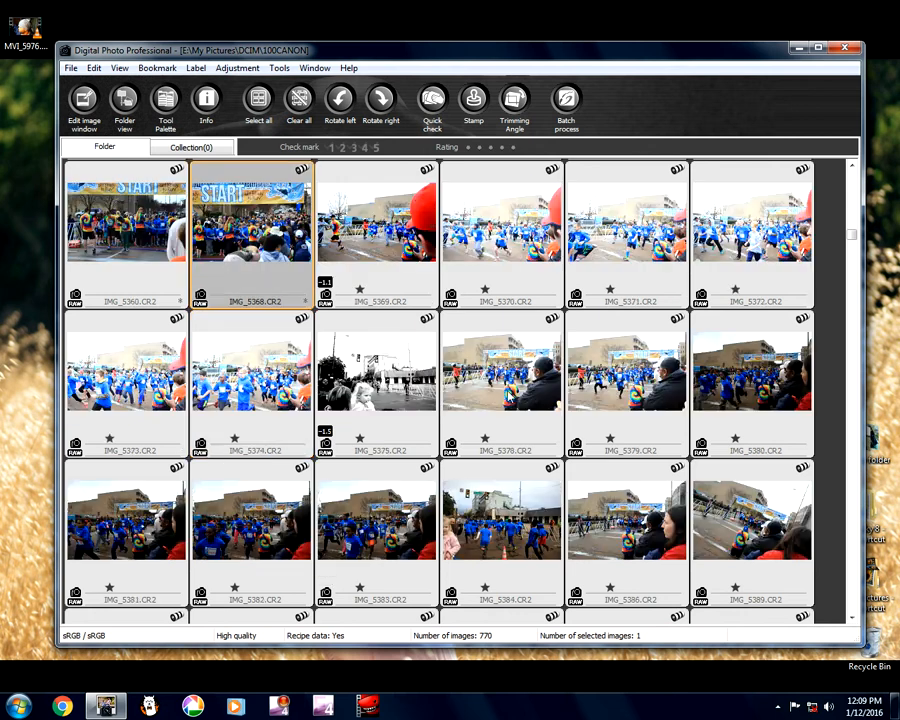
pyautogui.scroll(1, 360, 280)
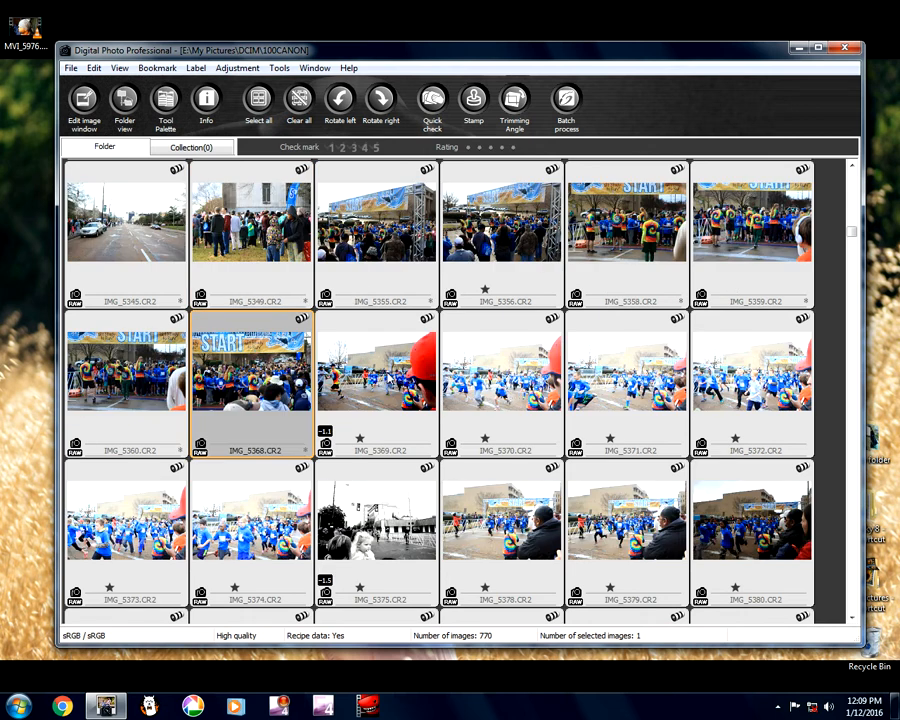
pyautogui.doubleClick(370, 375)
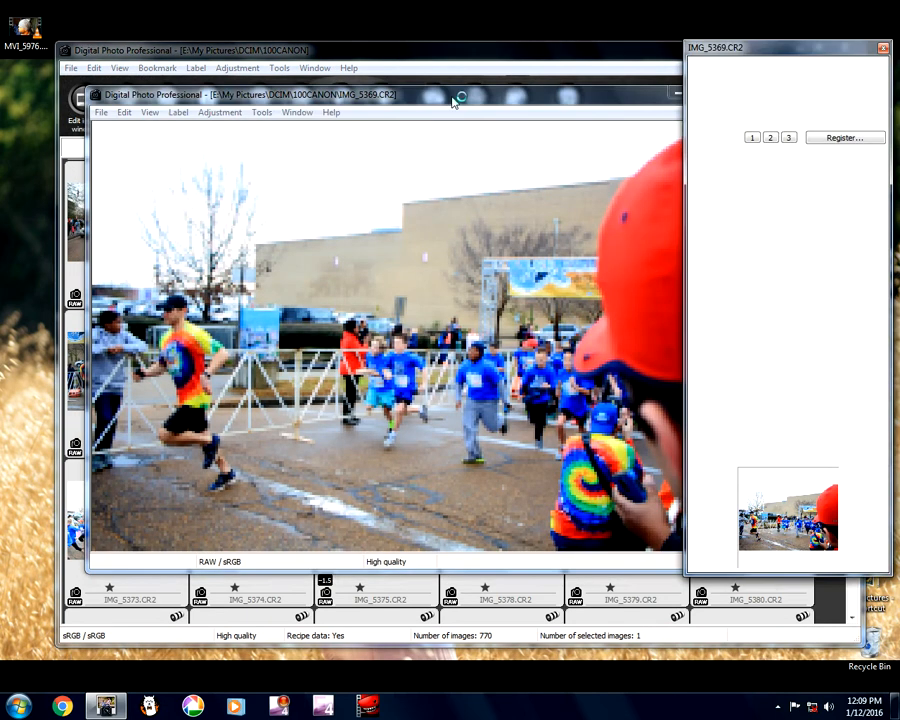
pyautogui.moveTo(453, 100); pyautogui.dragTo(383, 120)
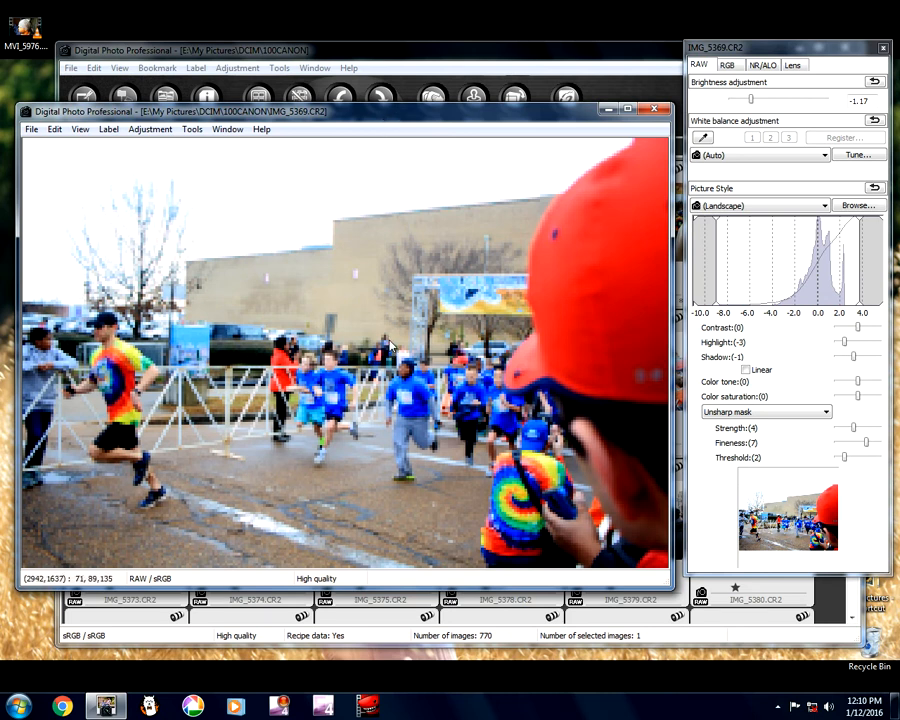
pyautogui.click(80, 129)
pyautogui.click(100, 271)
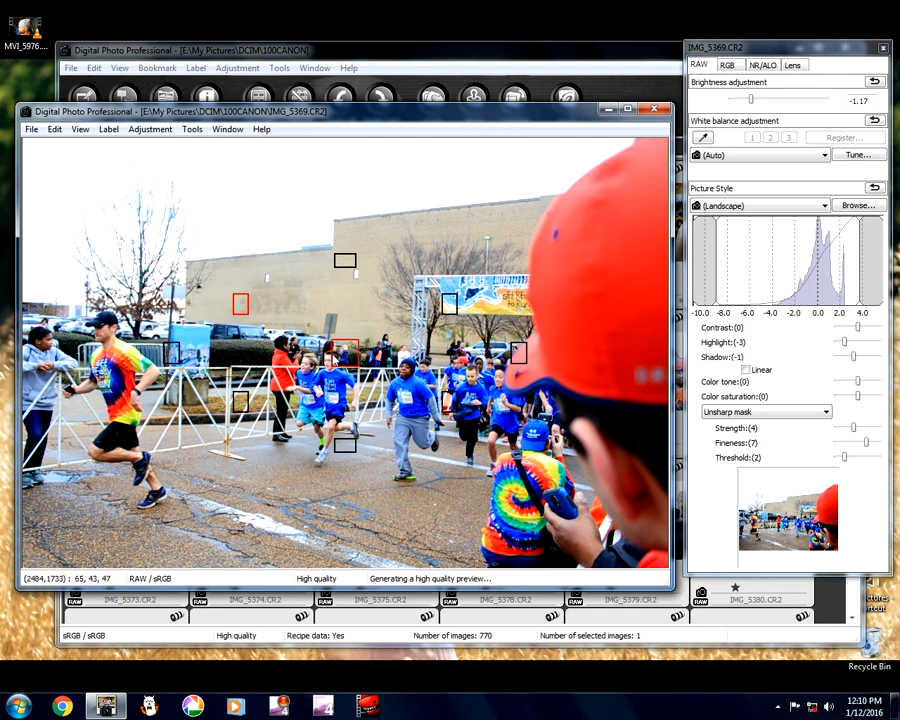
pyautogui.click(78, 129)
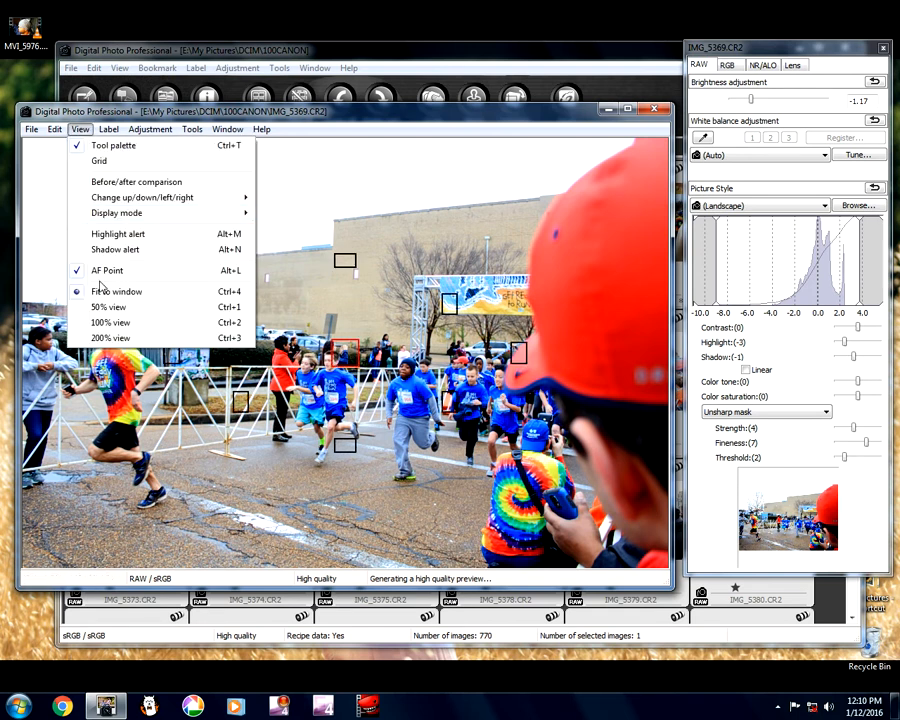
pyautogui.click(72, 269)
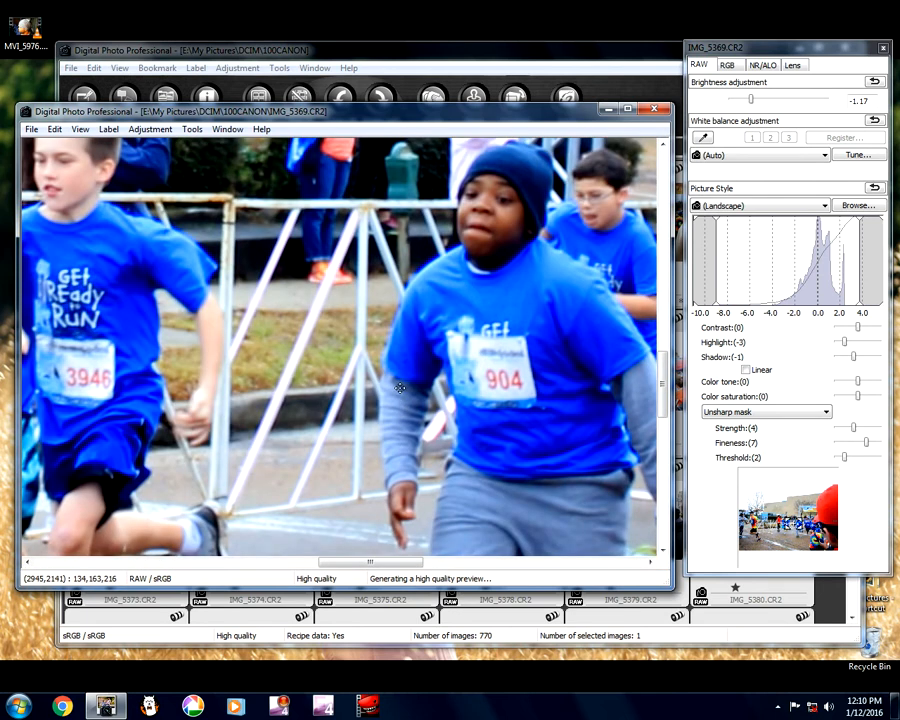
# - Check the focus of IMG_5369.CR2 enlarged on the young runners and on the photographer in the tie-dye shirt
pyautogui.moveTo(399, 390); pyautogui.dragTo(536, 416)
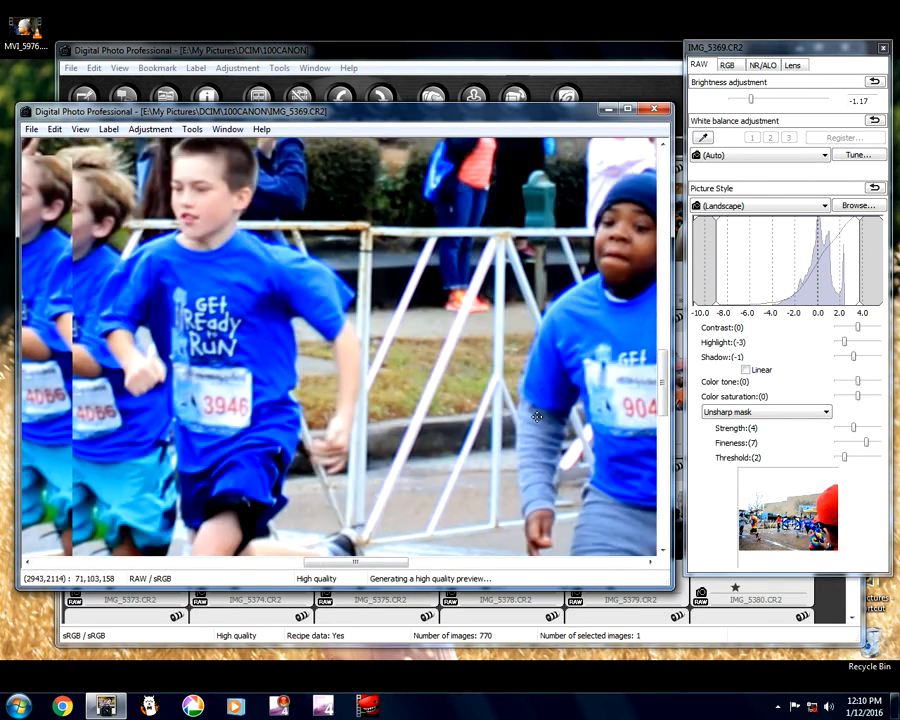
pyautogui.moveTo(386, 350); pyautogui.dragTo(398, 362)
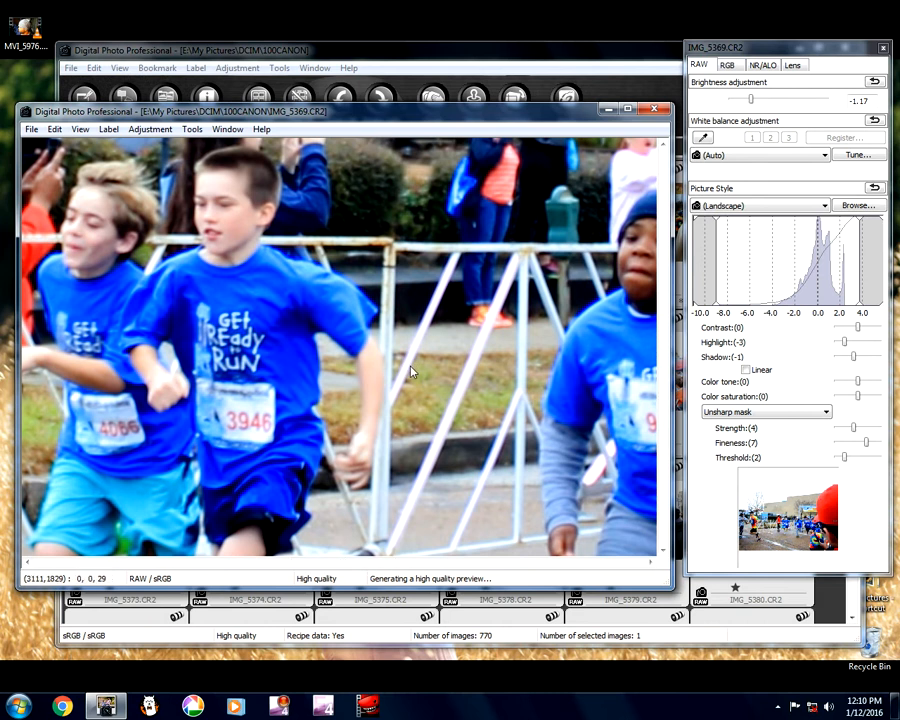
pyautogui.click(399, 362)
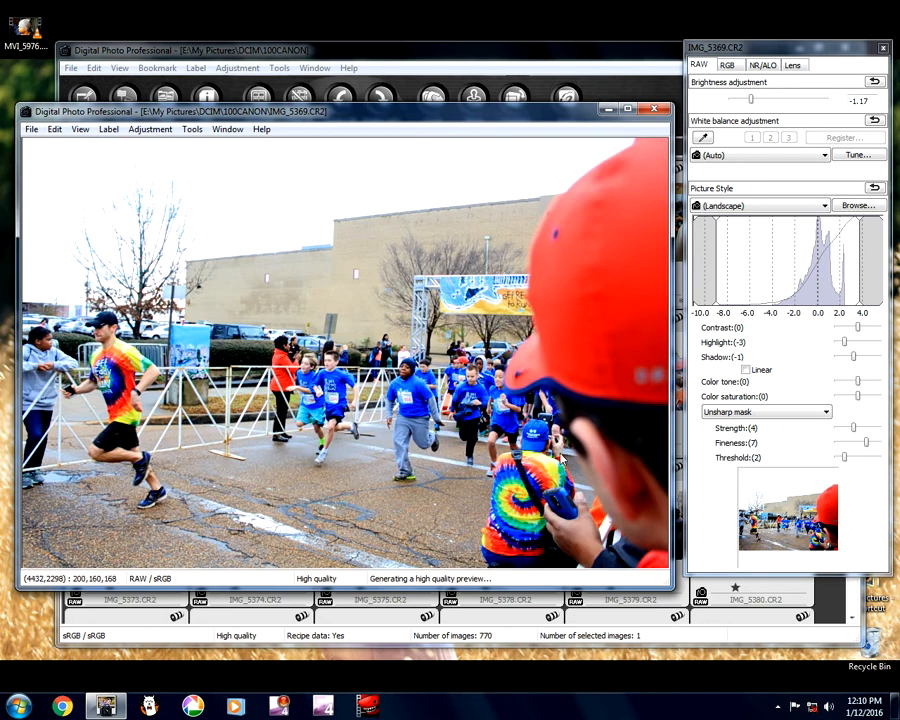
pyautogui.click(551, 456)
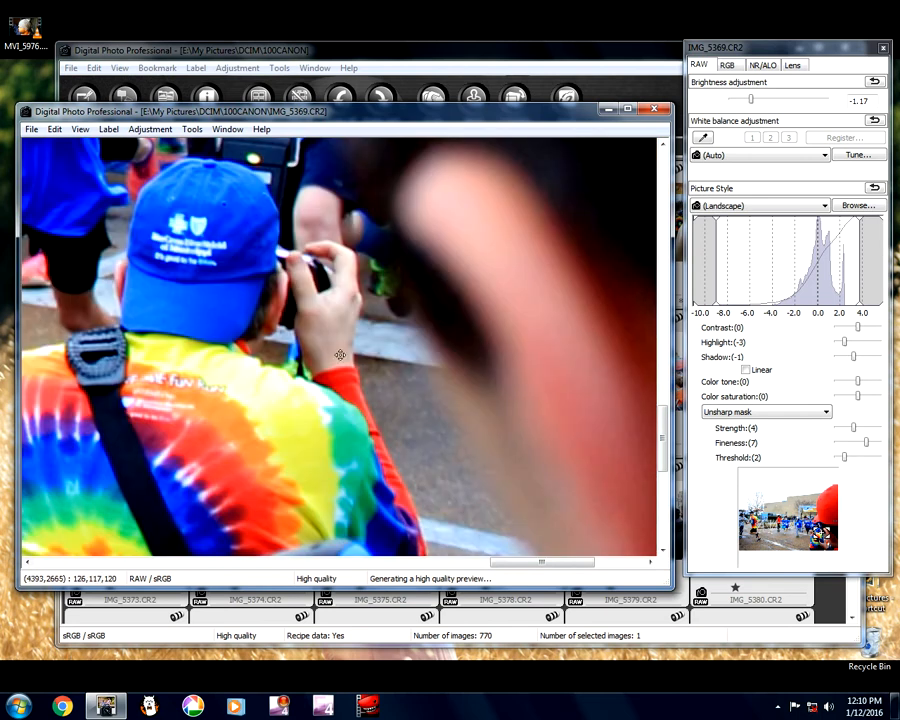
pyautogui.moveTo(332, 328); pyautogui.dragTo(382, 386)
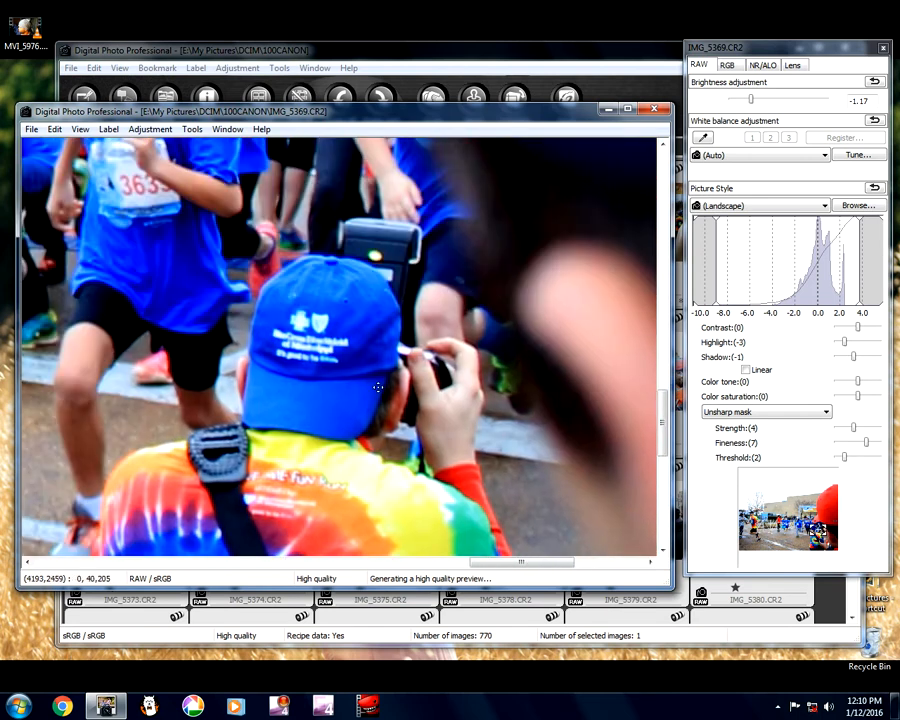
pyautogui.click(398, 300)
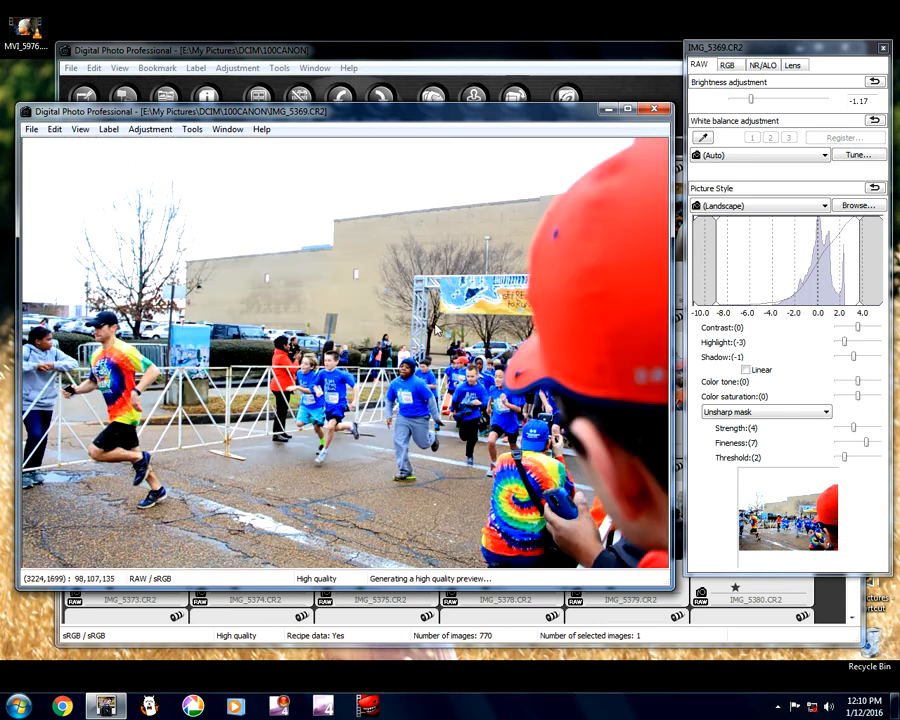
# - View the shooting information of IMG_5369.CR2, read through the exposure and autofocus settings, and close it
pyautogui.click(32, 130)
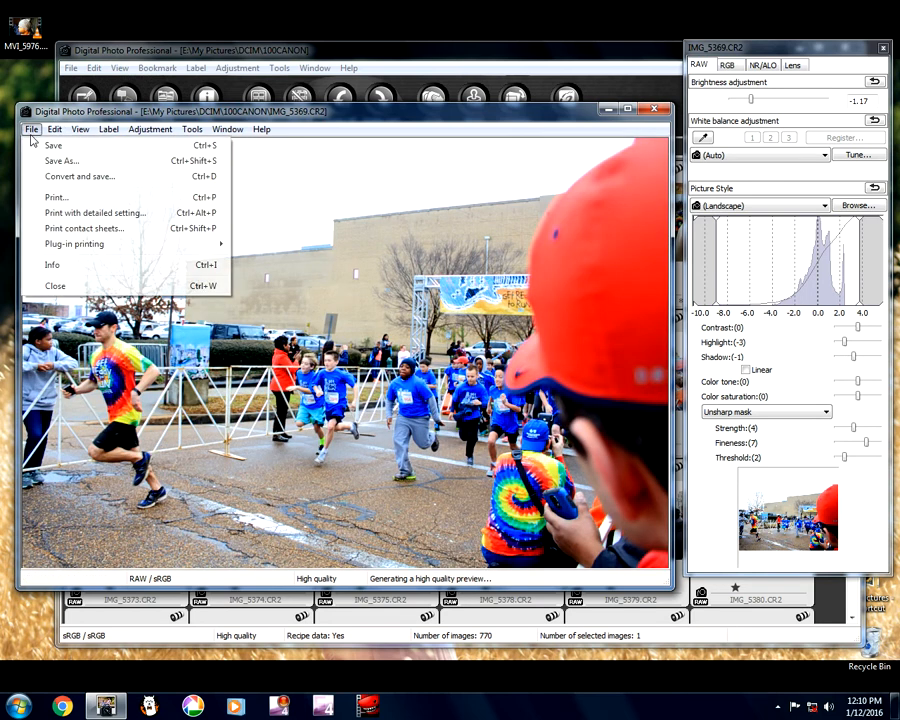
pyautogui.click(422, 114)
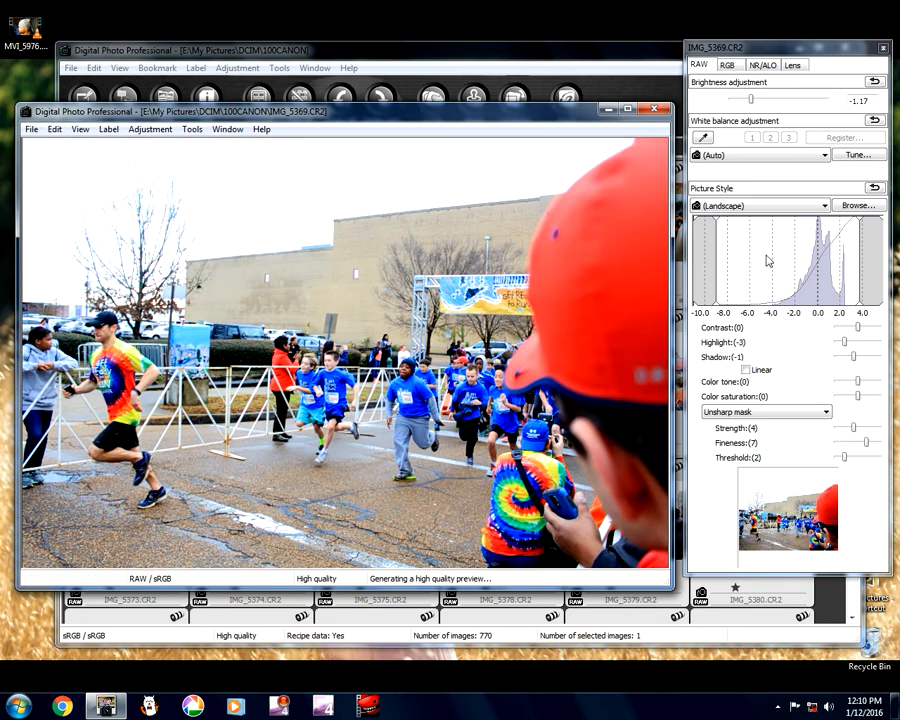
pyautogui.click(32, 130)
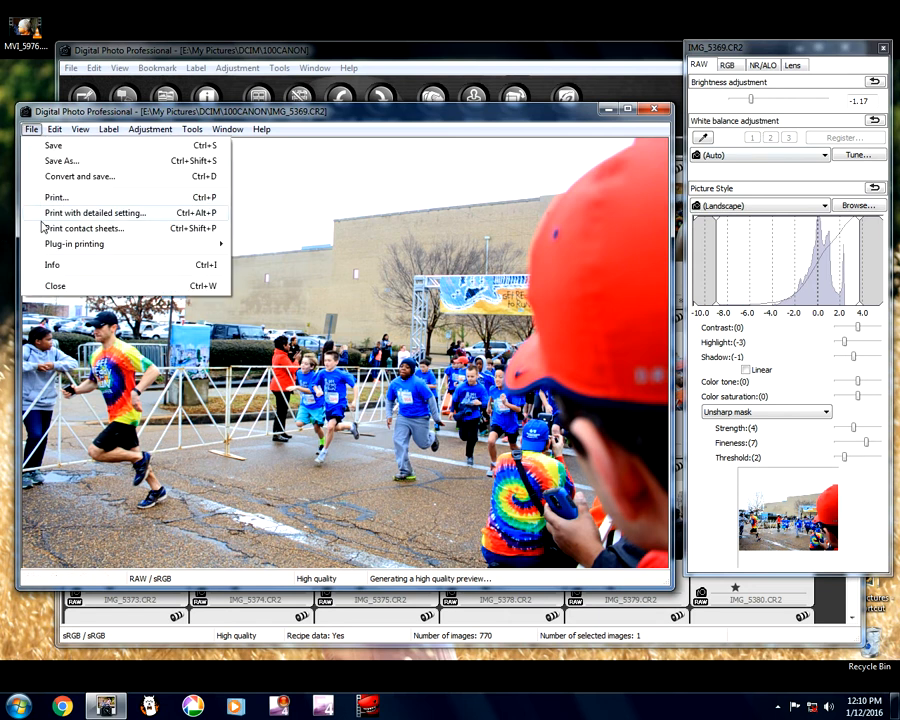
pyautogui.click(51, 264)
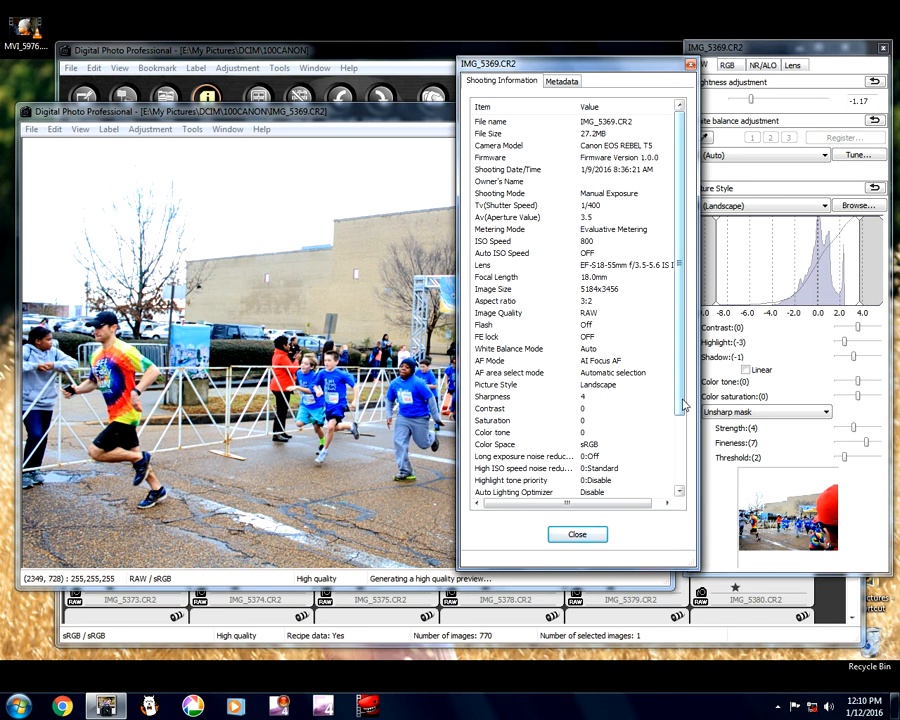
pyautogui.scroll(-3, 678, 460)
pyautogui.click(576, 535)
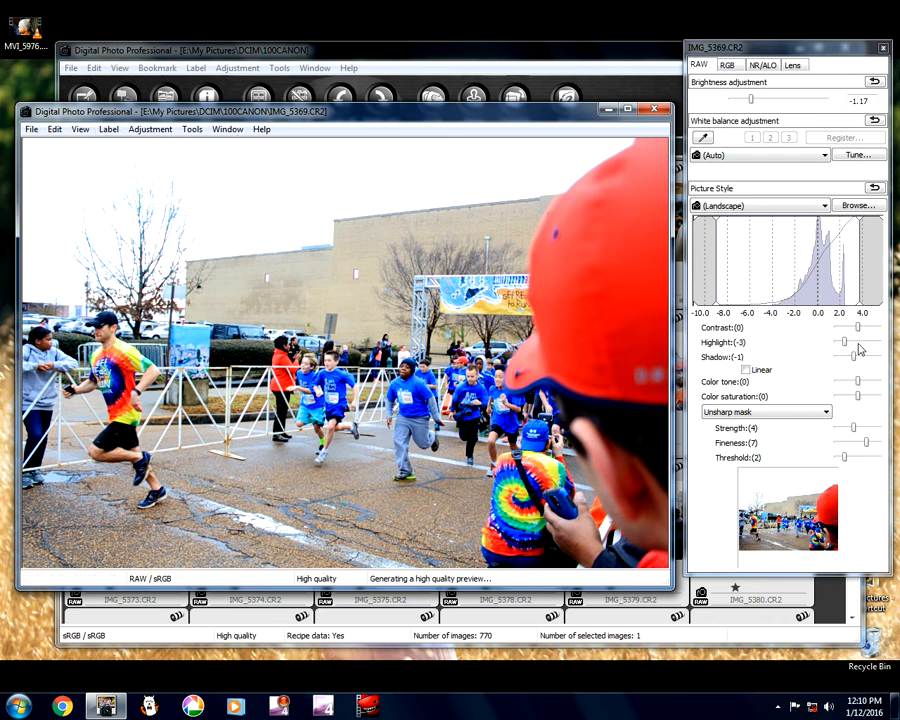
# - Check the RGB adjustments of IMG_5369.CR2, and reset its RAW brightness to 0.00 and its highlight and shadow to 0
pyautogui.click(729, 65)
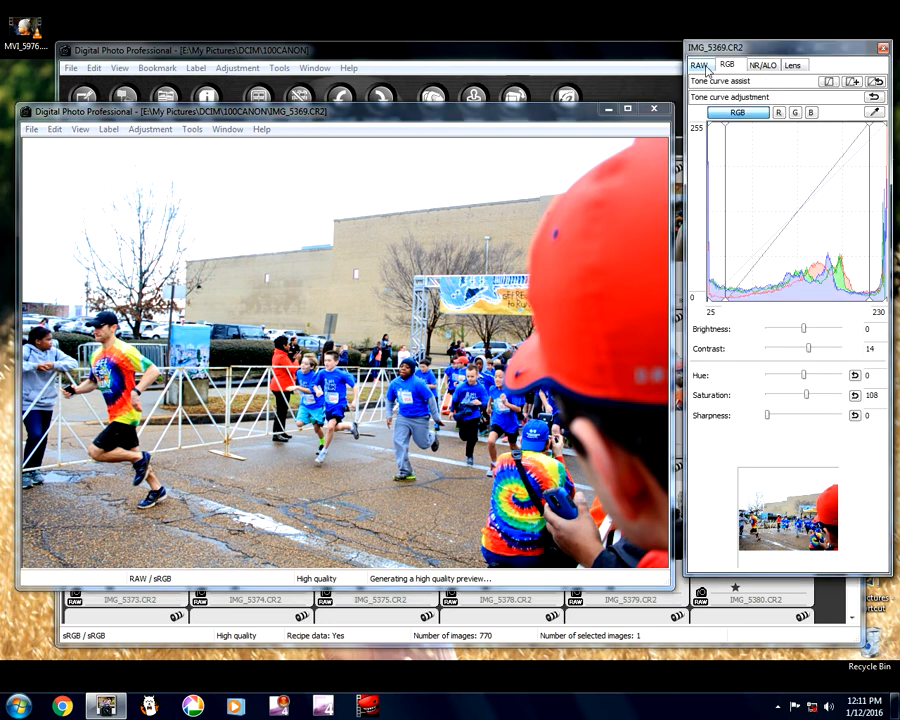
pyautogui.click(706, 67)
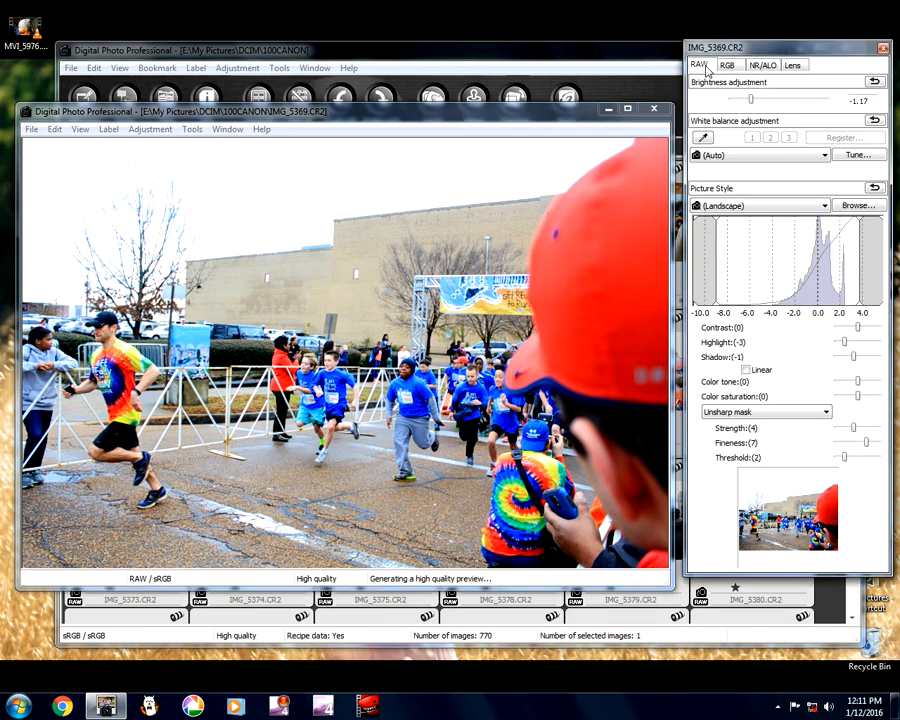
pyautogui.click(873, 83)
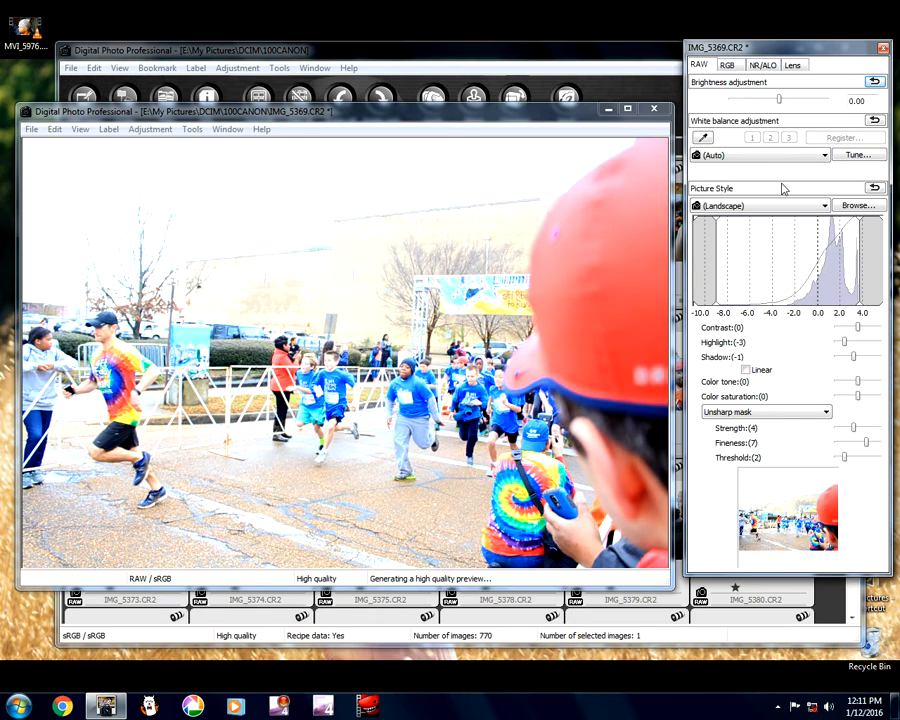
pyautogui.click(856, 343)
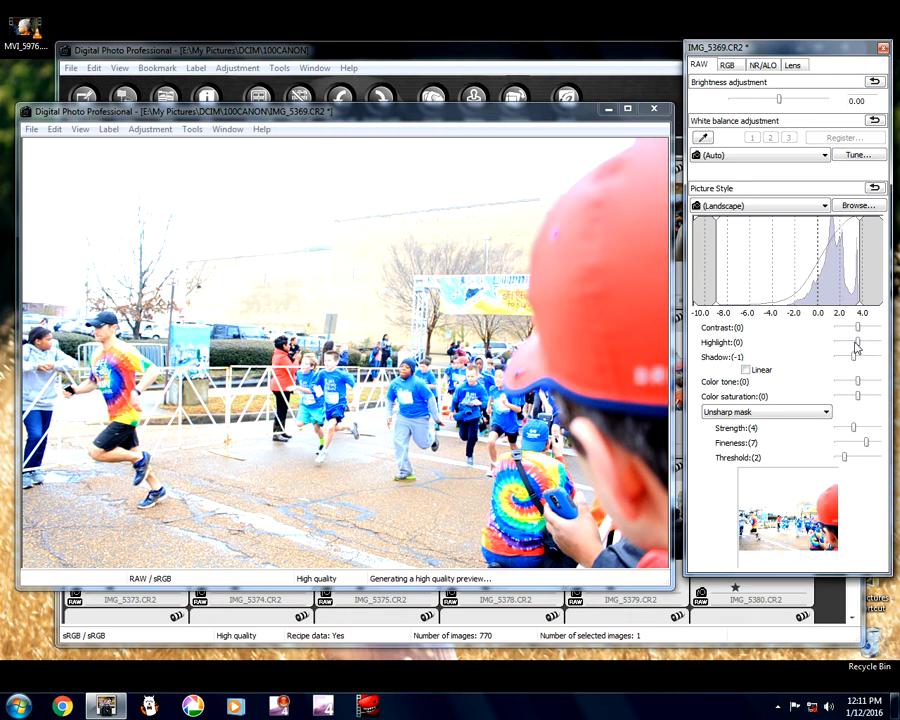
pyautogui.click(860, 357)
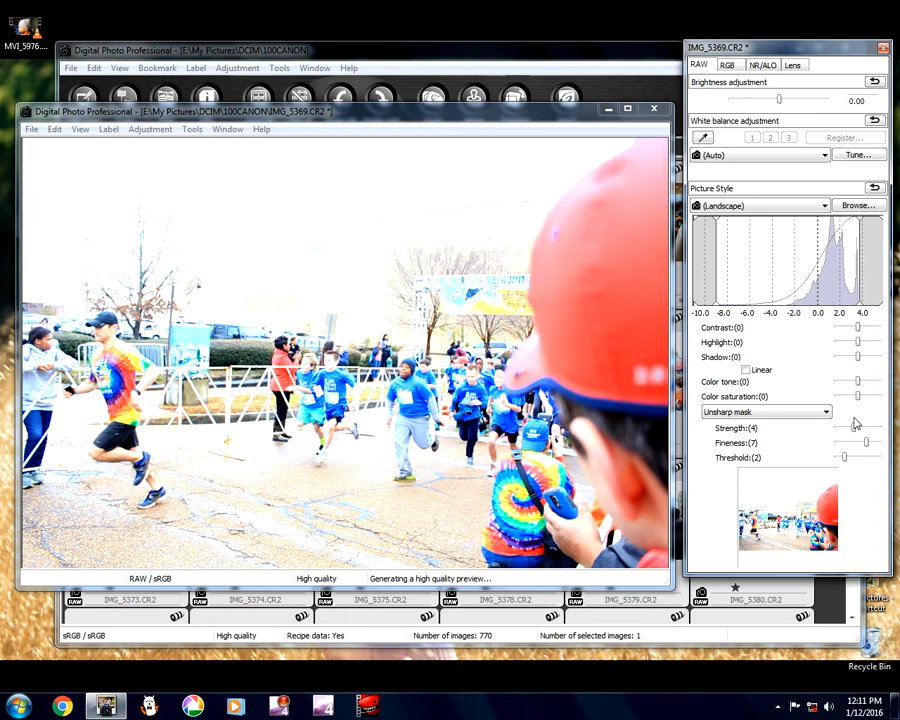
# - Reset the saturation of IMG_5369.CR2 to its default of 100 and set its RGB contrast to -2
pyautogui.click(727, 65)
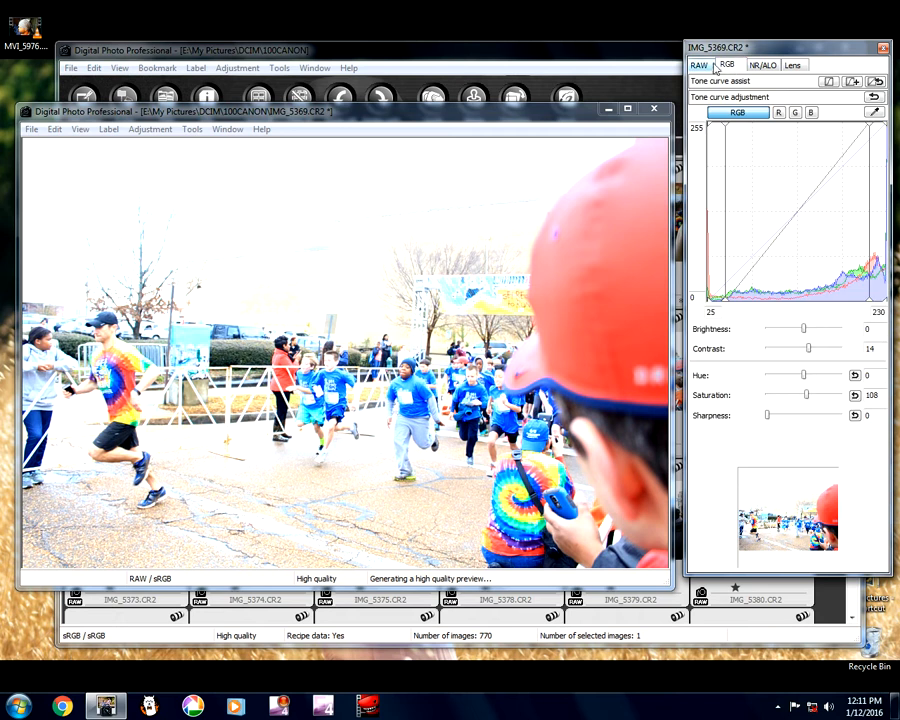
pyautogui.click(855, 396)
pyautogui.moveTo(807, 348); pyautogui.dragTo(802, 354)
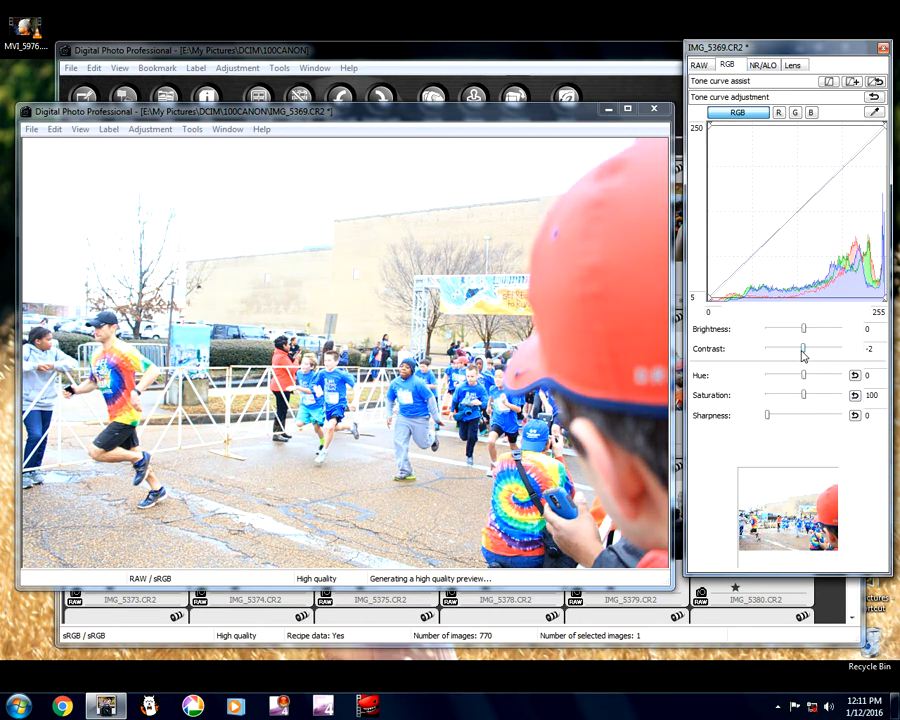
# - Set the RAW brightness adjustment of IMG_5369.CR2 to -1.33 and close its edit window
pyautogui.click(699, 65)
pyautogui.moveTo(735, 103); pyautogui.dragTo(748, 107)
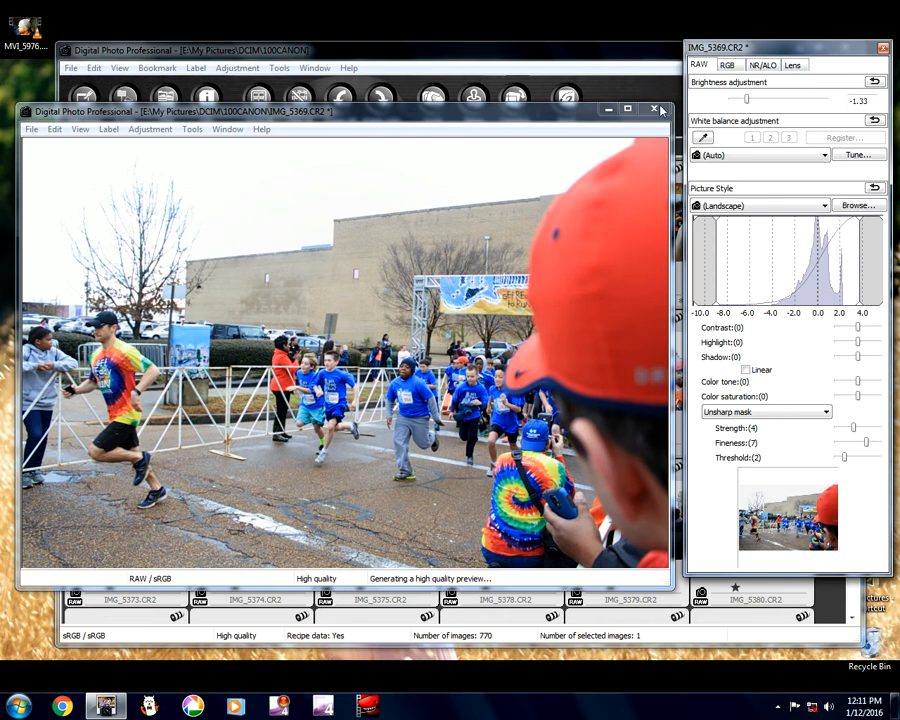
pyautogui.click(656, 108)
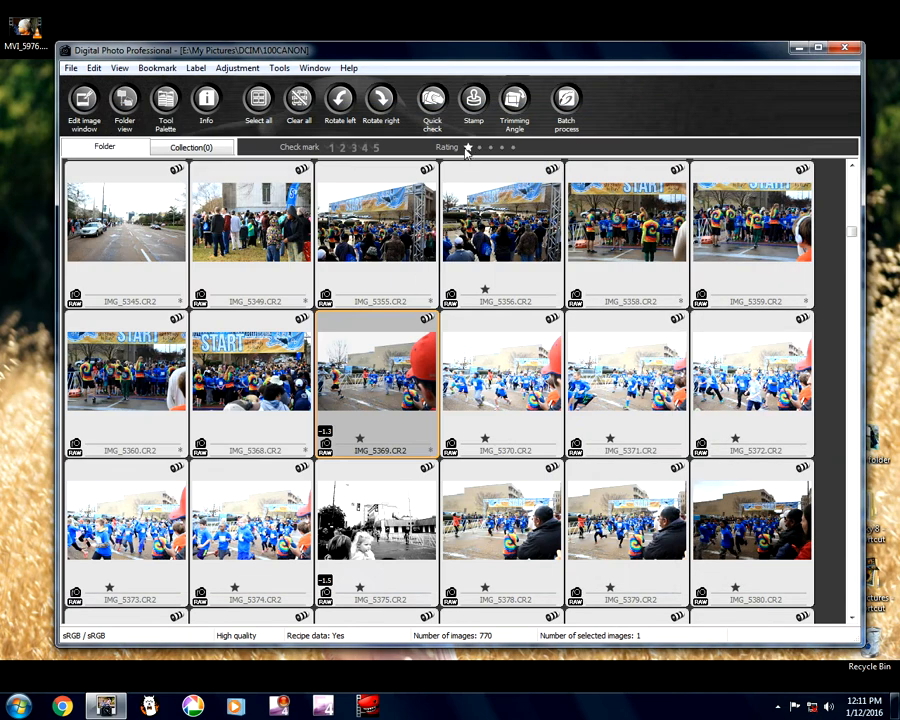
# - Open IMG_5370.CR2 for editing and review its shooting information
pyautogui.doubleClick(507, 372)
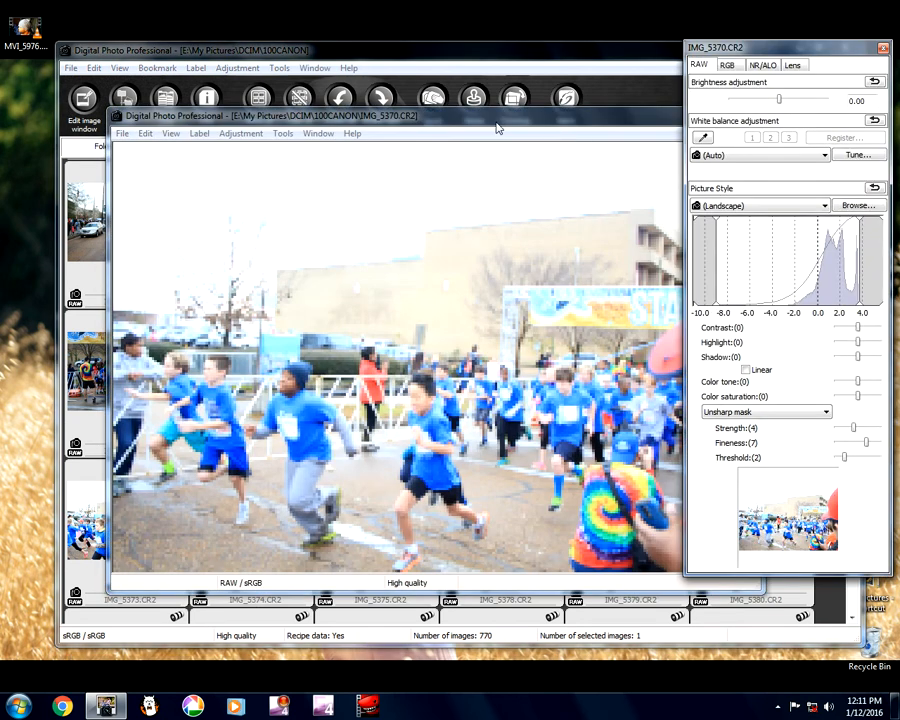
pyautogui.moveTo(498, 128); pyautogui.dragTo(441, 124)
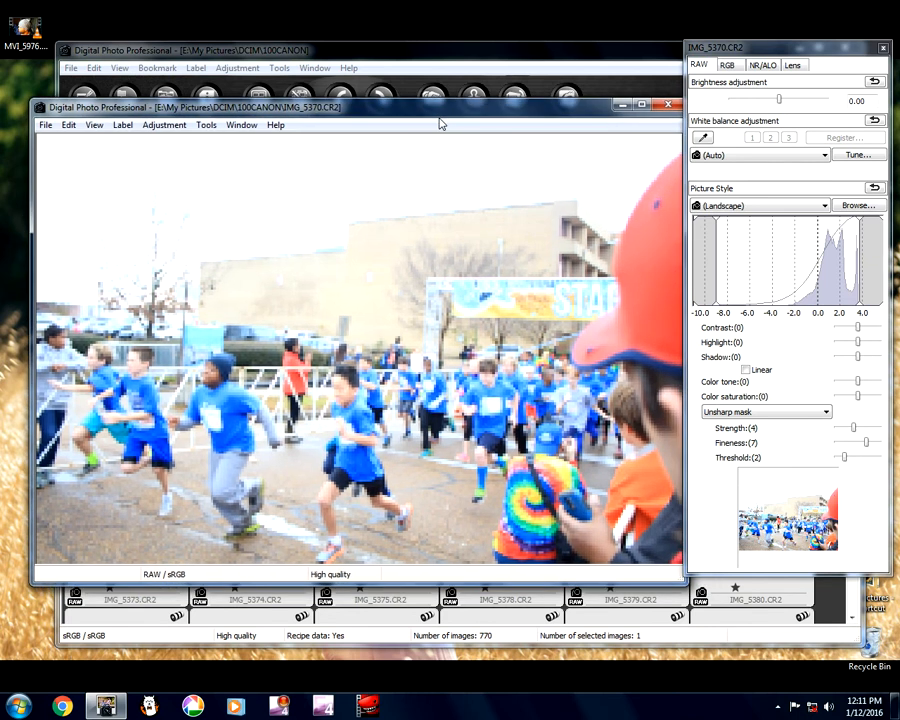
pyautogui.click(45, 125)
pyautogui.click(68, 261)
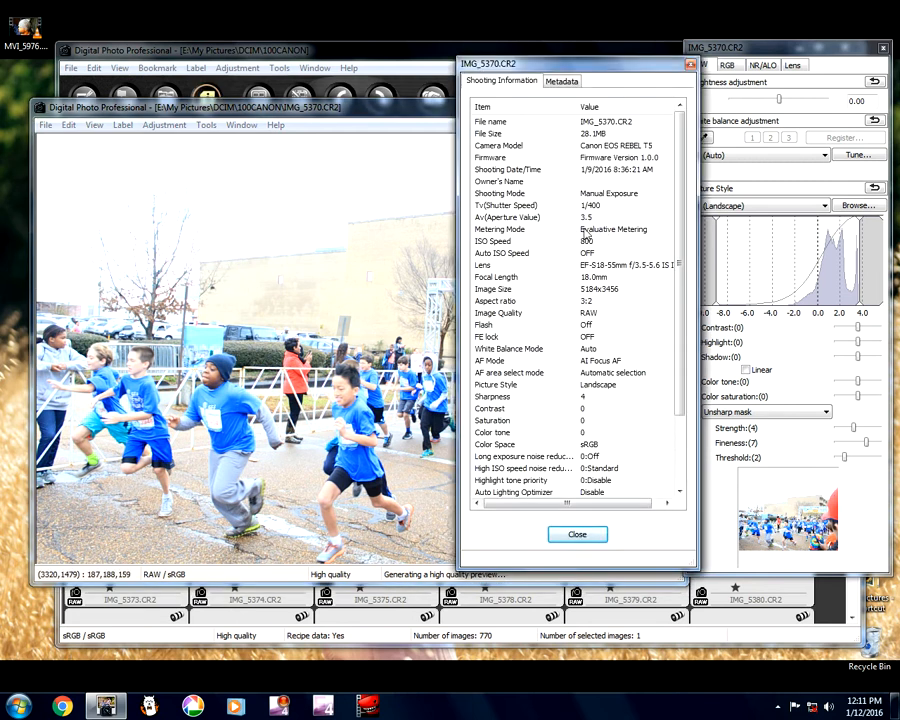
pyautogui.click(577, 537)
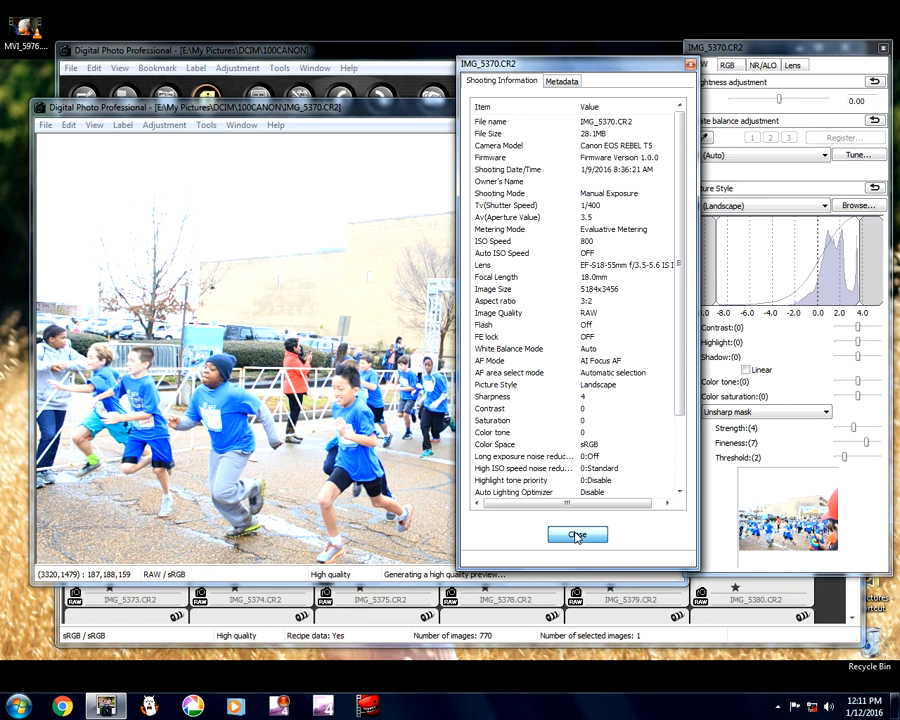
# - Show the AF points over IMG_5370.CR2 to check where the camera focused, and hide them again
pyautogui.click(94, 125)
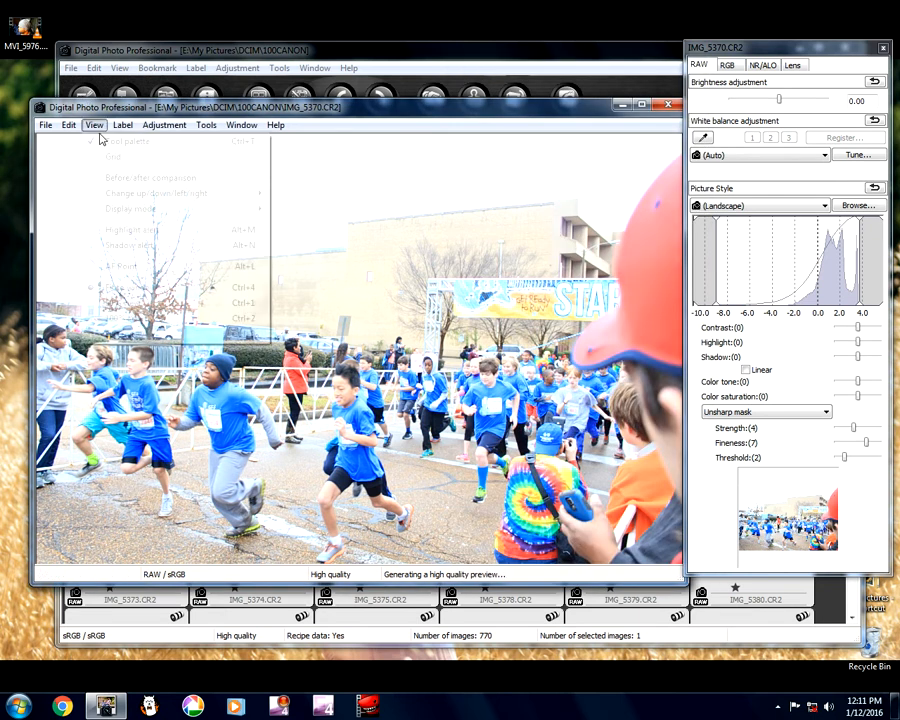
pyautogui.click(117, 267)
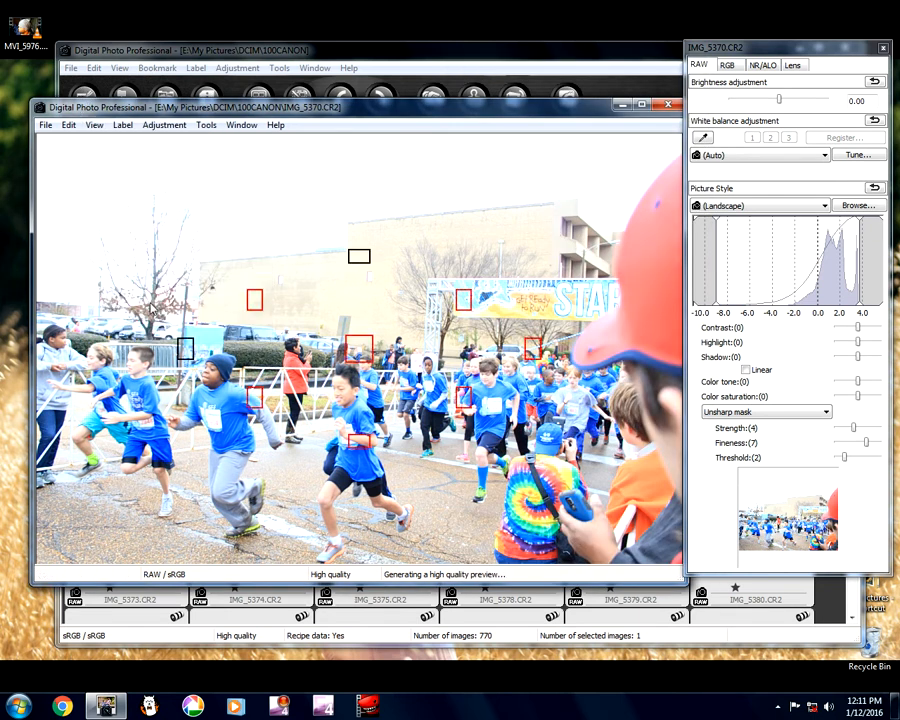
pyautogui.click(94, 125)
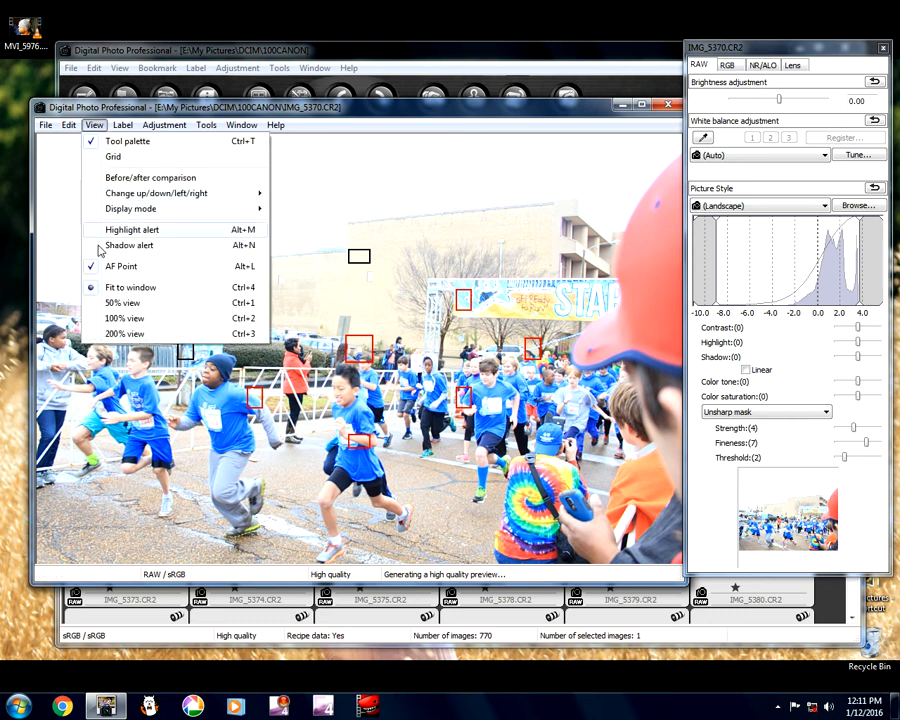
pyautogui.click(141, 265)
# - Set the RAW brightness adjustment of IMG_5370.CR2 to -1.50 and the highlight value to 2
pyautogui.moveTo(746, 103); pyautogui.dragTo(741, 103)
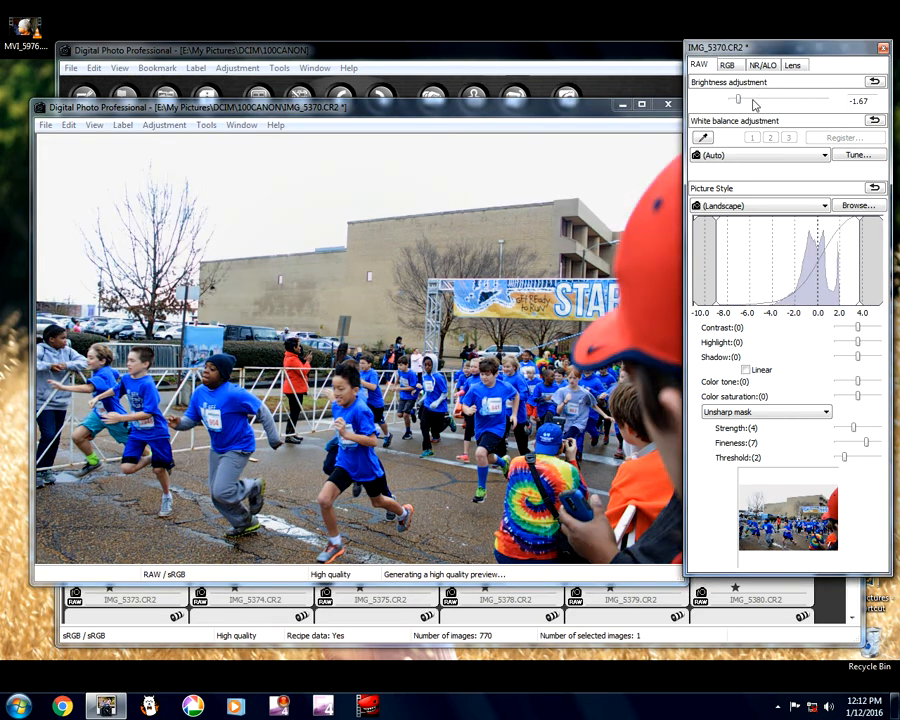
pyautogui.click(752, 102)
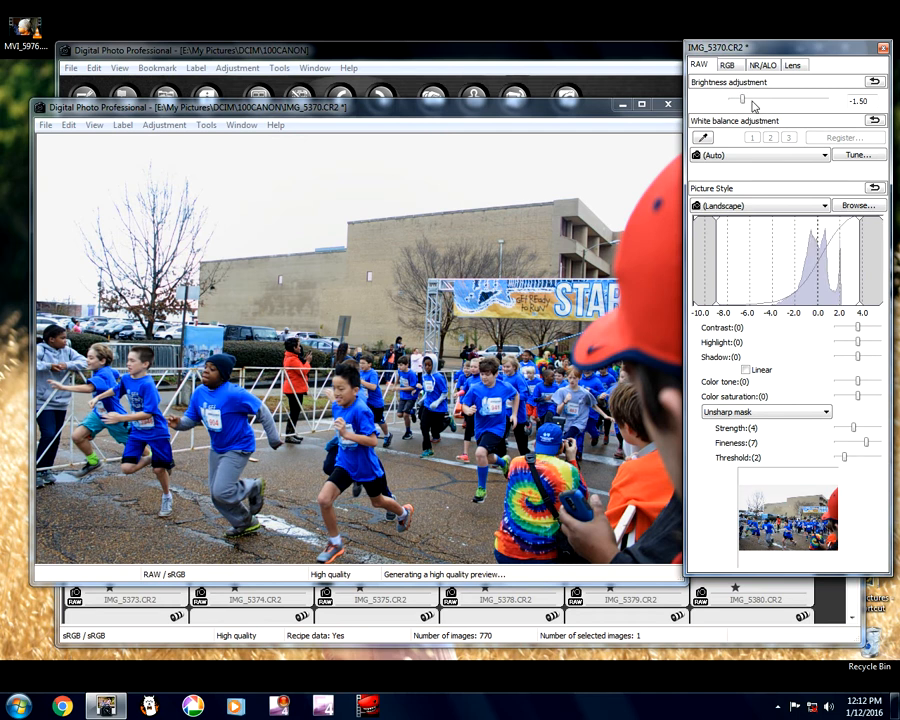
pyautogui.moveTo(855, 340); pyautogui.dragTo(880, 342)
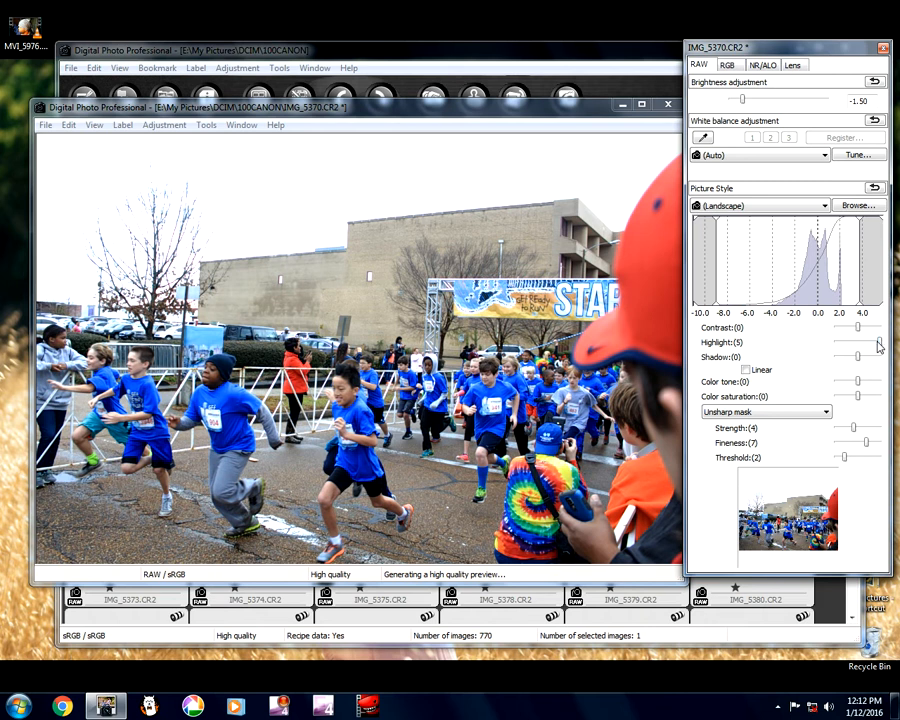
pyautogui.moveTo(878, 342); pyautogui.dragTo(865, 343)
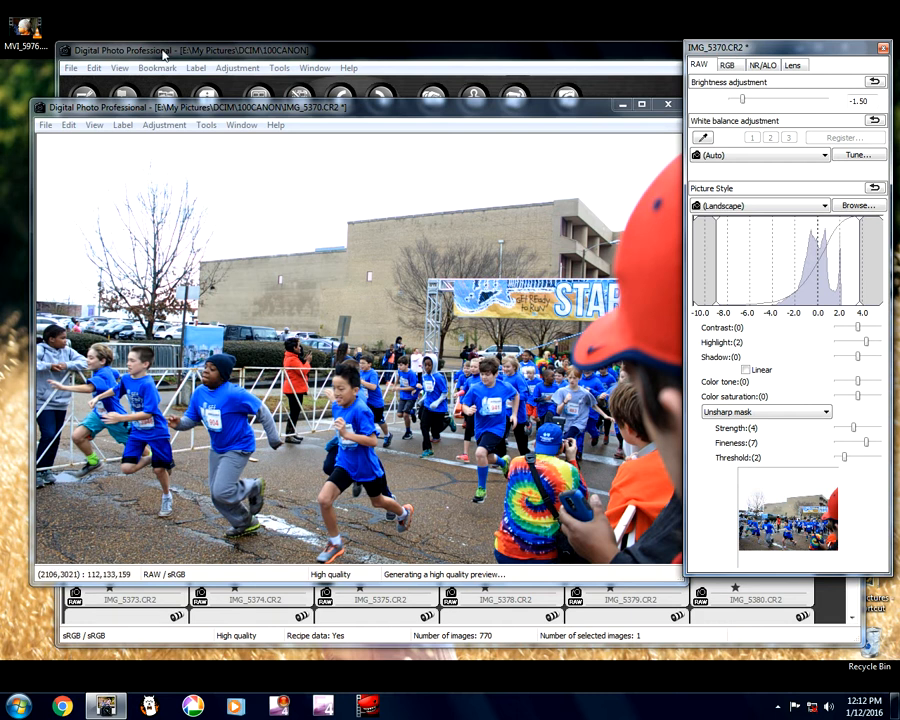
# - Check the AF points on the darkened photo together with its shooting information, leaving the AF points hidden
pyautogui.click(99, 126)
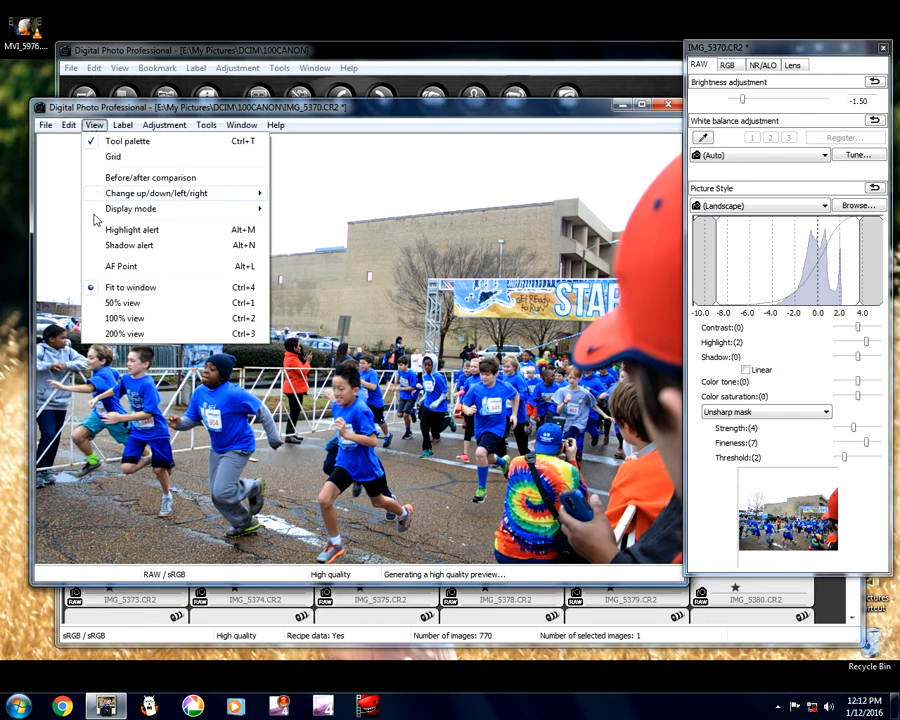
pyautogui.click(121, 266)
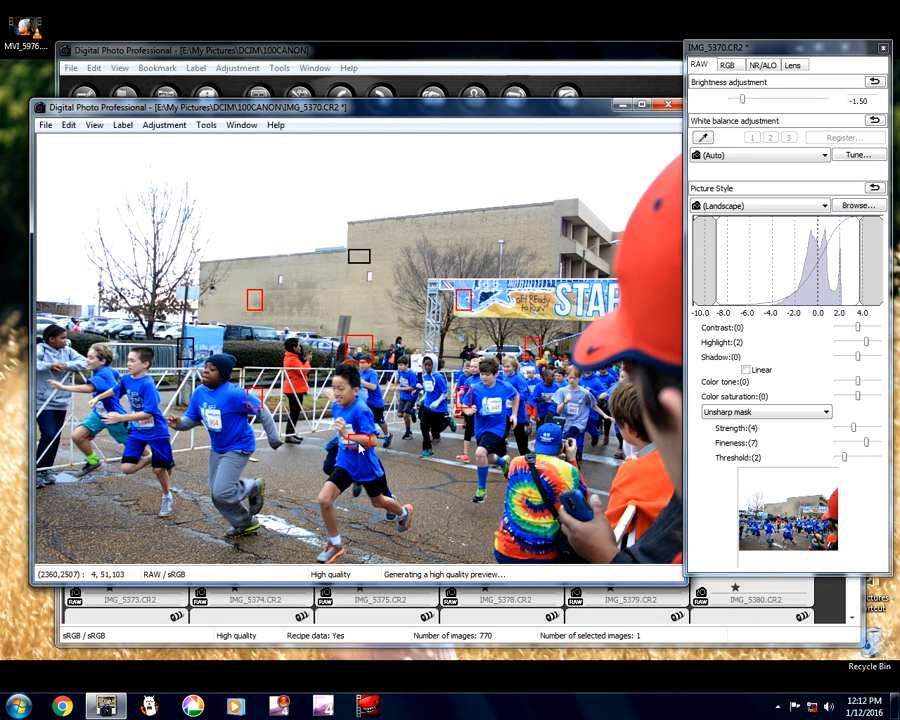
pyautogui.click(44, 127)
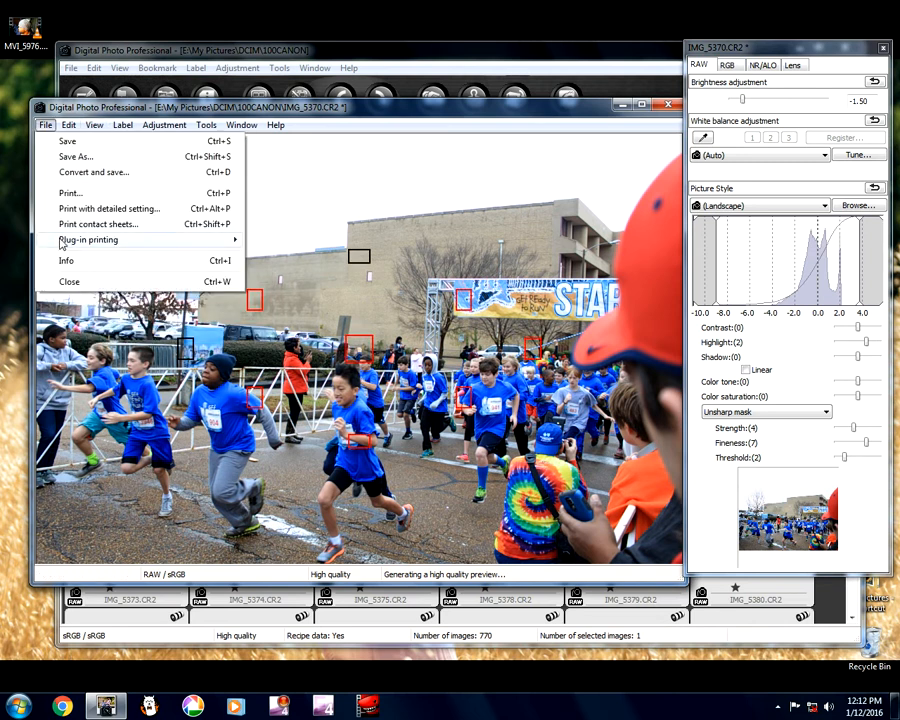
pyautogui.click(66, 263)
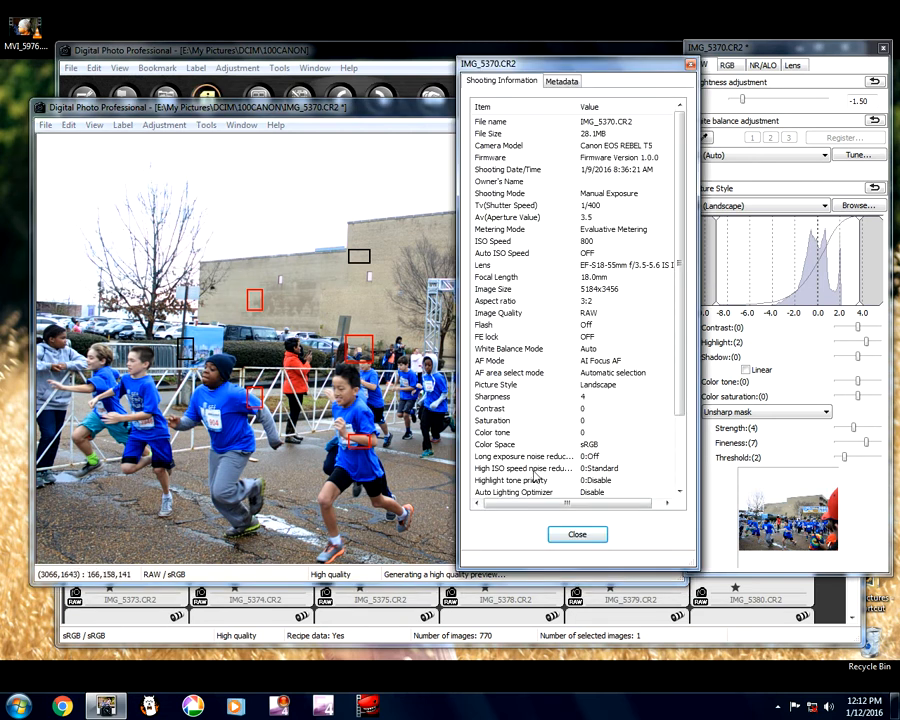
pyautogui.press('Return')
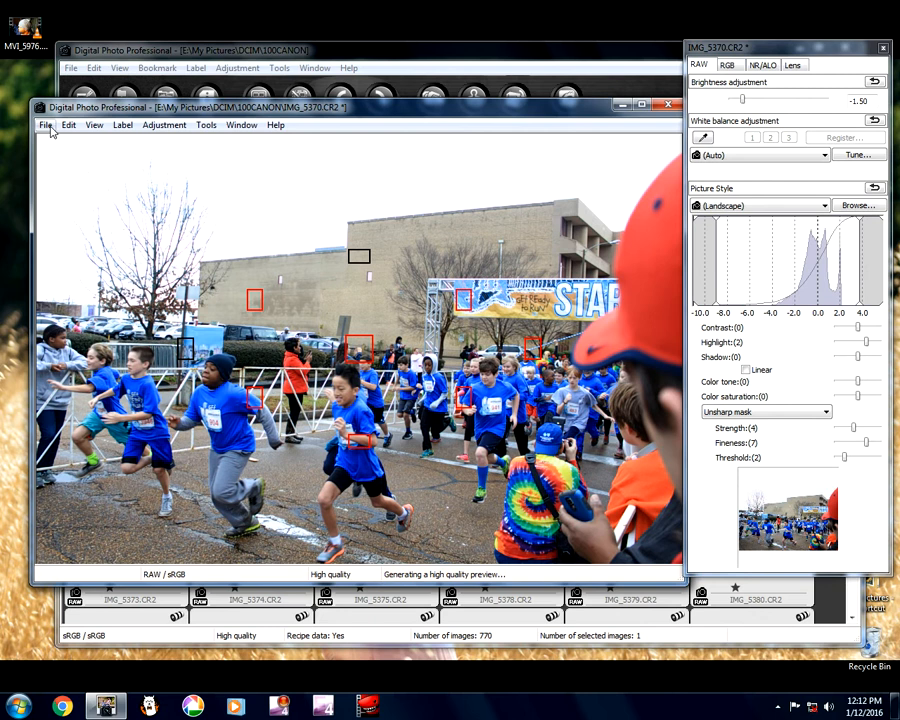
pyautogui.click(92, 124)
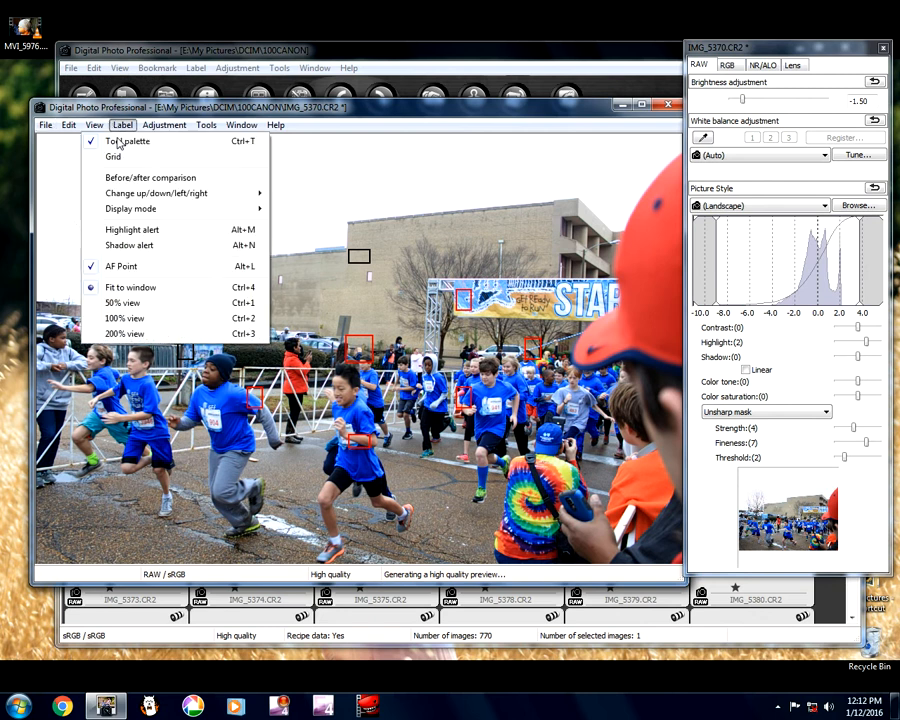
pyautogui.click(91, 268)
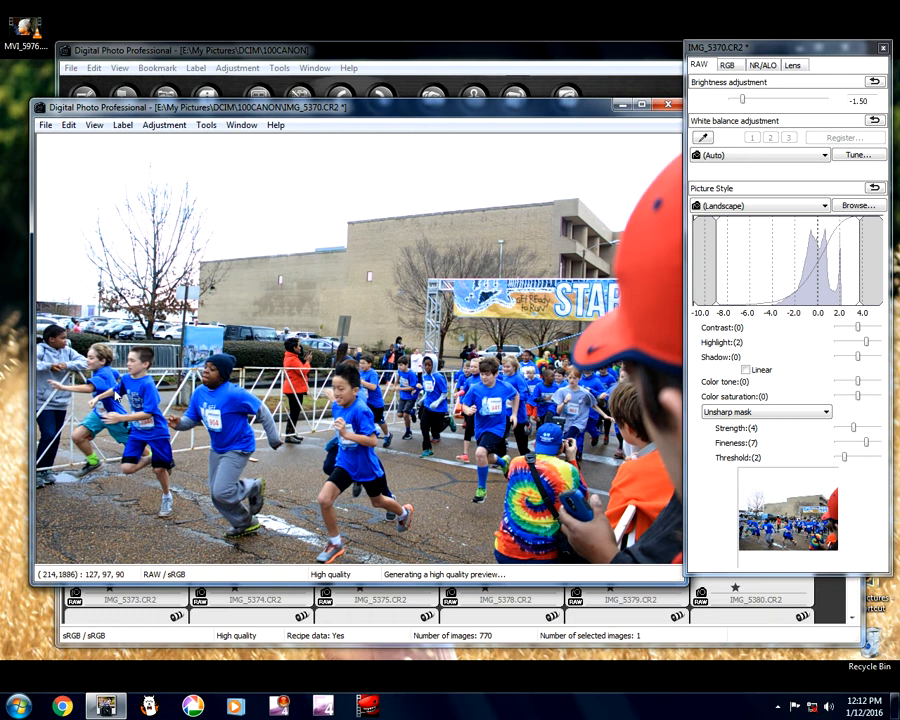
# - Set the unsharp mask strength of IMG_5370.CR2 to 6 and its RGB contrast to 8
pyautogui.click(868, 429)
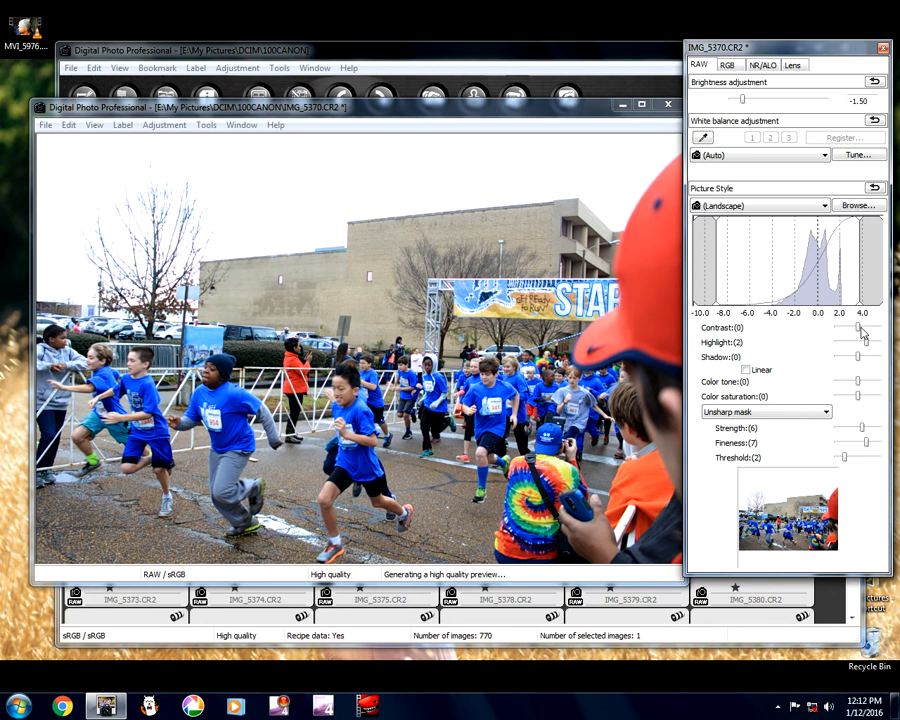
pyautogui.click(727, 64)
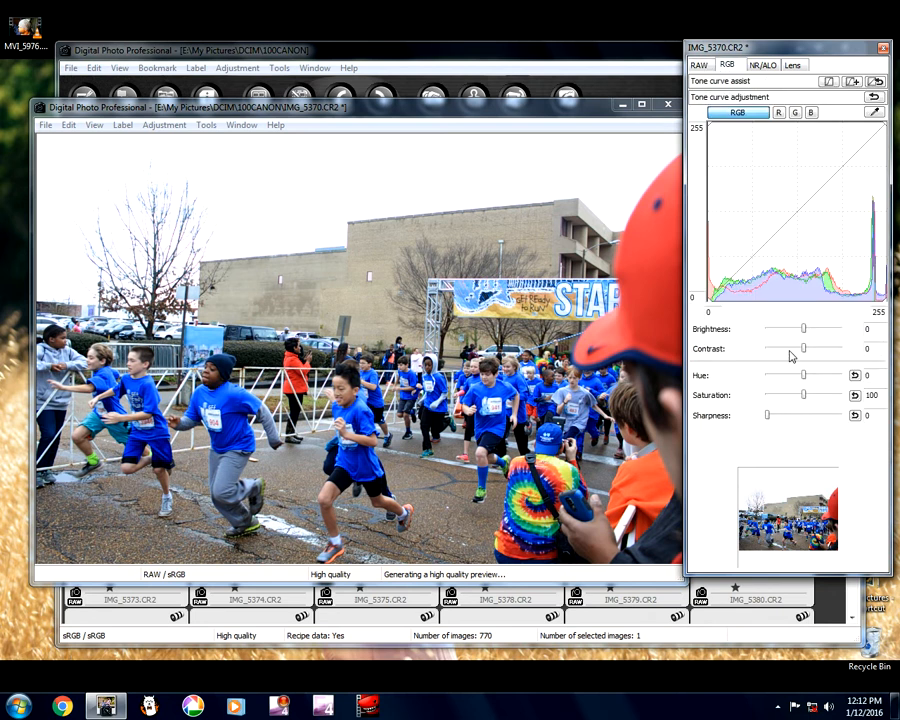
pyautogui.moveTo(810, 349); pyautogui.dragTo(812, 351)
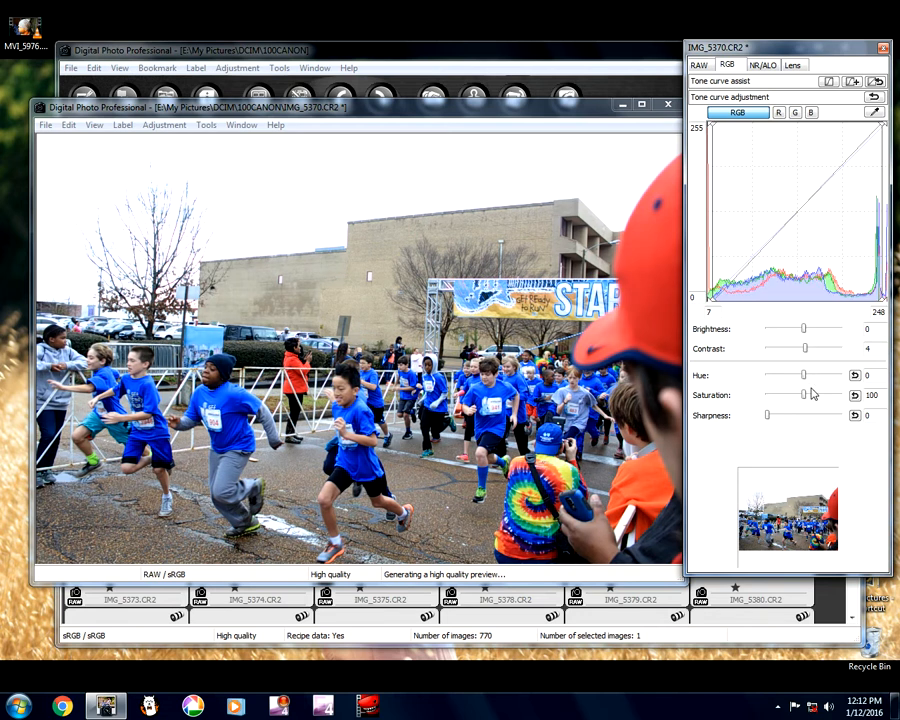
pyautogui.moveTo(812, 351); pyautogui.dragTo(813, 351)
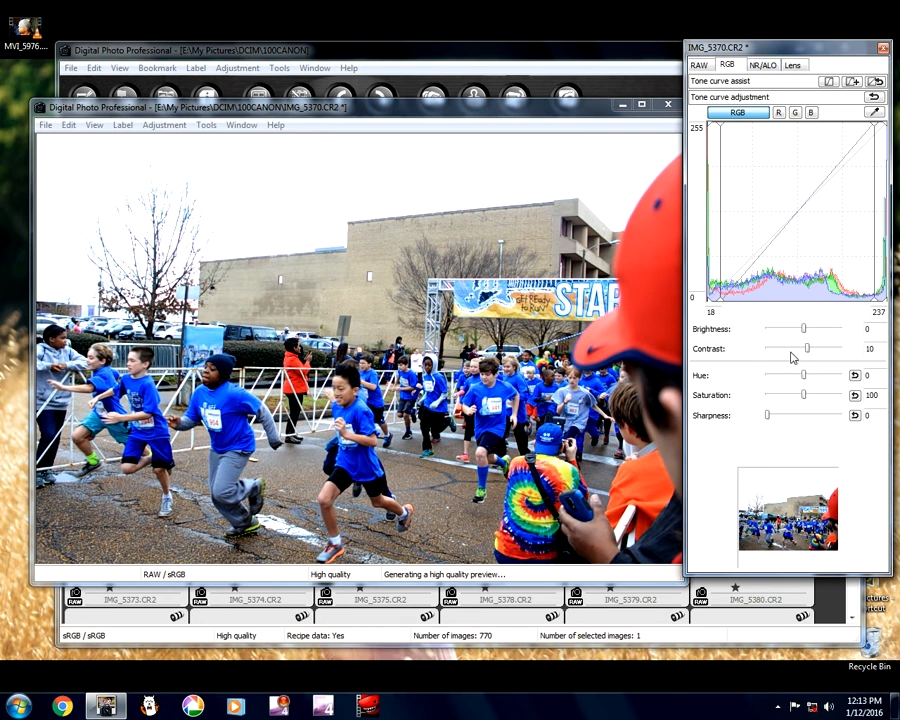
pyautogui.moveTo(804, 350); pyautogui.dragTo(805, 352)
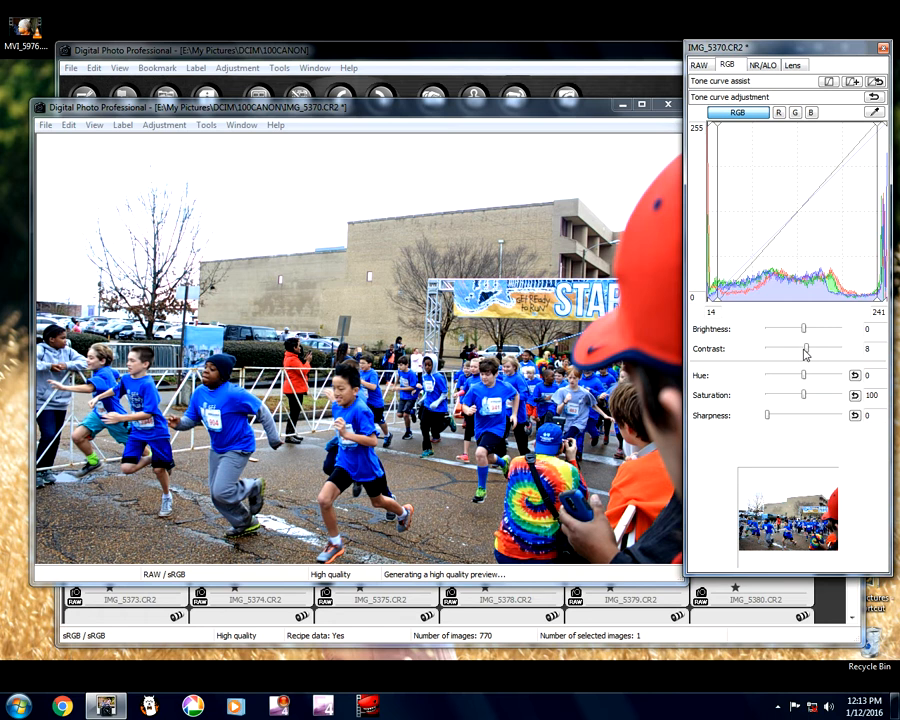
# - Compare IMG_5370.CR2 before and after the adjustments, return to the single view and close its edit window
pyautogui.click(94, 125)
pyautogui.click(130, 178)
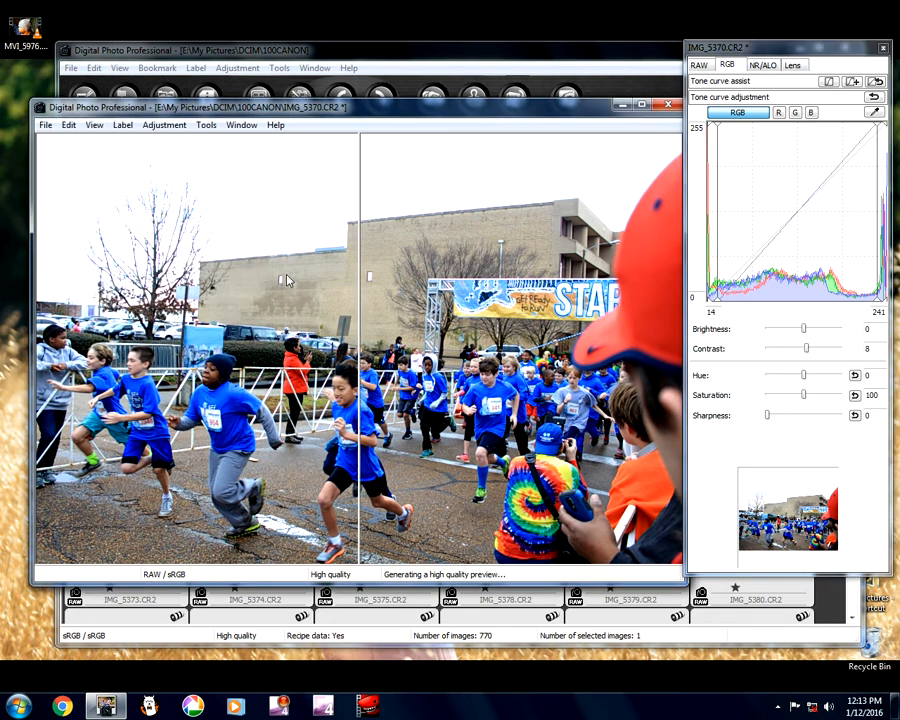
pyautogui.click(118, 125)
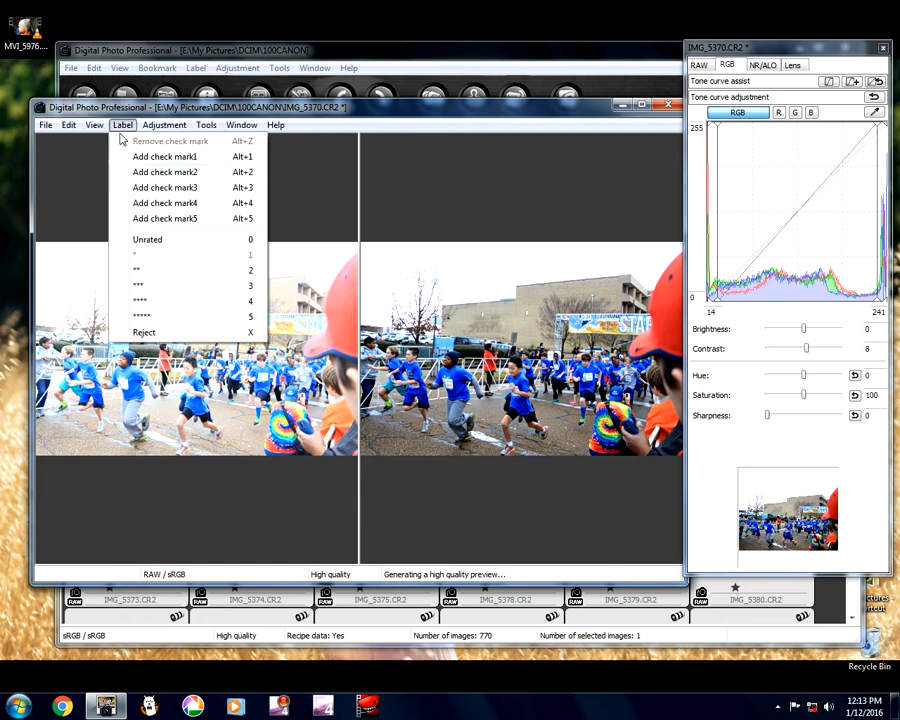
pyautogui.moveTo(94, 125)
pyautogui.click(90, 177)
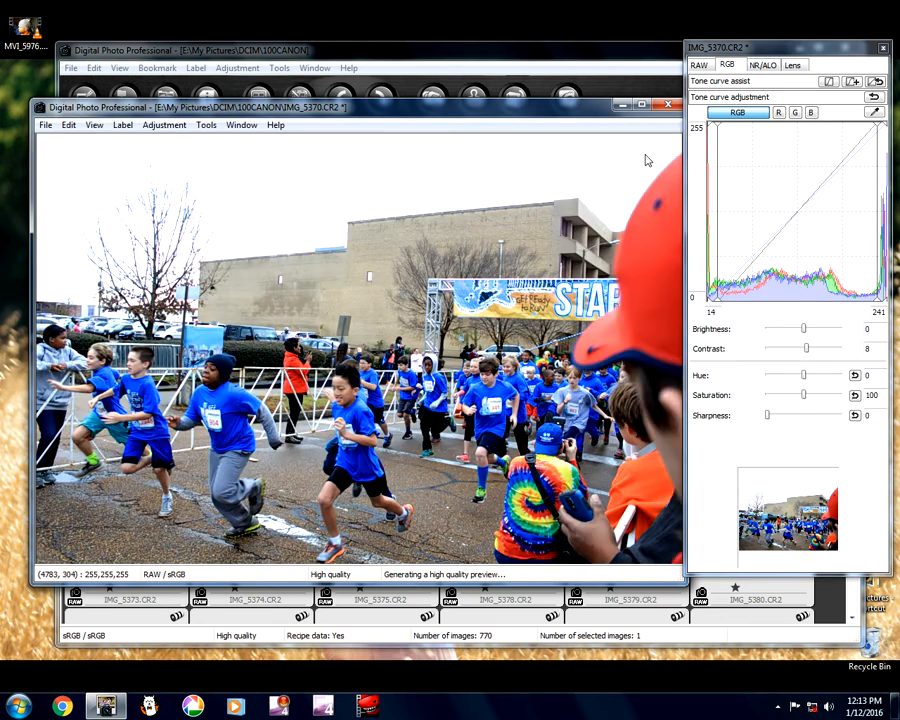
pyautogui.click(668, 104)
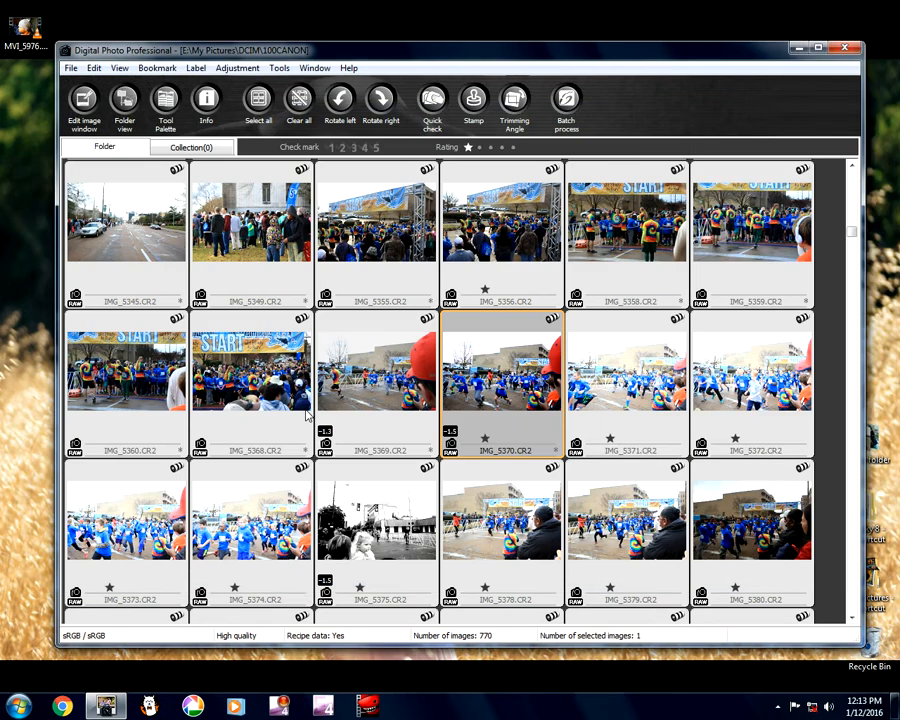
# - Open IMG_5371.CR2 for editing and set its RAW brightness adjustment to -1.33
pyautogui.click(655, 420)
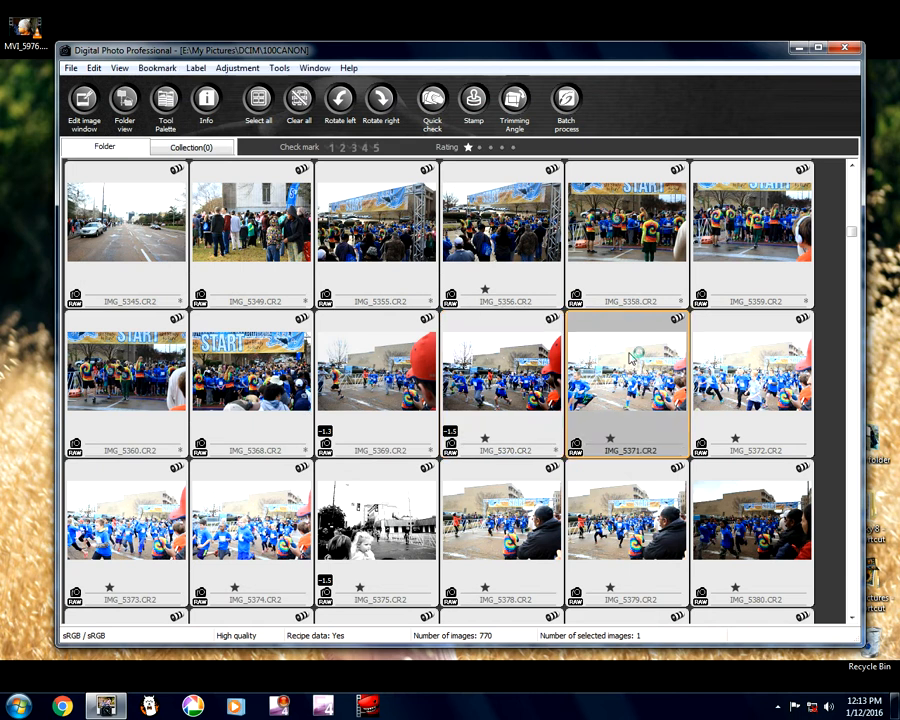
pyautogui.doubleClick(632, 356)
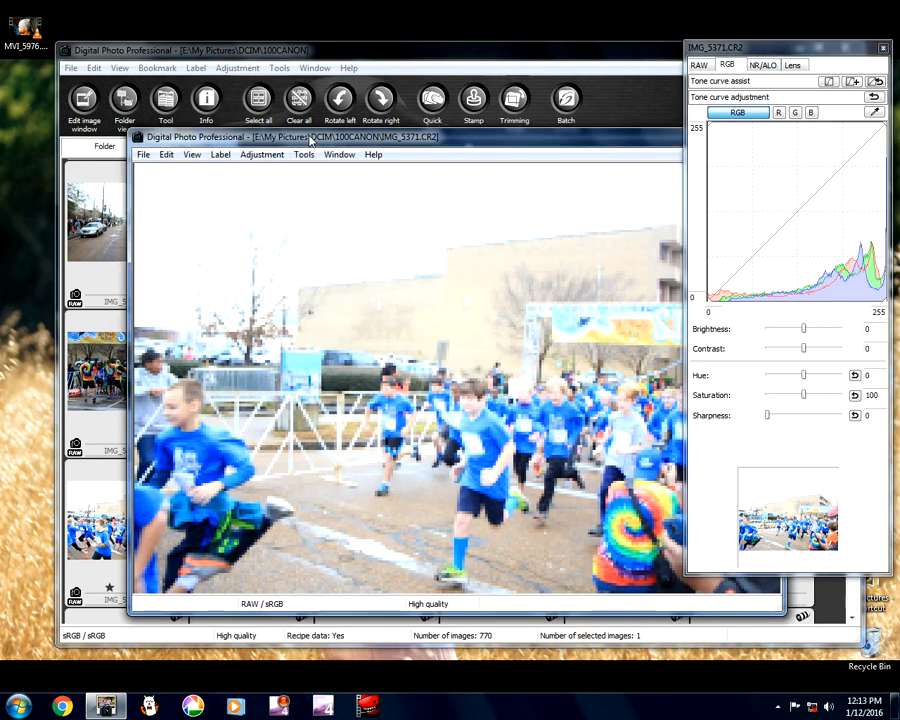
pyautogui.moveTo(360, 141); pyautogui.dragTo(262, 99)
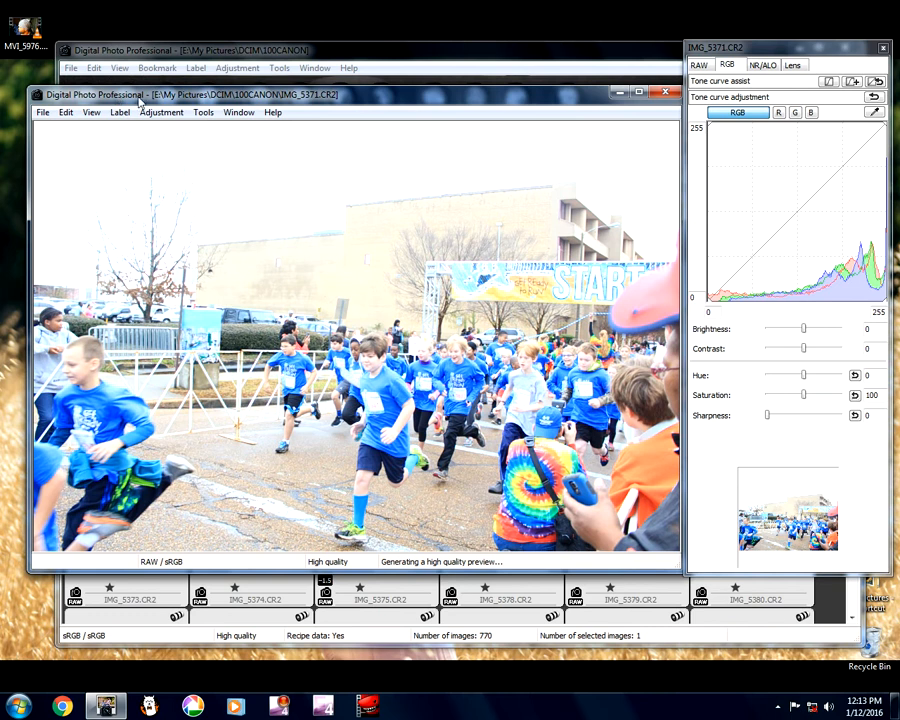
pyautogui.click(698, 65)
pyautogui.moveTo(741, 101); pyautogui.dragTo(748, 102)
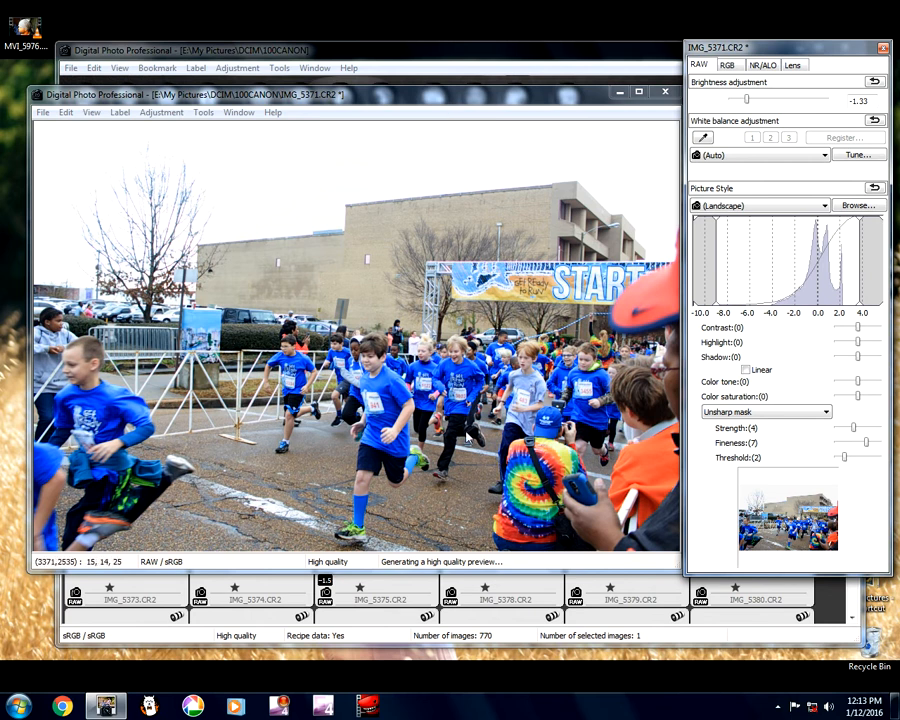
# - Close the IMG_5371.CR2 edit window, open IMG_5372.CR2 for editing and set its RAW brightness adjustment to -1.50
pyautogui.click(665, 91)
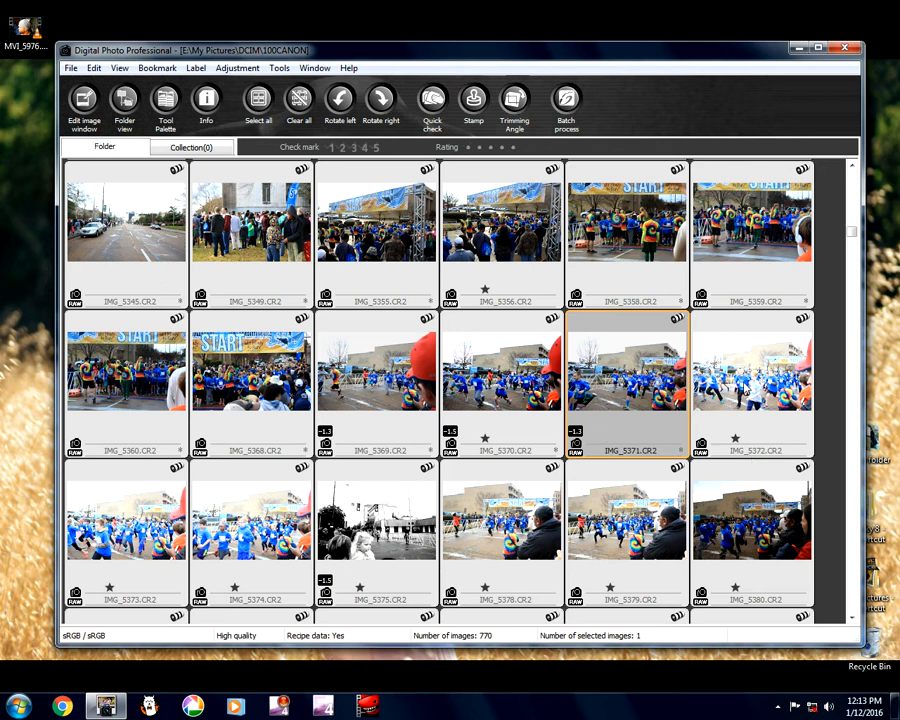
pyautogui.press('Right')
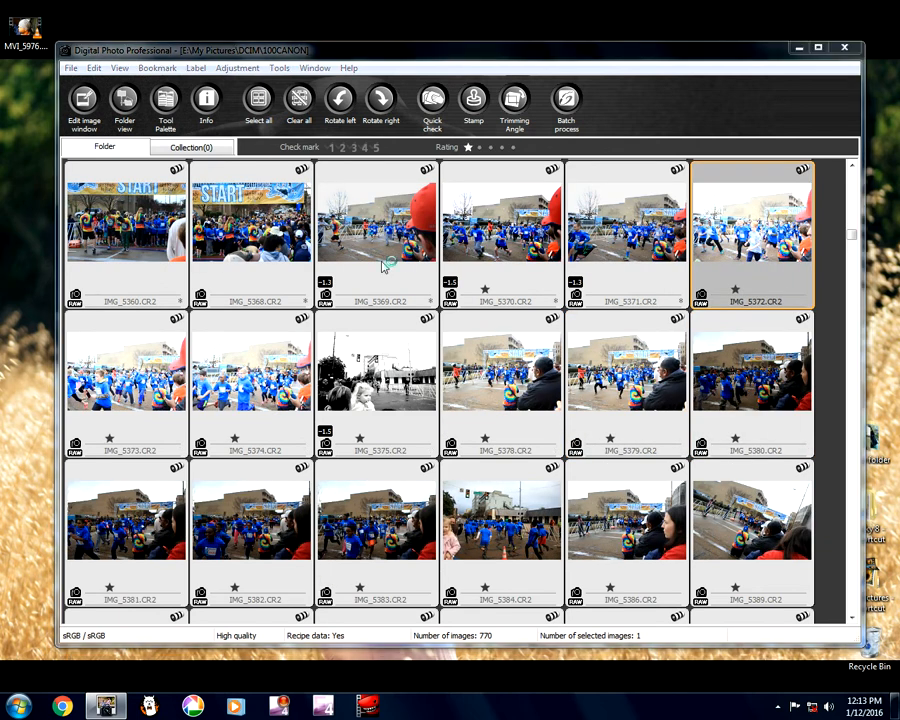
pyautogui.press('Return')
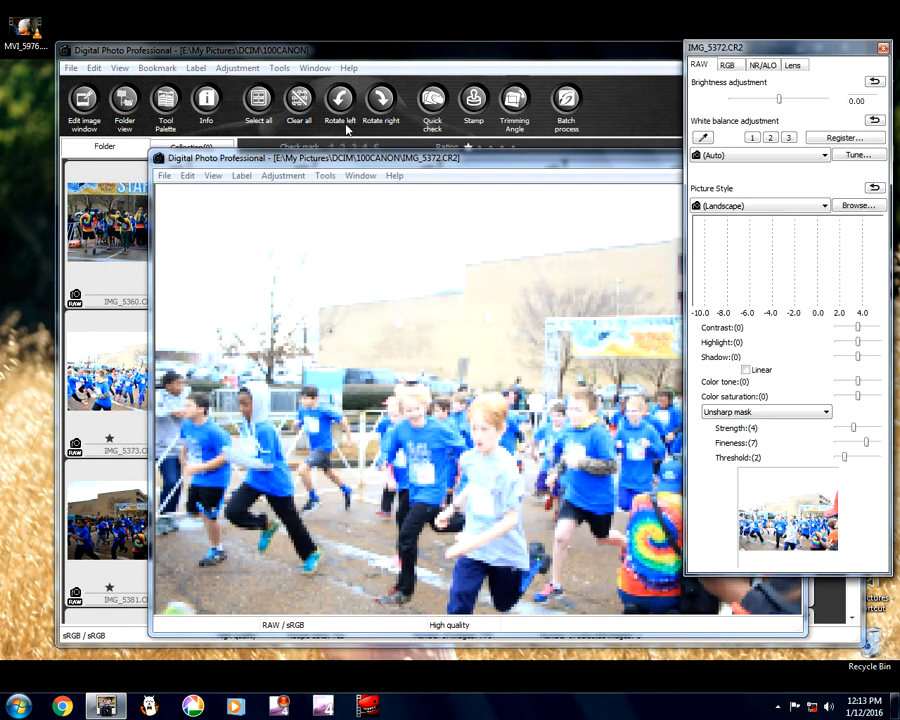
pyautogui.moveTo(445, 158); pyautogui.dragTo(322, 119)
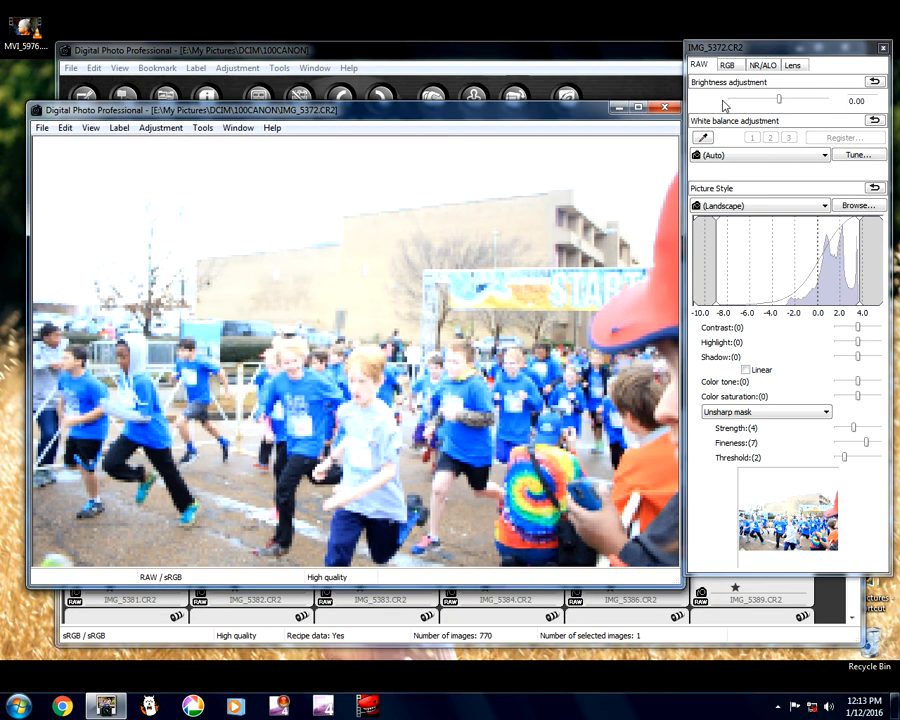
pyautogui.click(752, 100)
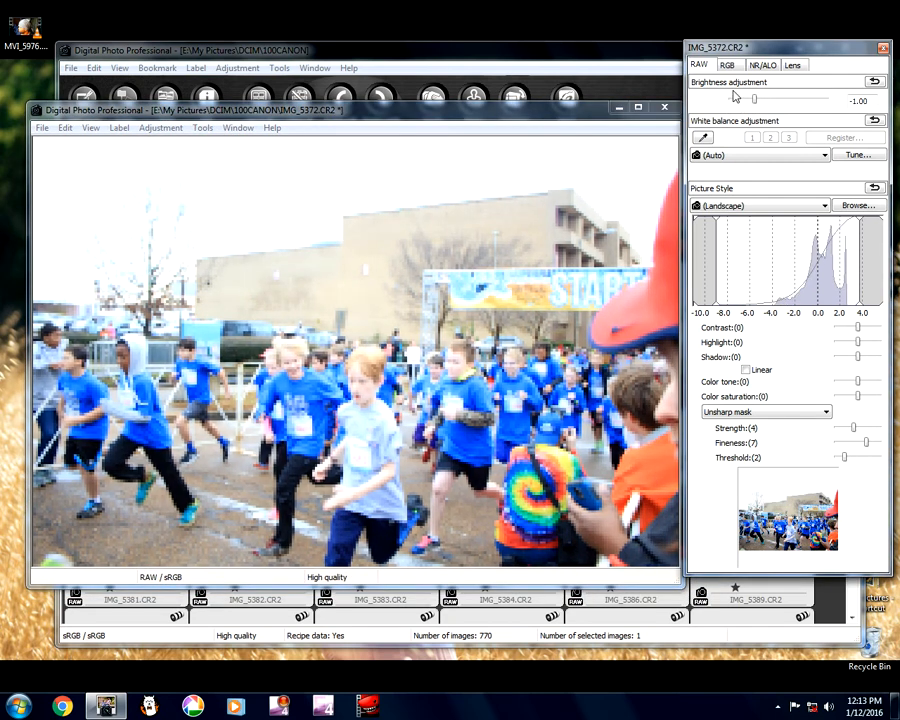
pyautogui.click(745, 100)
pyautogui.moveTo(745, 100); pyautogui.dragTo(739, 97)
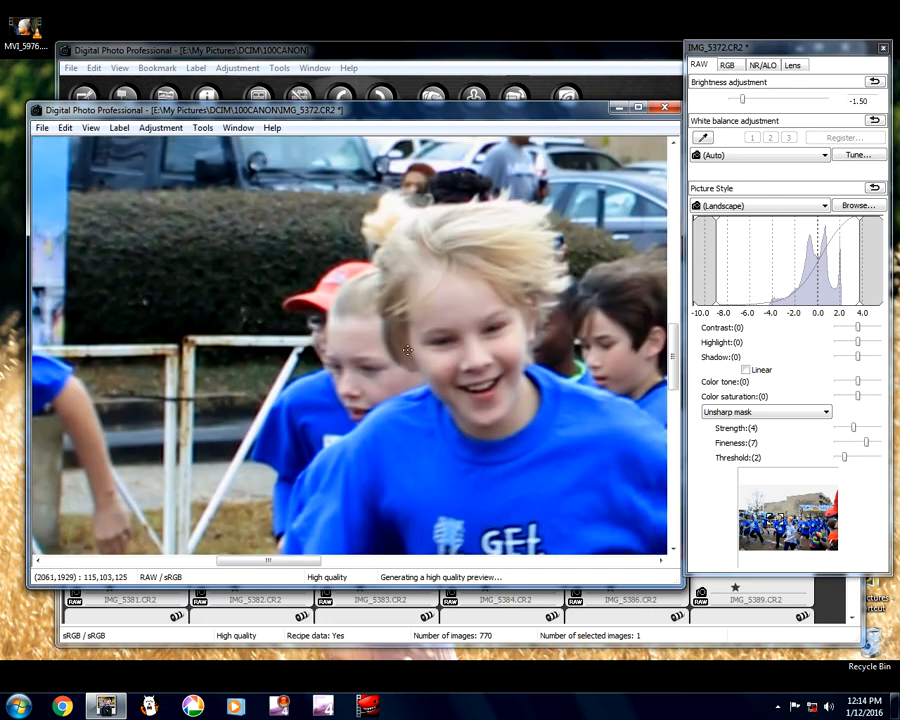
# - Check the focus of IMG_5372.CR2 up close and with its AF points, hide the points again and close its edit window
pyautogui.moveTo(468, 413); pyautogui.dragTo(407, 350)
pyautogui.doubleClick(407, 350)
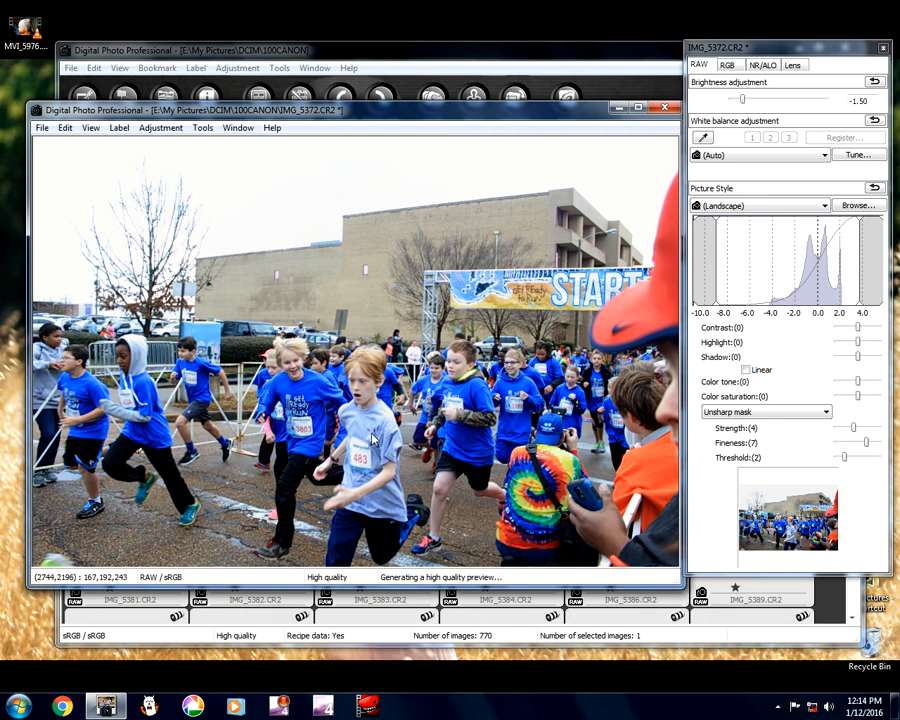
pyautogui.click(77, 130)
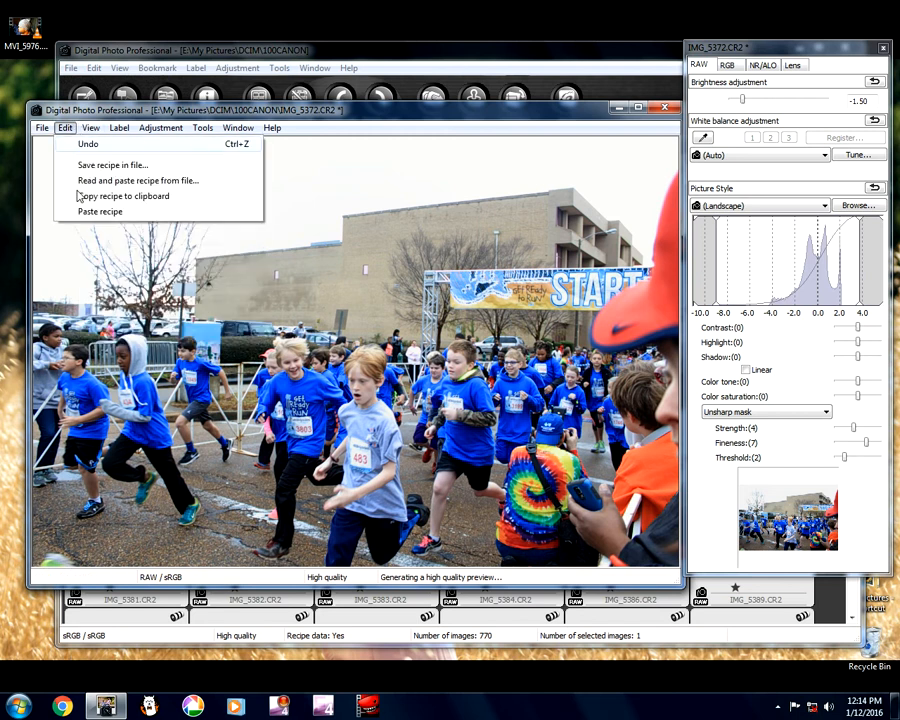
pyautogui.moveTo(90, 128)
pyautogui.click(110, 268)
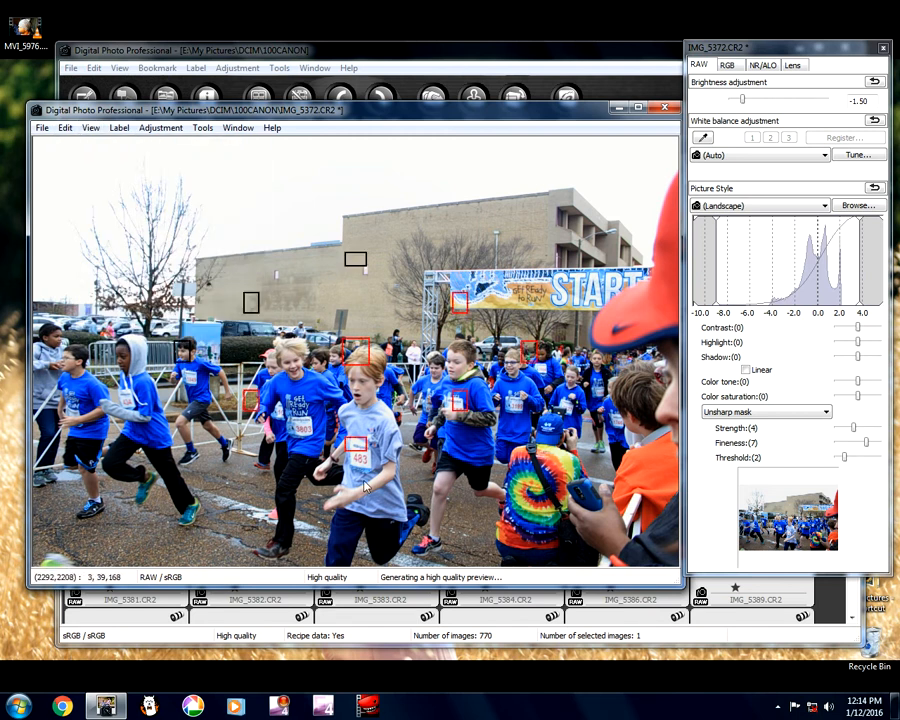
pyautogui.click(90, 128)
pyautogui.click(270, 280)
pyautogui.hotkey('alt', 'a')
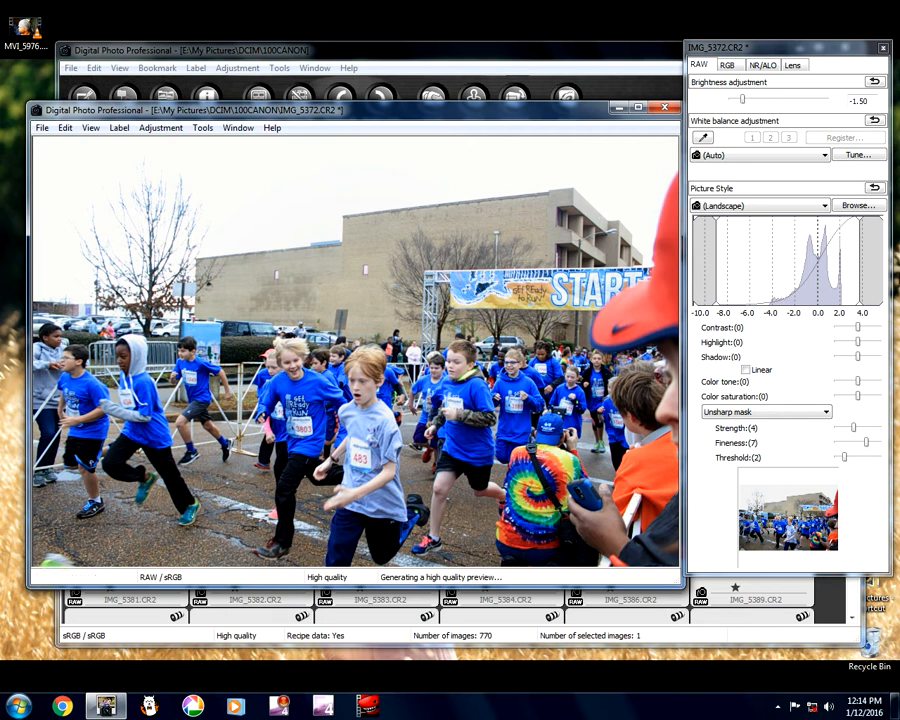
pyautogui.click(660, 110)
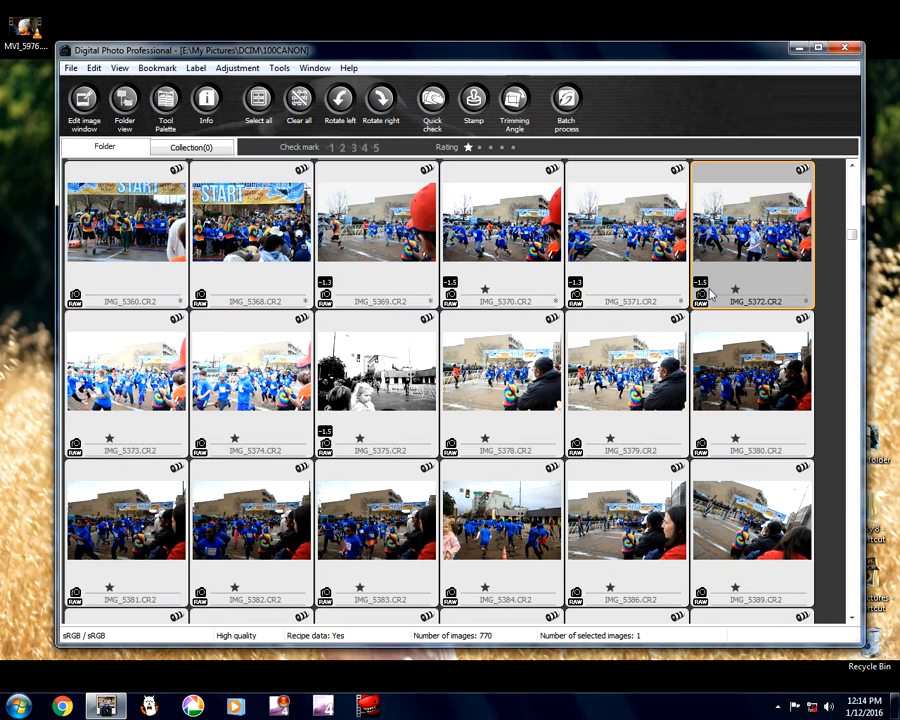
# - Open IMG_5373.CR2 for editing and set its RAW brightness adjustment to -1.17
pyautogui.click(354, 149)
pyautogui.doubleClick(125, 370)
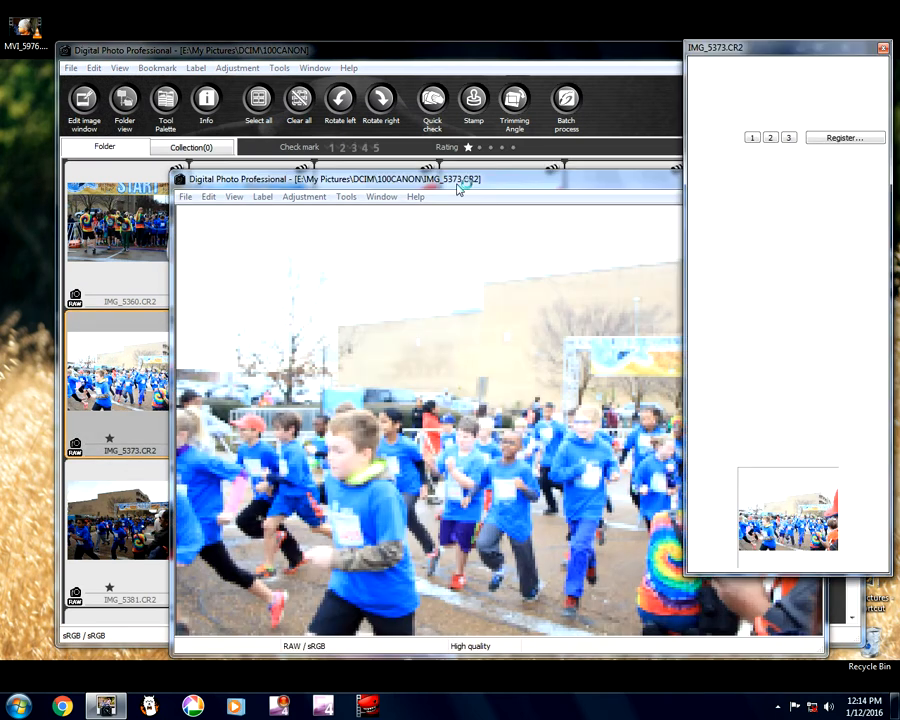
pyautogui.moveTo(458, 188); pyautogui.dragTo(342, 110)
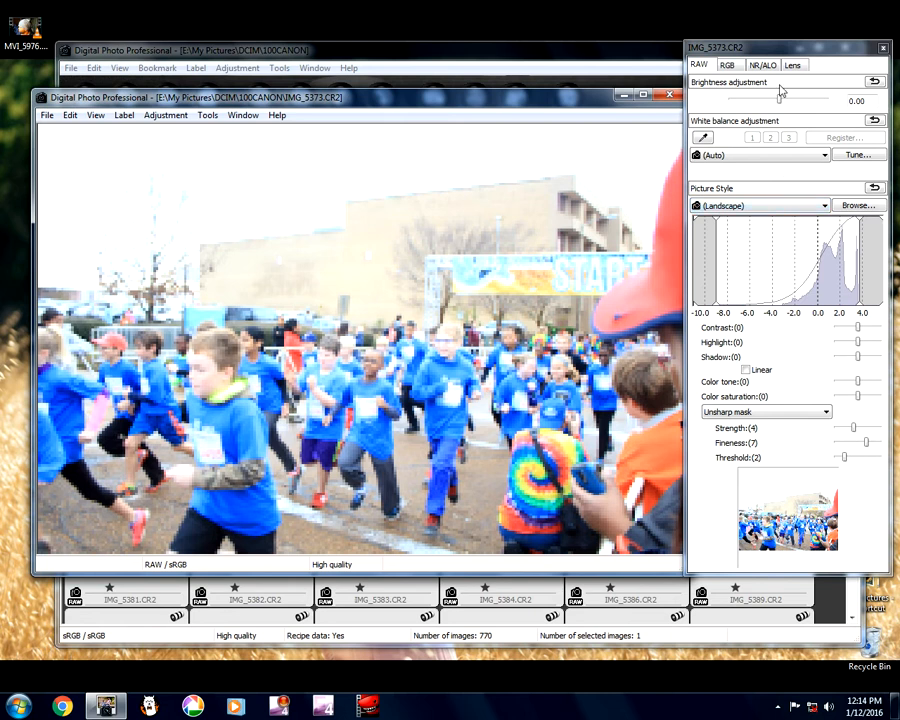
pyautogui.click(743, 100)
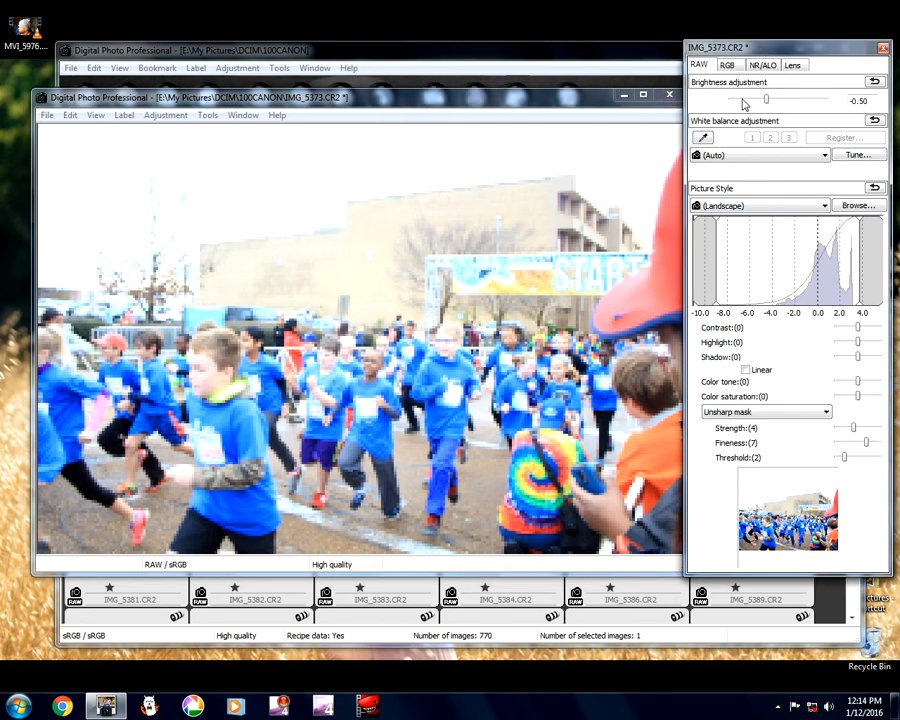
pyautogui.click(743, 104)
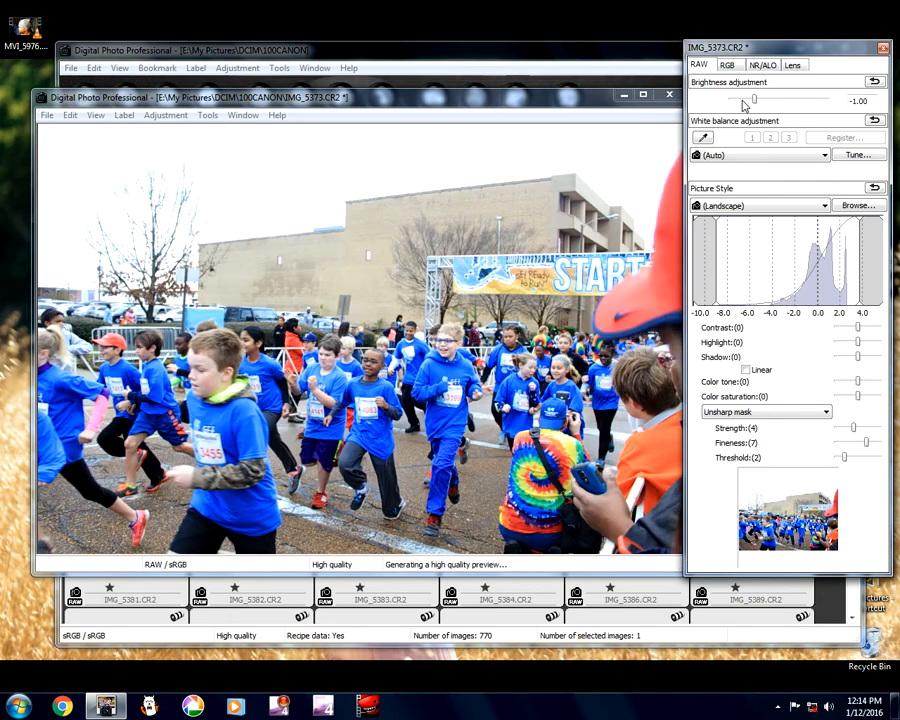
pyautogui.click(736, 101)
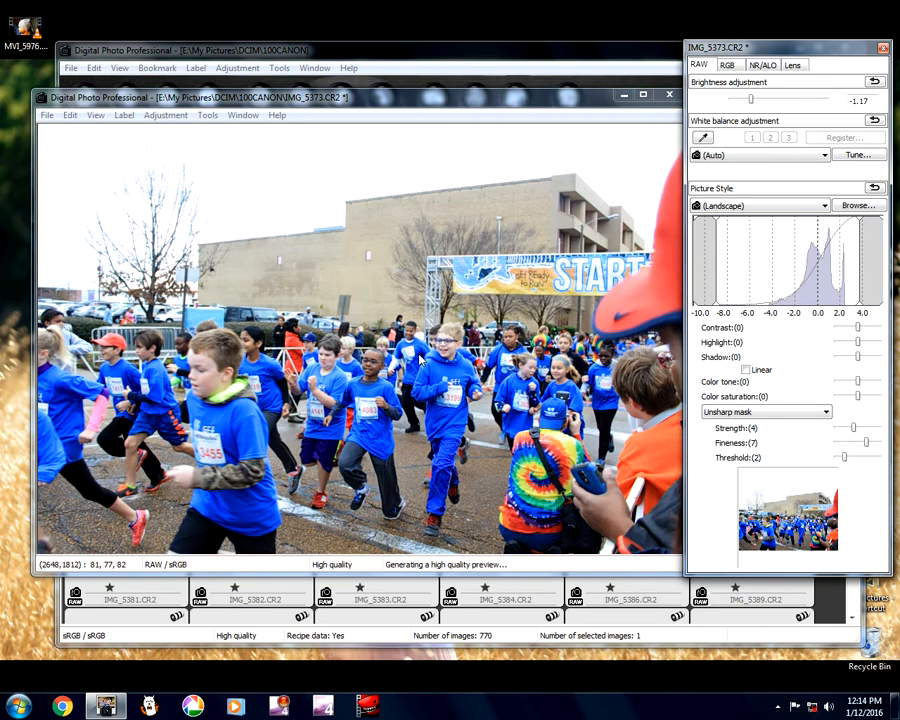
# - Check the AF points and the shooting information of IMG_5373.CR2, leaving the AF points hidden
pyautogui.click(95, 115)
pyautogui.click(117, 255)
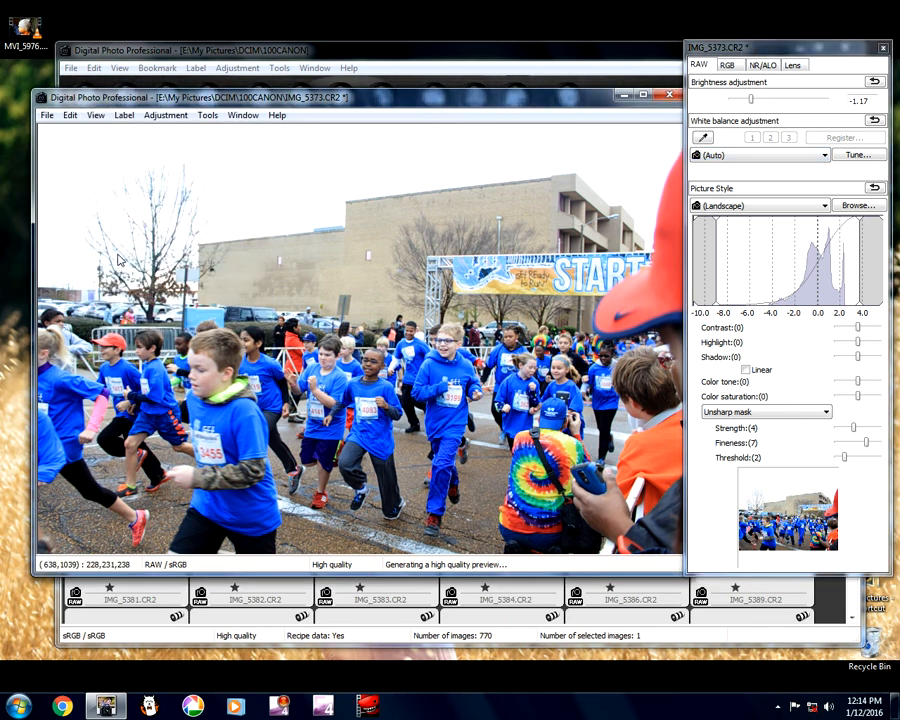
pyautogui.click(95, 115)
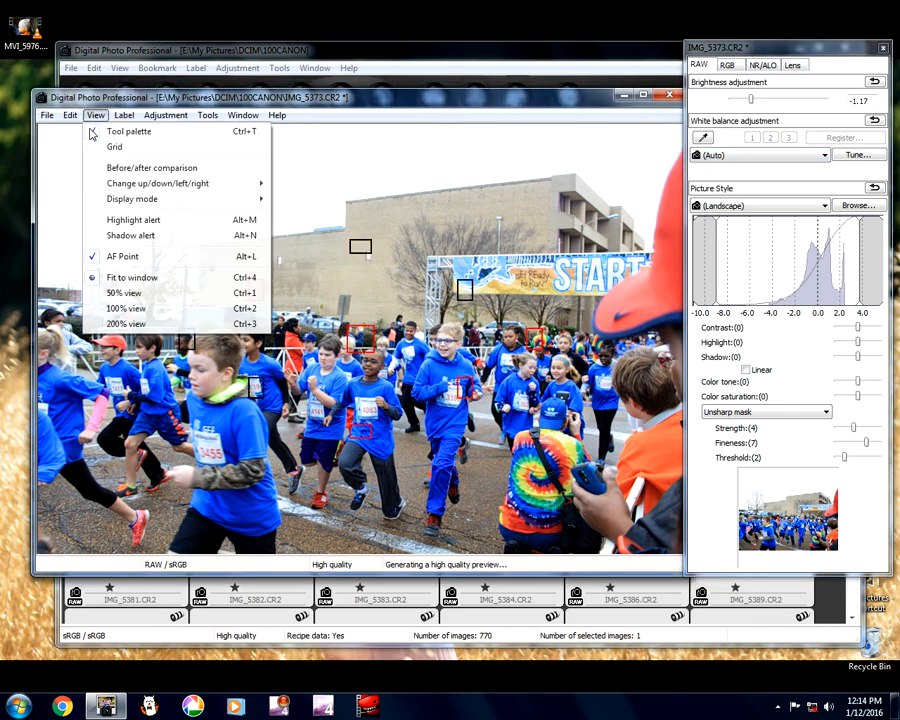
pyautogui.press('Escape')
pyautogui.click(46, 115)
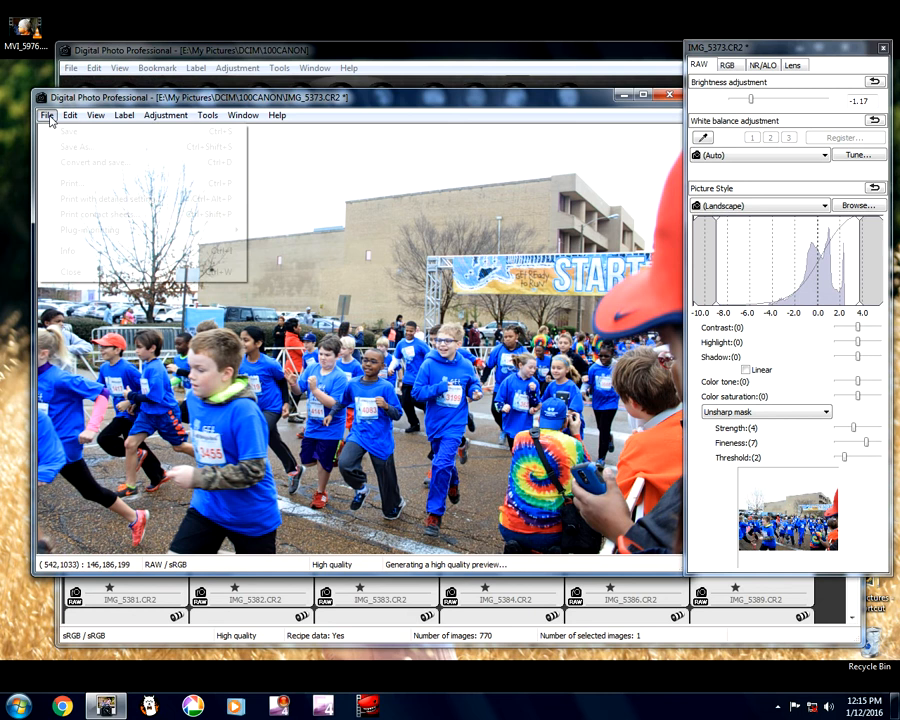
pyautogui.click(70, 249)
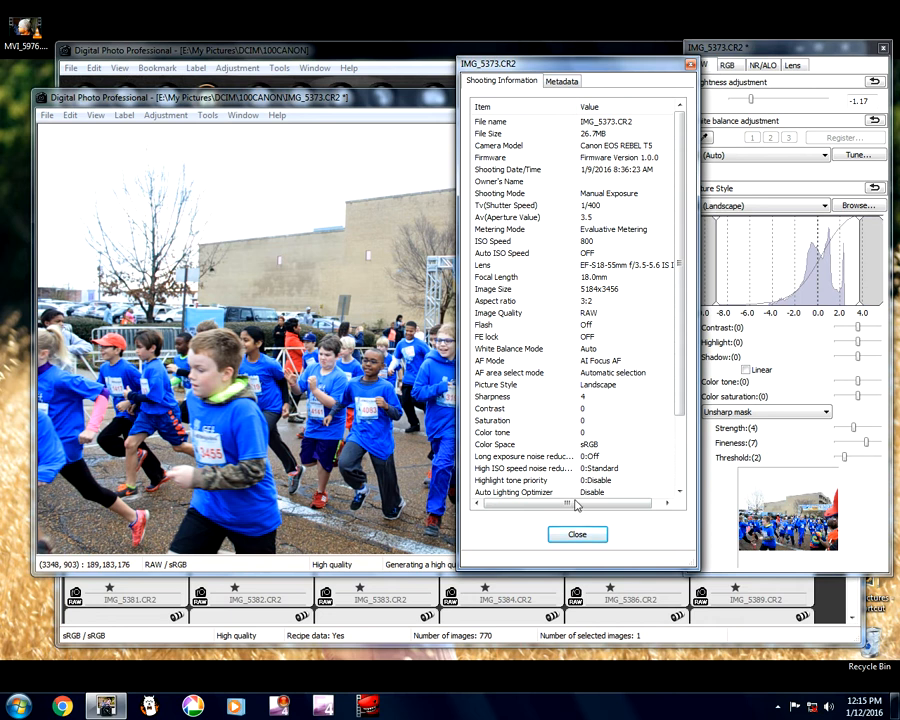
pyautogui.click(572, 534)
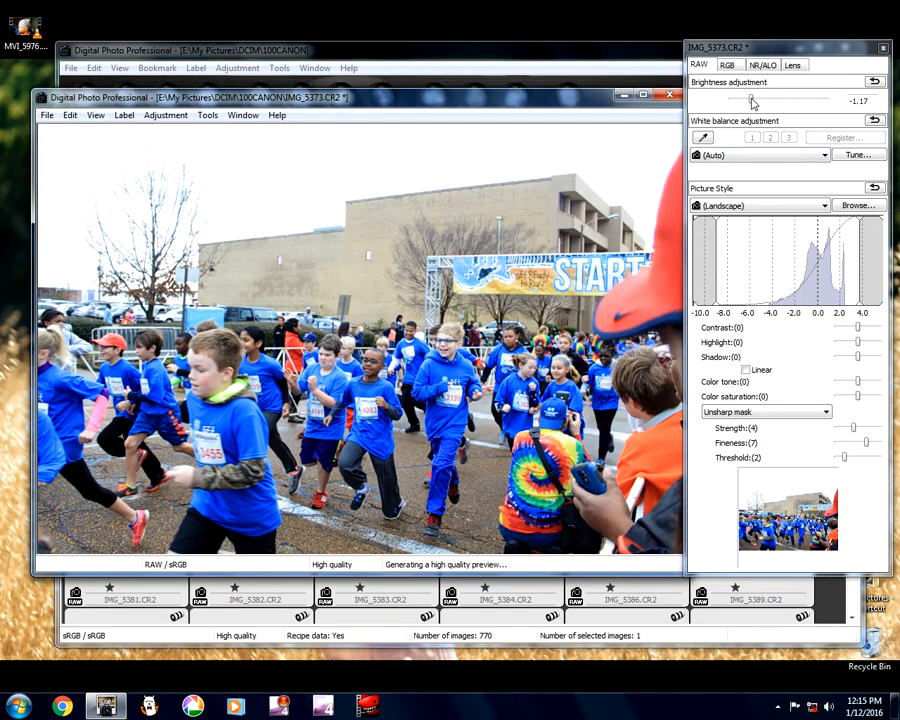
# - Set the RAW brightness adjustment of IMG_5373.CR2 to -1.33 and its highlight to 2, checking the runners up close
pyautogui.moveTo(745, 103); pyautogui.dragTo(743, 103)
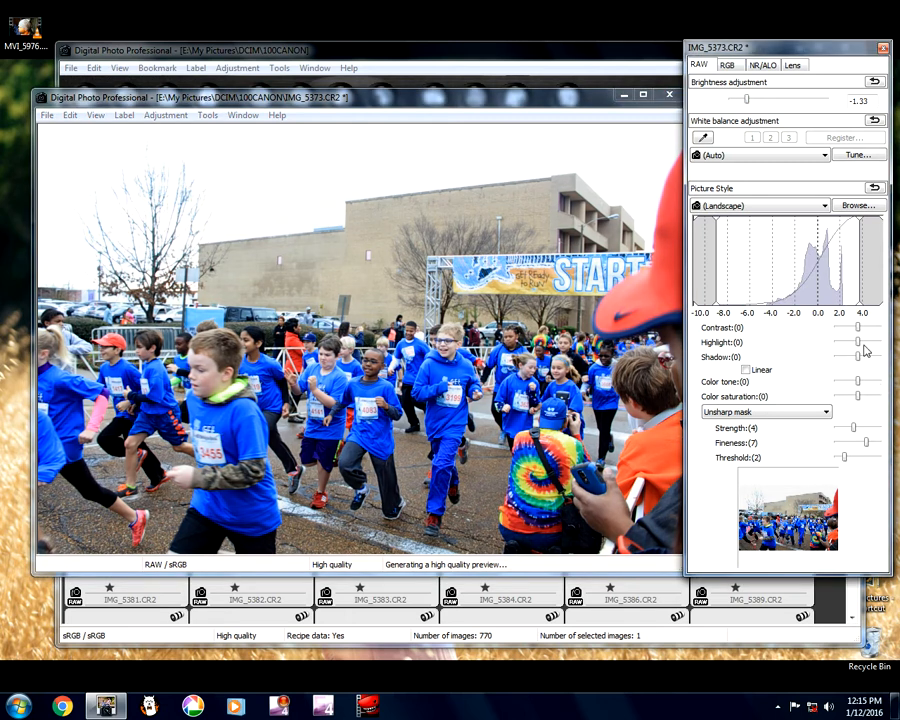
pyautogui.moveTo(860, 343); pyautogui.dragTo(869, 346)
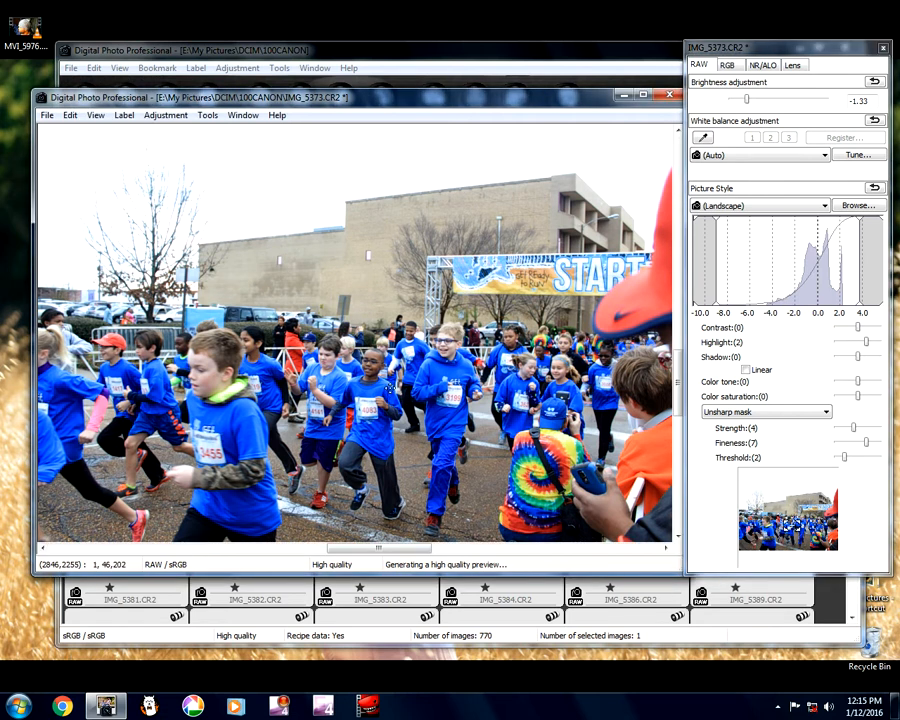
pyautogui.click(385, 399)
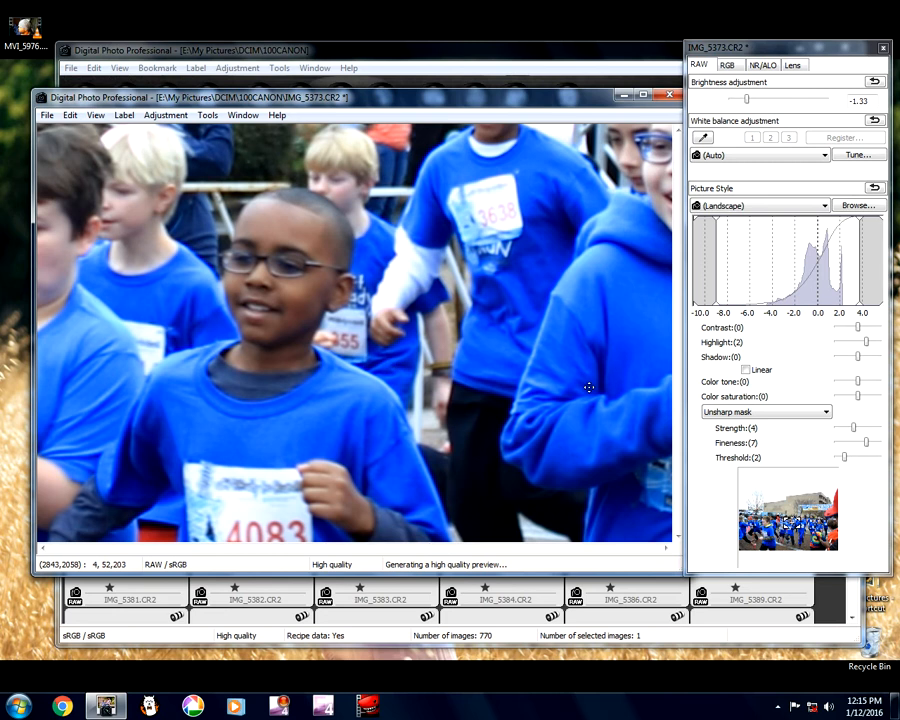
pyautogui.click(589, 387)
# - Set the unsharp mask strength of IMG_5373.CR2 to 6, with contrast 1 and highlight 1
pyautogui.moveTo(855, 428); pyautogui.dragTo(866, 432)
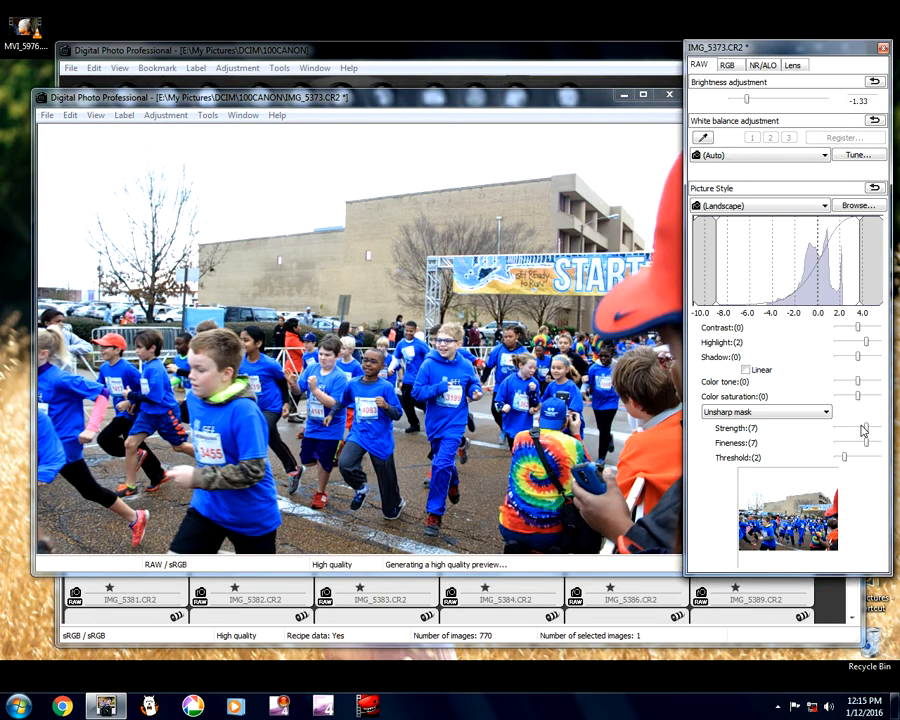
pyautogui.click(730, 67)
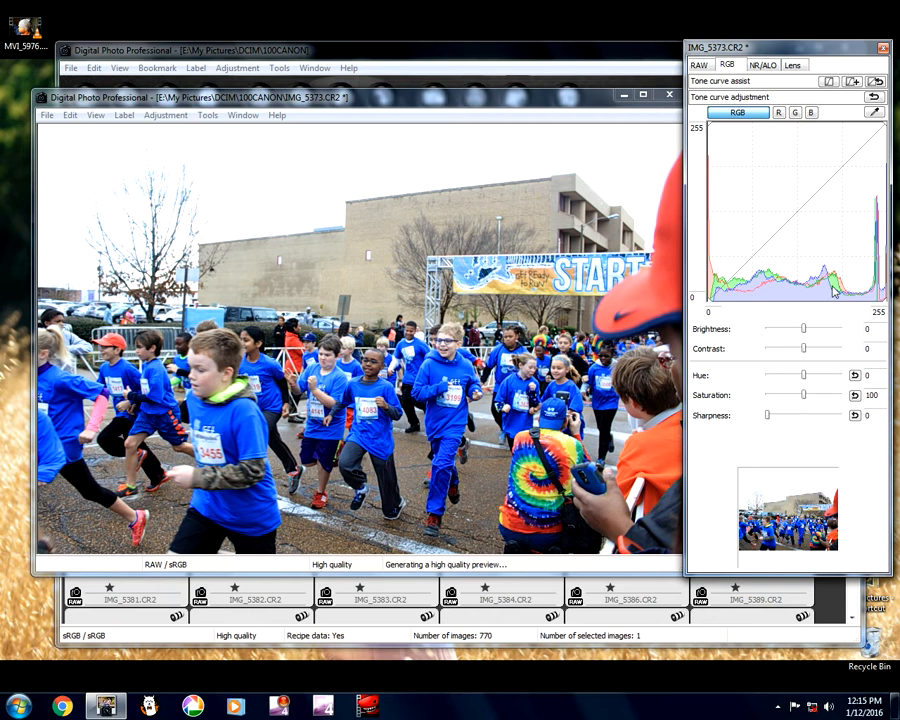
pyautogui.click(697, 70)
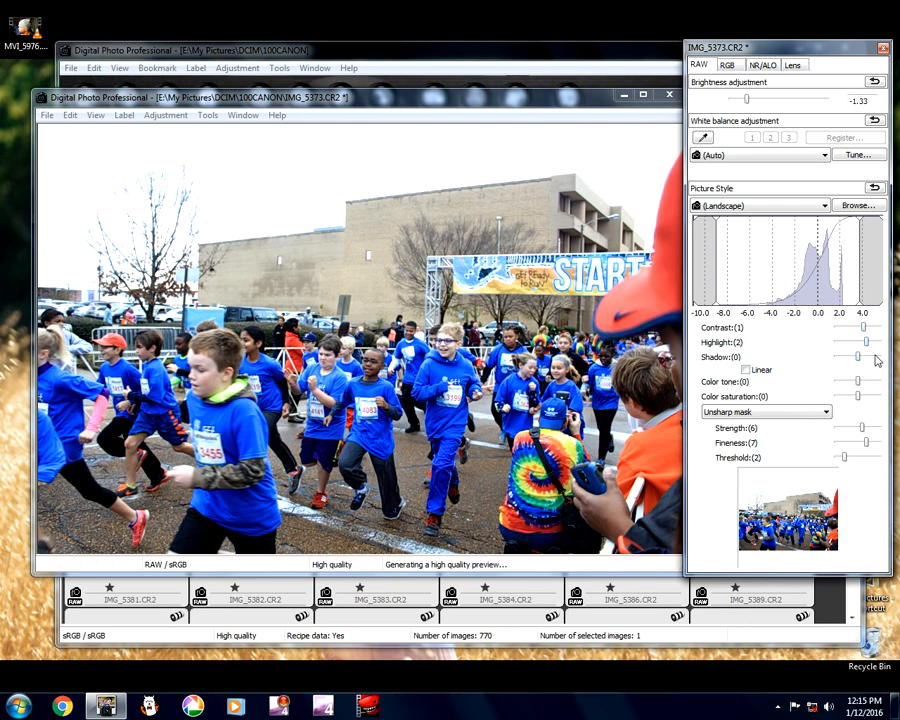
pyautogui.moveTo(865, 343); pyautogui.dragTo(859, 344)
# - Crop IMG_5373.CR2 around the leading runners in A Size Landscape ratio, 3289 x 2326 pixels starting at X 495, Y 1130
pyautogui.click(163, 115)
pyautogui.moveTo(242, 116)
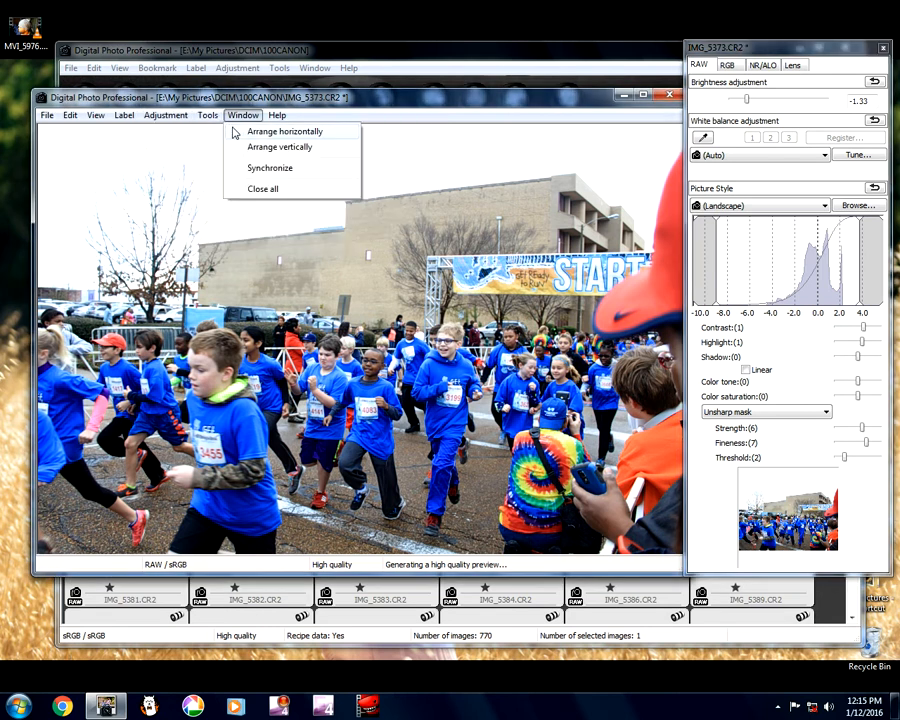
pyautogui.click(248, 148)
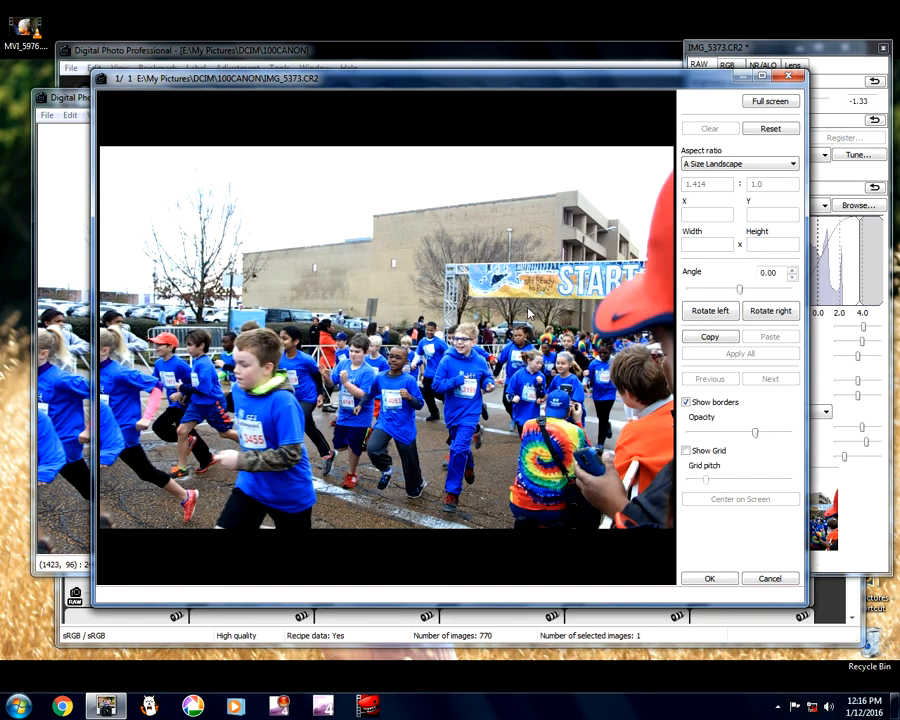
pyautogui.moveTo(537, 273); pyautogui.dragTo(226, 490)
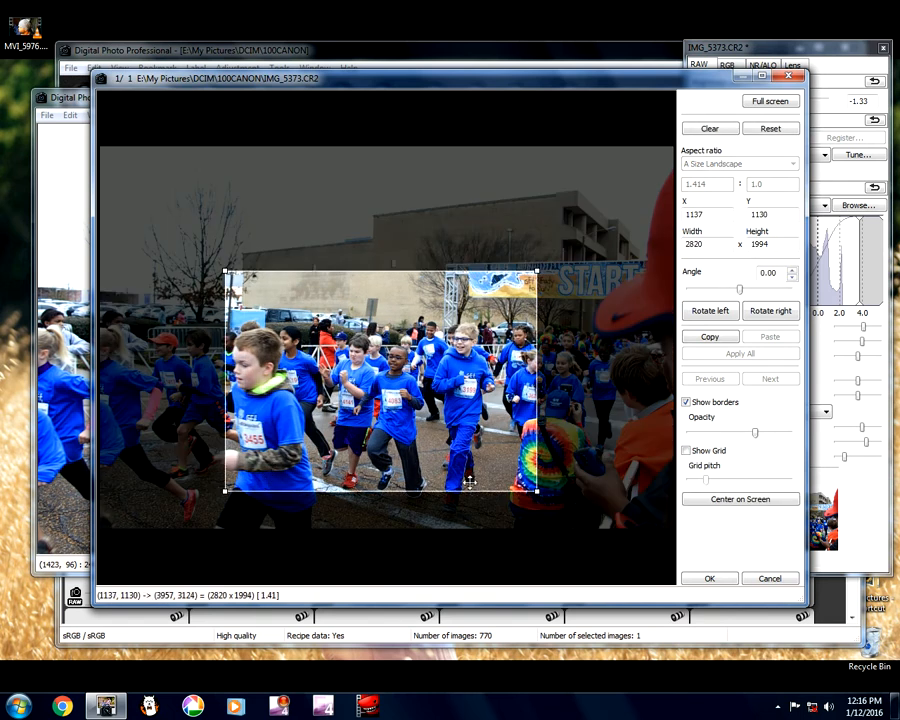
pyautogui.moveTo(538, 492); pyautogui.dragTo(594, 536)
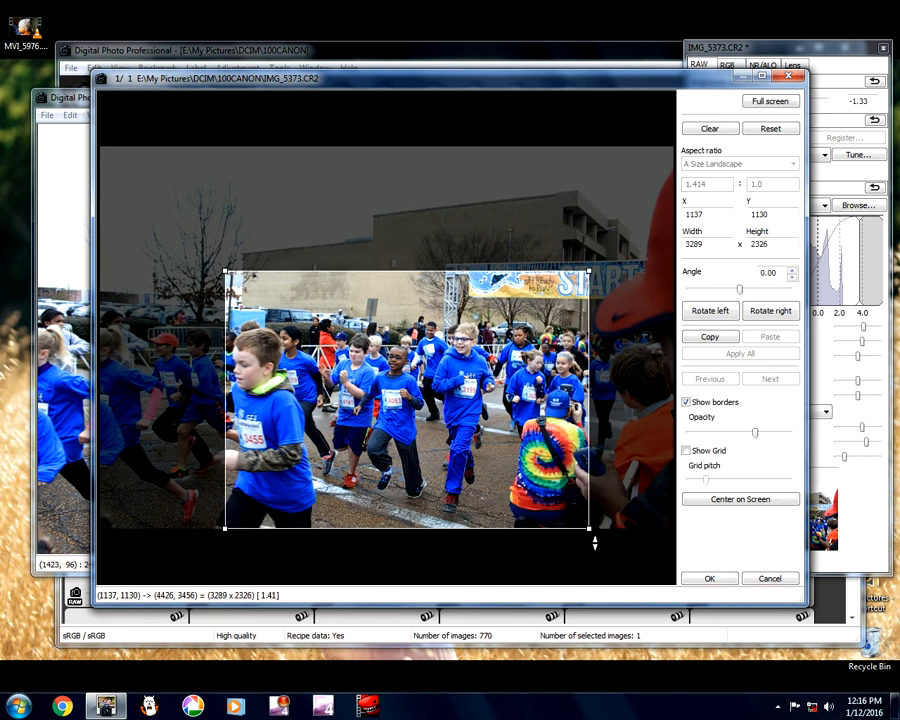
pyautogui.moveTo(551, 459); pyautogui.dragTo(433, 440)
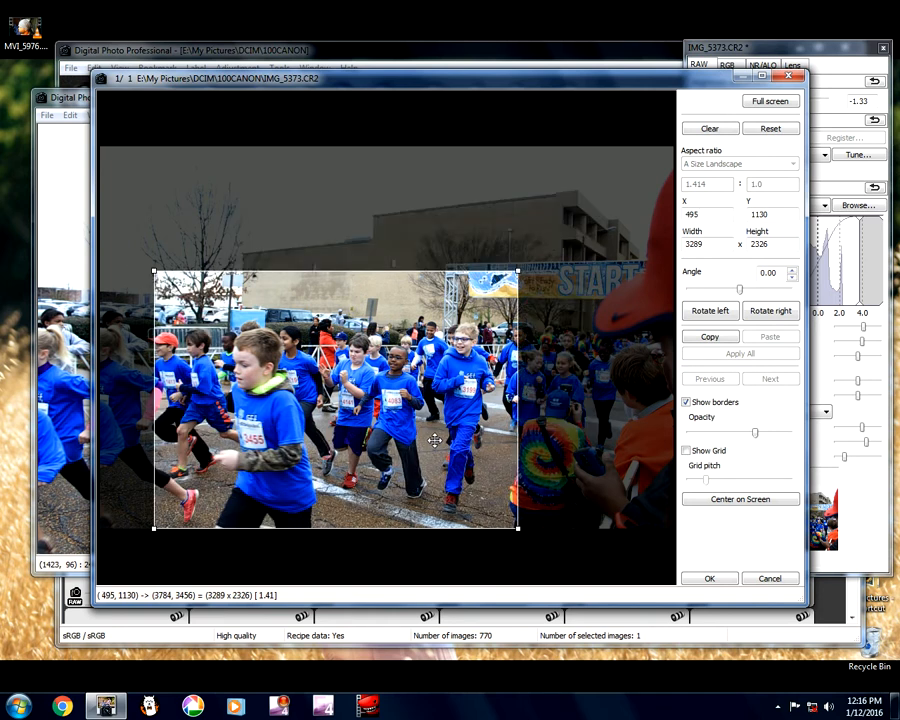
pyautogui.click(706, 579)
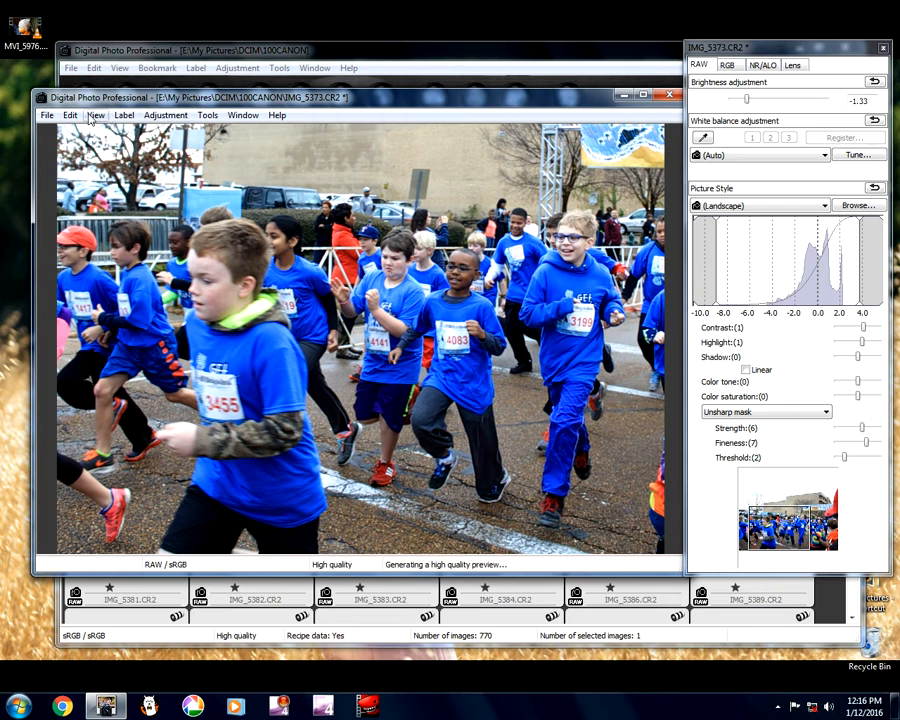
# - Prepare the conversion of IMG_5373.CR2 to JPEG with an output resolution of 500 dpi and the Desktop as the destination
pyautogui.click(46, 115)
pyautogui.click(90, 162)
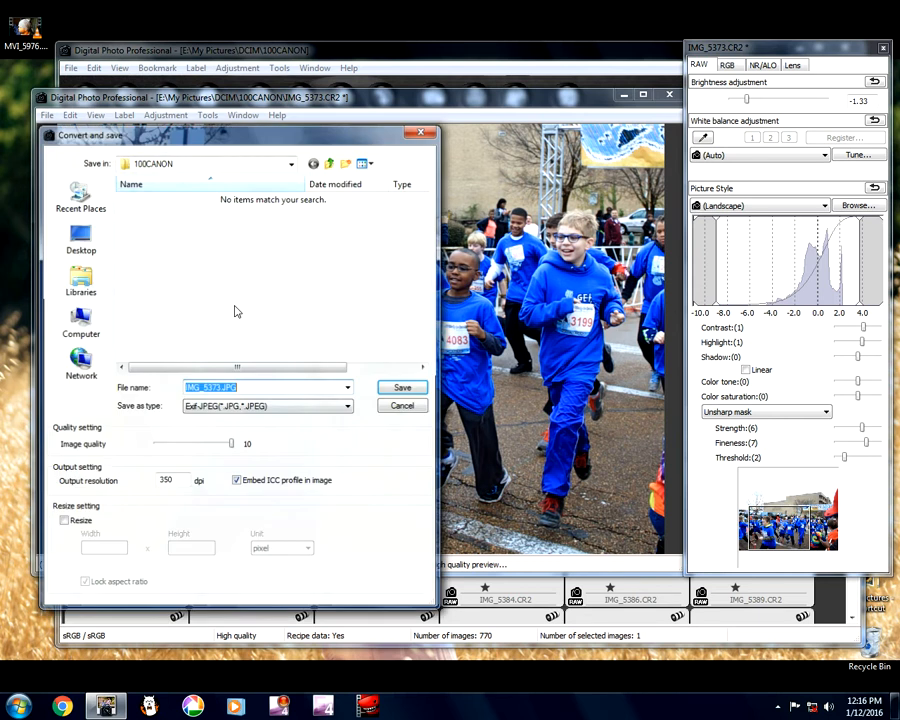
pyautogui.doubleClick(166, 481)
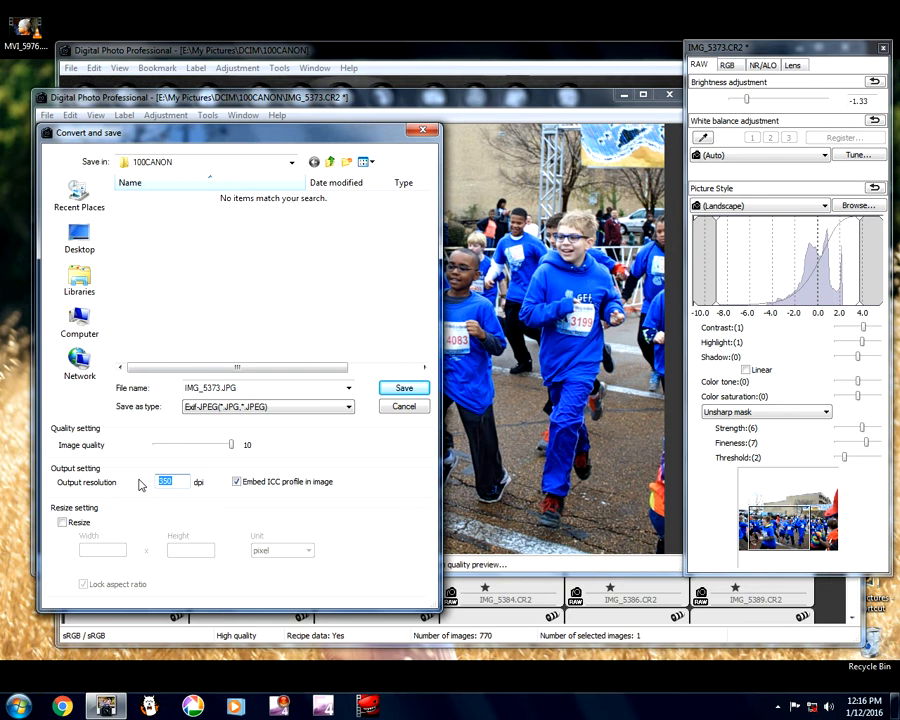
pyautogui.write('5')
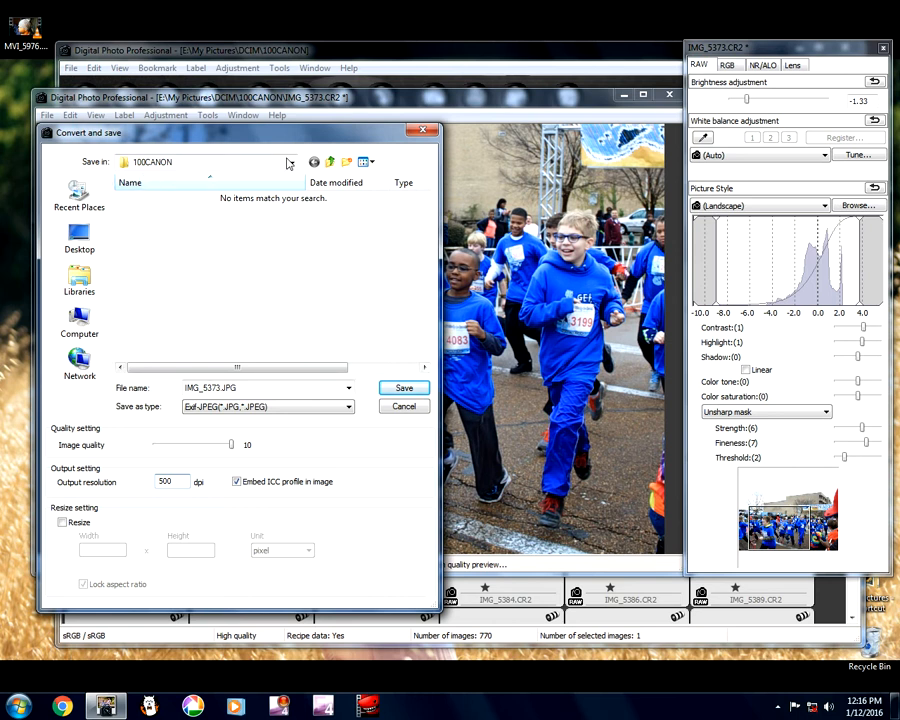
pyautogui.click(79, 236)
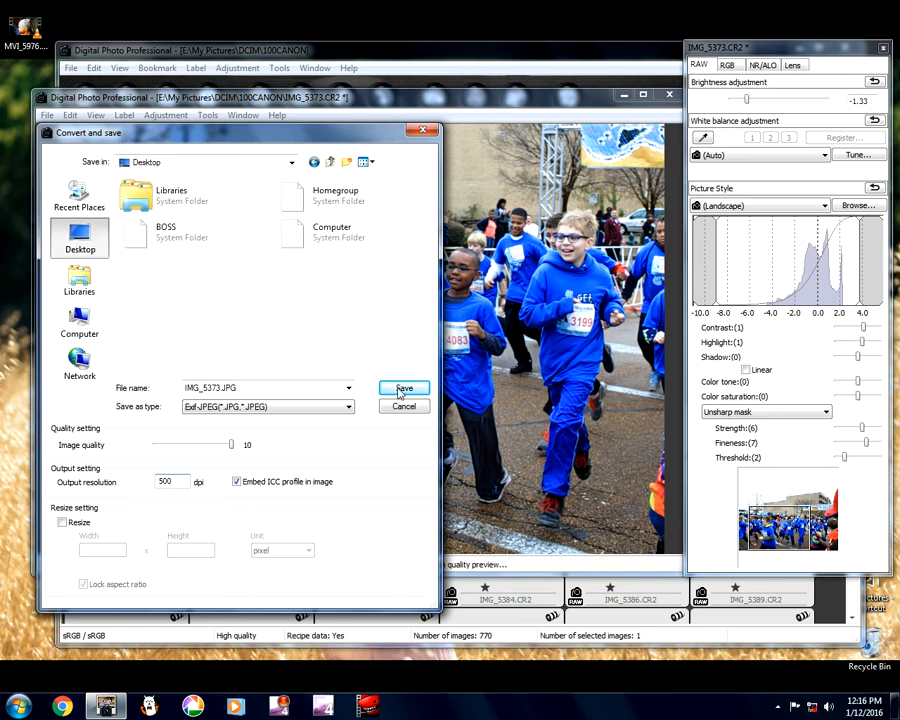
# - Create a new folder named asd on the Desktop
pyautogui.click(455, 667)
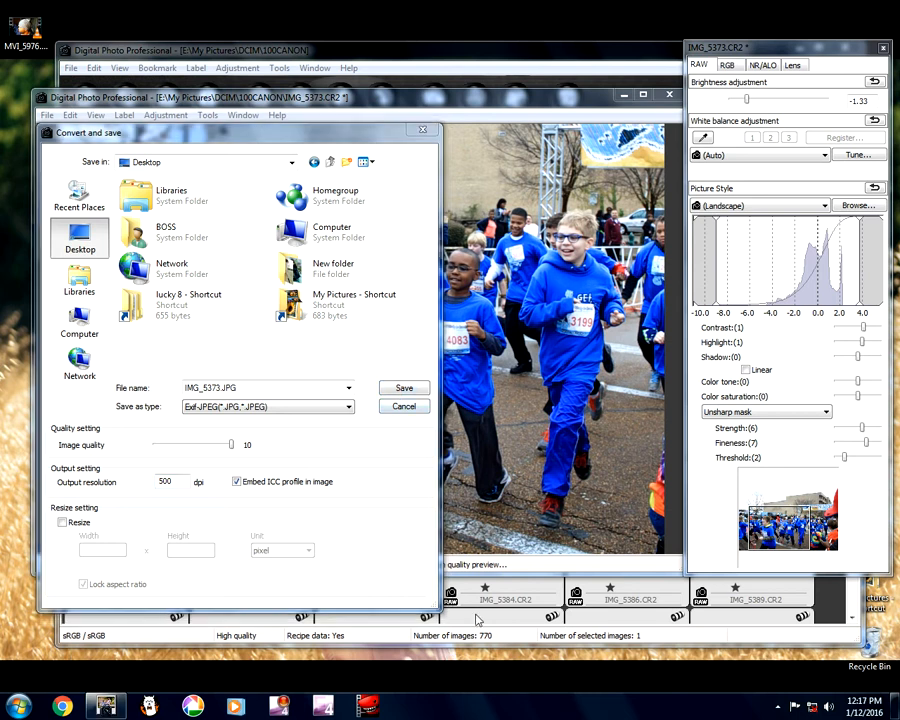
pyautogui.rightClick(455, 662)
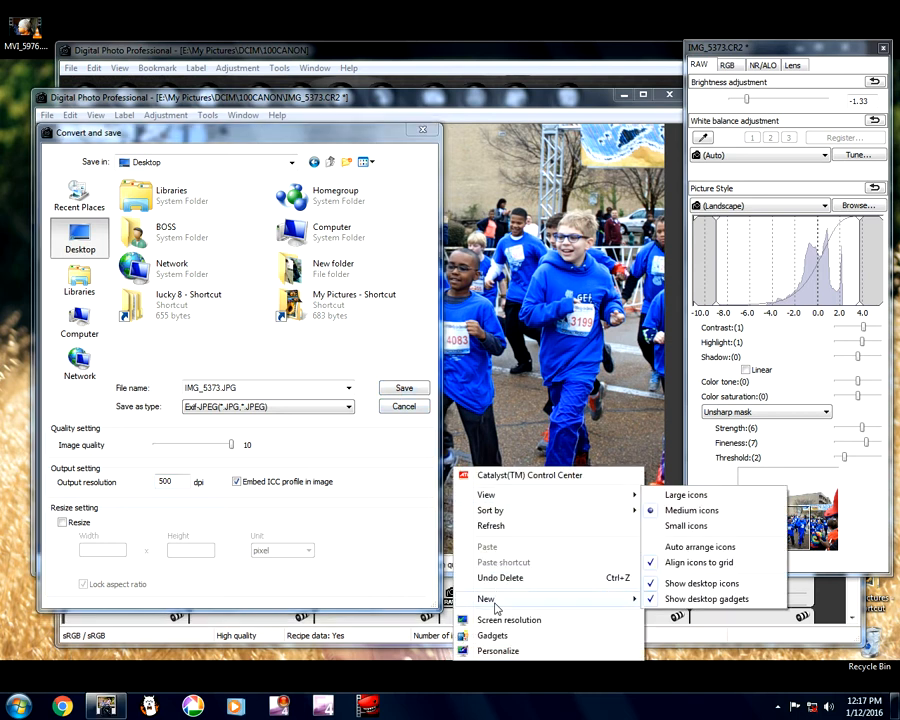
pyautogui.moveTo(572, 602)
pyautogui.click(658, 456)
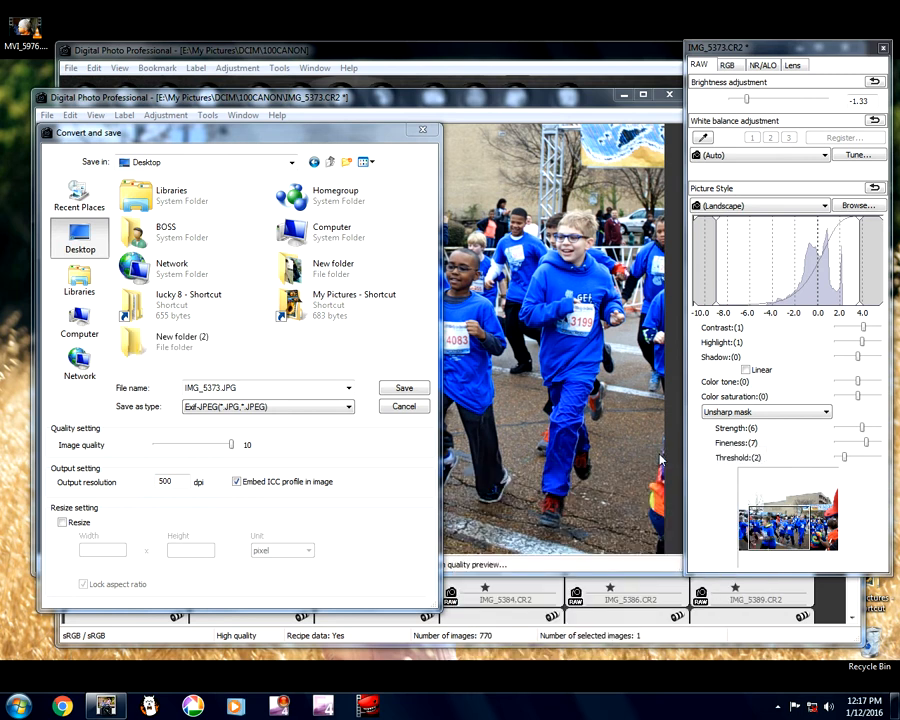
pyautogui.write('asd')
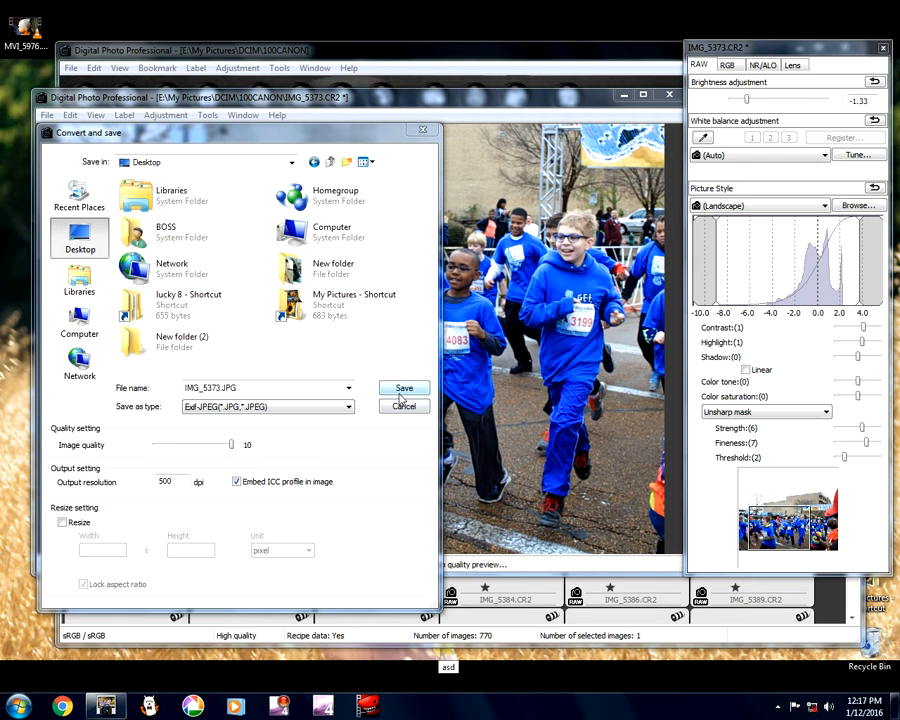
pyautogui.click(504, 677)
# - Save the converted IMG_5373.JPG in the asd folder and close the photo's edit window
pyautogui.click(152, 343)
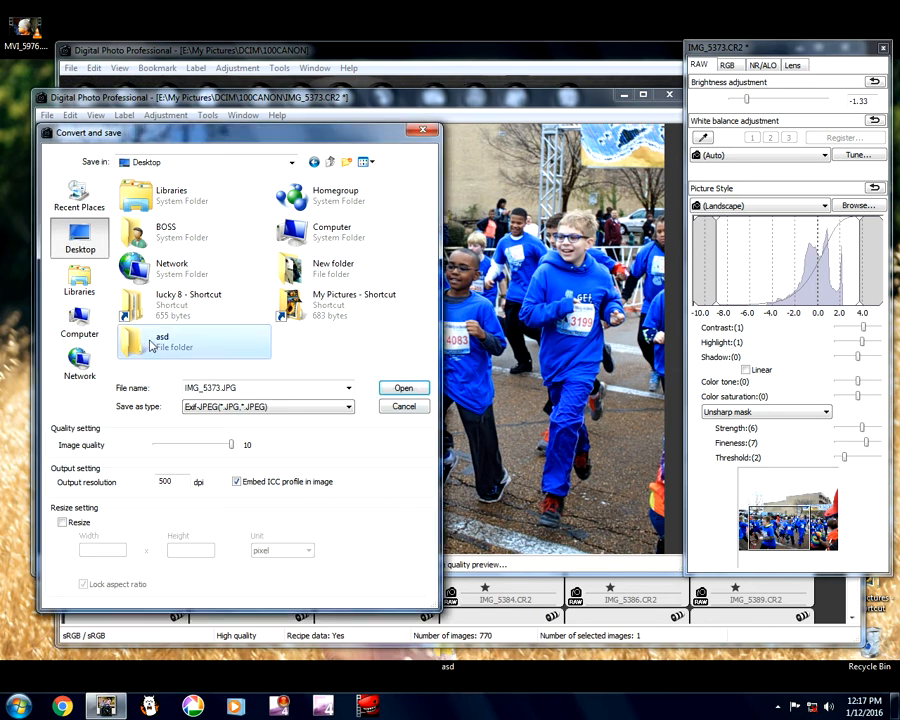
pyautogui.click(404, 388)
pyautogui.click(403, 388)
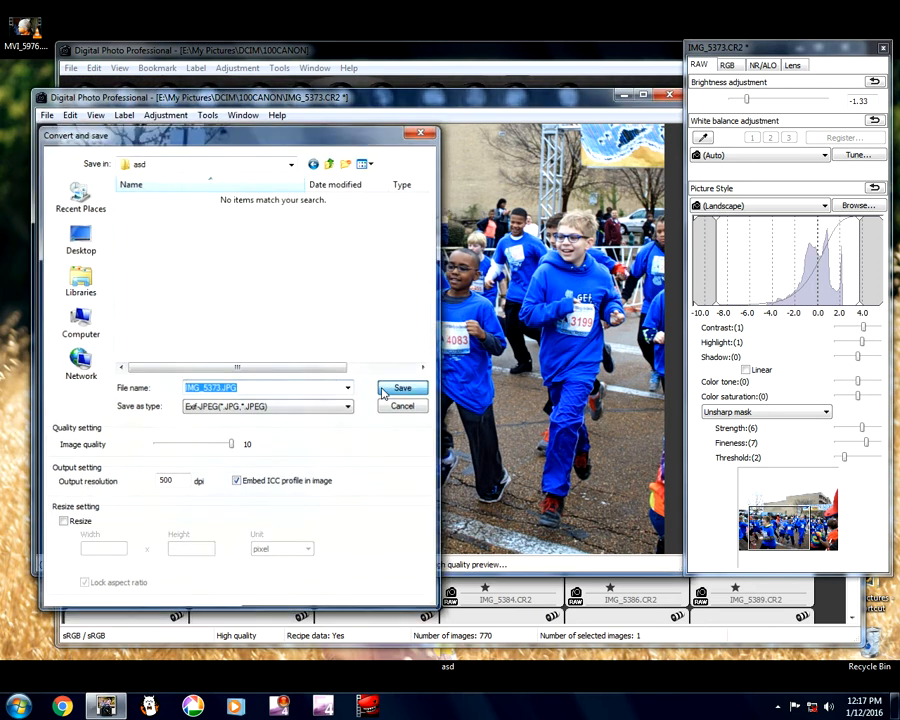
pyautogui.click(670, 97)
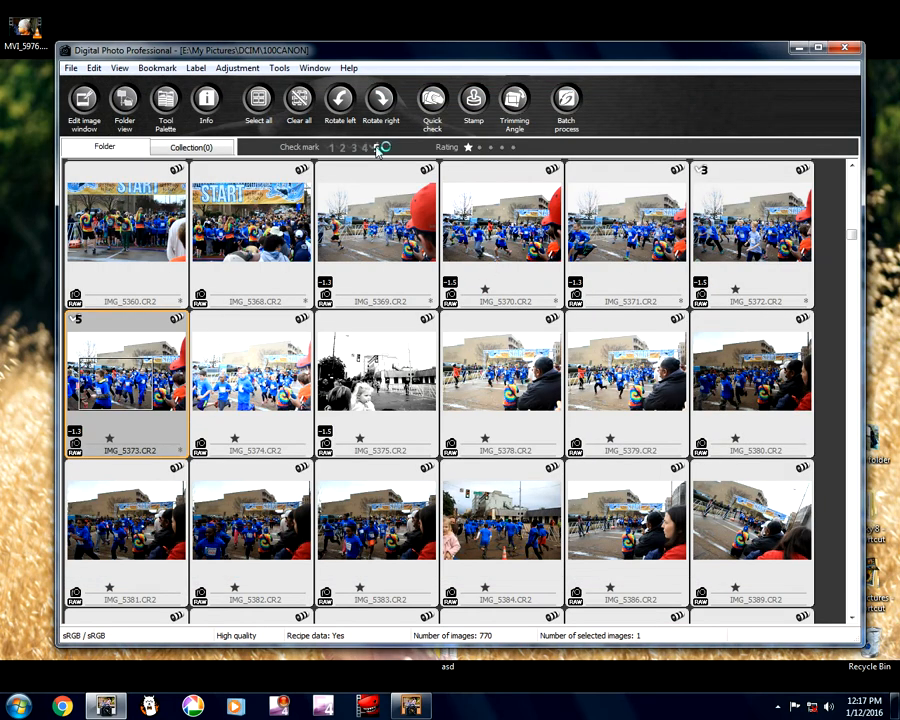
# - Open IMG_5374.CR2 for editing and set its RAW brightness adjustment to -1.33
pyautogui.click(235, 330)
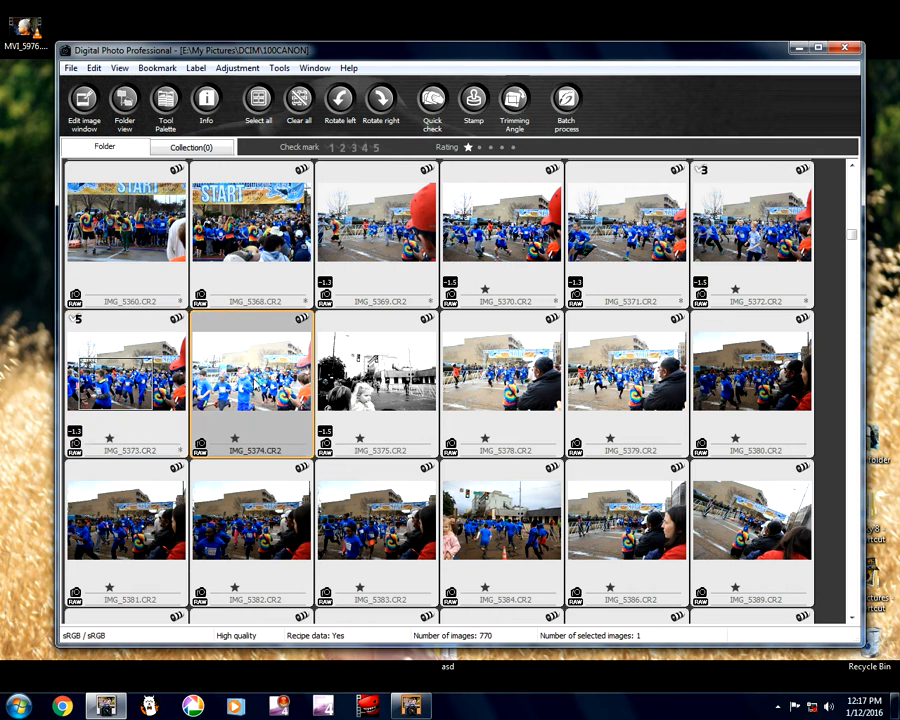
pyautogui.doubleClick(273, 380)
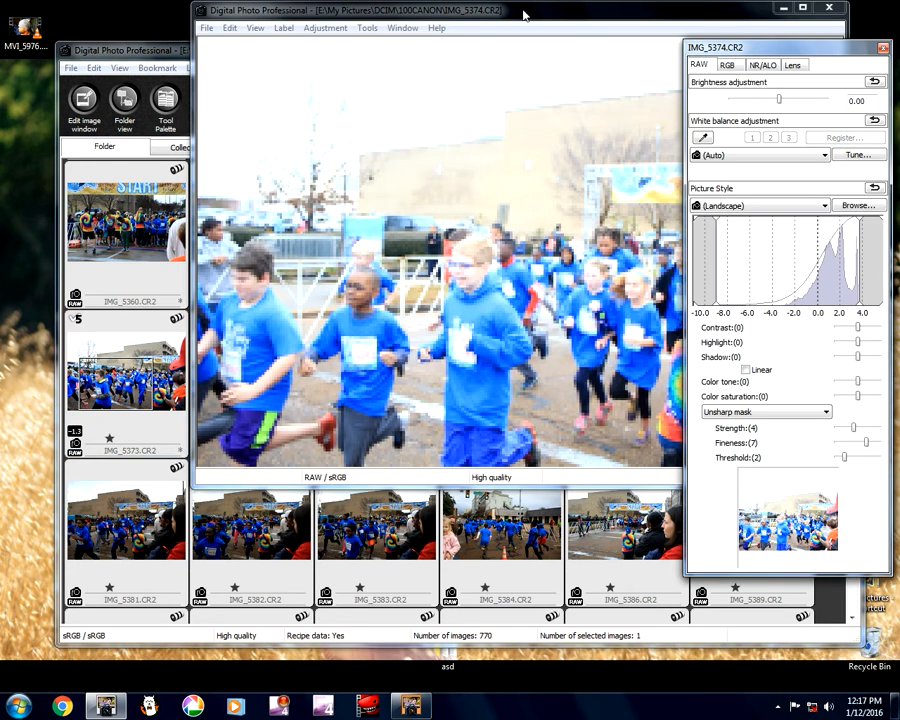
pyautogui.moveTo(524, 14); pyautogui.dragTo(400, 50)
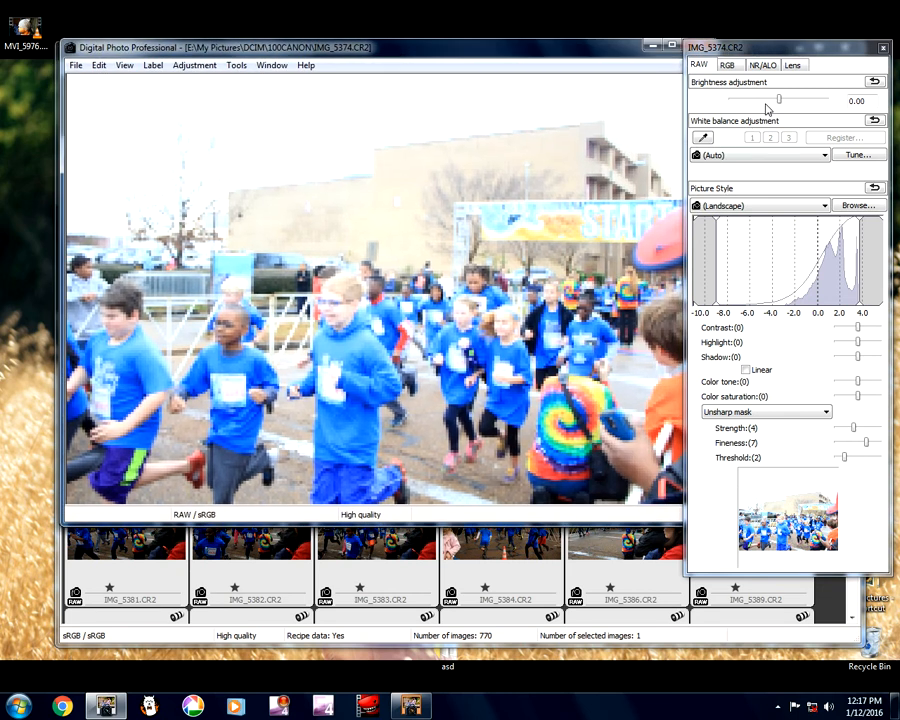
pyautogui.moveTo(755, 100); pyautogui.dragTo(746, 104)
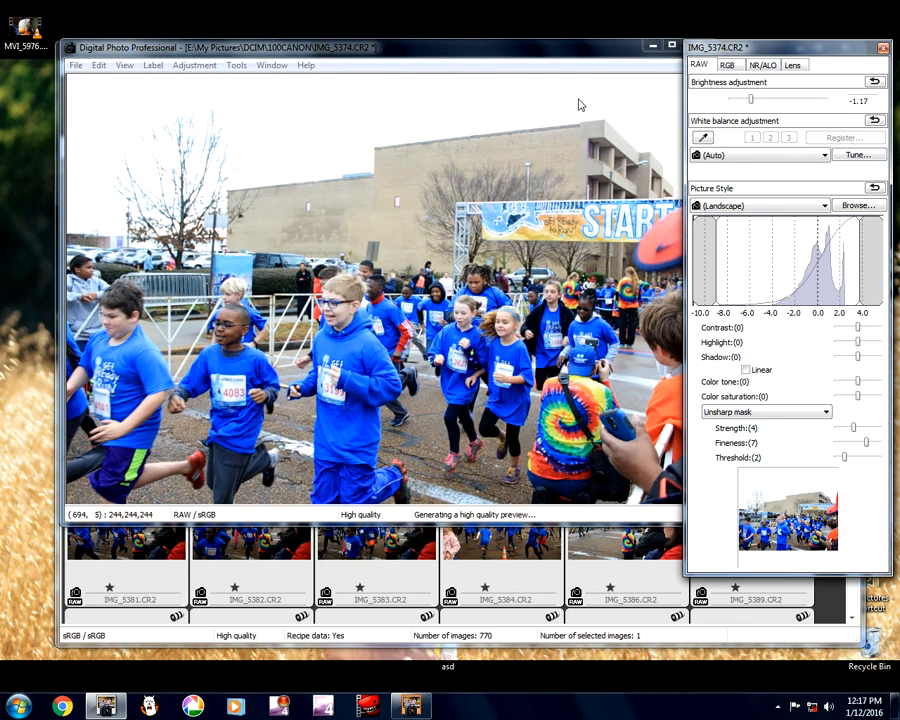
pyautogui.moveTo(750, 100); pyautogui.dragTo(745, 101)
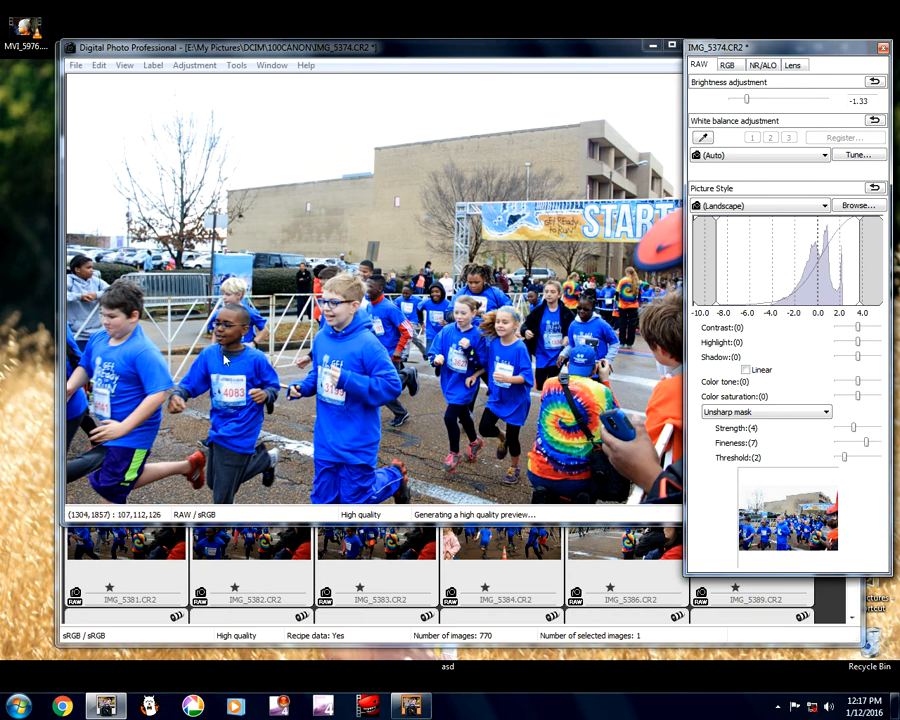
# - Examine the sharpness of the two girls and their shoes in IMG_5374.CR2 up close, then close its edit window
pyautogui.click(124, 66)
pyautogui.click(140, 207)
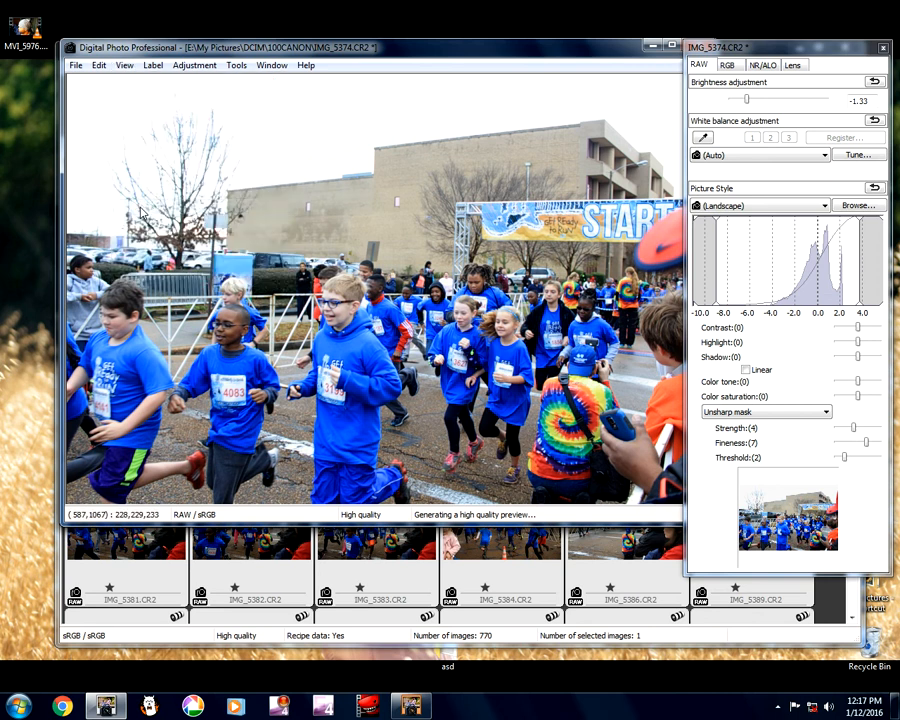
pyautogui.click(124, 66)
pyautogui.click(129, 202)
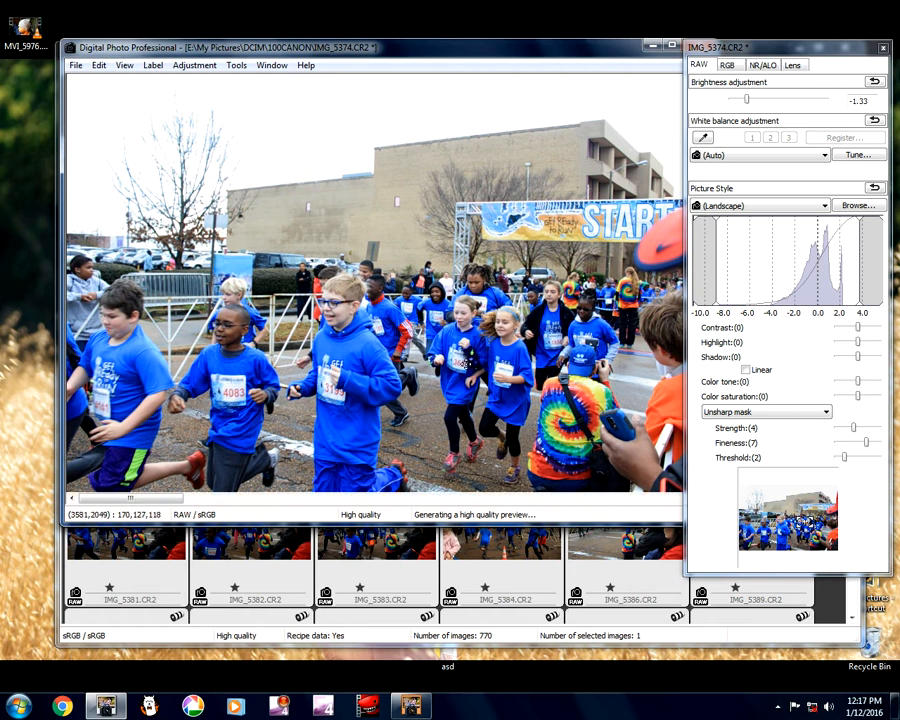
pyautogui.click(456, 400)
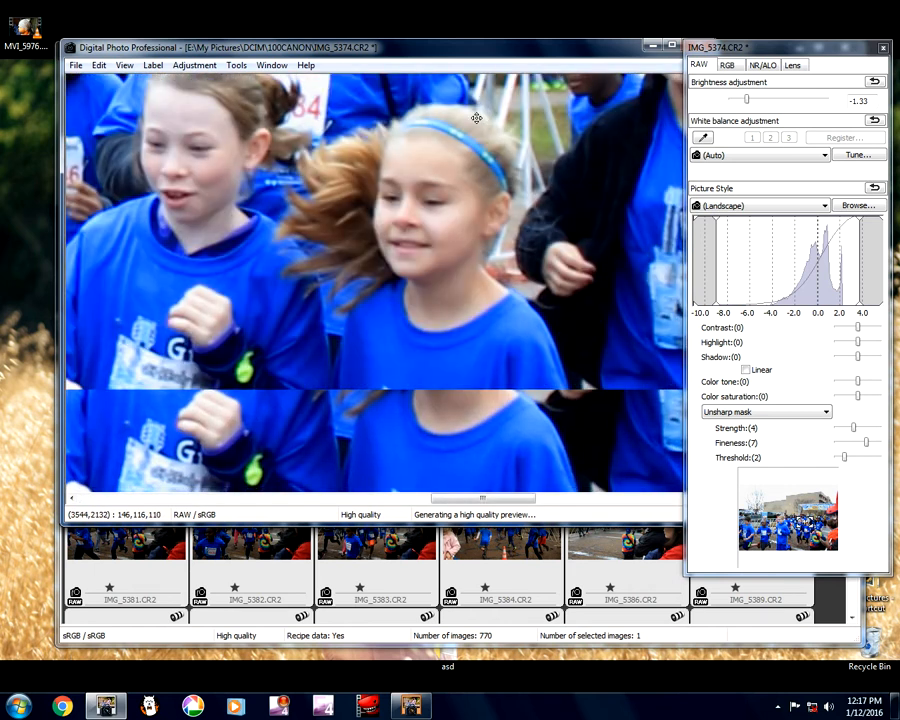
pyautogui.scroll(-5, 323, 277)
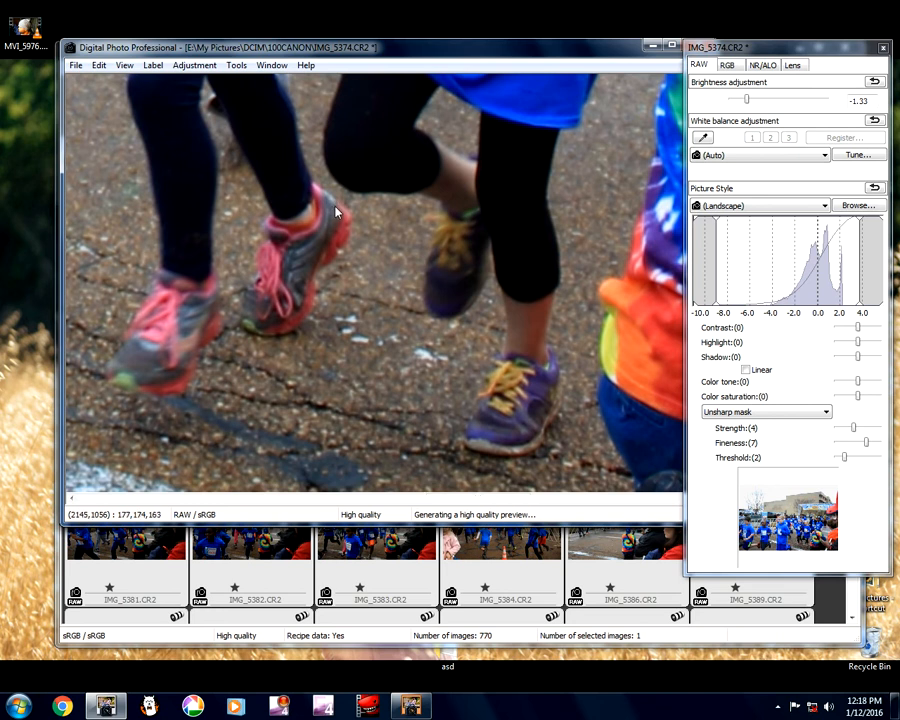
pyautogui.click(470, 288)
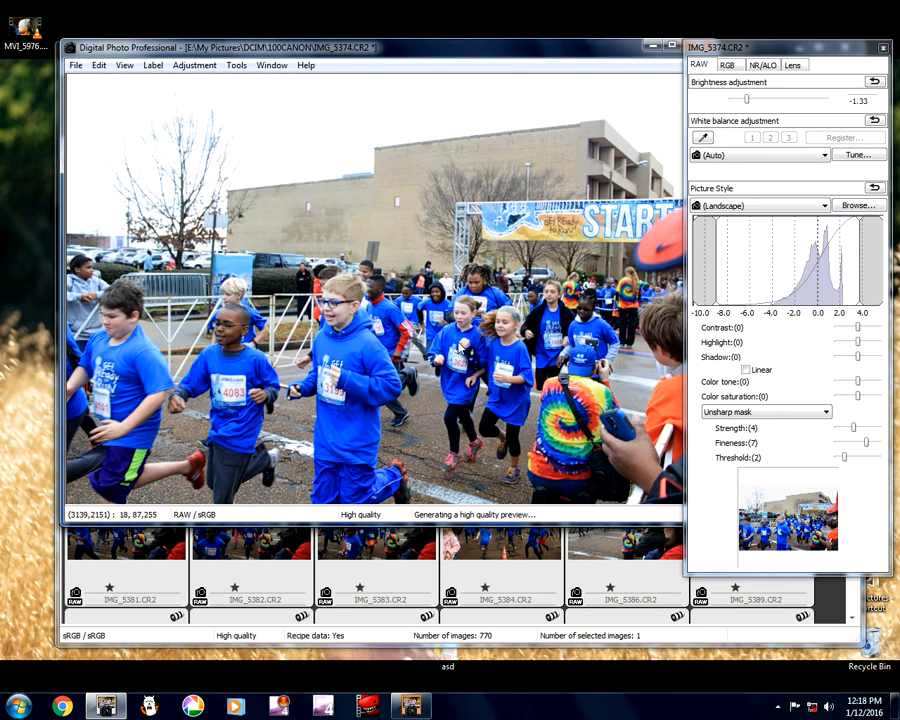
pyautogui.moveTo(630, 47); pyautogui.dragTo(596, 47)
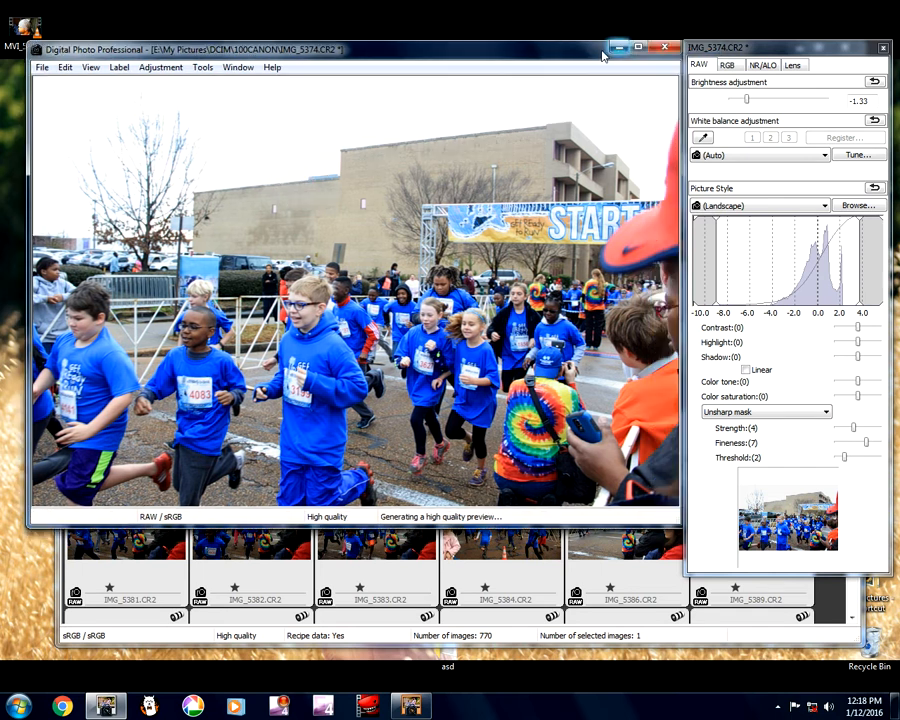
pyautogui.click(663, 47)
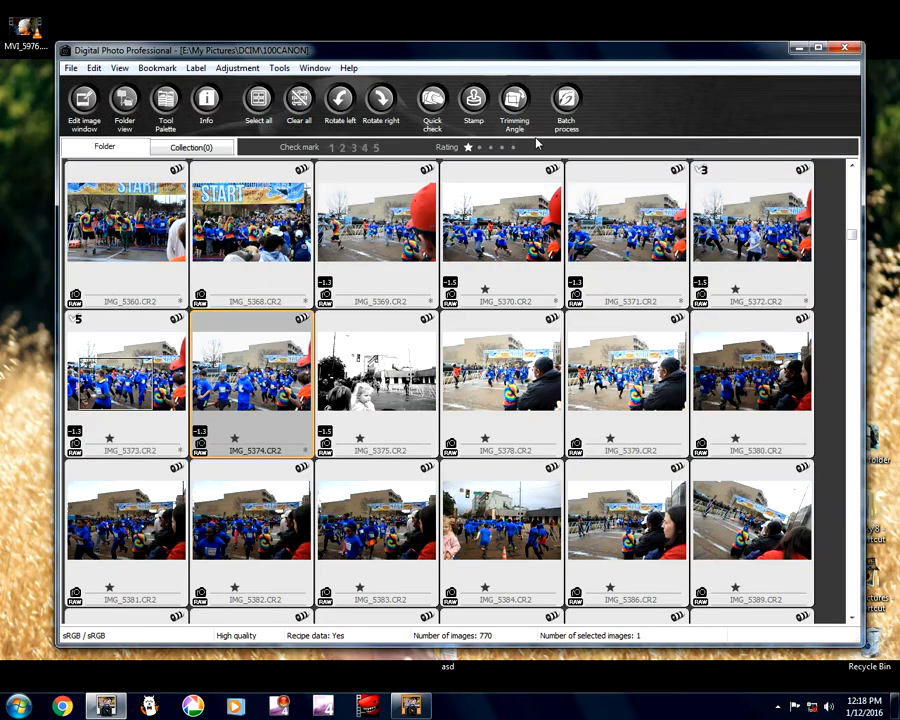
# - Revert the black-and-white photo IMG_5375.CR2 to its shot settings
pyautogui.press('Right')
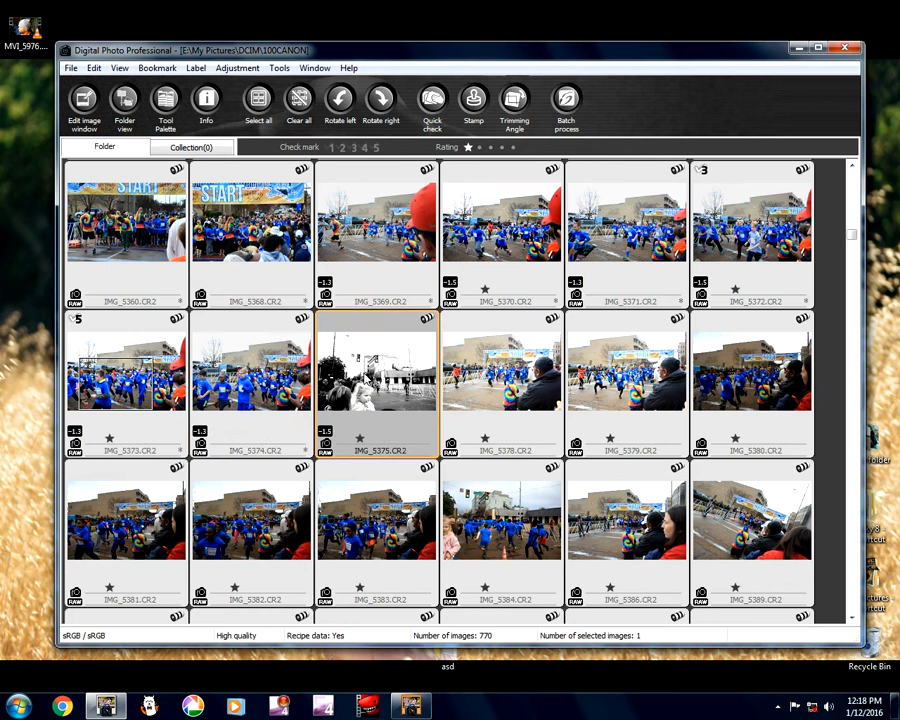
pyautogui.doubleClick(380, 368)
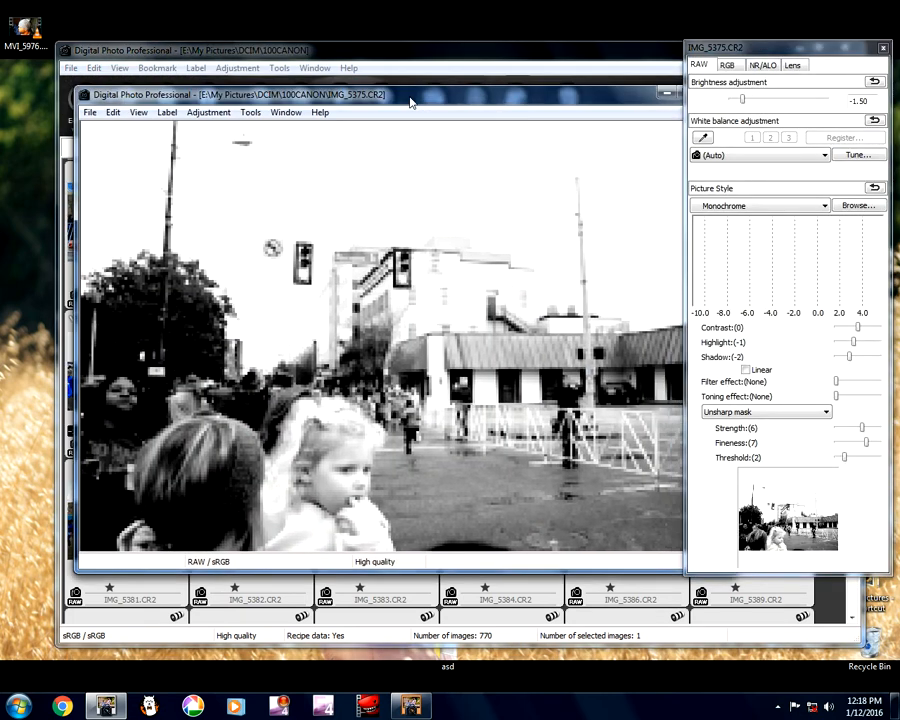
pyautogui.click(76, 110)
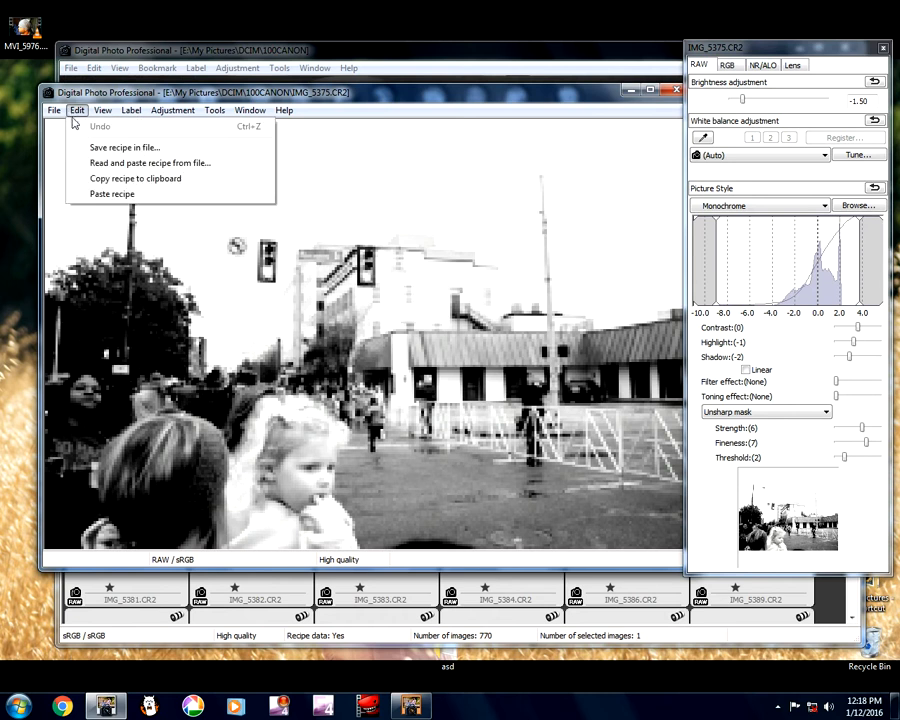
pyautogui.moveTo(55, 116)
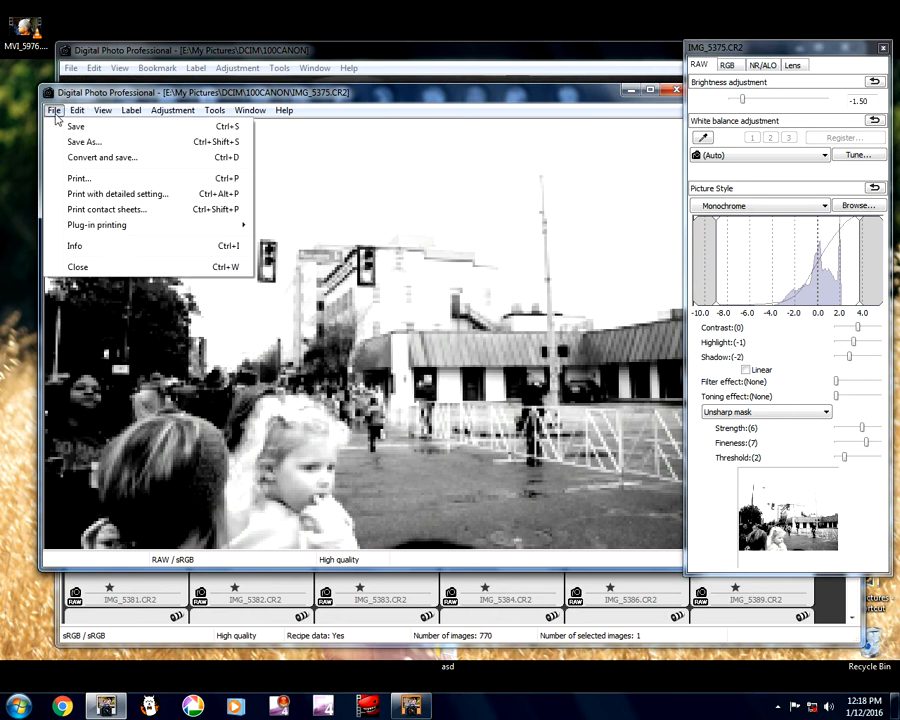
pyautogui.click(676, 91)
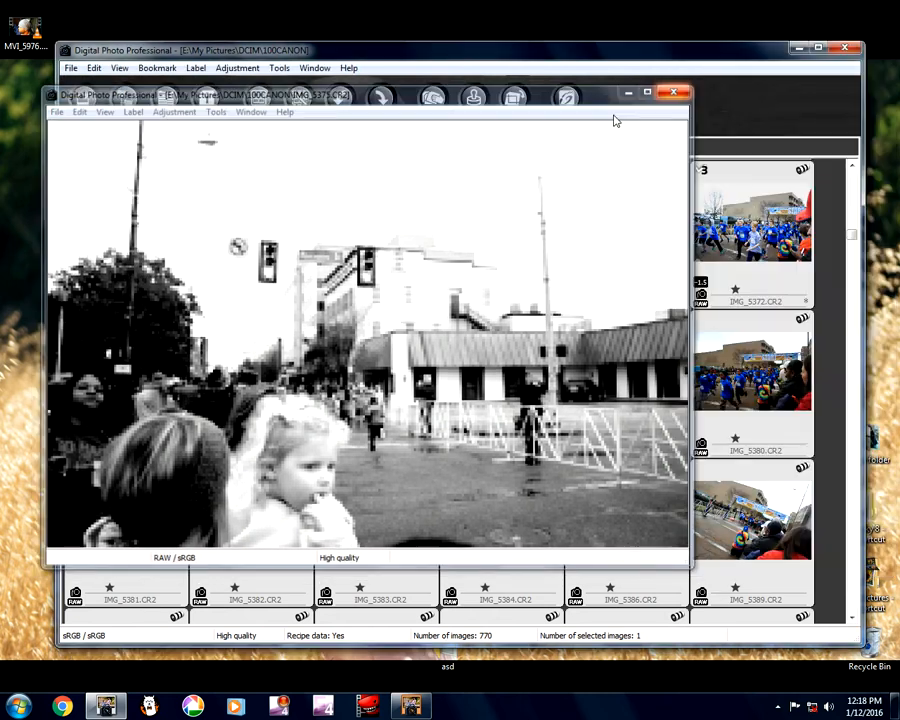
pyautogui.click(94, 68)
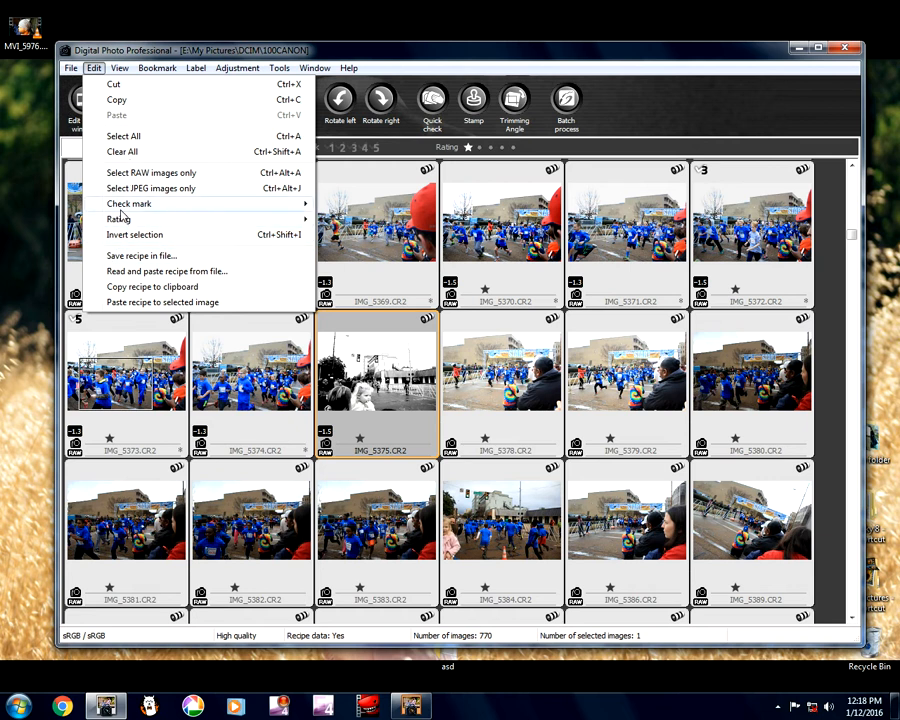
pyautogui.moveTo(125, 70)
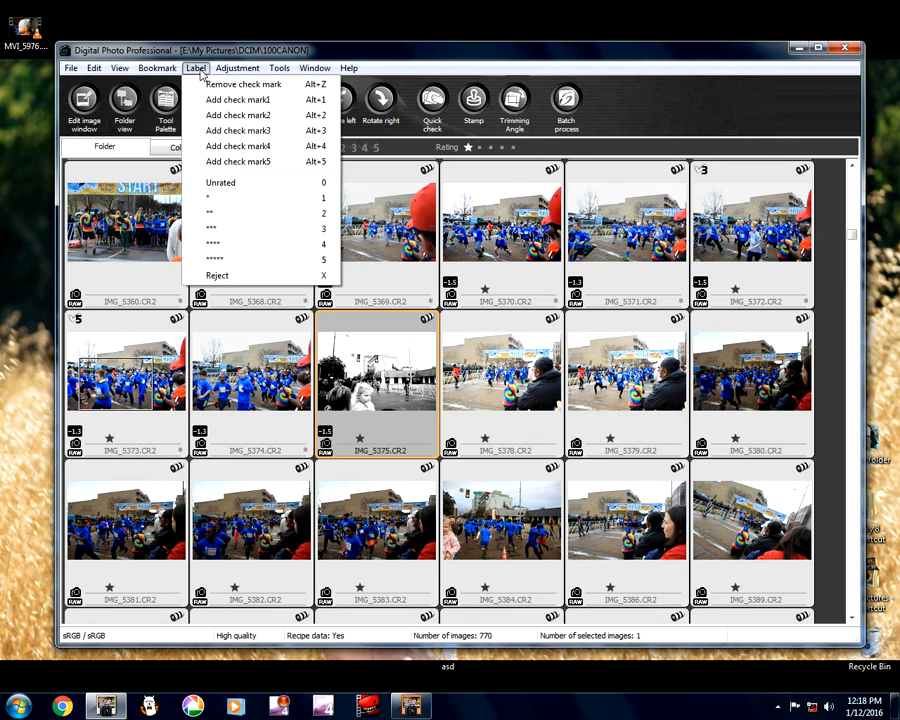
pyautogui.moveTo(236, 72)
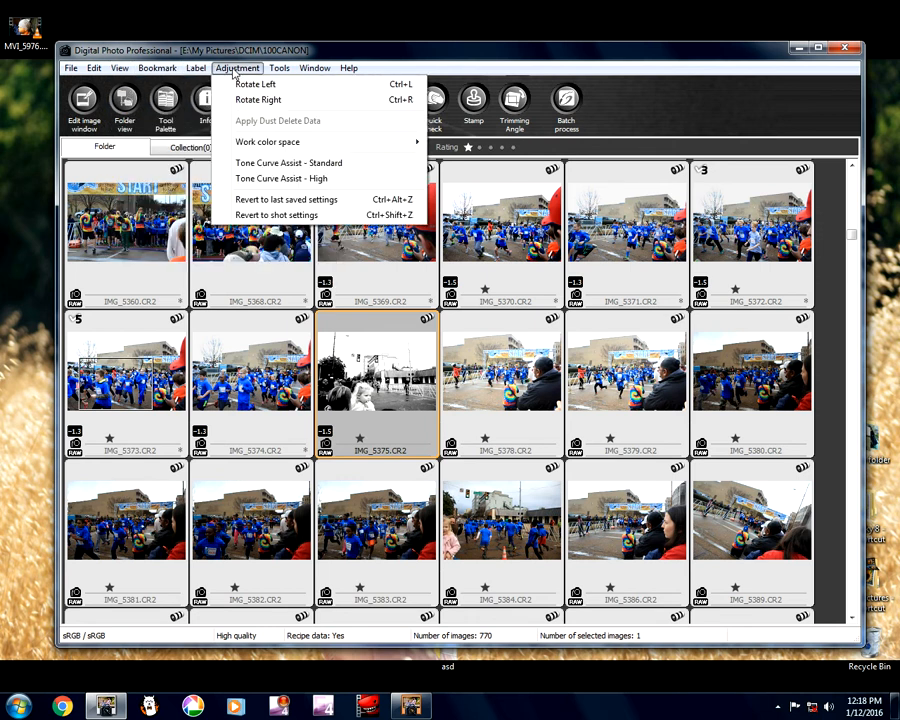
pyautogui.click(265, 215)
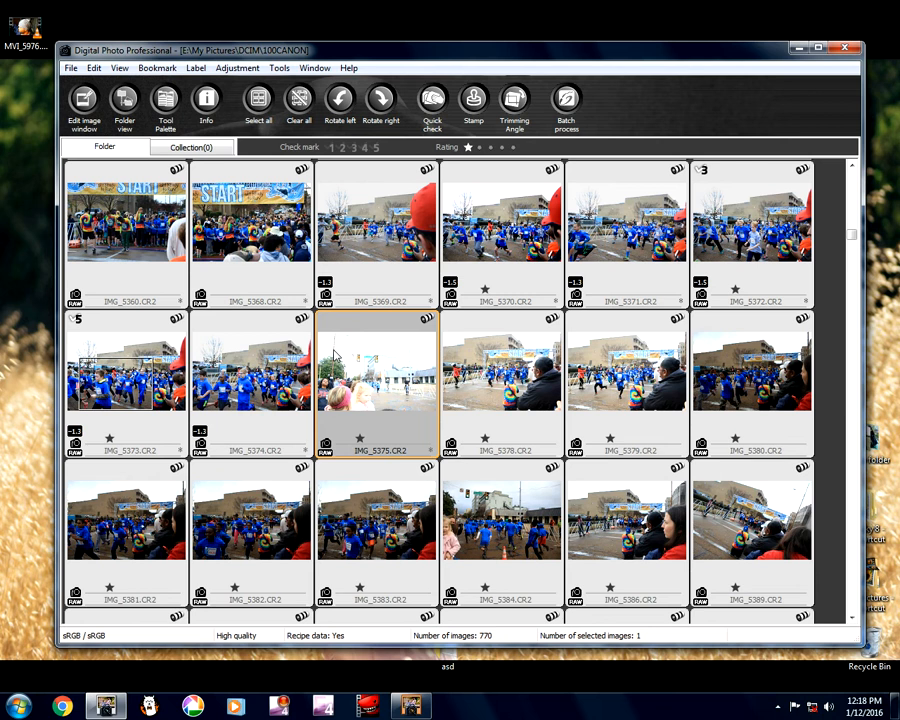
# - Open IMG_5375.CR2 for editing, set its RAW brightness adjustment to -1.67 and close its edit window
pyautogui.doubleClick(335, 352)
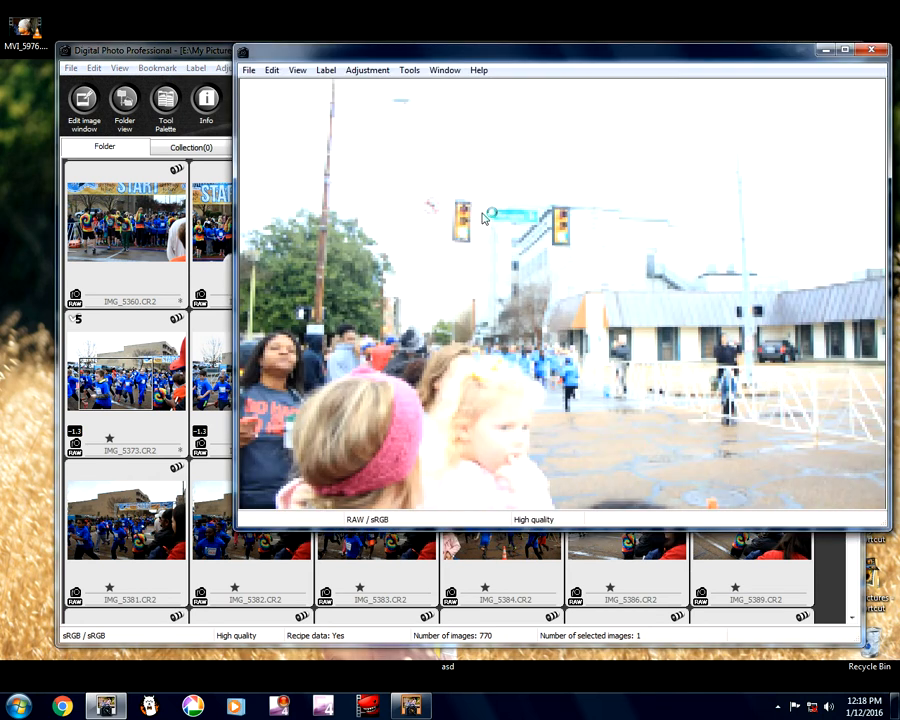
pyautogui.moveTo(540, 57); pyautogui.dragTo(318, 101)
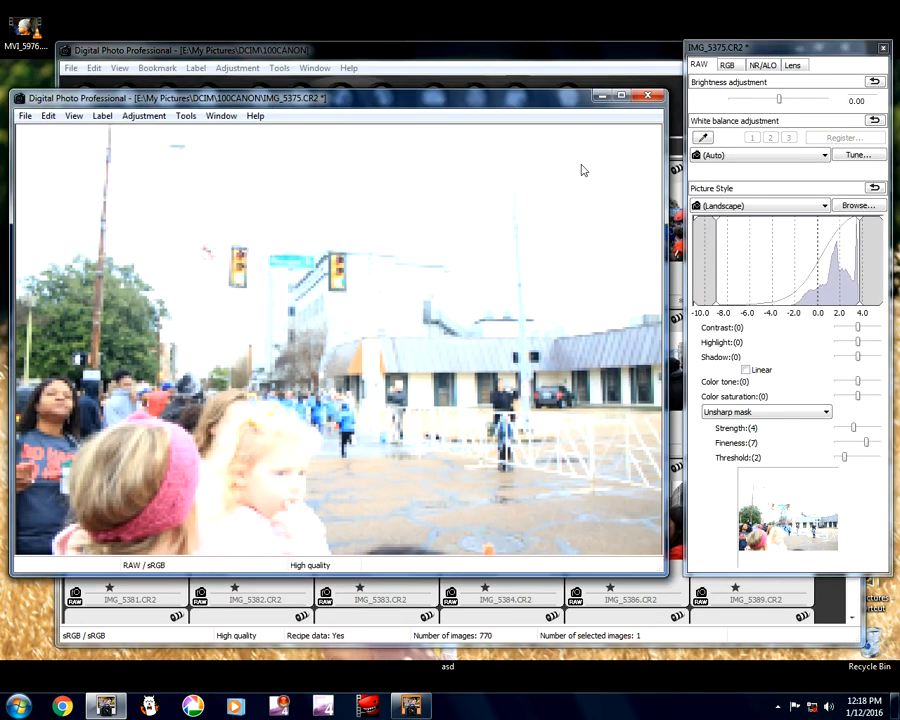
pyautogui.click(757, 100)
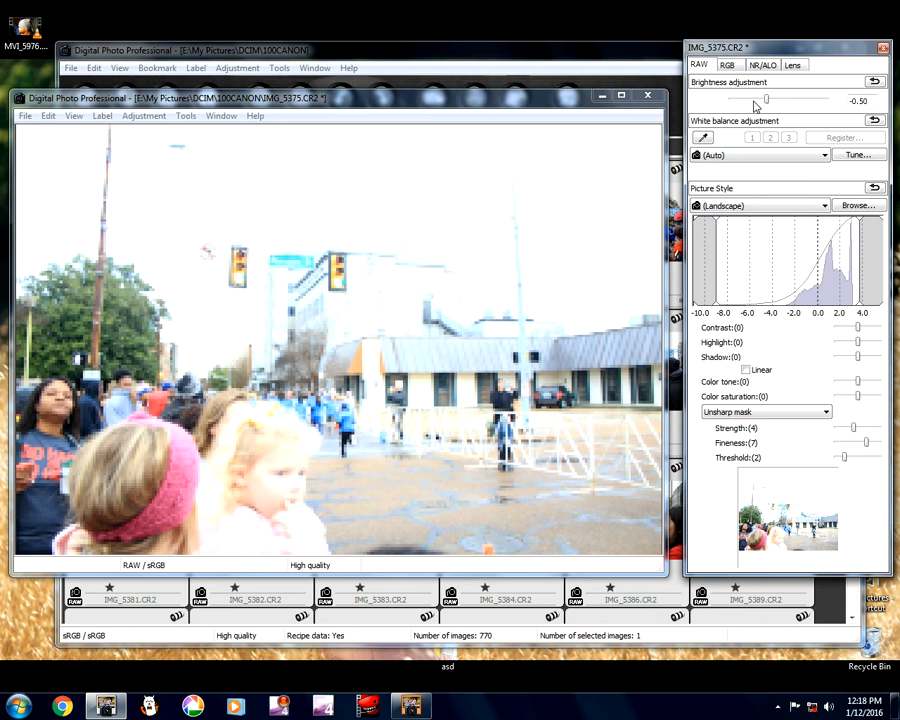
pyautogui.moveTo(755, 104); pyautogui.dragTo(740, 100)
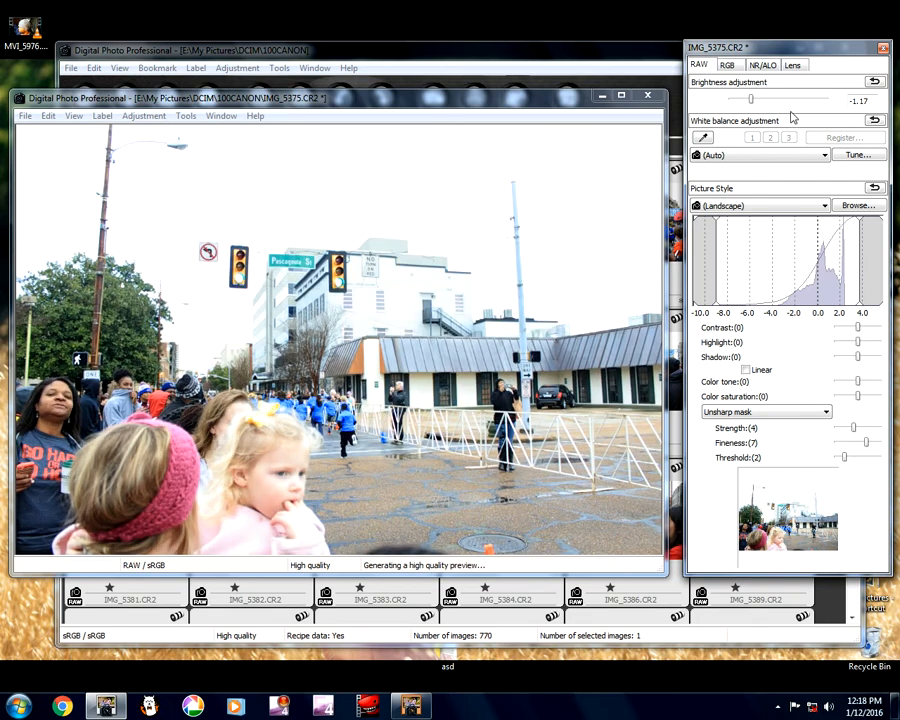
pyautogui.moveTo(749, 99); pyautogui.dragTo(739, 106)
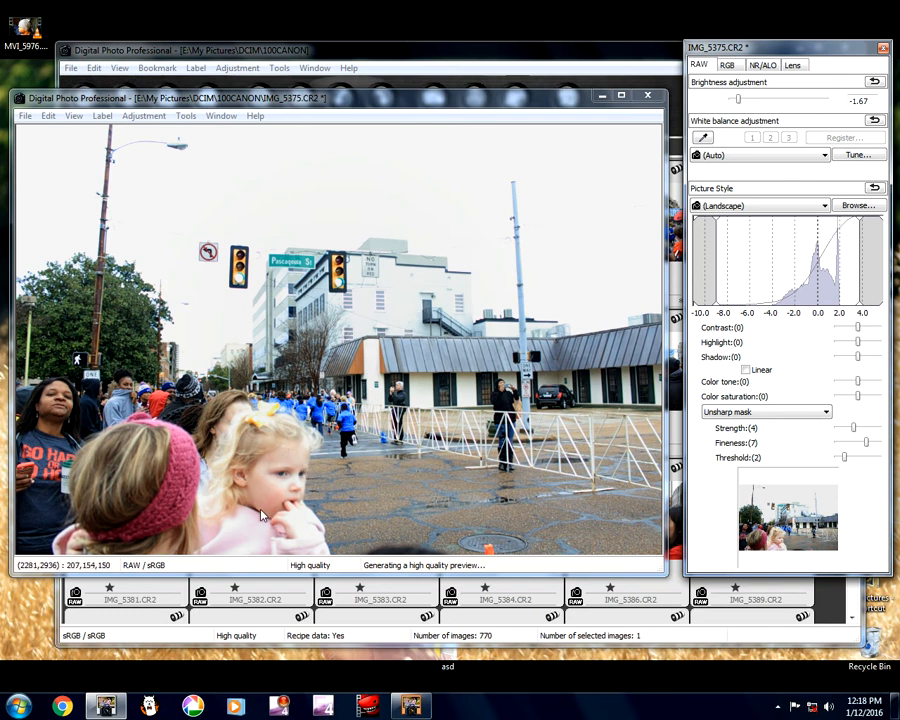
pyautogui.click(651, 100)
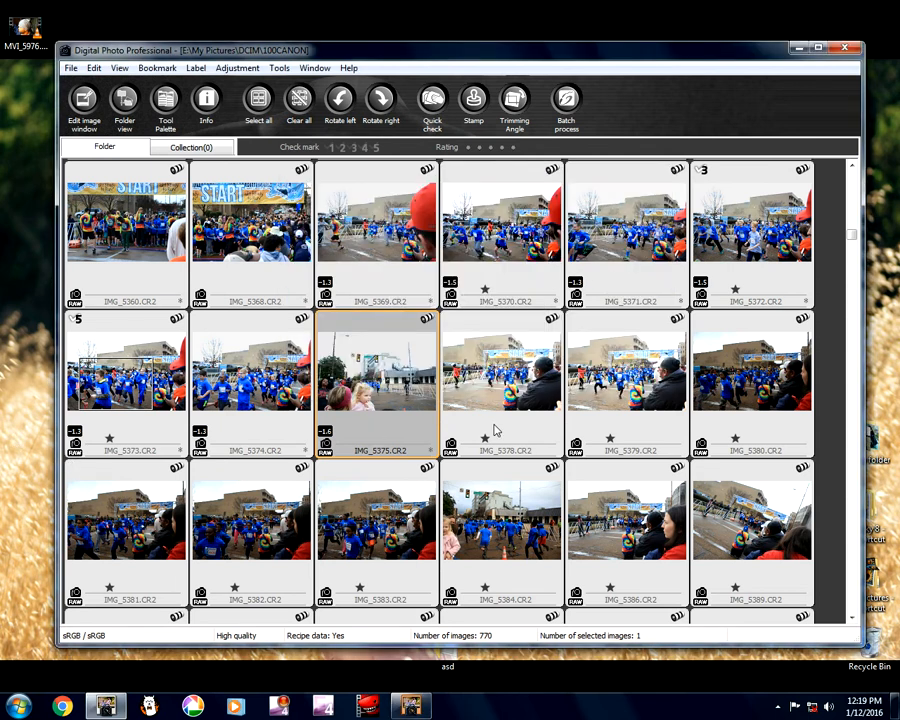
# - Open IMG_5378.CR2 for editing and examine the runners in blue shirts up close
pyautogui.click(510, 372)
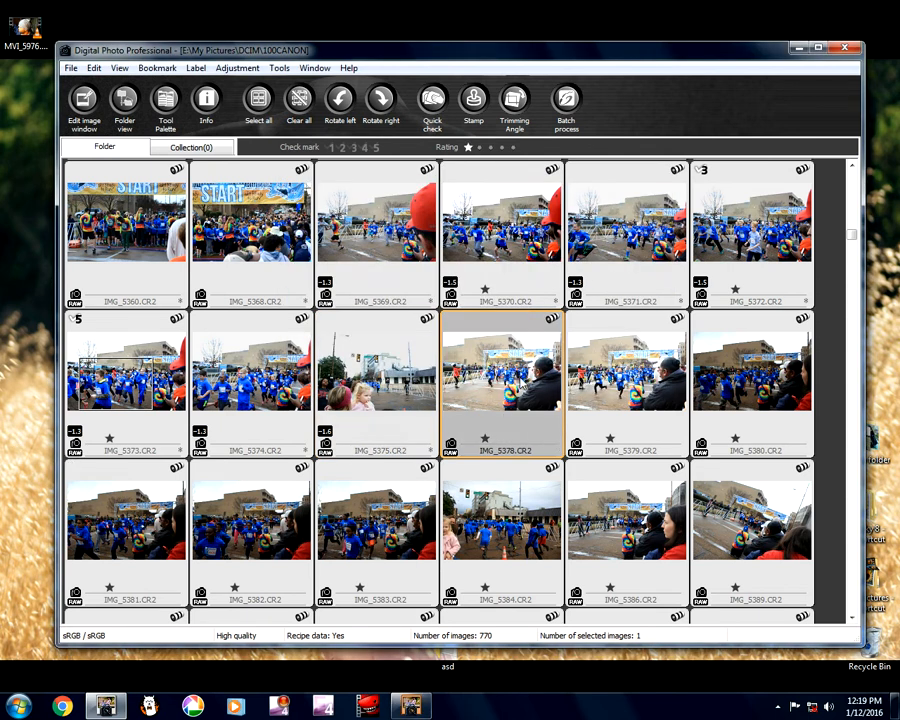
pyautogui.doubleClick(513, 376)
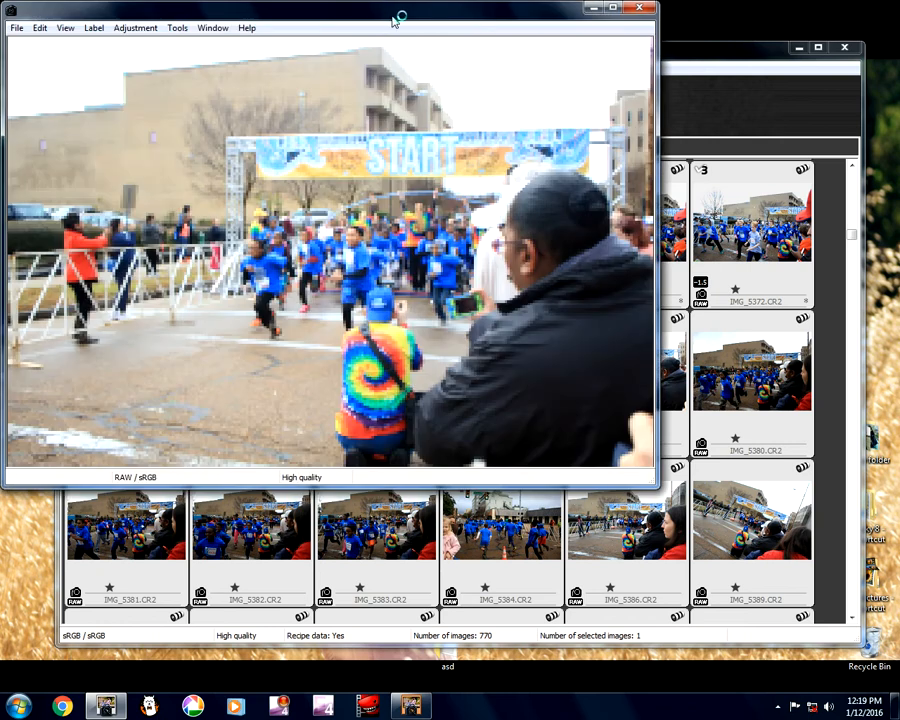
pyautogui.moveTo(395, 18); pyautogui.dragTo(390, 84)
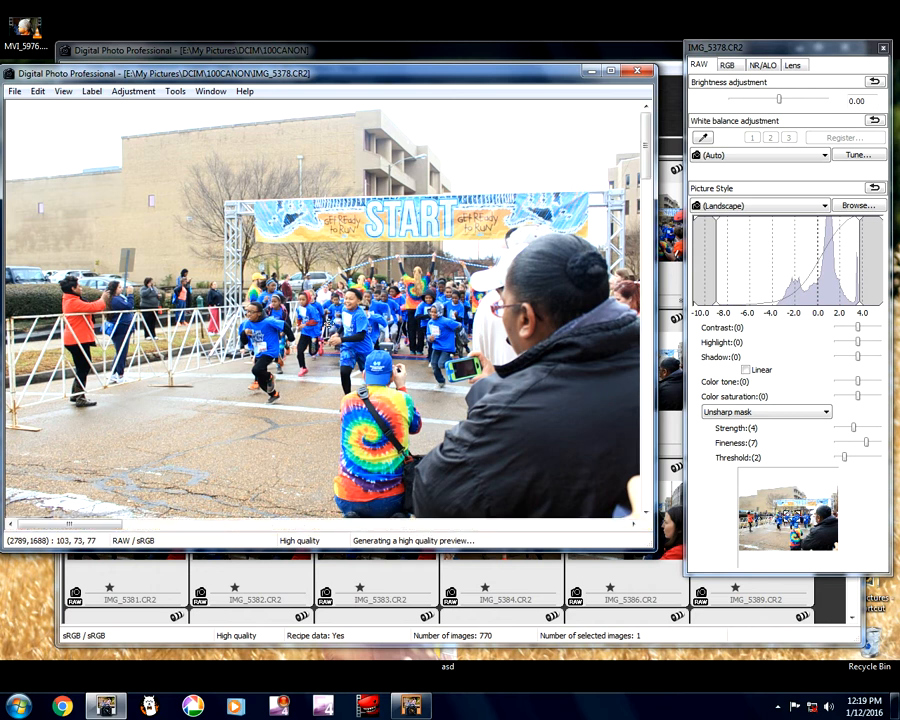
pyautogui.click(313, 292)
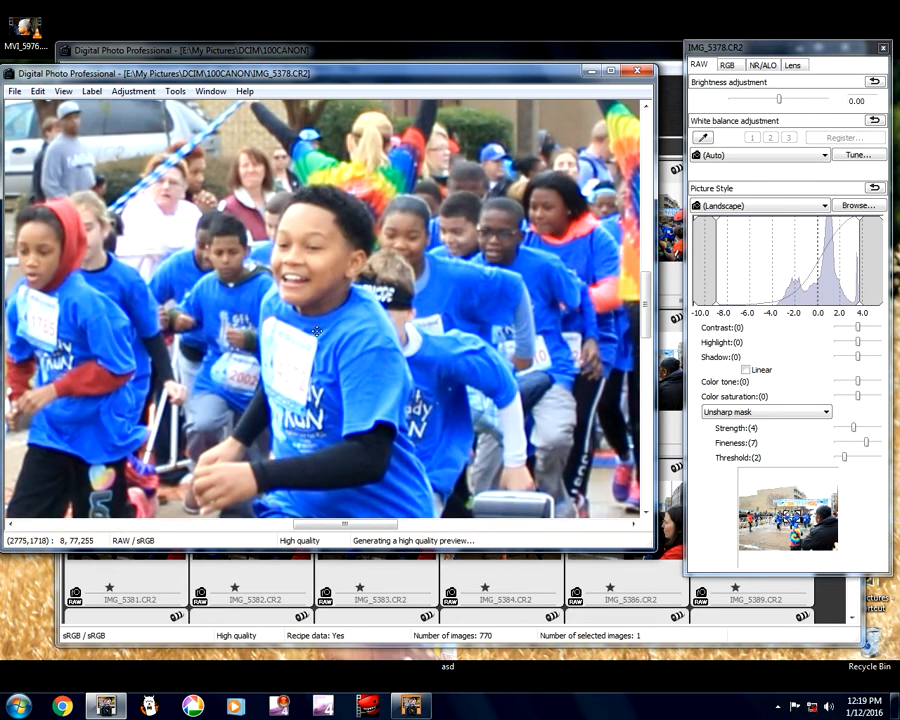
pyautogui.moveTo(319, 331); pyautogui.dragTo(496, 325)
pyautogui.moveTo(217, 317); pyautogui.dragTo(409, 308)
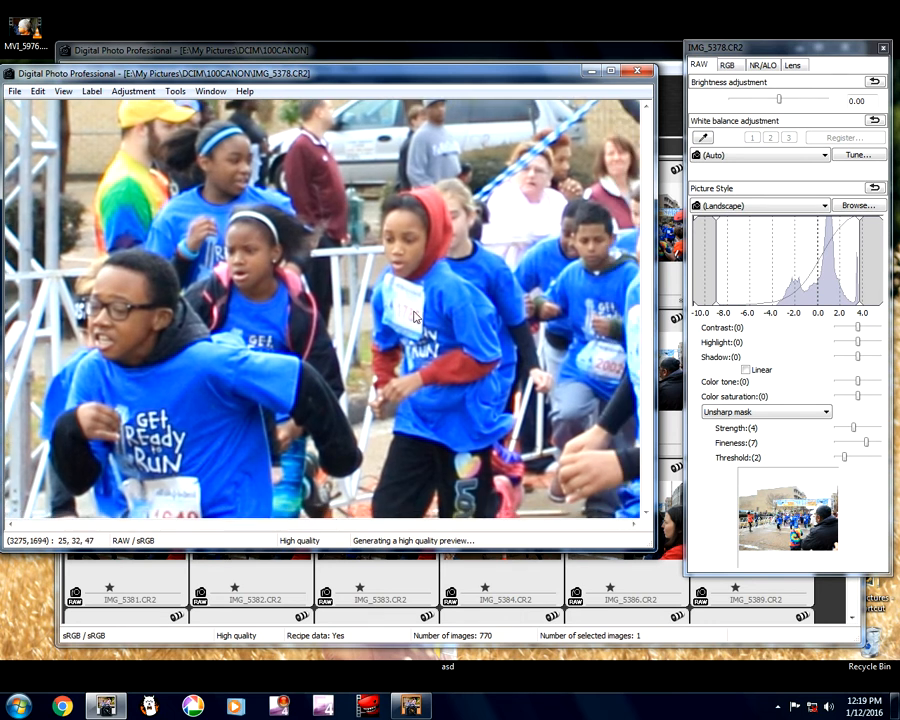
pyautogui.click(414, 318)
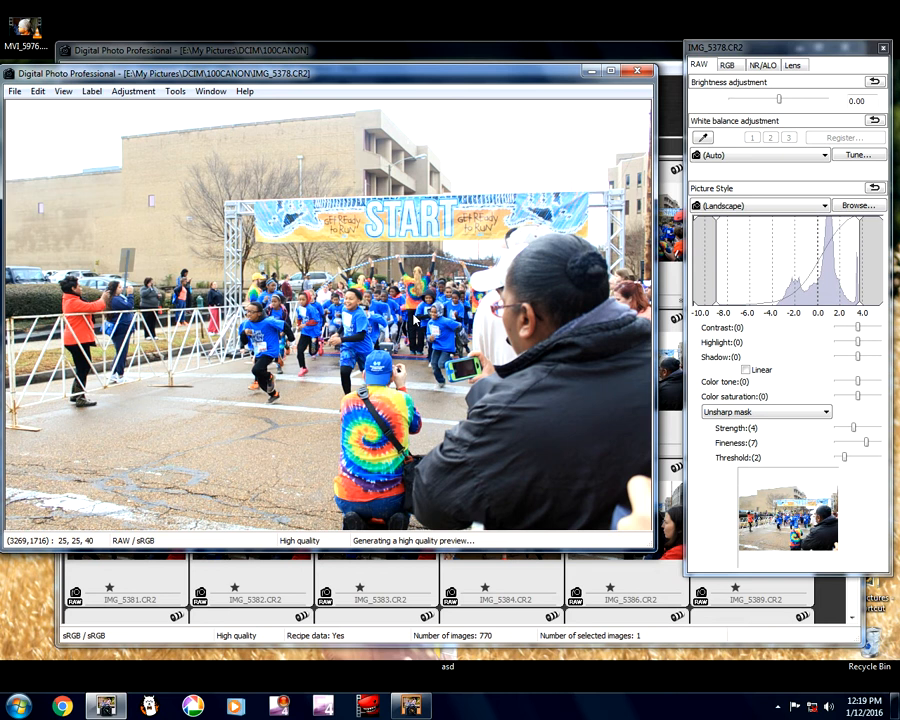
# - Set the RAW brightness adjustment of IMG_5378.CR2 to -0.83
pyautogui.click(755, 104)
pyautogui.click(756, 104)
pyautogui.click(755, 108)
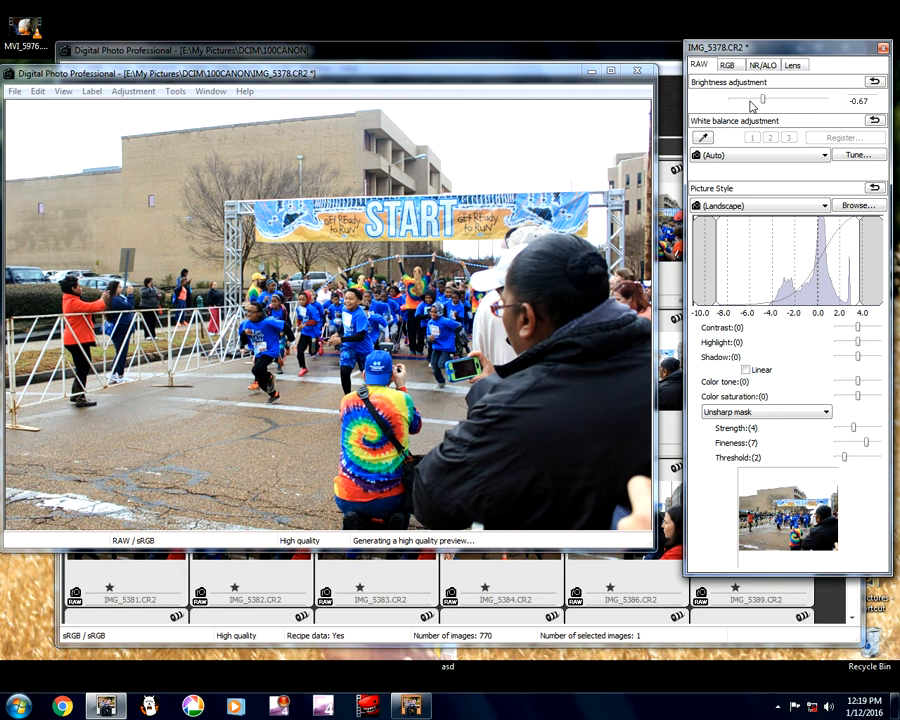
pyautogui.click(752, 104)
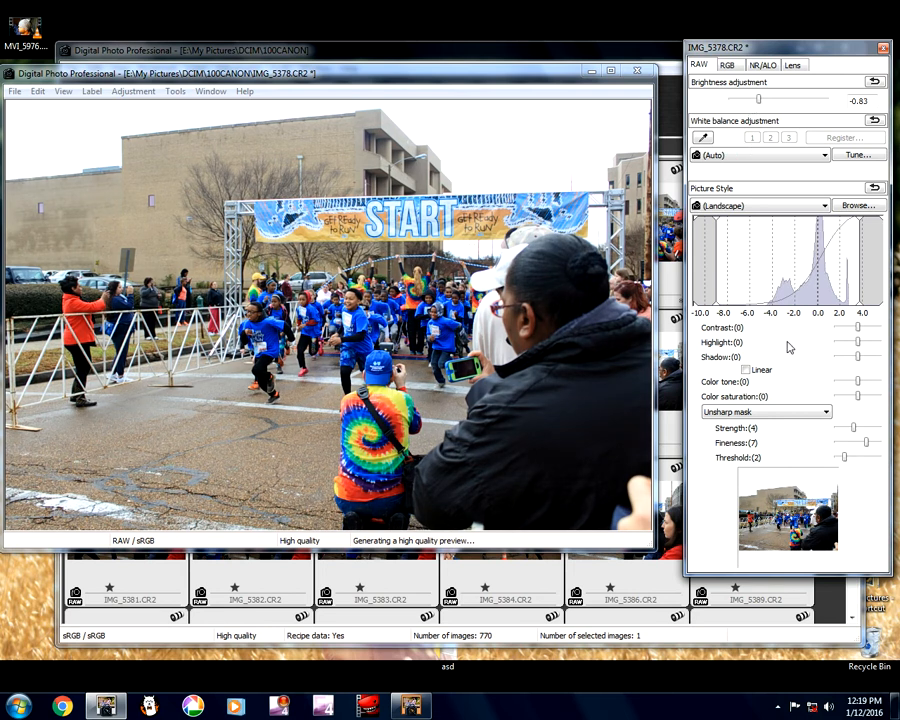
# - Set the contrast of IMG_5378.CR2 to 1, highlight to 1, shadow to -1 and unsharp mask strength to 6
pyautogui.click(871, 345)
pyautogui.click(873, 345)
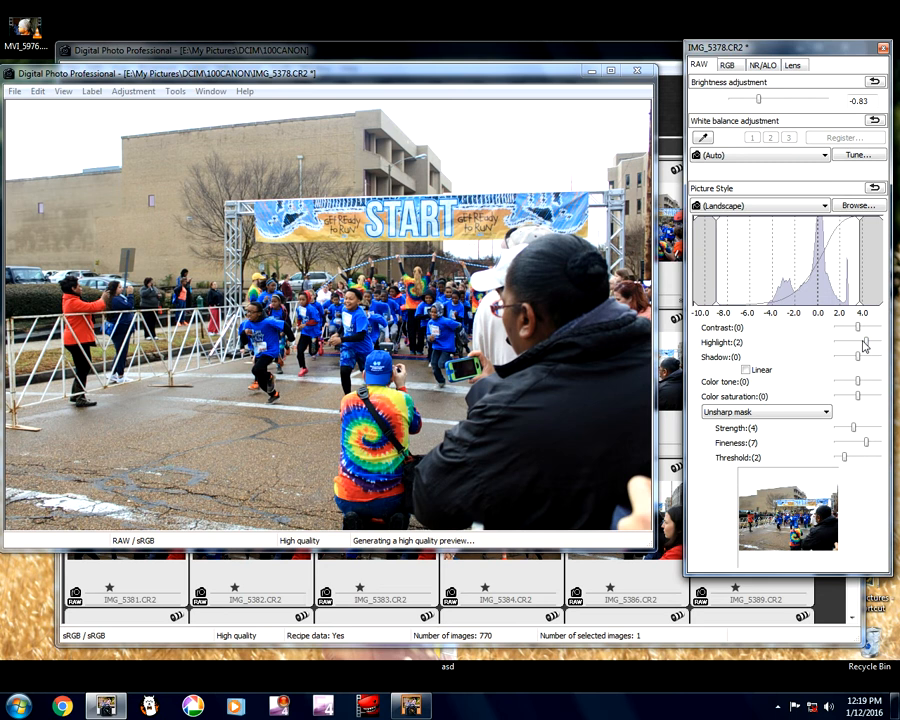
pyautogui.click(865, 345)
pyautogui.click(873, 329)
pyautogui.click(852, 357)
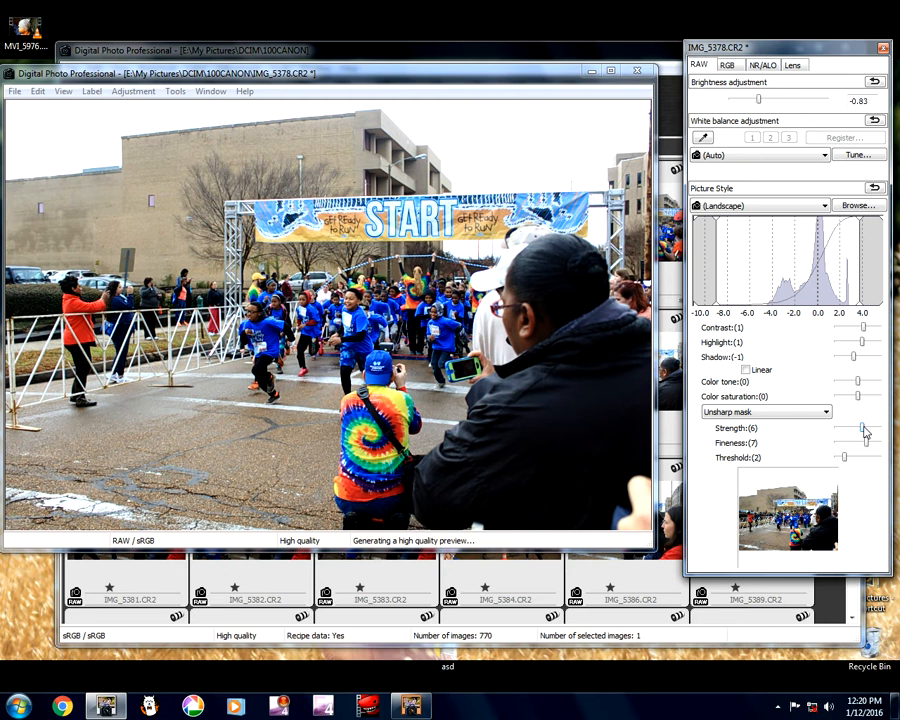
# - Read through the shooting information of IMG_5378.CR2 and close it
pyautogui.click(15, 91)
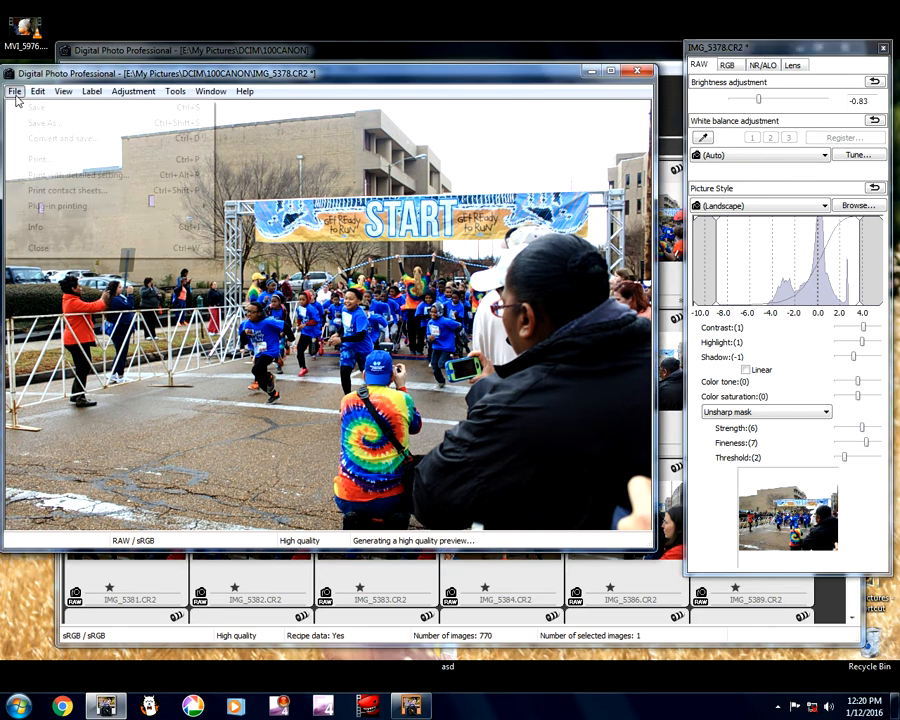
pyautogui.click(35, 226)
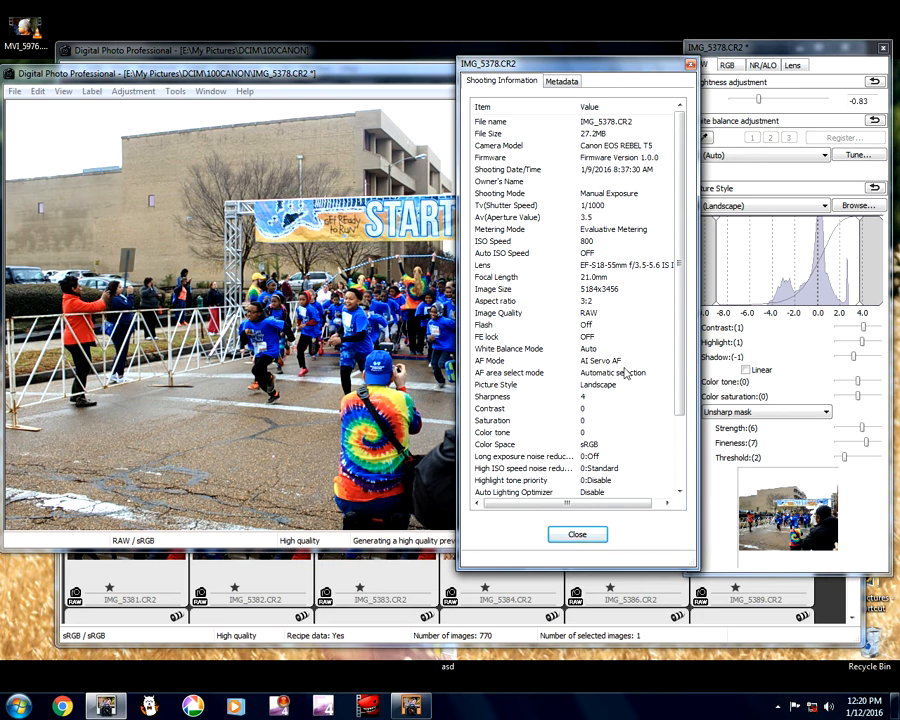
pyautogui.scroll(-3, 678, 372)
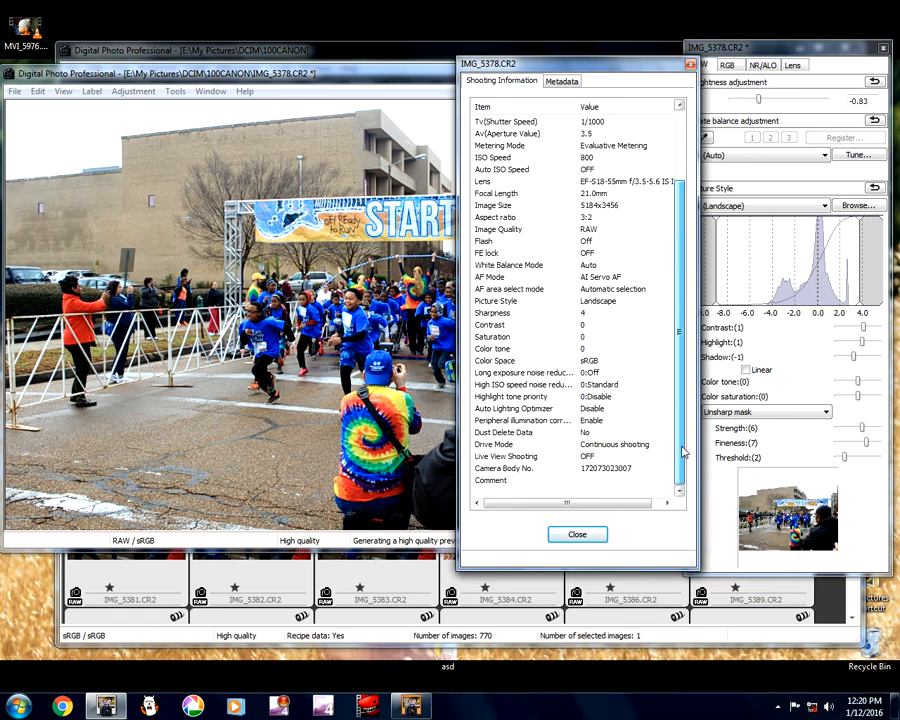
pyautogui.click(562, 534)
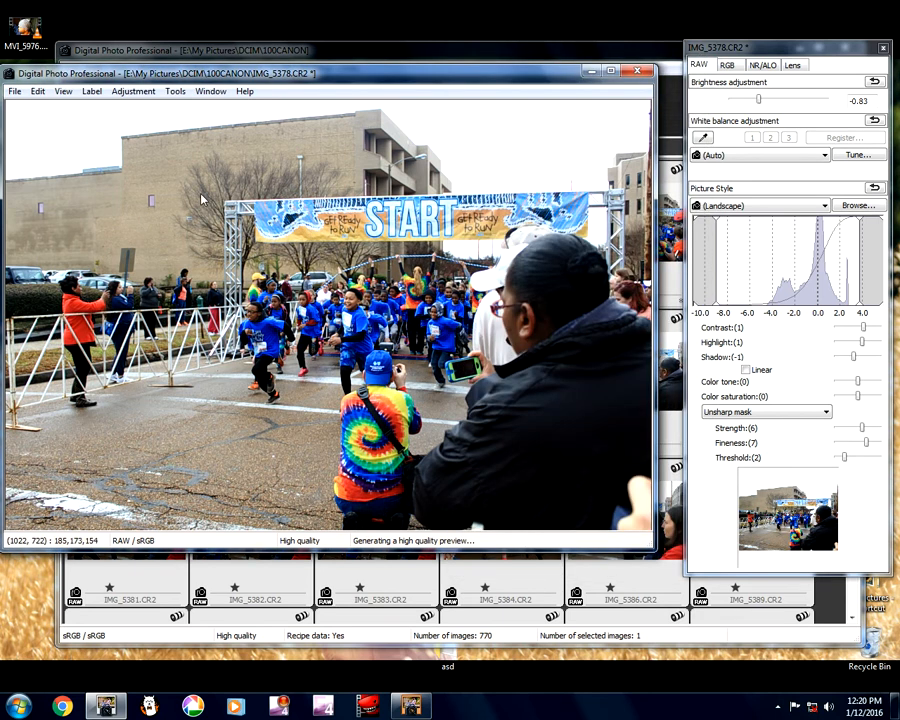
# - Show the AF points over IMG_5378.CR2 twice to check their placement, hide them again and close the edit window
pyautogui.click(63, 91)
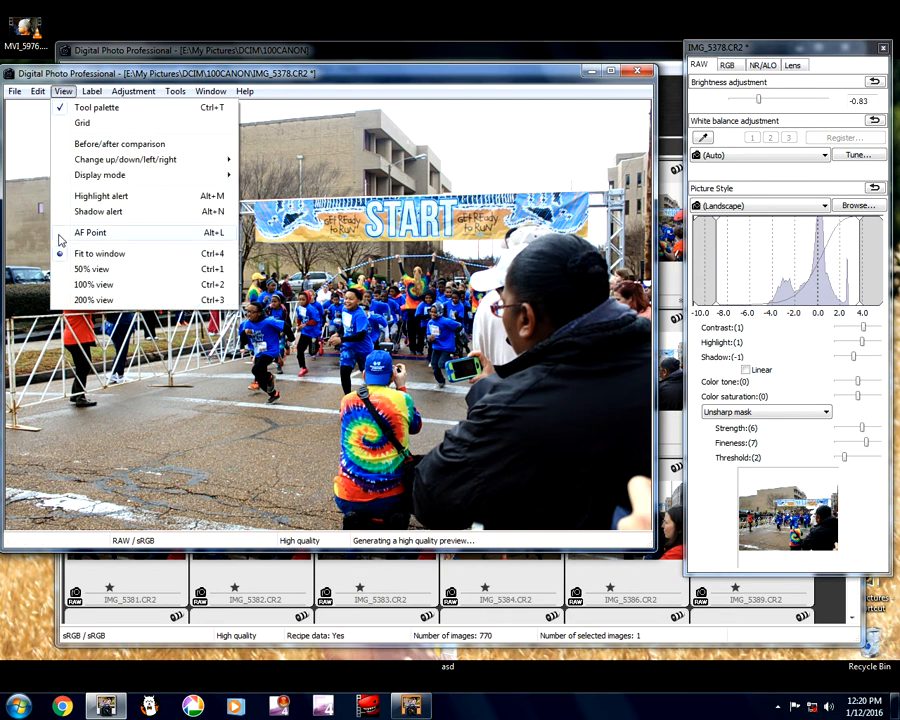
pyautogui.click(88, 232)
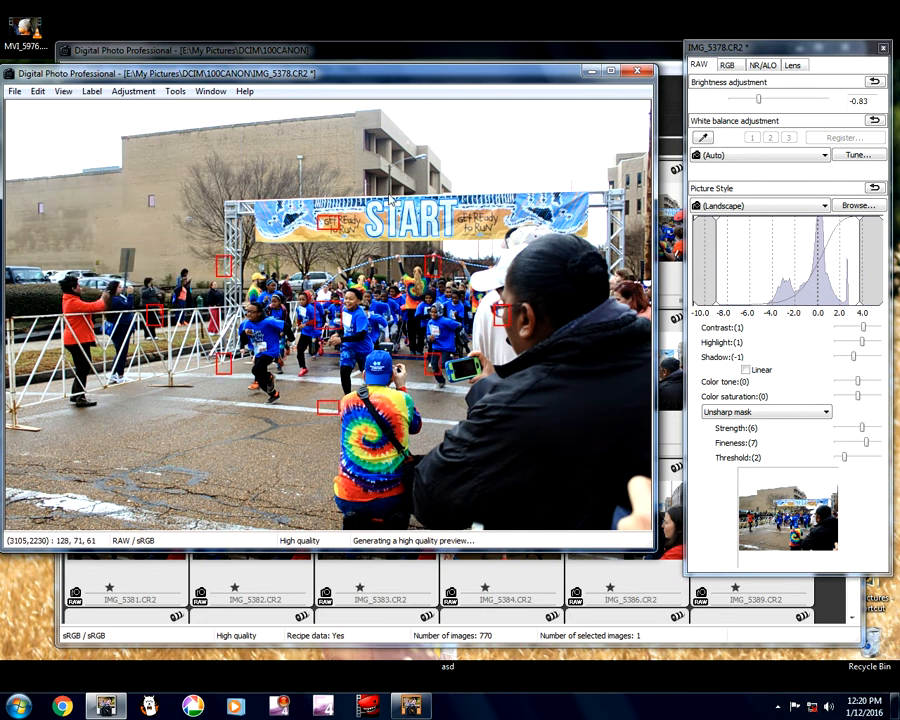
pyautogui.click(37, 92)
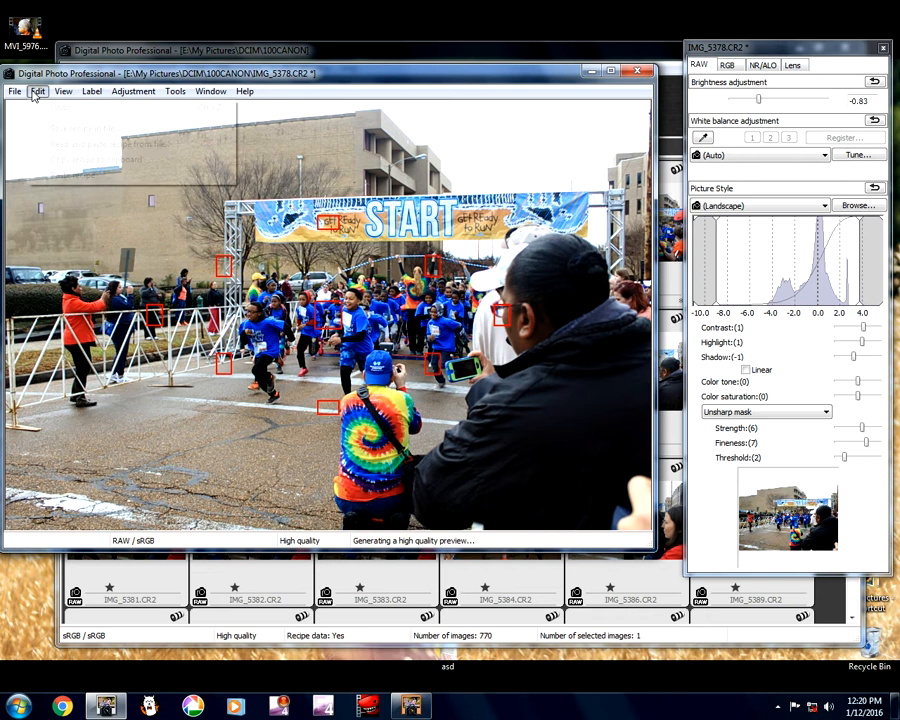
pyautogui.moveTo(63, 91)
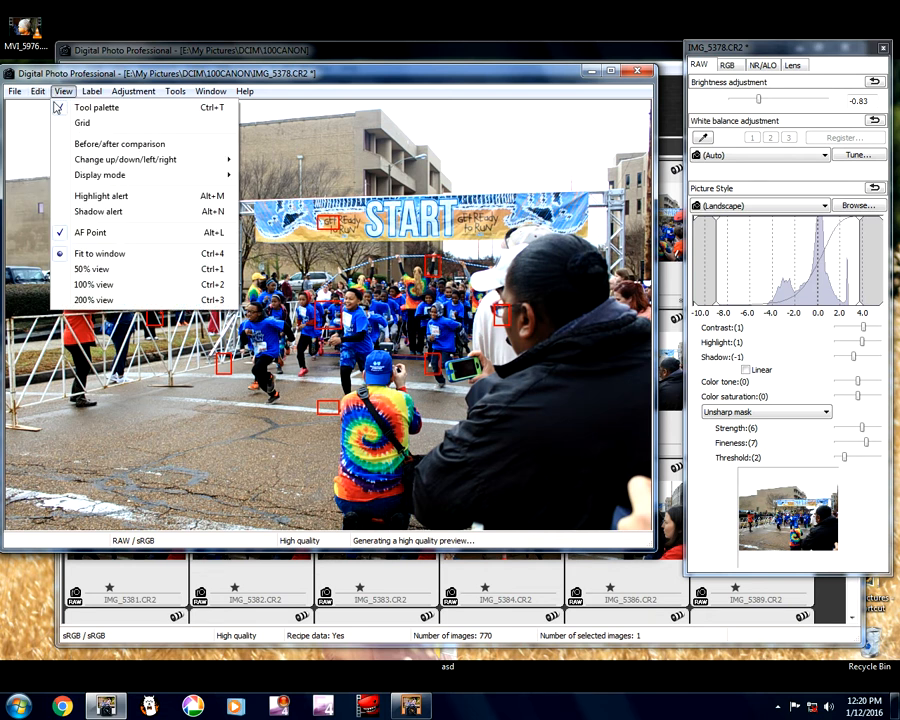
pyautogui.click(68, 233)
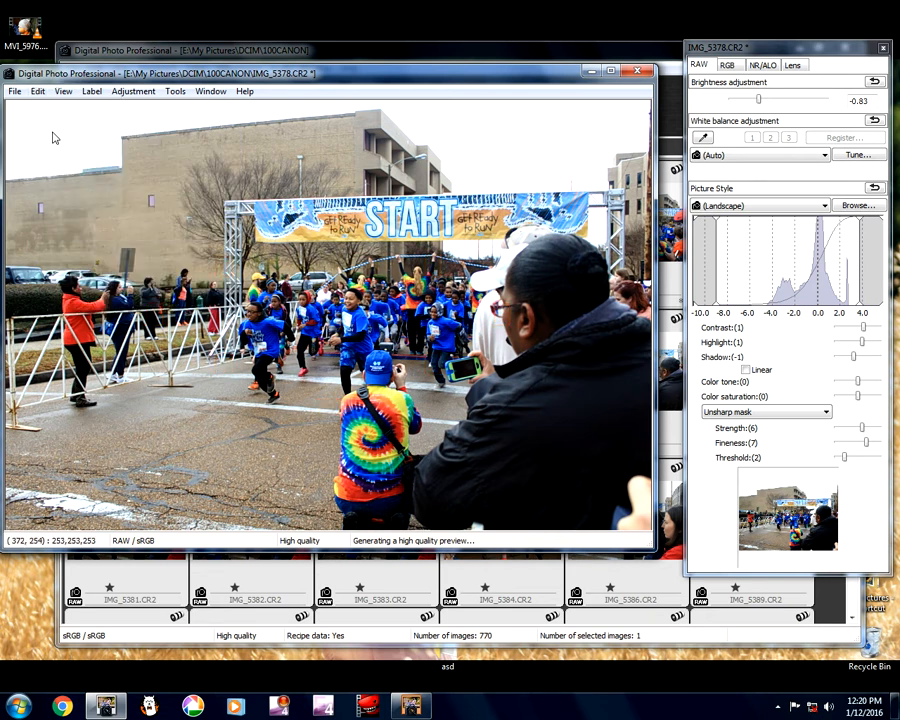
pyautogui.click(63, 91)
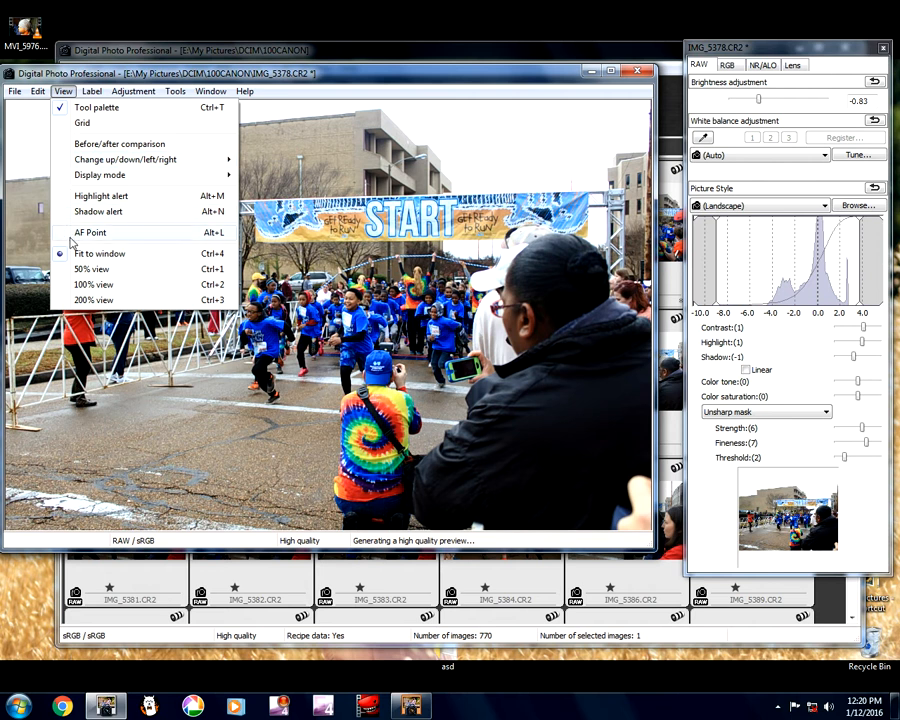
pyautogui.click(80, 232)
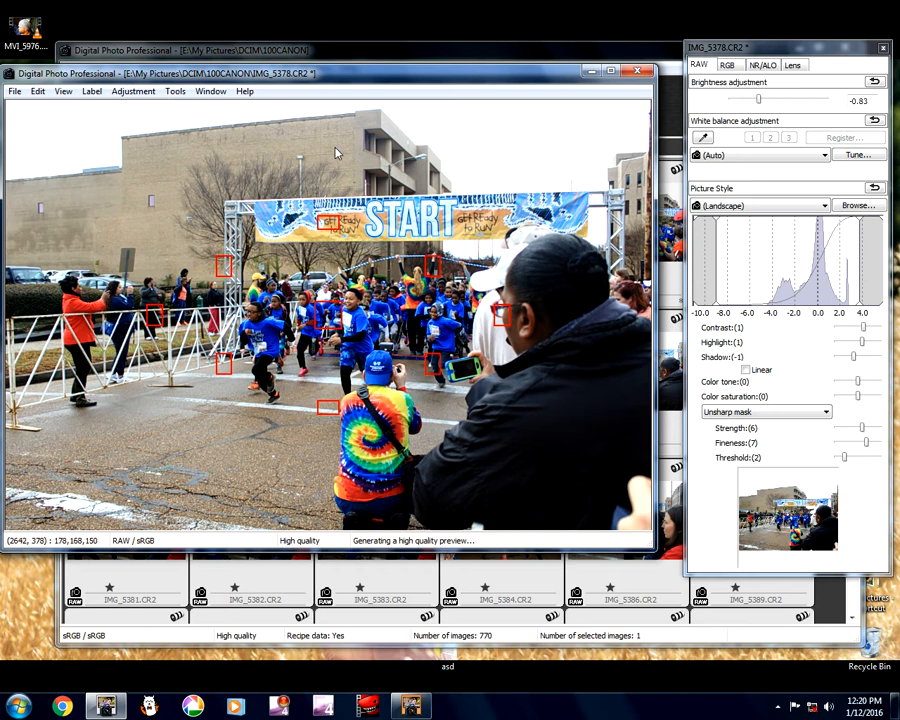
pyautogui.click(37, 91)
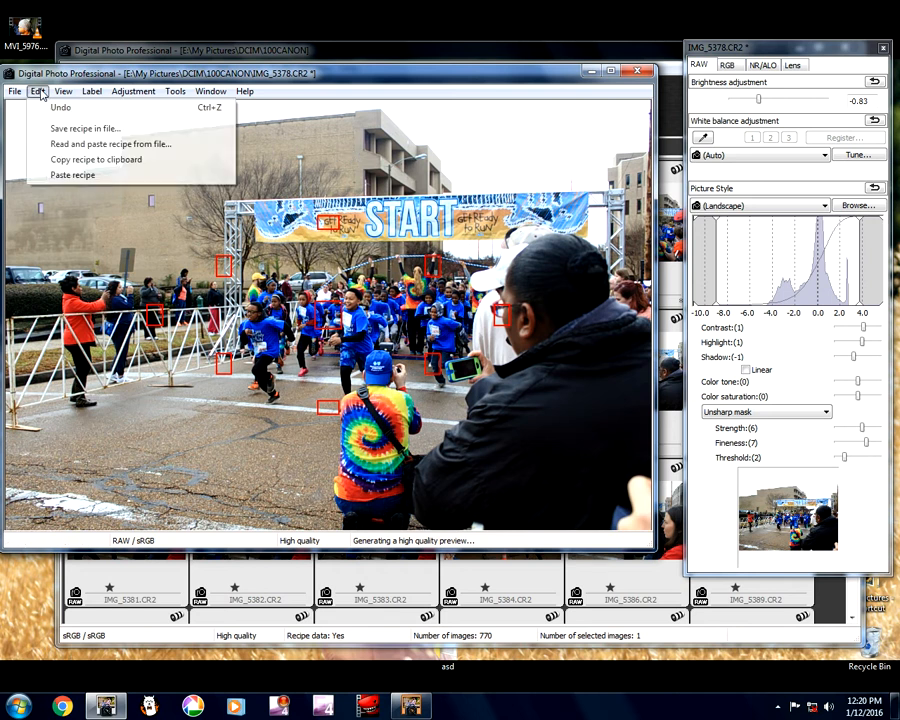
pyautogui.moveTo(63, 91)
pyautogui.click(73, 238)
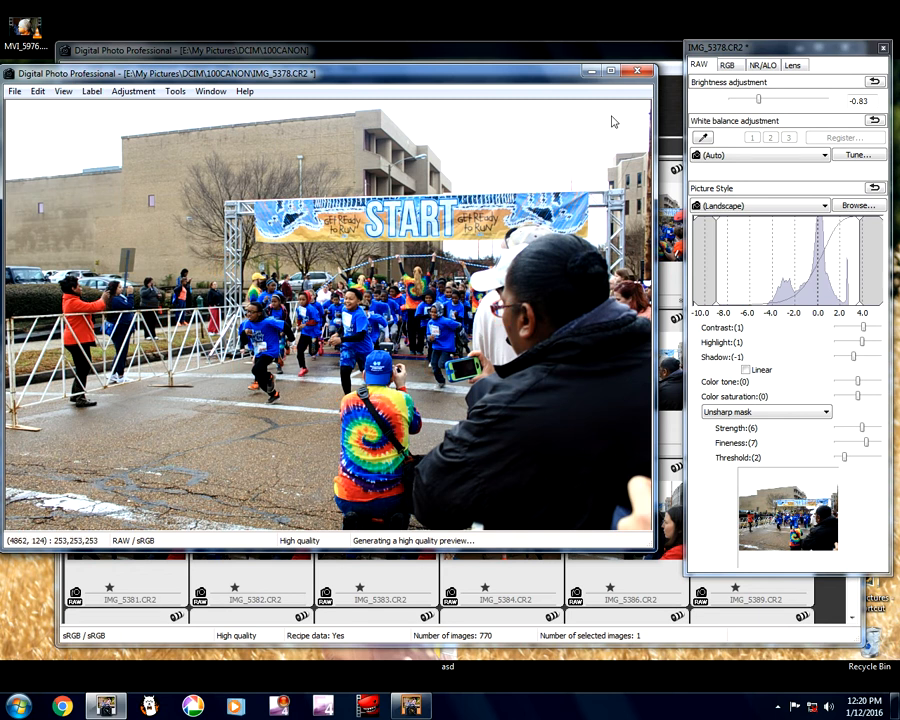
pyautogui.click(637, 71)
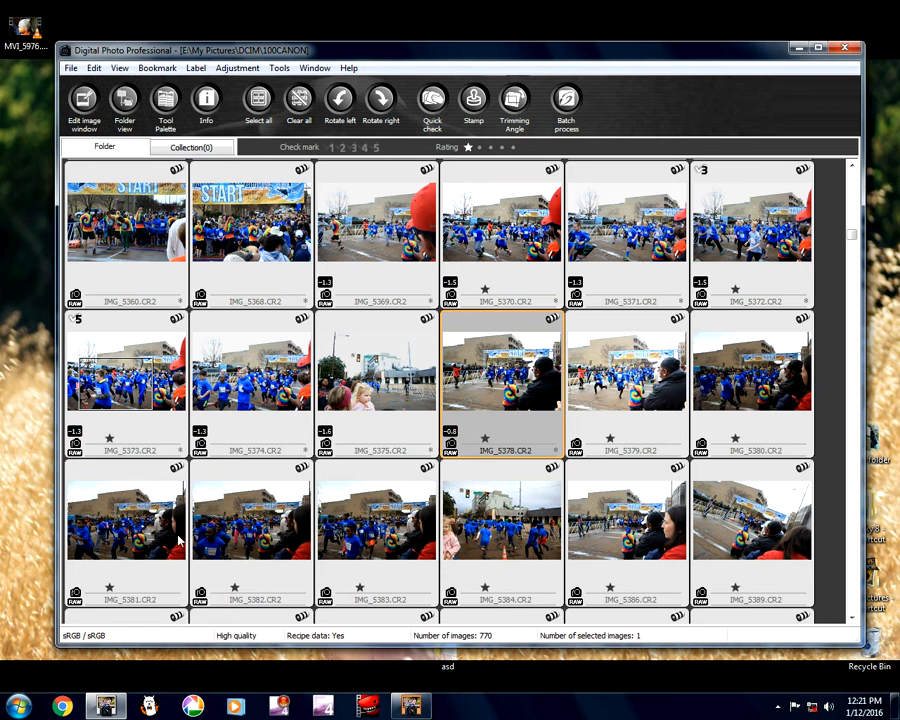
# - Open IMG_5379.CR2 for editing and set its RAW brightness adjustment to -0.83
pyautogui.click(409, 706)
pyautogui.click(630, 405)
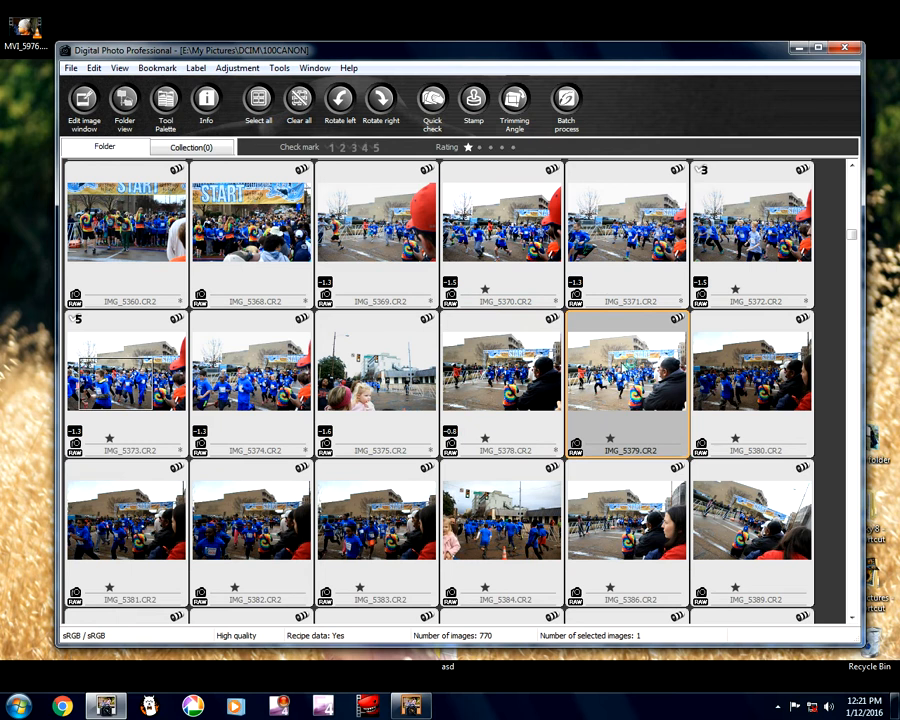
pyautogui.doubleClick(626, 362)
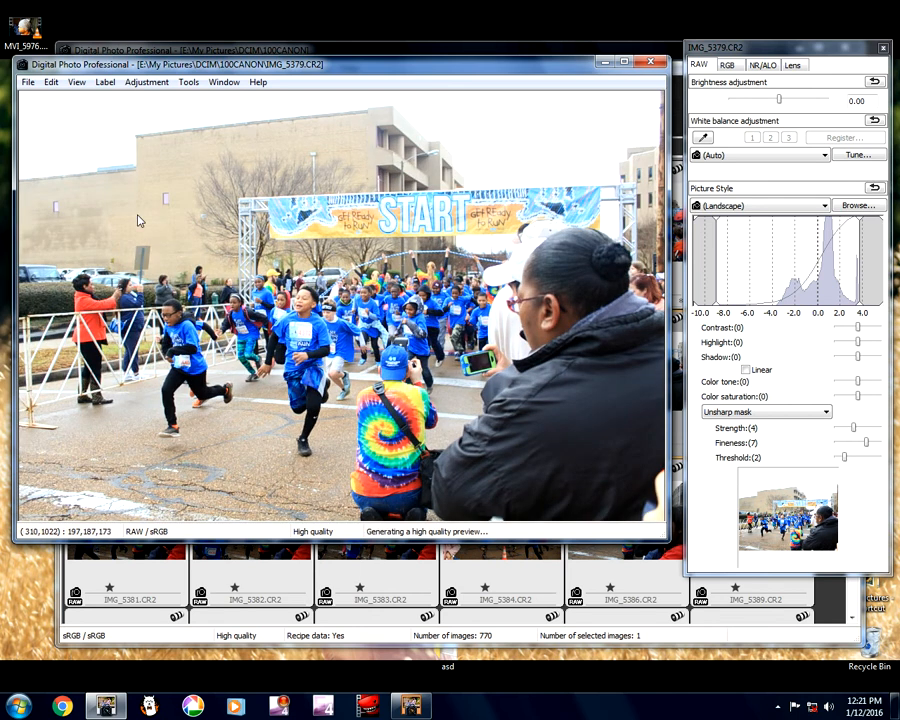
pyautogui.click(765, 101)
# - Review the shooting information of IMG_5379.CR2 and close it
pyautogui.click(28, 81)
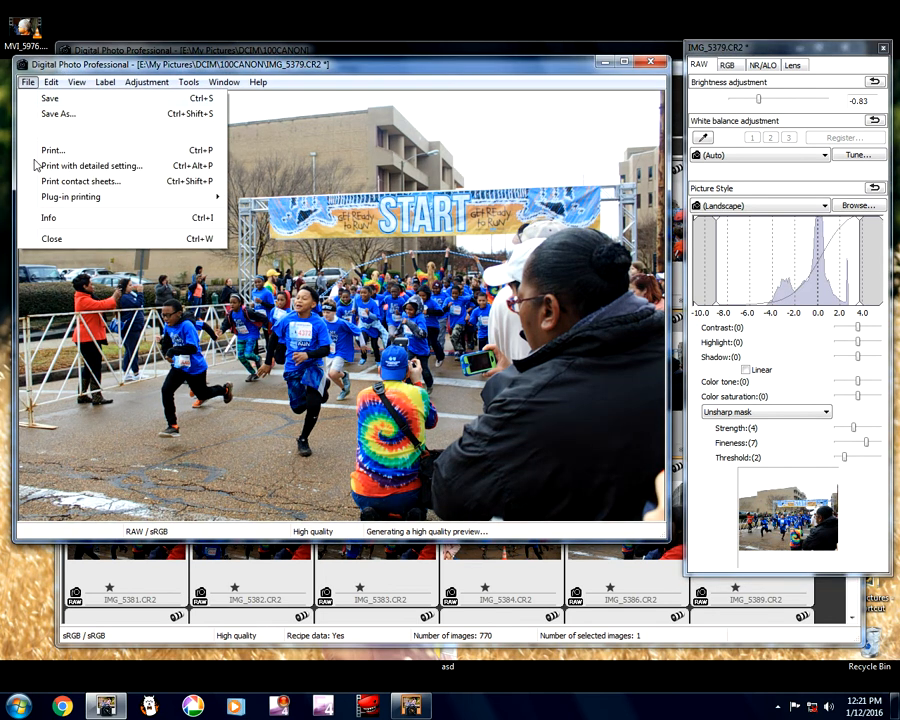
pyautogui.click(40, 217)
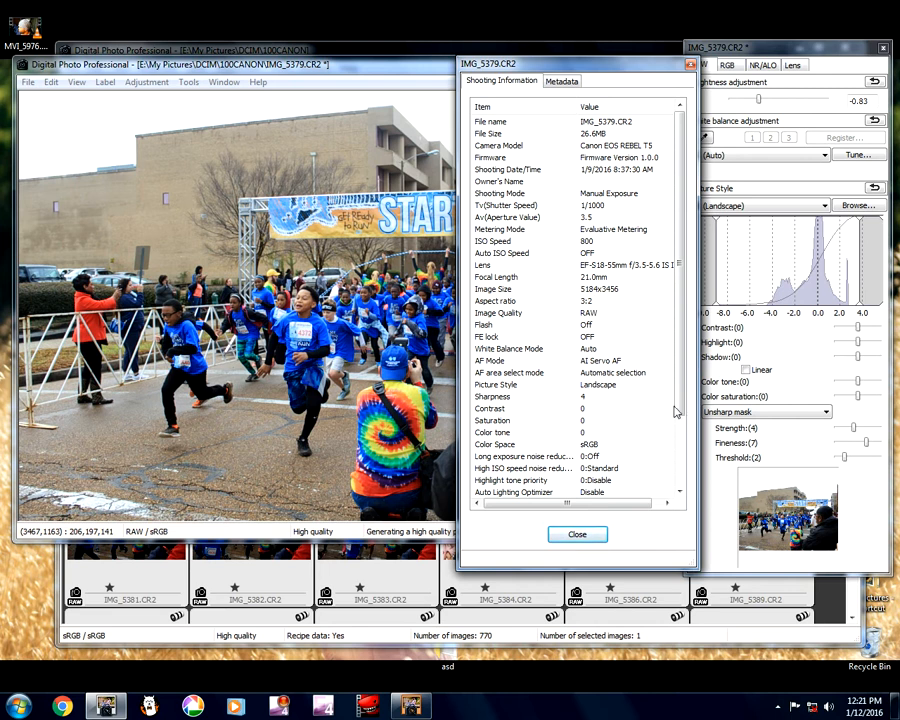
pyautogui.scroll(-3, 678, 440)
pyautogui.click(577, 534)
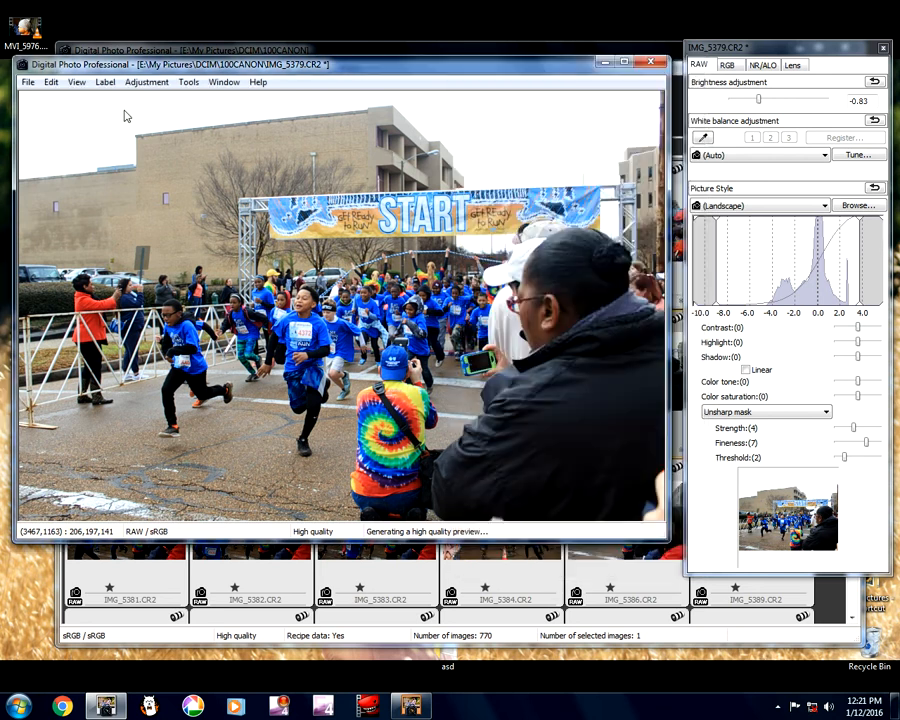
# - Show the AF points over IMG_5379.CR2 to check their placement and hide them again
pyautogui.click(76, 82)
pyautogui.click(90, 225)
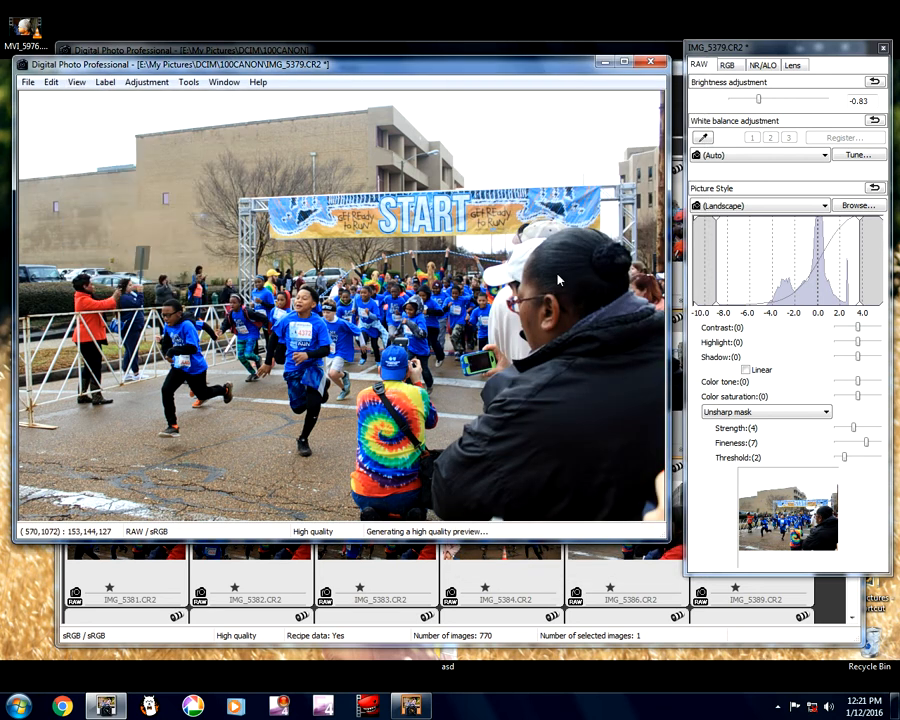
pyautogui.click(76, 82)
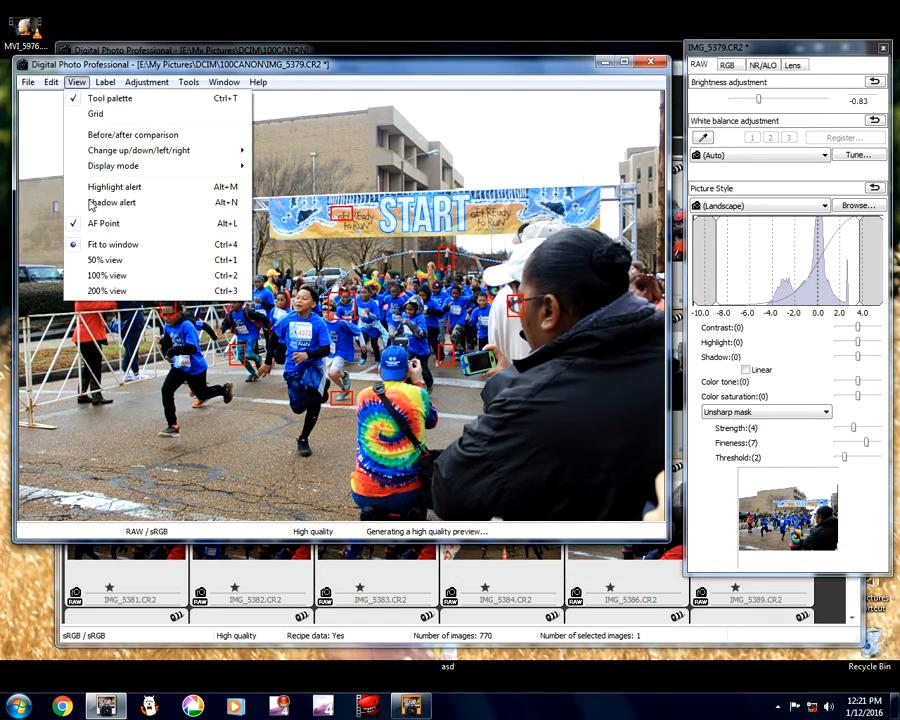
pyautogui.click(90, 223)
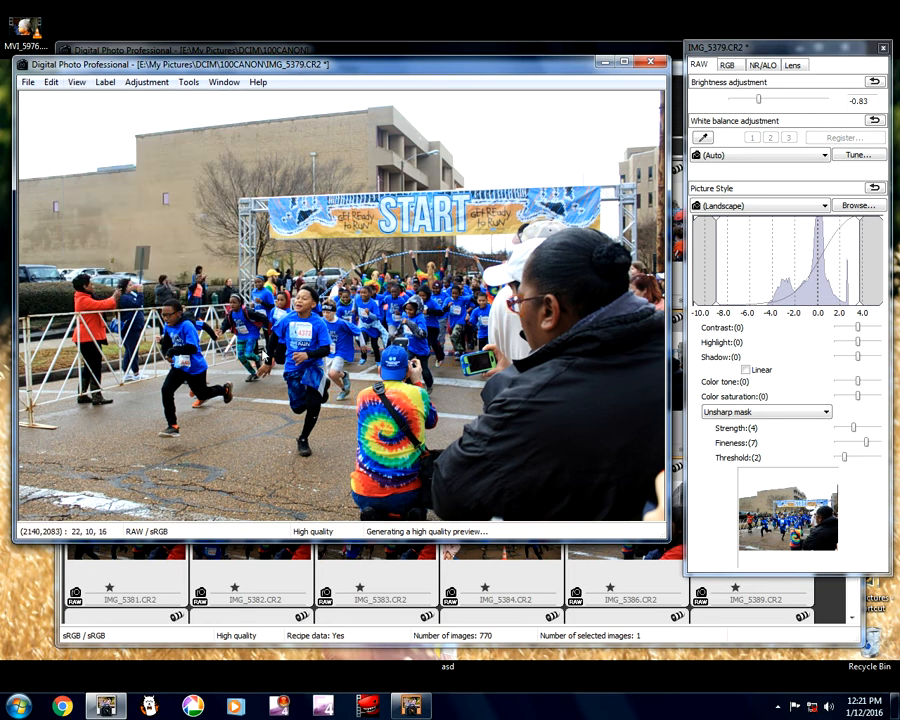
# - Set the contrast of IMG_5379.CR2 to 1 and its unsharp mask strength to 6
pyautogui.click(866, 332)
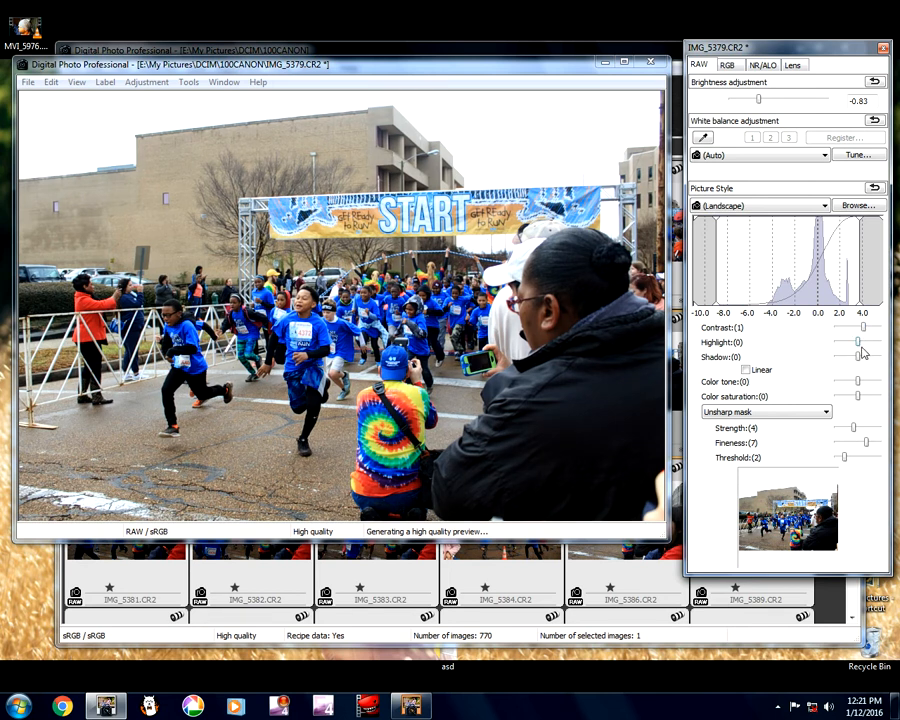
pyautogui.click(855, 357)
pyautogui.click(861, 358)
pyautogui.click(860, 429)
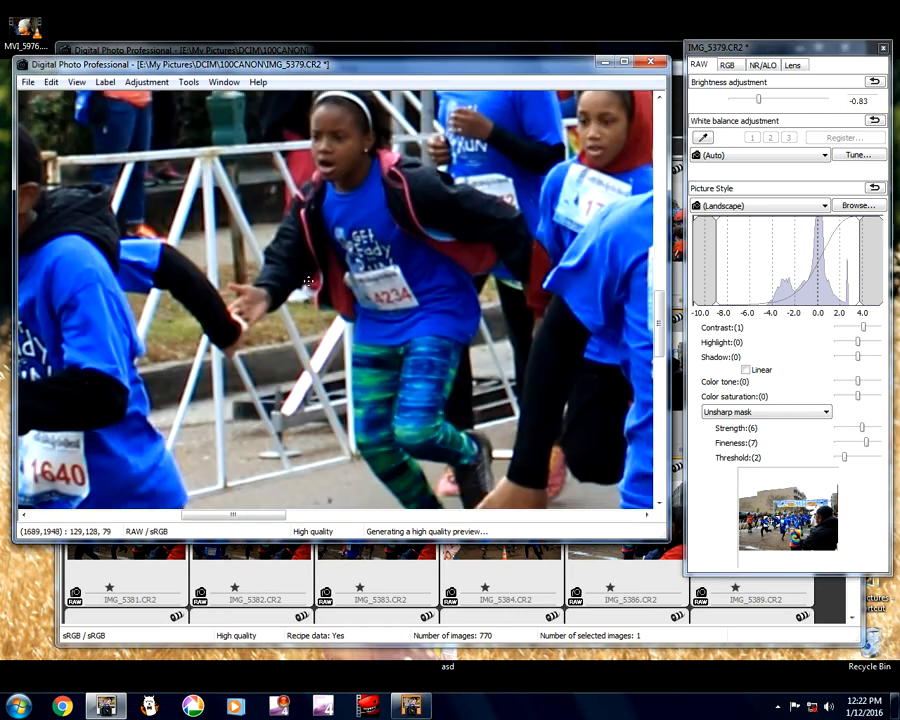
# - Check the sharpness of the front runners in IMG_5379.CR2 at magnified view and return to the full image
pyautogui.moveTo(303, 270); pyautogui.dragTo(308, 309)
pyautogui.moveTo(490, 292); pyautogui.dragTo(327, 342)
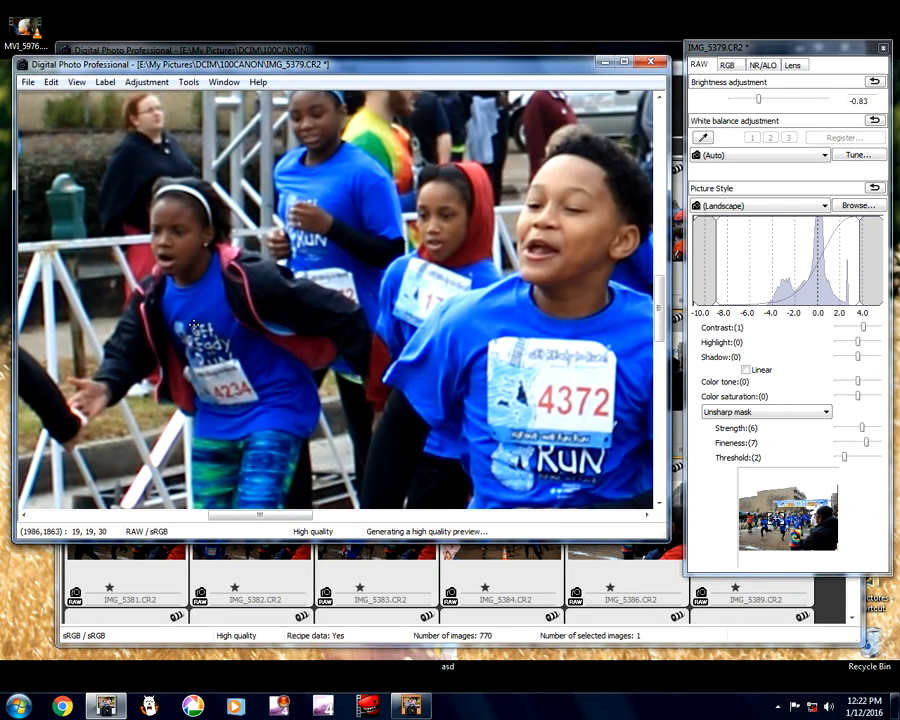
pyautogui.moveTo(194, 324); pyautogui.dragTo(362, 325)
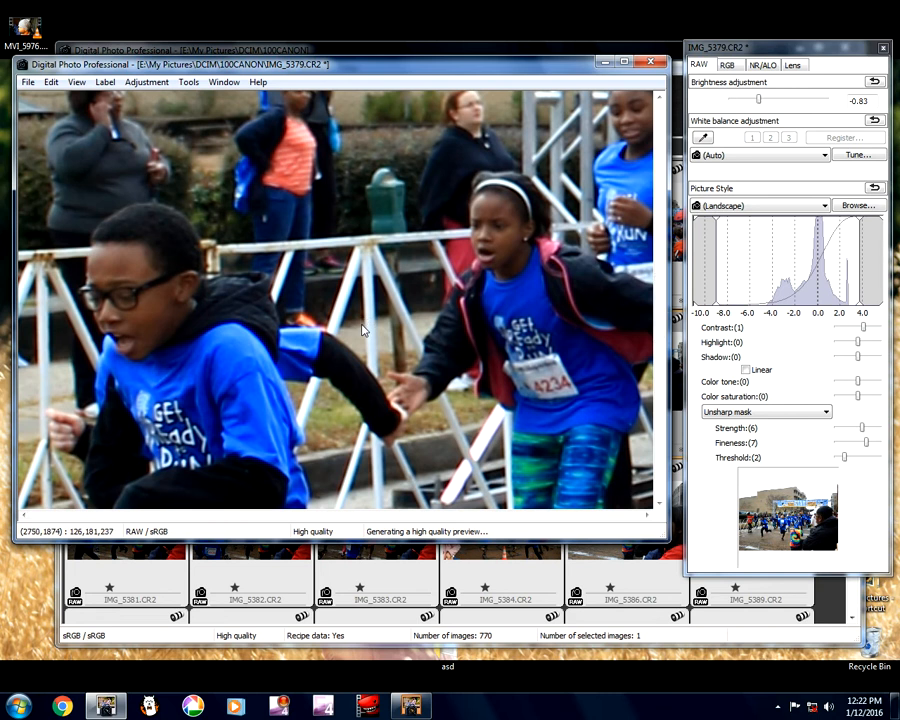
pyautogui.click(363, 325)
# - Trim IMG_5379.CR2 around the front runners to about 2918 x 2064 in A Size Landscape ratio, apply it and close the edit window
pyautogui.click(158, 82)
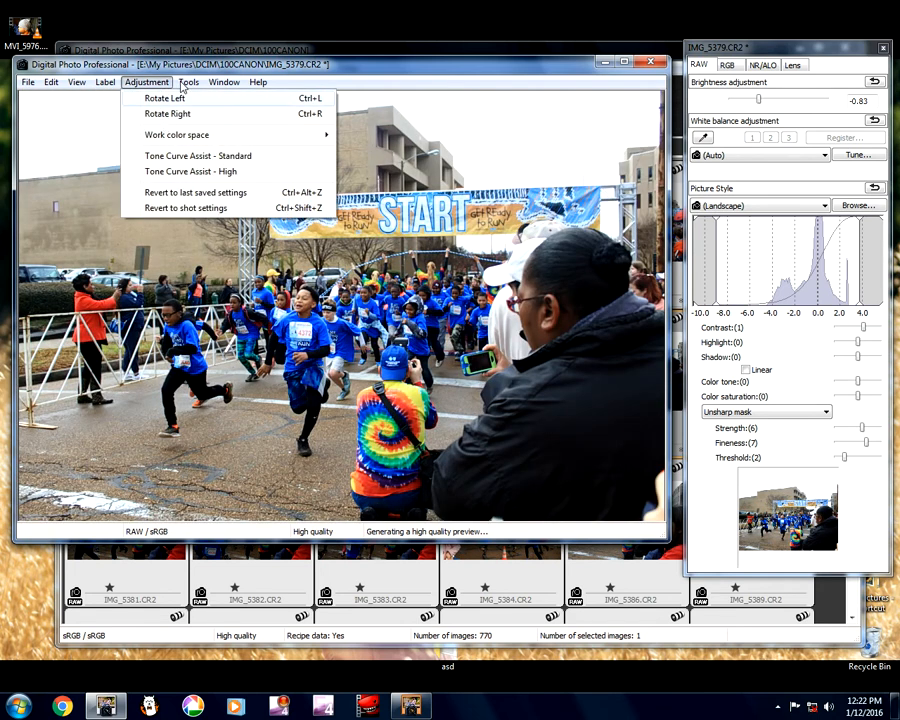
pyautogui.click(215, 98)
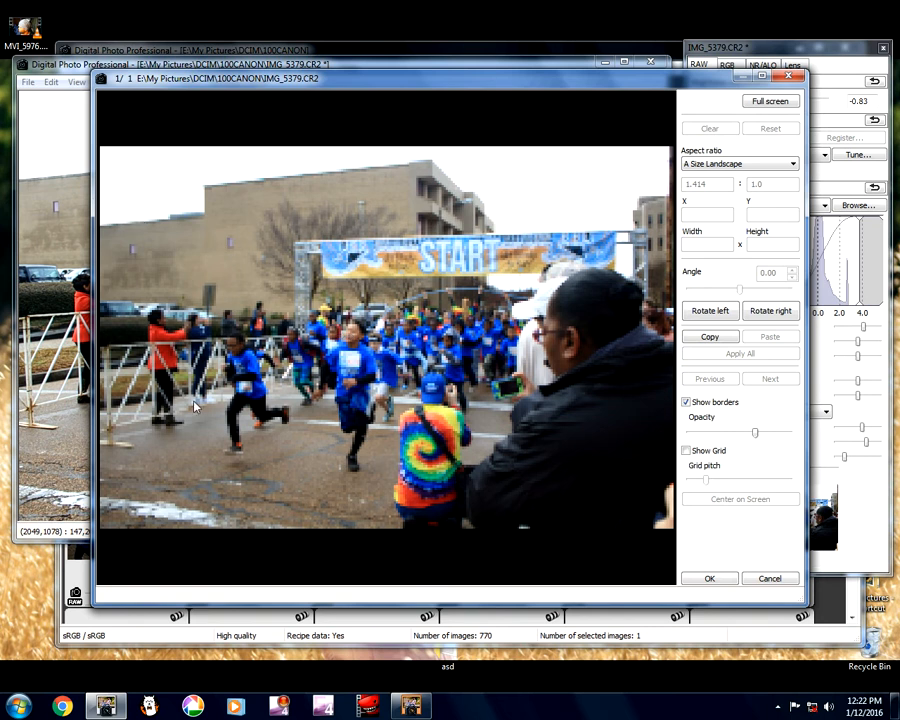
pyautogui.moveTo(507, 255); pyautogui.dragTo(205, 465)
pyautogui.moveTo(342, 409)
pyautogui.mouseDown()
pyautogui.moveTo(312, 401)
pyautogui.moveTo(351, 428)
pyautogui.mouseUp()
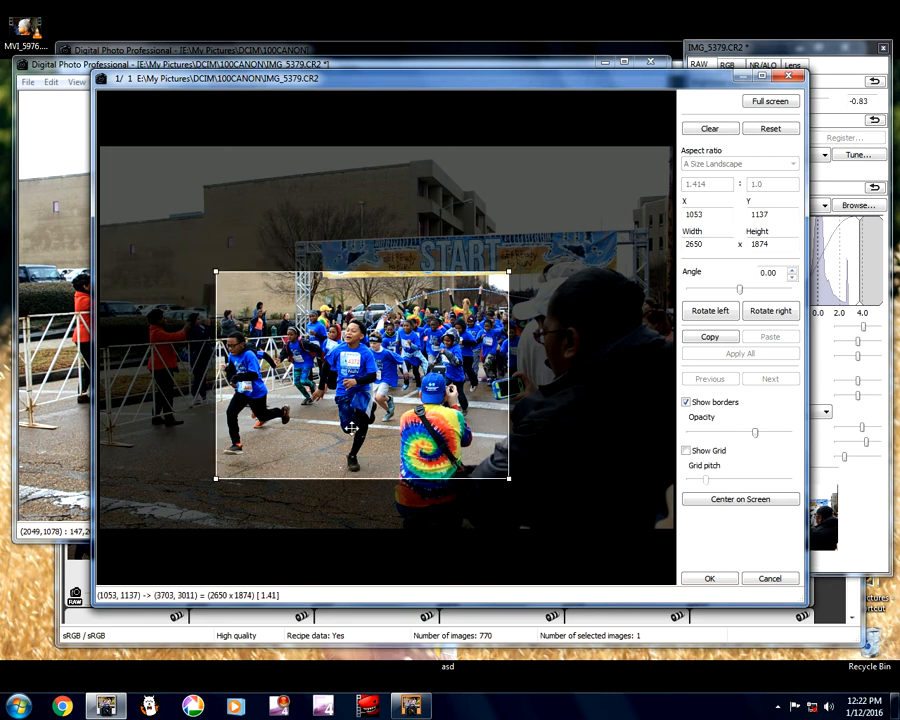
pyautogui.moveTo(214, 270); pyautogui.dragTo(186, 250)
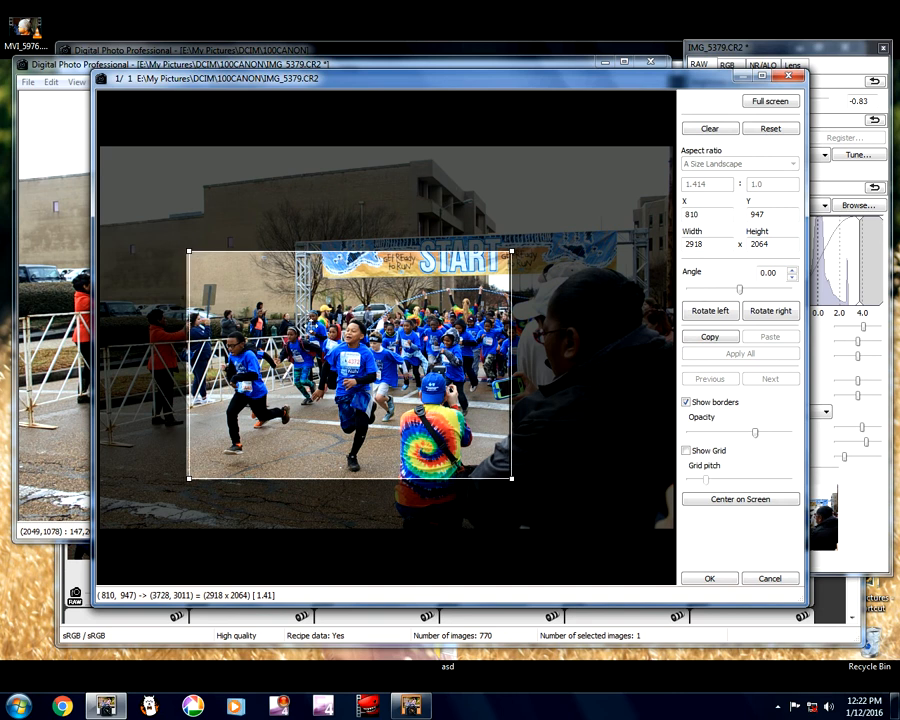
pyautogui.moveTo(311, 326); pyautogui.dragTo(279, 332)
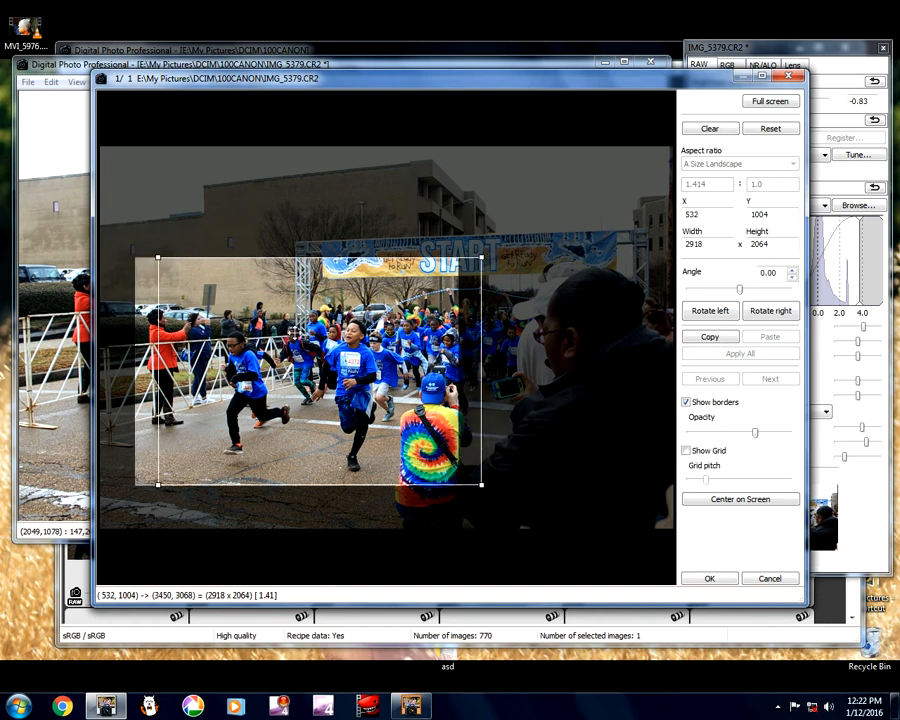
pyautogui.click(711, 579)
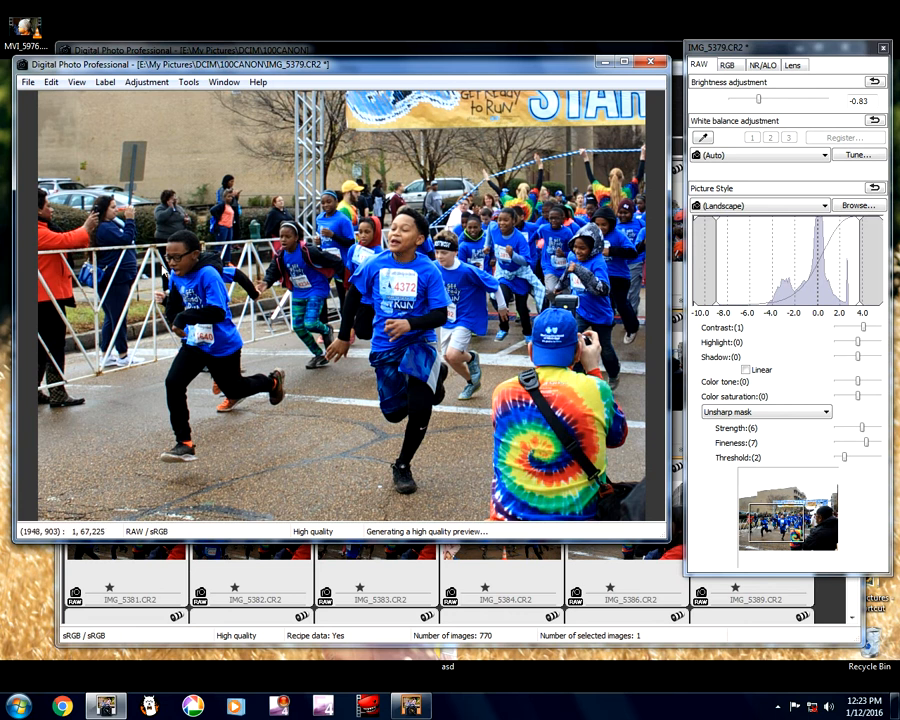
pyautogui.click(651, 63)
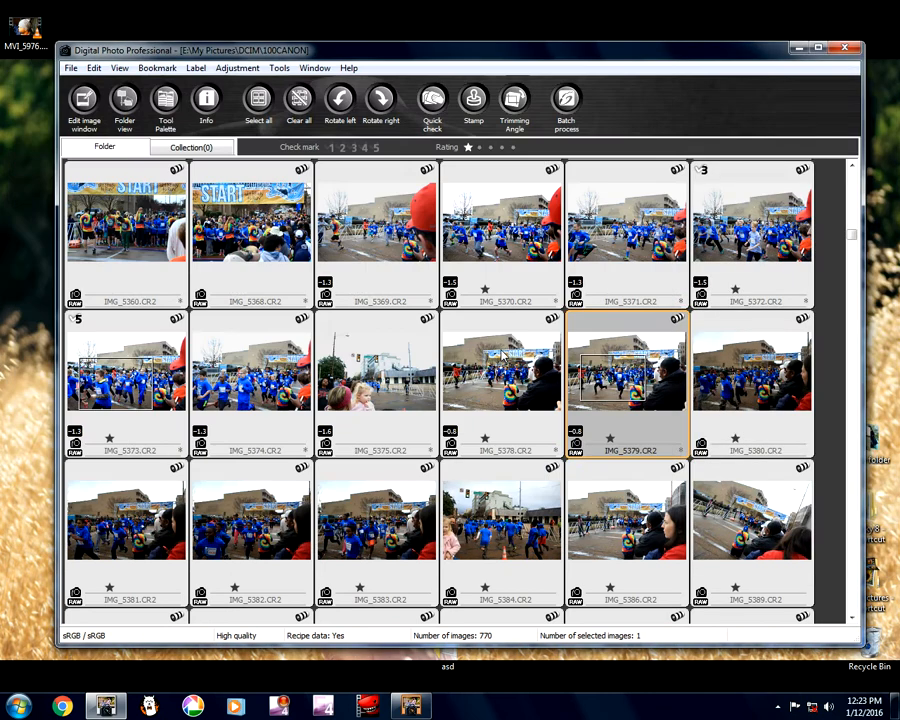
# - Open IMG_5380.CR2 for editing, inspect the focus across the runners at magnified view, and close it without changes
pyautogui.click(750, 400)
pyautogui.scroll(-1, 750, 268)
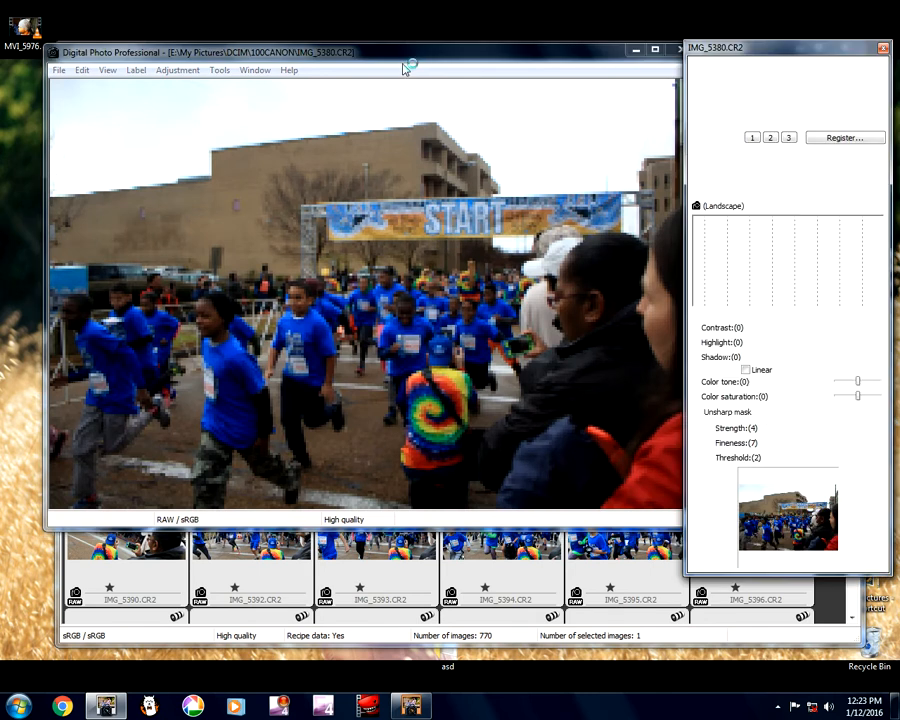
pyautogui.moveTo(405, 59); pyautogui.dragTo(390, 80)
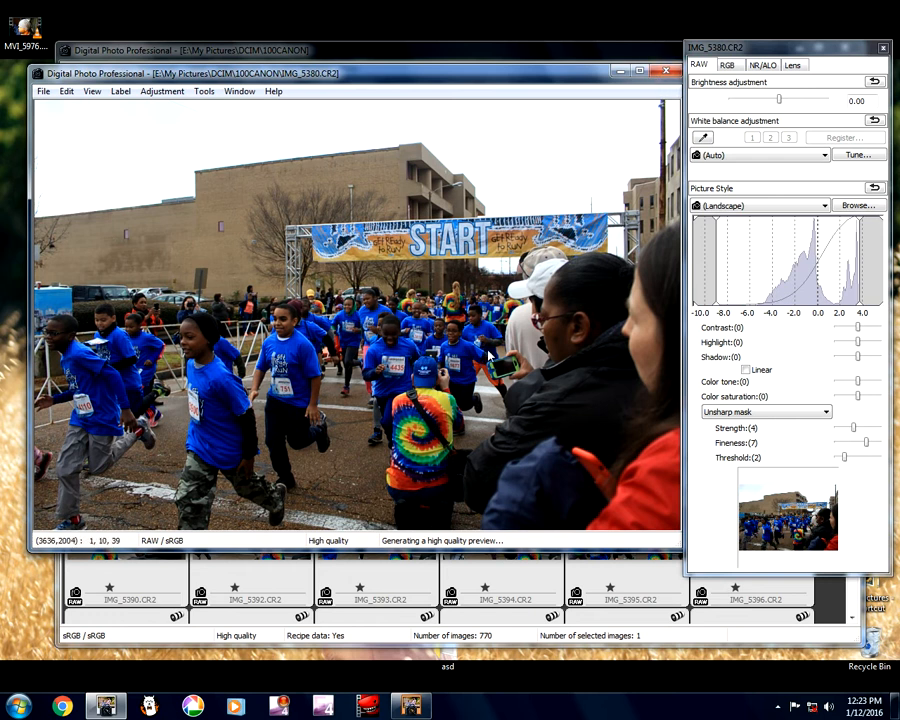
pyautogui.click(488, 355)
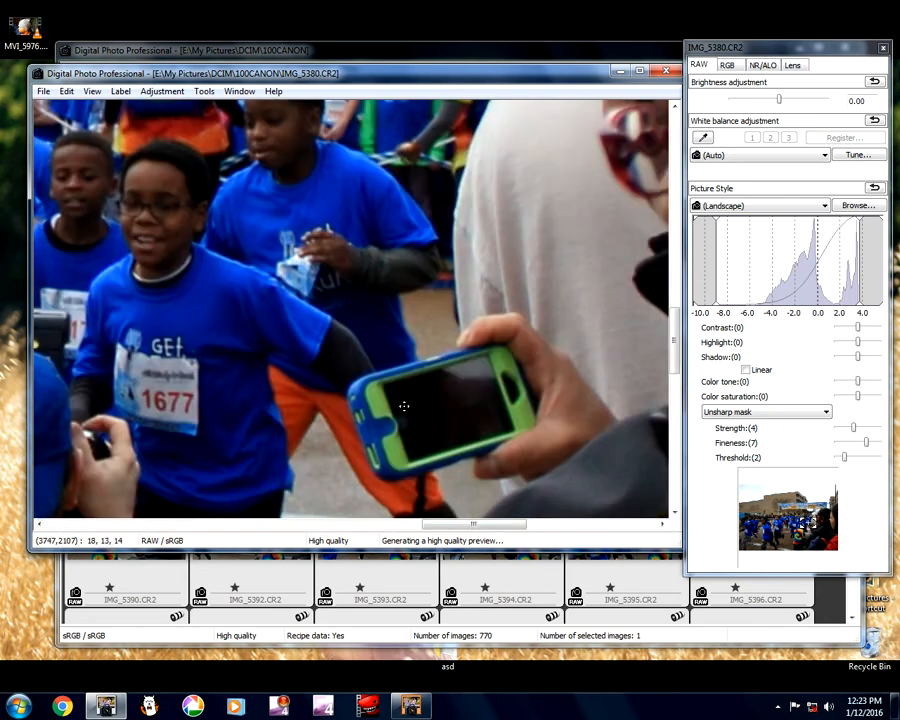
pyautogui.moveTo(382, 374); pyautogui.dragTo(458, 558)
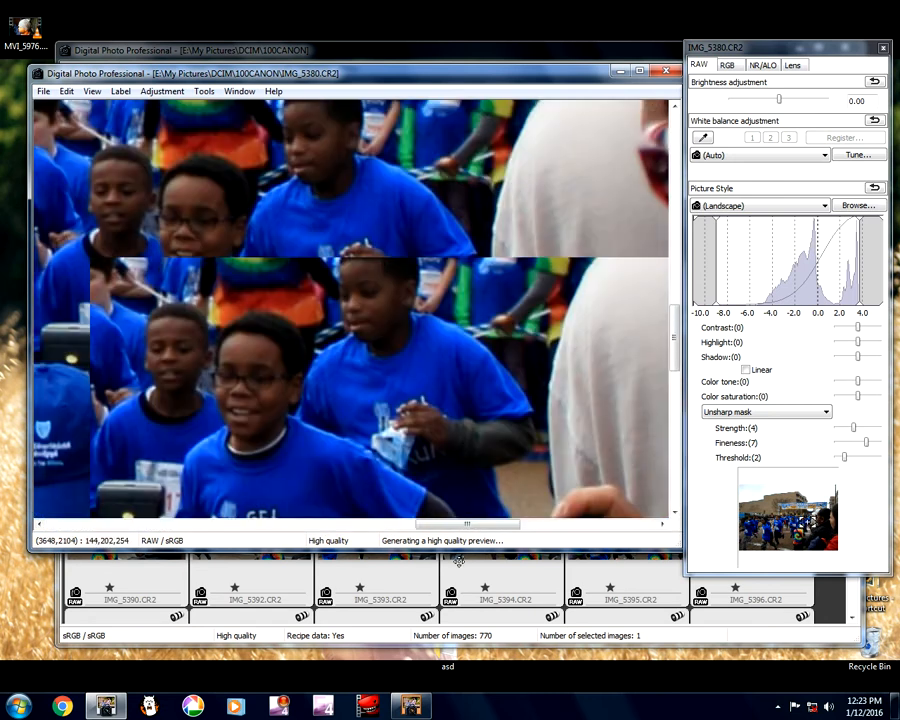
pyautogui.moveTo(259, 394); pyautogui.dragTo(420, 399)
pyautogui.moveTo(507, 406); pyautogui.dragTo(512, 405)
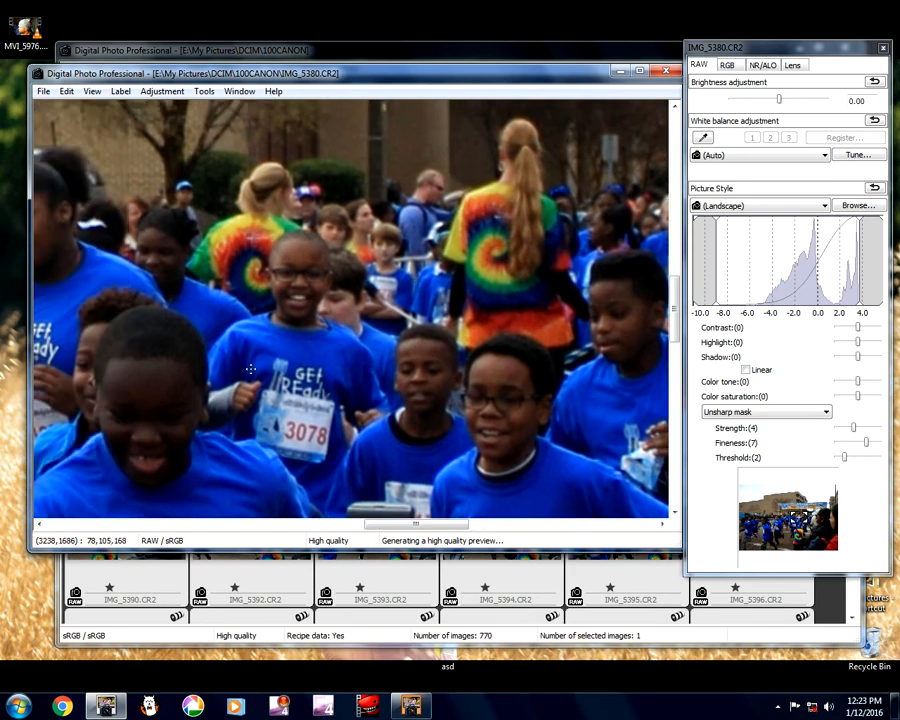
pyautogui.moveTo(411, 273); pyautogui.dragTo(214, 388)
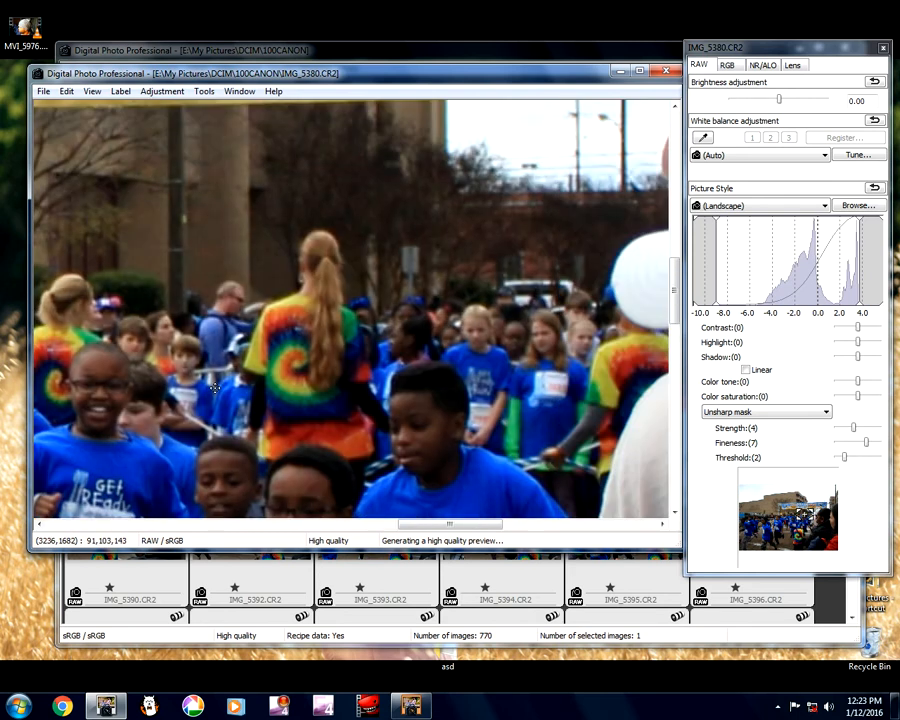
pyautogui.click(361, 384)
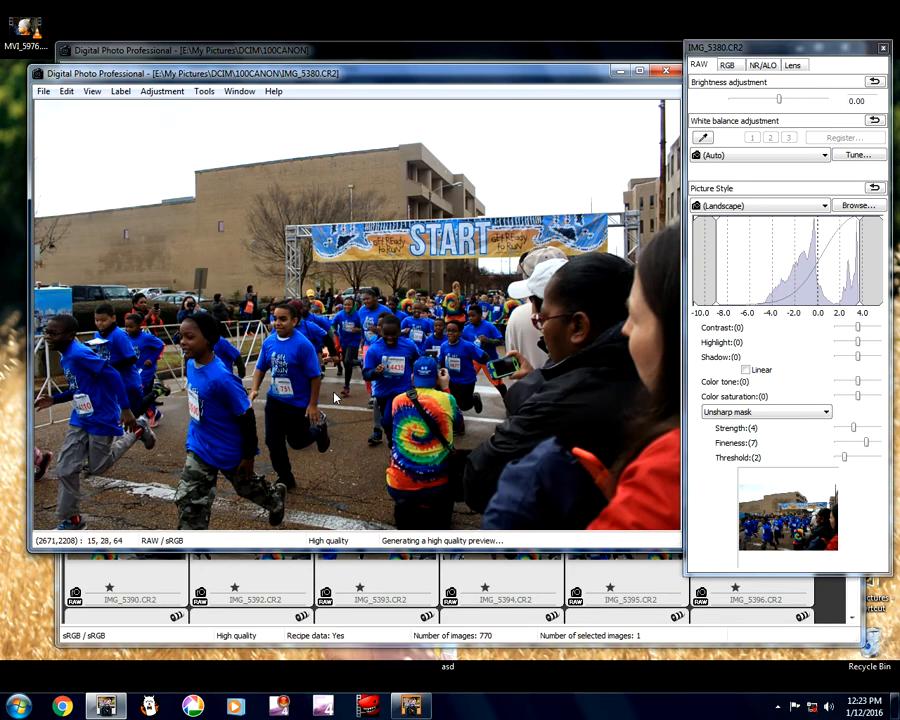
pyautogui.click(665, 74)
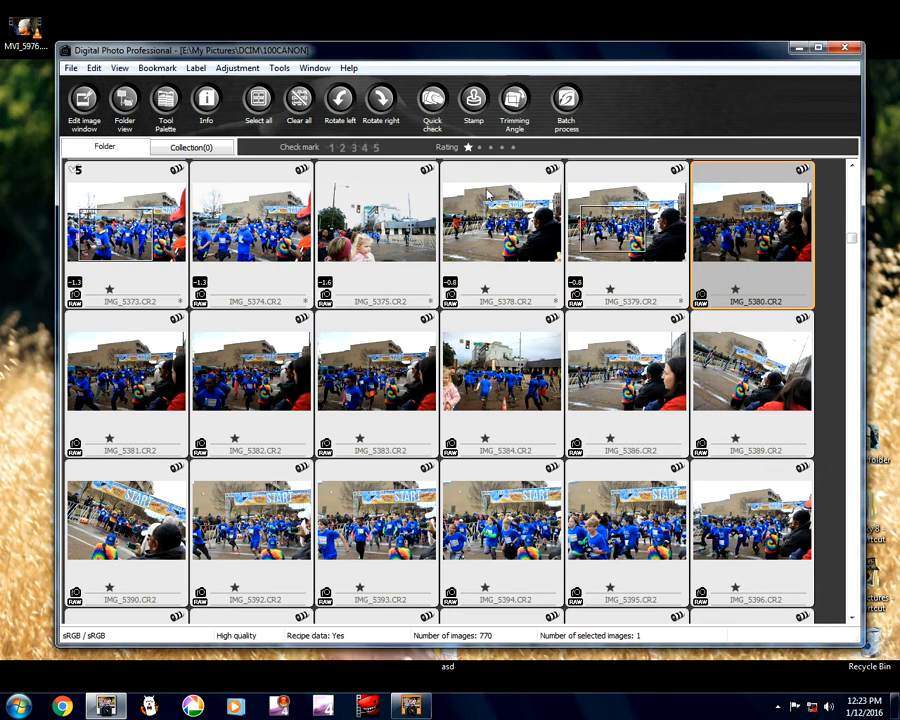
# - Open IMG_5381.CR2 in the edit window, look over the whole image and close it without changes
pyautogui.doubleClick(150, 367)
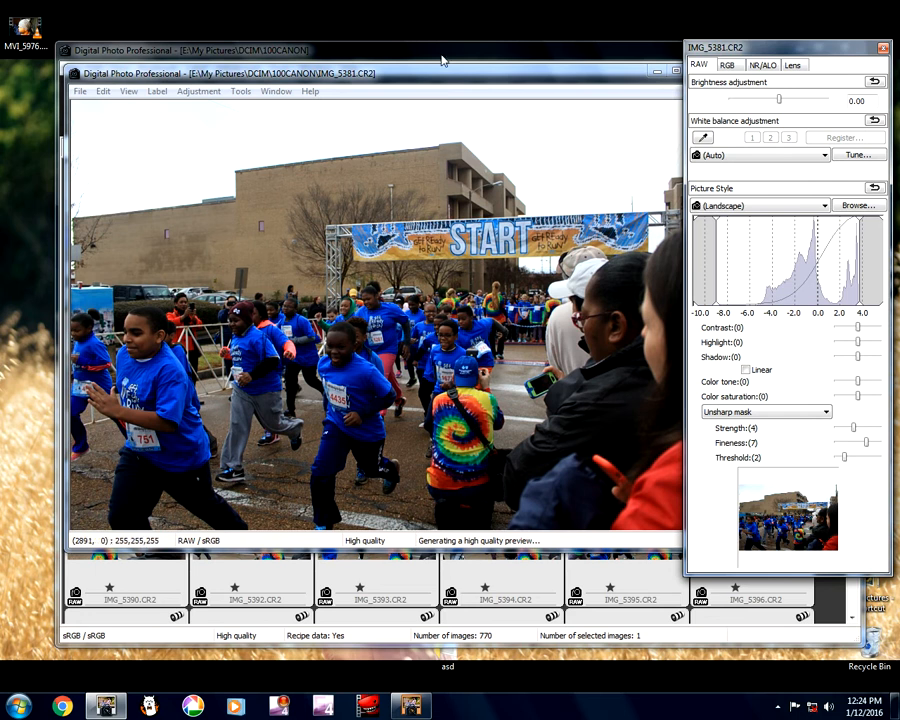
pyautogui.moveTo(438, 79); pyautogui.dragTo(398, 91)
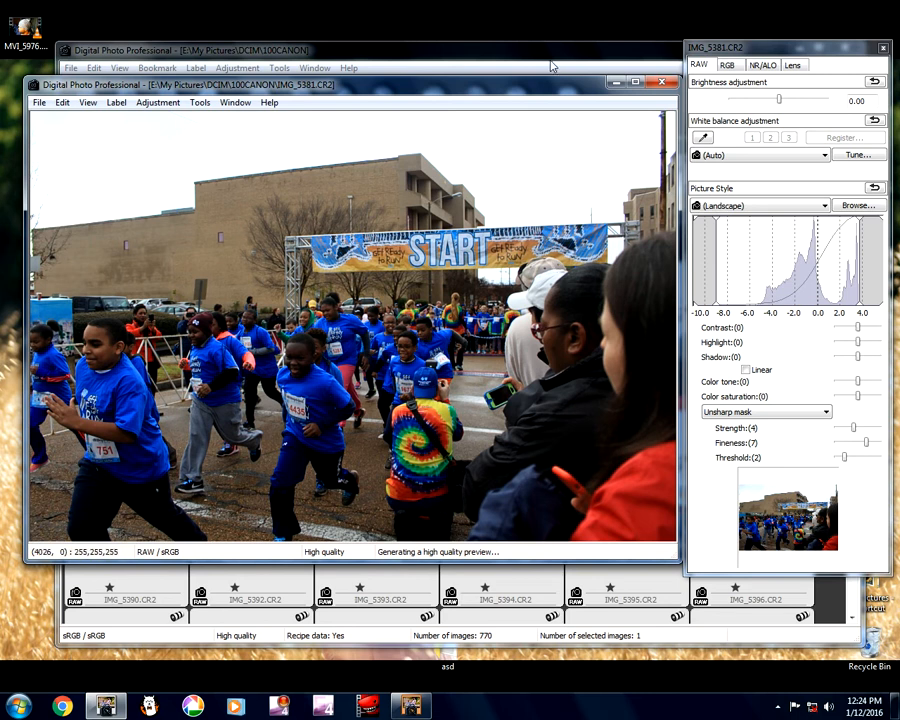
pyautogui.click(652, 82)
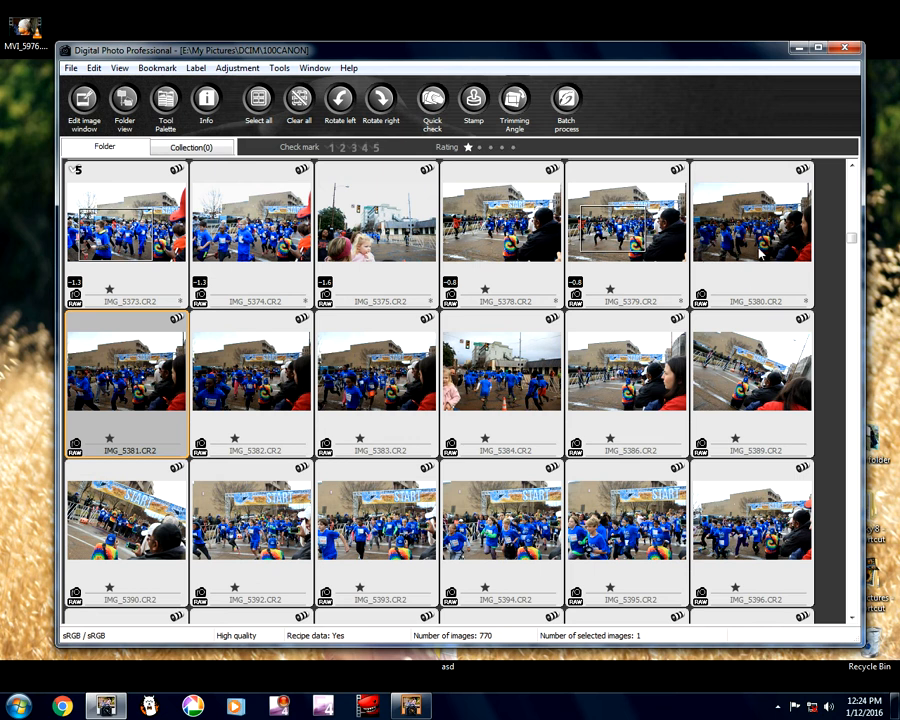
# - View IMG_5382.CR2 in its edit window and close it without changes
pyautogui.click(246, 390)
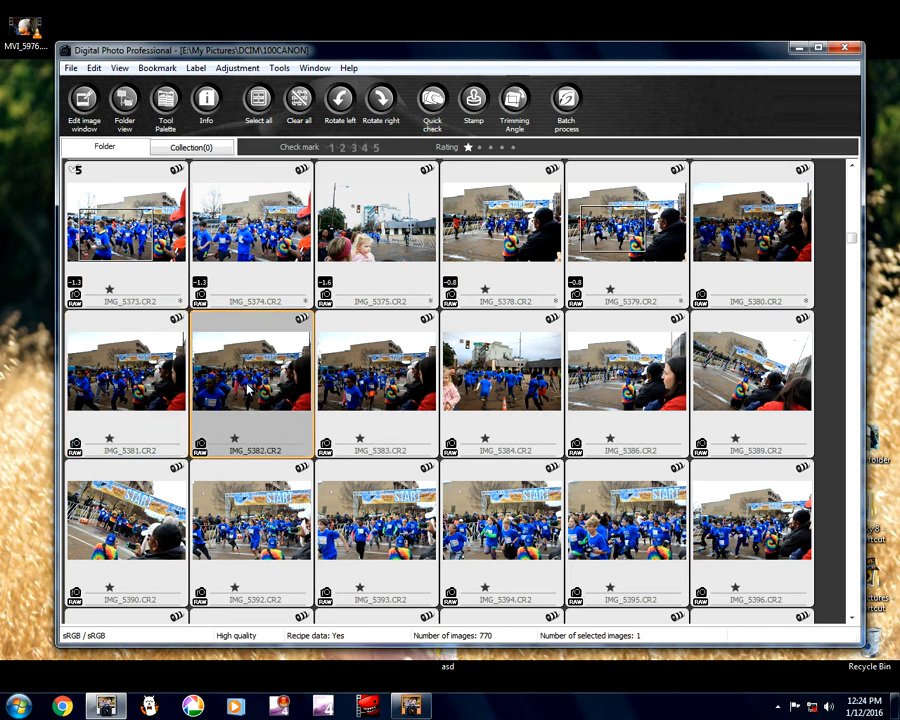
pyautogui.doubleClick(262, 368)
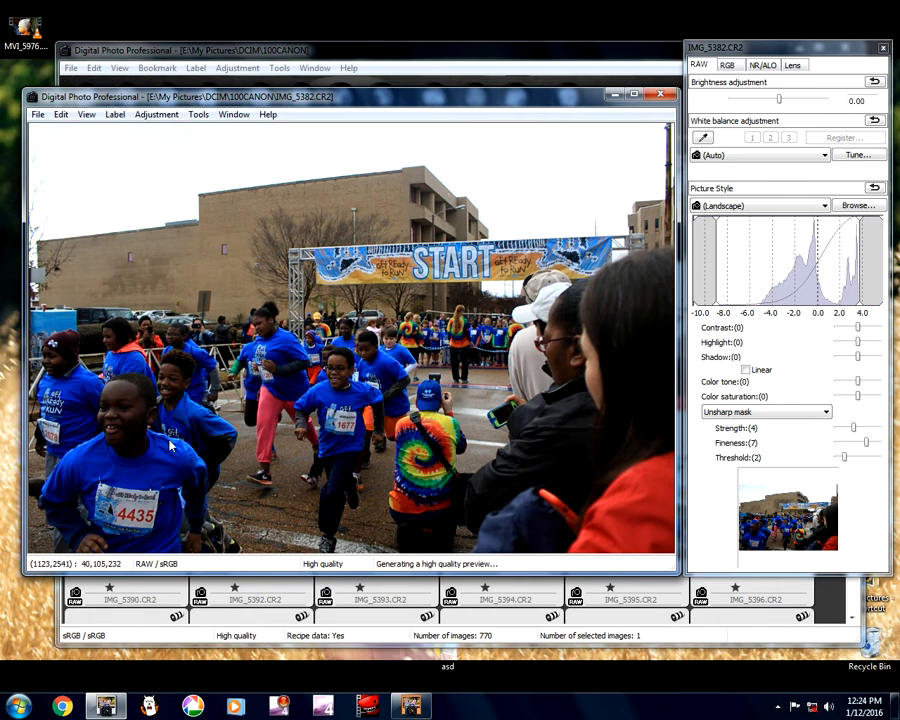
pyautogui.click(659, 95)
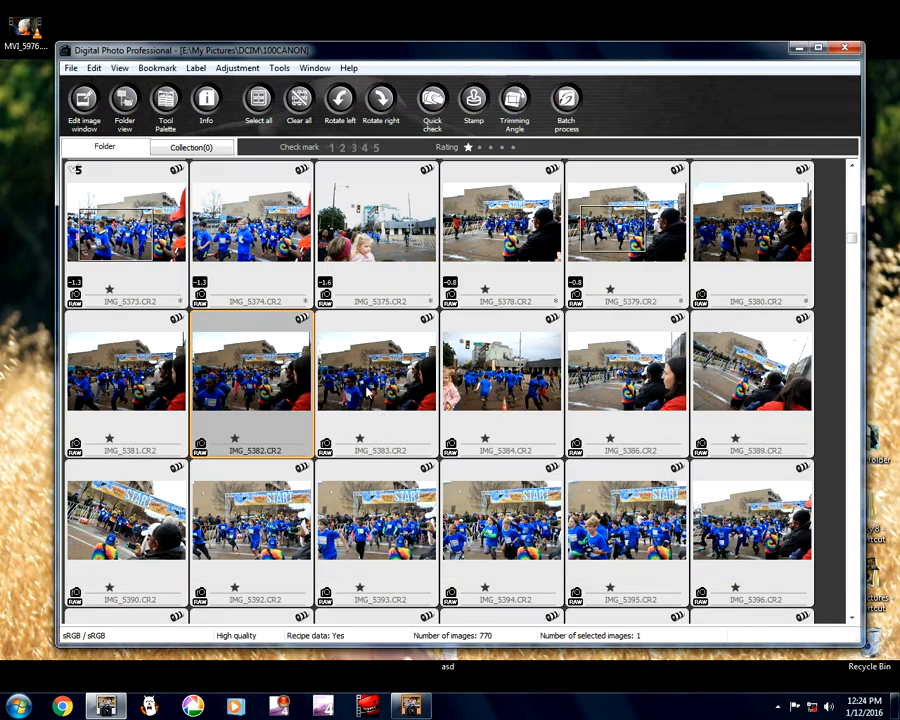
# - Open IMG_5383.CR2 for editing and read through its full shooting information, keeping the information window clear of the runners
pyautogui.click(377, 385)
pyautogui.doubleClick(376, 384)
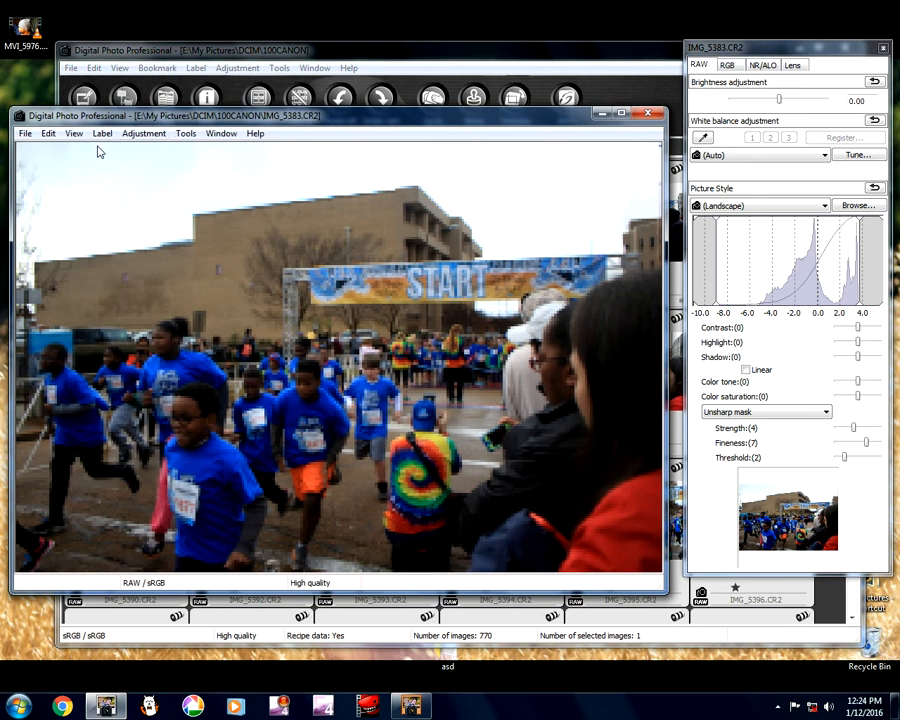
pyautogui.click(22, 142)
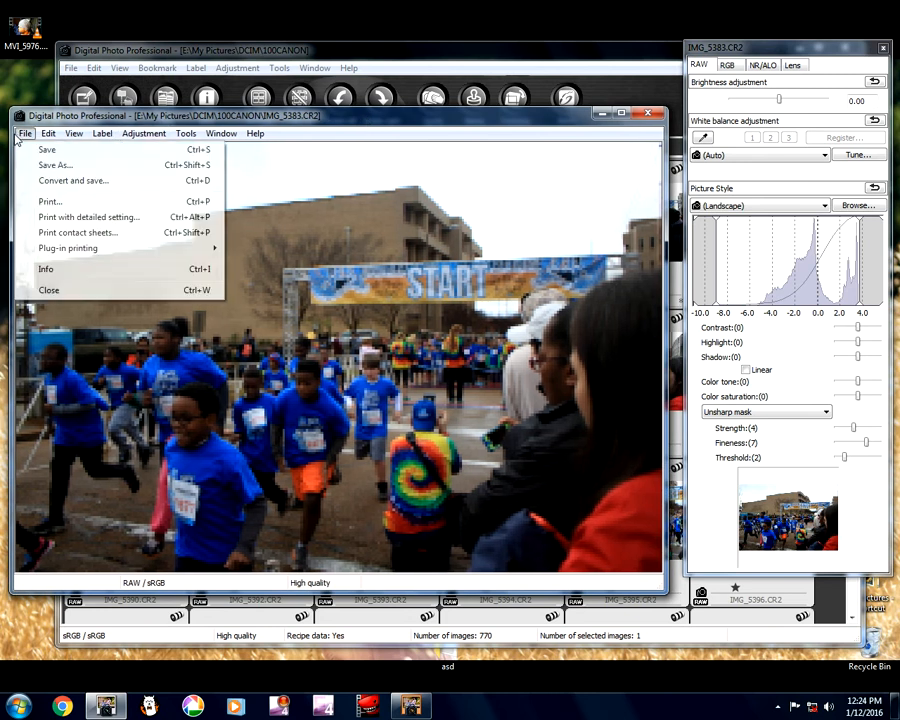
pyautogui.click(54, 279)
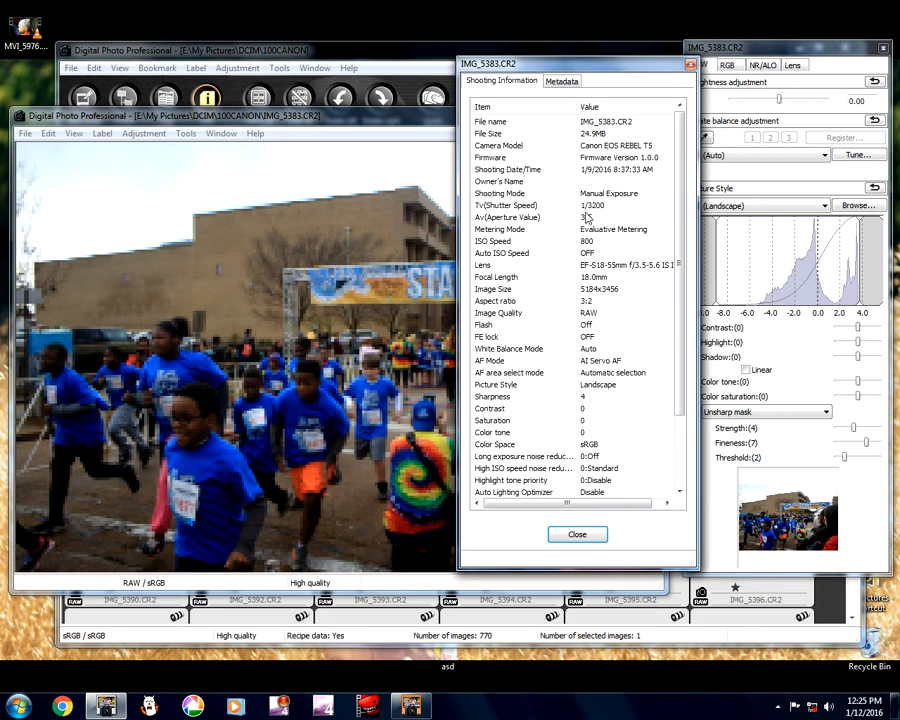
pyautogui.moveTo(533, 67); pyautogui.dragTo(629, 80)
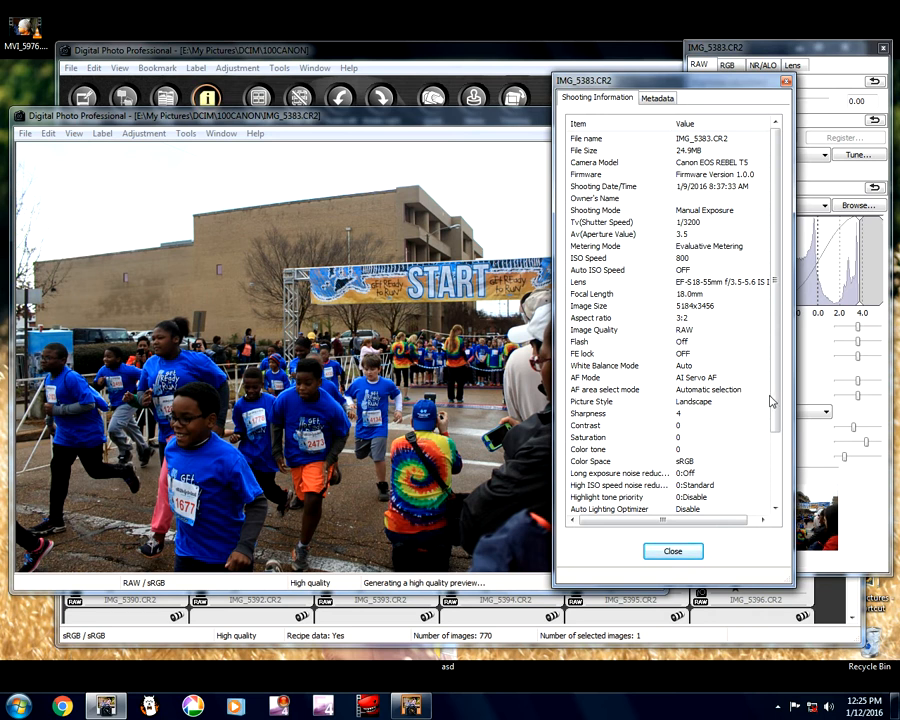
pyautogui.scroll(-2, 783, 452)
pyautogui.scroll(-1, 783, 470)
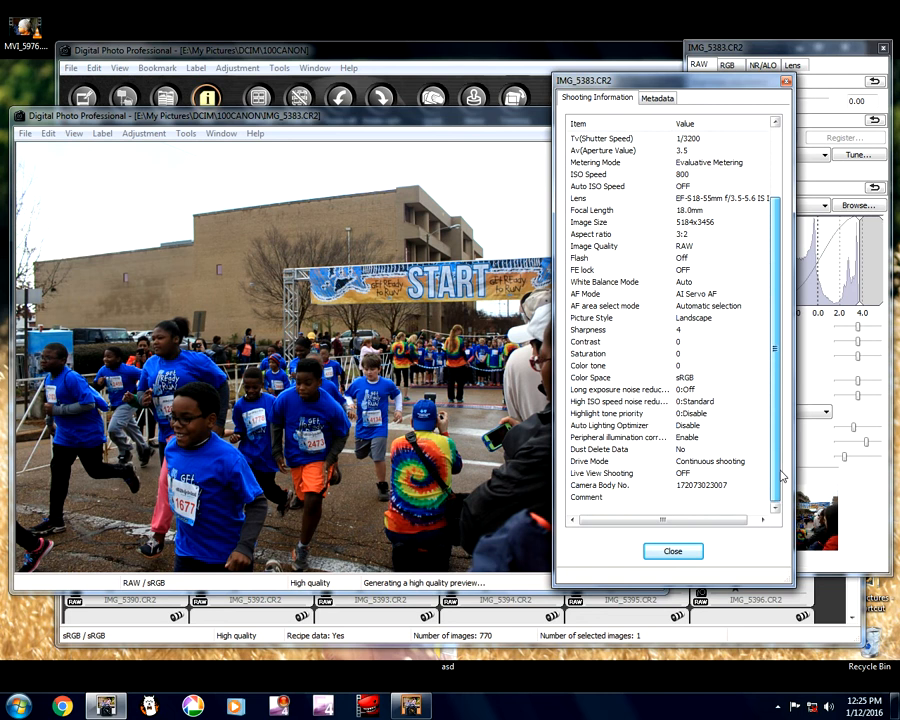
pyautogui.scroll(2, 778, 460)
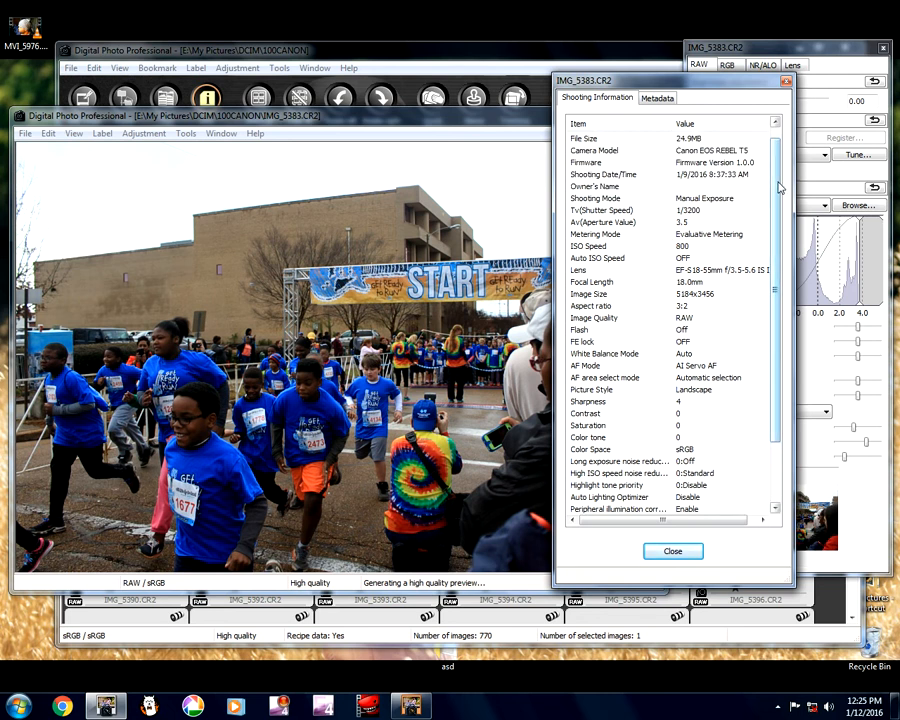
pyautogui.scroll(-5, 777, 190)
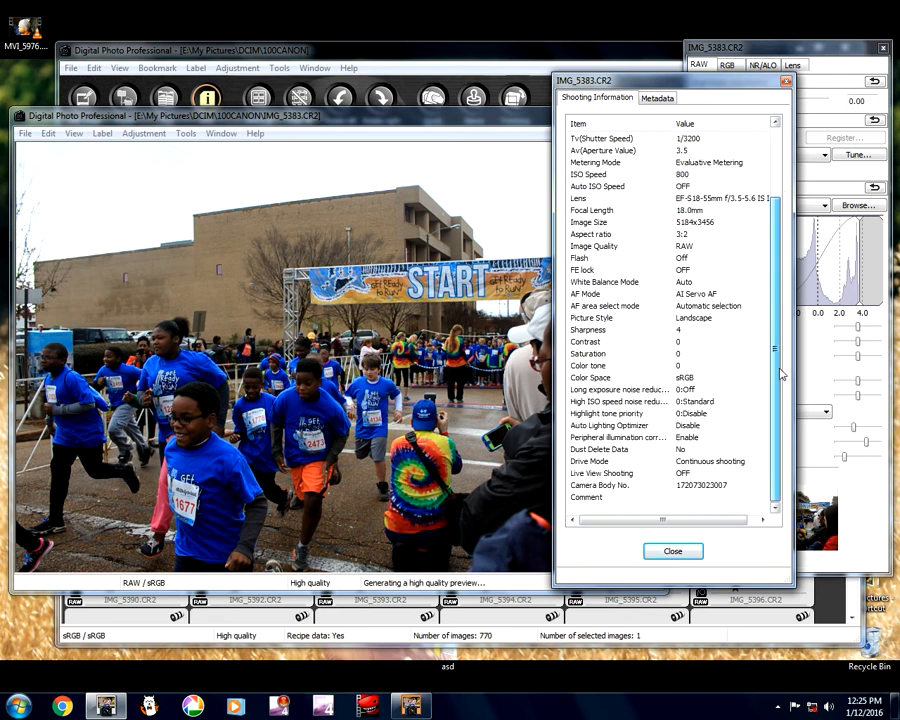
# - Close the shooting information and the edit window of IMG_5383.CR2, and clear that photo's star rating
pyautogui.click(673, 551)
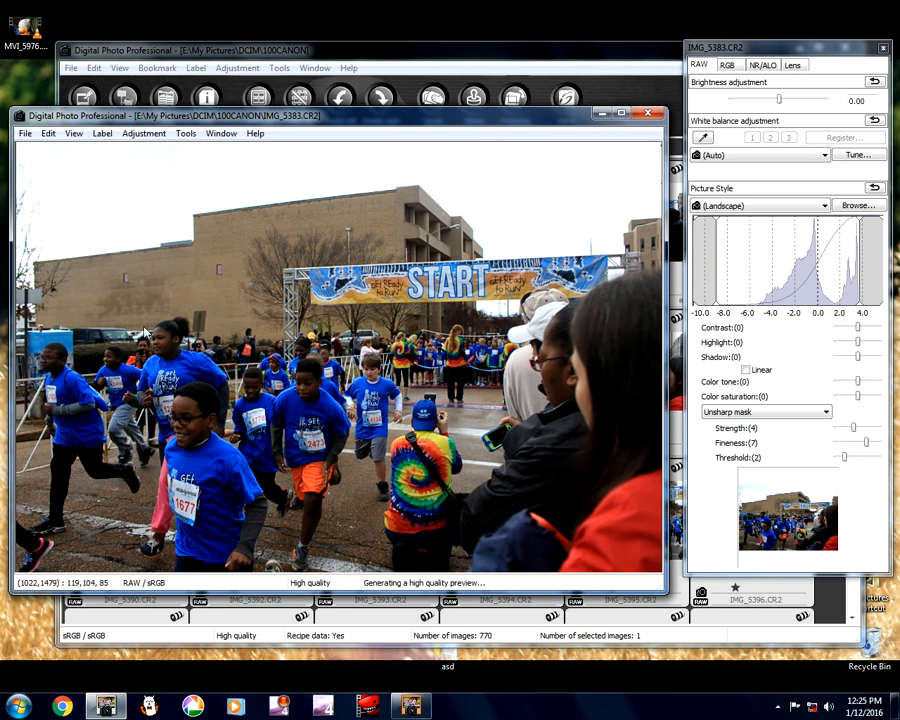
pyautogui.click(646, 114)
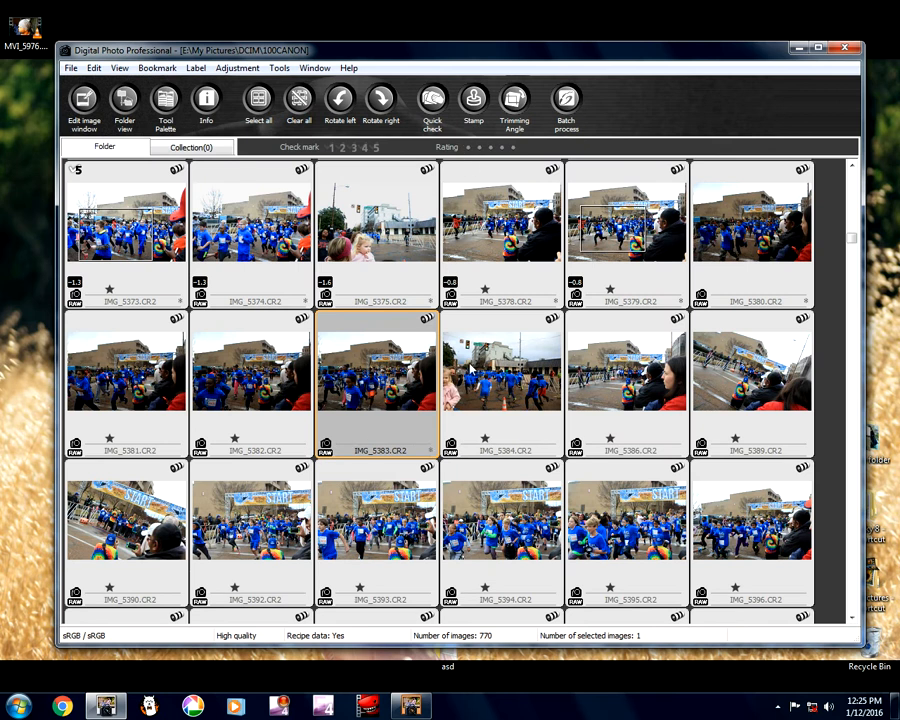
# - Open IMG_5384.CR2 in the edit window, look over the whole image, close it unadjusted and clear its star rating
pyautogui.click(486, 358)
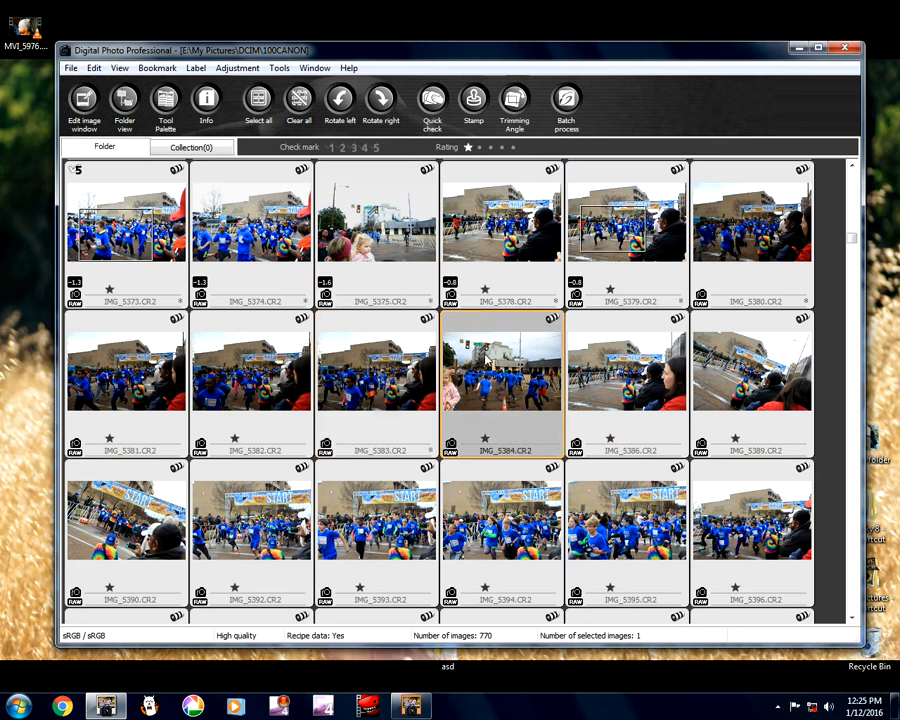
pyautogui.doubleClick(486, 360)
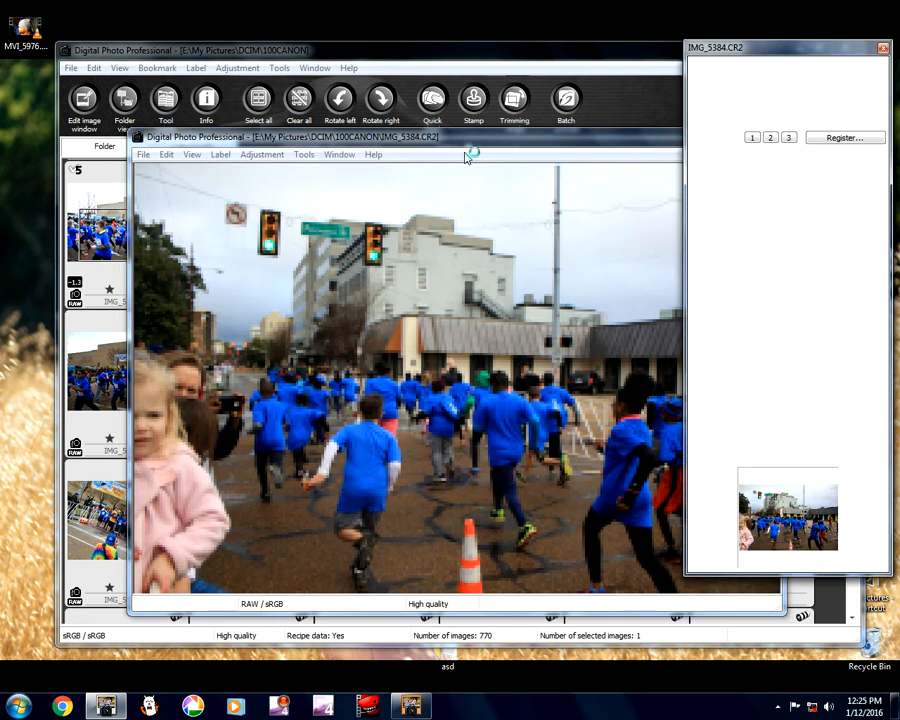
pyautogui.moveTo(454, 148); pyautogui.dragTo(348, 128)
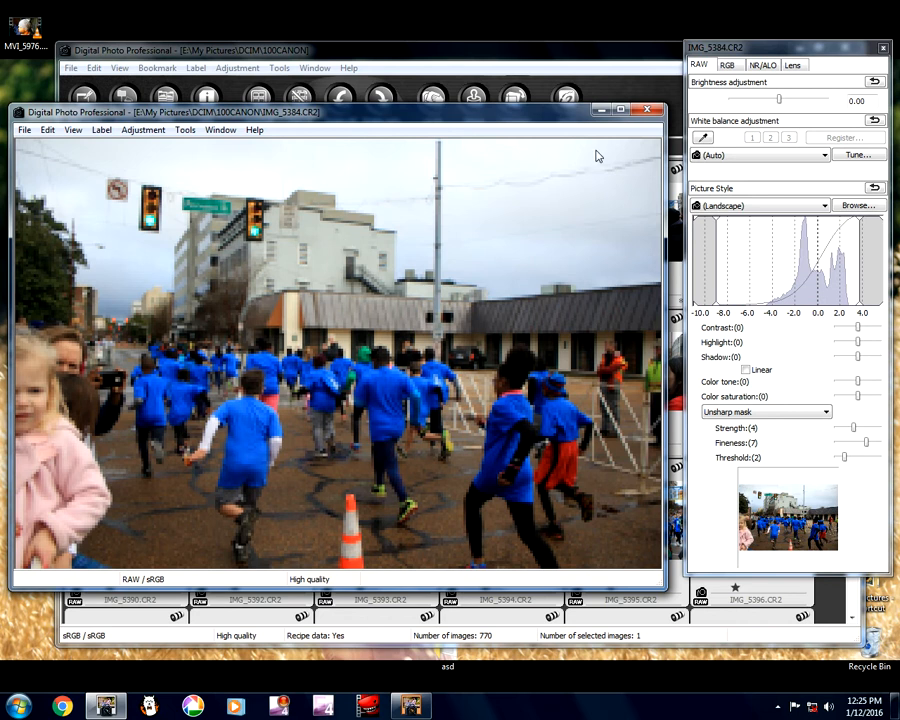
pyautogui.click(643, 116)
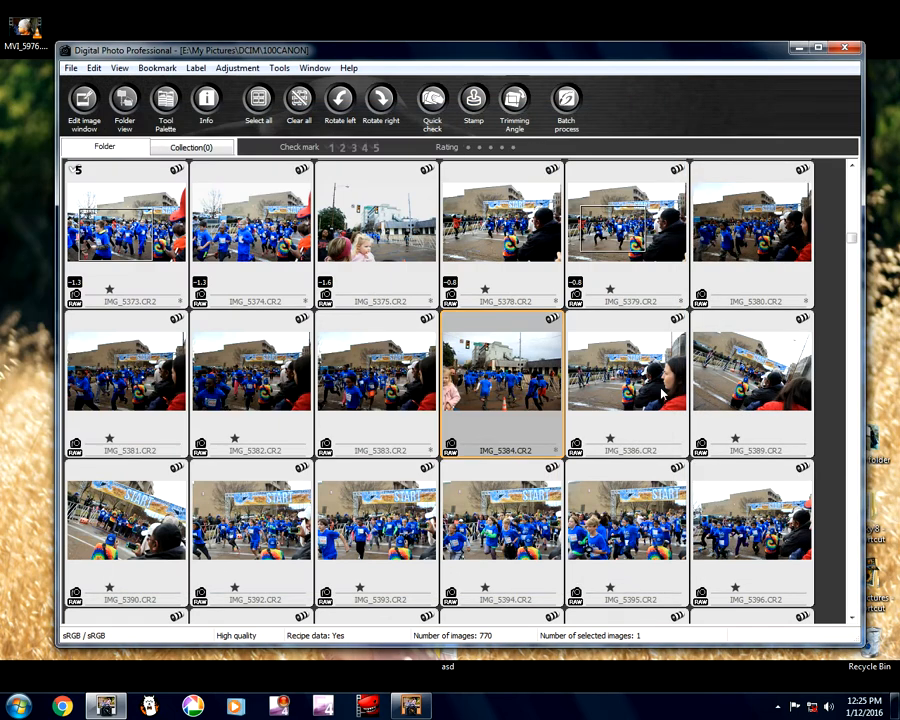
# - View IMG_5386.CR2 in full in its edit window, close it without adjustments and remove its star rating
pyautogui.click(633, 398)
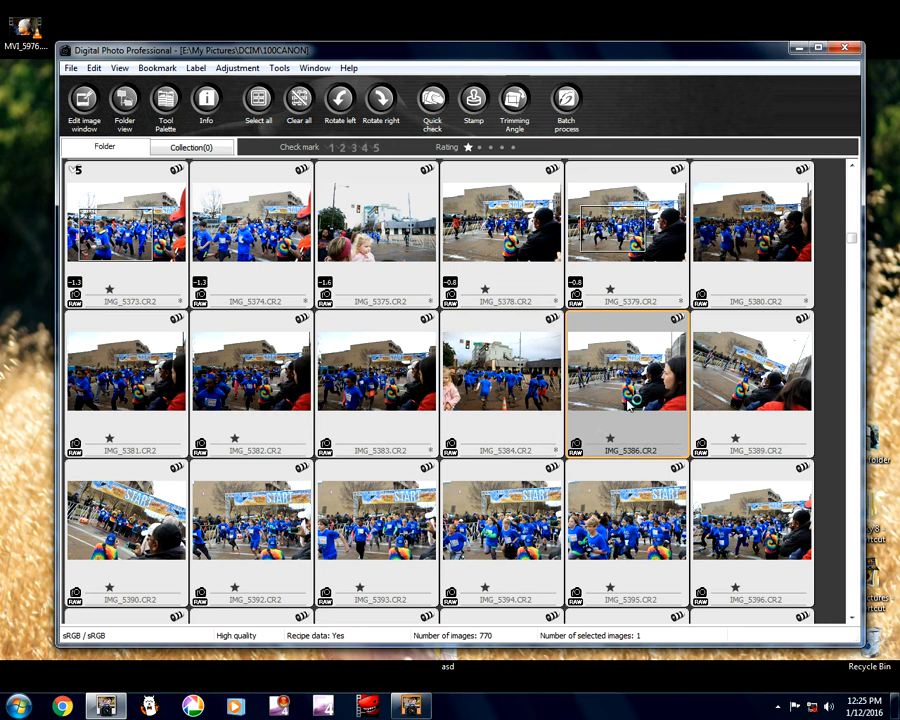
pyautogui.doubleClick(628, 403)
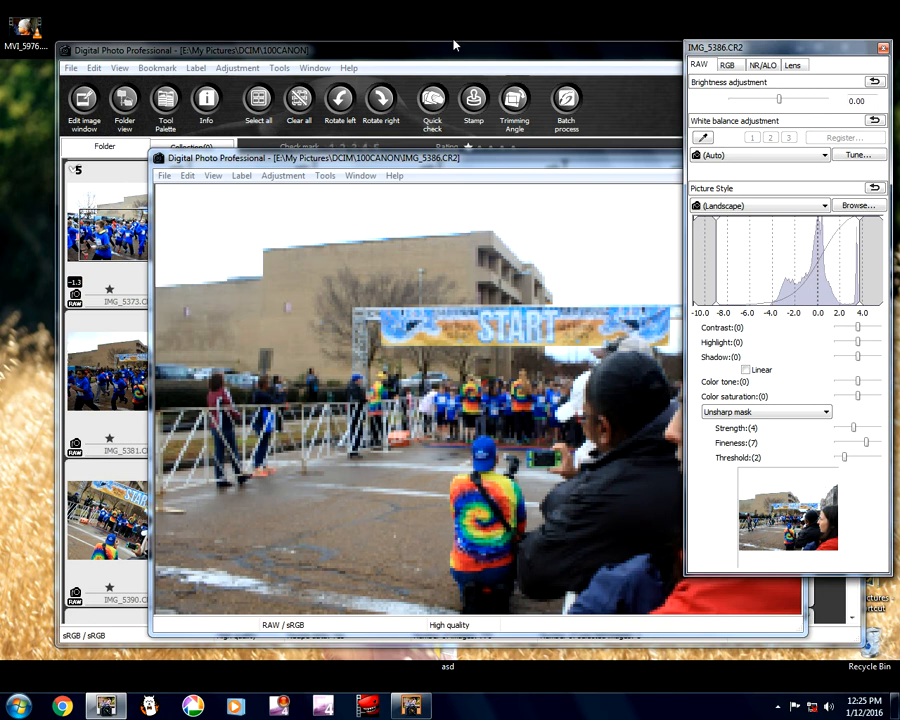
pyautogui.moveTo(418, 160); pyautogui.dragTo(294, 94)
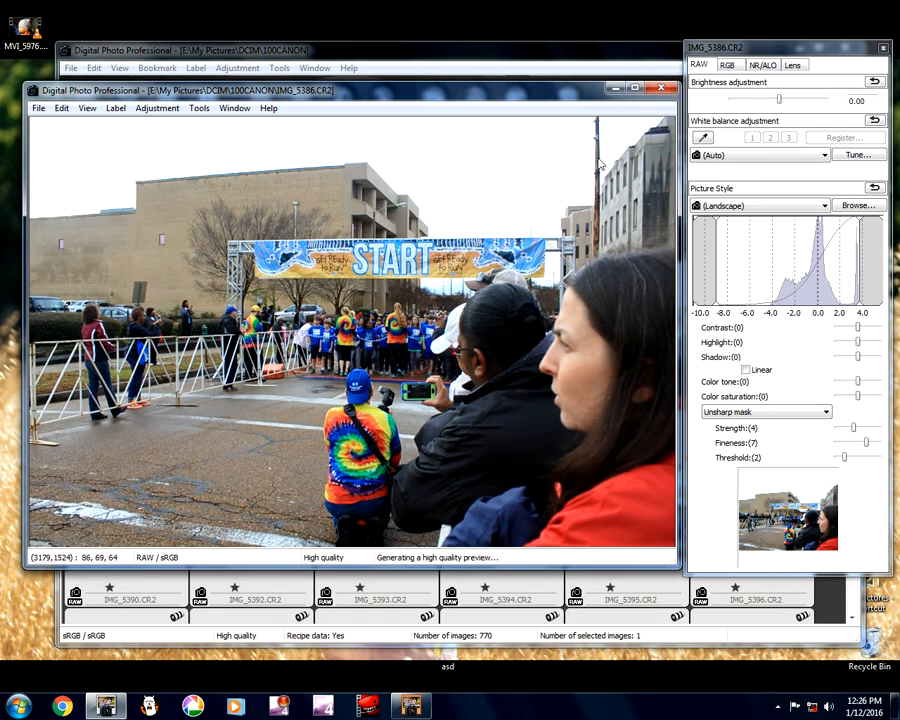
pyautogui.click(662, 88)
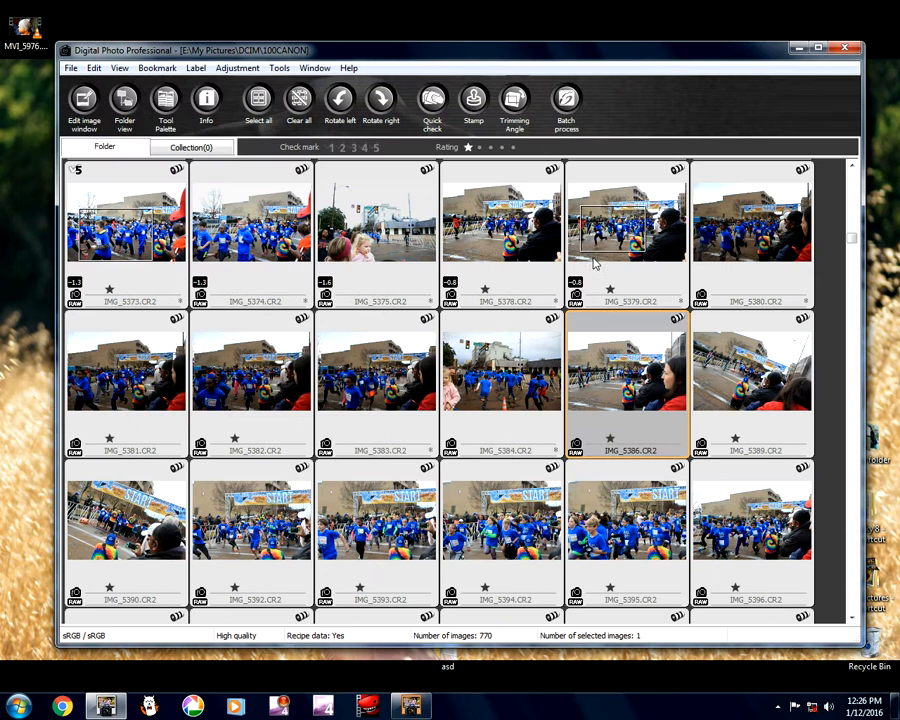
# - Check the tilted start-line shot IMG_5389.CR2 in its edit window, close it unadjusted and clear its star rating
pyautogui.click(714, 370)
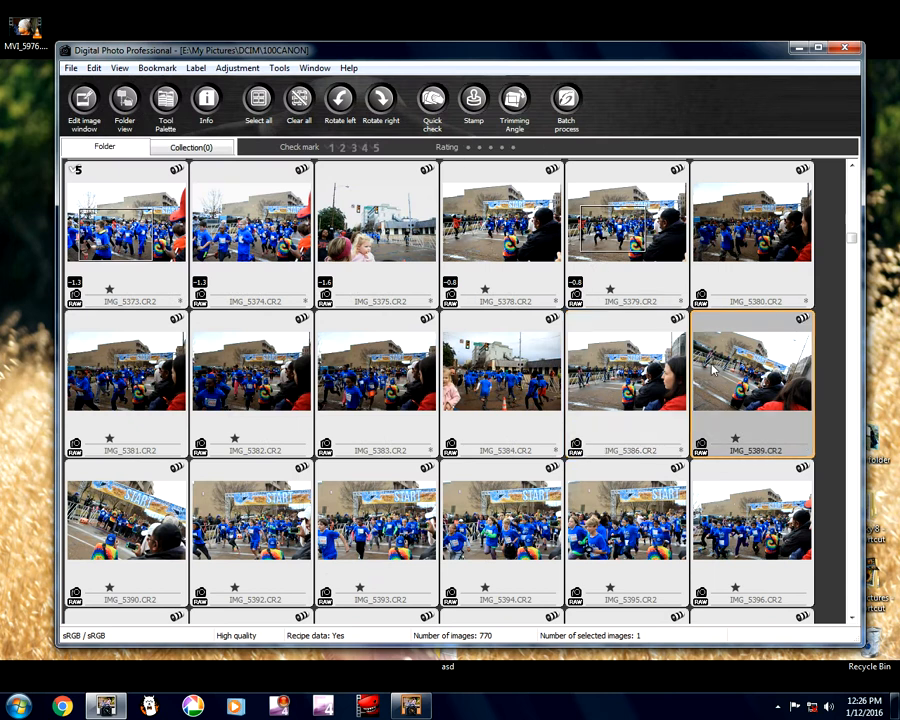
pyautogui.scroll(-1, 730, 330)
pyautogui.doubleClick(748, 243)
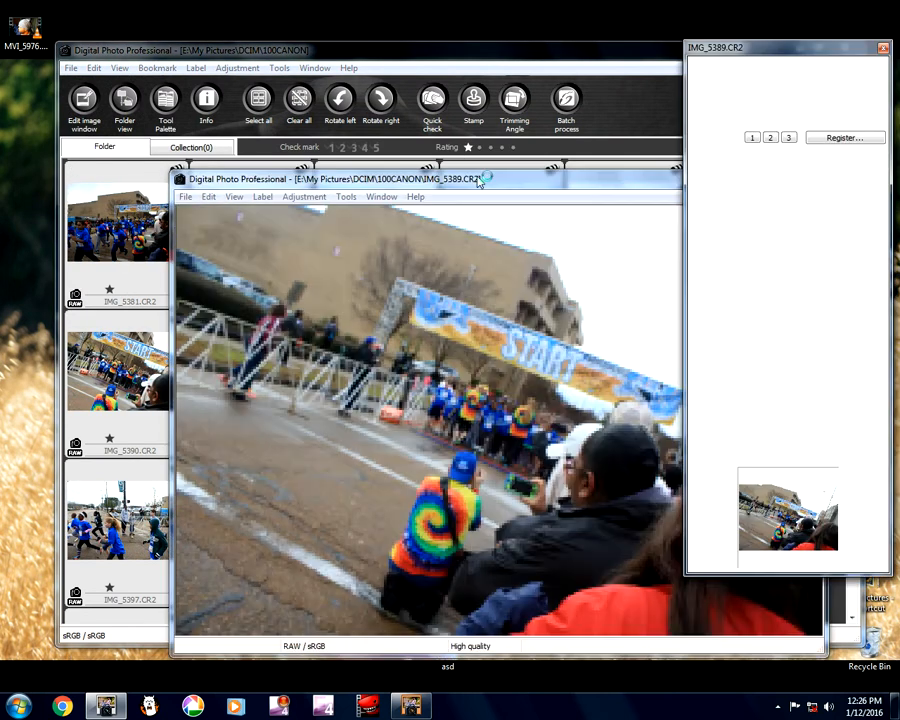
pyautogui.moveTo(478, 181); pyautogui.dragTo(324, 88)
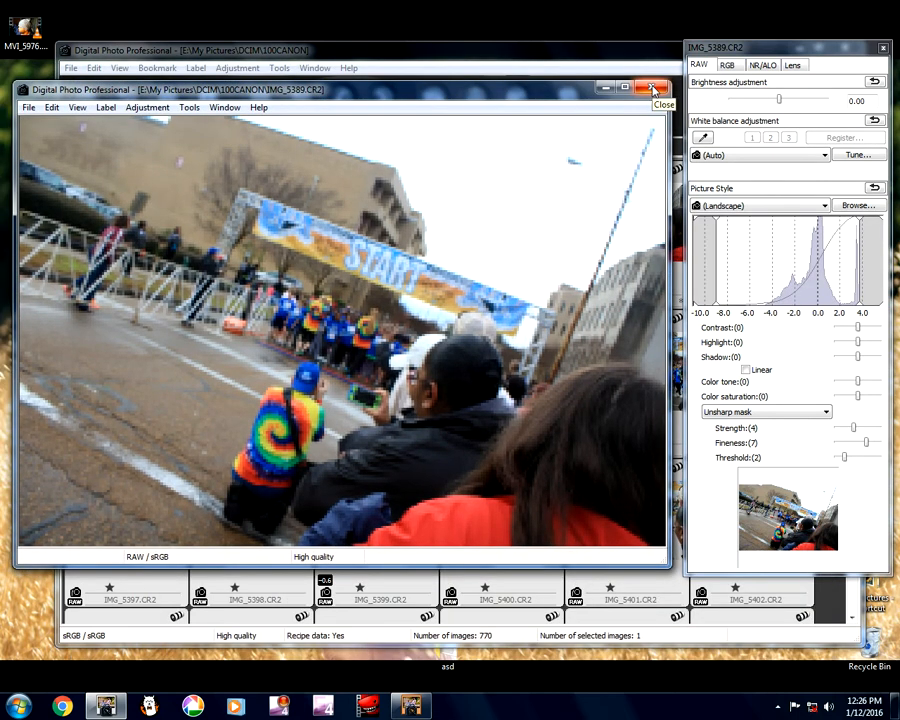
pyautogui.click(652, 90)
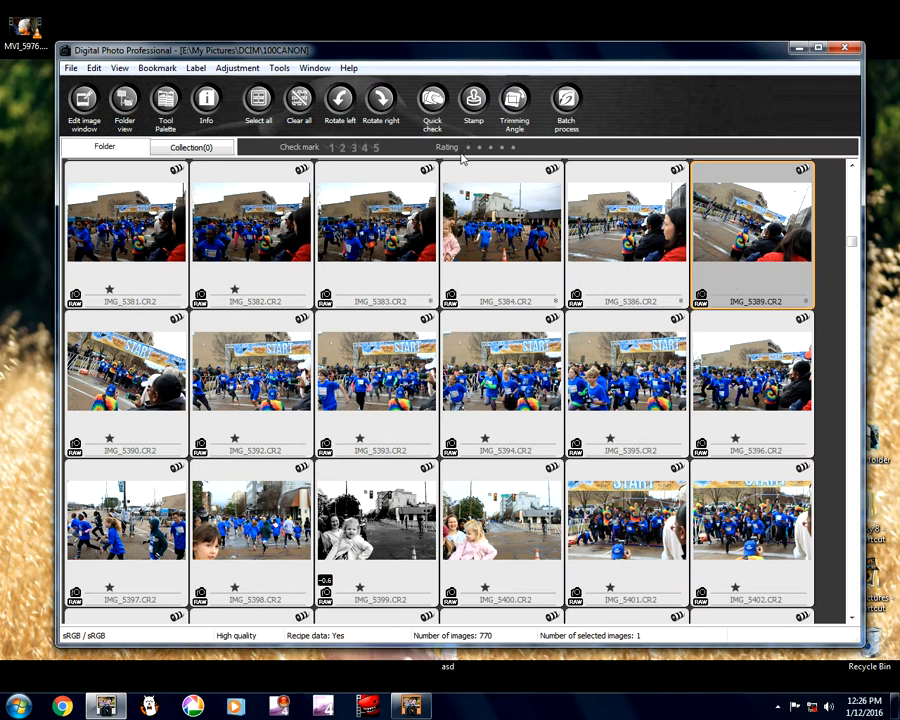
# - Remove the star rating from IMG_5390.CR2 without opening it for editing
pyautogui.press('Right')
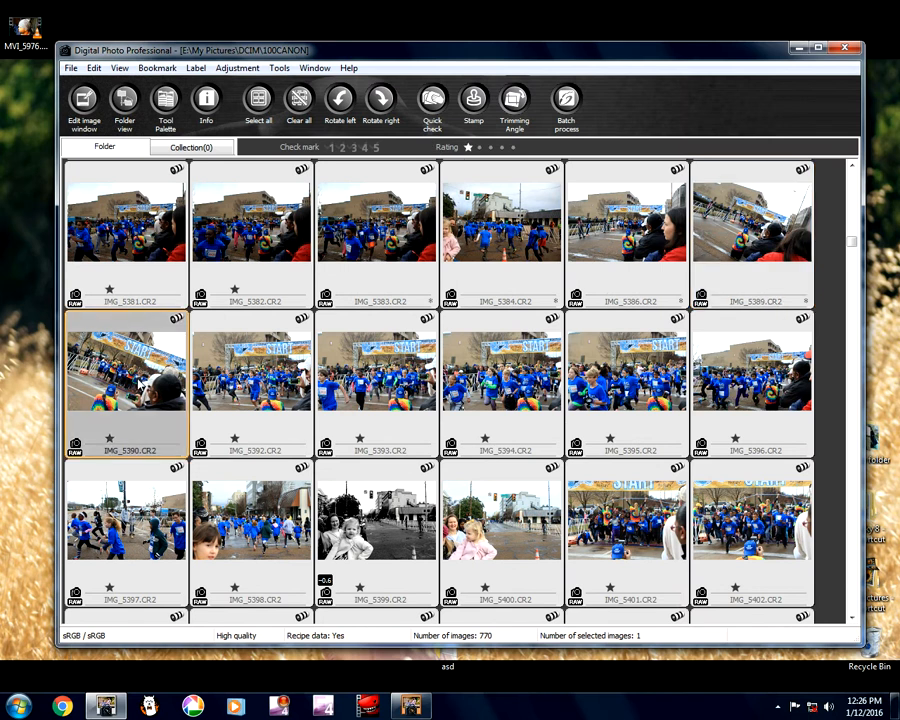
pyautogui.scroll(-1, 137, 378)
pyautogui.click(467, 149)
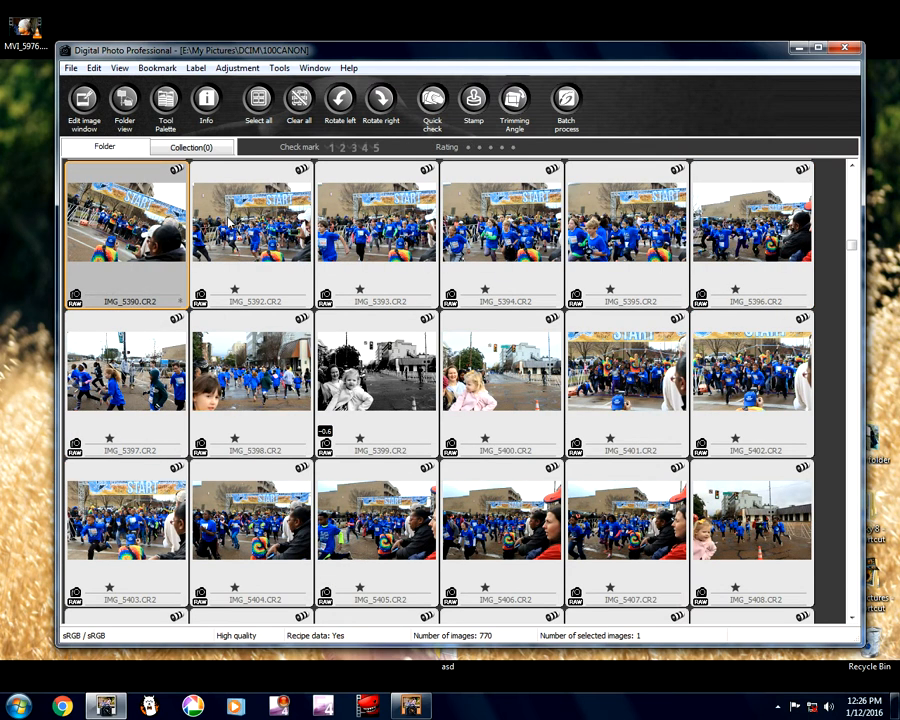
# - Open IMG_5392.CR2 for editing and inspect the focus at magnified view on the rear runners and runner 3734, ending on the full image
pyautogui.doubleClick(228, 222)
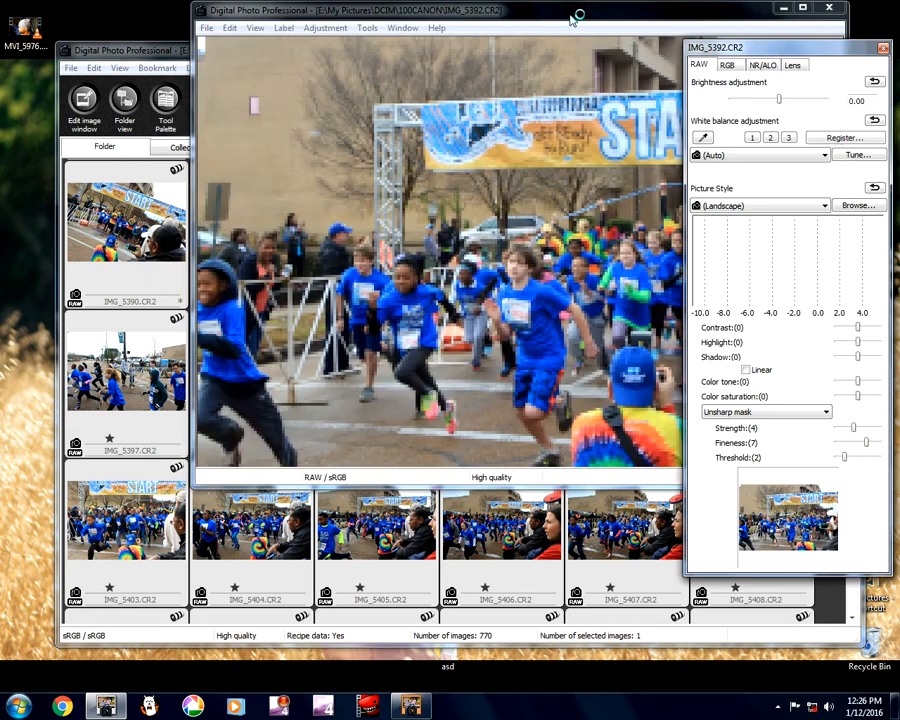
pyautogui.moveTo(572, 18); pyautogui.dragTo(413, 97)
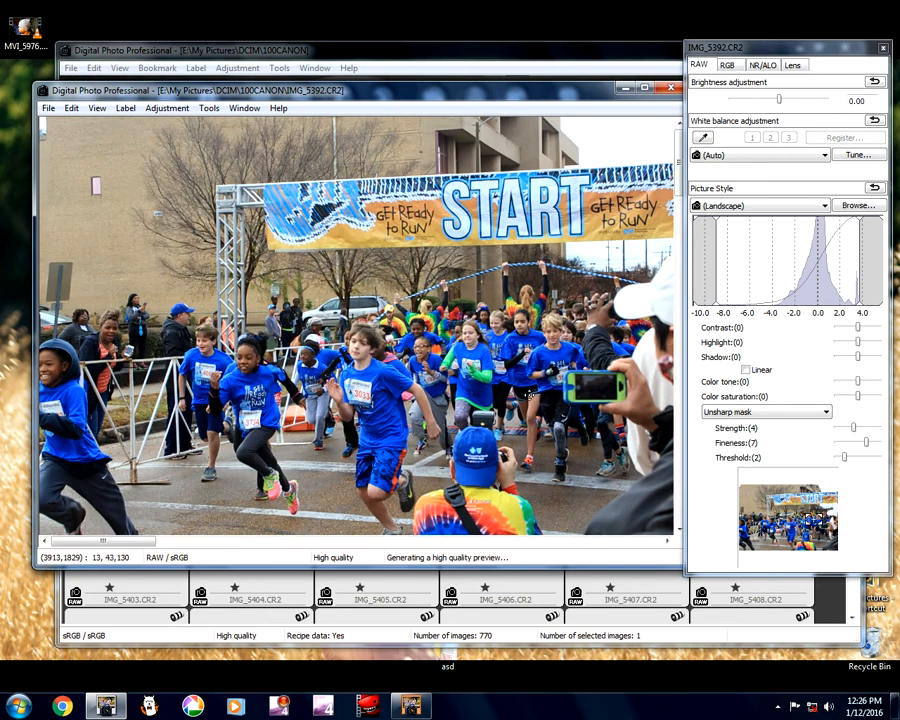
pyautogui.click(548, 355)
pyautogui.moveTo(548, 355); pyautogui.dragTo(410, 177)
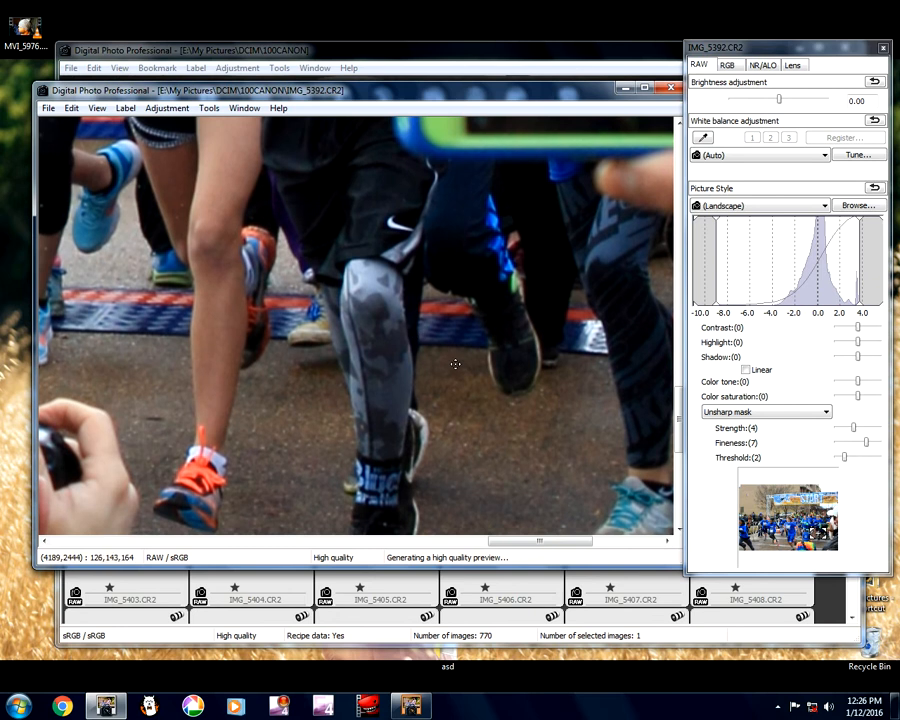
pyautogui.moveTo(350, 220); pyautogui.dragTo(420, 334)
pyautogui.doubleClick(420, 335)
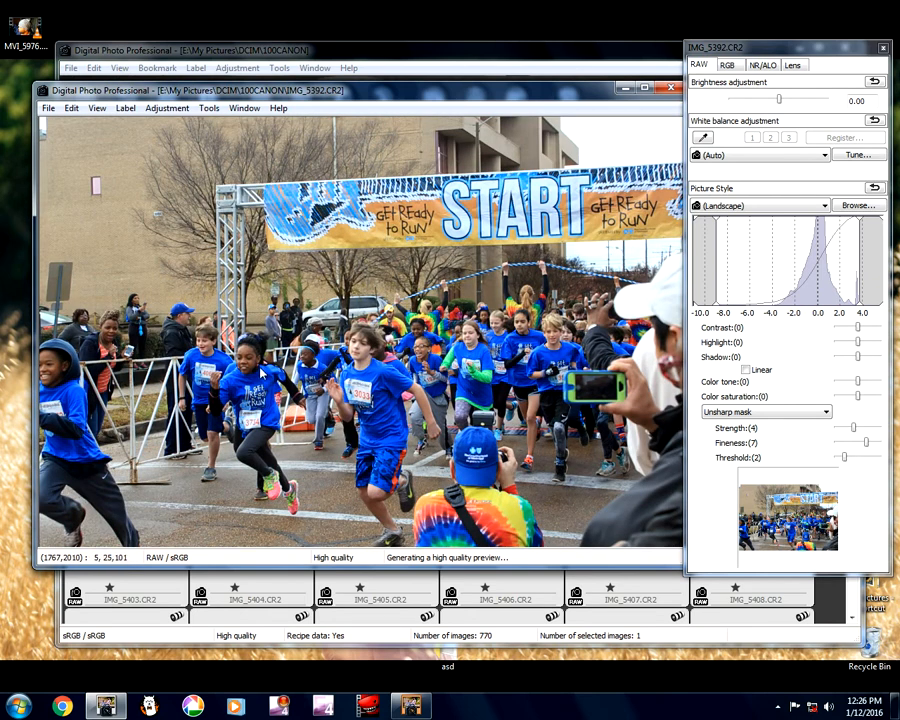
pyautogui.doubleClick(257, 421)
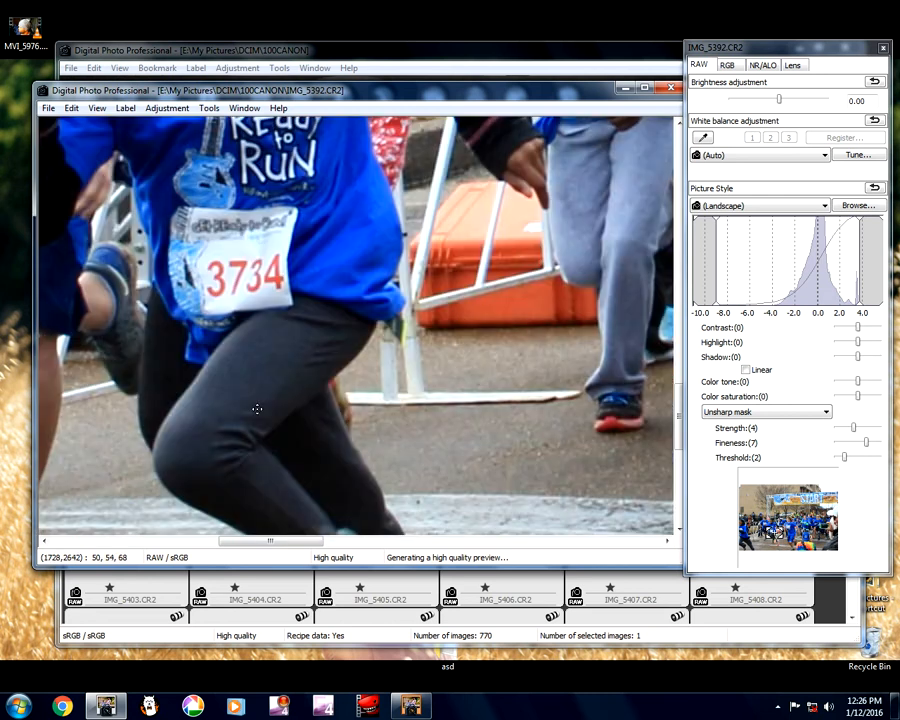
pyautogui.moveTo(257, 408)
pyautogui.mouseDown()
pyautogui.moveTo(261, 209)
pyautogui.moveTo(306, 329)
pyautogui.moveTo(347, 532)
pyautogui.mouseUp()
pyautogui.moveTo(319, 313); pyautogui.dragTo(346, 447)
pyautogui.moveTo(322, 288); pyautogui.dragTo(341, 359)
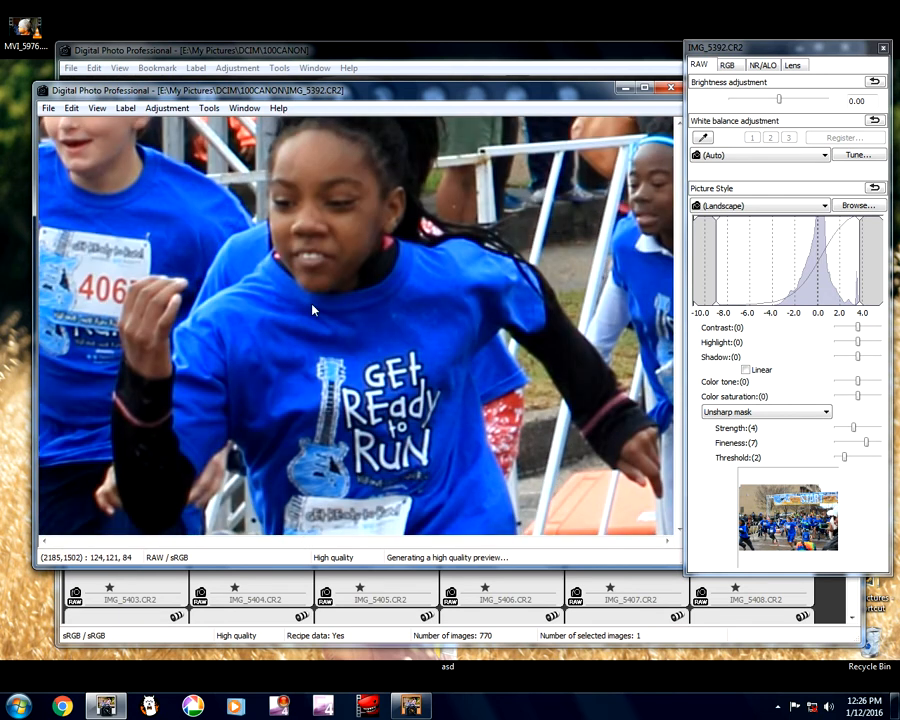
pyautogui.doubleClick(295, 392)
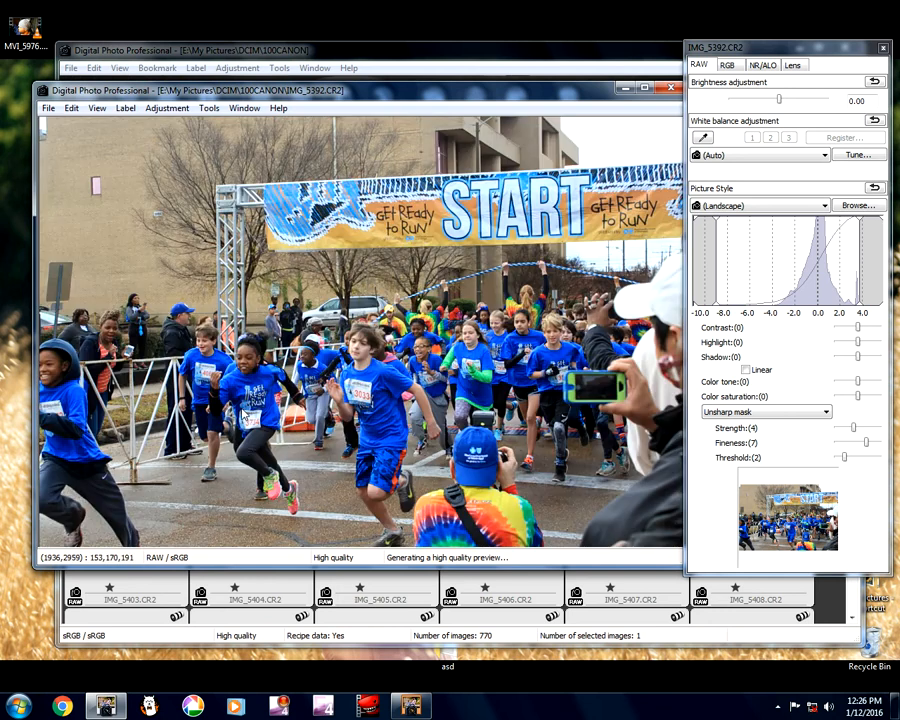
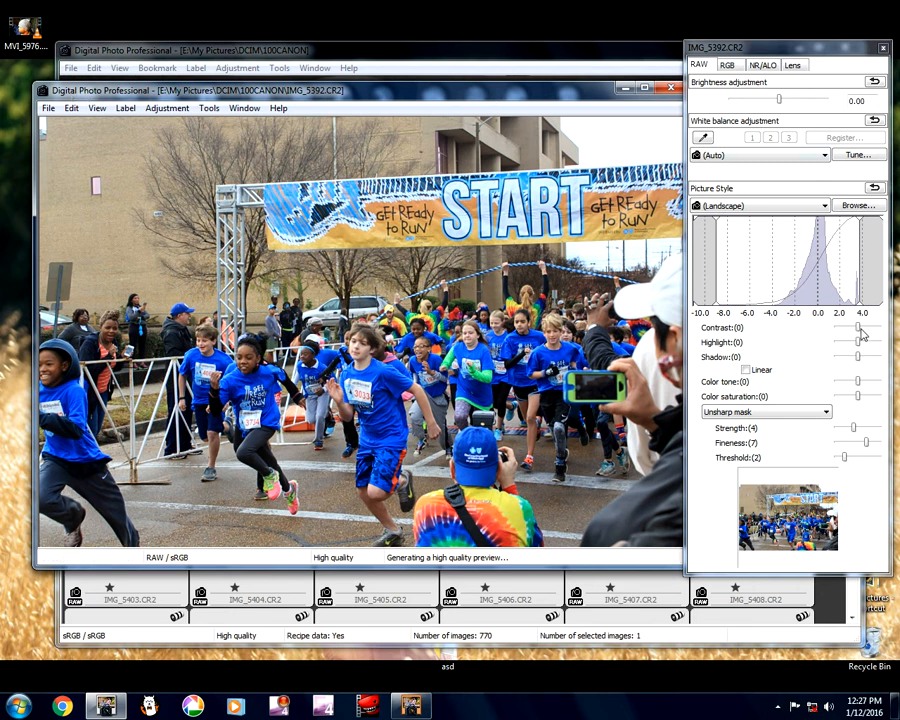
# - Read through the full shooting information of IMG_5392.CR2, keeping its window clear of the main runners, and close it
pyautogui.click(48, 108)
pyautogui.click(70, 244)
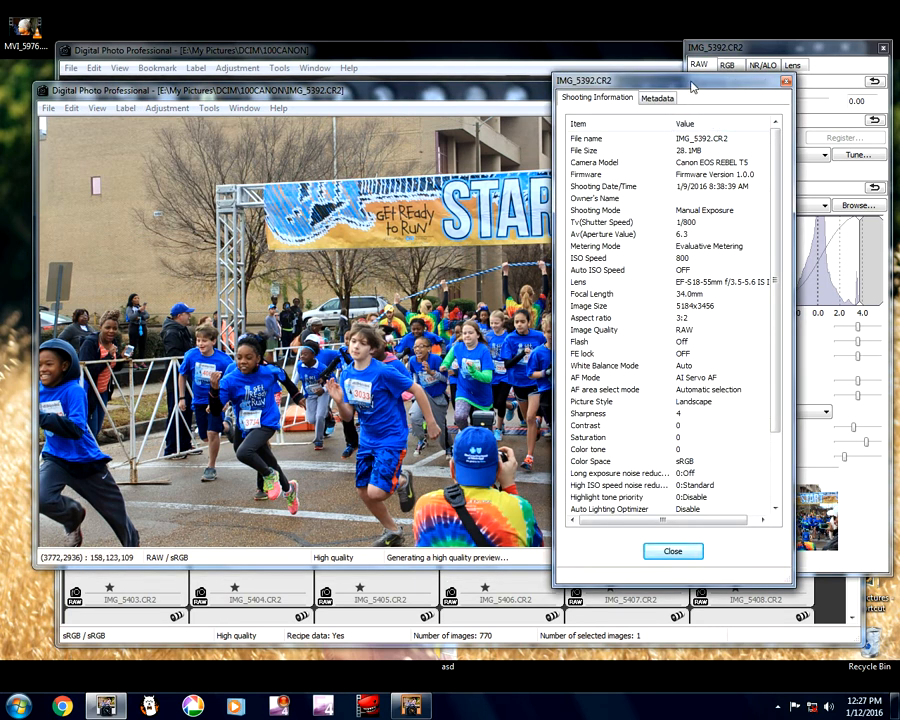
pyautogui.moveTo(692, 87); pyautogui.dragTo(747, 64)
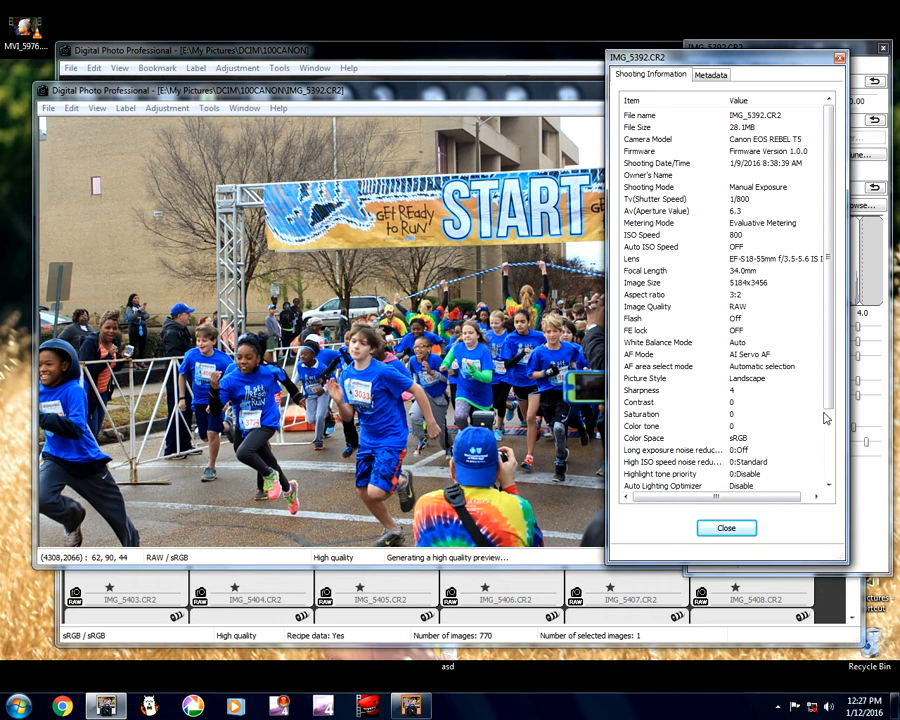
pyautogui.scroll(-3, 728, 424)
pyautogui.click(710, 527)
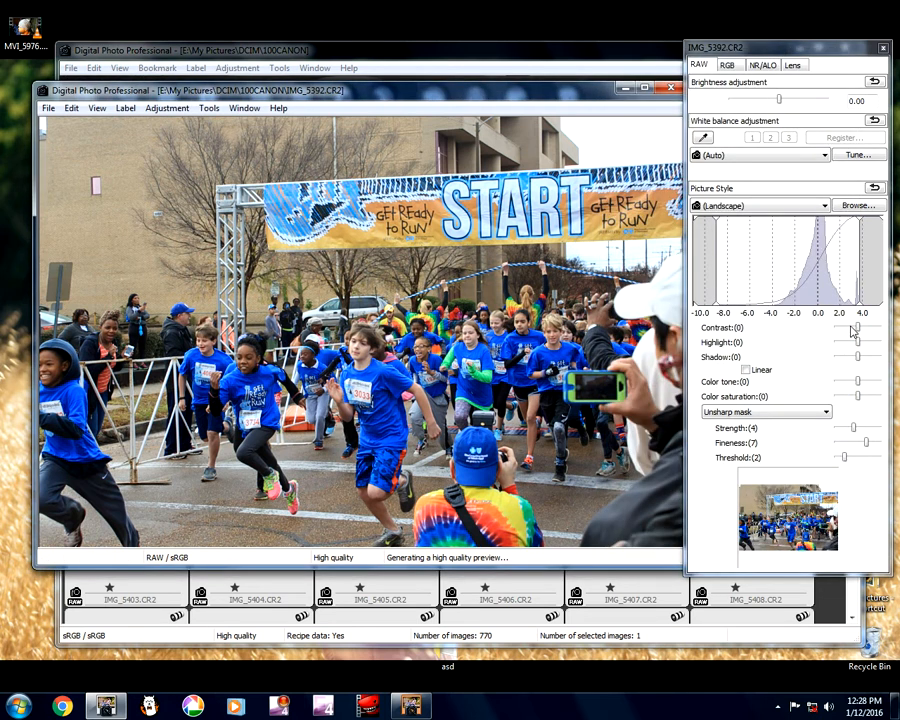
# - Set IMG_5392.CR2 to contrast 1, shadow -1 and unsharp mask strength 6, and rate the photo three stars
pyautogui.click(864, 327)
pyautogui.click(870, 429)
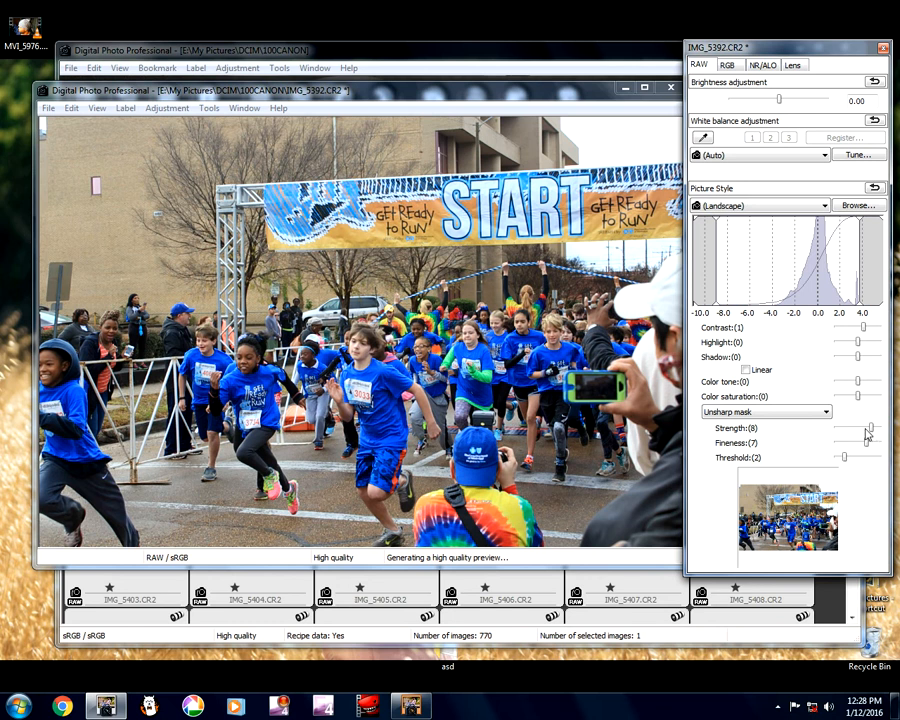
pyautogui.click(865, 430)
pyautogui.click(854, 357)
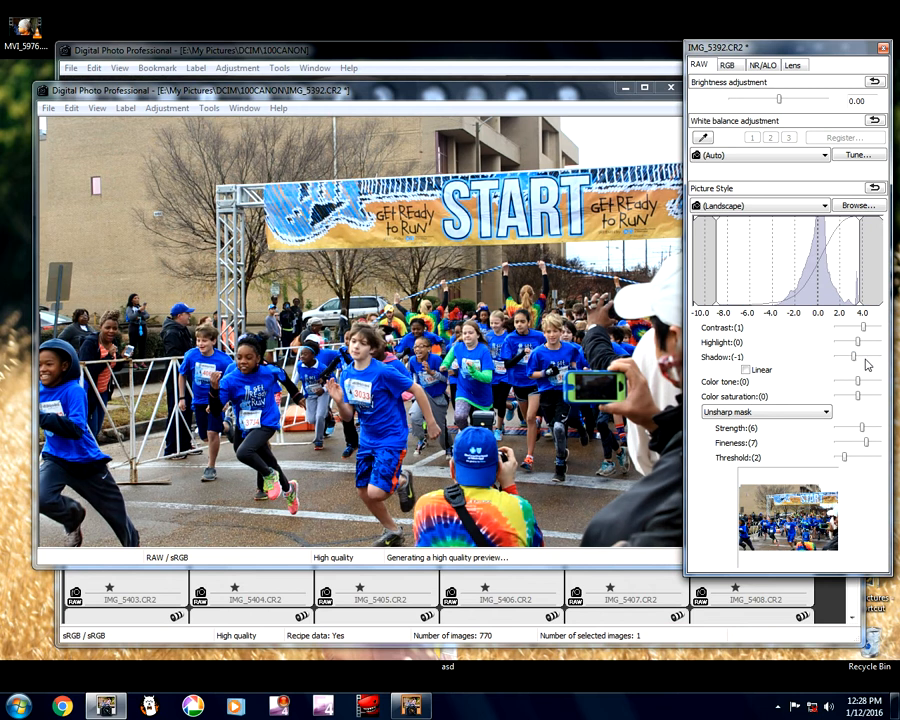
pyautogui.click(666, 90)
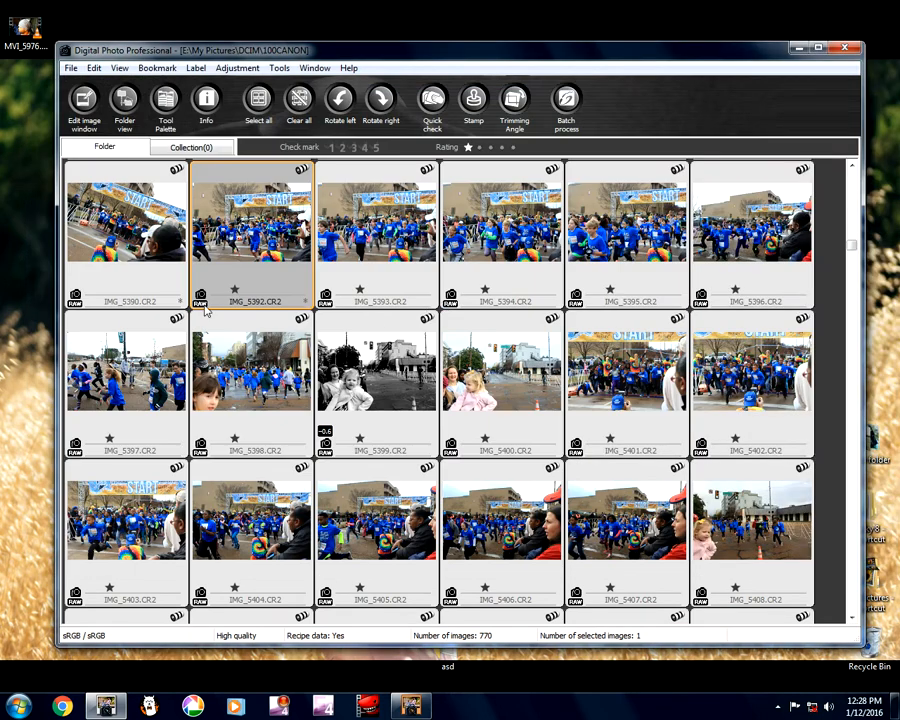
pyautogui.click(490, 148)
# - Look over IMG_5393.CR2 in its edit window, close it unadjusted, clear its star rating and select IMG_5394.CR2
pyautogui.click(358, 228)
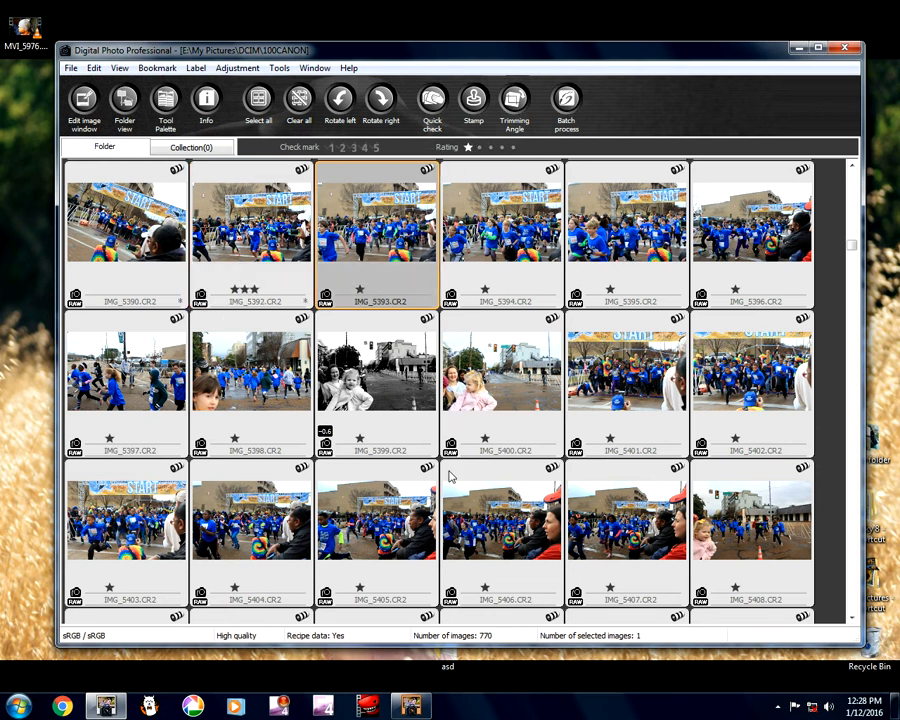
pyautogui.doubleClick(397, 240)
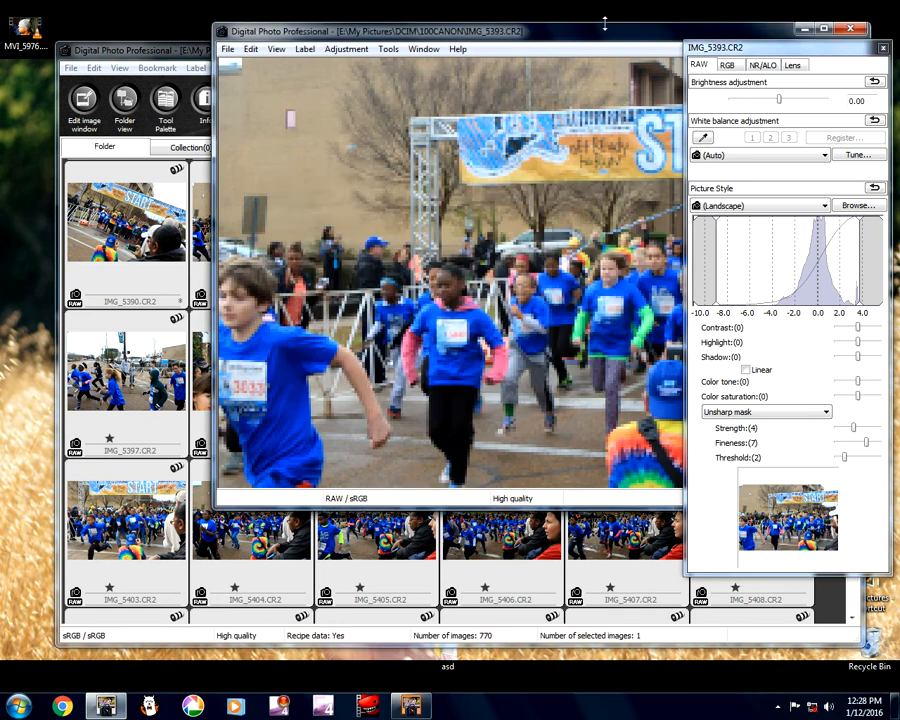
pyautogui.moveTo(599, 34); pyautogui.dragTo(400, 63)
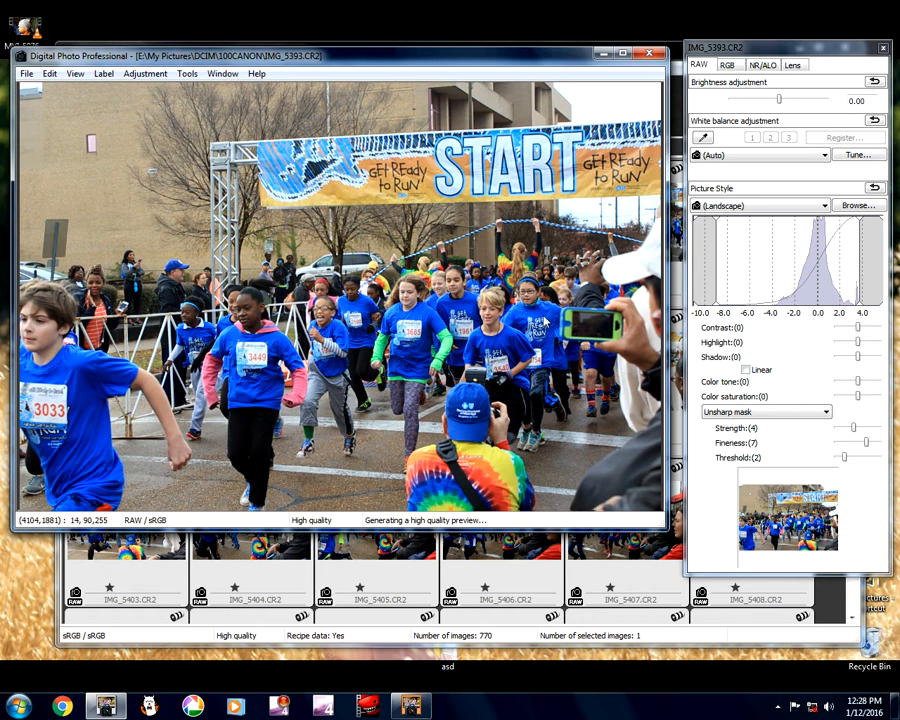
pyautogui.click(651, 60)
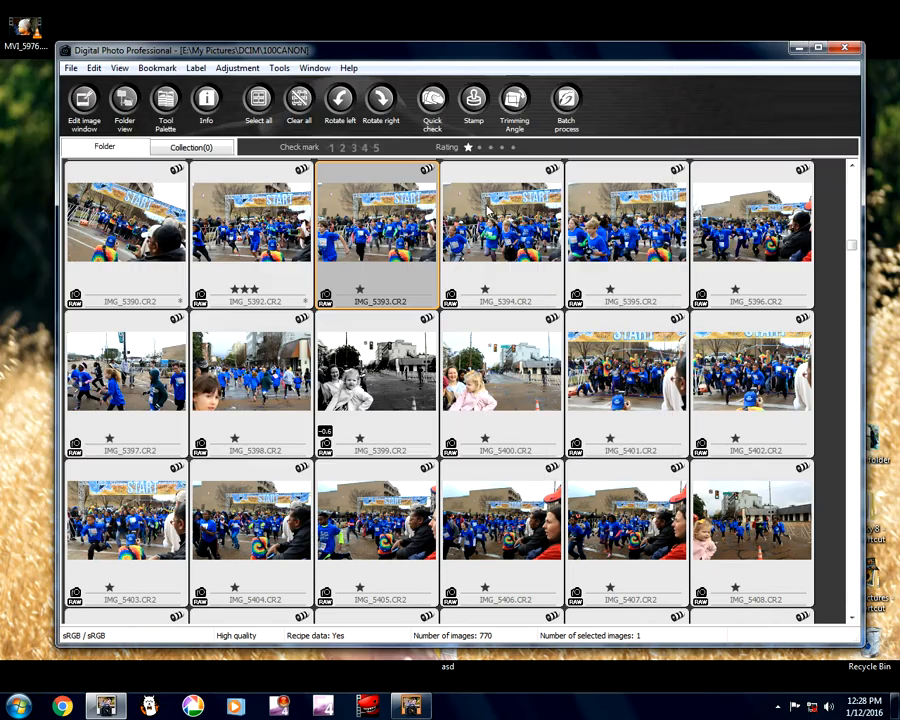
pyautogui.press('Right')
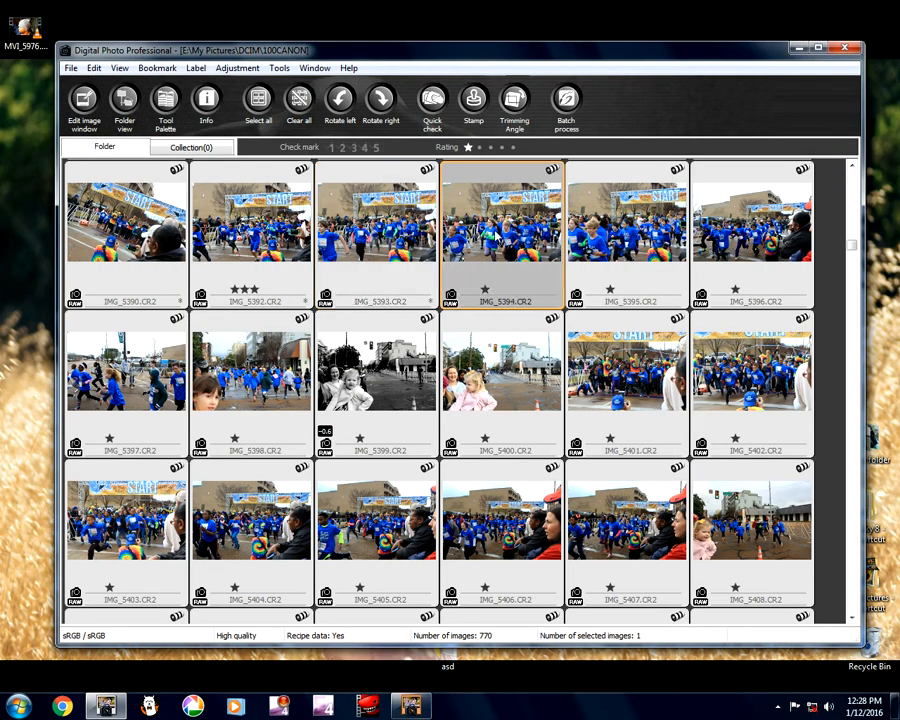
# - Look over IMG_5394.CR2 and IMG_5395.CR2 in their edit windows, close both unadjusted, and clear the star rating of IMG_5394.CR2
pyautogui.doubleClick(489, 232)
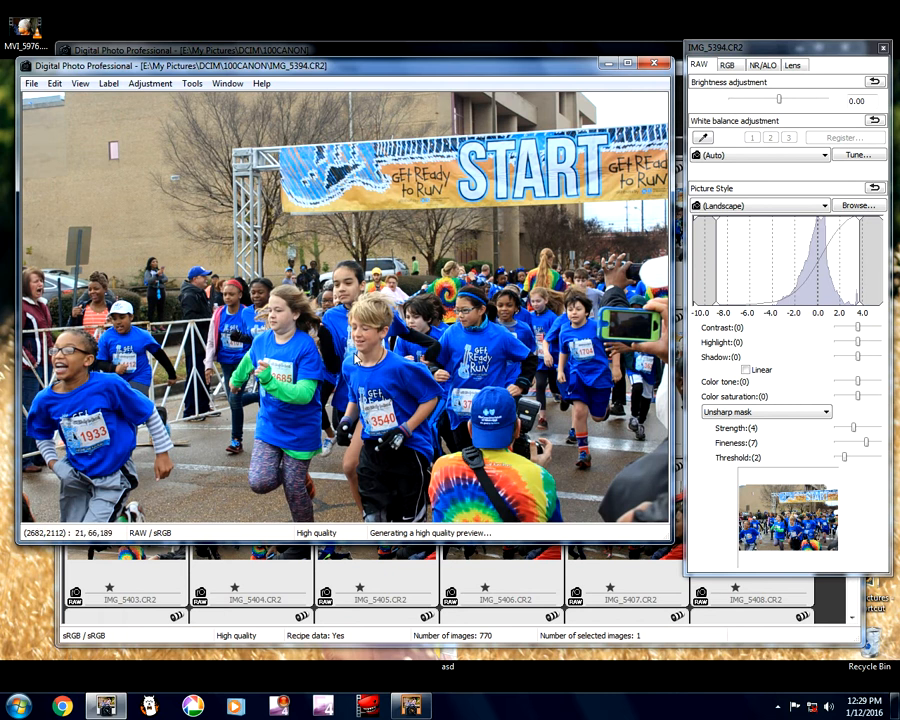
pyautogui.click(652, 65)
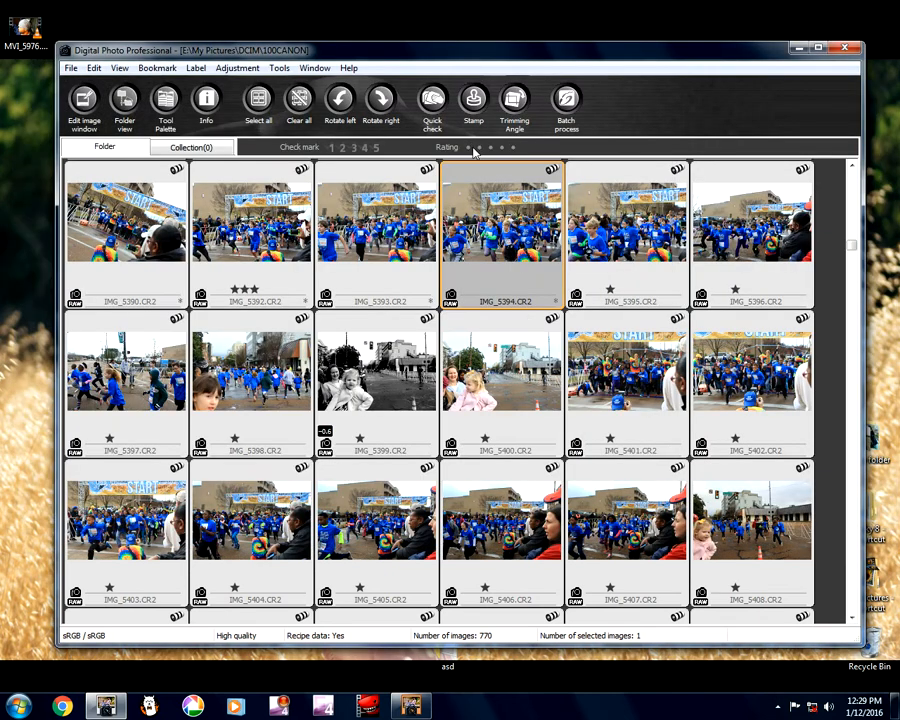
pyautogui.doubleClick(643, 248)
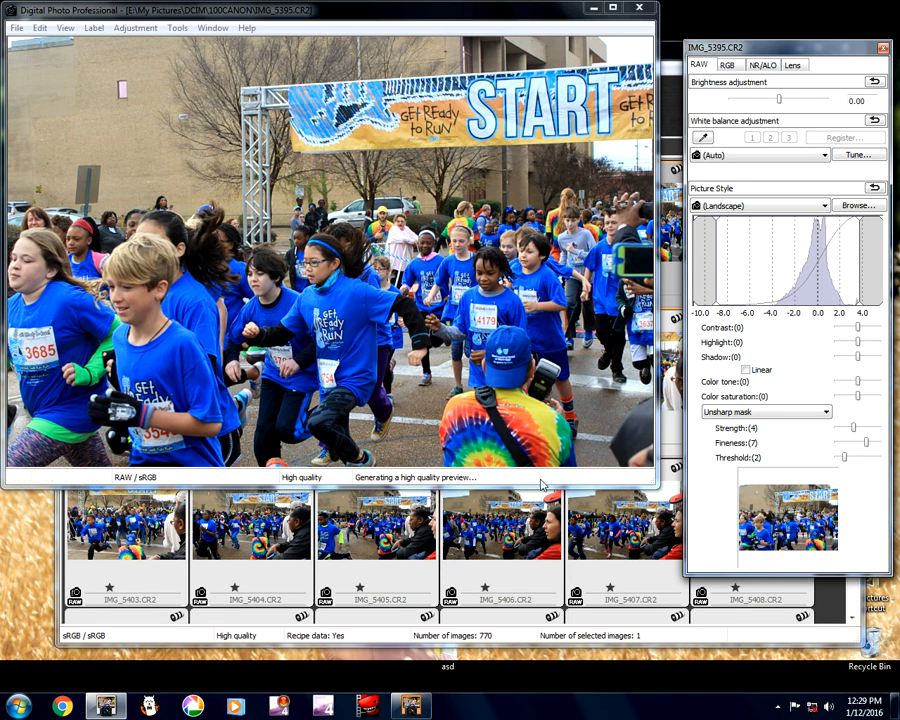
pyautogui.moveTo(538, 487); pyautogui.dragTo(539, 540)
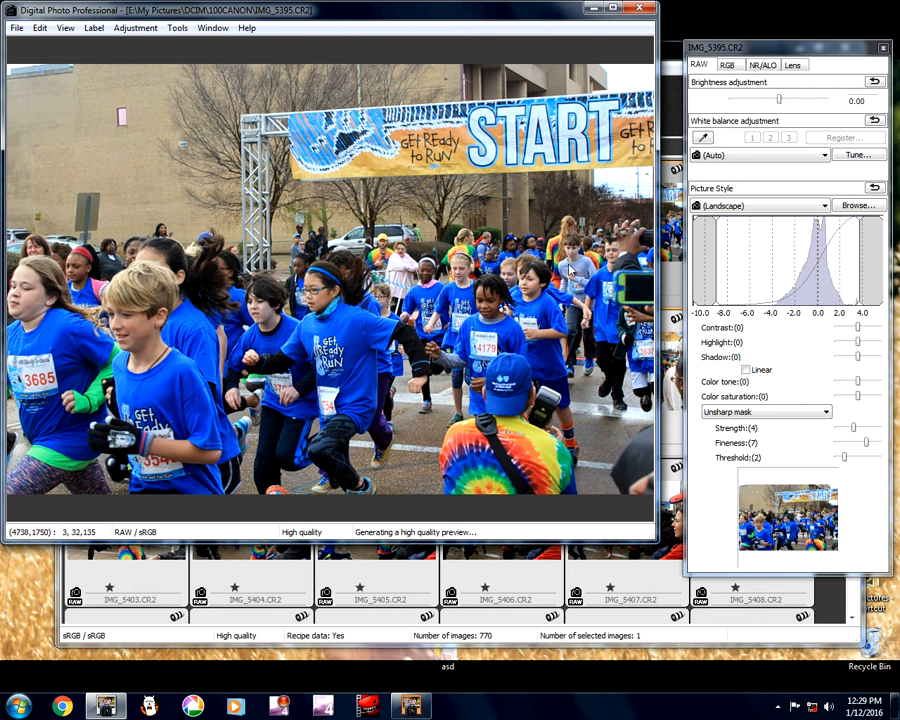
pyautogui.click(642, 8)
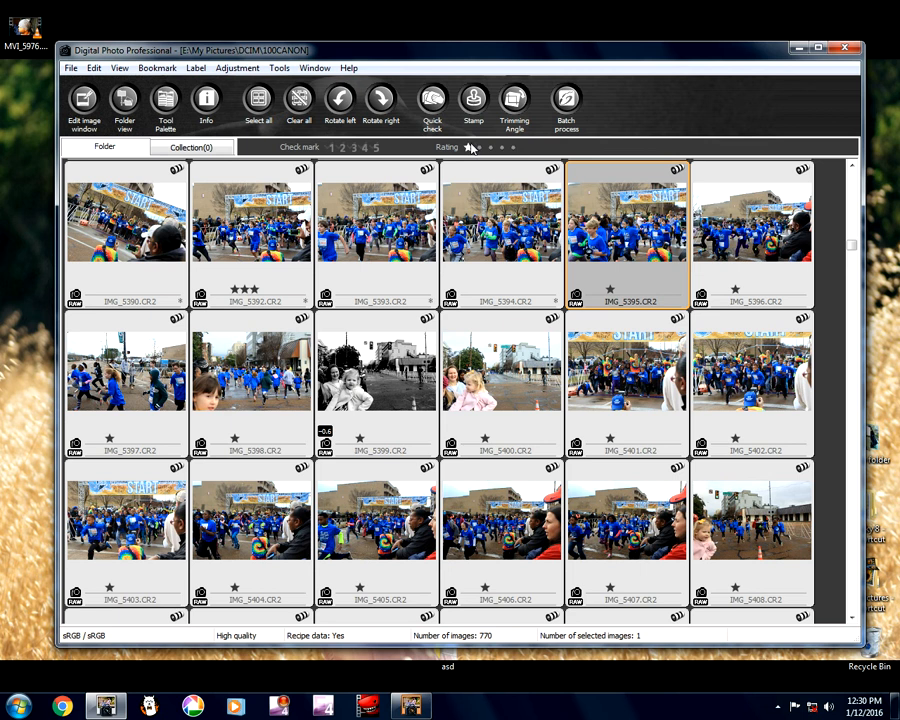
# - Open IMG_5396.CR2 for editing and inspect the focus at magnified view around the photographer's blue cap, ending on the full image
pyautogui.doubleClick(720, 238)
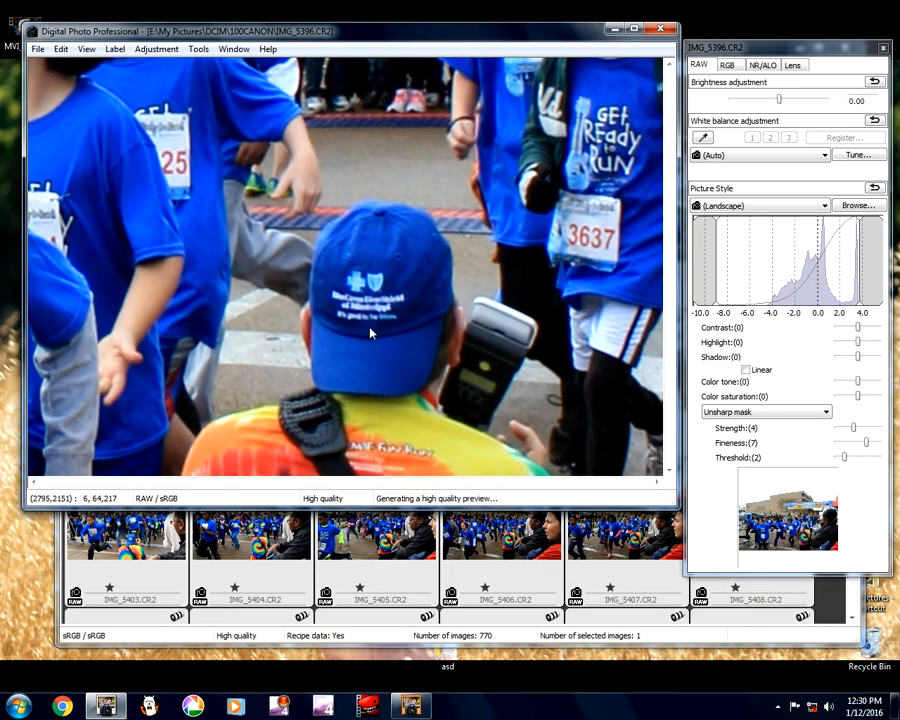
pyautogui.click(367, 337)
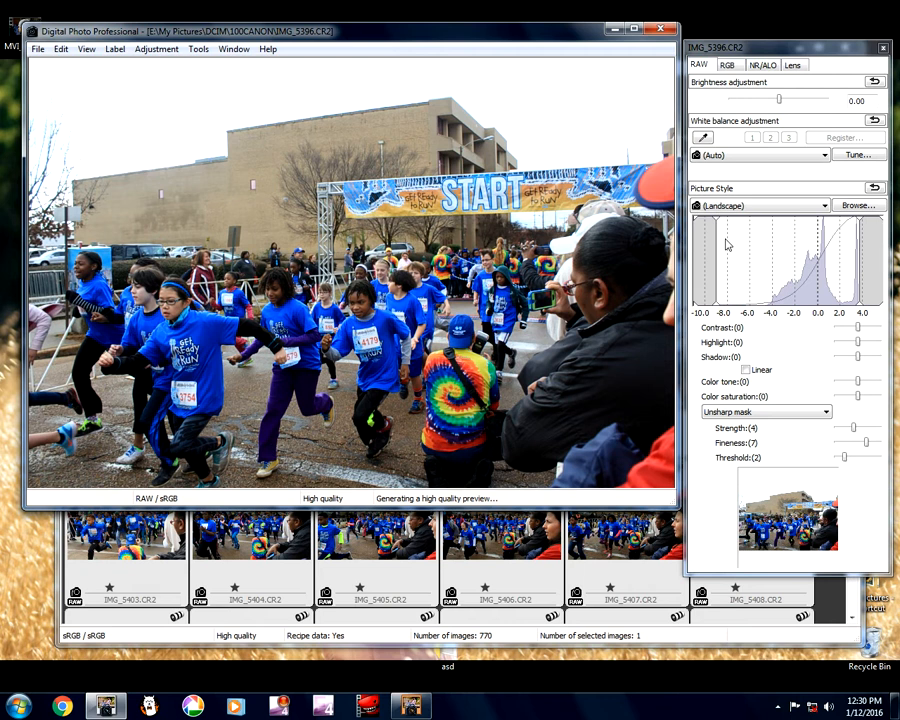
# - Try the Monochrome picture style on IMG_5396.CR2 and return the photo to Landscape
pyautogui.click(760, 205)
pyautogui.click(705, 298)
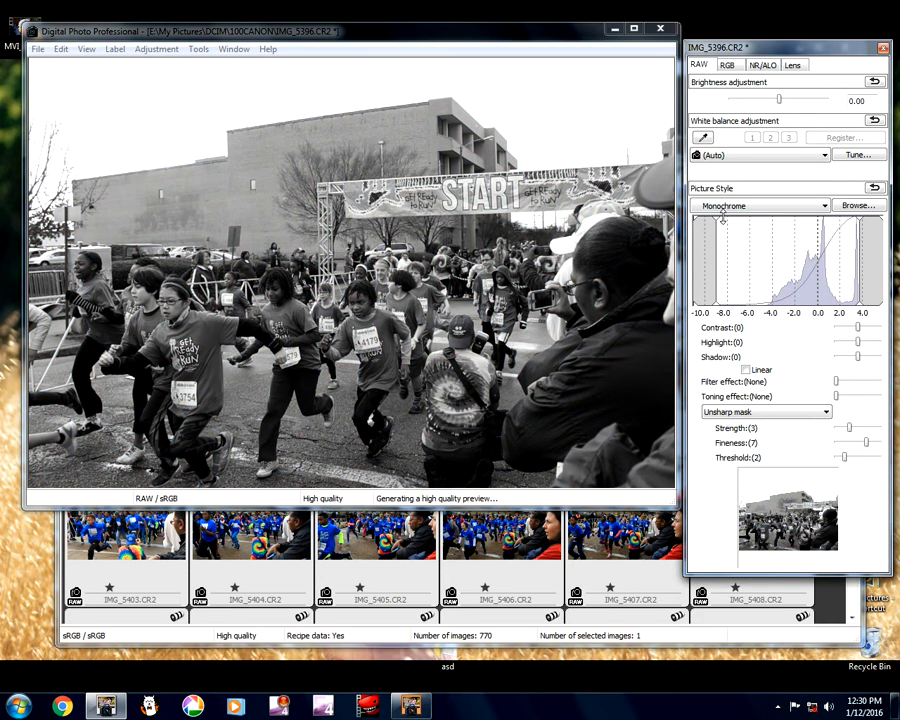
pyautogui.click(740, 205)
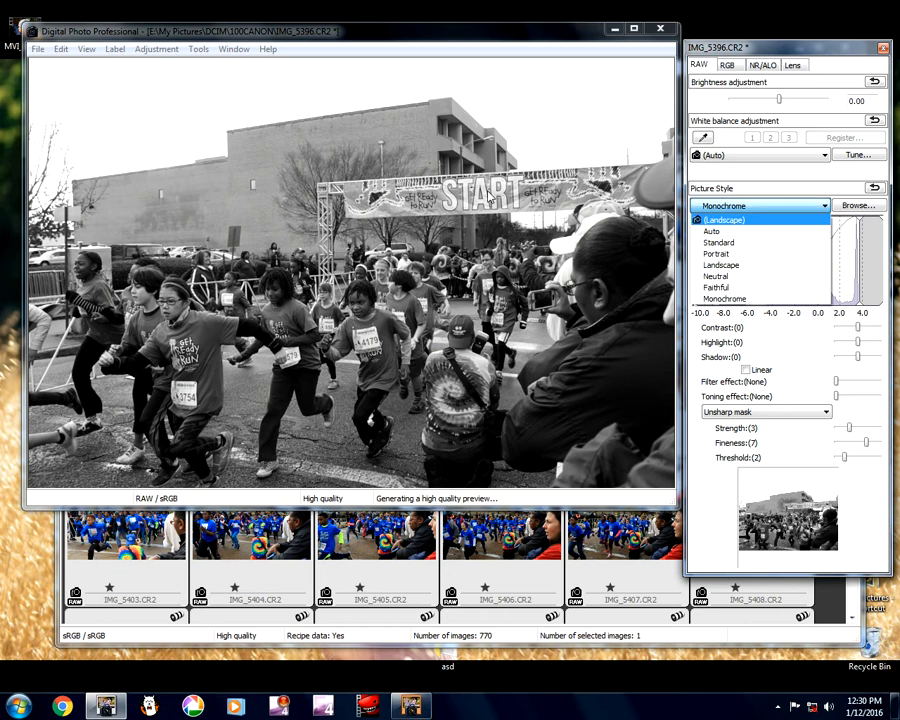
pyautogui.click(715, 267)
# - Read the shooting information of IMG_5396.CR2, close it, and check the photo's AF points before hiding them again
pyautogui.click(37, 48)
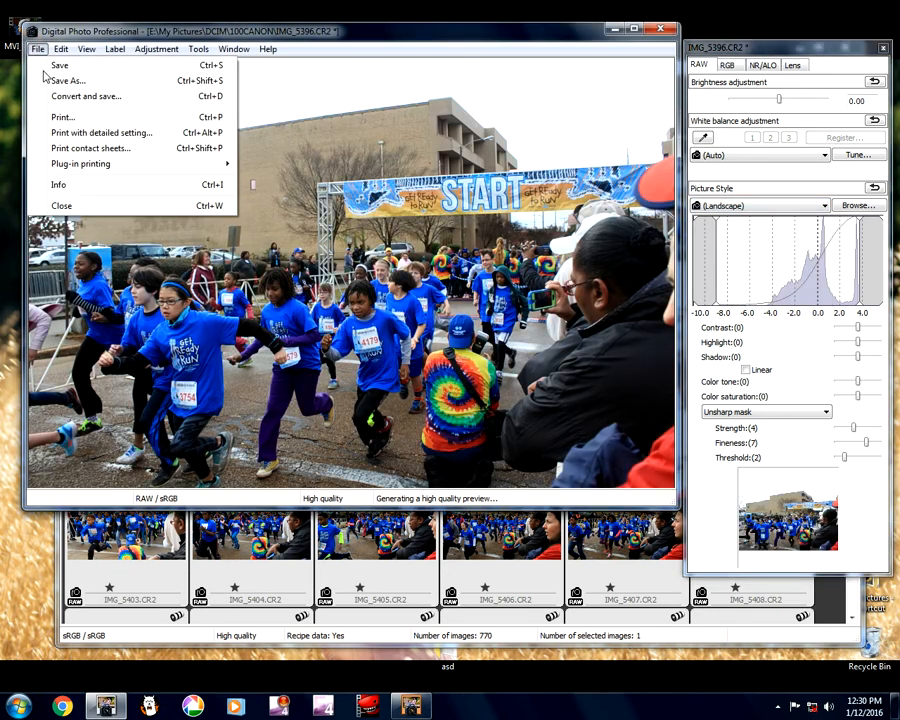
pyautogui.click(50, 182)
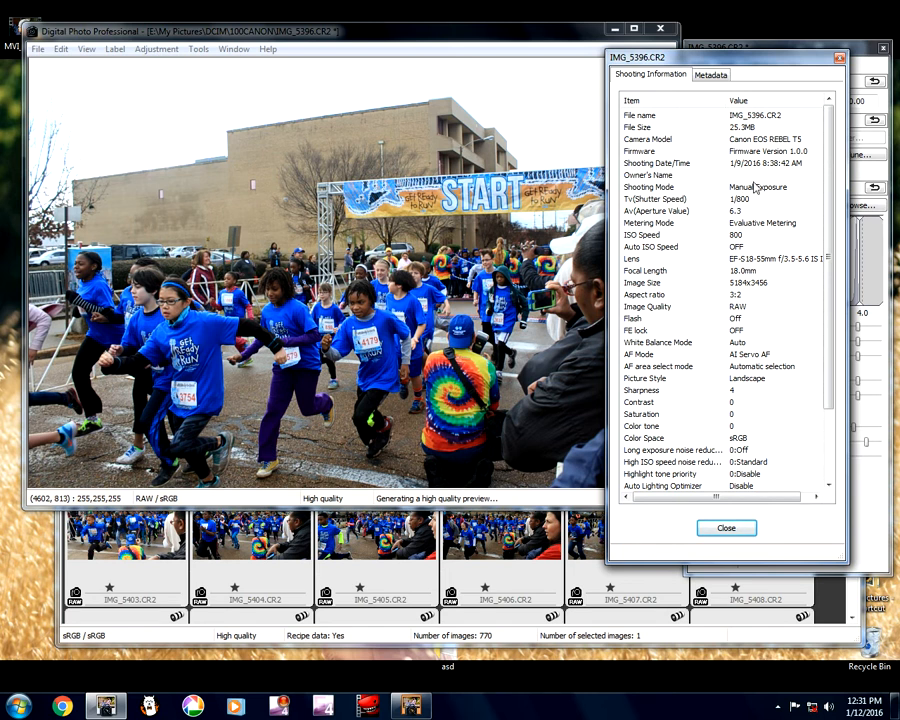
pyautogui.click(727, 528)
pyautogui.click(86, 49)
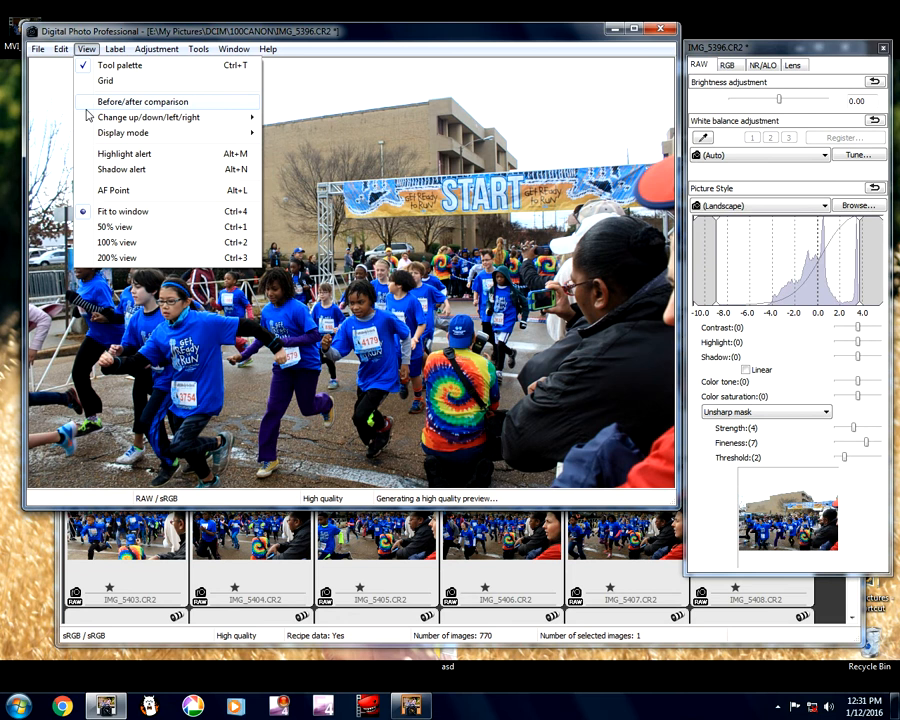
pyautogui.click(105, 190)
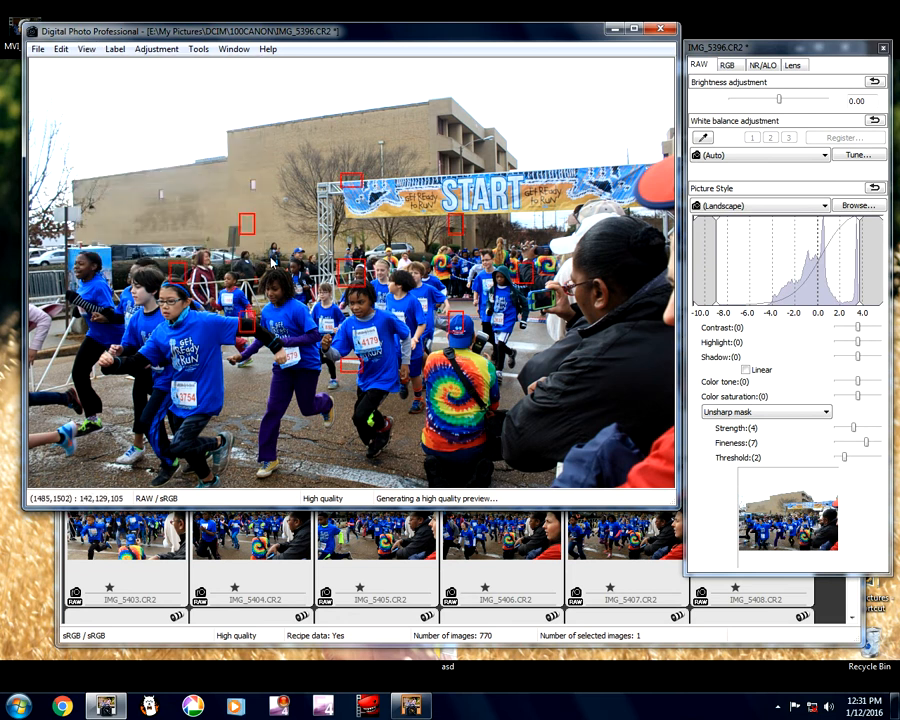
pyautogui.click(86, 49)
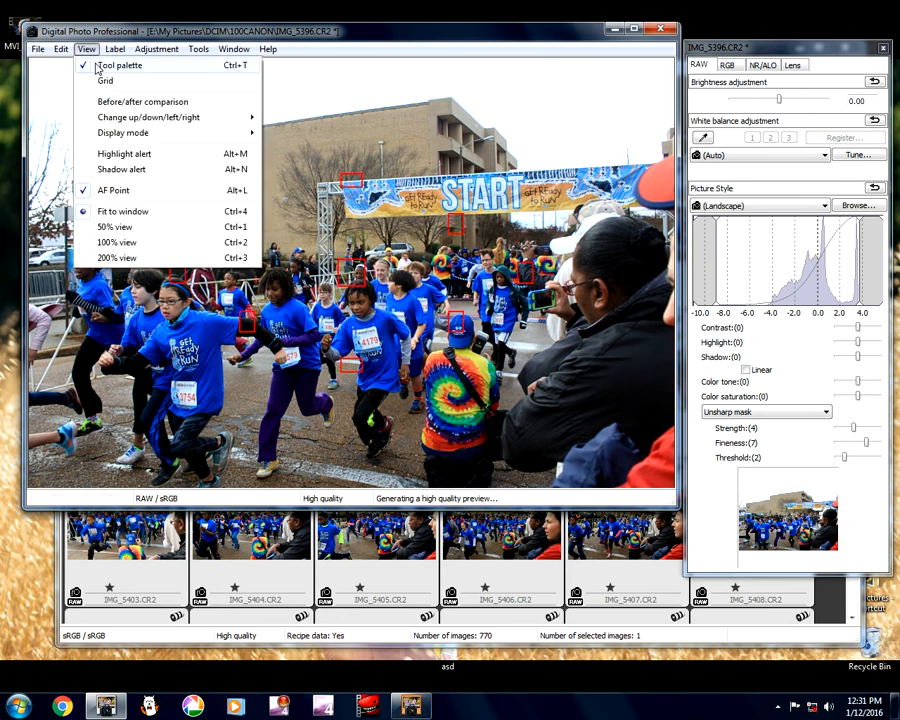
pyautogui.click(100, 190)
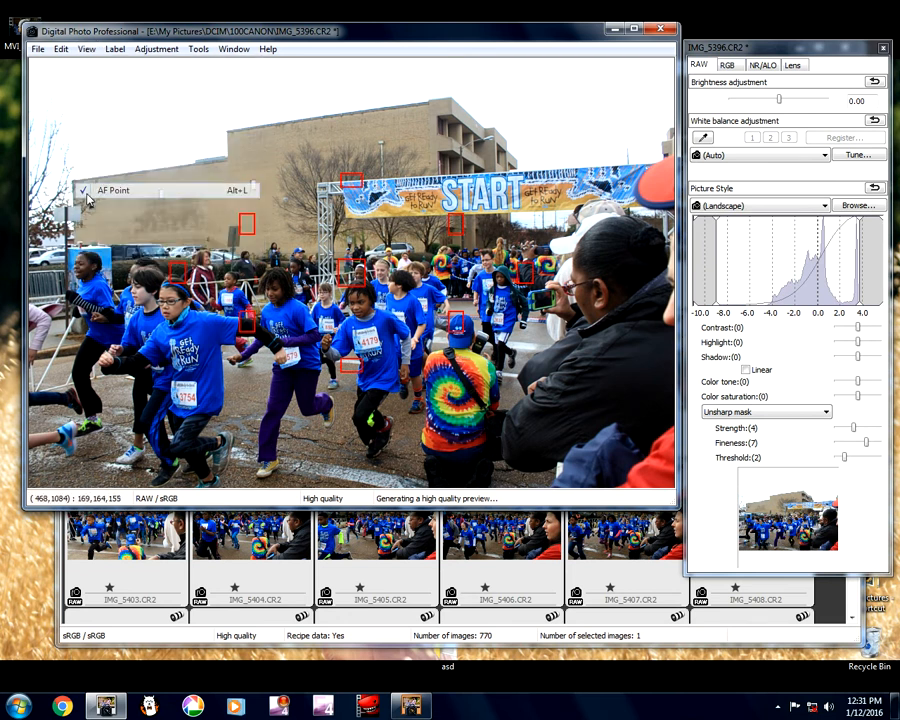
# - Set IMG_5396.CR2 to contrast 1, shadow -1, unsharp mask strength 6 and brightness -0.17, and close its edit window
pyautogui.click(871, 328)
pyautogui.click(866, 428)
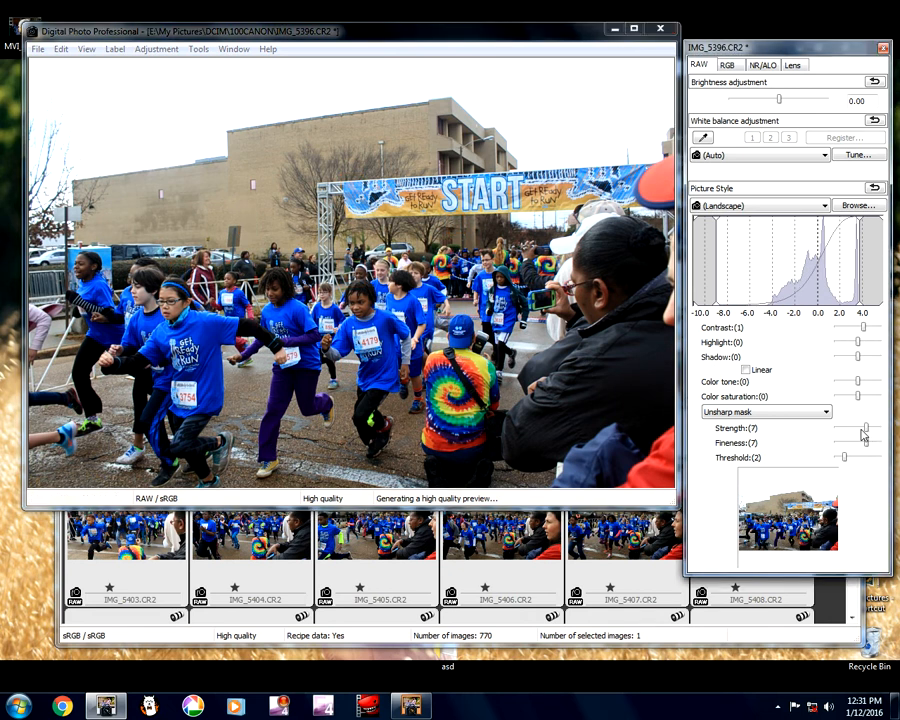
pyautogui.click(842, 356)
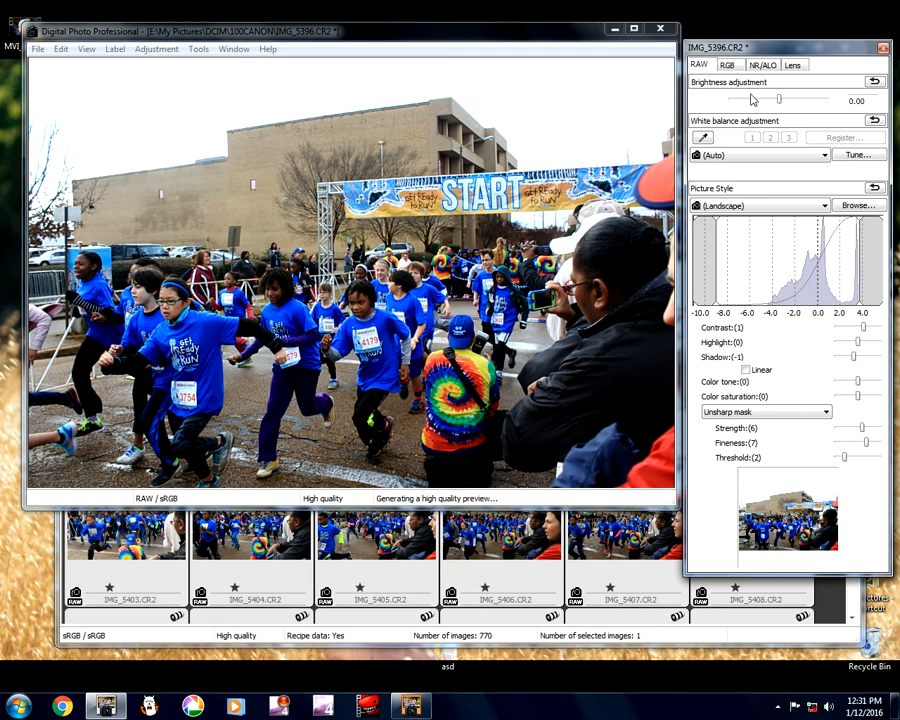
pyautogui.moveTo(777, 100); pyautogui.dragTo(773, 101)
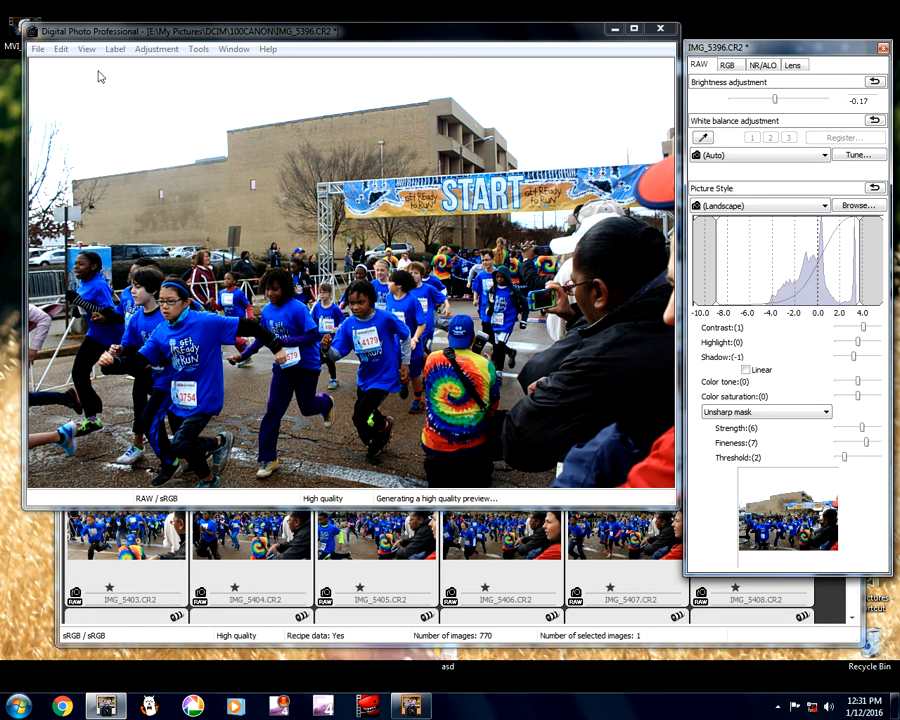
pyautogui.click(660, 28)
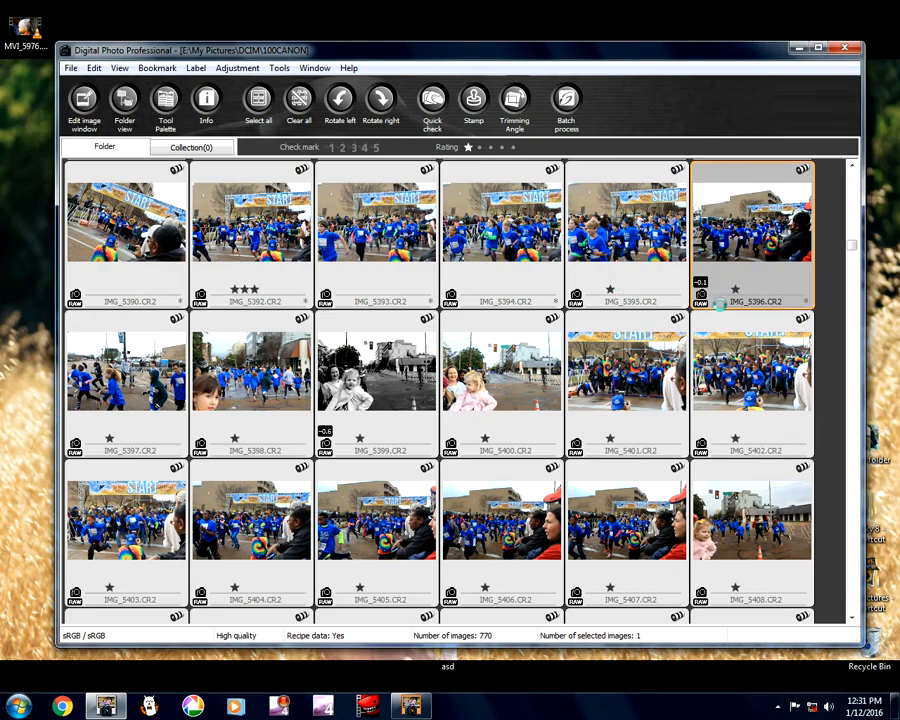
# - Clear the star rating of IMG_5395.CR2, then look over IMG_5397.CR2 in its edit window, close it unadjusted and clear its star
pyautogui.click(602, 244)
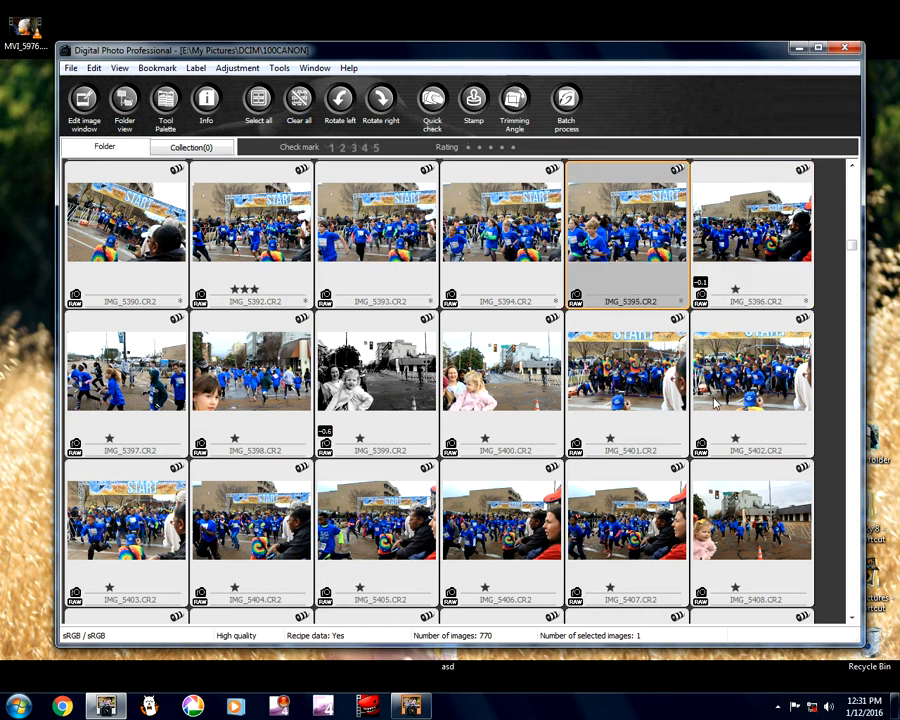
pyautogui.click(113, 375)
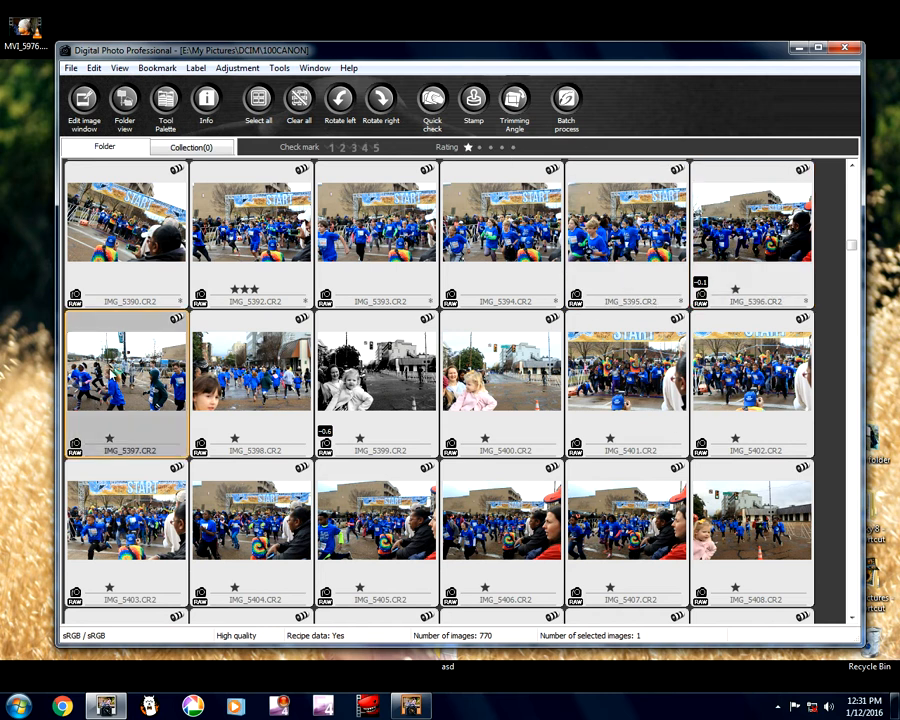
pyautogui.doubleClick(114, 372)
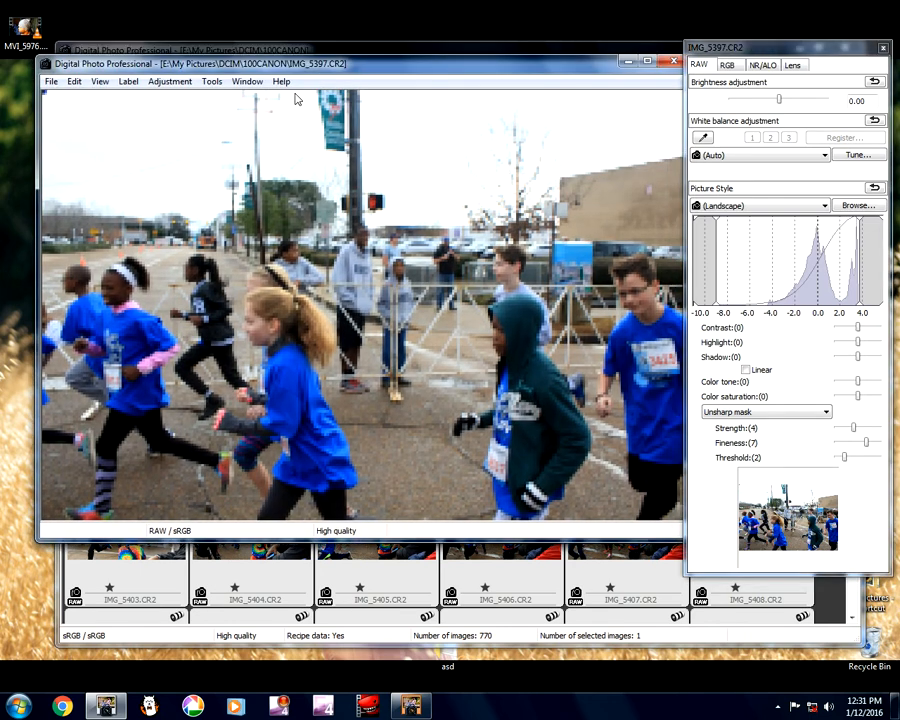
pyautogui.click(467, 45)
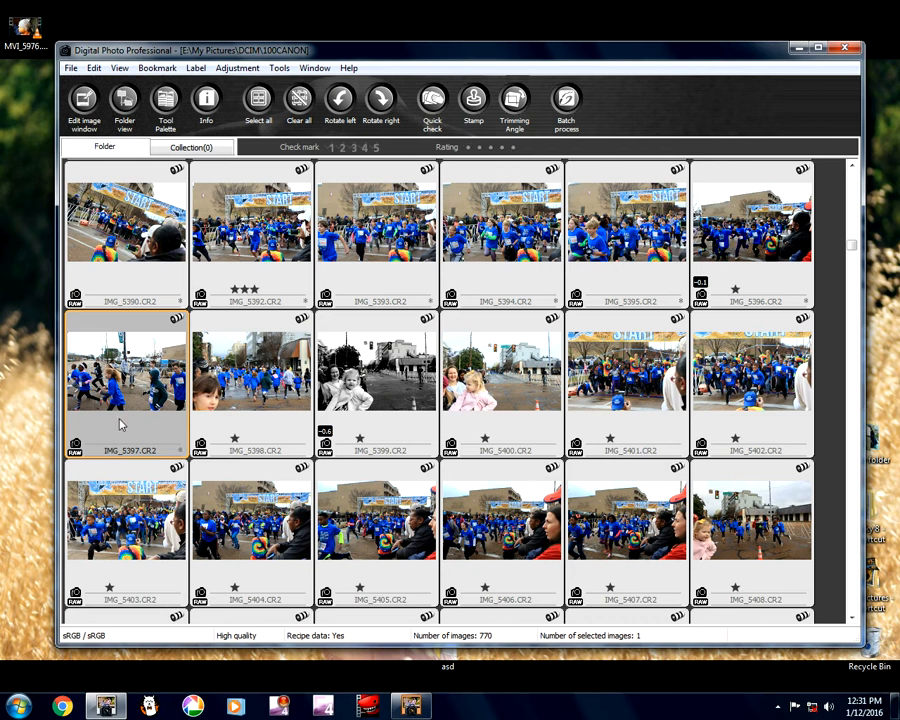
# - Look over IMG_5398.CR2 in its edit window, shifting the window to see more of the photo, and close it unadjusted
pyautogui.click(287, 387)
pyautogui.doubleClick(287, 389)
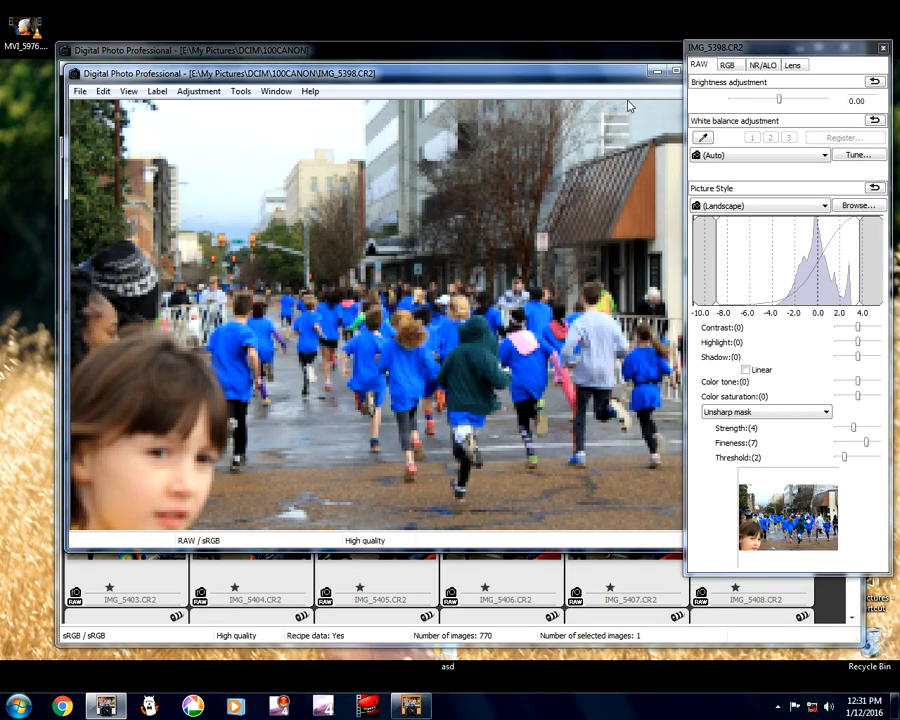
pyautogui.moveTo(633, 87); pyautogui.dragTo(598, 88)
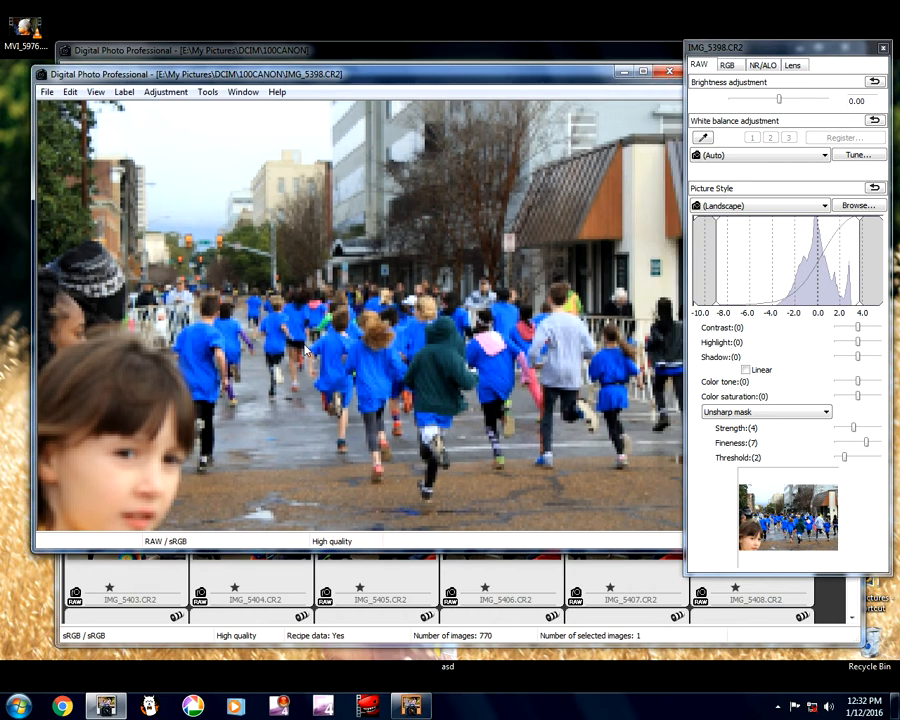
pyautogui.click(668, 72)
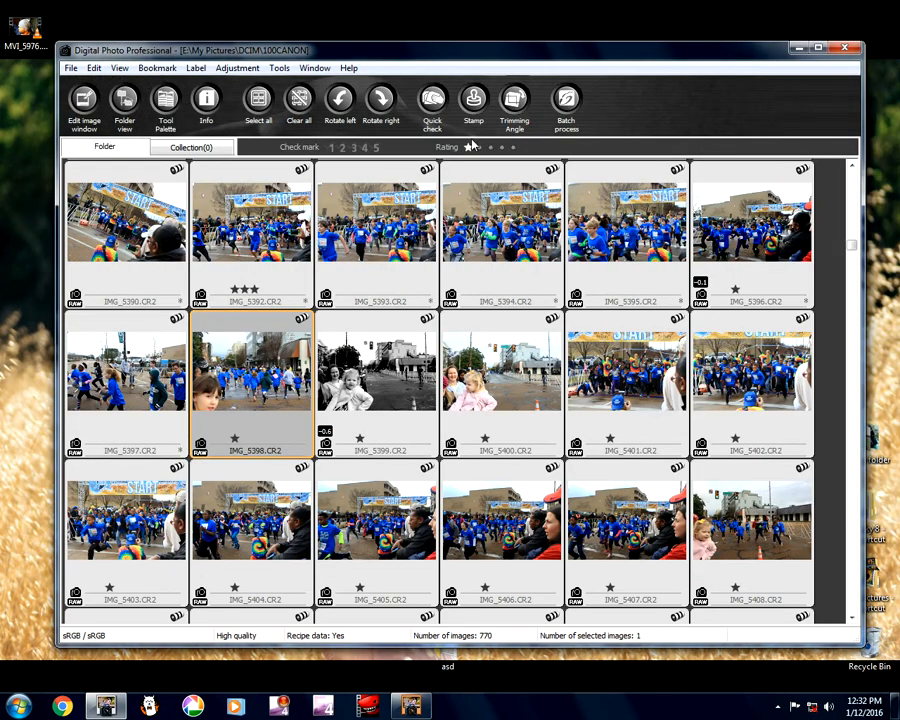
# - Open the black-and-white IMG_5399.CR2 for editing, view its before/after comparison, and return to the single image
pyautogui.doubleClick(378, 318)
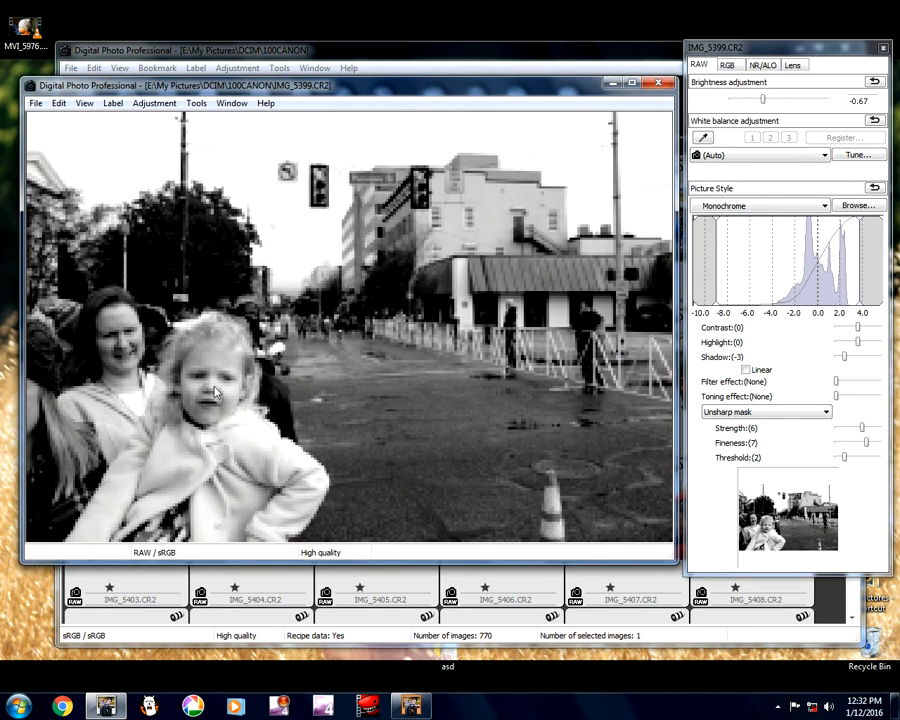
pyautogui.click(113, 103)
pyautogui.moveTo(85, 104)
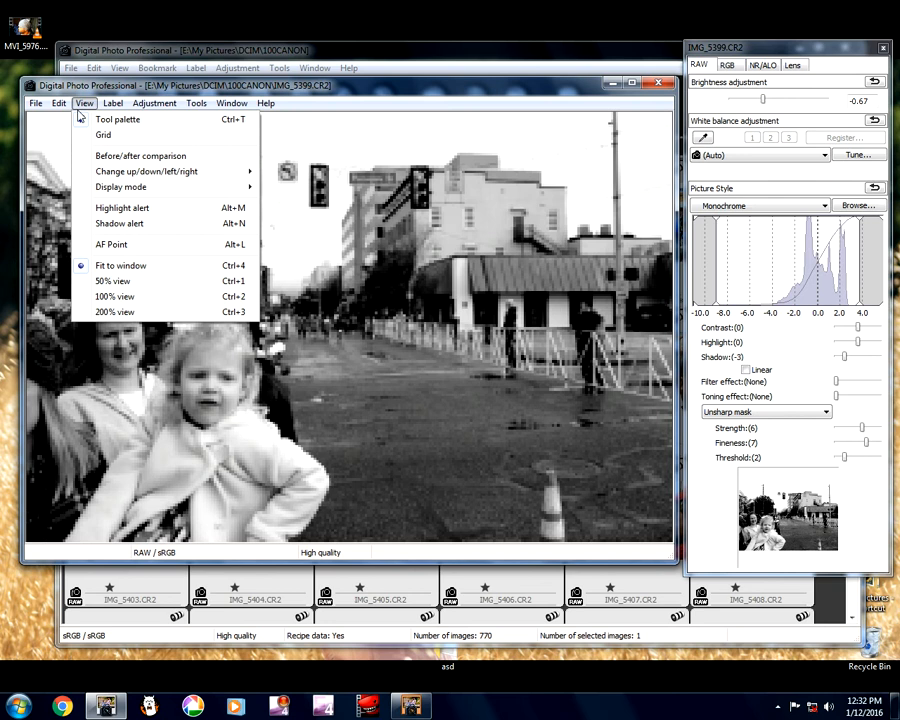
pyautogui.click(110, 156)
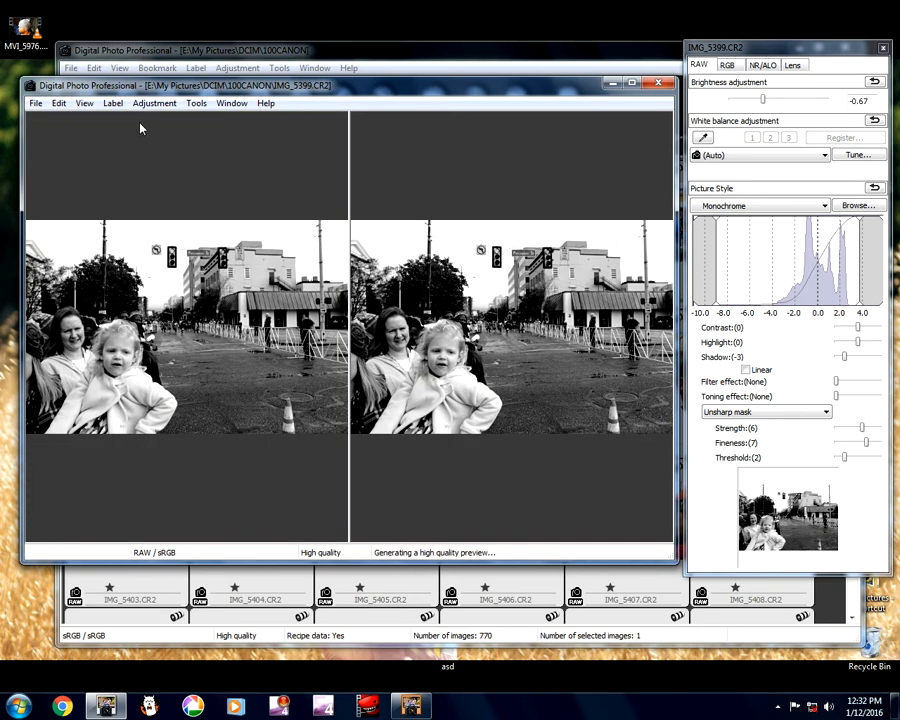
pyautogui.click(82, 104)
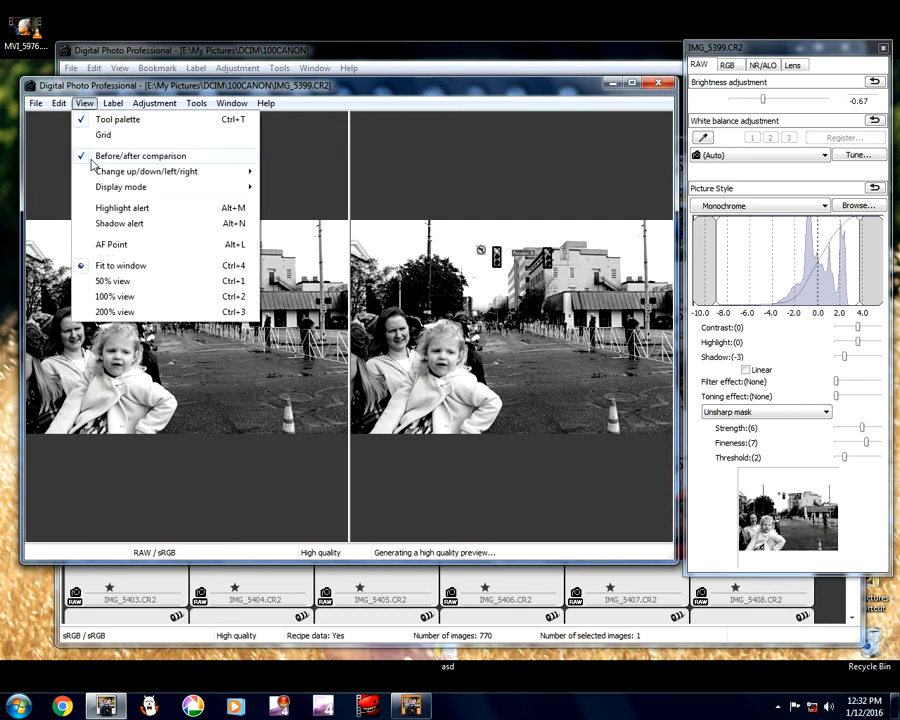
pyautogui.click(93, 158)
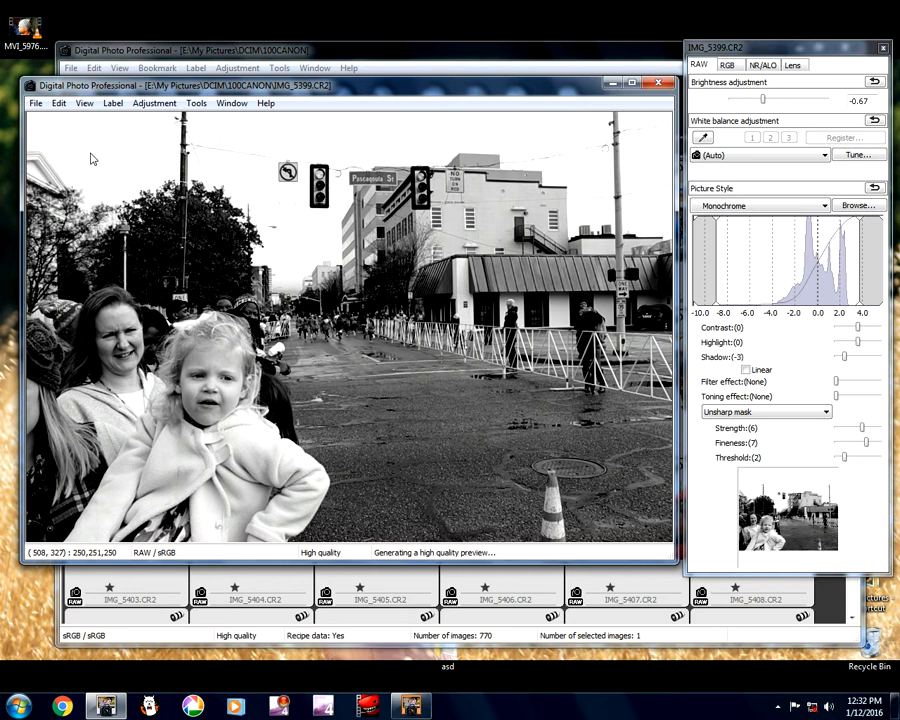
# - Read through the full shooting information of IMG_5399.CR2 and close it
pyautogui.click(36, 103)
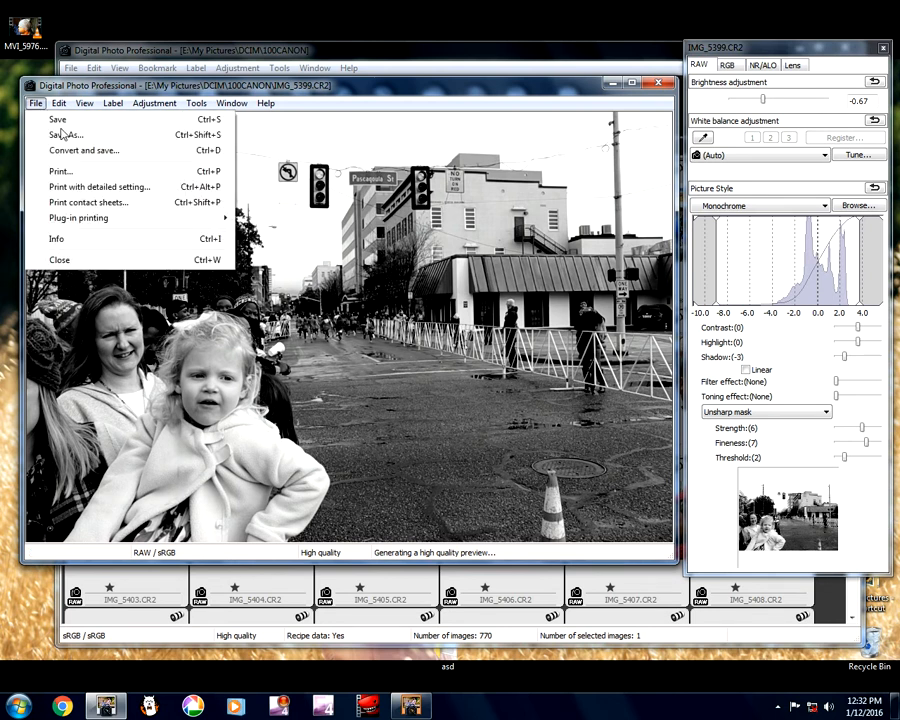
pyautogui.click(56, 238)
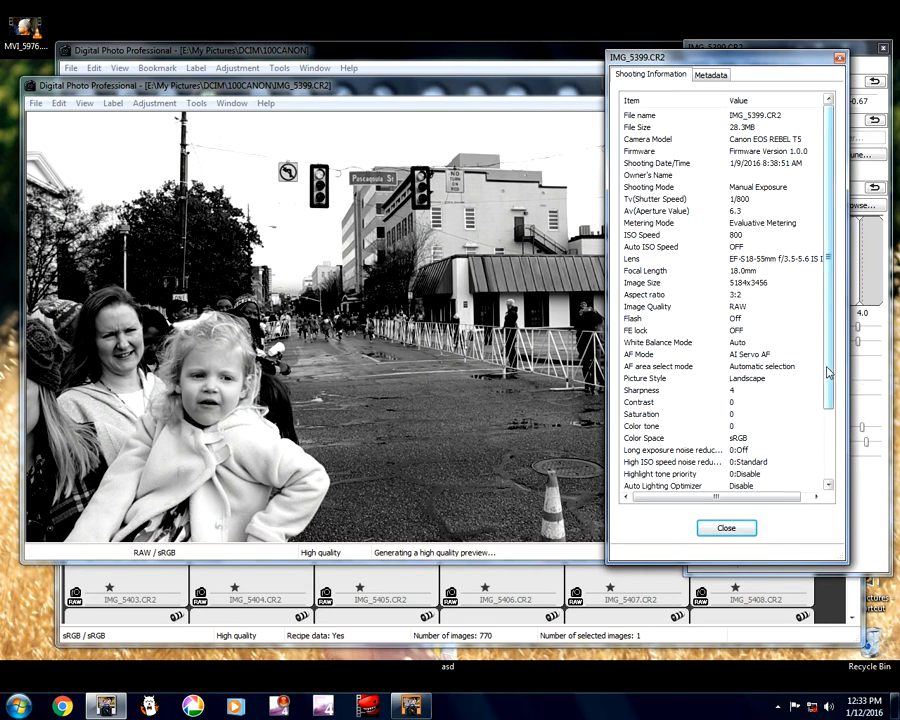
pyautogui.scroll(-3, 785, 453)
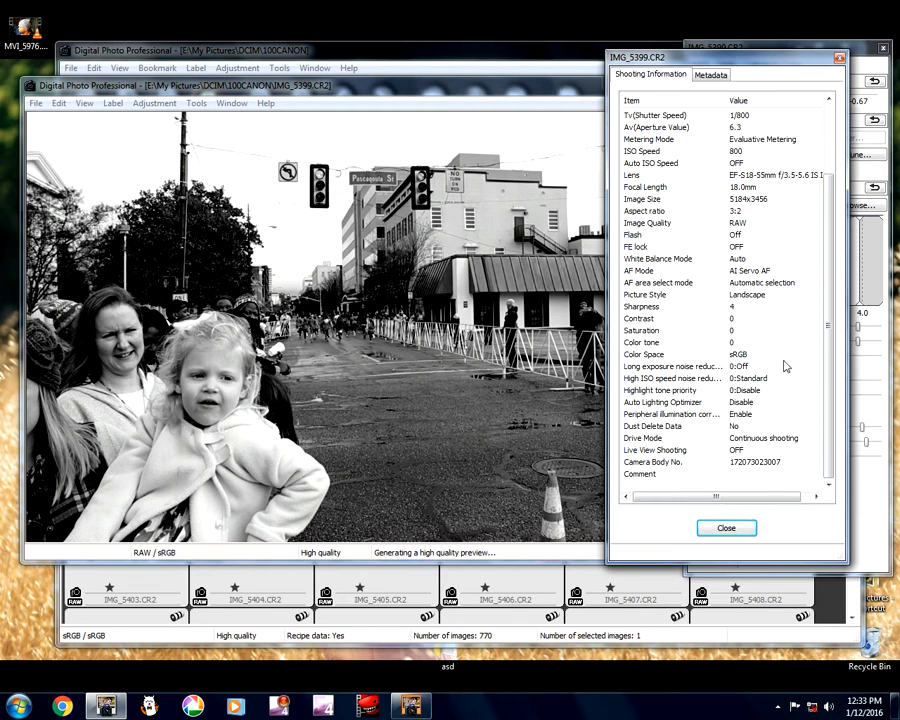
pyautogui.click(726, 527)
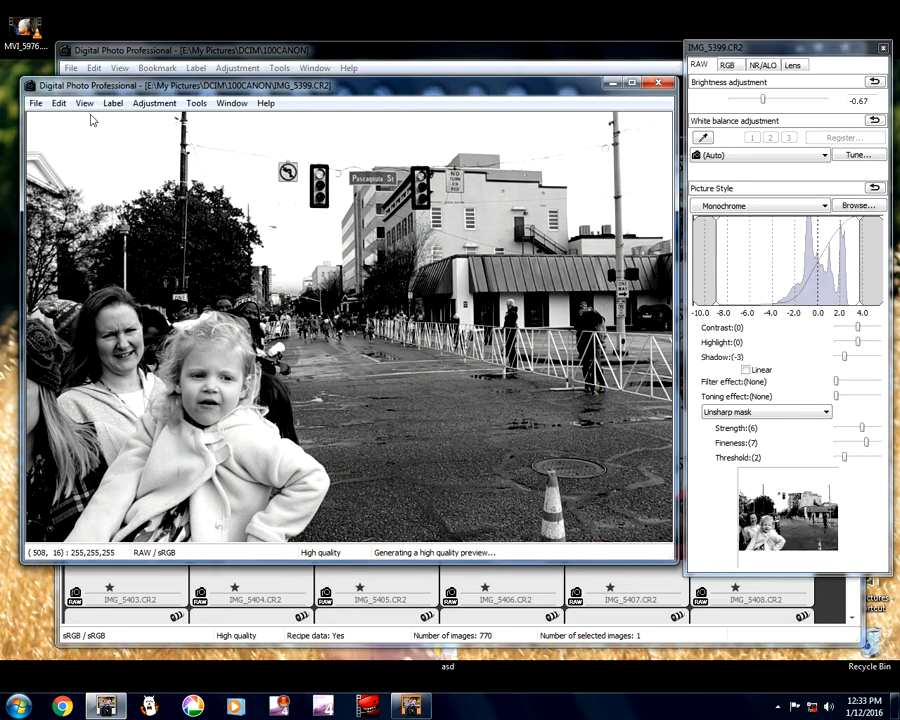
# - Show the AF points over the black-and-white IMG_5399.CR2
pyautogui.click(84, 103)
pyautogui.click(110, 245)
pyautogui.click(80, 104)
pyautogui.click(283, 93)
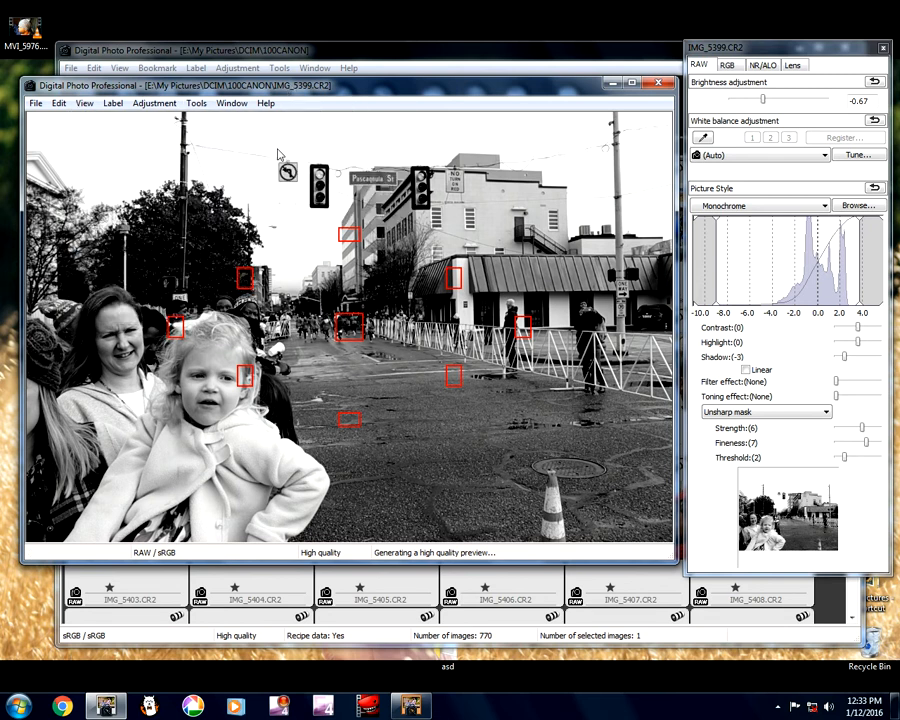
# - Read through the shooting information of IMG_5399.CR2 down to its last entries and close it
pyautogui.click(35, 103)
pyautogui.click(58, 237)
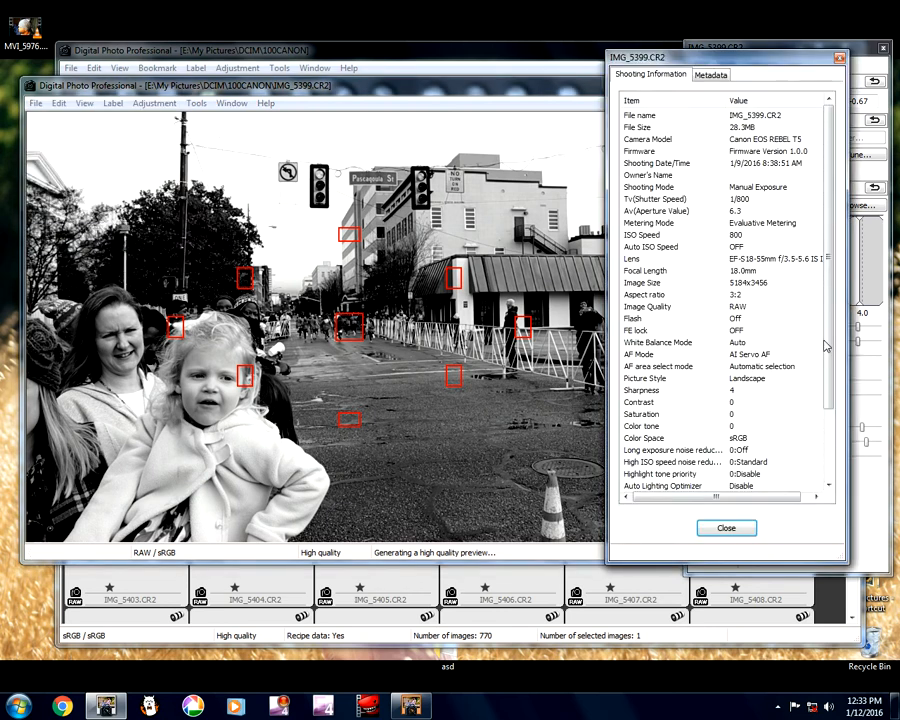
pyautogui.scroll(-3, 840, 487)
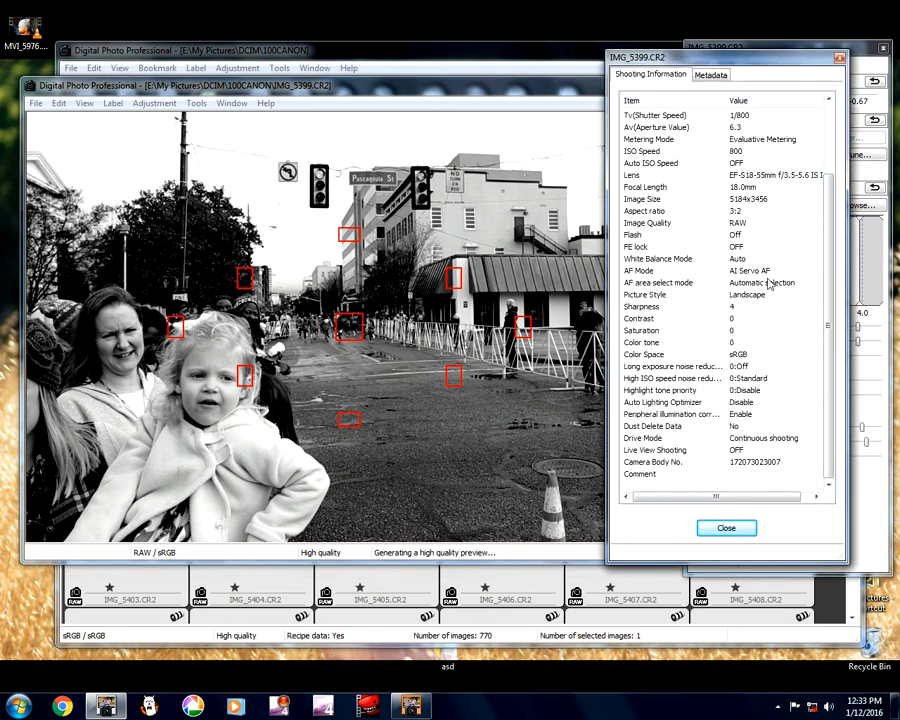
pyautogui.click(726, 530)
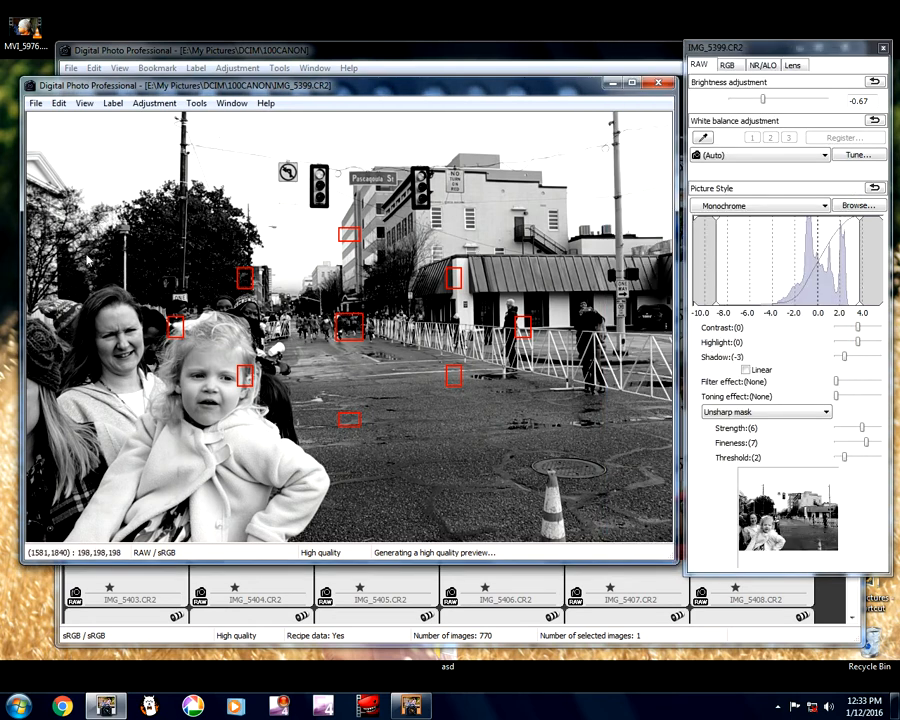
# - Hide the AF points on IMG_5399.CR2 again
pyautogui.click(42, 106)
pyautogui.moveTo(68, 111)
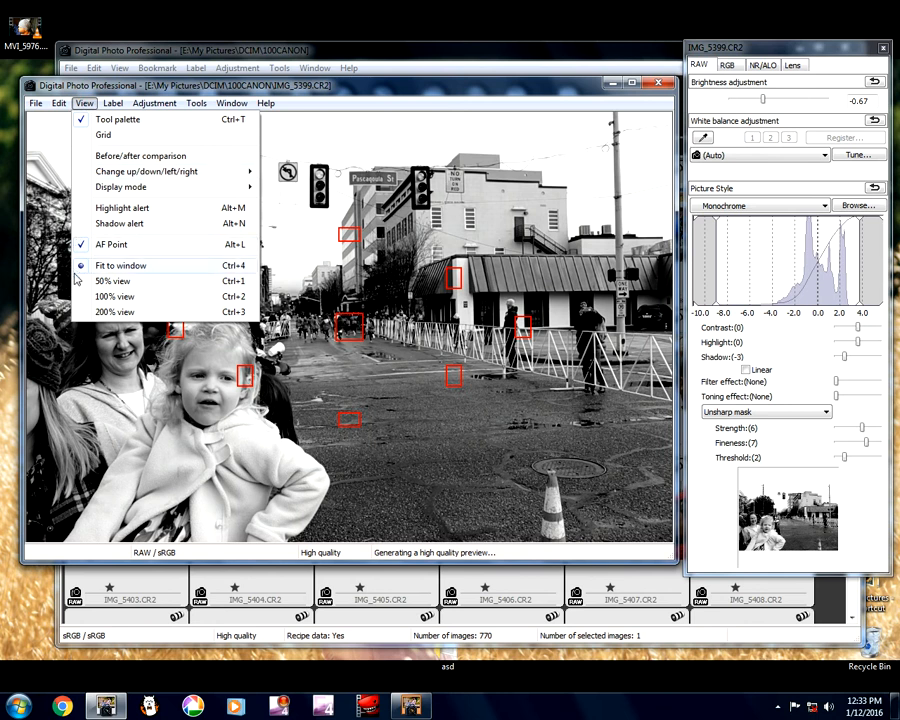
pyautogui.click(91, 246)
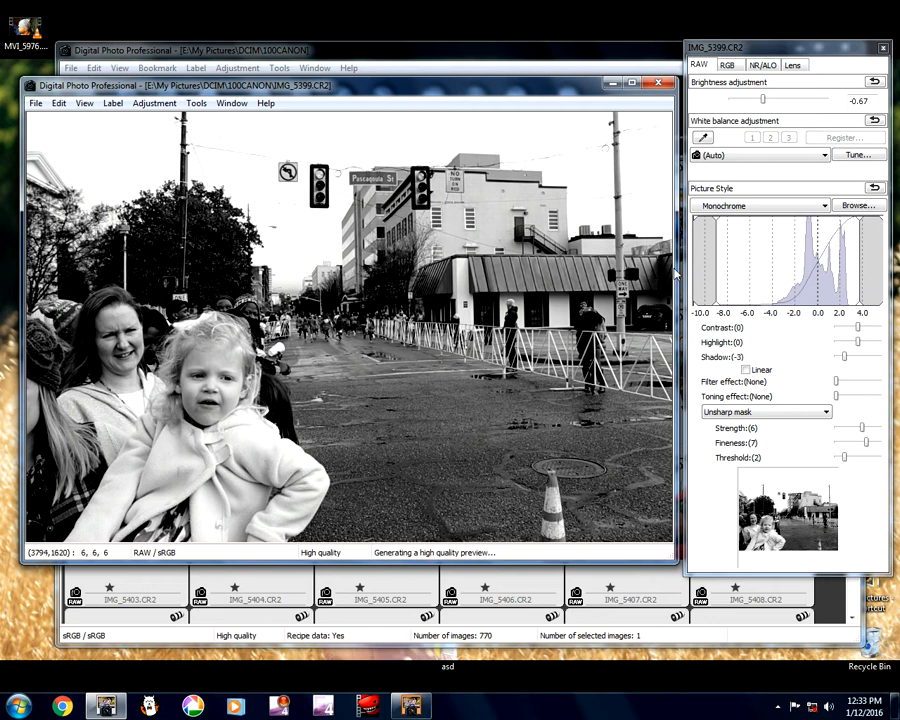
# - Preview IMG_5399.CR2 in the as-shot Landscape picture style, set it back to Monochrome, and check its RGB tone curve adjustments
pyautogui.click(760, 205)
pyautogui.click(722, 267)
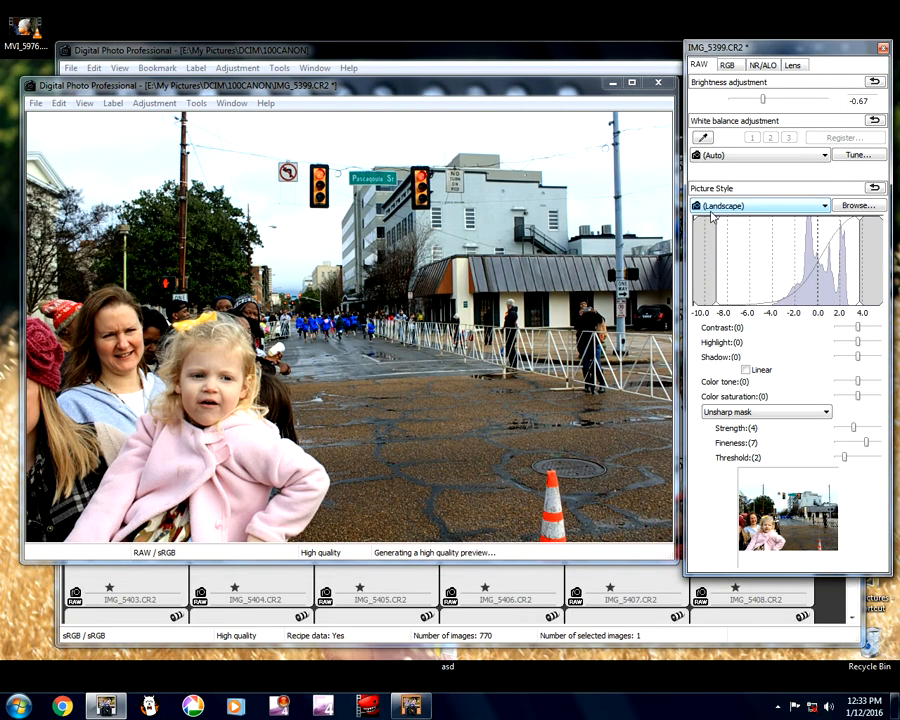
pyautogui.click(711, 208)
pyautogui.click(711, 208)
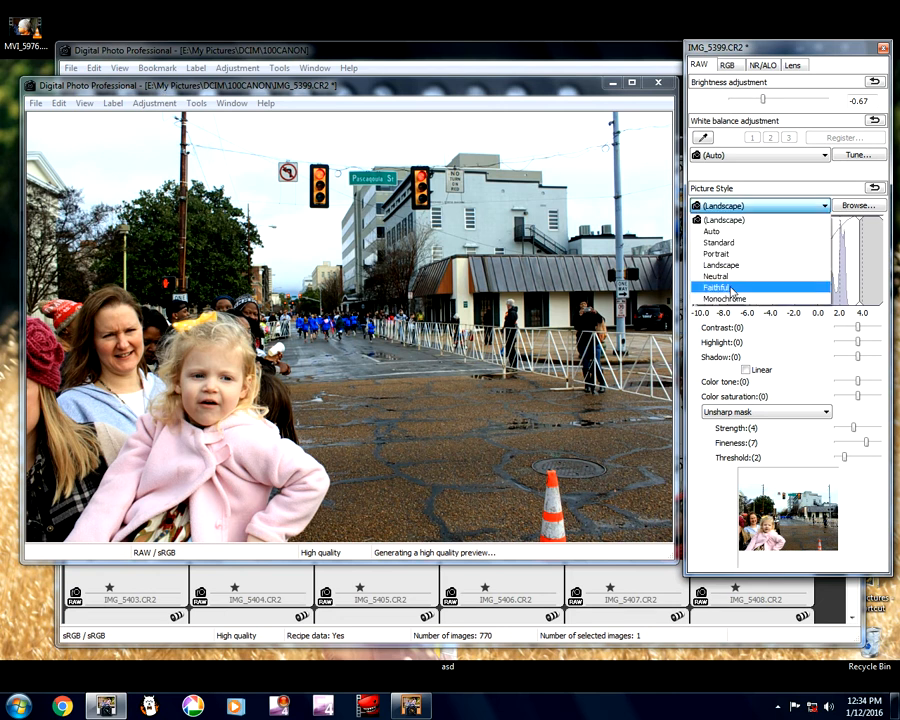
pyautogui.click(724, 298)
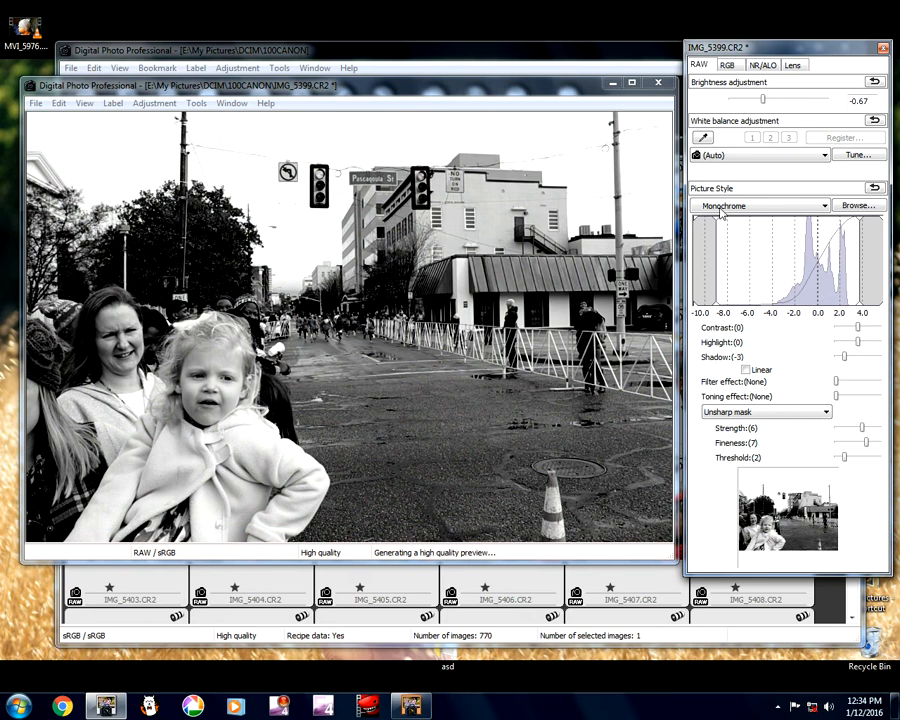
pyautogui.click(726, 66)
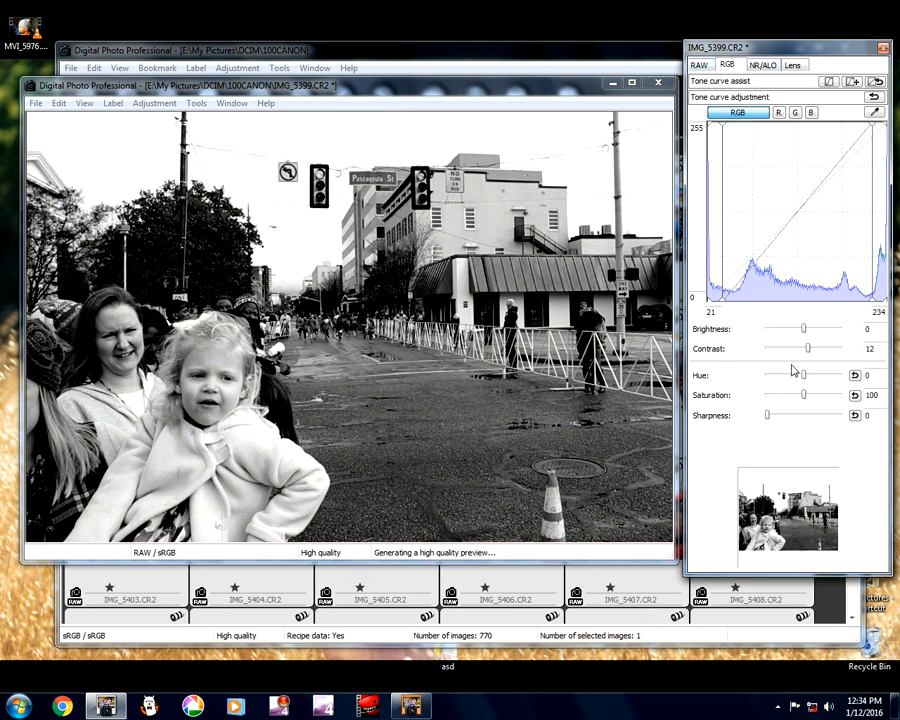
pyautogui.click(699, 68)
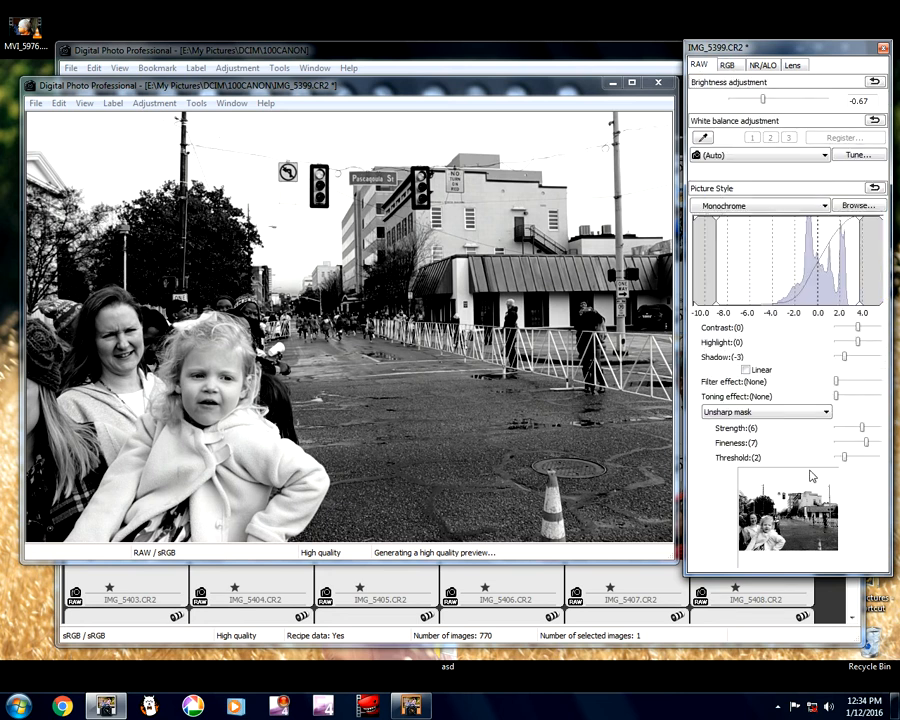
# - Switch IMG_5399.CR2 to the as-shot Landscape picture style and reduce its RGB contrast to 0
pyautogui.click(728, 206)
pyautogui.click(724, 216)
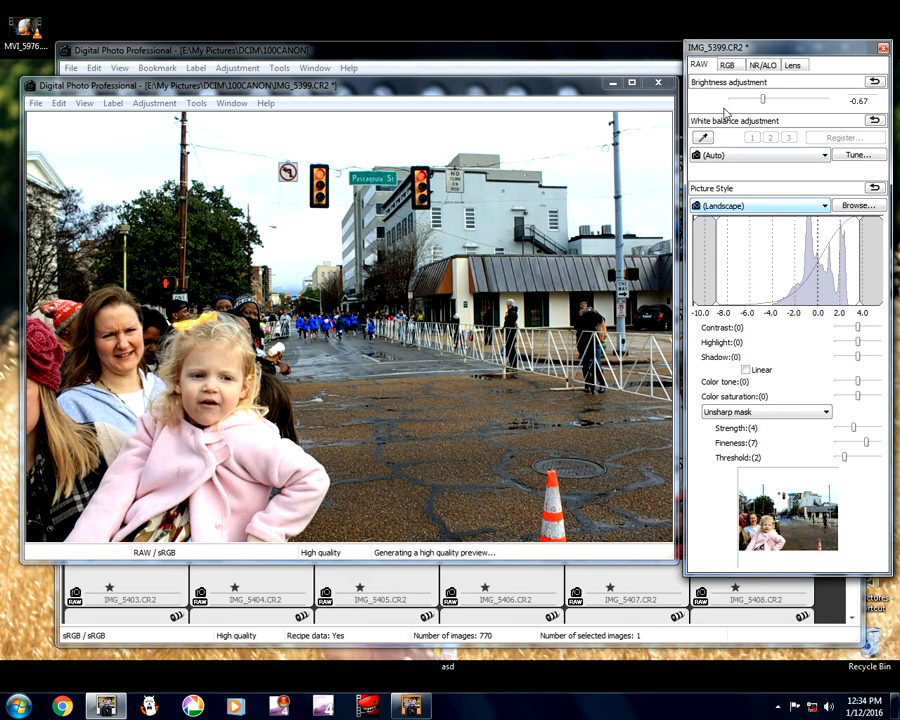
pyautogui.click(726, 65)
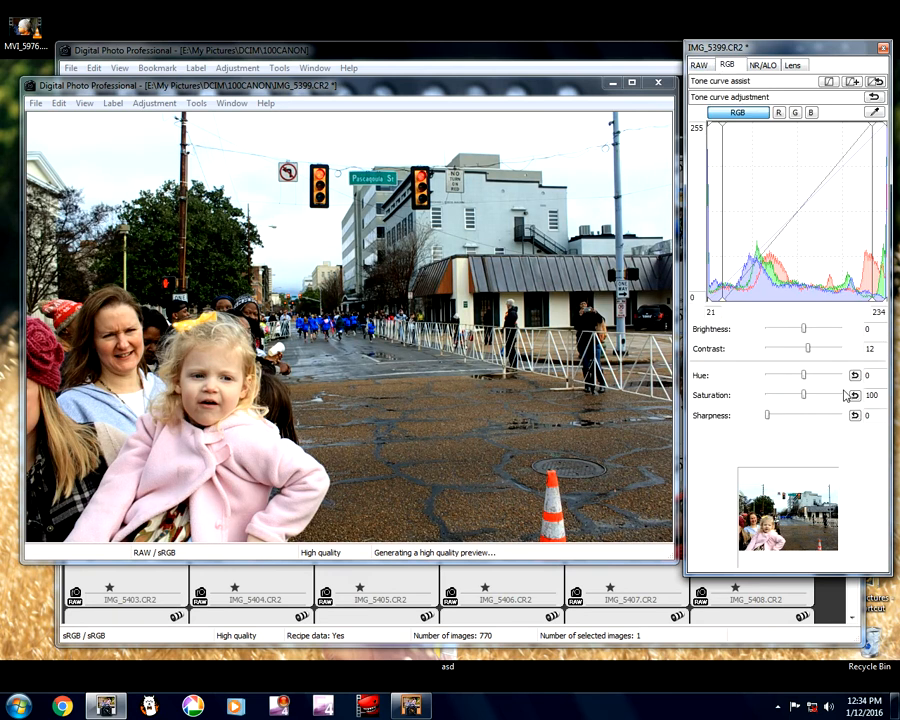
pyautogui.moveTo(805, 355); pyautogui.dragTo(803, 355)
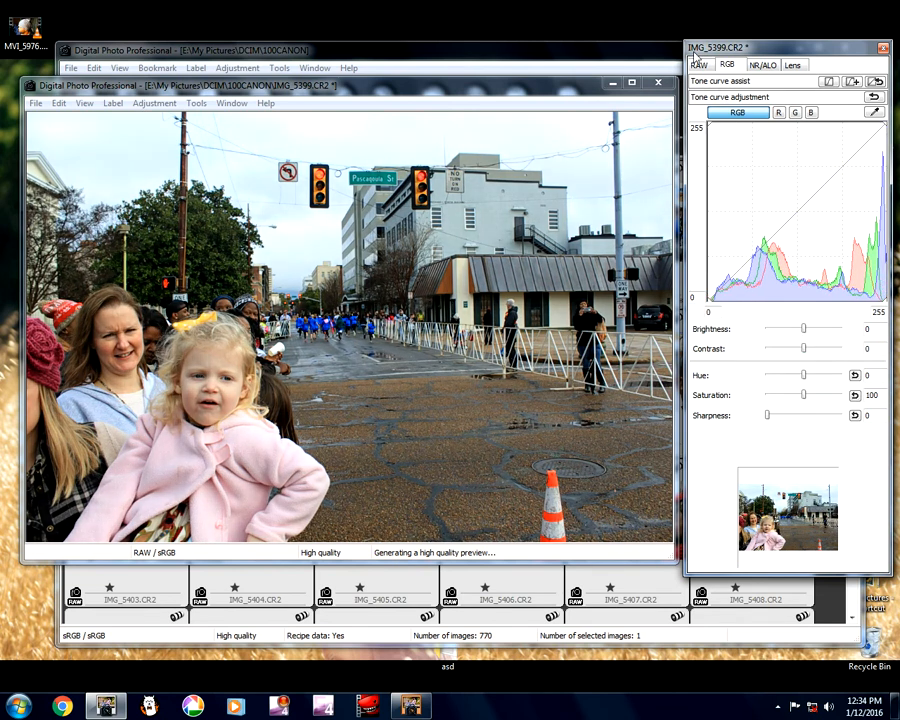
# - Raise the RGB contrast of IMG_5399.CR2 back to 12
pyautogui.click(698, 65)
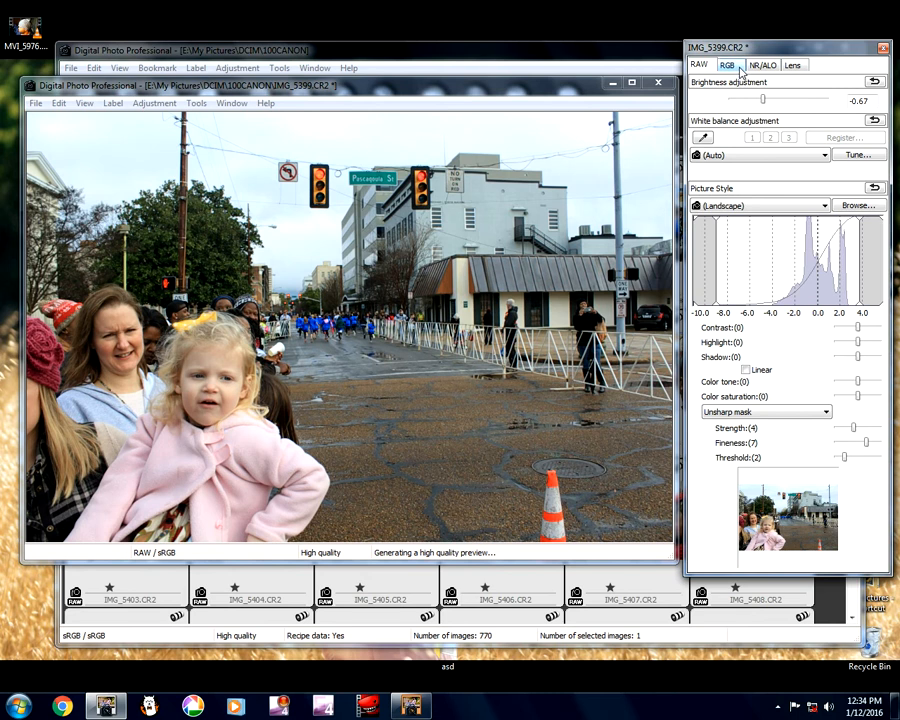
pyautogui.click(728, 65)
pyautogui.click(810, 354)
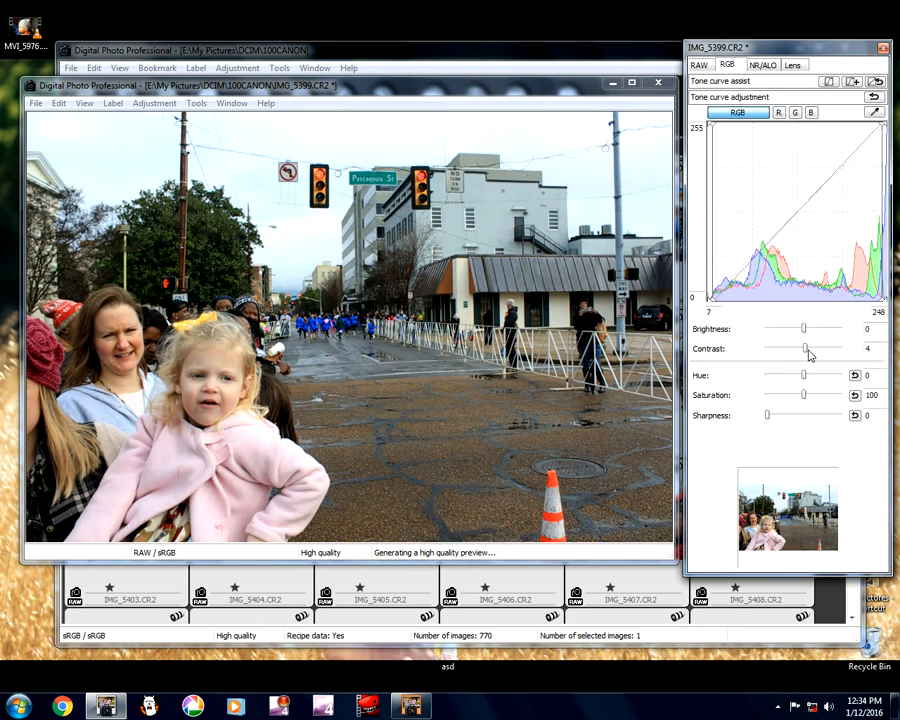
pyautogui.click(810, 354)
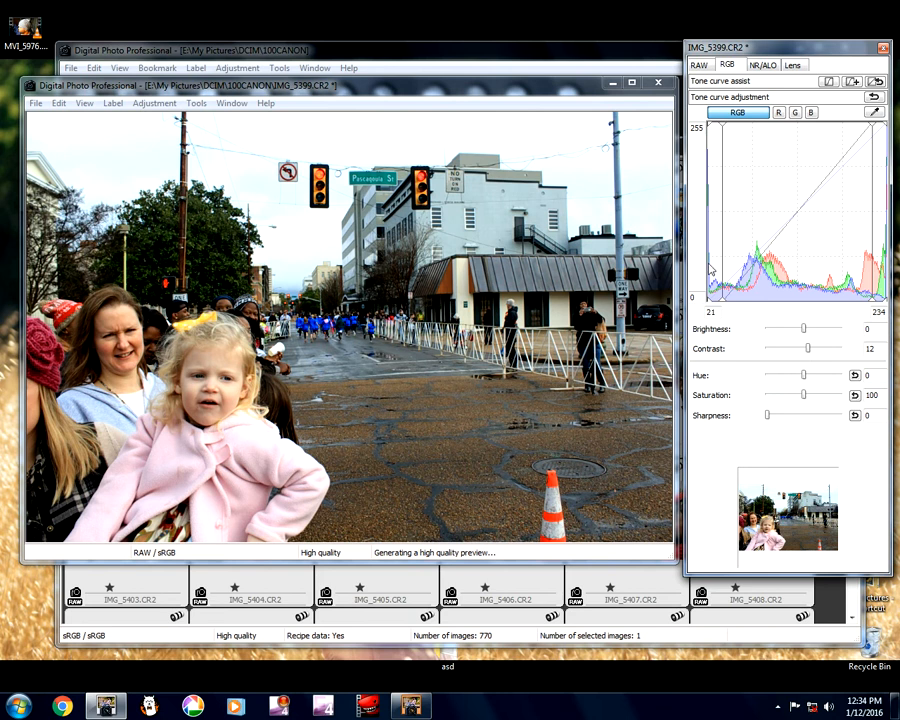
# - Set the picture style of IMG_5399.CR2 to Monochrome and close its edit window
pyautogui.click(699, 65)
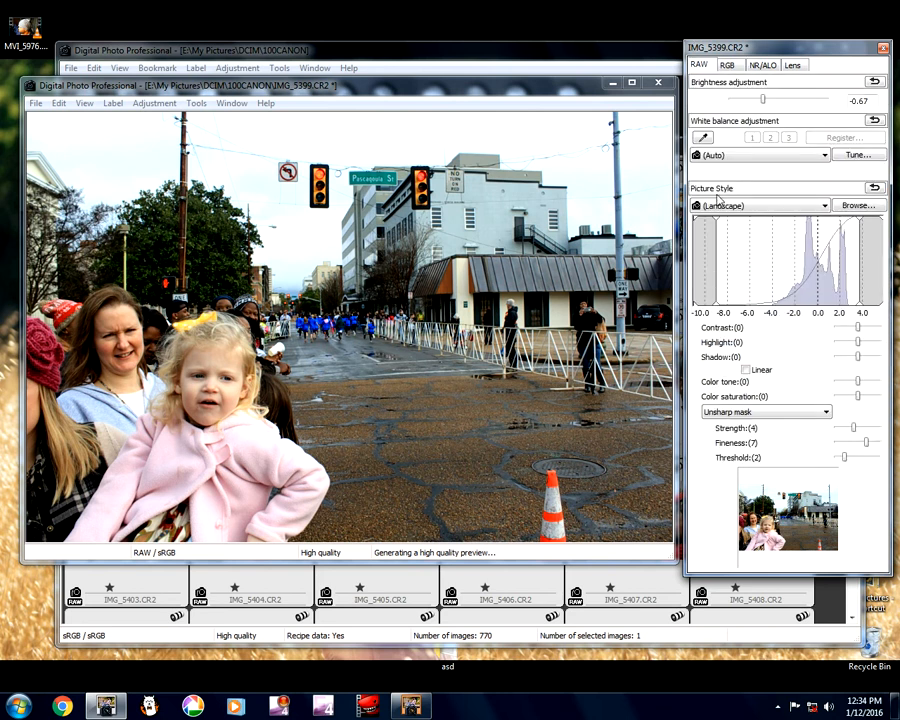
pyautogui.click(723, 208)
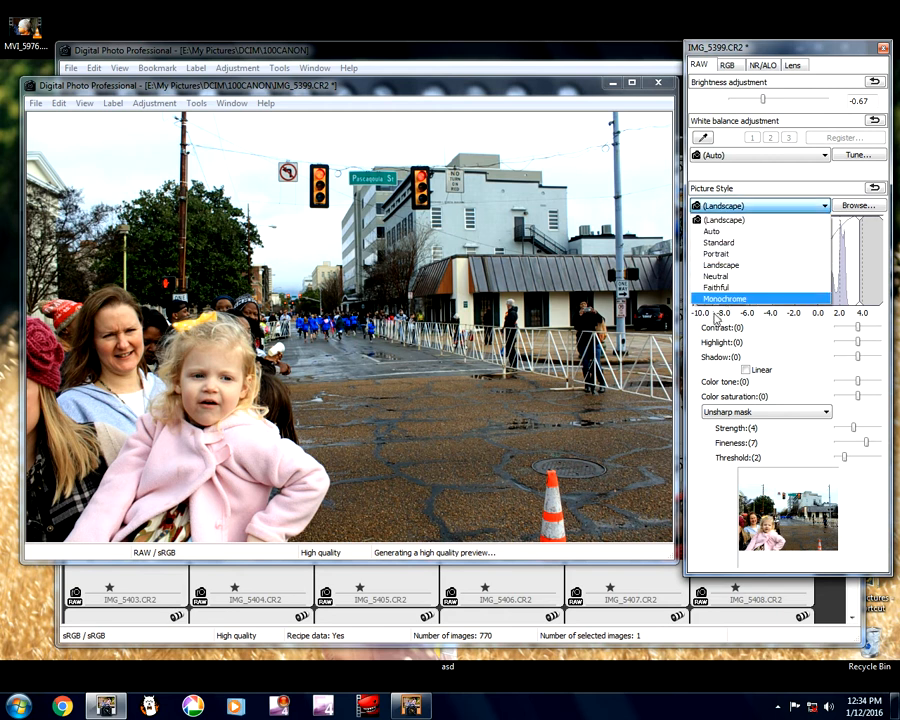
pyautogui.click(718, 299)
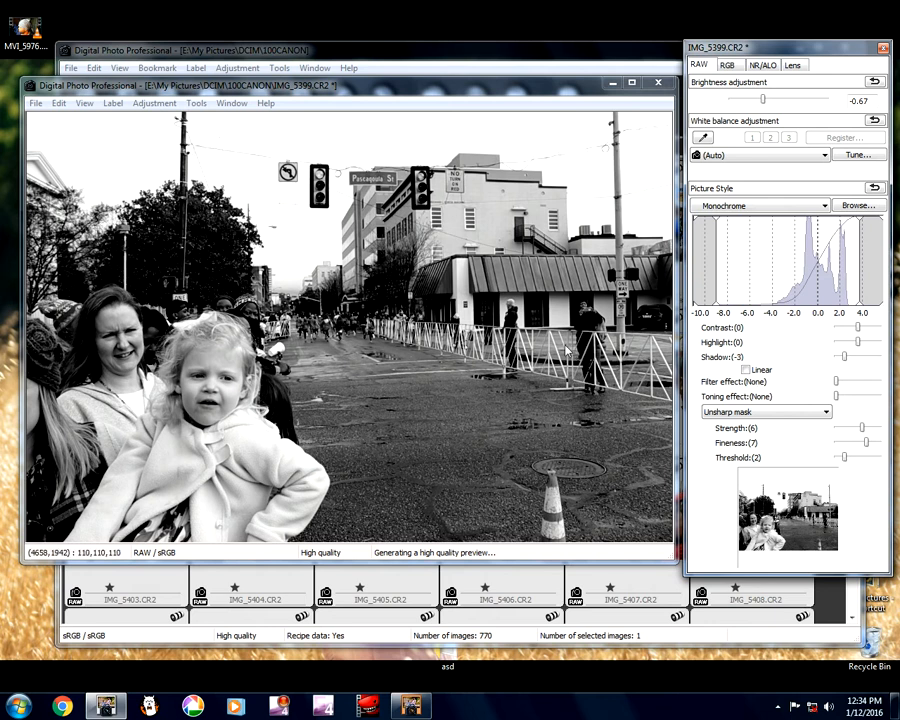
pyautogui.click(659, 84)
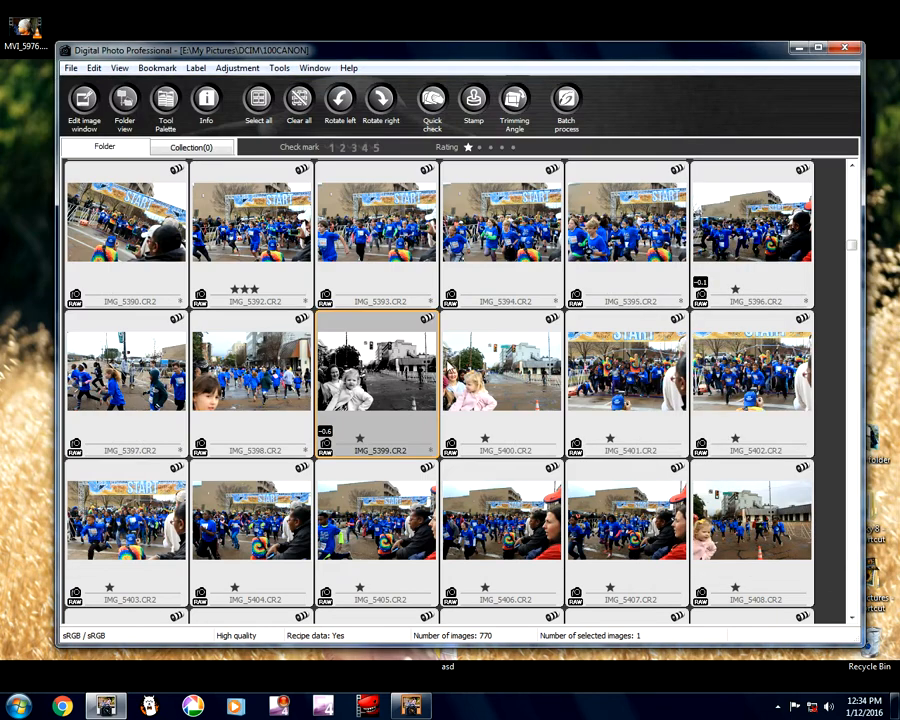
# - Look over IMG_5400.CR2 in its edit window, clear its star rating, and close it without adjustments
pyautogui.click(490, 403)
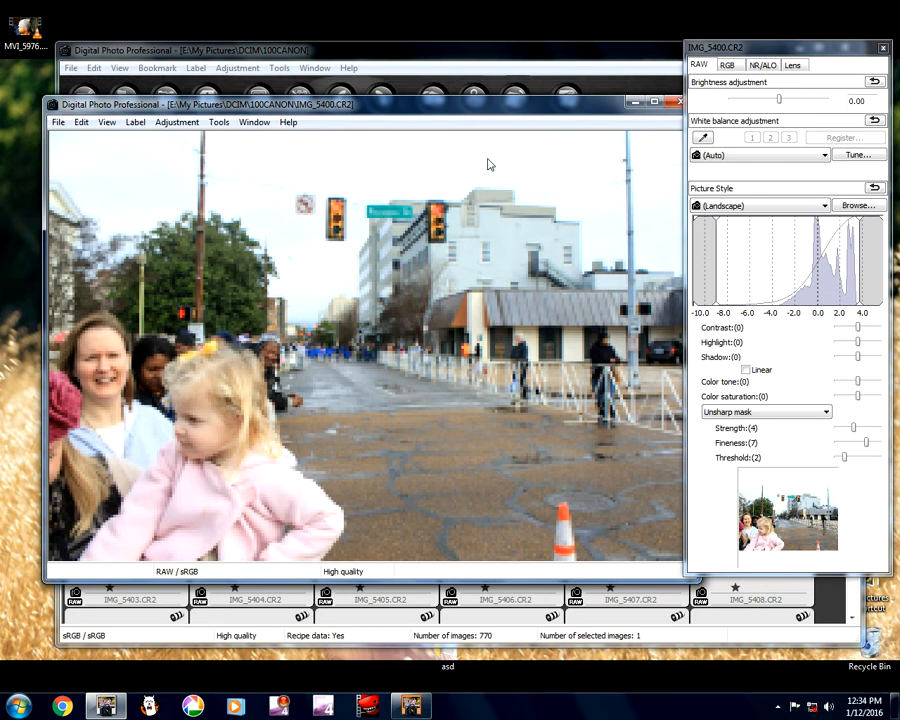
pyautogui.moveTo(406, 101); pyautogui.dragTo(393, 97)
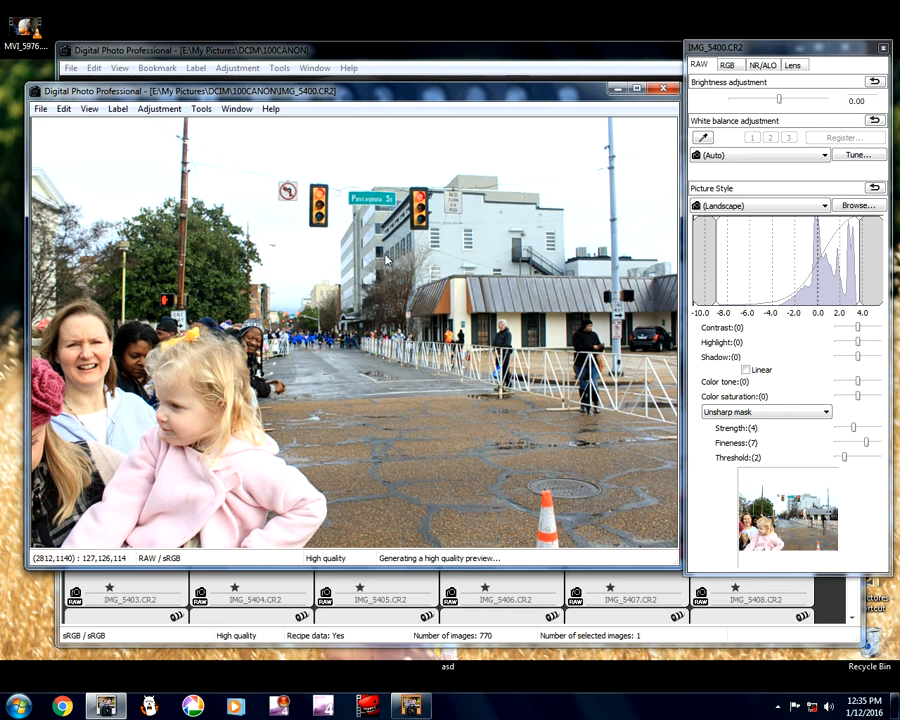
pyautogui.click(660, 91)
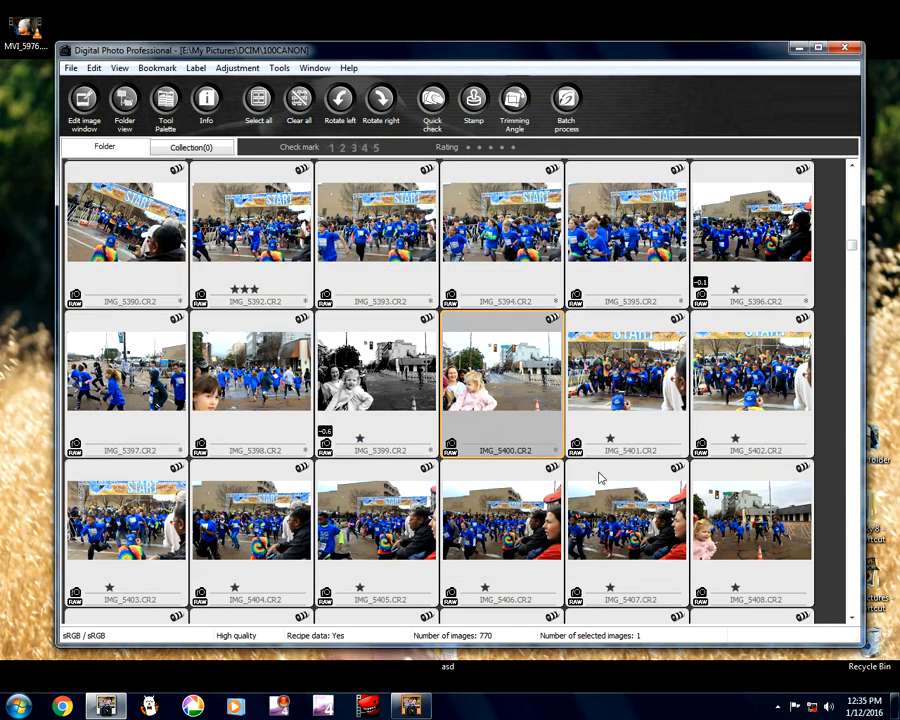
# - Open IMG_5401.CR2 for editing and move its window clear of the tool palette
pyautogui.click(632, 378)
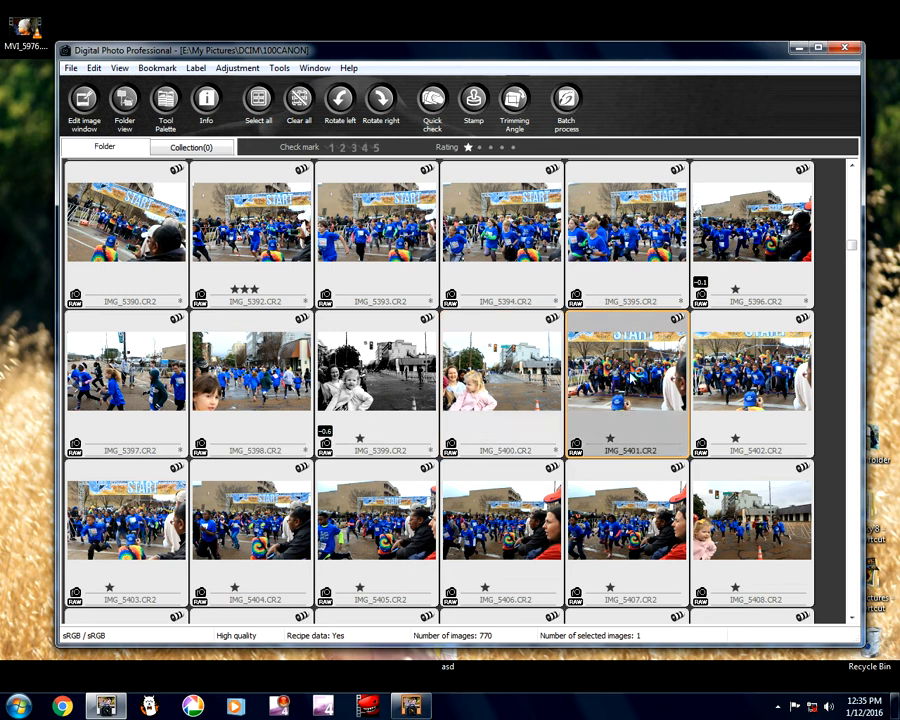
pyautogui.doubleClick(632, 378)
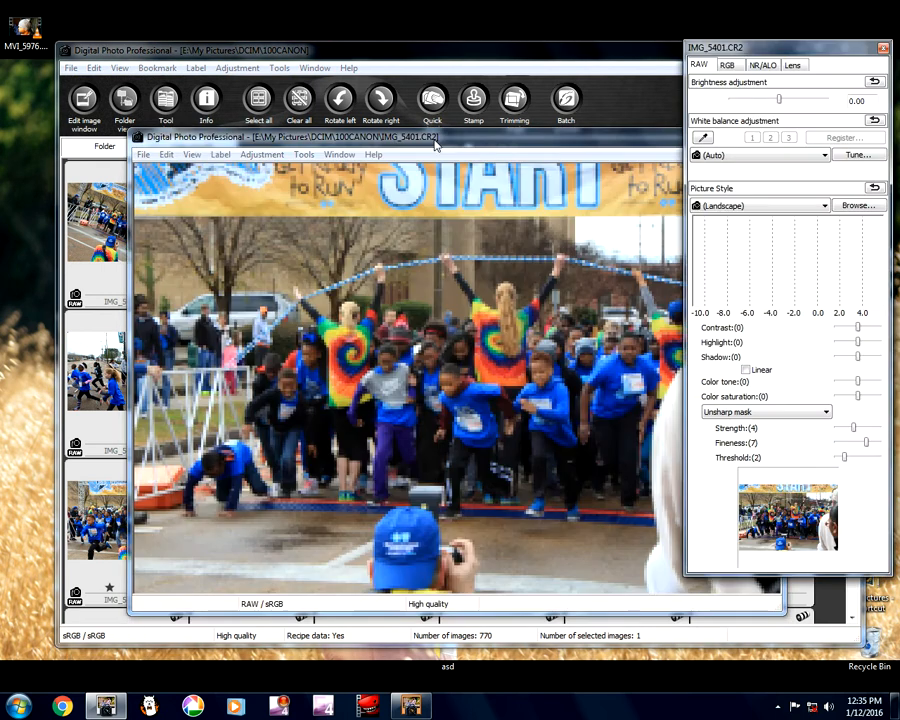
pyautogui.moveTo(435, 143); pyautogui.dragTo(323, 103)
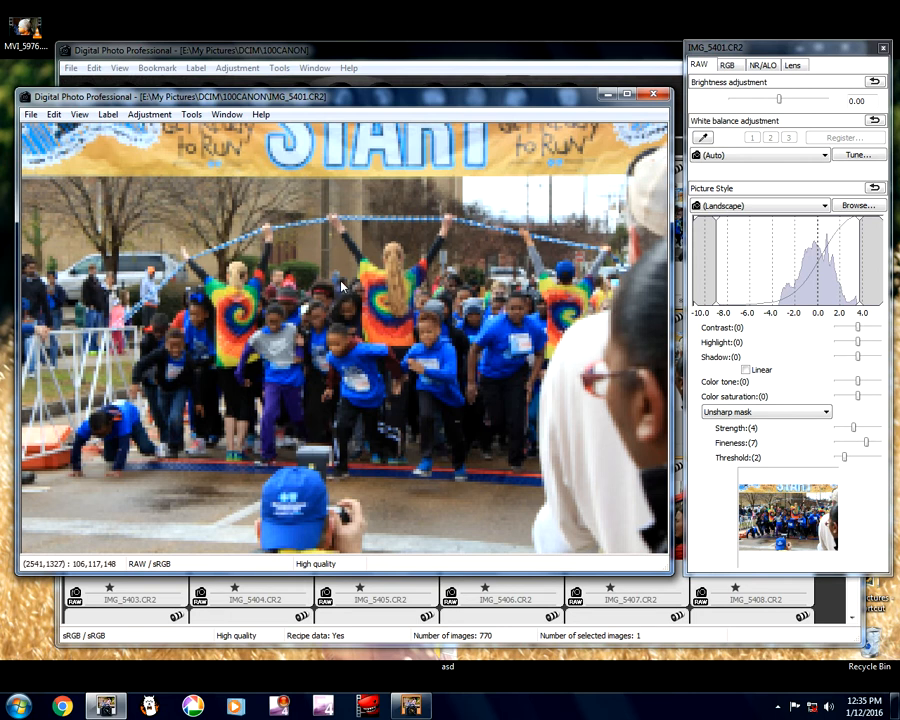
# - Inspect the crouching runner and the timing mat of IMG_5401.CR2 up close, and return to the whole photo
pyautogui.click(100, 422)
pyautogui.moveTo(255, 380); pyautogui.dragTo(118, 327)
pyautogui.moveTo(517, 439); pyautogui.dragTo(282, 404)
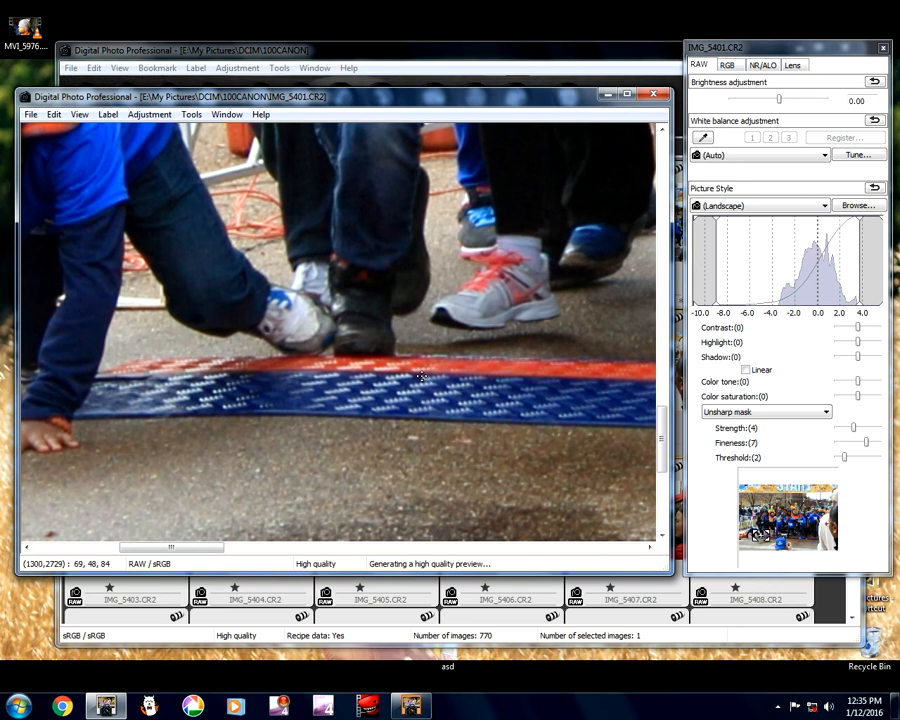
pyautogui.moveTo(421, 376); pyautogui.dragTo(177, 367)
pyautogui.moveTo(330, 380); pyautogui.dragTo(588, 402)
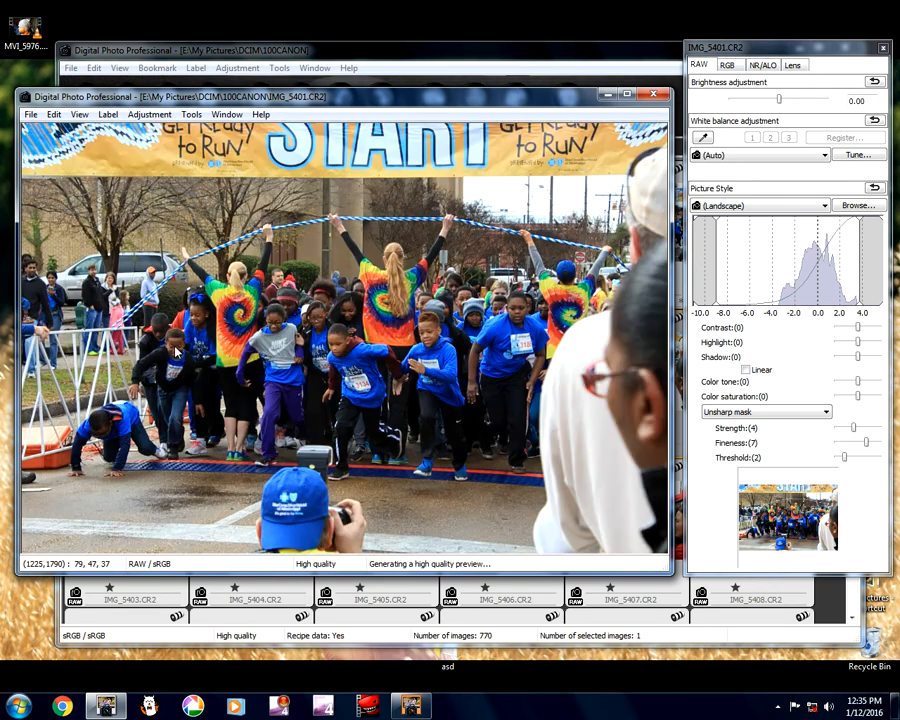
# - Examine the sharpness of the children behind the crouching runner in IMG_5401.CR2, including their feet, and return to the whole photo
pyautogui.doubleClick(175, 346)
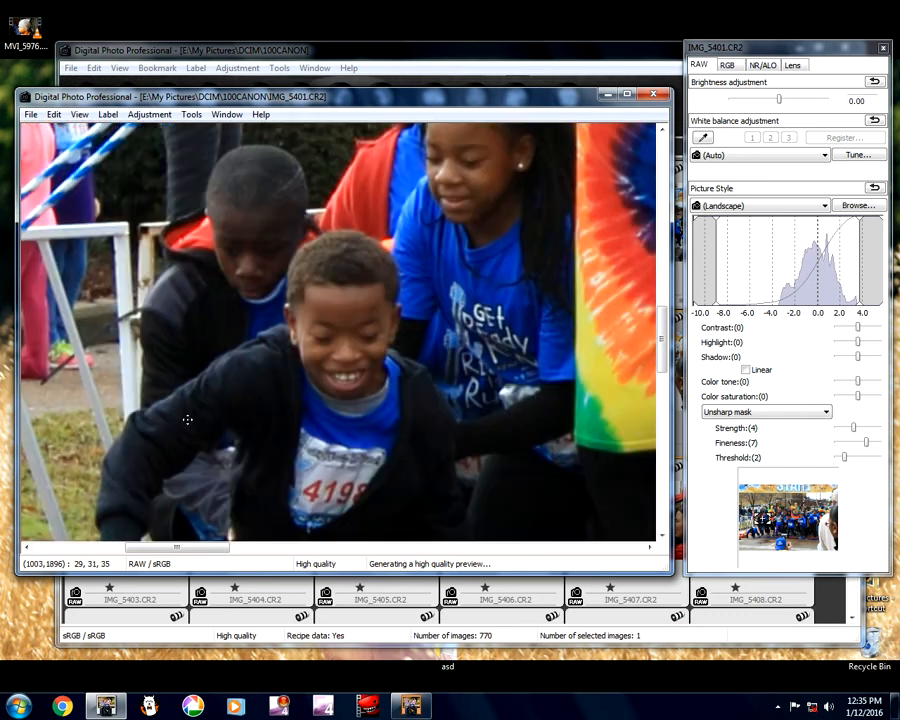
pyautogui.moveTo(266, 450)
pyautogui.mouseDown()
pyautogui.moveTo(277, 237)
pyautogui.moveTo(295, 233)
pyautogui.mouseUp()
pyautogui.moveTo(281, 403); pyautogui.dragTo(309, 190)
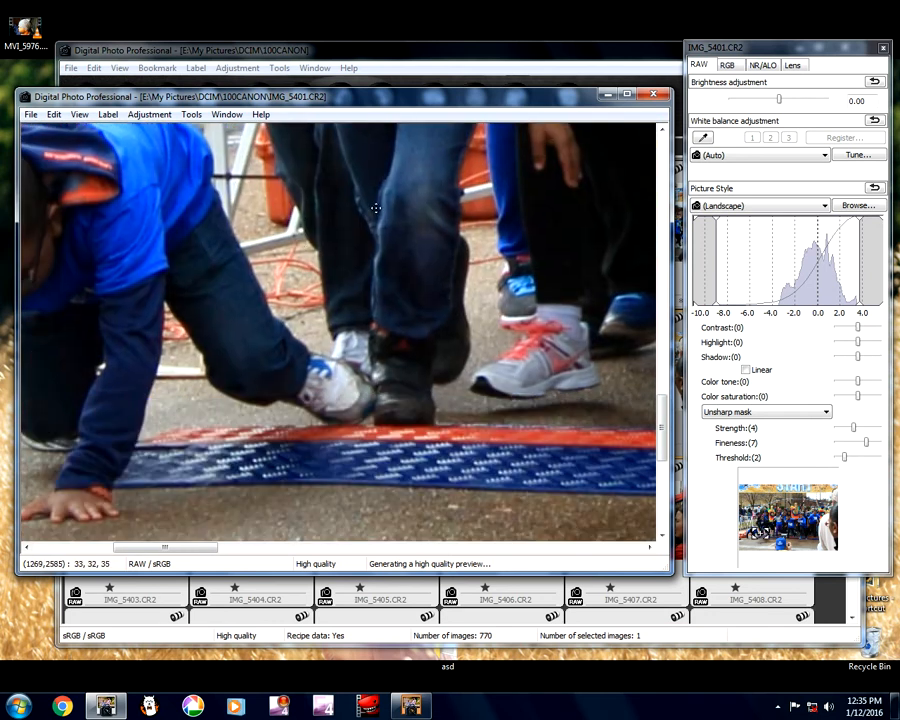
pyautogui.moveTo(376, 207); pyautogui.dragTo(355, 316)
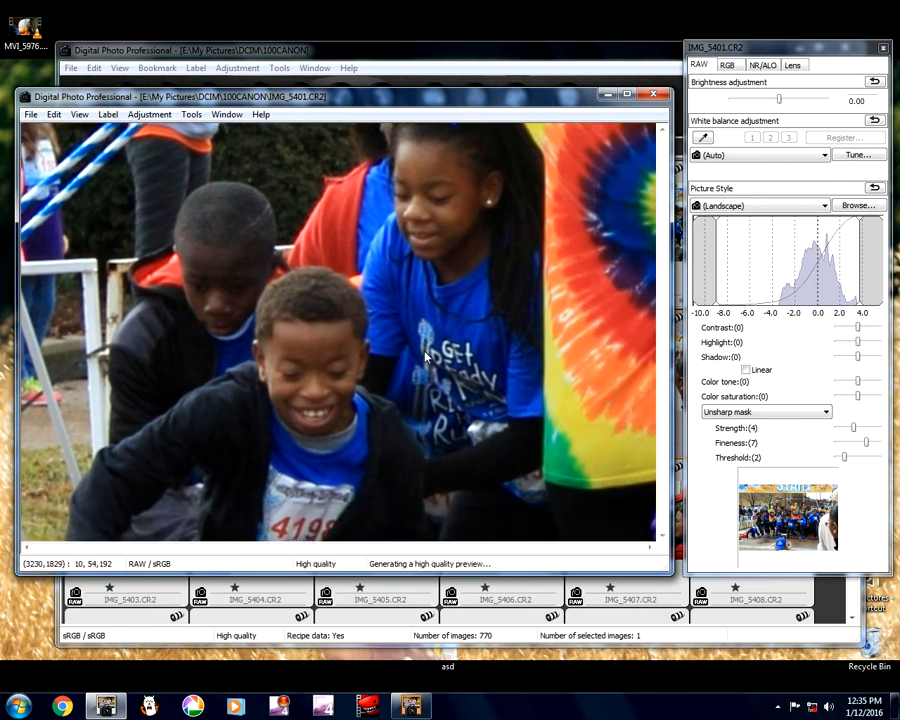
pyautogui.click(425, 356)
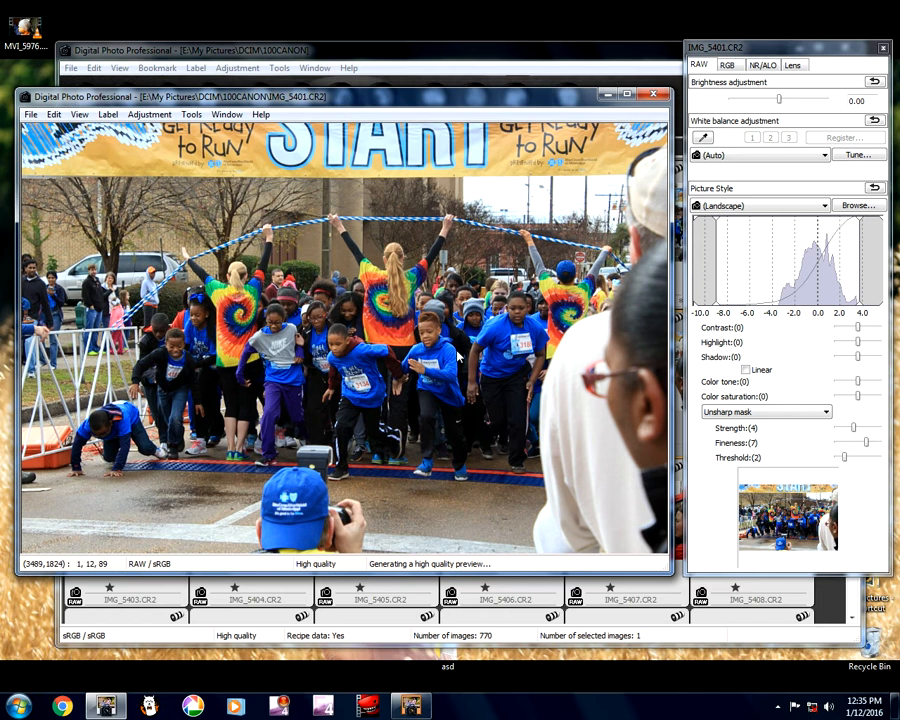
# - Check the focus on the front-row runners near the centre of IMG_5401.CR2 and return to the whole photo
pyautogui.click(338, 311)
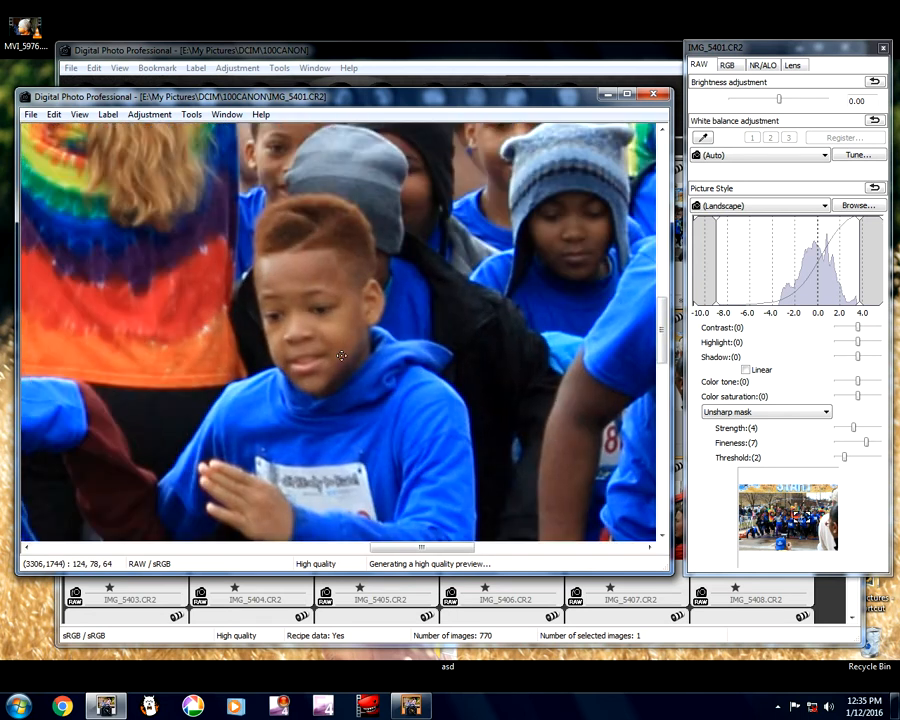
pyautogui.moveTo(274, 394); pyautogui.dragTo(381, 380)
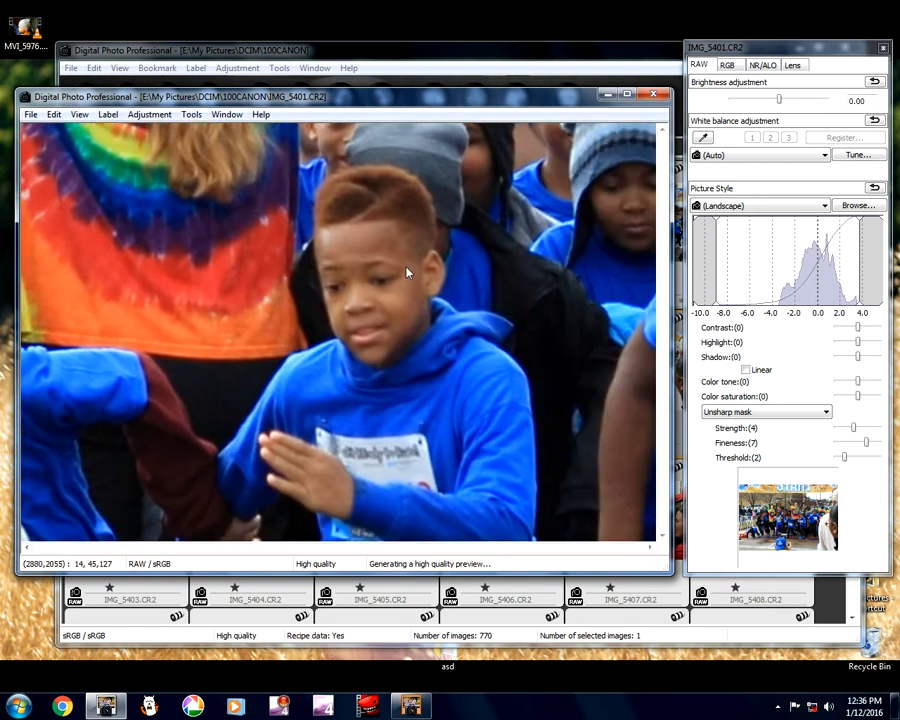
pyautogui.click(338, 282)
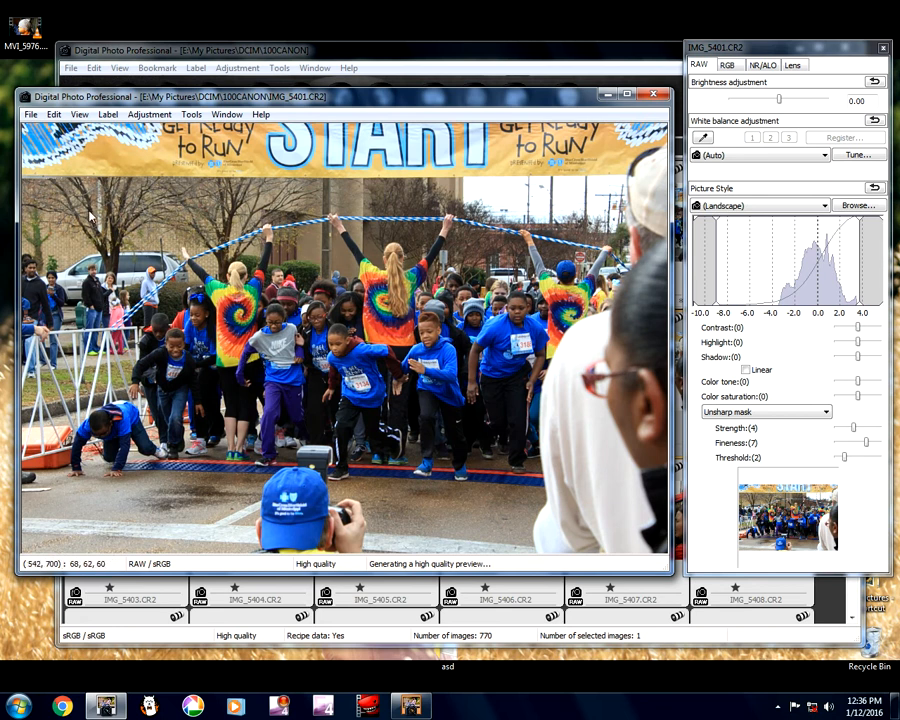
# - Open the check mark and star rating choices for IMG_5401.CR2
pyautogui.click(31, 116)
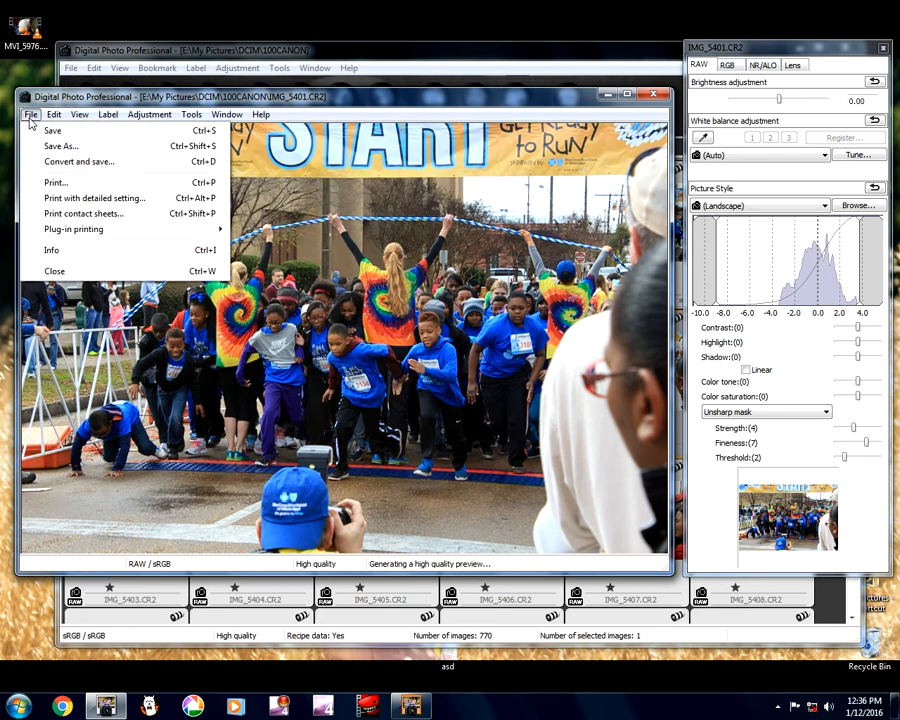
pyautogui.click(108, 114)
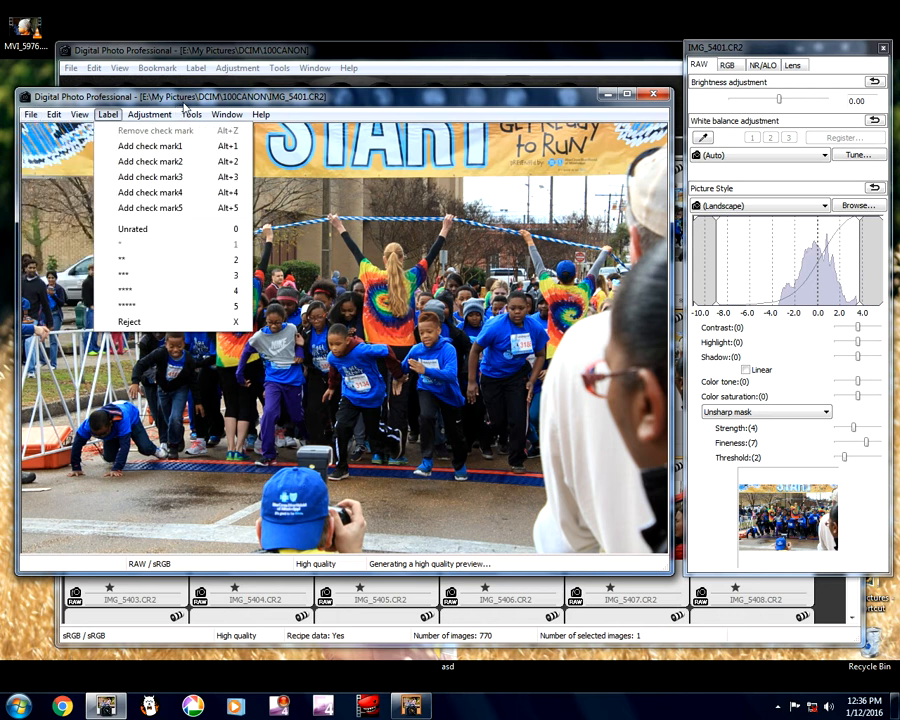
# - Set IMG_5401's contrast to 1 and unsharp mask strength to 6, keep its shadow at 0, and close the image
pyautogui.click(185, 95)
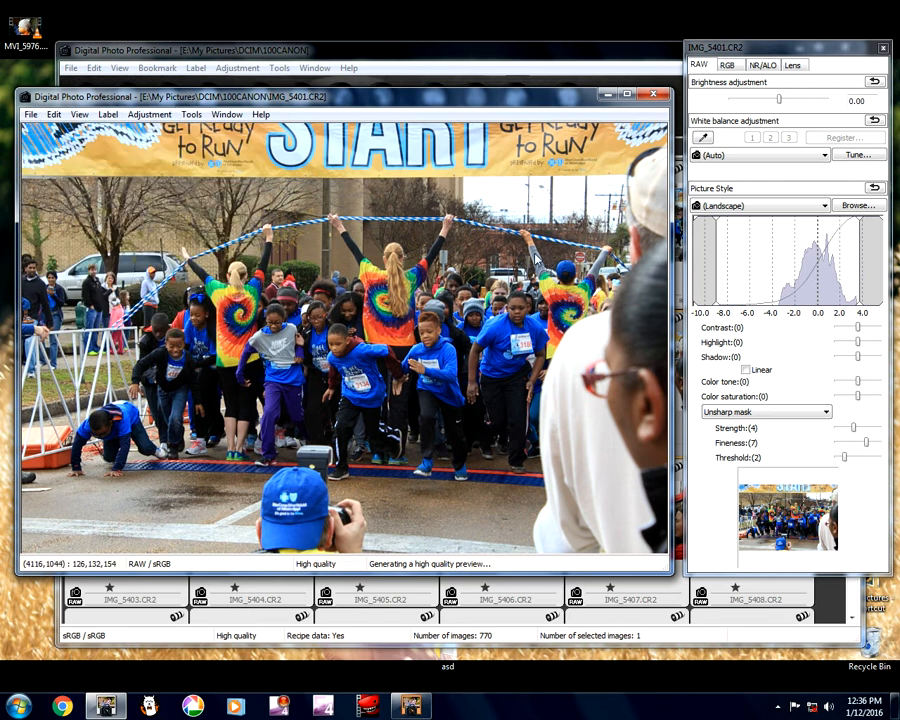
pyautogui.click(866, 333)
pyautogui.click(865, 328)
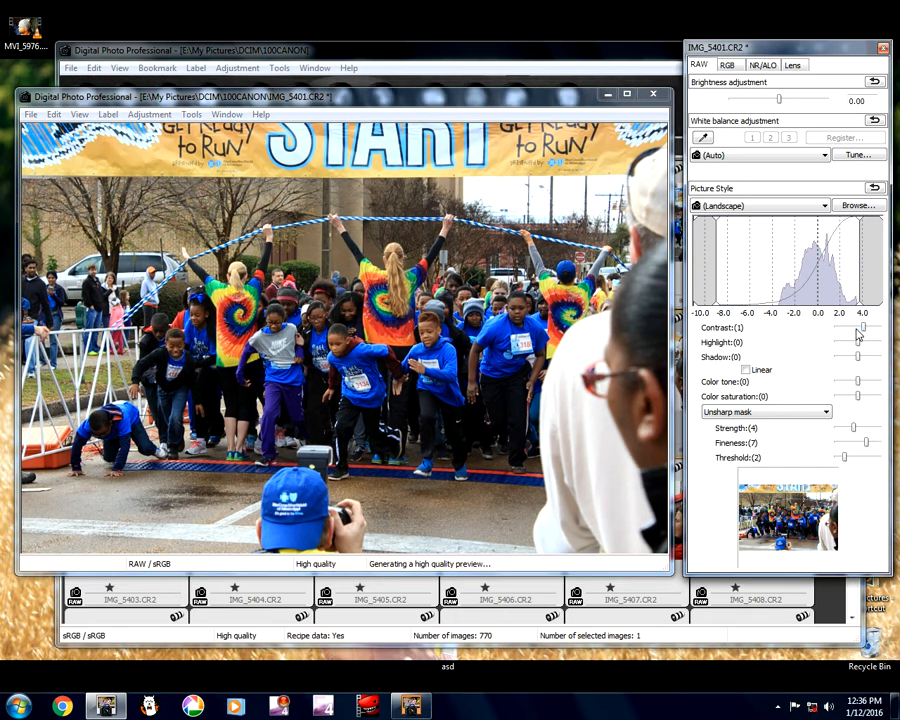
pyautogui.click(851, 358)
pyautogui.click(858, 360)
pyautogui.click(864, 429)
pyautogui.click(655, 95)
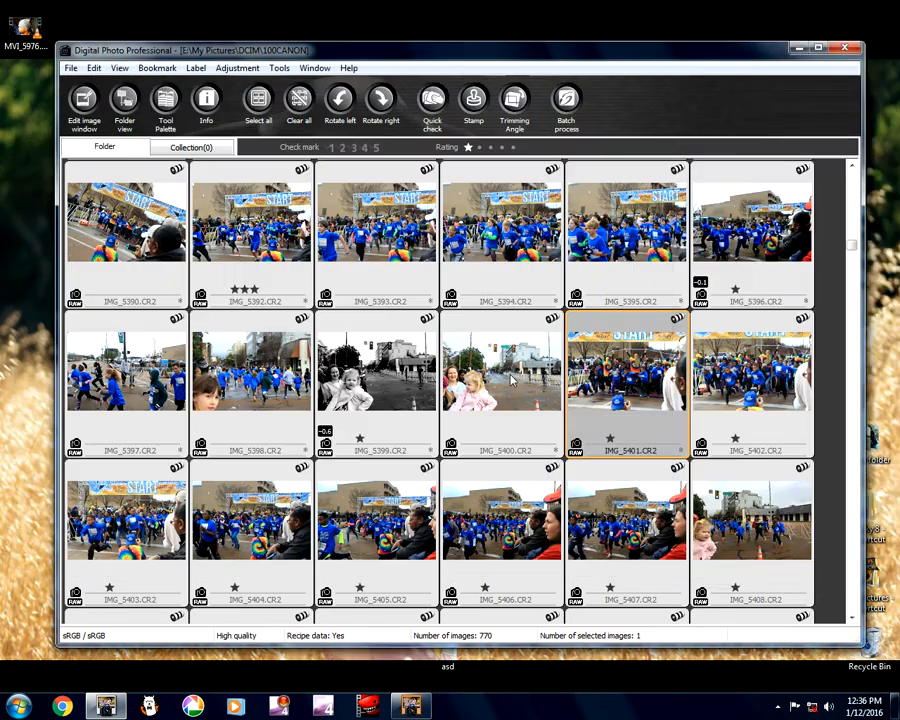
# - Reopen IMG_5401 and review its shooting information through to the end of the list
pyautogui.doubleClick(618, 378)
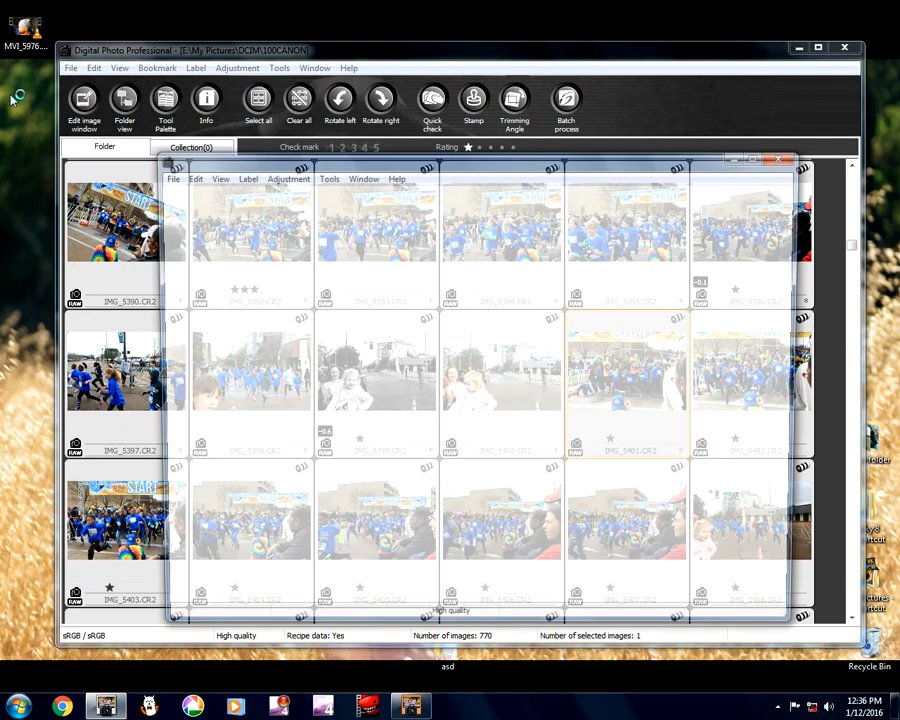
pyautogui.click(163, 175)
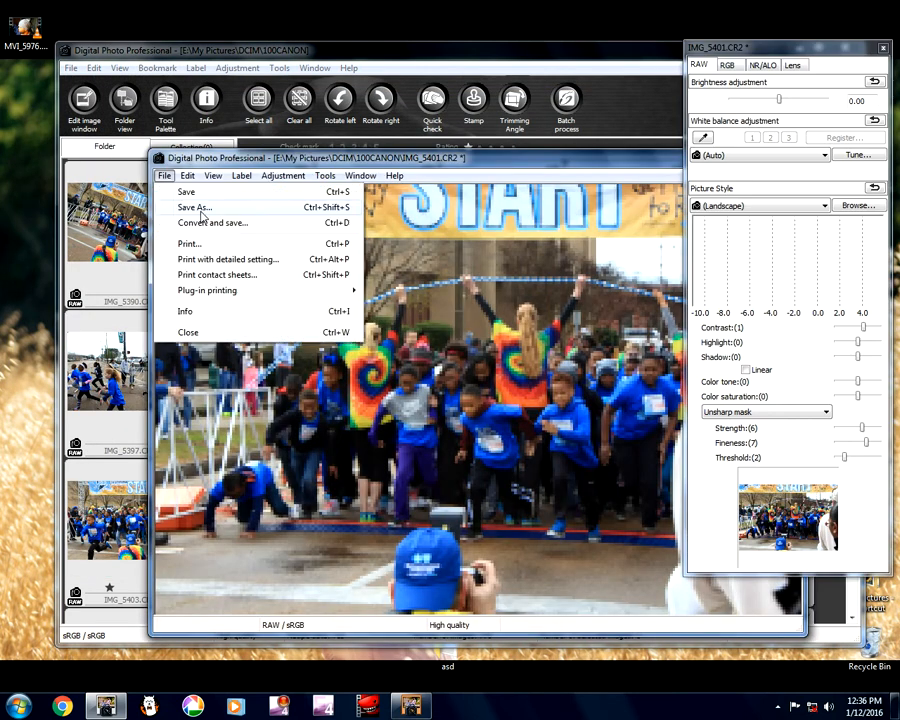
pyautogui.click(185, 311)
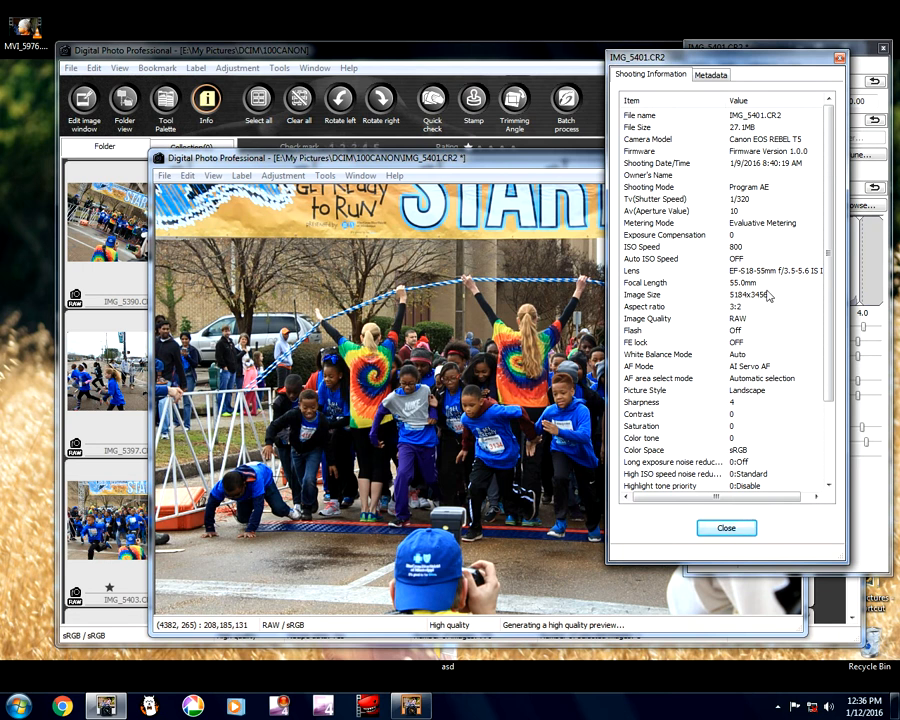
pyautogui.scroll(-3, 838, 435)
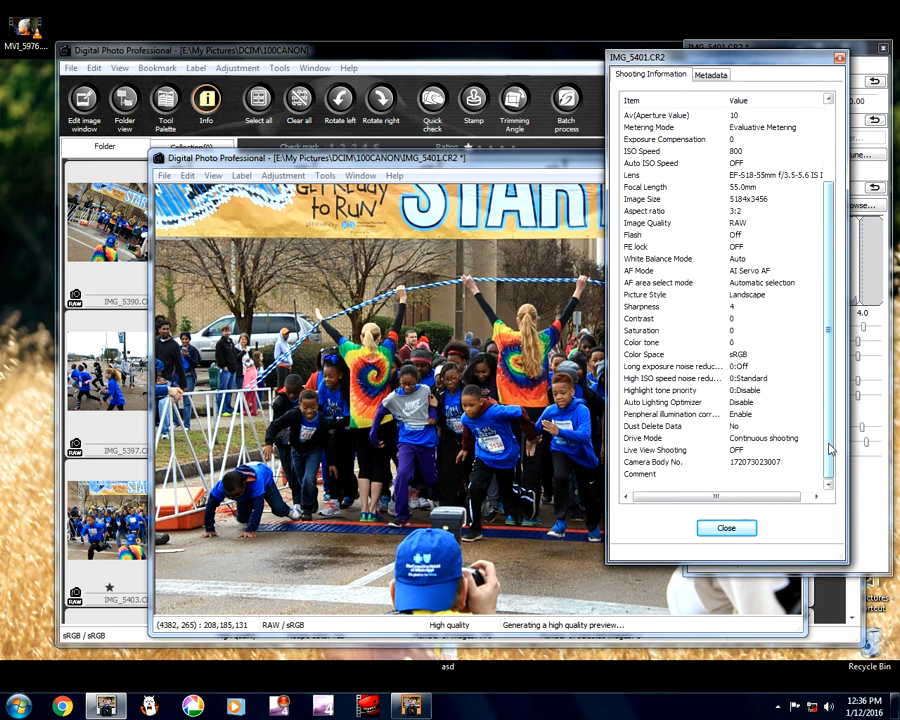
pyautogui.click(727, 528)
# - Show the AF points on IMG_5401 to check the focus, hide them again and close the image
pyautogui.click(216, 176)
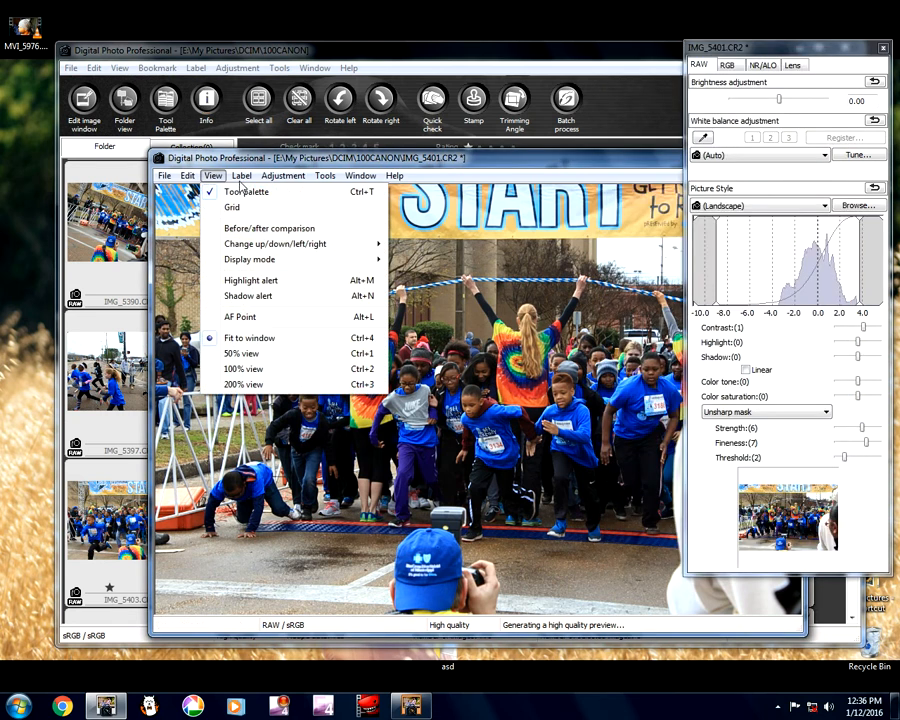
pyautogui.click(246, 316)
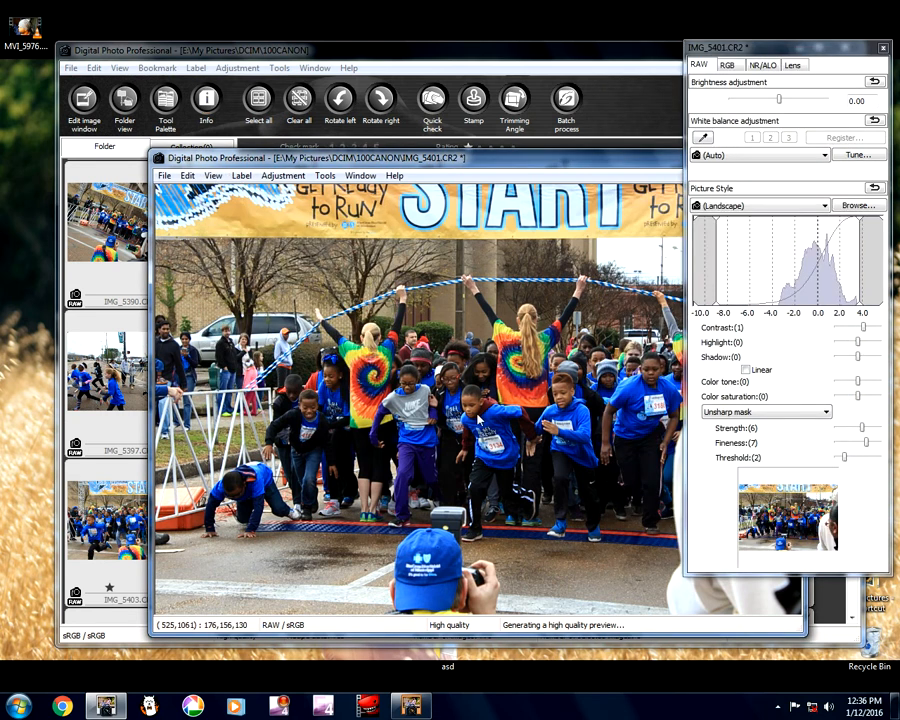
pyautogui.click(213, 175)
pyautogui.click(226, 314)
pyautogui.moveTo(654, 160); pyautogui.dragTo(500, 119)
pyautogui.click(641, 120)
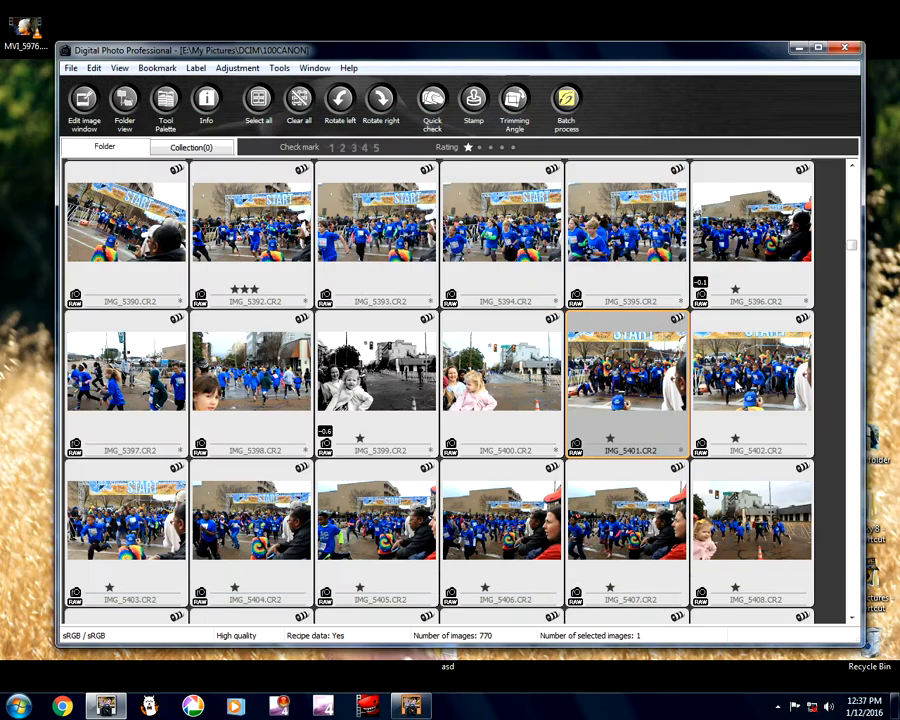
# - Inspect IMG_5402 and IMG_5403 one after the other in their edit windows, closing each image after viewing it
pyautogui.click(735, 381)
pyautogui.scroll(-1, 735, 381)
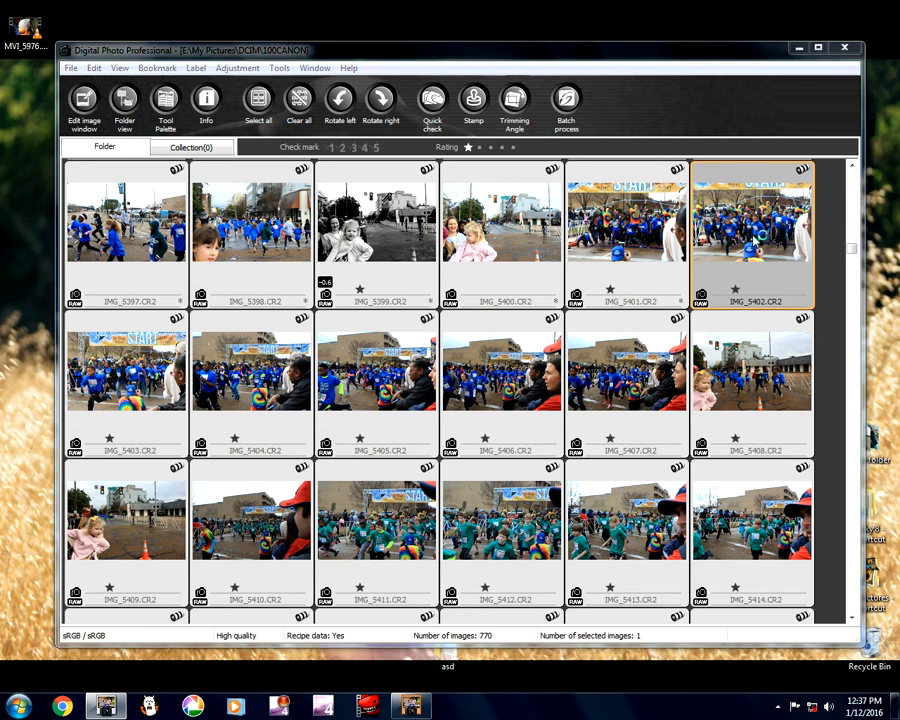
pyautogui.doubleClick(755, 238)
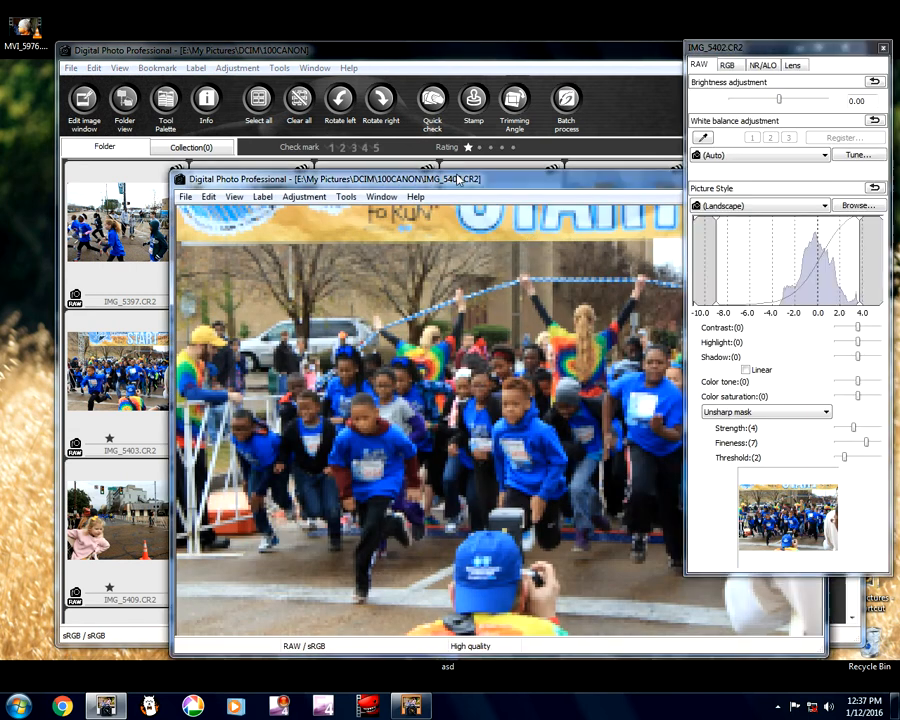
pyautogui.moveTo(490, 184); pyautogui.dragTo(417, 134)
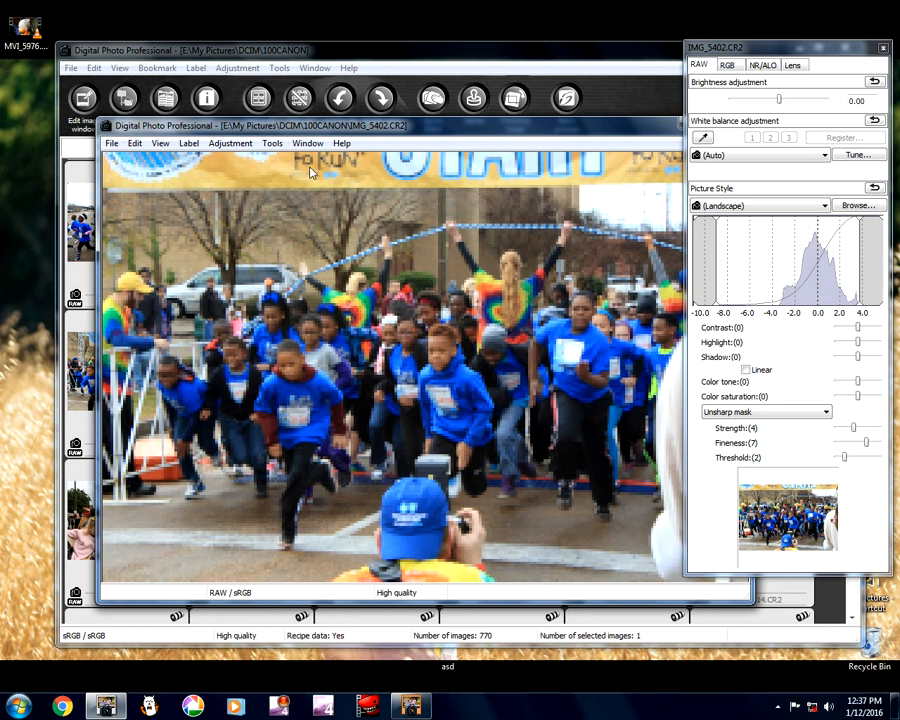
pyautogui.moveTo(337, 118); pyautogui.dragTo(319, 103)
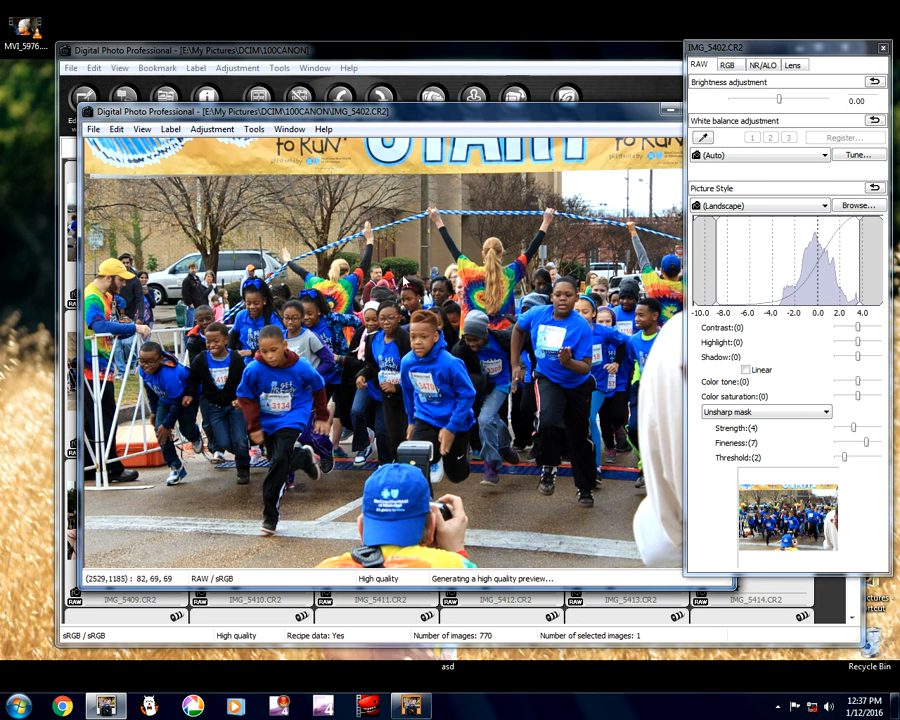
pyautogui.moveTo(381, 112); pyautogui.dragTo(348, 105)
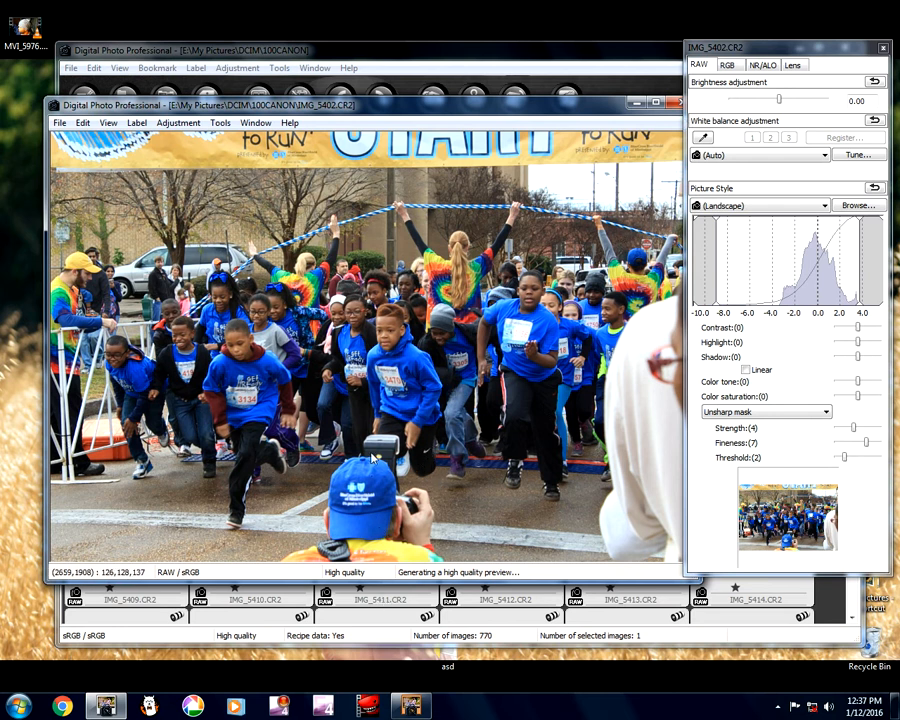
pyautogui.click(674, 103)
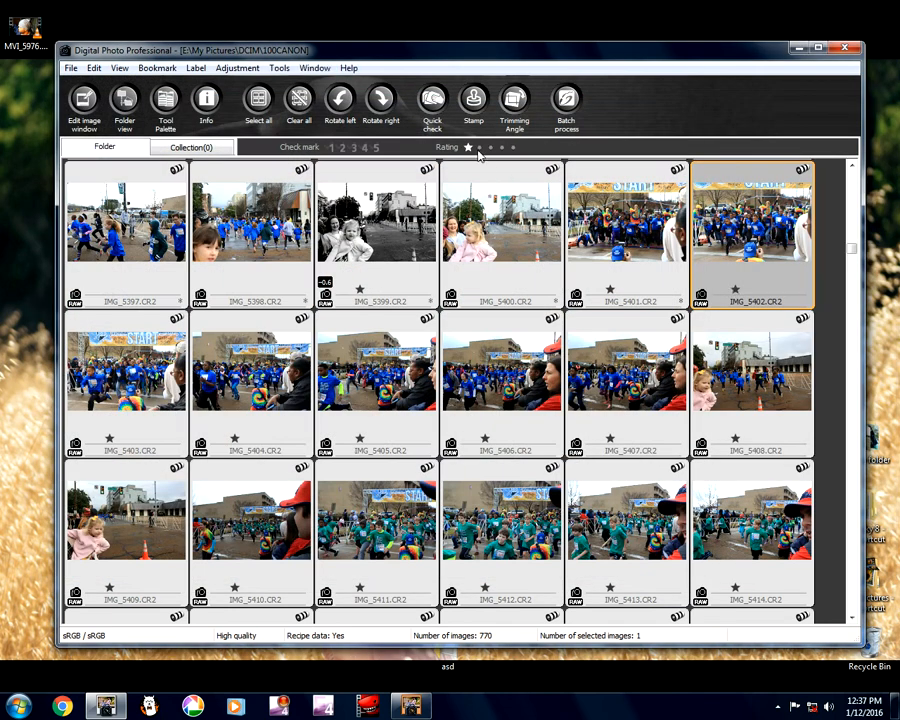
pyautogui.doubleClick(113, 398)
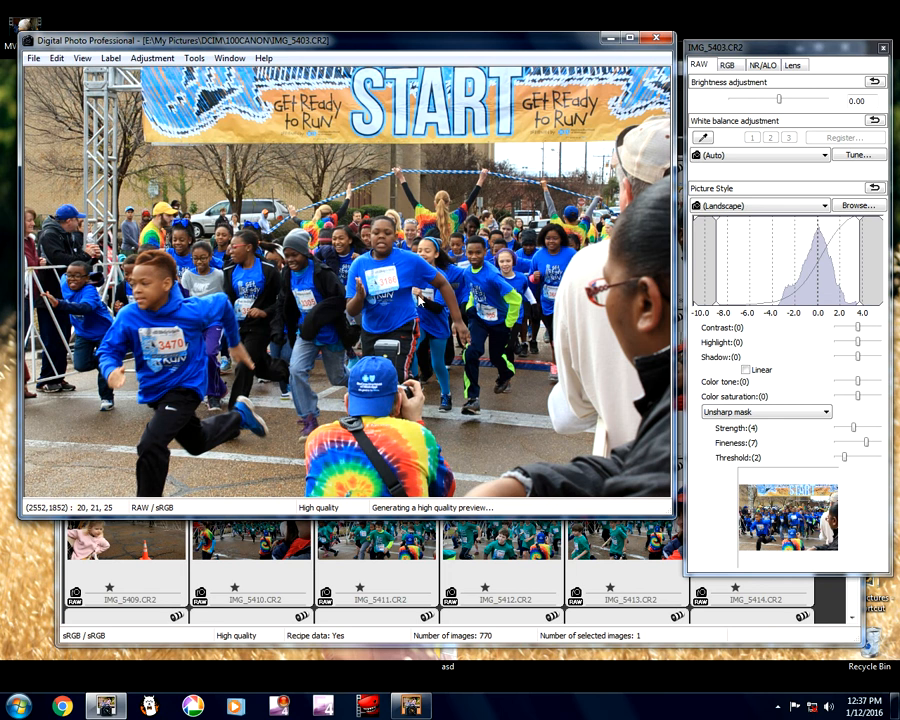
pyautogui.click(655, 38)
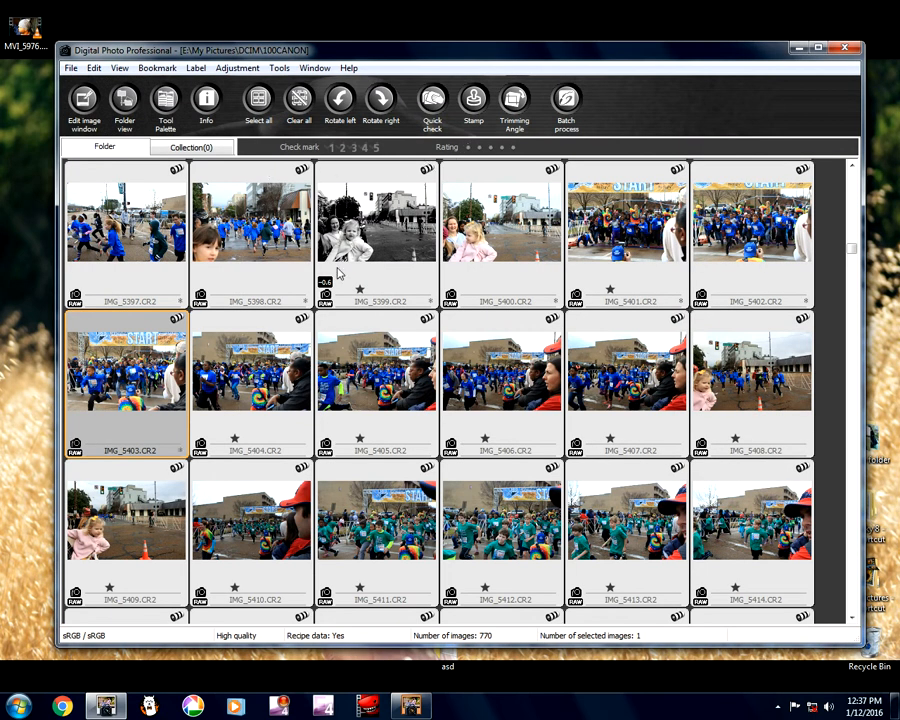
# - Open IMG_5404 for editing and place its window beside the adjustment palette
pyautogui.click(260, 358)
pyautogui.doubleClick(262, 357)
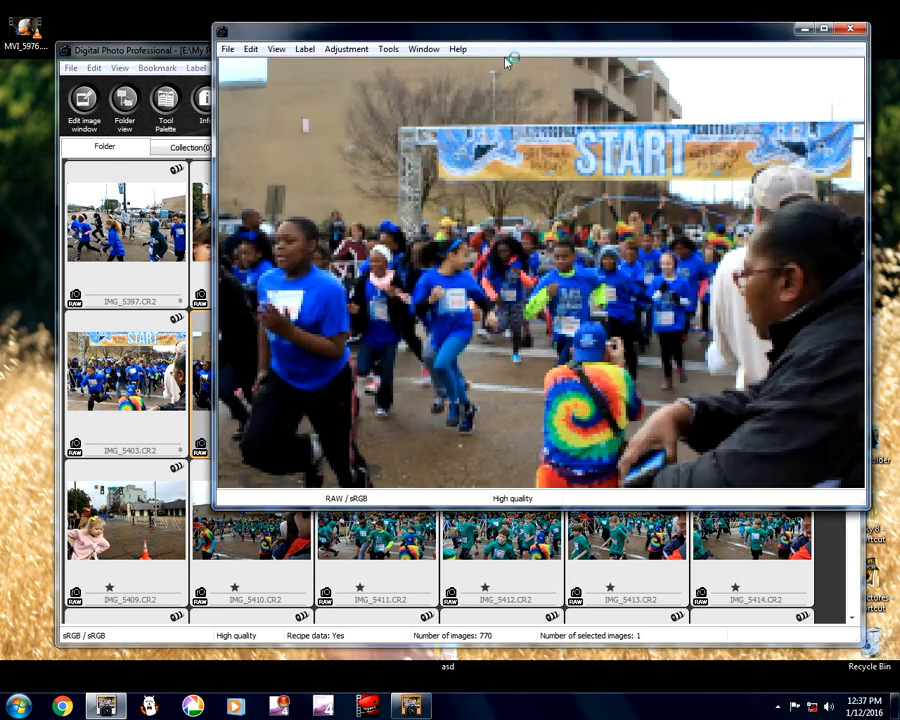
pyautogui.moveTo(513, 42); pyautogui.dragTo(320, 64)
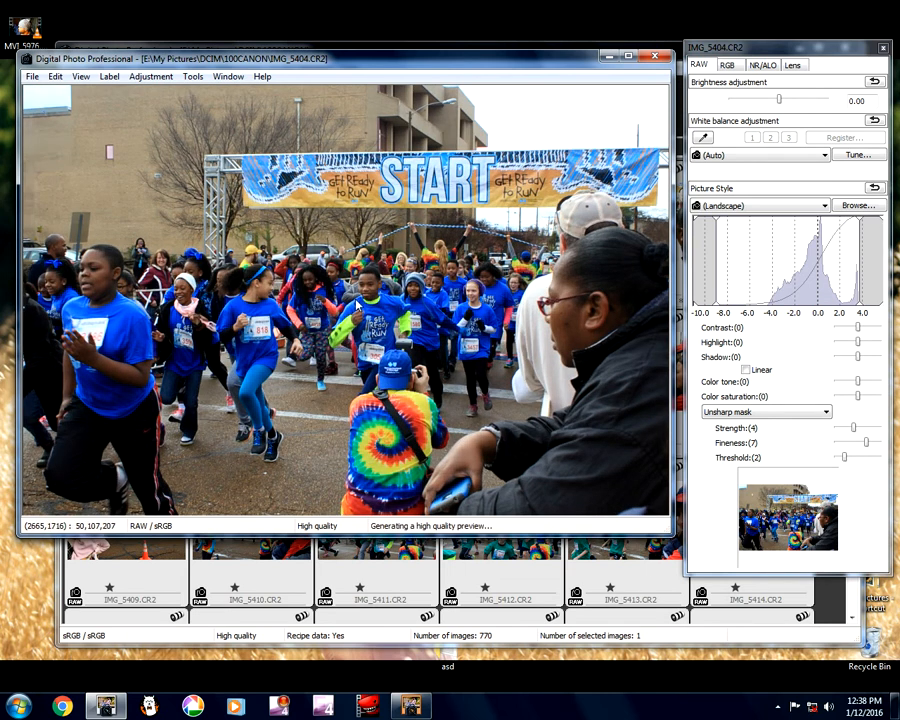
# - Examine the runners' faces across IMG_5404 close up for sharpness, and return to the full image
pyautogui.click(258, 295)
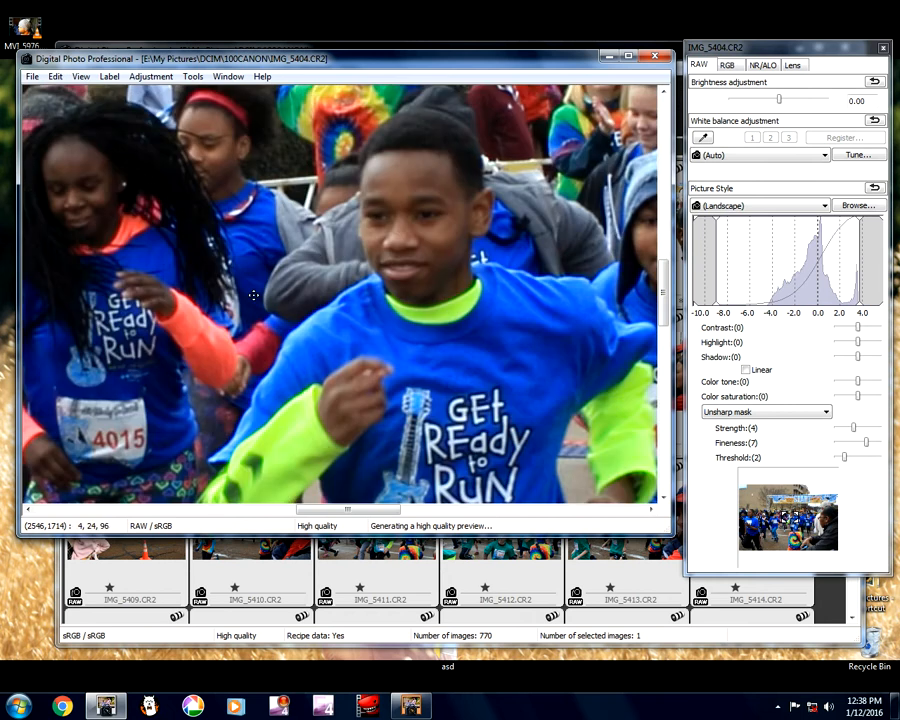
pyautogui.moveTo(437, 303); pyautogui.dragTo(452, 305)
pyautogui.moveTo(271, 306); pyautogui.dragTo(392, 311)
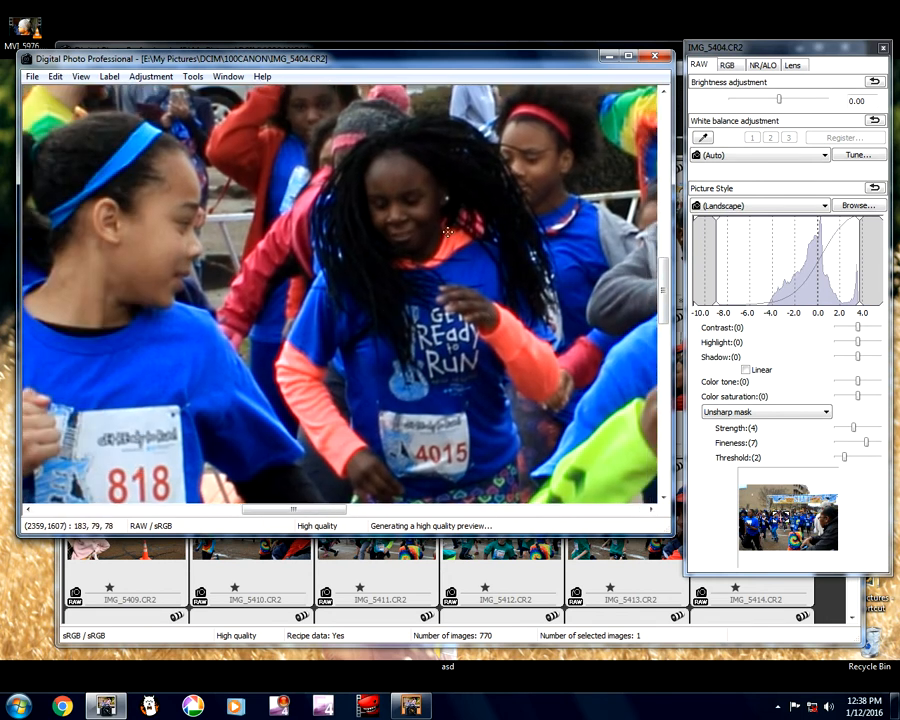
pyautogui.moveTo(353, 255); pyautogui.dragTo(131, 257)
pyautogui.moveTo(430, 255); pyautogui.dragTo(280, 255)
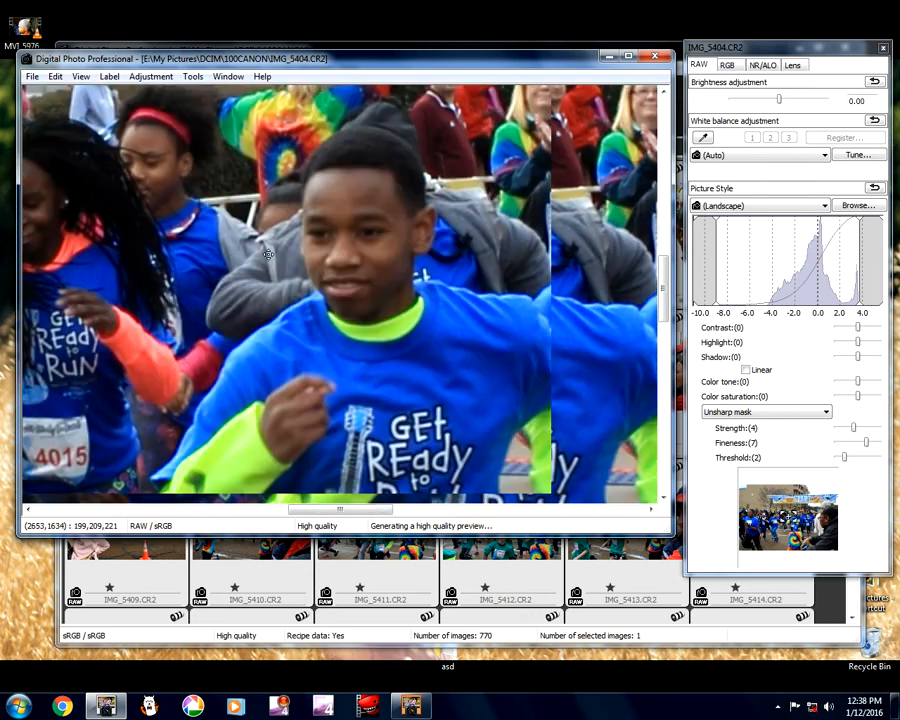
pyautogui.moveTo(465, 277); pyautogui.dragTo(265, 277)
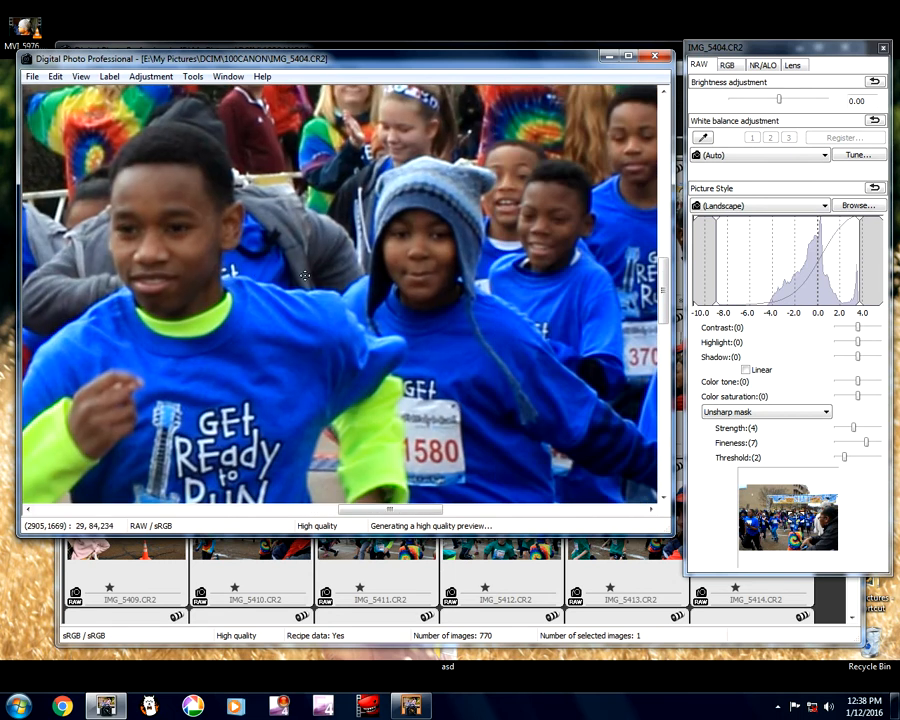
pyautogui.moveTo(397, 280); pyautogui.dragTo(277, 280)
pyautogui.moveTo(480, 280); pyautogui.dragTo(262, 282)
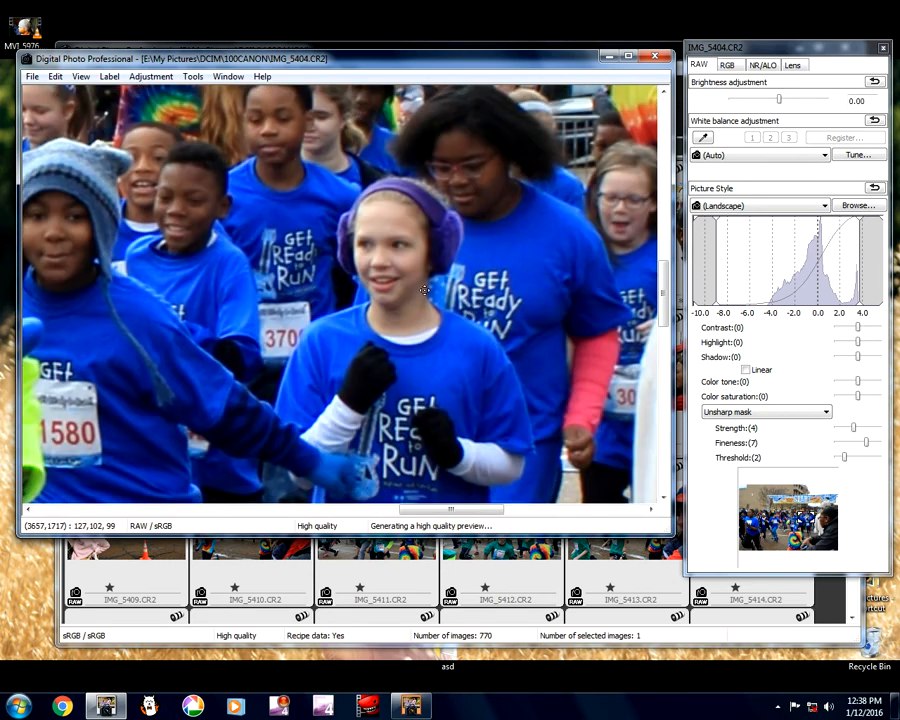
pyautogui.click(425, 295)
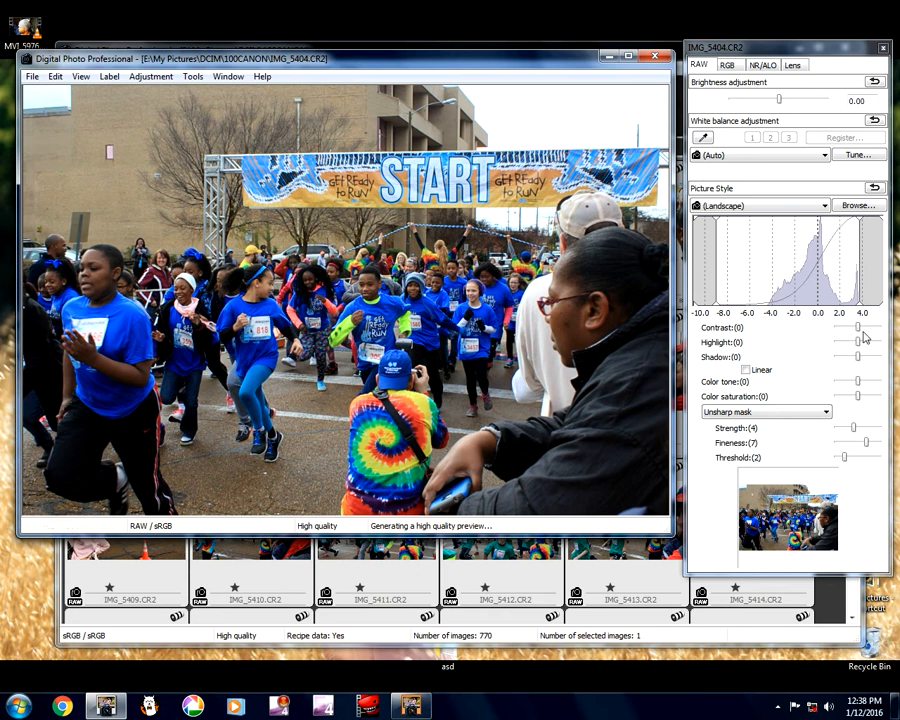
# - Set IMG_5404's contrast to 1, unsharp mask strength to 6 and shadow to -1
pyautogui.click(862, 328)
pyautogui.moveTo(855, 428); pyautogui.dragTo(863, 430)
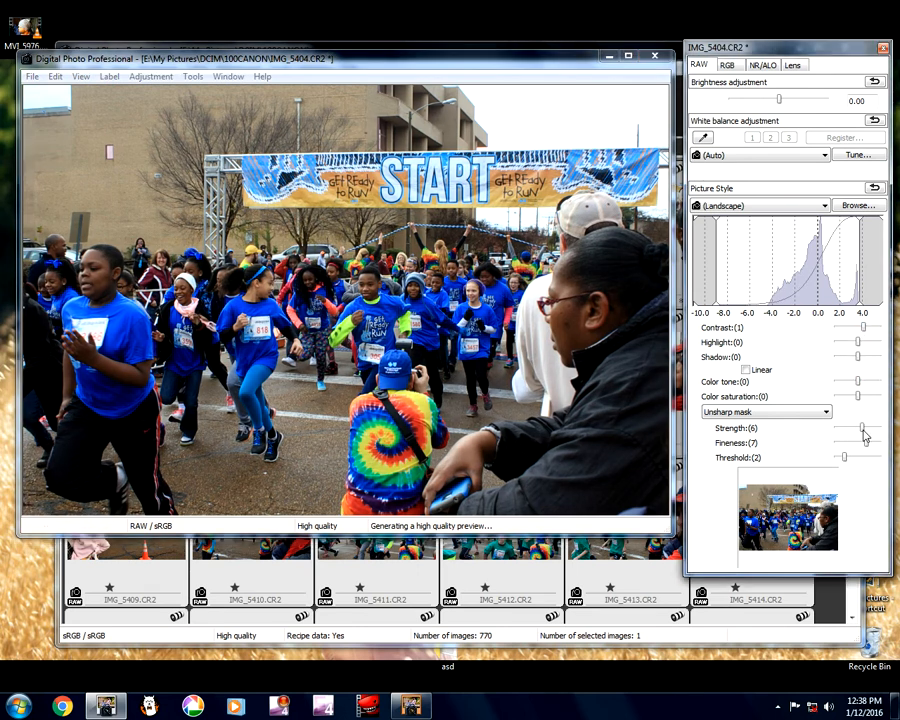
pyautogui.click(847, 357)
# - Review the shooting information of IMG_5404 and close it
pyautogui.click(33, 76)
pyautogui.moveTo(55, 76)
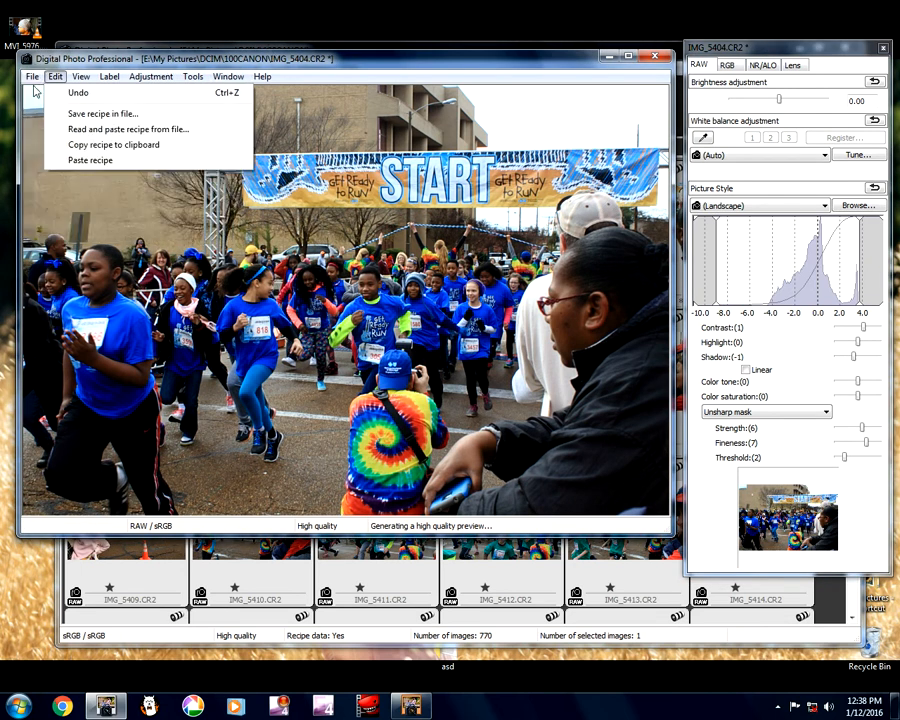
pyautogui.click(46, 210)
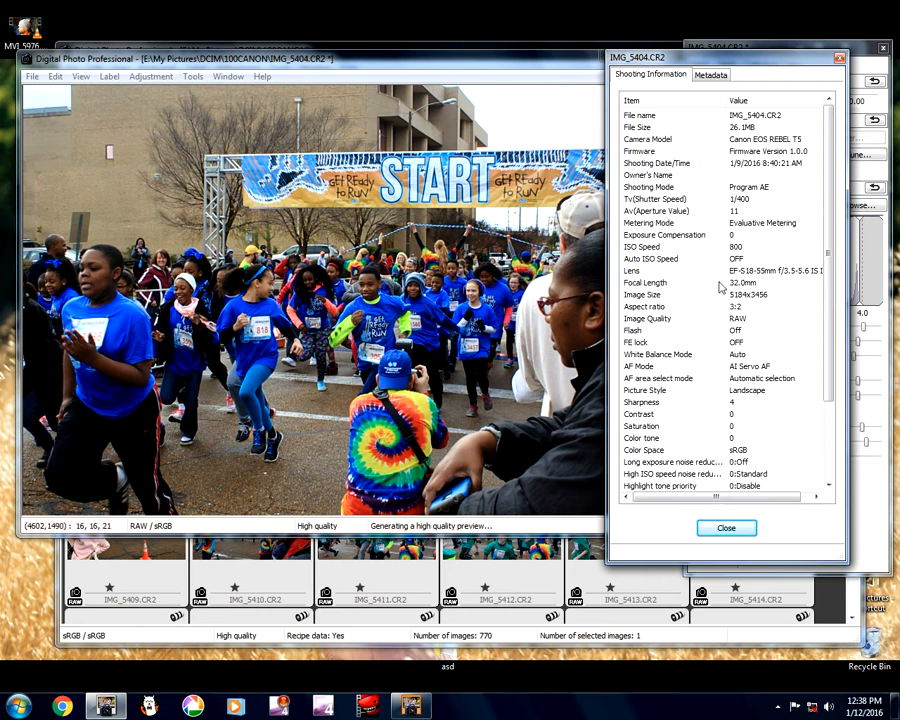
pyautogui.click(726, 527)
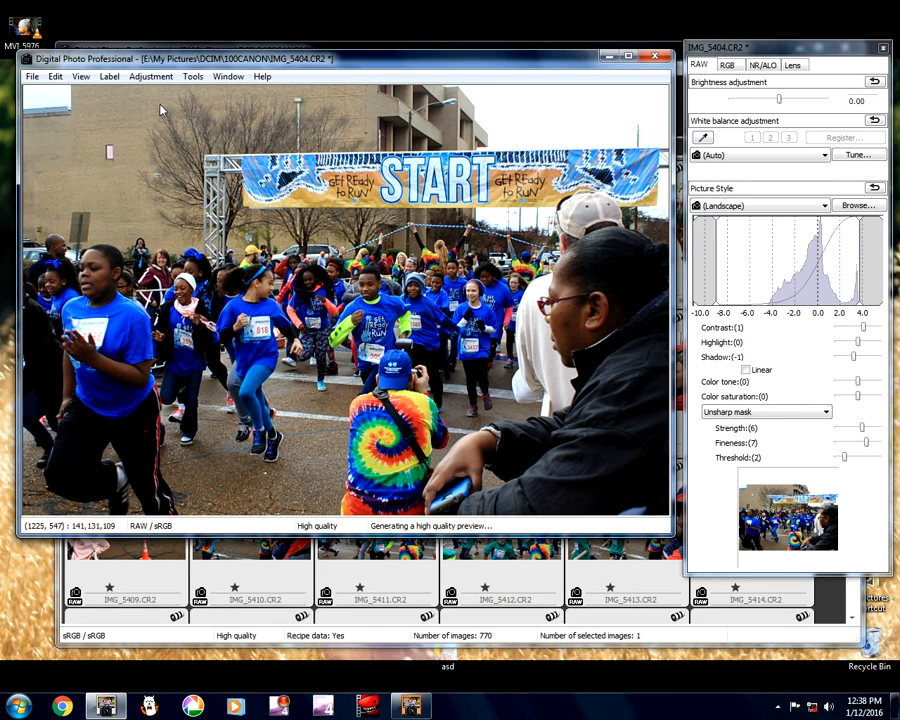
# - Show the AF points on IMG_5404 to check where the camera focused, and hide them again
pyautogui.click(80, 76)
pyautogui.click(103, 214)
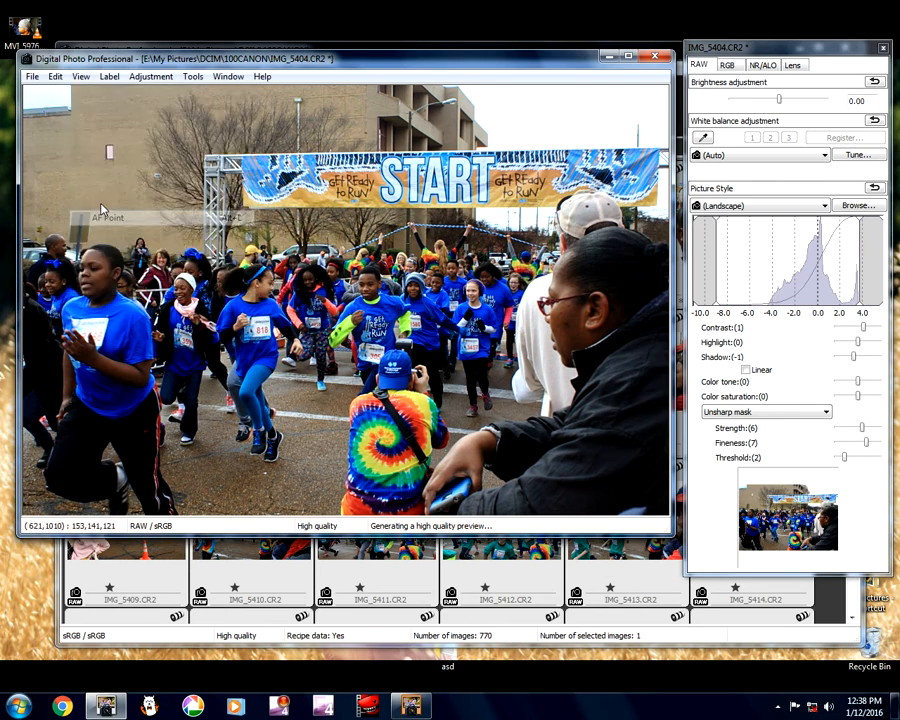
pyautogui.click(80, 76)
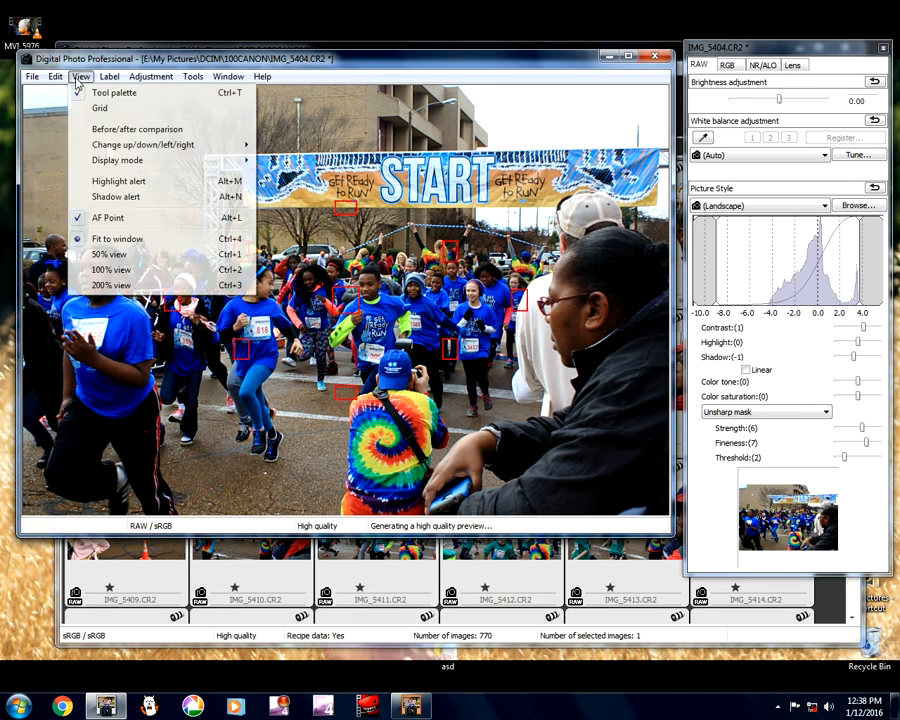
pyautogui.click(94, 218)
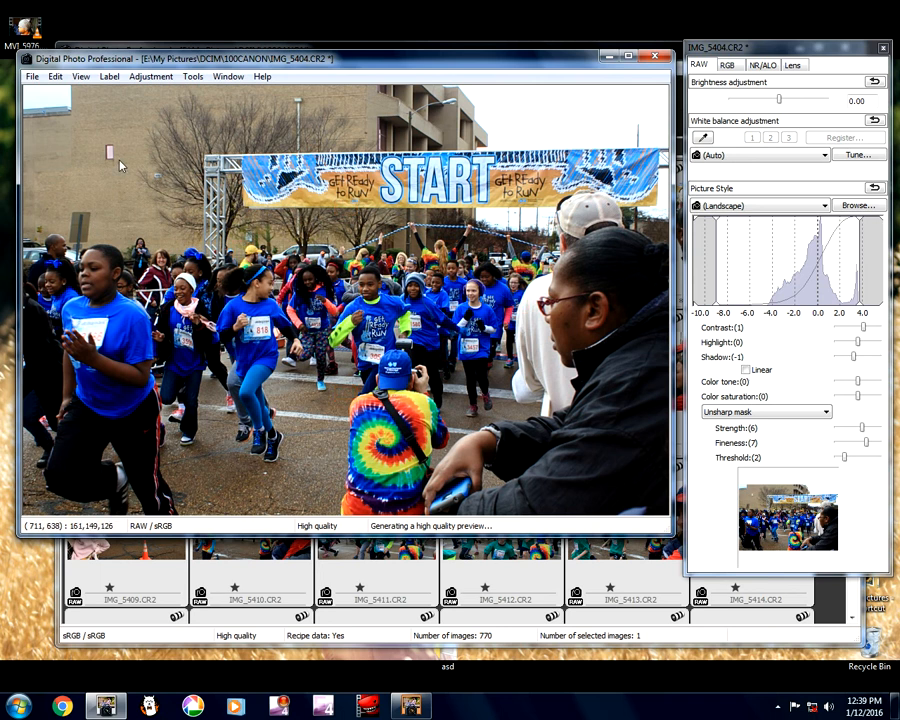
# - Check the RGB tone curve adjustments of IMG_5404 and return to its RAW adjustments
pyautogui.click(729, 66)
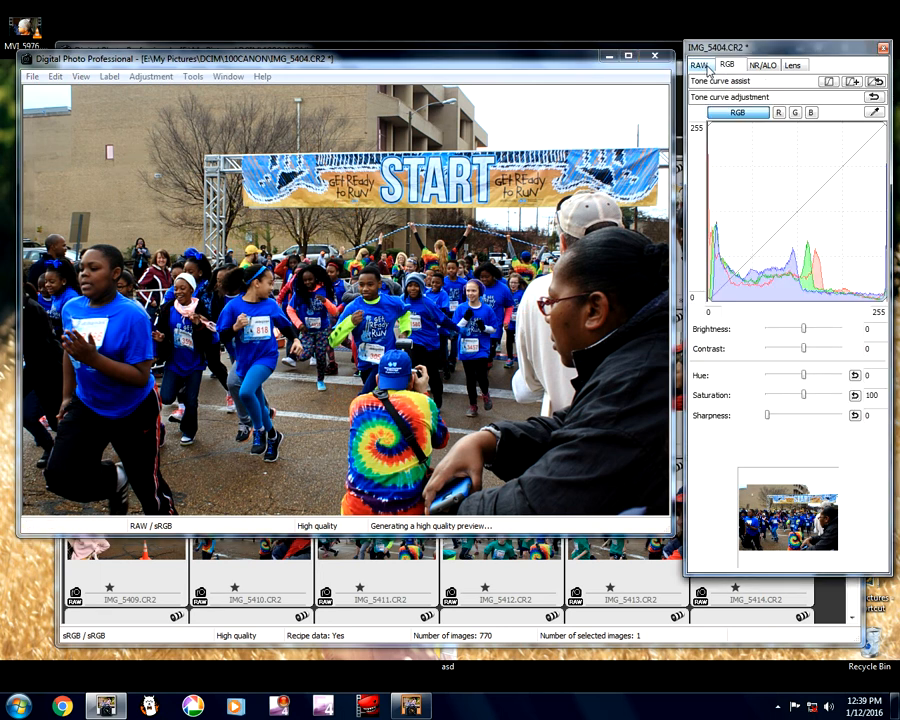
pyautogui.click(706, 67)
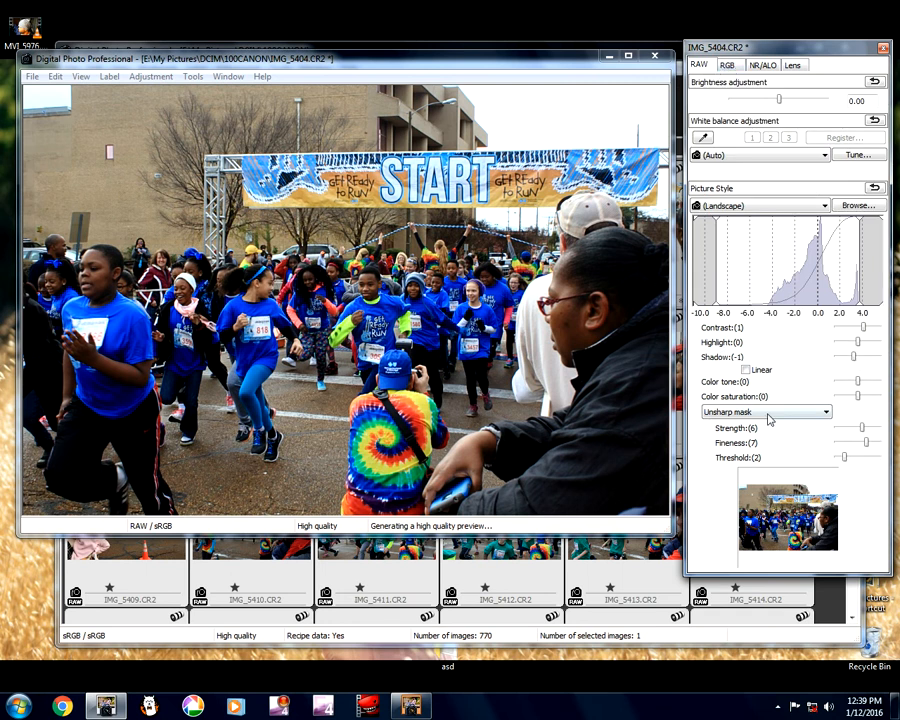
# - Compare the RGB tone curve adjustments of IMG_5404 with its RAW adjustments
pyautogui.click(727, 67)
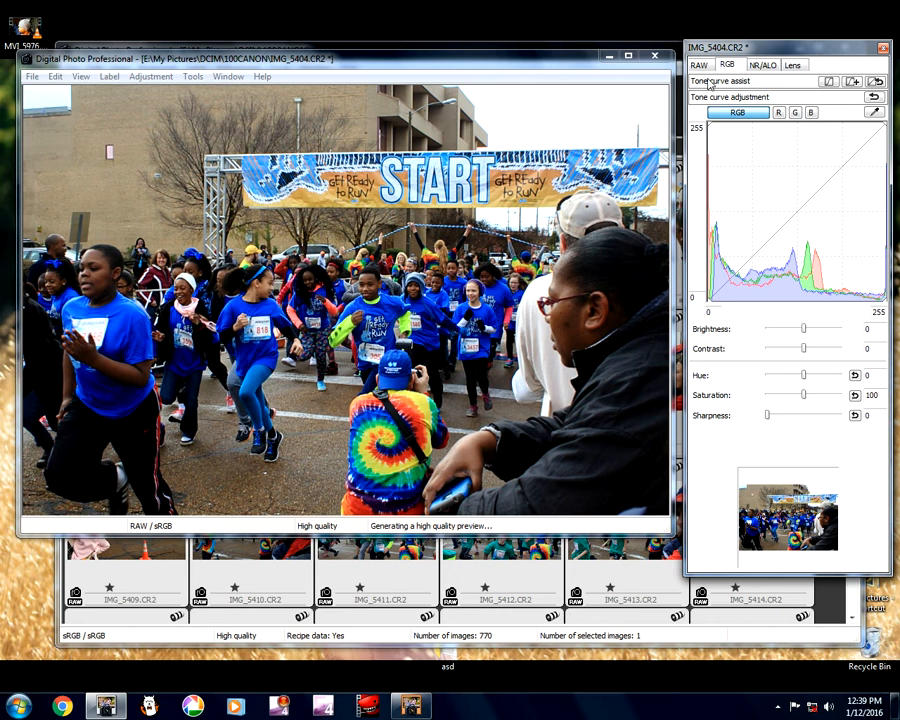
pyautogui.click(700, 67)
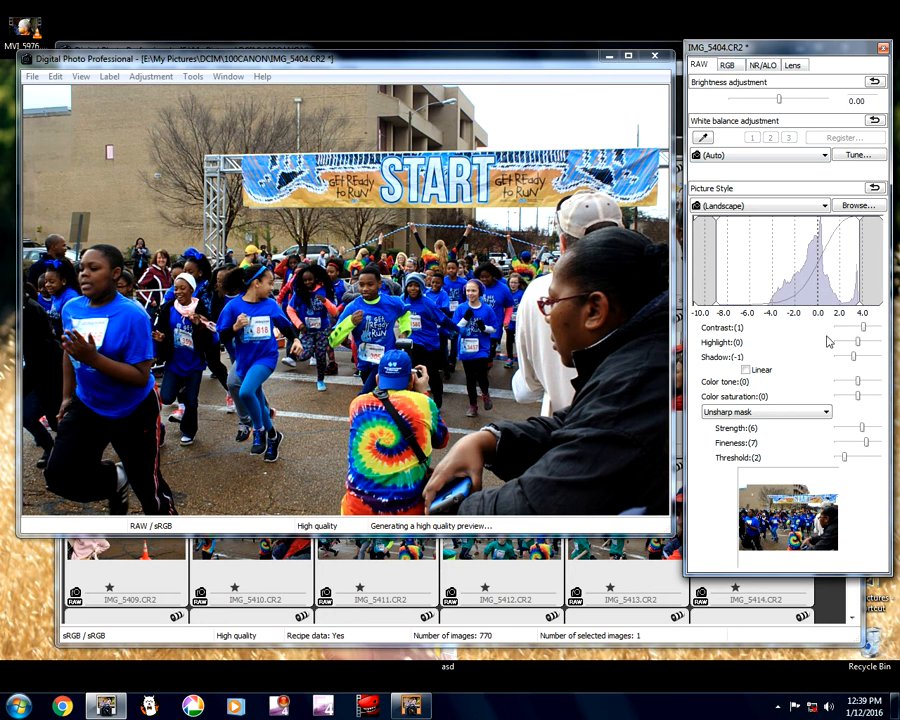
pyautogui.click(729, 65)
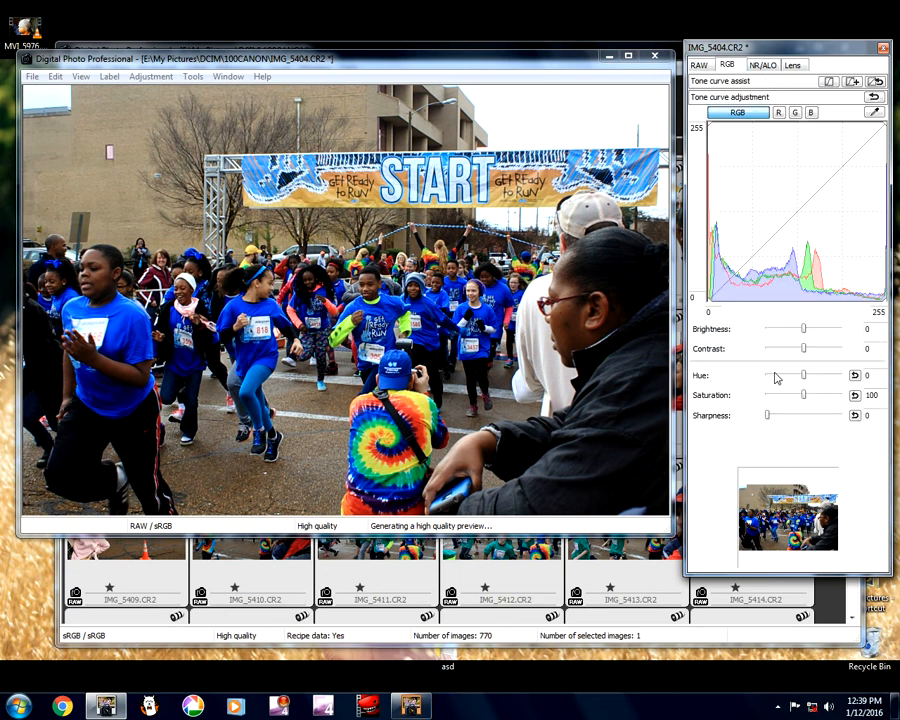
pyautogui.click(699, 65)
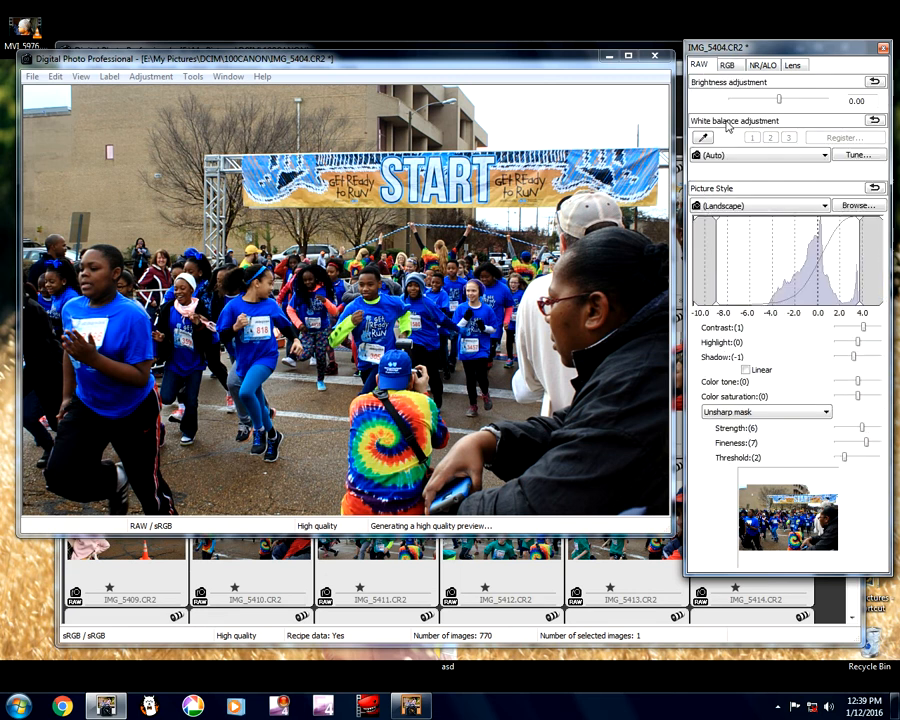
pyautogui.click(736, 67)
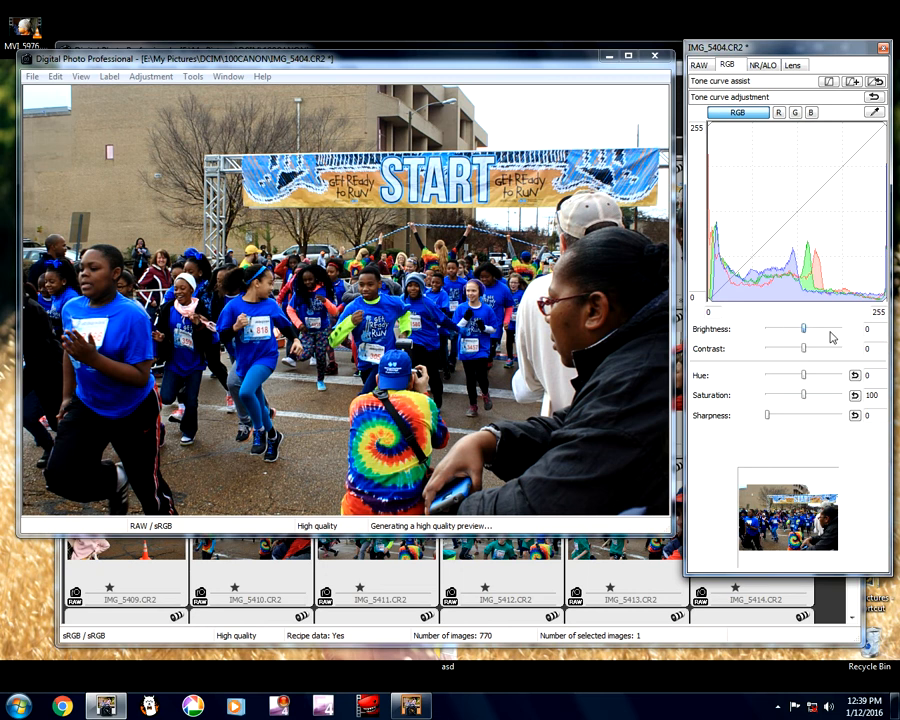
pyautogui.moveTo(803, 328)
pyautogui.mouseDown()
pyautogui.moveTo(845, 329)
pyautogui.moveTo(806, 334)
pyautogui.mouseUp()
# - Try a RAW brightness of 2.00 on IMG_5404 and set it back to 0.00
pyautogui.click(700, 66)
pyautogui.moveTo(779, 101); pyautogui.dragTo(868, 100)
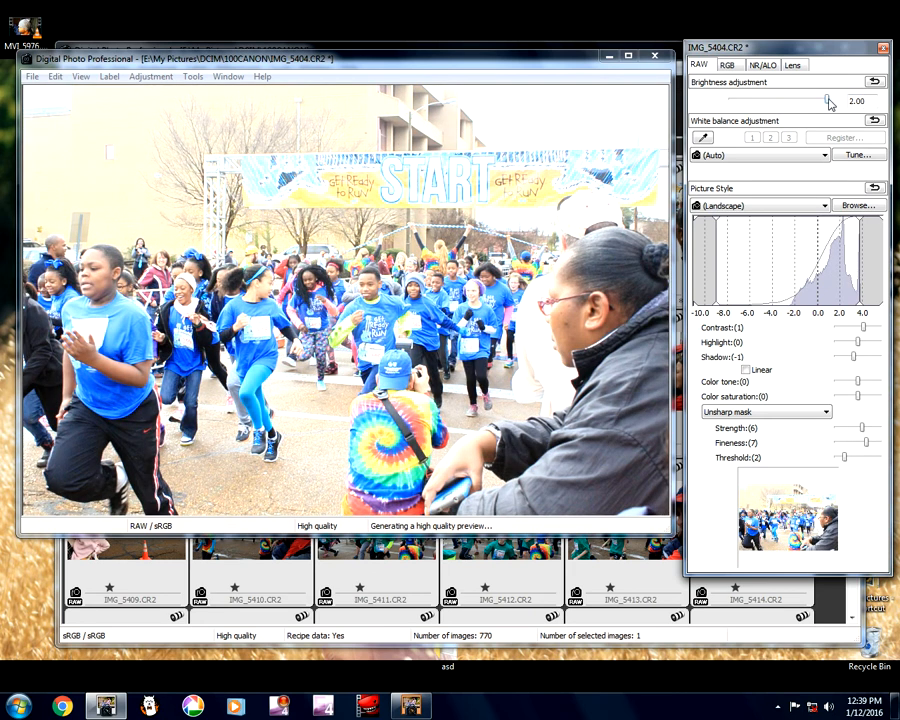
pyautogui.moveTo(829, 103); pyautogui.dragTo(779, 101)
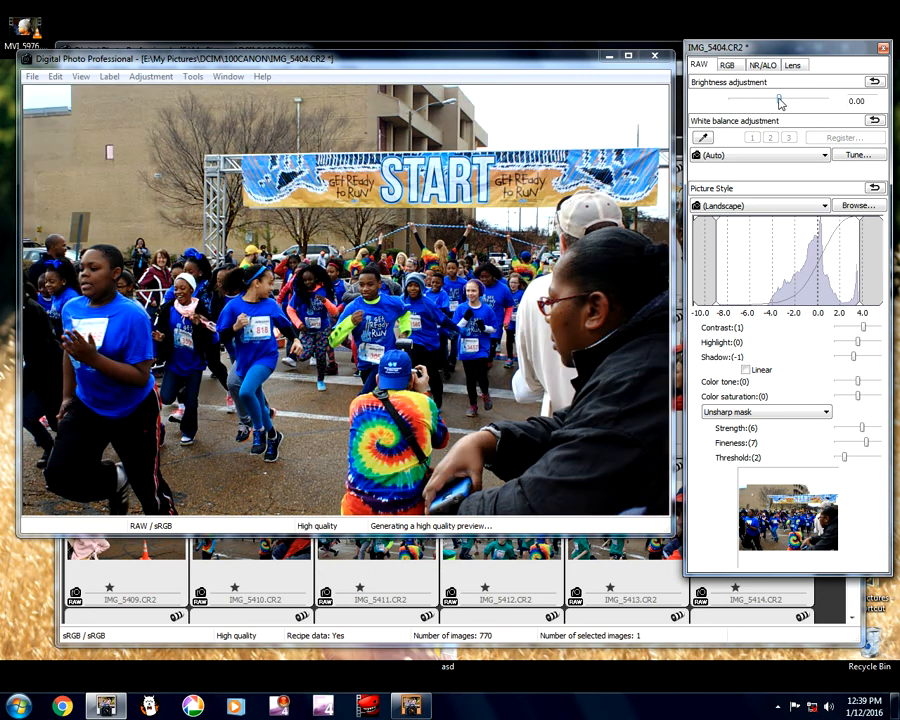
# - Close the edit window of IMG_5404 and return to the folder's thumbnails
pyautogui.click(261, 77)
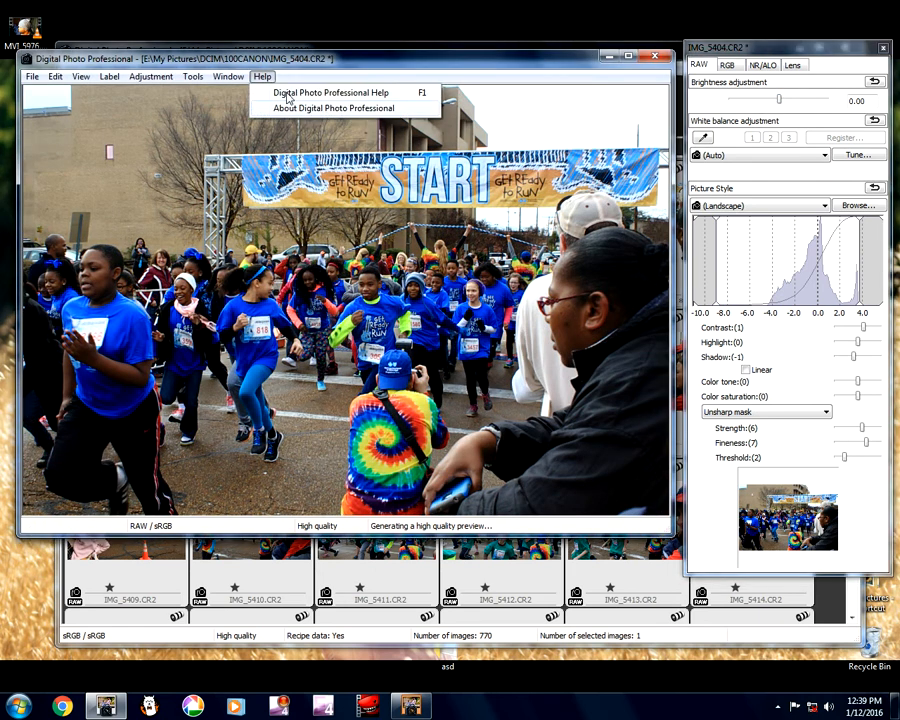
pyautogui.click(595, 80)
pyautogui.click(655, 55)
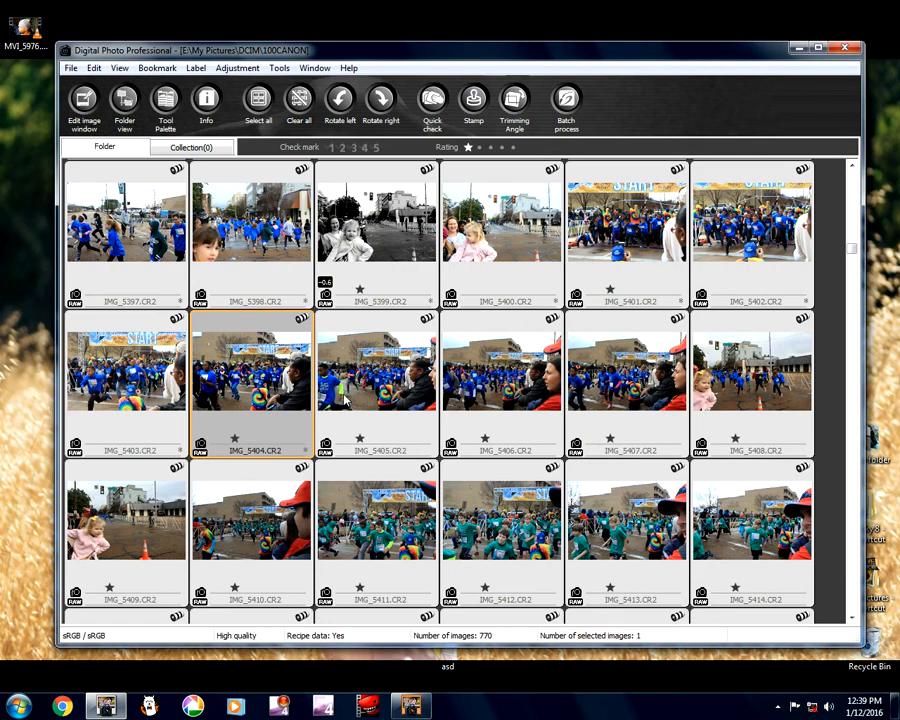
# - Inspect IMG_5405 in its own edit window, remove its star rating and close it
pyautogui.doubleClick(390, 373)
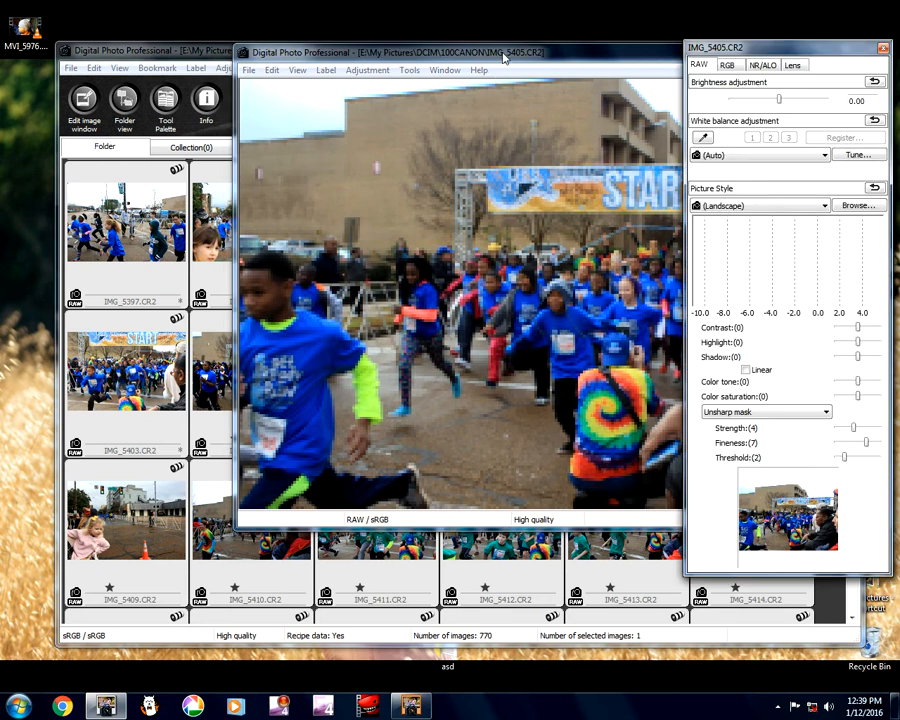
pyautogui.moveTo(505, 59); pyautogui.dragTo(318, 74)
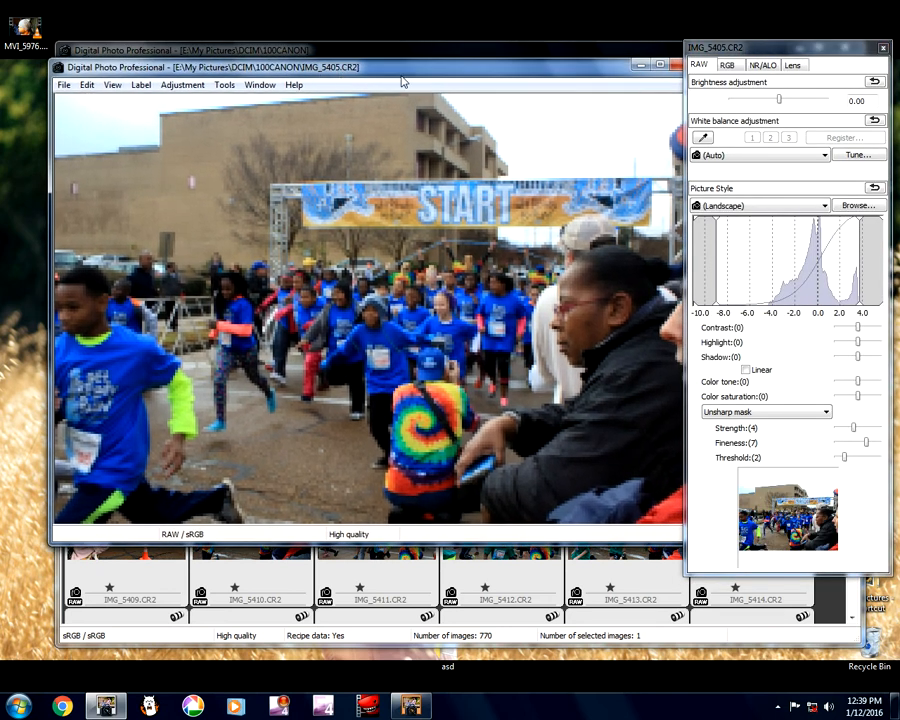
pyautogui.moveTo(436, 77); pyautogui.dragTo(402, 78)
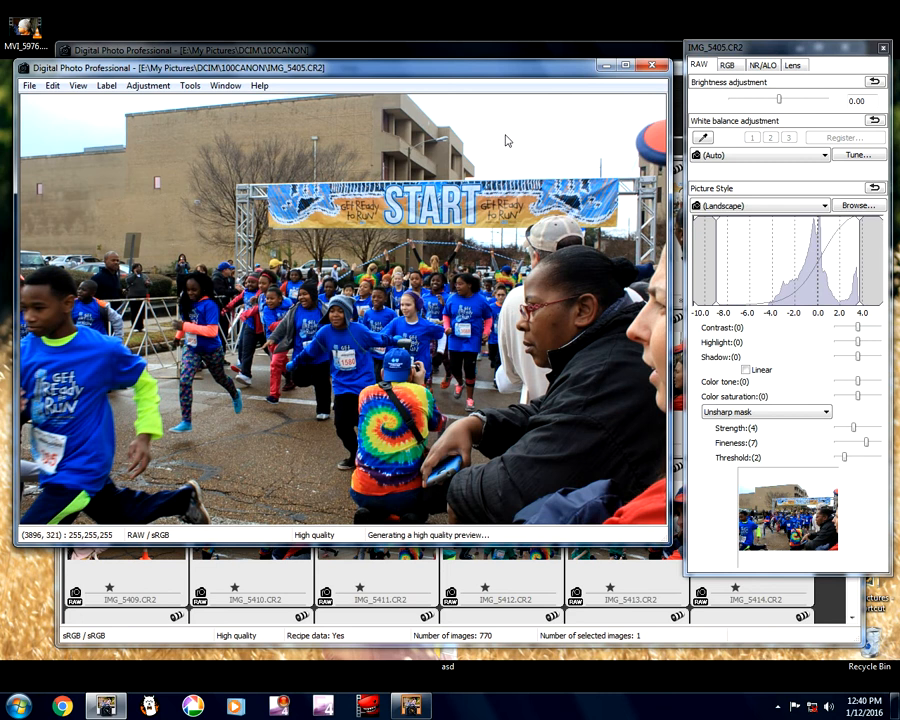
pyautogui.click(651, 66)
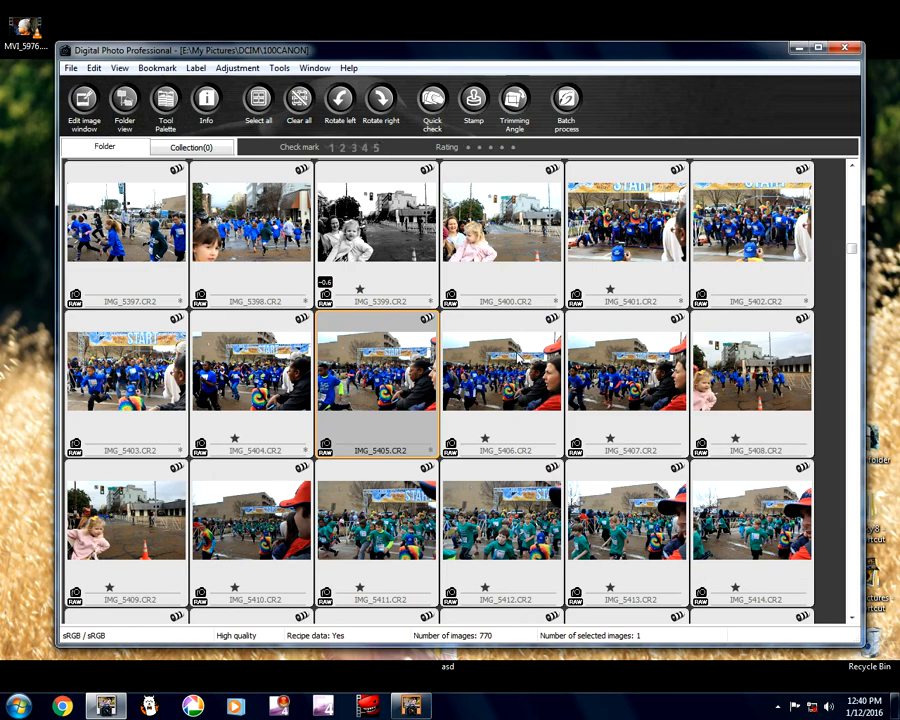
# - Browse the folder's thumbnails to see how many starred race photos still need reviewing after IMG_5405
pyautogui.click(519, 356)
pyautogui.scroll(-1, 522, 358)
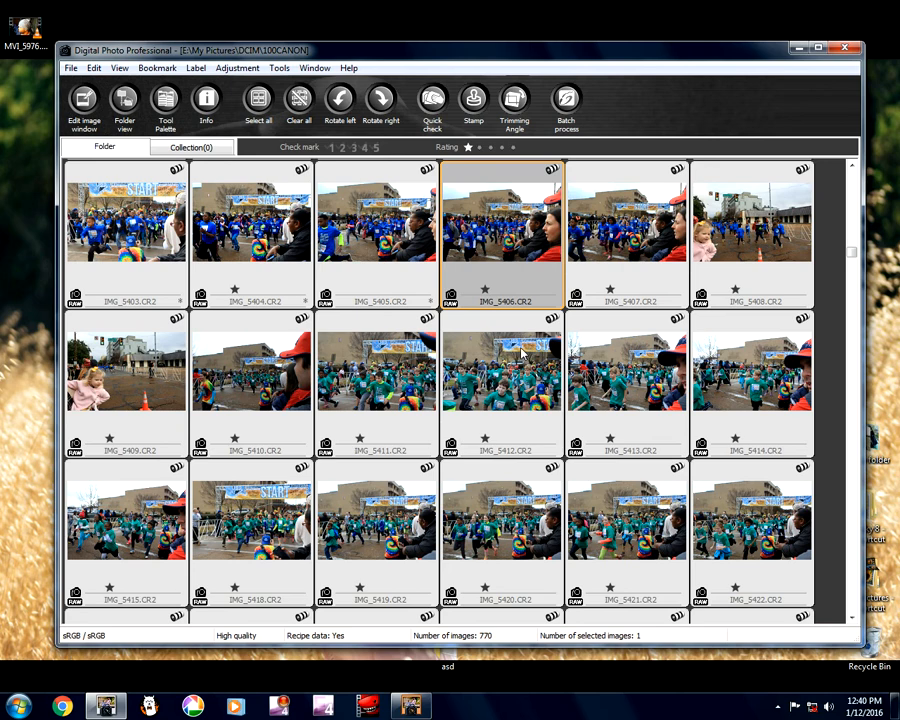
pyautogui.scroll(-10, 521, 352)
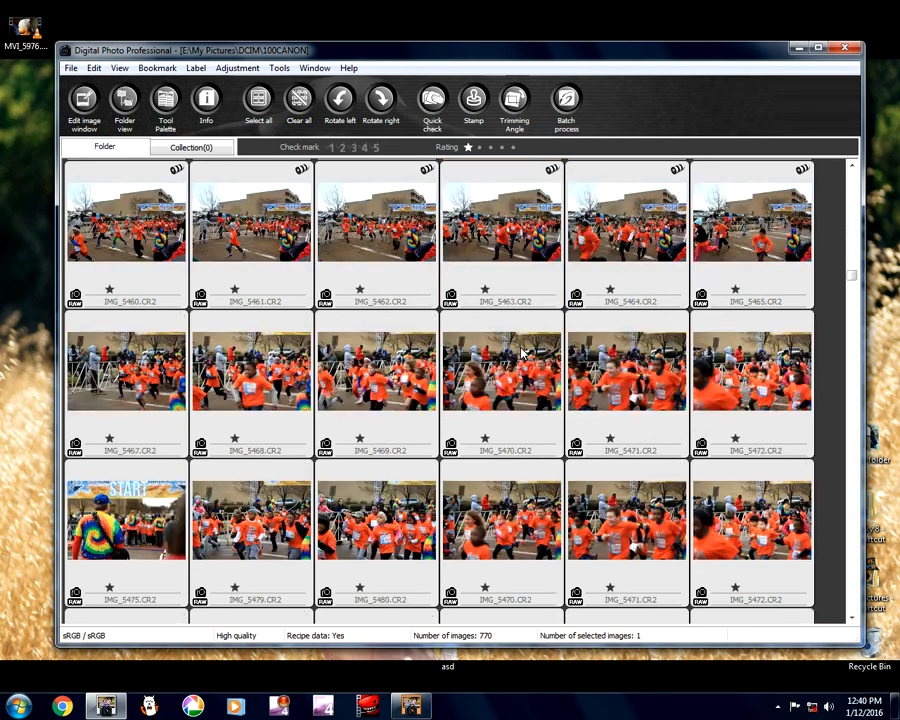
pyautogui.scroll(-10, 521, 352)
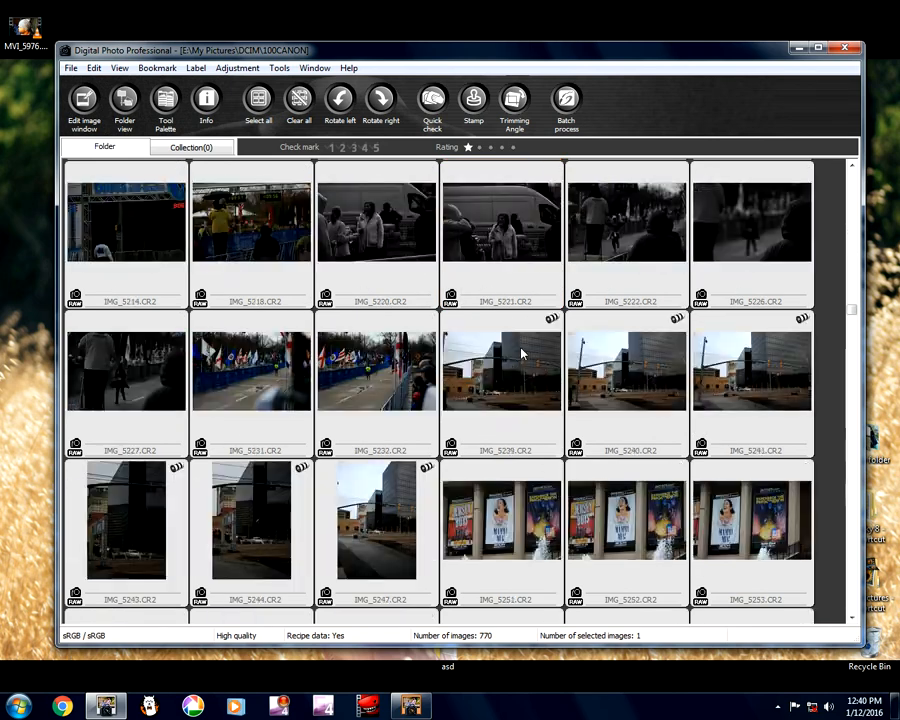
pyautogui.scroll(3, 521, 352)
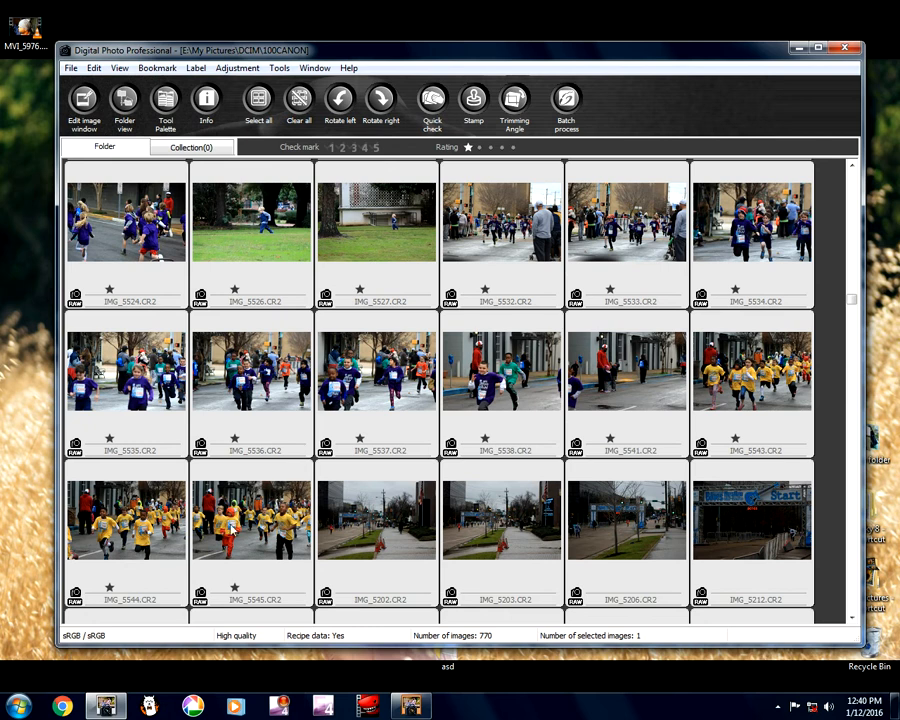
pyautogui.scroll(10, 198, 345)
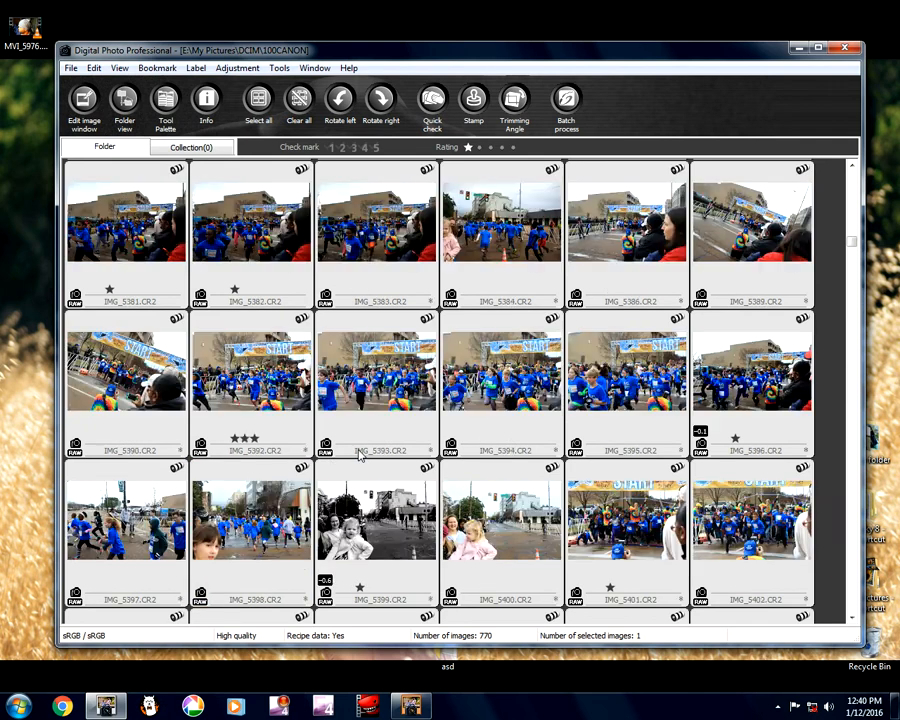
pyautogui.scroll(6, 360, 455)
pyautogui.scroll(-7, 360, 455)
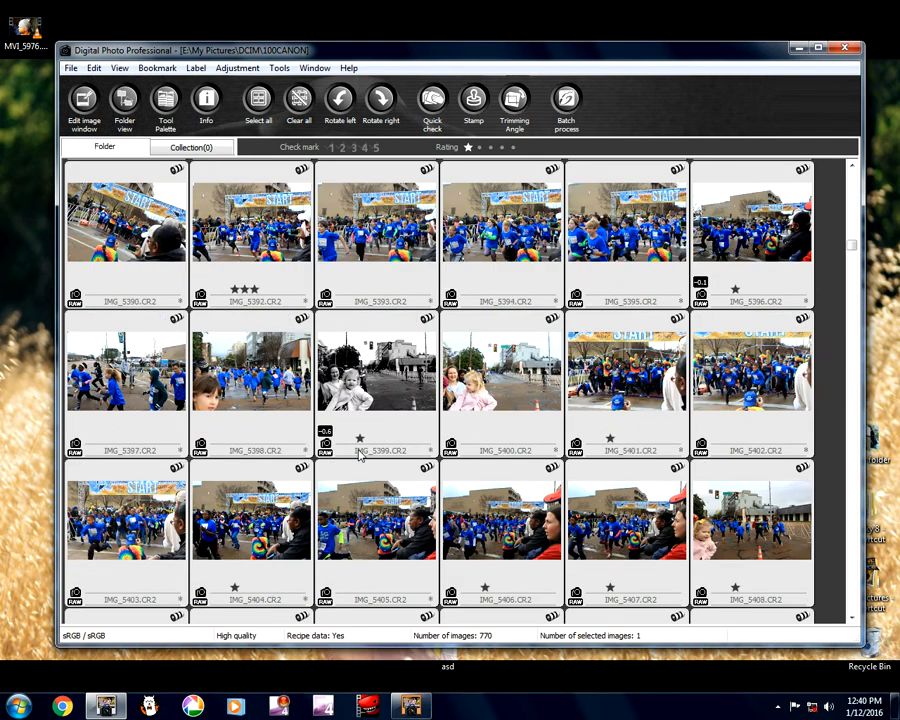
pyautogui.scroll(-1, 470, 432)
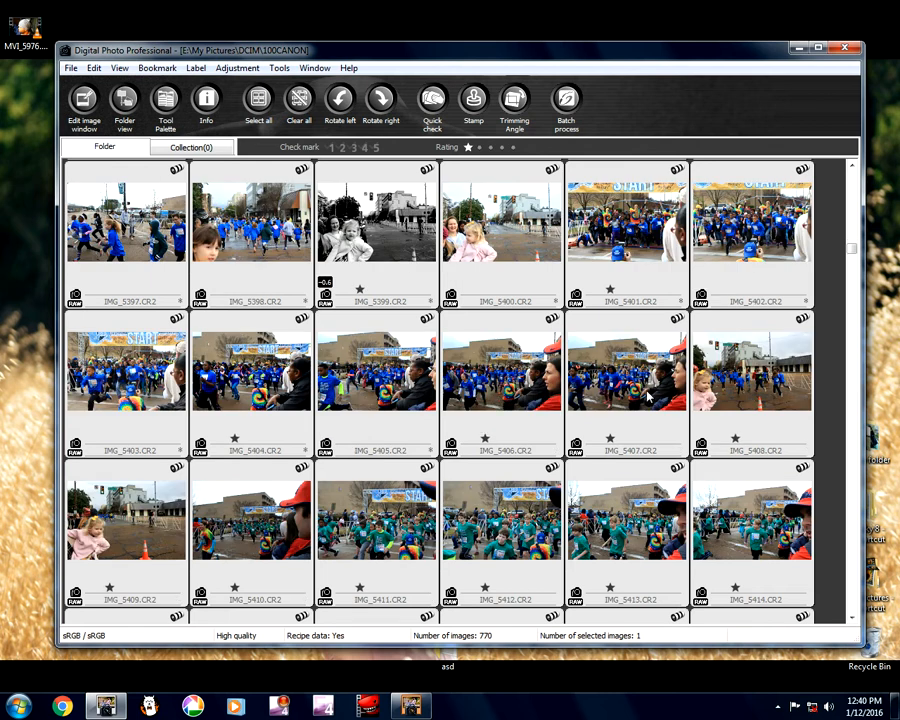
# - Select the whole range of starred photos from IMG_5406 to IMG_5545
pyautogui.click(523, 386)
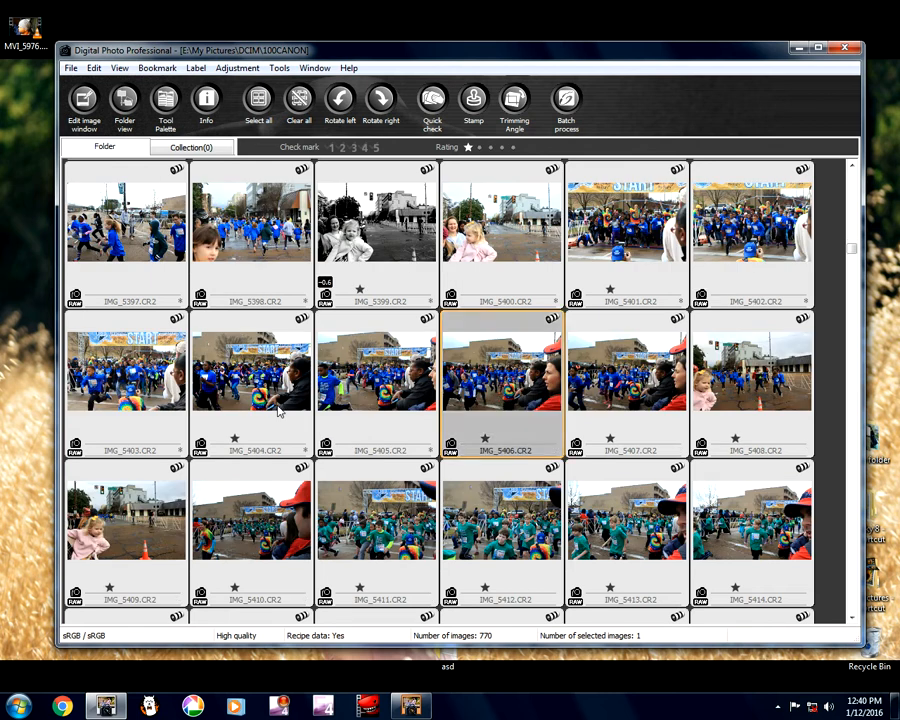
pyautogui.scroll(-15, 452, 476)
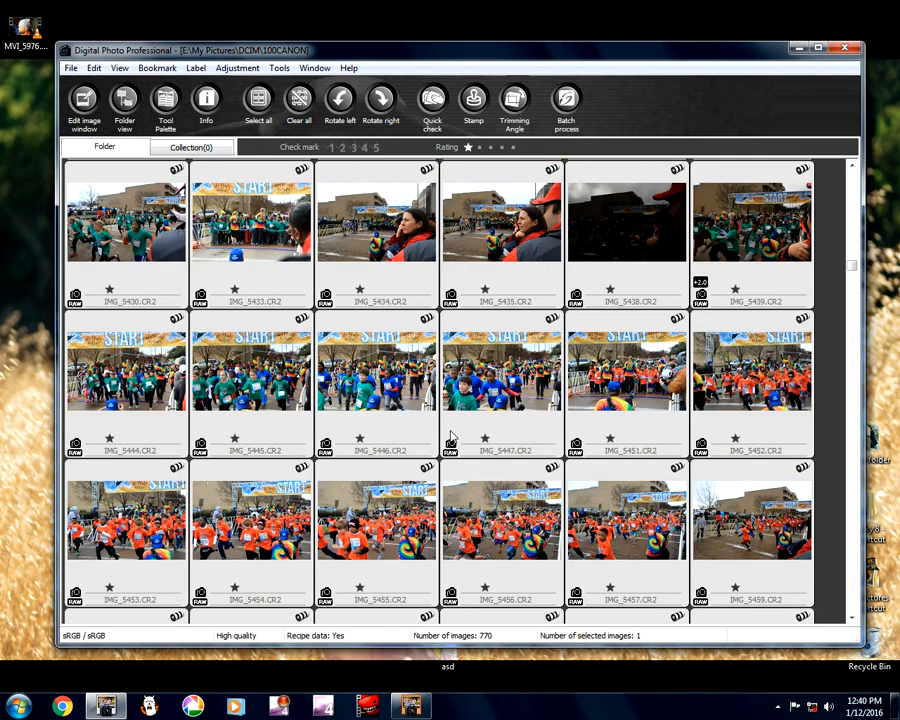
pyautogui.scroll(-1, 452, 476)
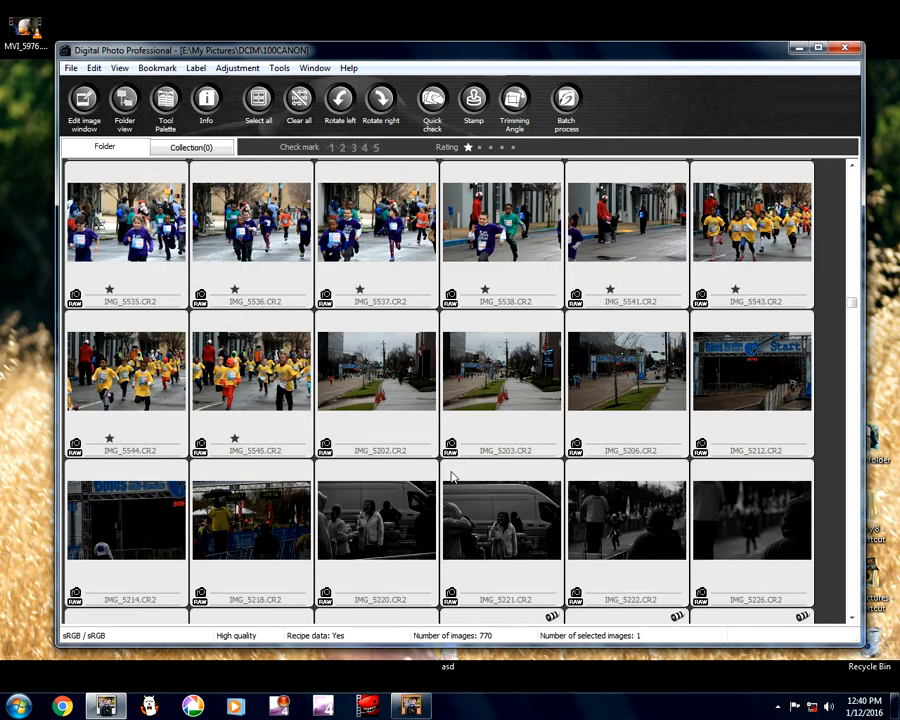
pyautogui.keyDown('shift'); pyautogui.click(264, 412); pyautogui.keyUp('shift')
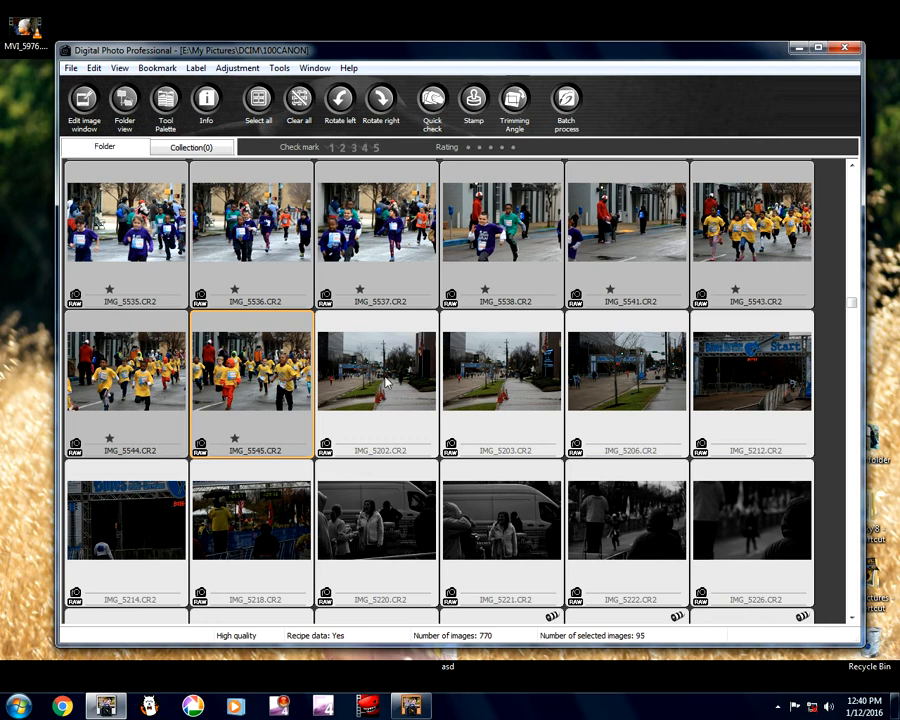
# - Look through the selected thumbnails between IMG_5423 and IMG_5545 to examine the remaining race photos
pyautogui.scroll(12, 418, 383)
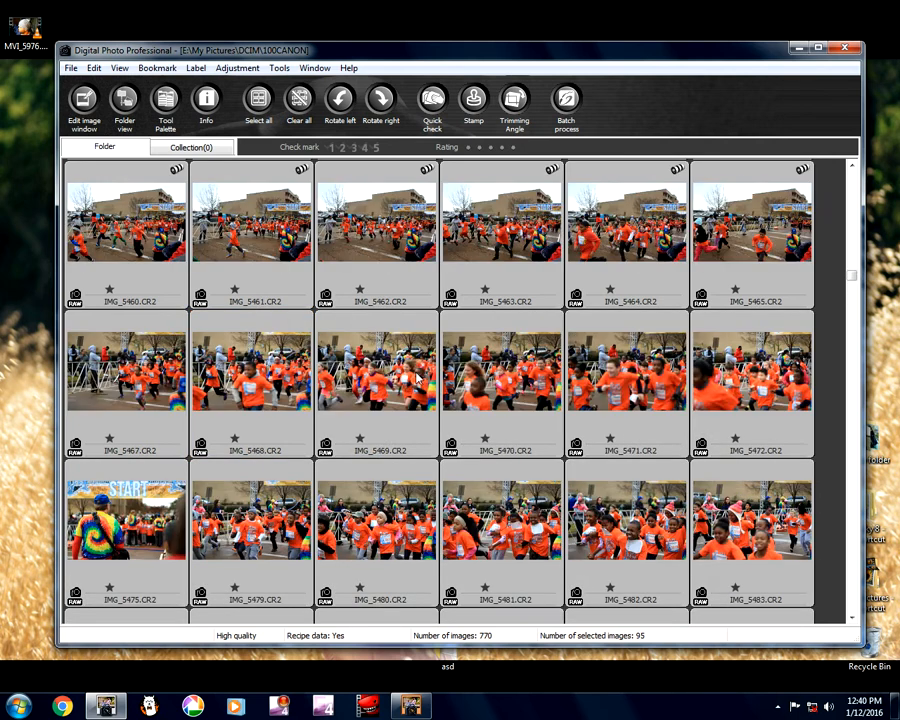
pyautogui.scroll(-4, 404, 368)
pyautogui.scroll(3, 404, 368)
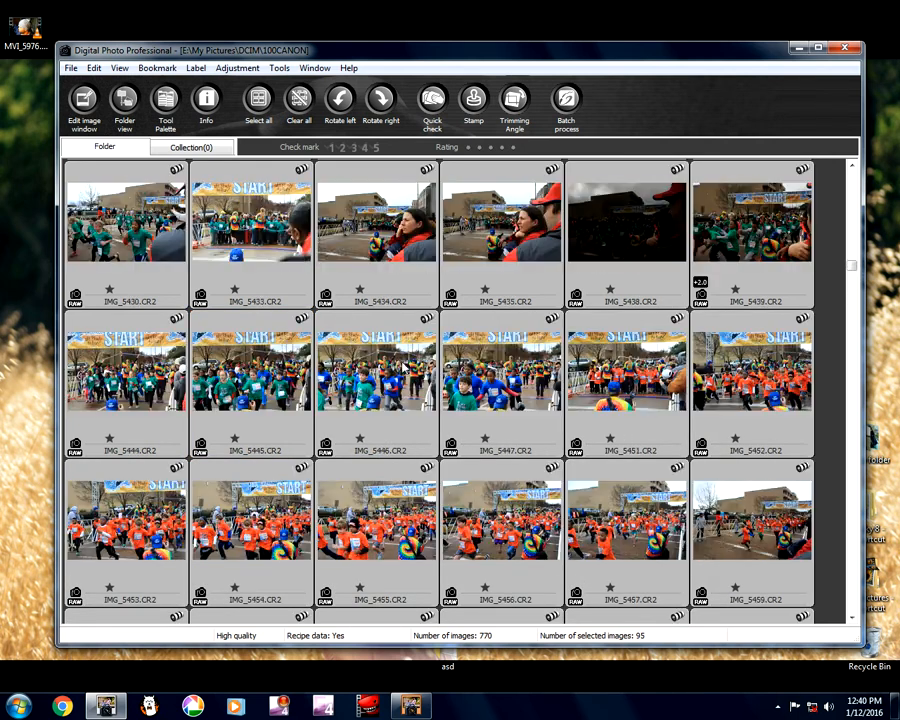
pyautogui.scroll(1, 420, 355)
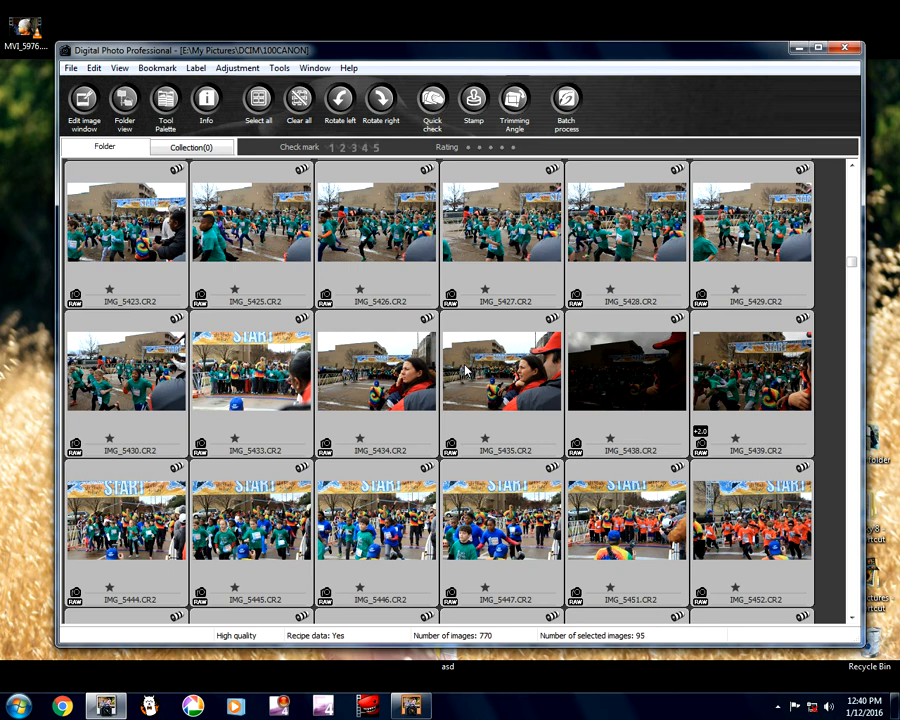
pyautogui.scroll(-10, 465, 370)
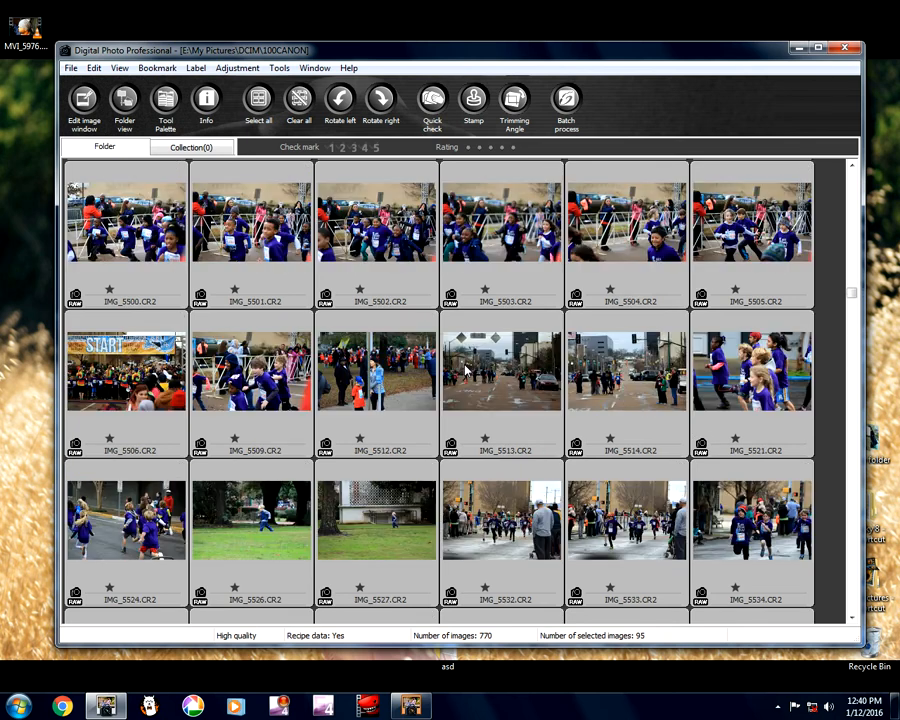
pyautogui.scroll(-1, 465, 370)
pyautogui.scroll(-4, 466, 369)
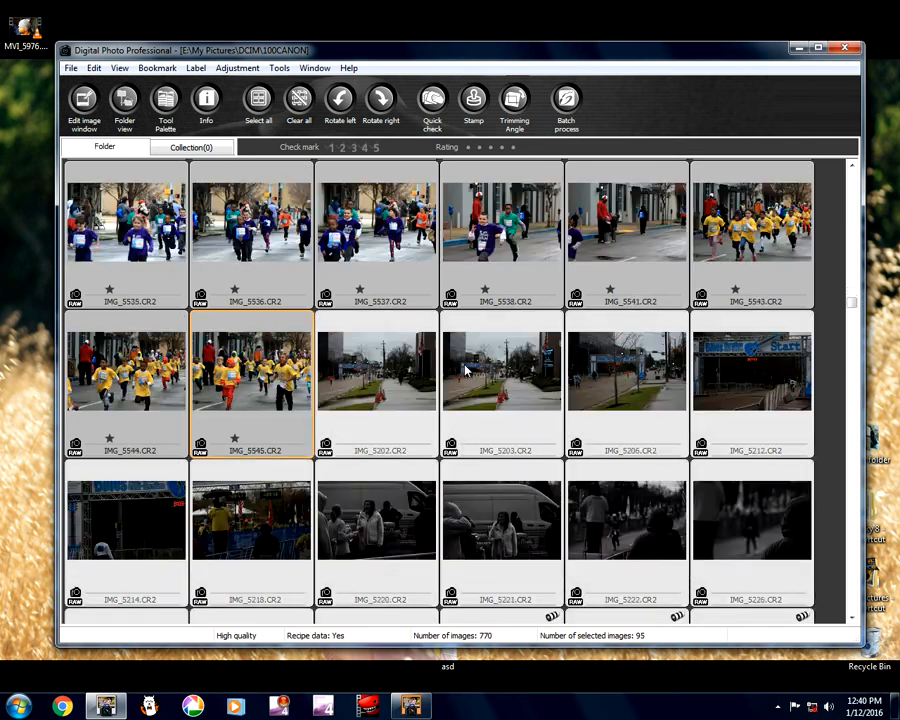
pyautogui.scroll(2, 465, 370)
pyautogui.scroll(2, 314, 376)
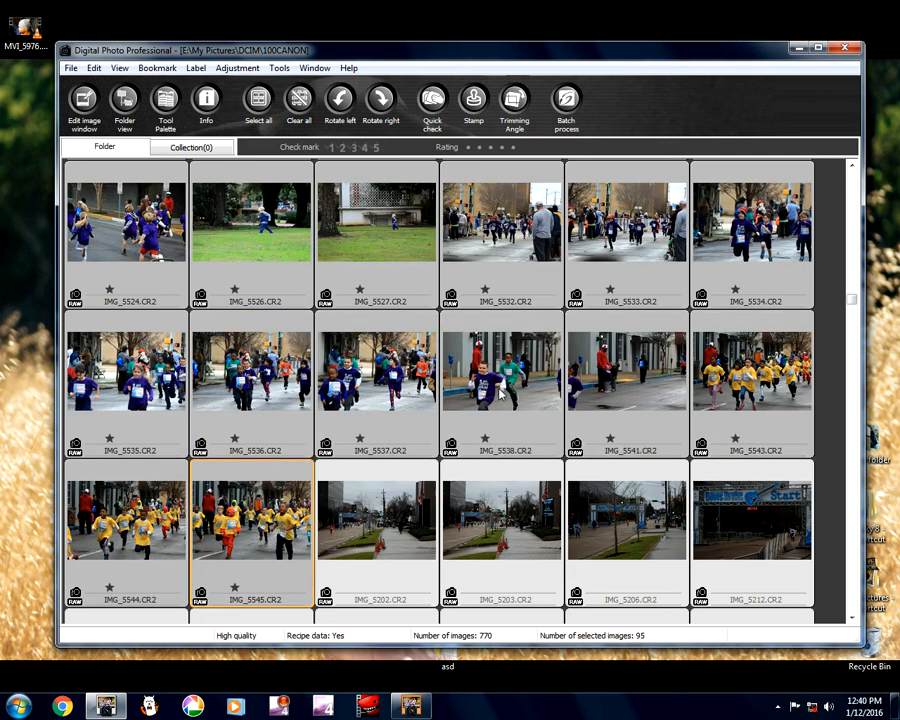
pyautogui.scroll(8, 498, 393)
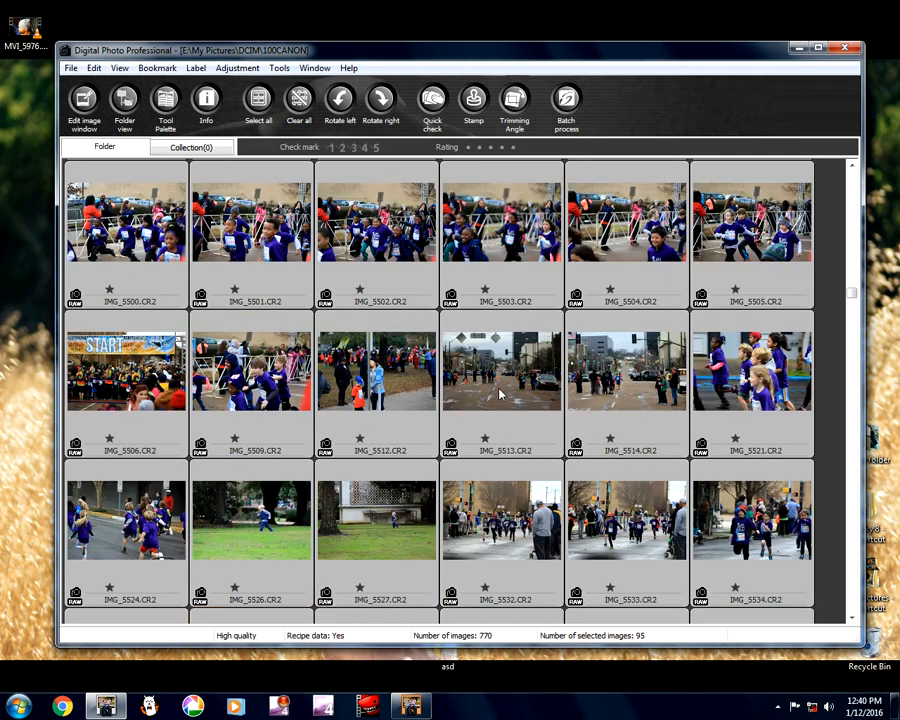
pyautogui.scroll(-2, 478, 391)
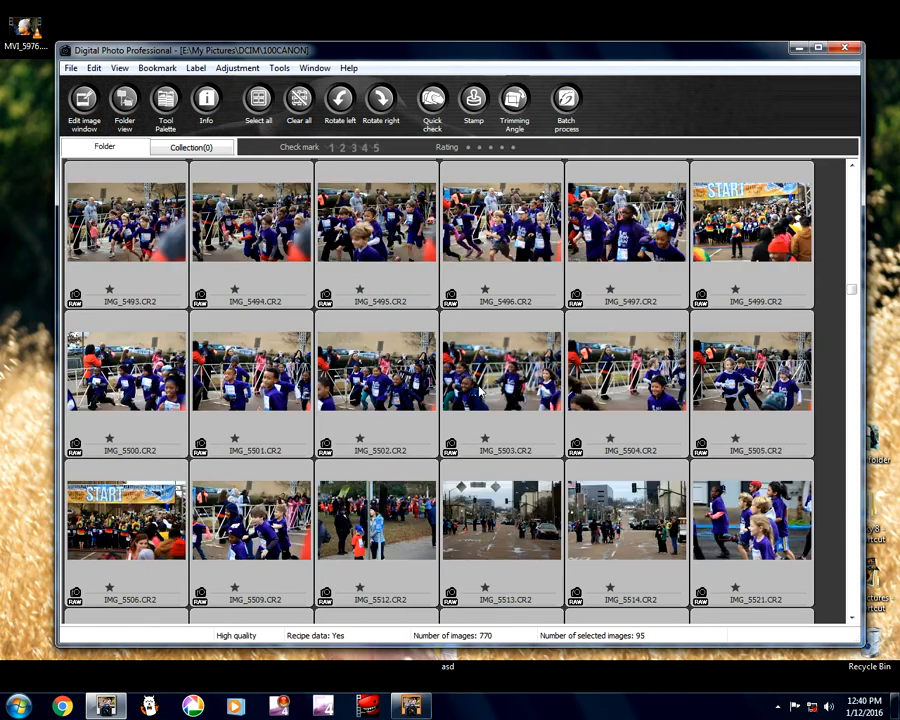
pyautogui.scroll(2, 480, 391)
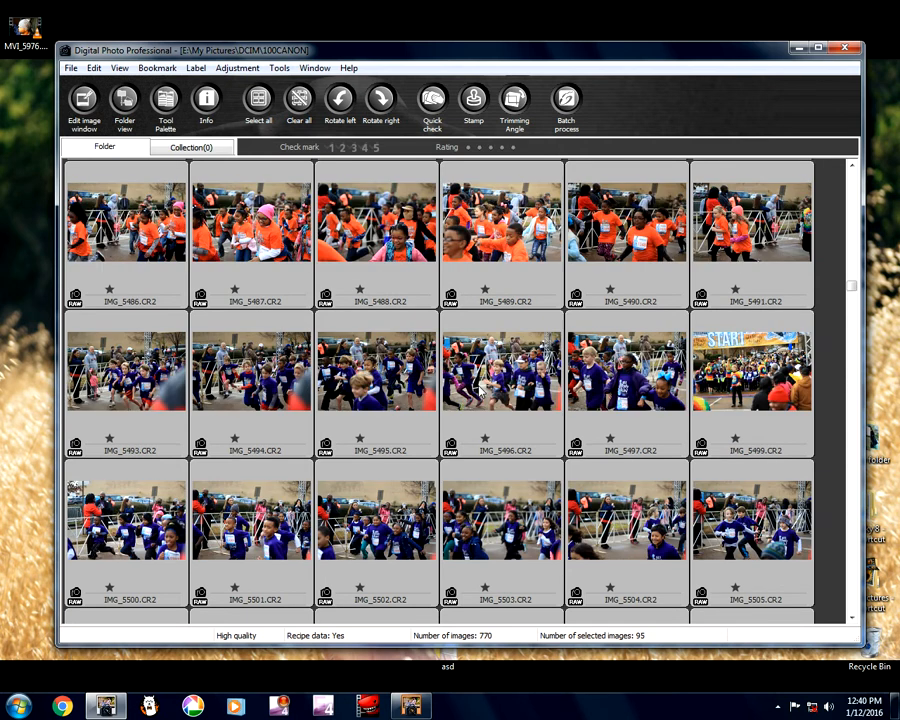
pyautogui.scroll(6, 480, 391)
pyautogui.scroll(2, 480, 391)
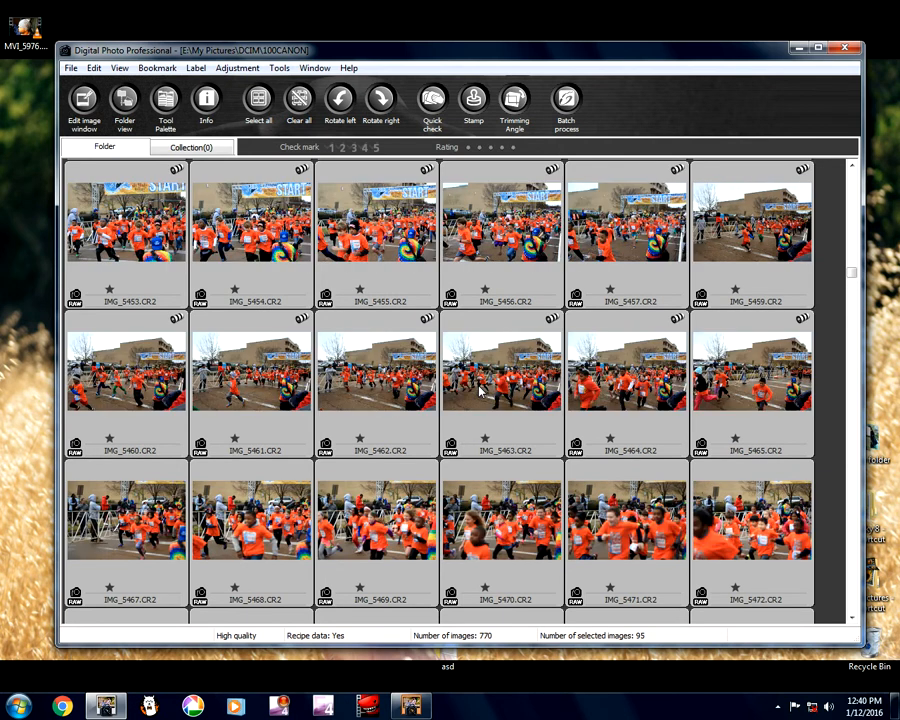
pyautogui.scroll(6, 480, 391)
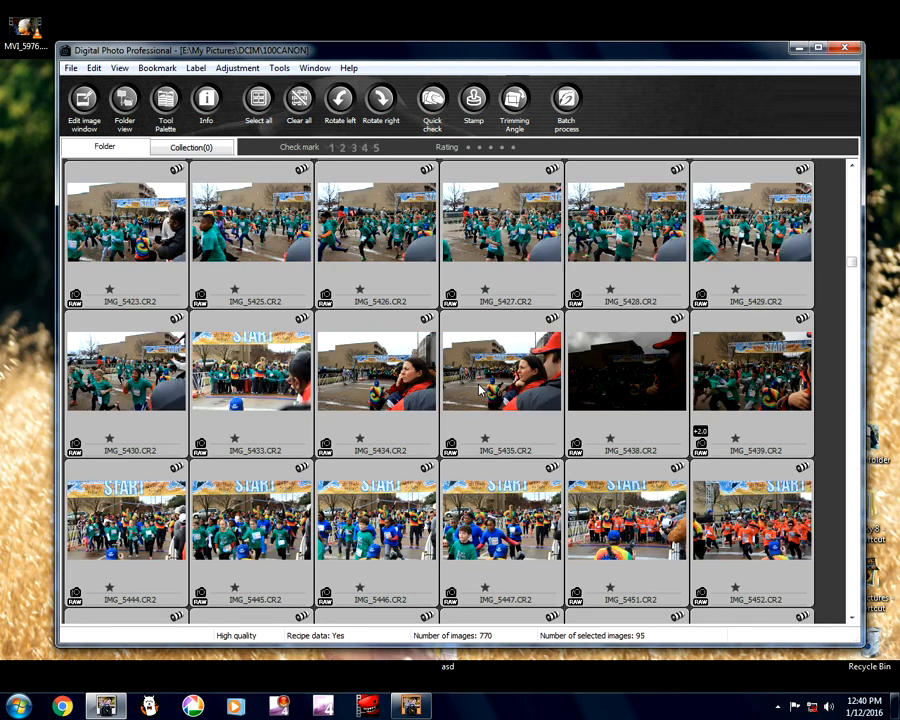
# - Return to IMG_5406, select it alone in place of the multi-photo selection, and tag it with check mark 2
pyautogui.scroll(4, 480, 385)
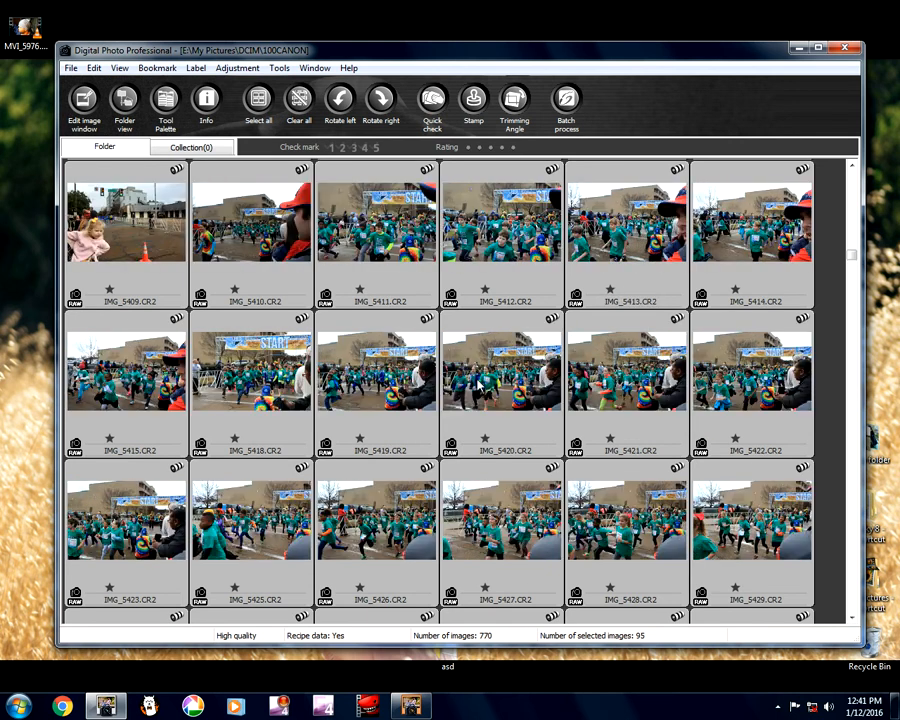
pyautogui.scroll(2, 480, 385)
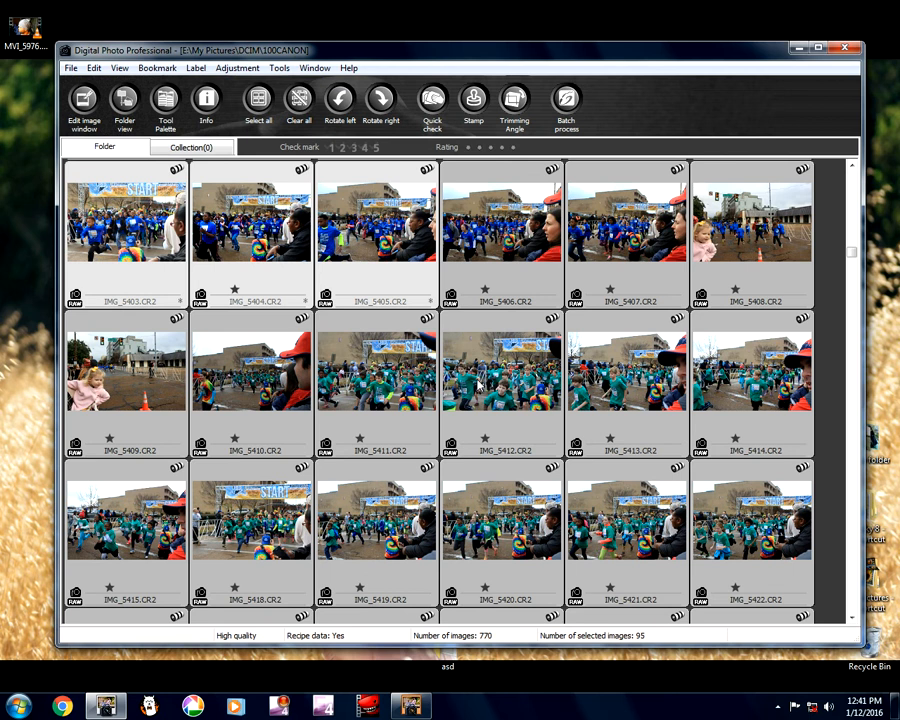
pyautogui.scroll(2, 479, 384)
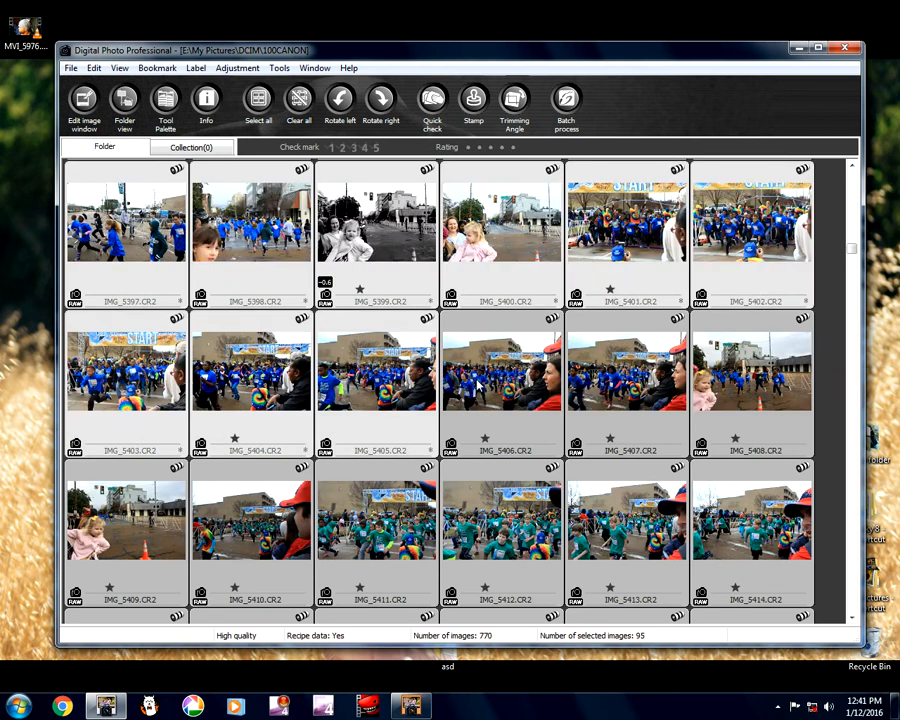
pyautogui.click(387, 403)
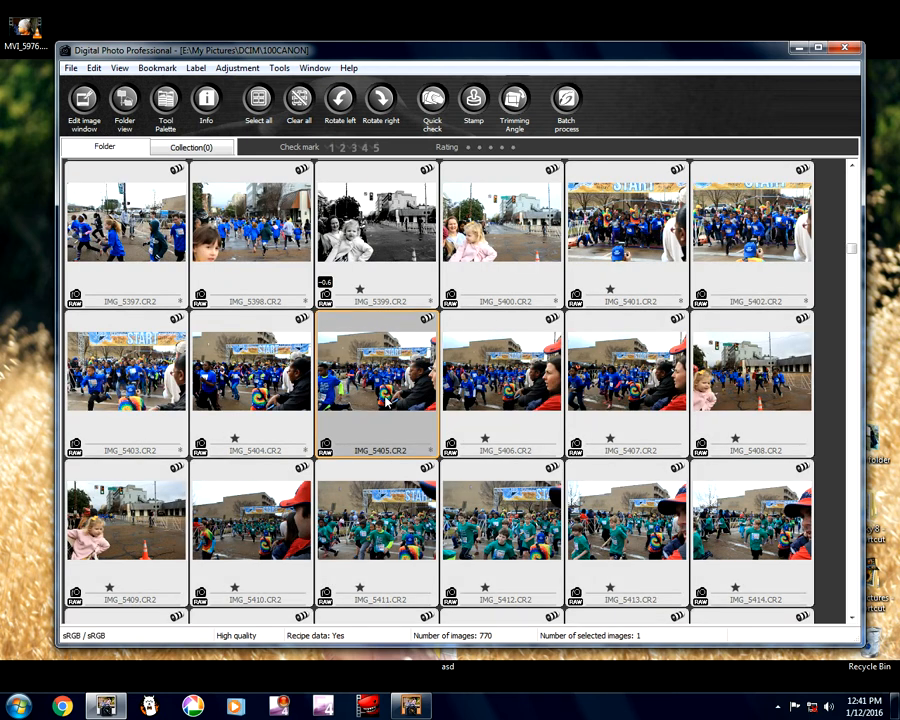
pyautogui.scroll(-2, 387, 400)
pyautogui.click(489, 279)
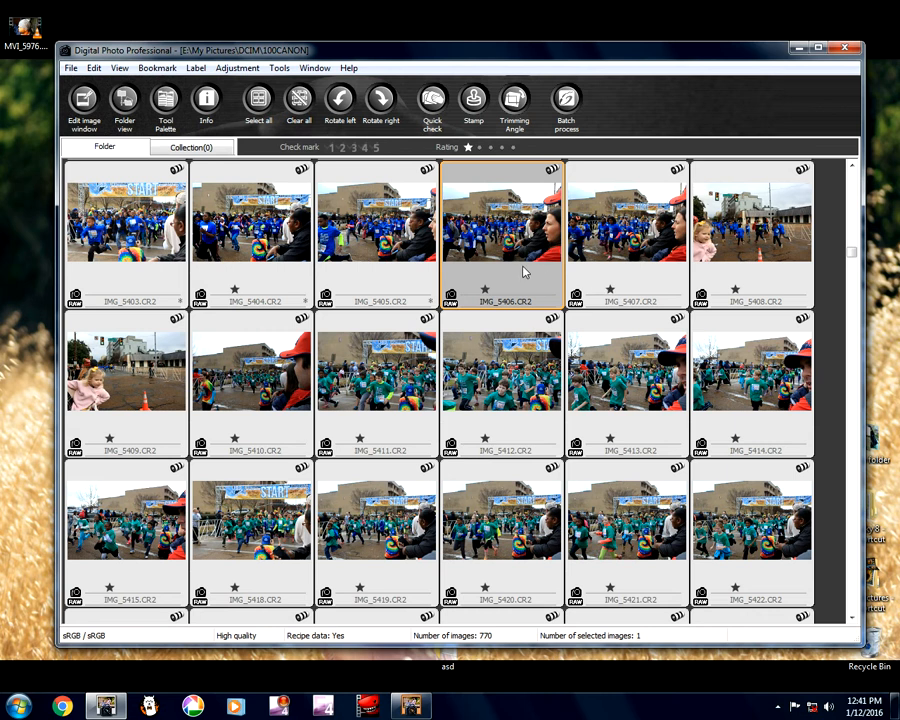
pyautogui.click(403, 245)
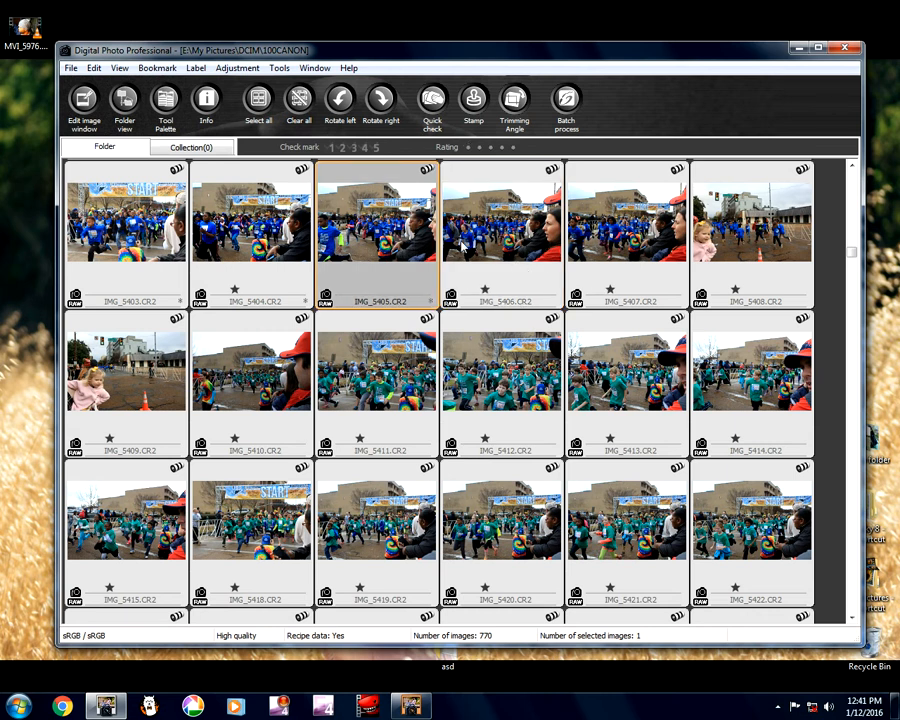
pyautogui.click(467, 147)
pyautogui.press('Right')
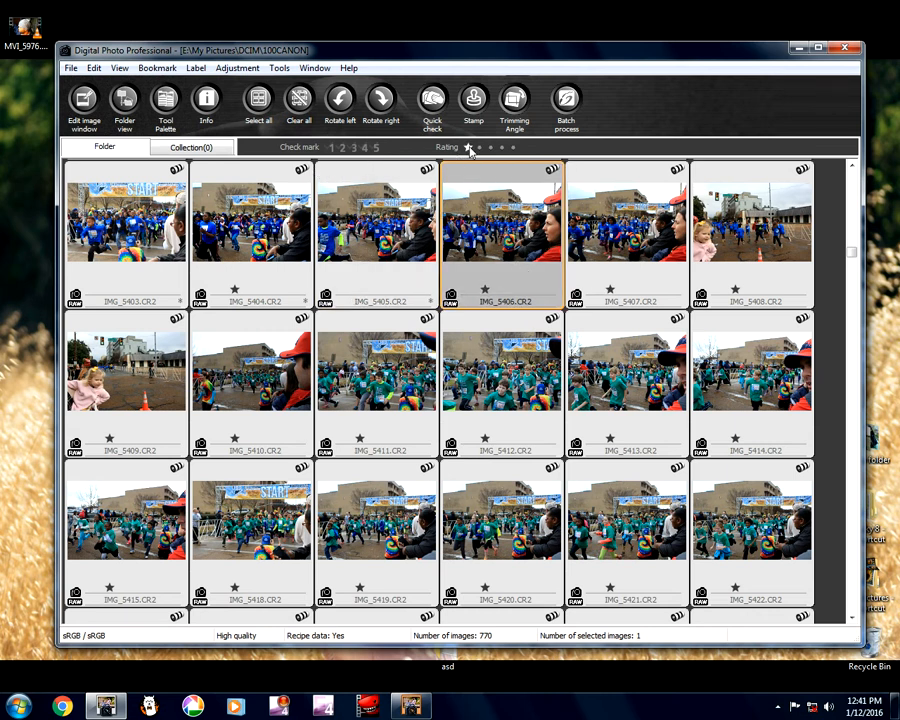
pyautogui.click(340, 148)
# - Check the batch export progress for IMG_5373 and minimize its progress dialog
pyautogui.scroll(1, 419, 239)
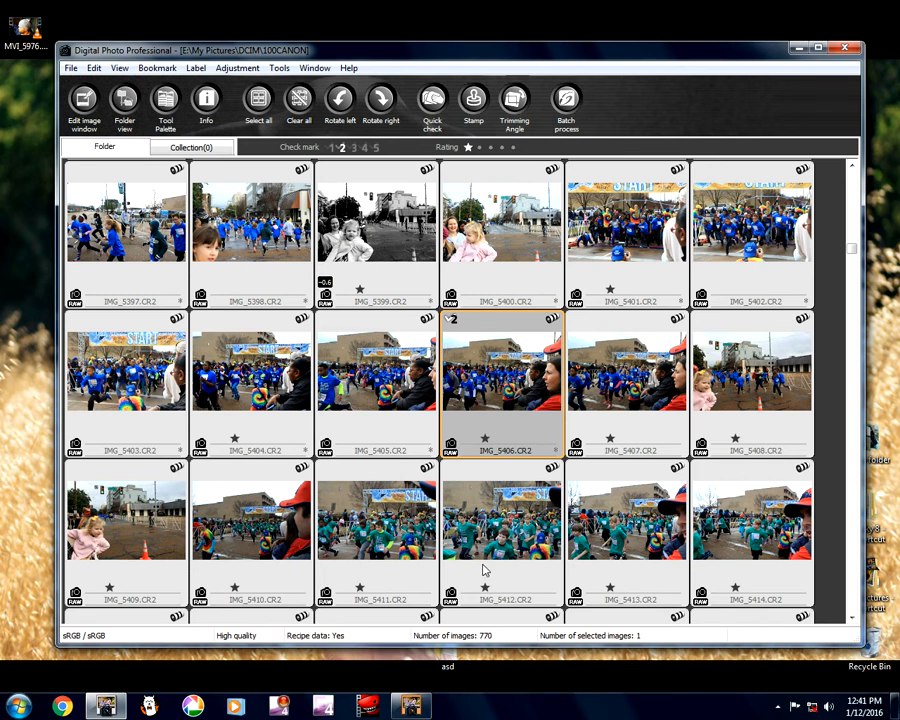
pyautogui.moveTo(455, 678); pyautogui.dragTo(450, 670)
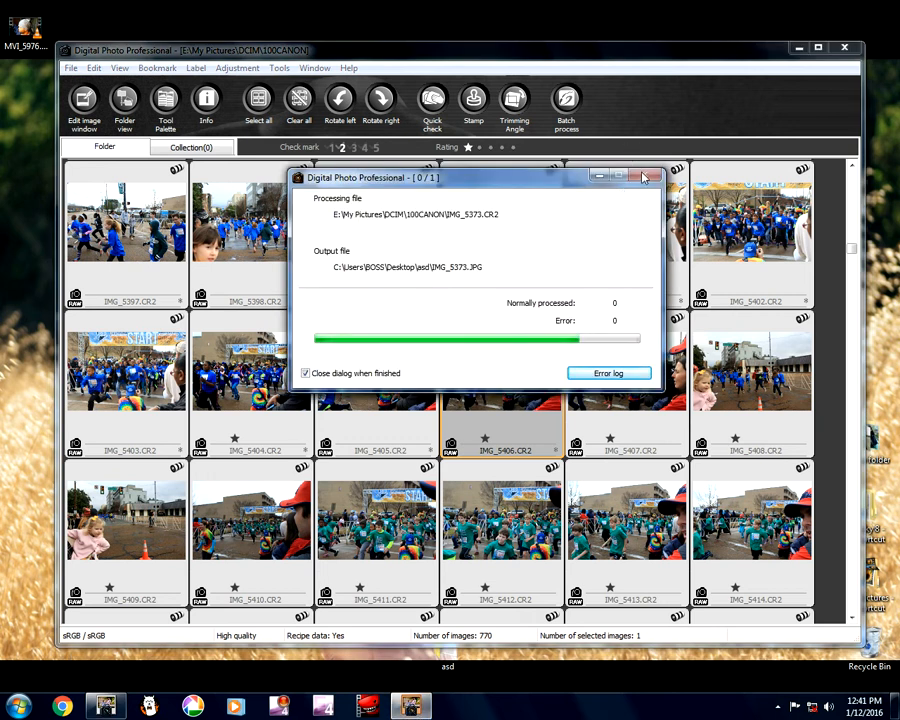
pyautogui.click(599, 177)
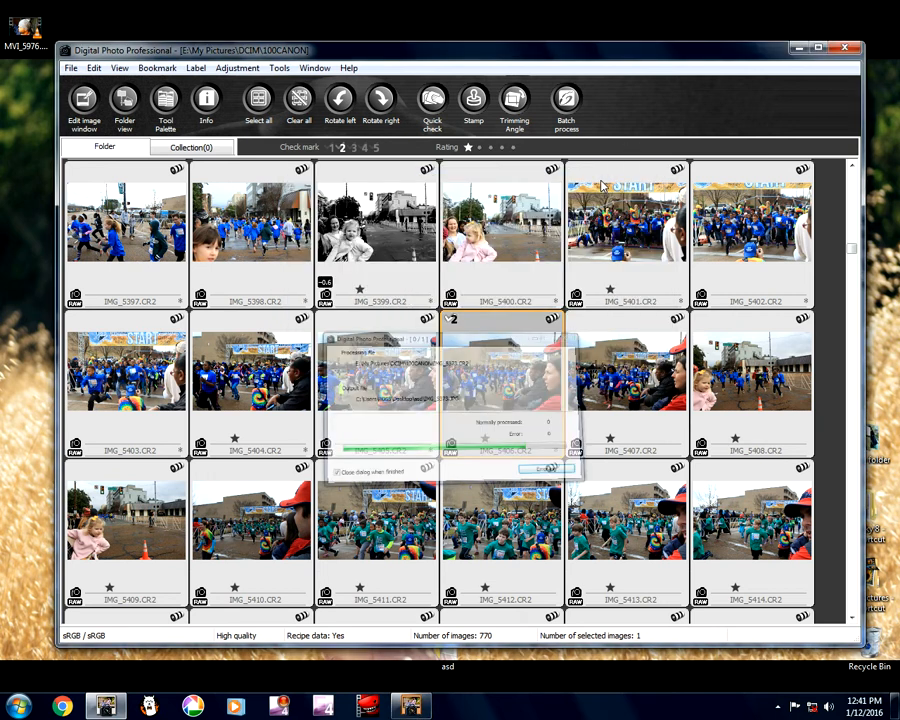
# - Inspect IMG_5488 in its own edit window, read its shooting information and close it
pyautogui.scroll(-3, 526, 410)
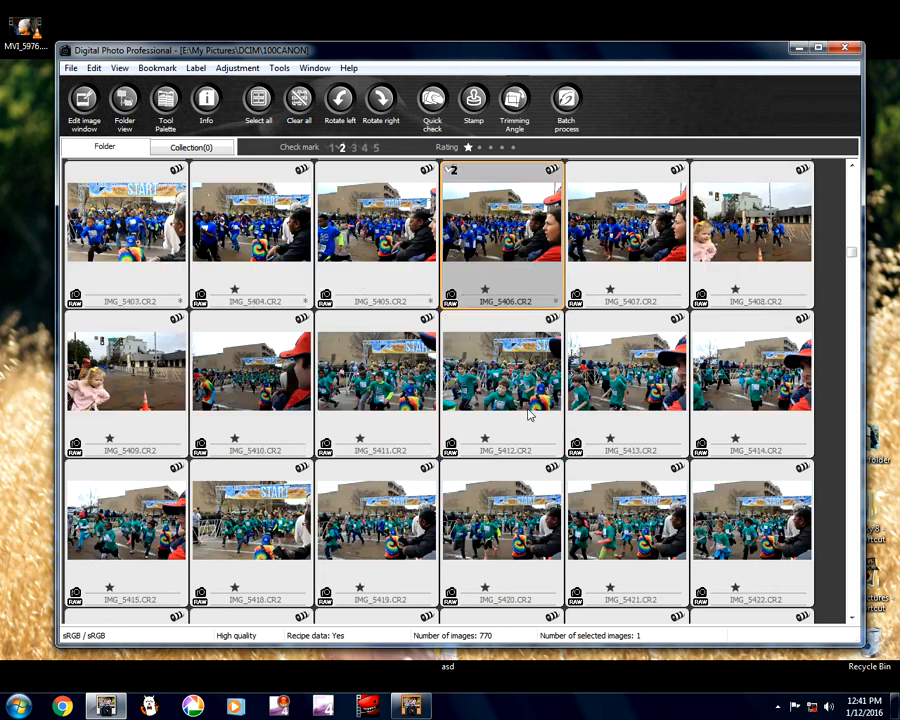
pyautogui.scroll(-1, 417, 420)
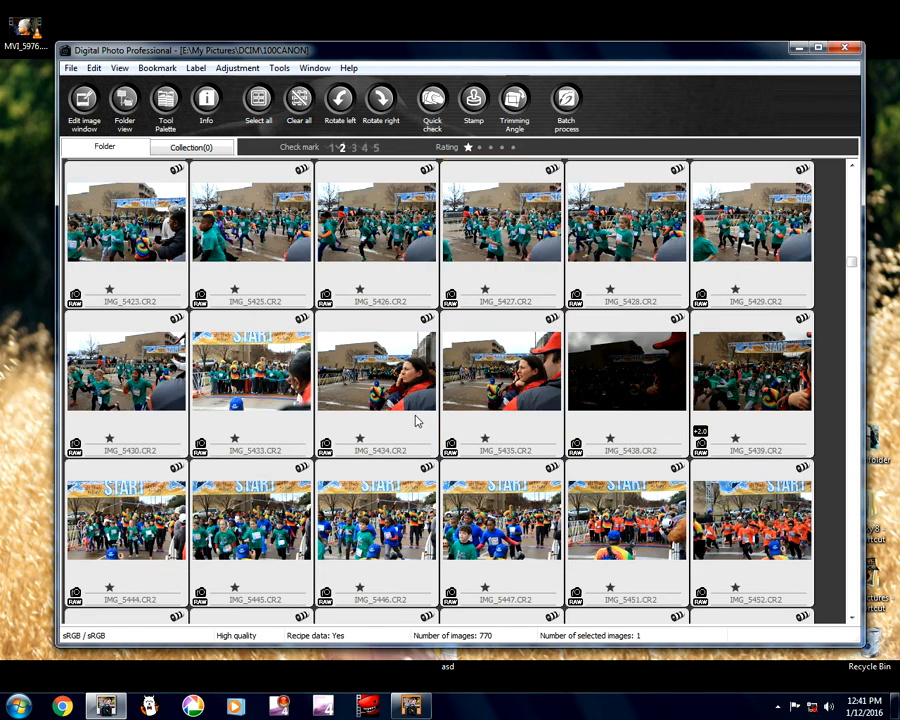
pyautogui.scroll(-1, 545, 388)
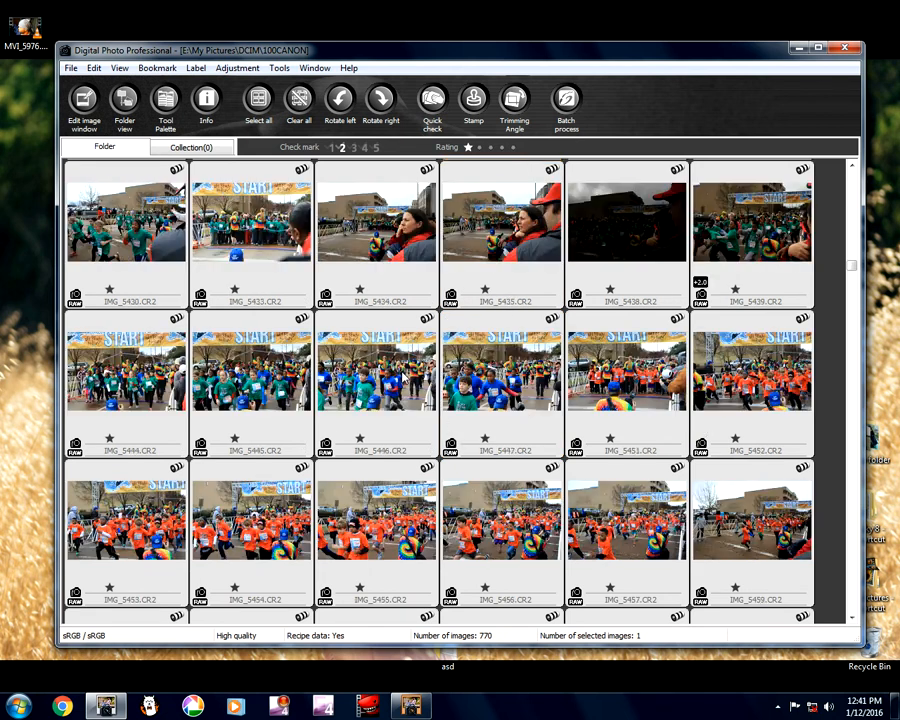
pyautogui.scroll(-1, 640, 400)
pyautogui.scroll(-4, 418, 385)
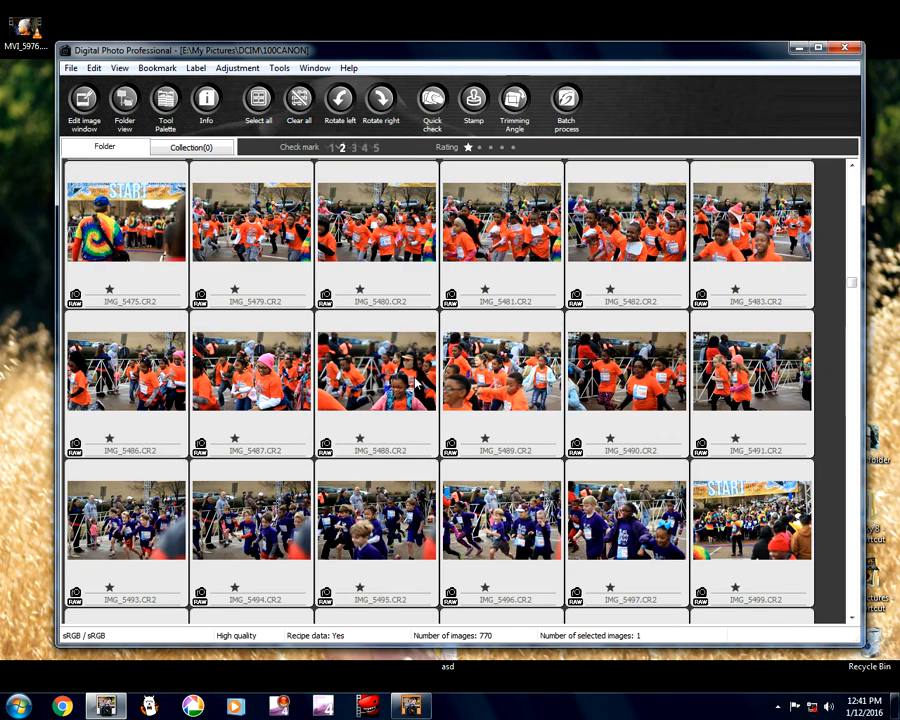
pyautogui.doubleClick(437, 384)
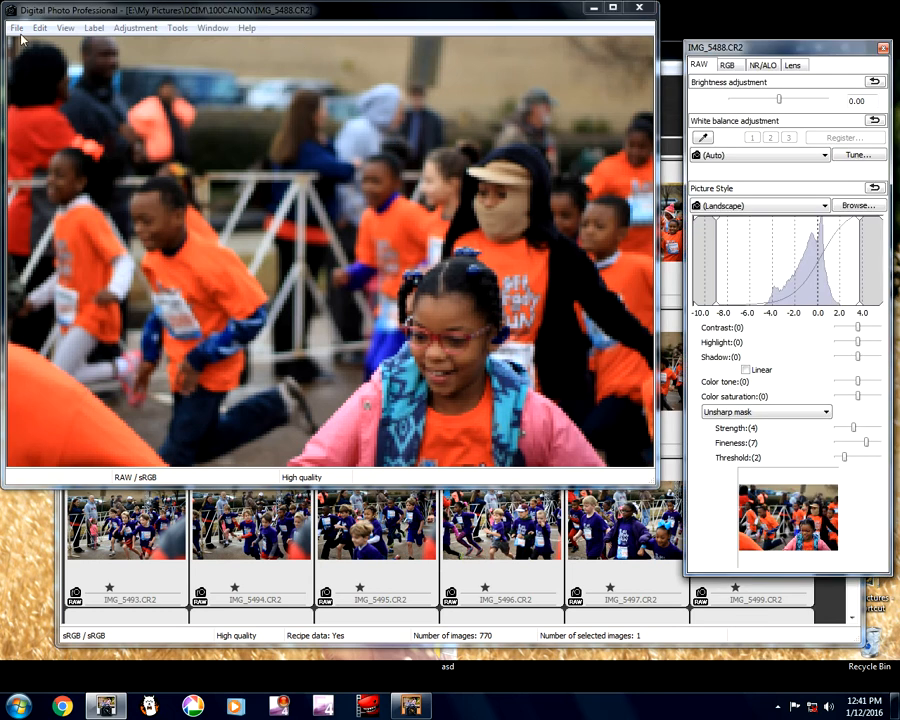
pyautogui.click(15, 28)
pyautogui.click(66, 164)
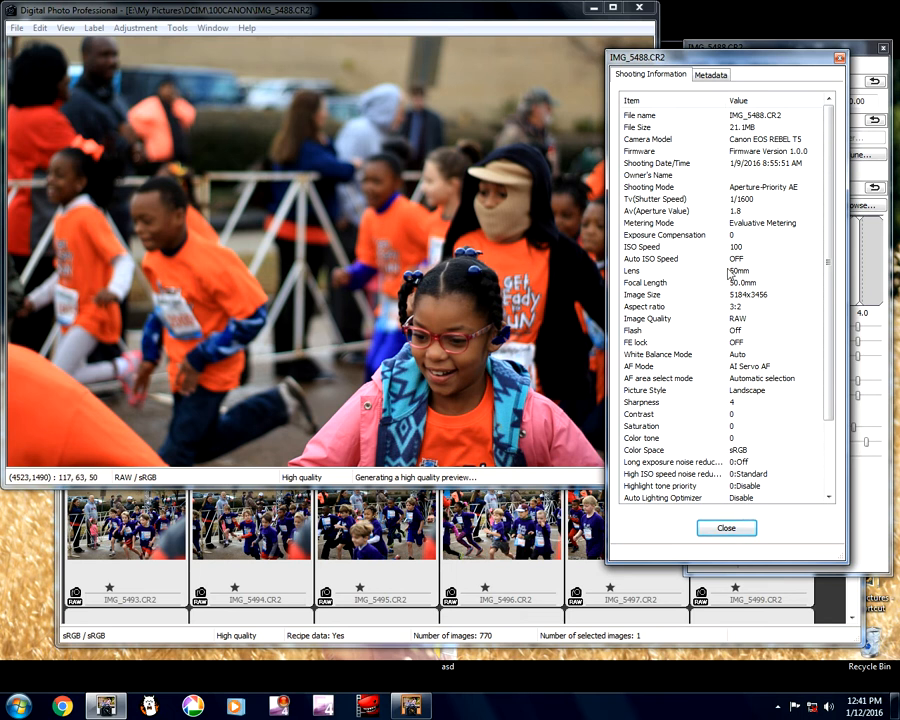
pyautogui.click(728, 529)
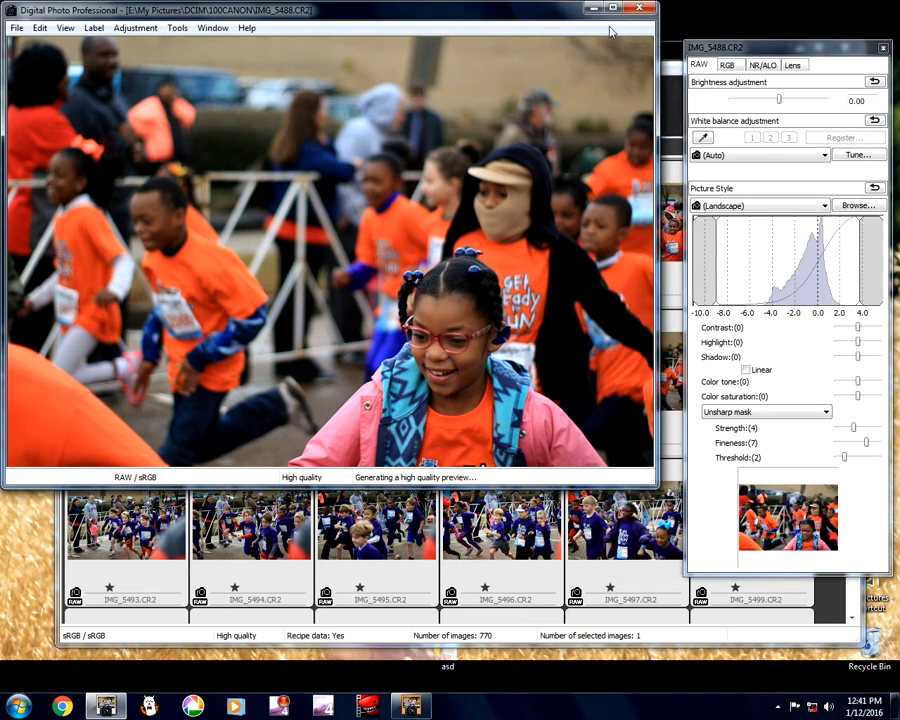
pyautogui.click(646, 9)
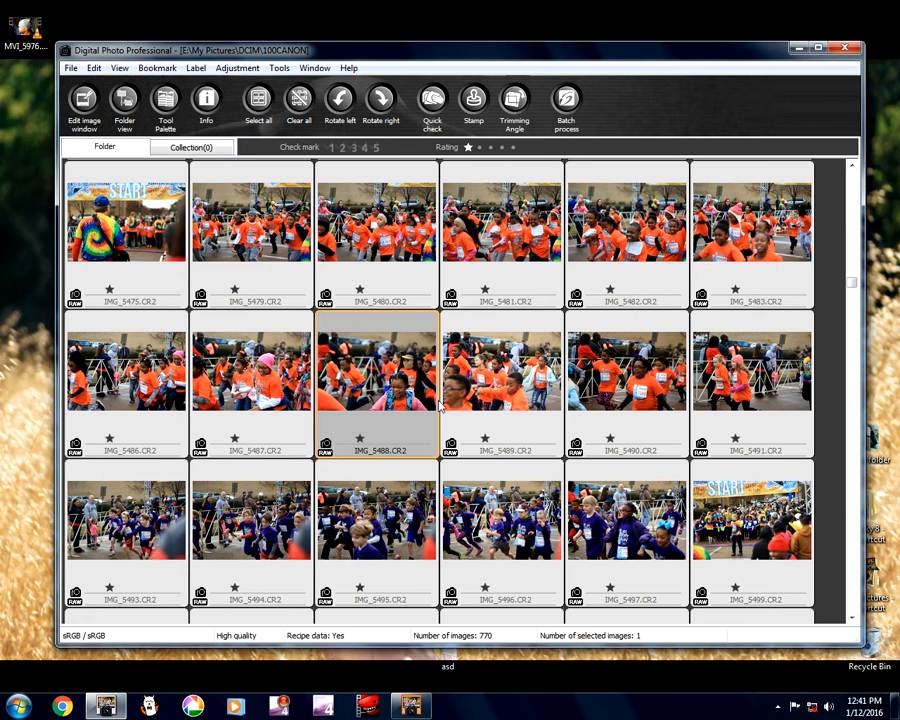
# - Look through the thumbnails after IMG_5488, inspect IMG_5512 in its own edit window and close it
pyautogui.scroll(-1, 288, 214)
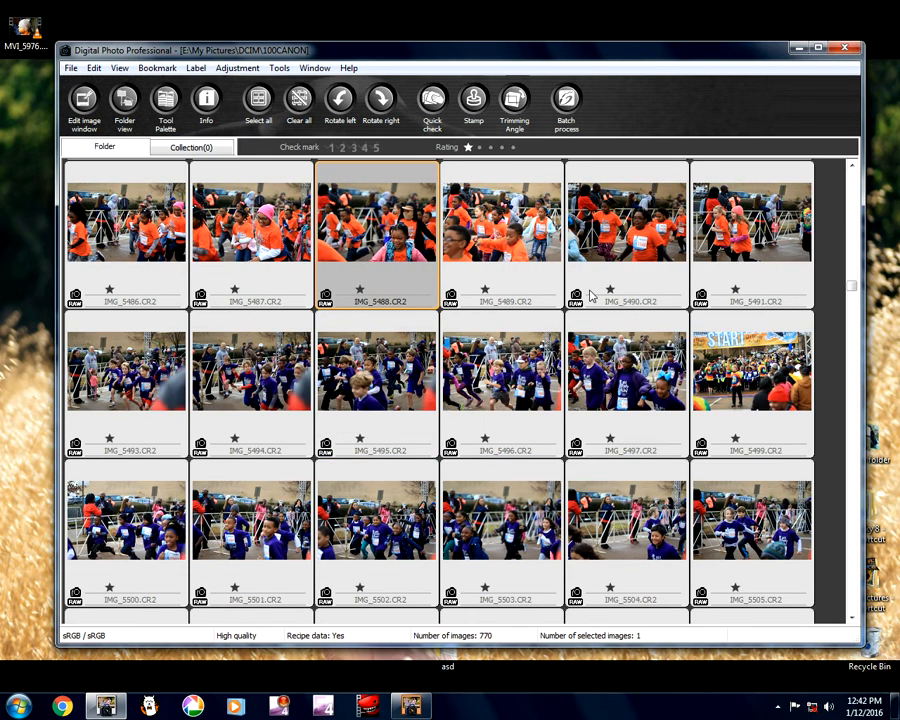
pyautogui.scroll(-1, 590, 307)
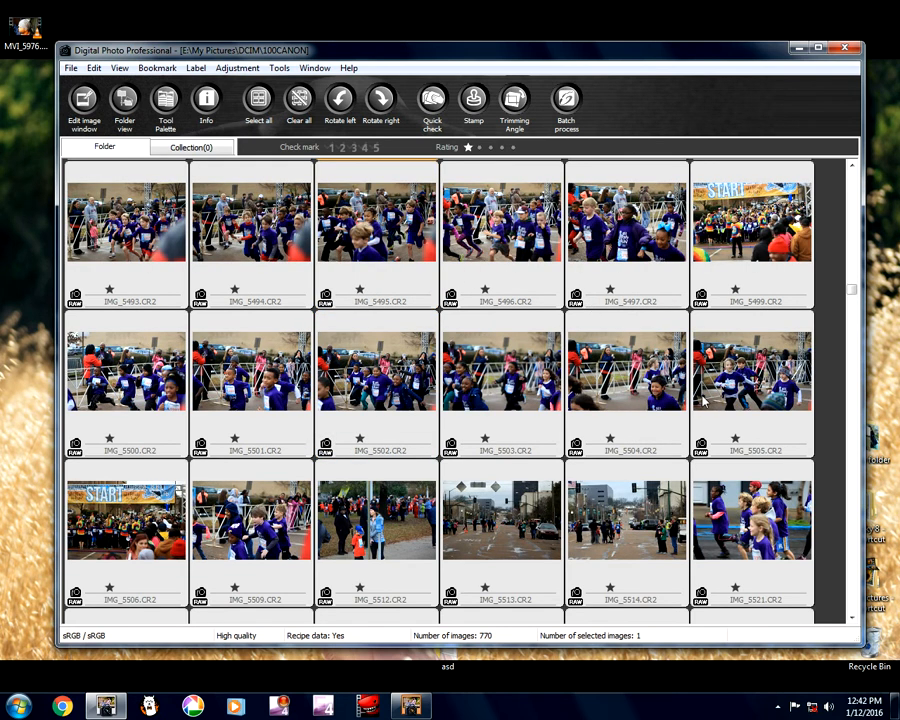
pyautogui.scroll(-1, 308, 408)
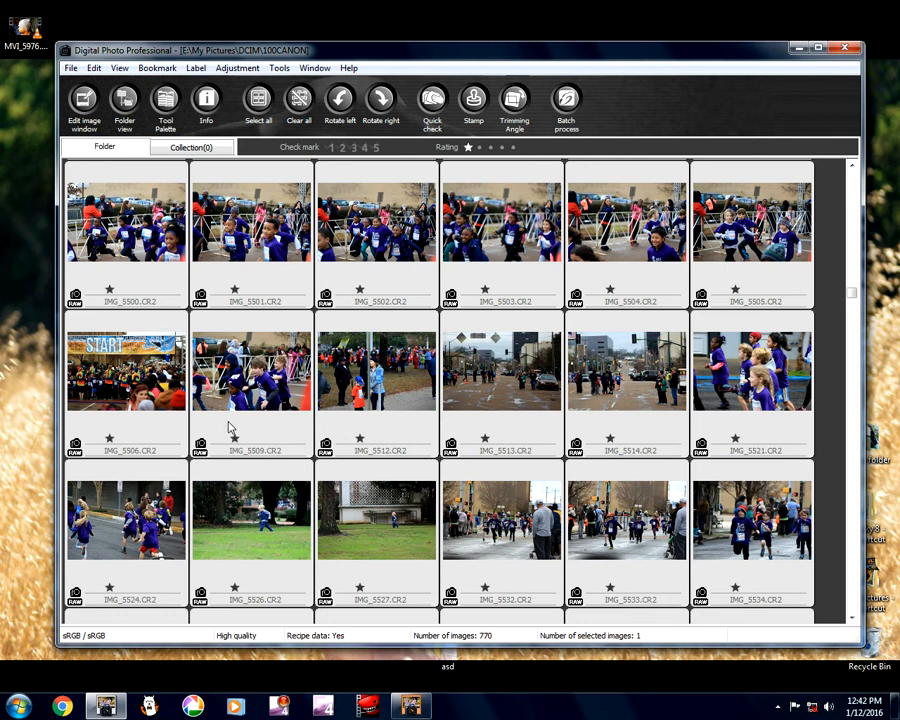
pyautogui.scroll(-1, 368, 402)
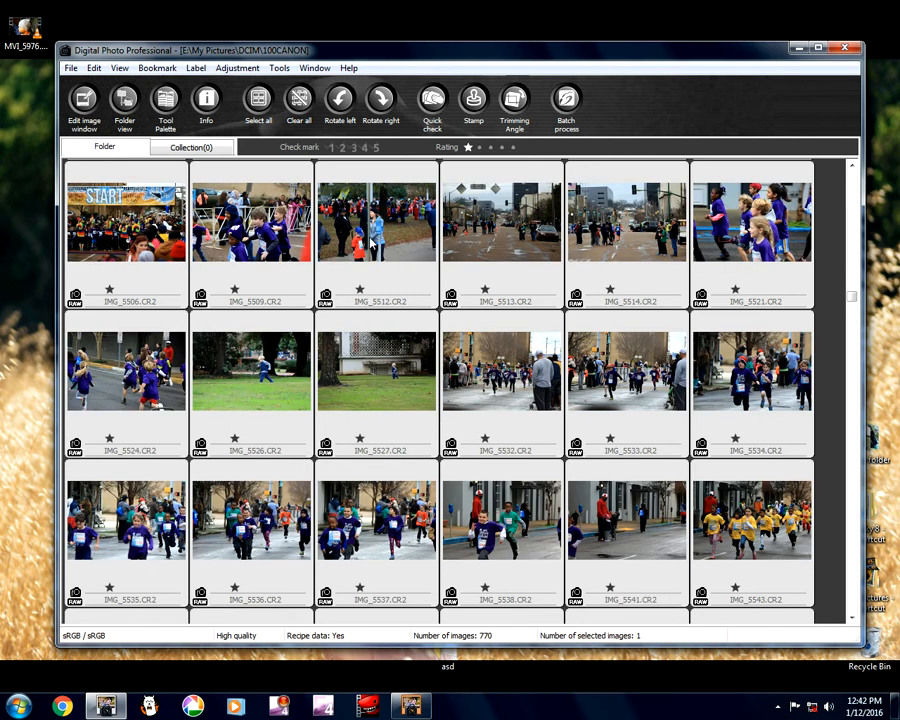
pyautogui.doubleClick(263, 169)
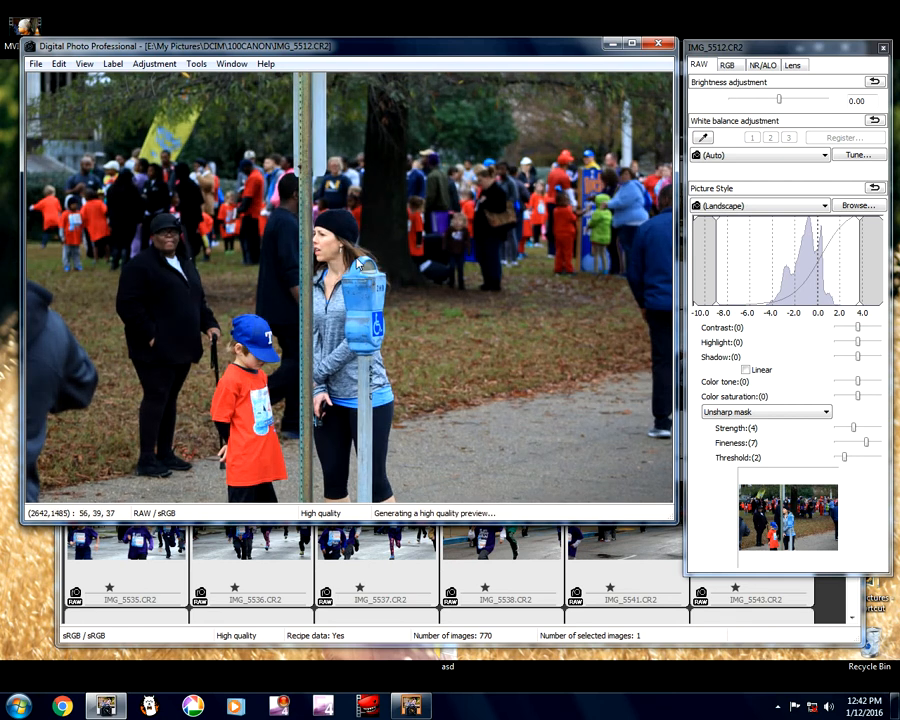
pyautogui.click(657, 43)
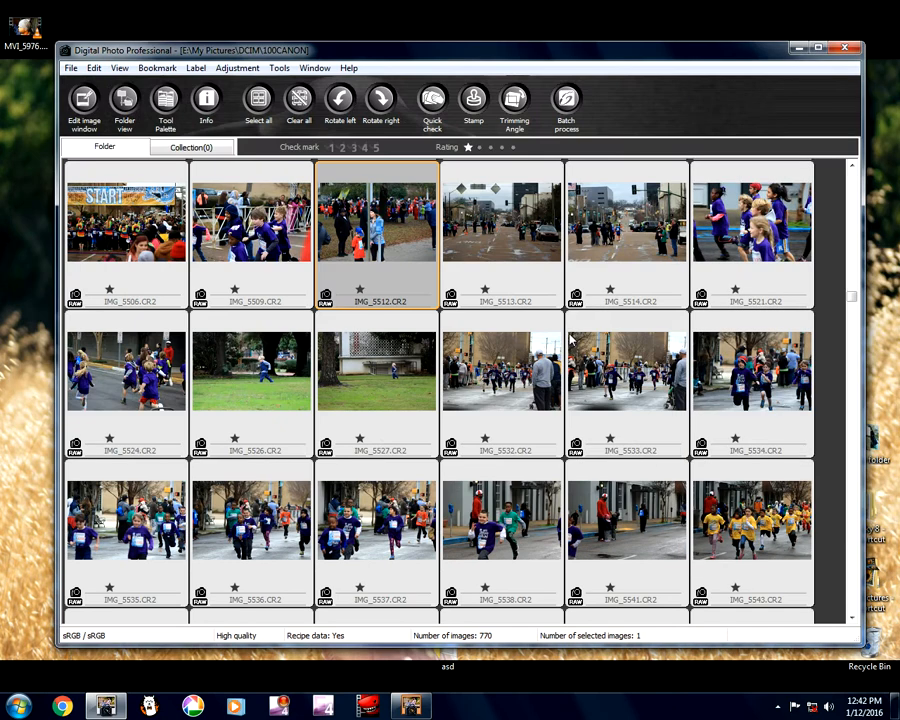
# - Inspect IMG_5526, the child running across the lawn, in its own edit window and close it
pyautogui.scroll(-2, 392, 341)
pyautogui.scroll(2, 392, 341)
pyautogui.click(246, 369)
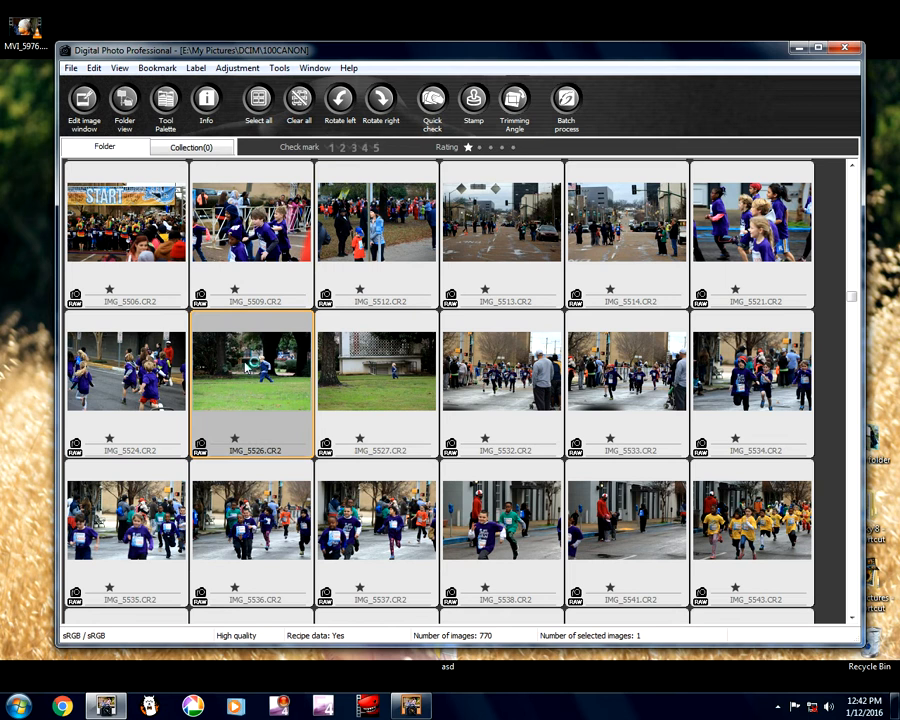
pyautogui.doubleClick(246, 369)
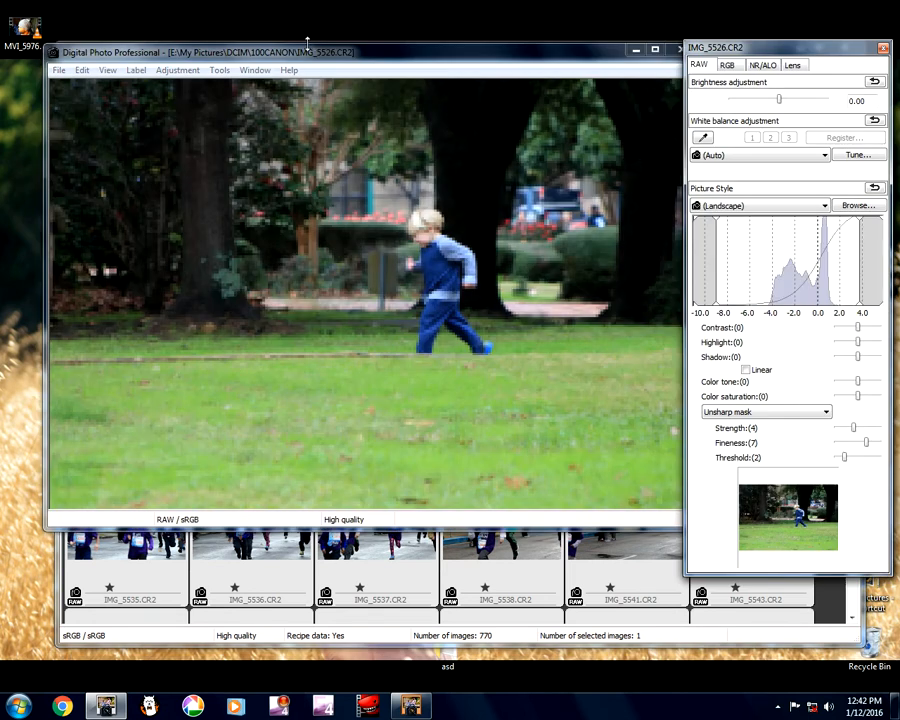
pyautogui.moveTo(312, 60); pyautogui.dragTo(279, 93)
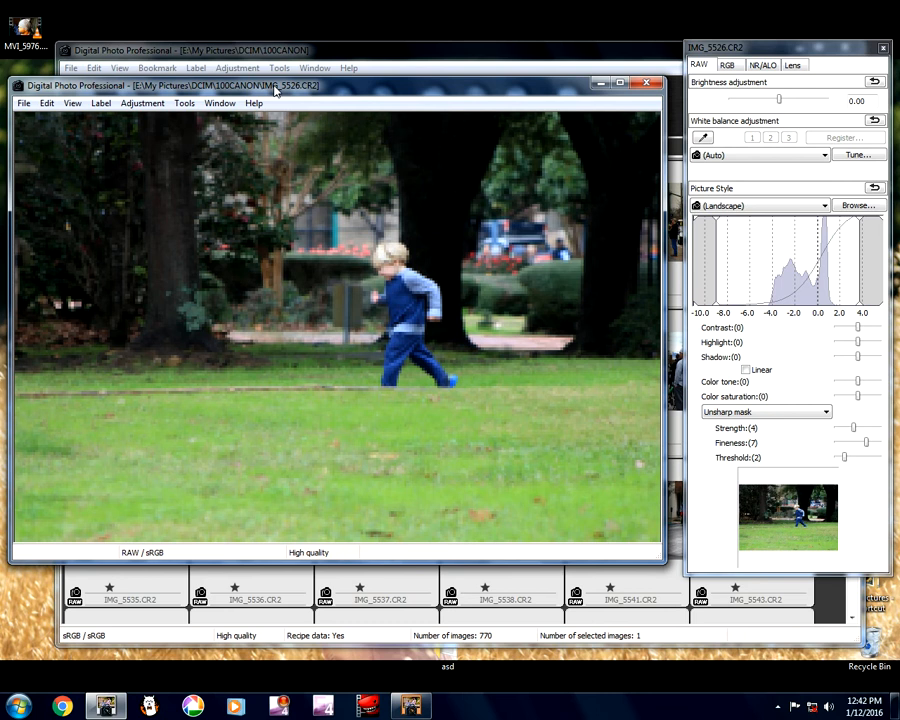
pyautogui.click(646, 84)
# - Inspect IMG_5527 in its own edit window and close it
pyautogui.doubleClick(394, 364)
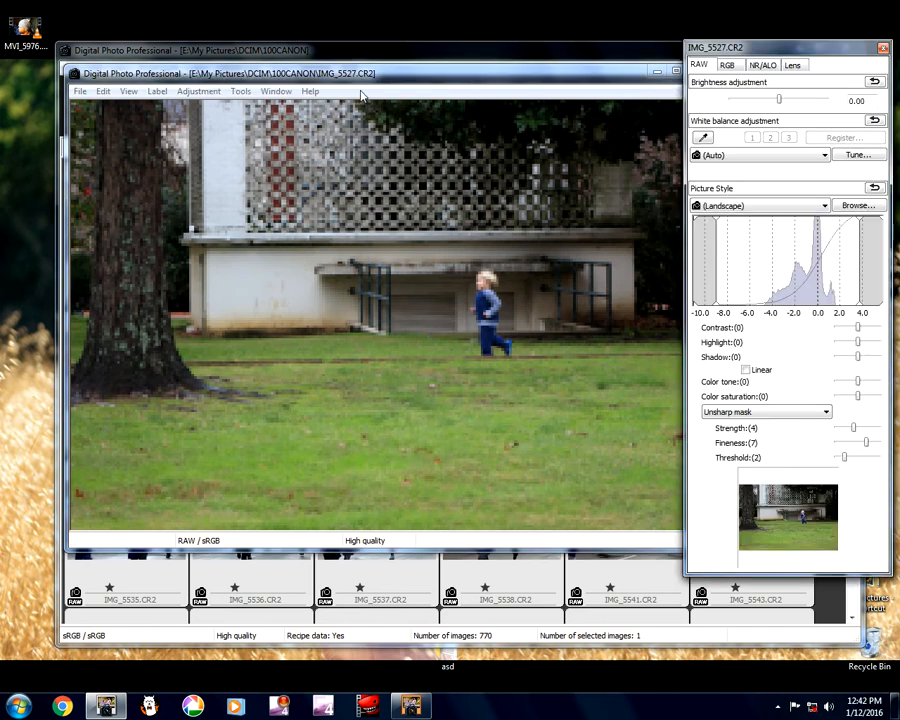
pyautogui.moveTo(361, 86); pyautogui.dragTo(322, 83)
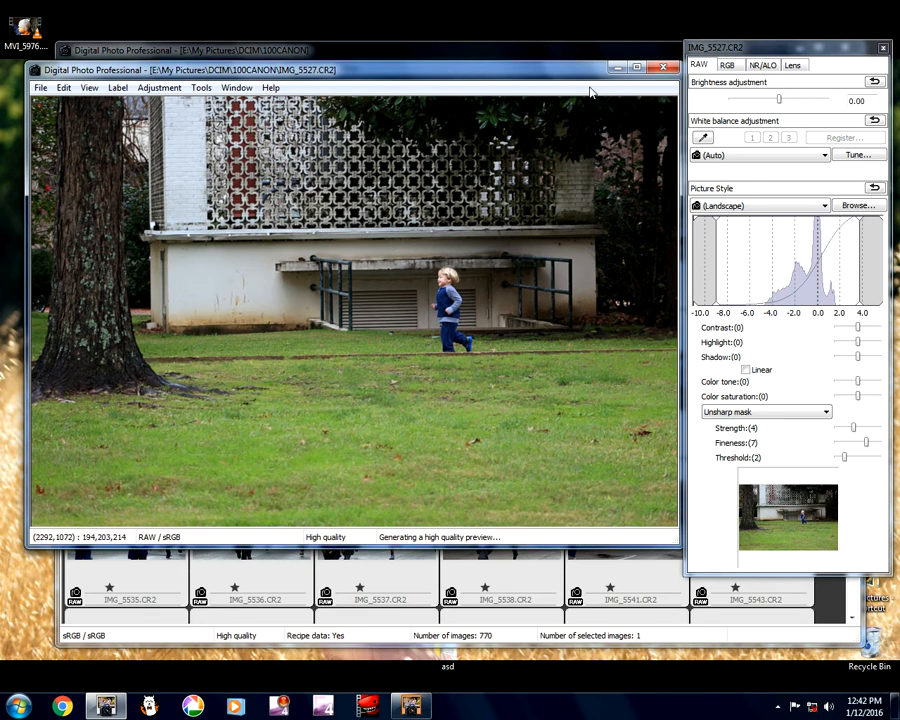
pyautogui.click(462, 50)
# - Select the starred photos from IMG_5532 to IMG_5545 to see how many are left in that run
pyautogui.click(462, 443)
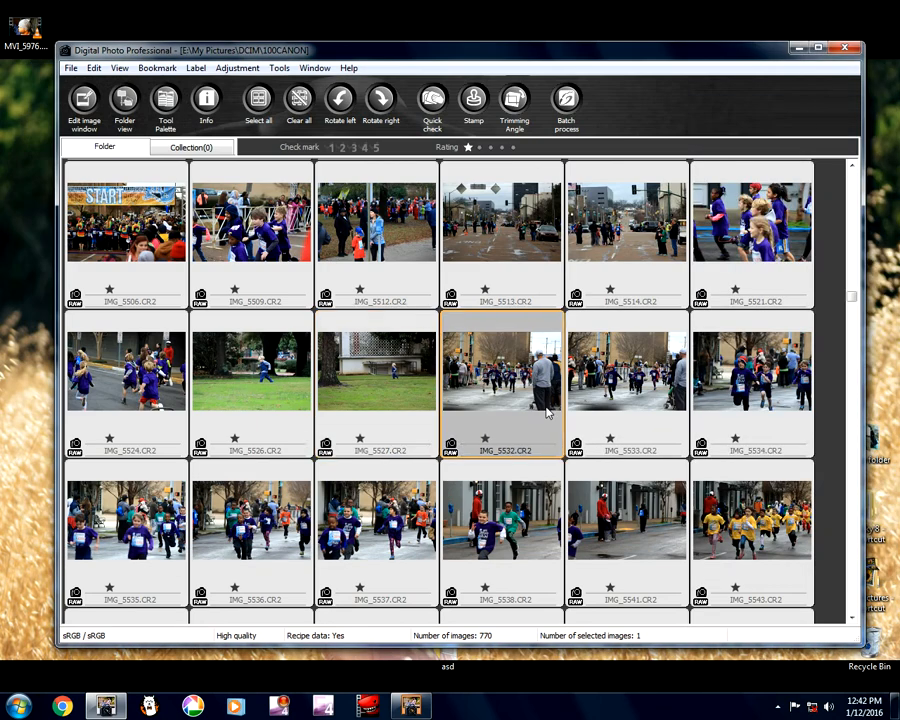
pyautogui.scroll(-1, 480, 415)
pyautogui.scroll(-1, 490, 395)
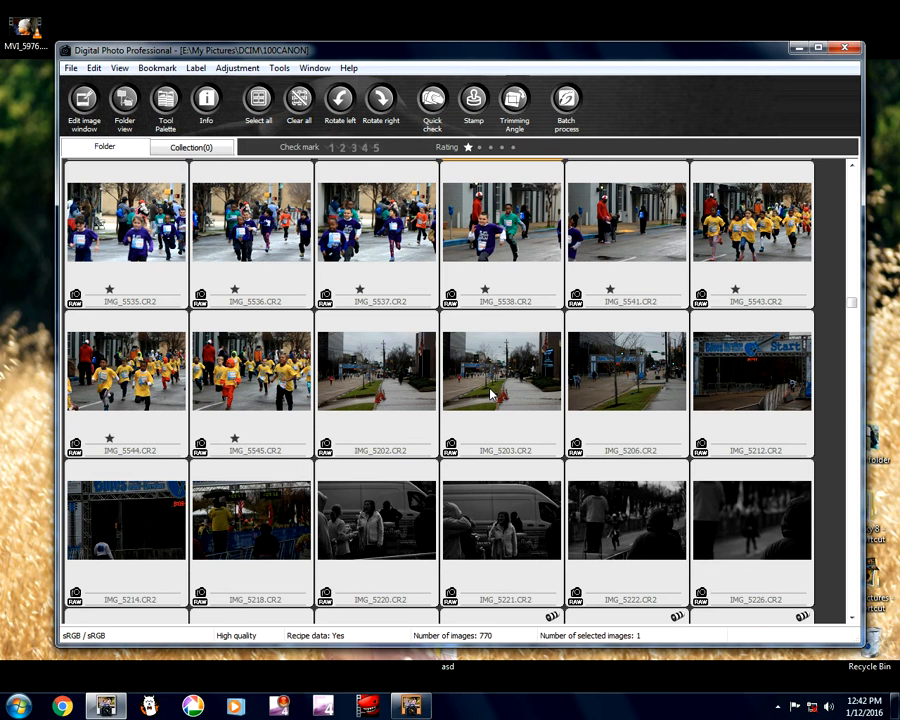
pyautogui.scroll(1, 325, 428)
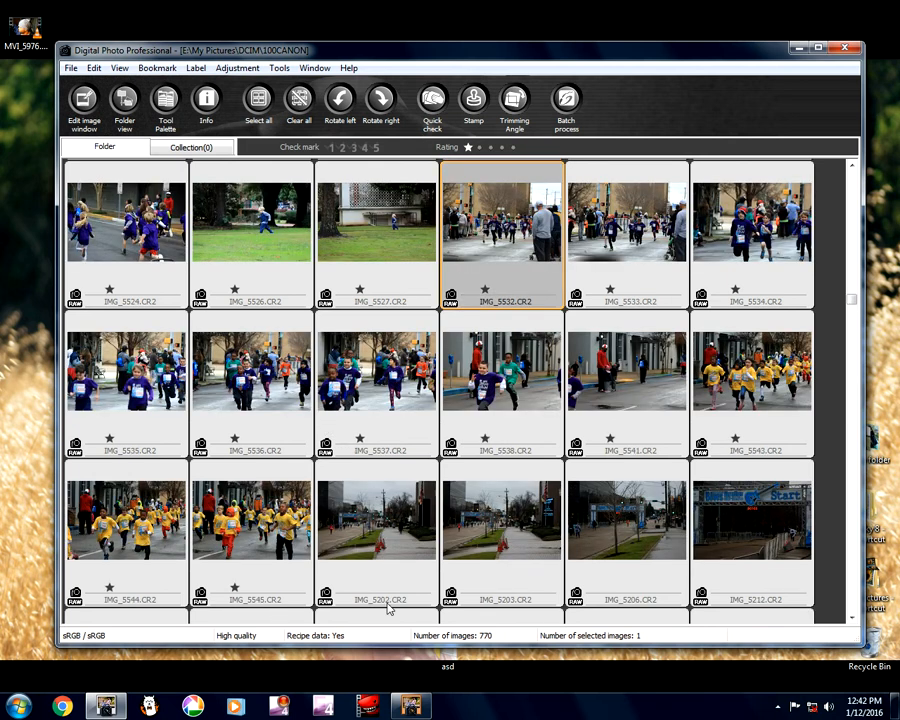
pyautogui.keyDown('shift'); pyautogui.click(275, 562); pyautogui.keyUp('shift')
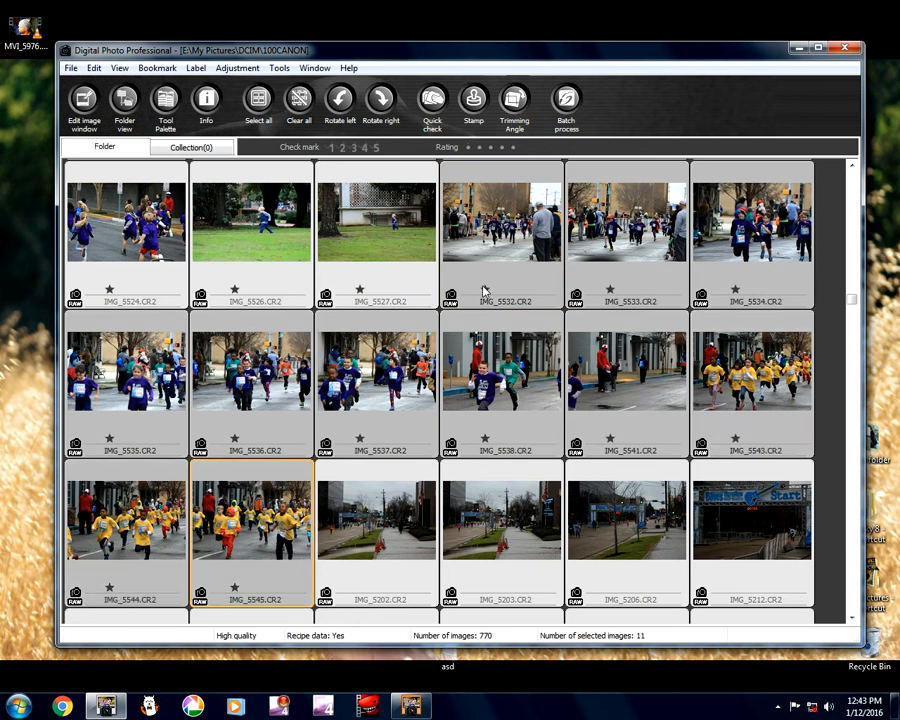
# - Open IMG_5532 in its own edit window and check its AF points
pyautogui.click(515, 242)
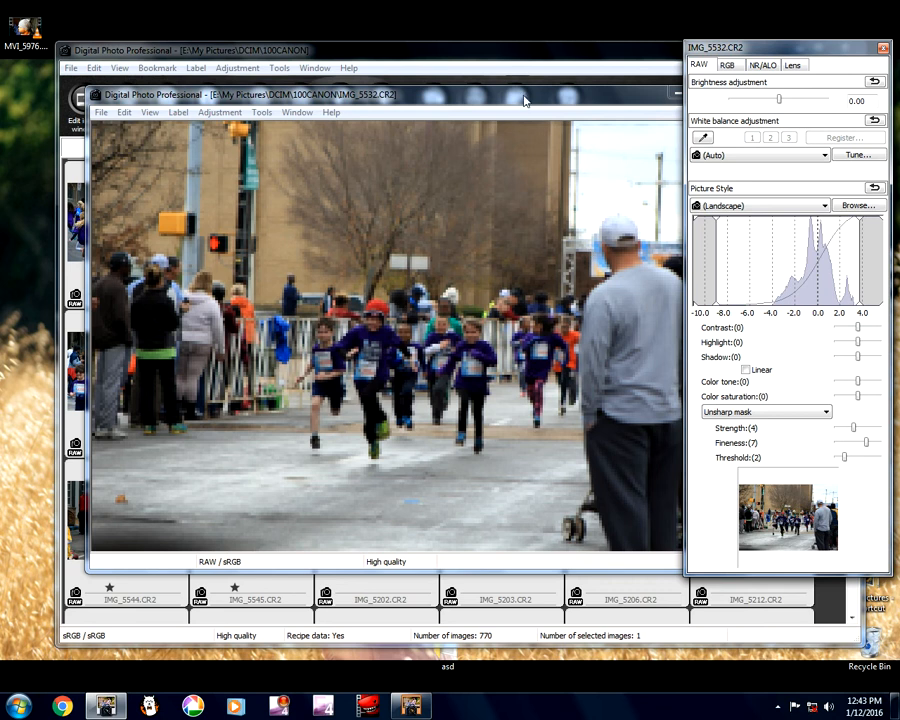
pyautogui.moveTo(524, 100); pyautogui.dragTo(460, 81)
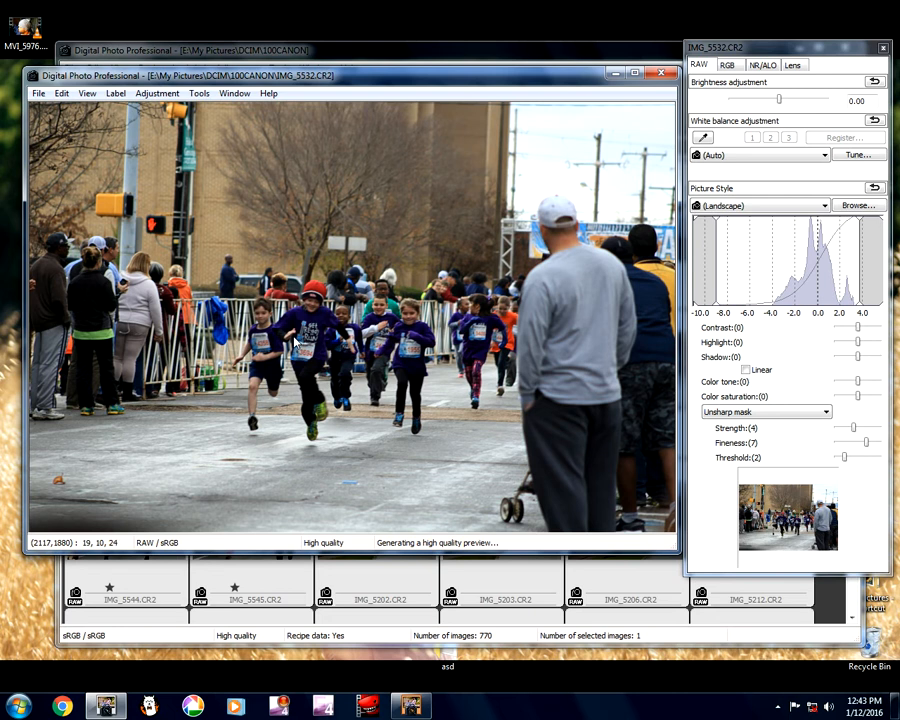
pyautogui.click(87, 93)
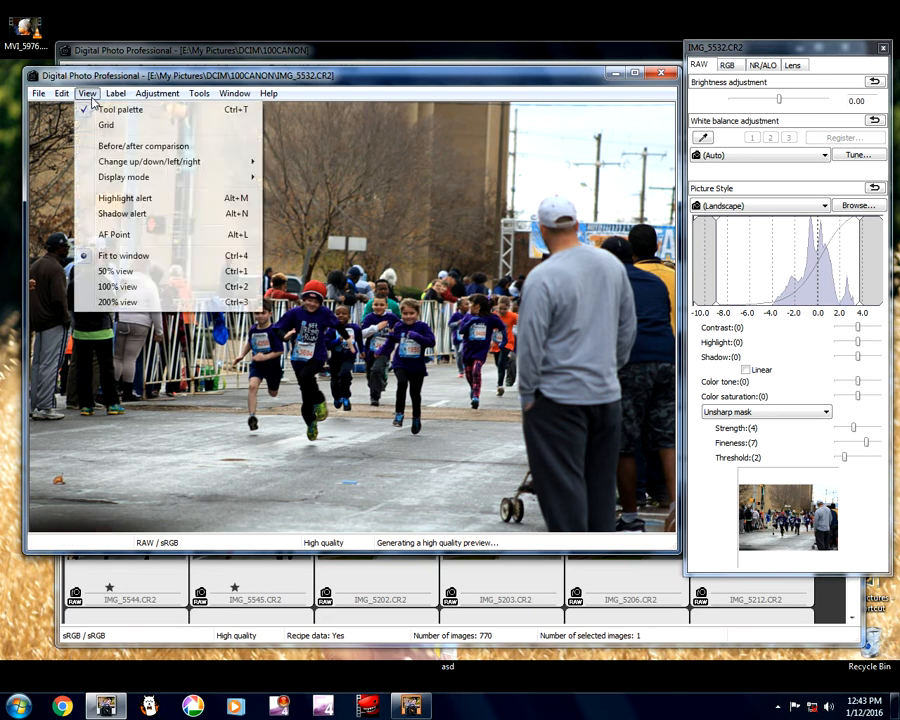
pyautogui.click(112, 234)
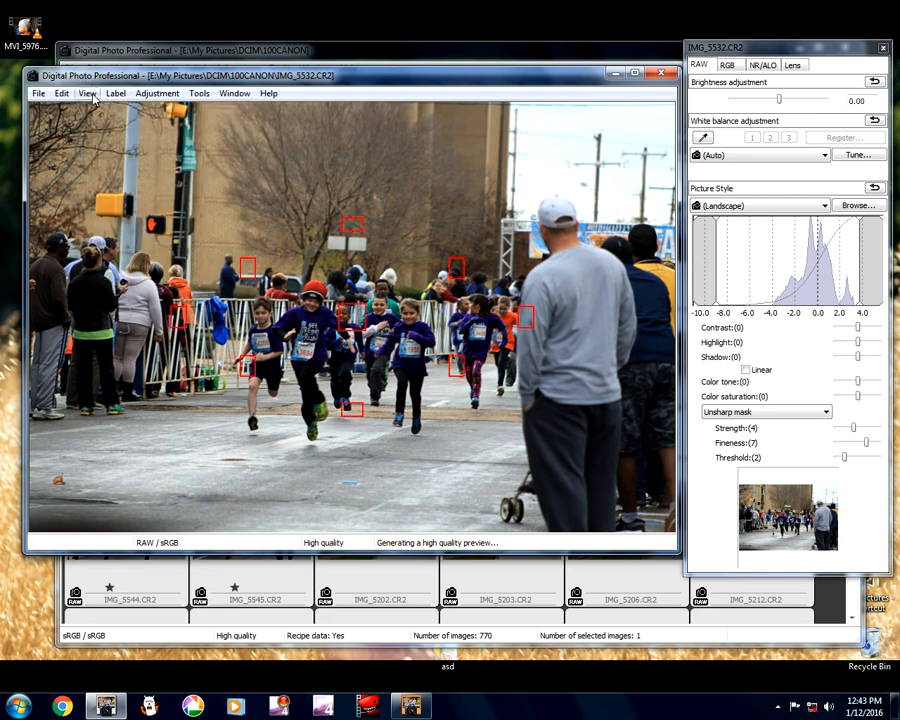
pyautogui.click(87, 93)
pyautogui.click(91, 237)
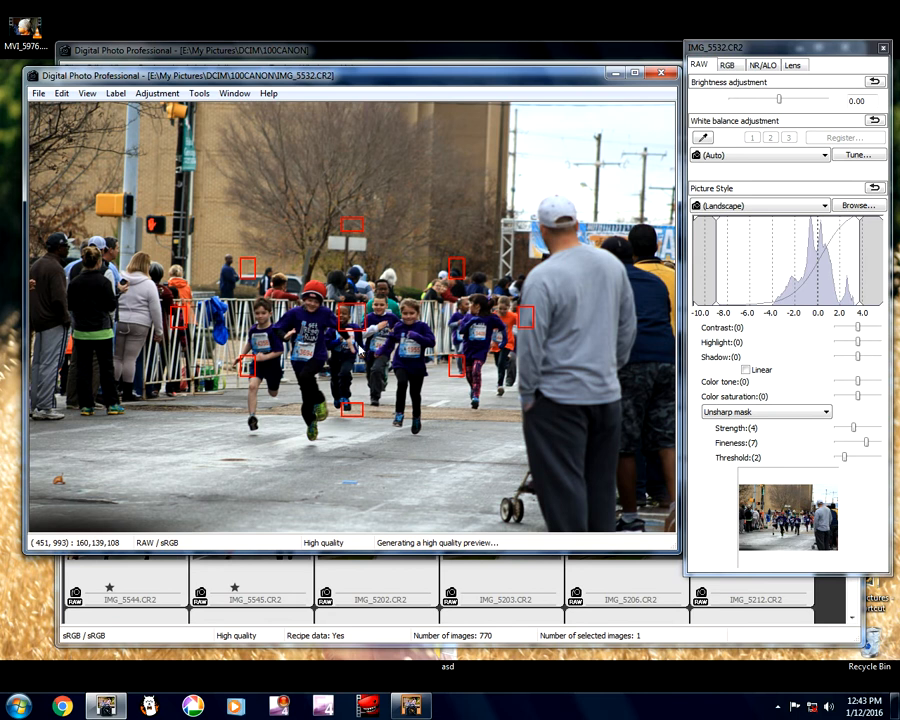
# - Examine the runners in IMG_5532 up close for sharpness, close its edit window and remove the photo's star rating
pyautogui.doubleClick(335, 343)
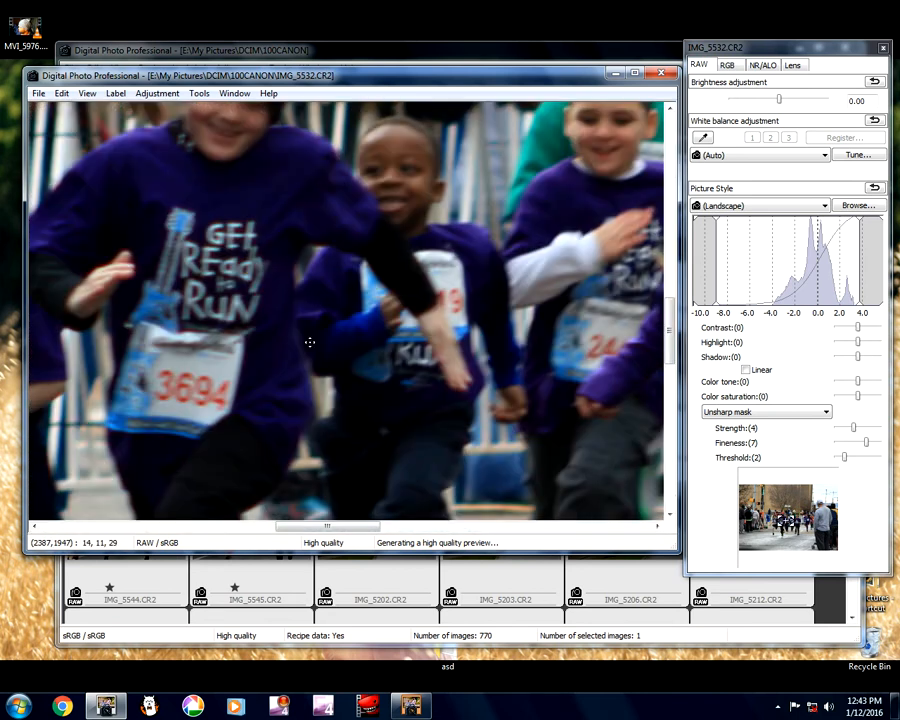
pyautogui.moveTo(308, 341); pyautogui.dragTo(513, 464)
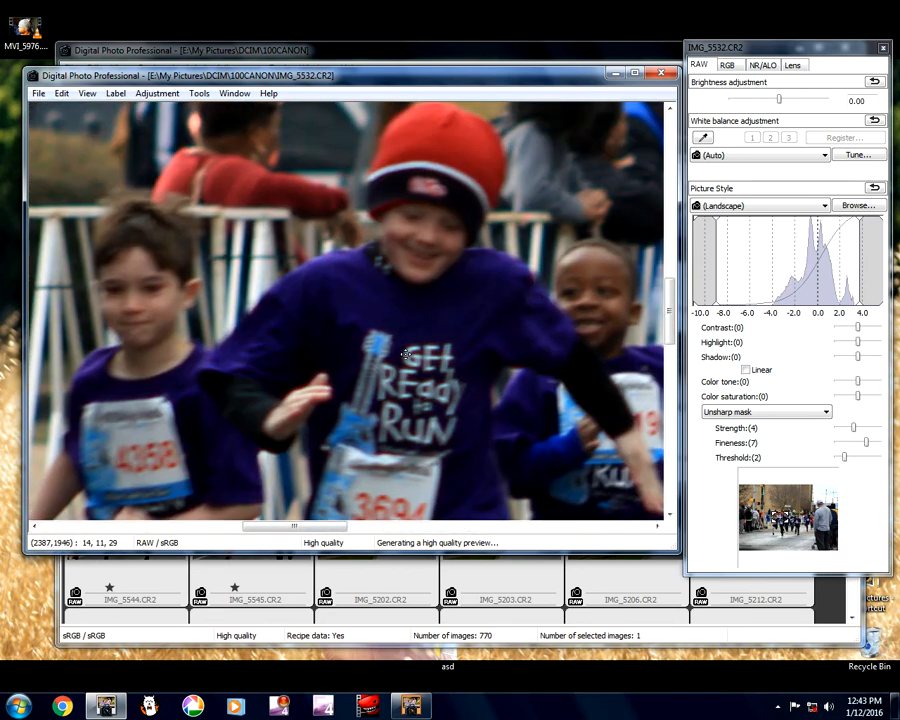
pyautogui.doubleClick(585, 150)
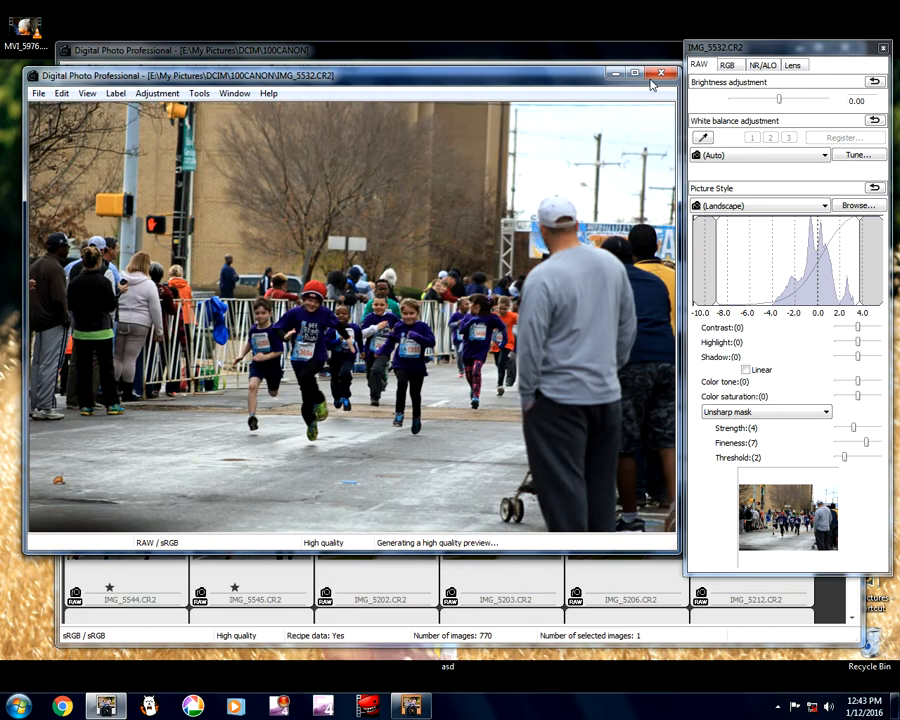
pyautogui.click(660, 74)
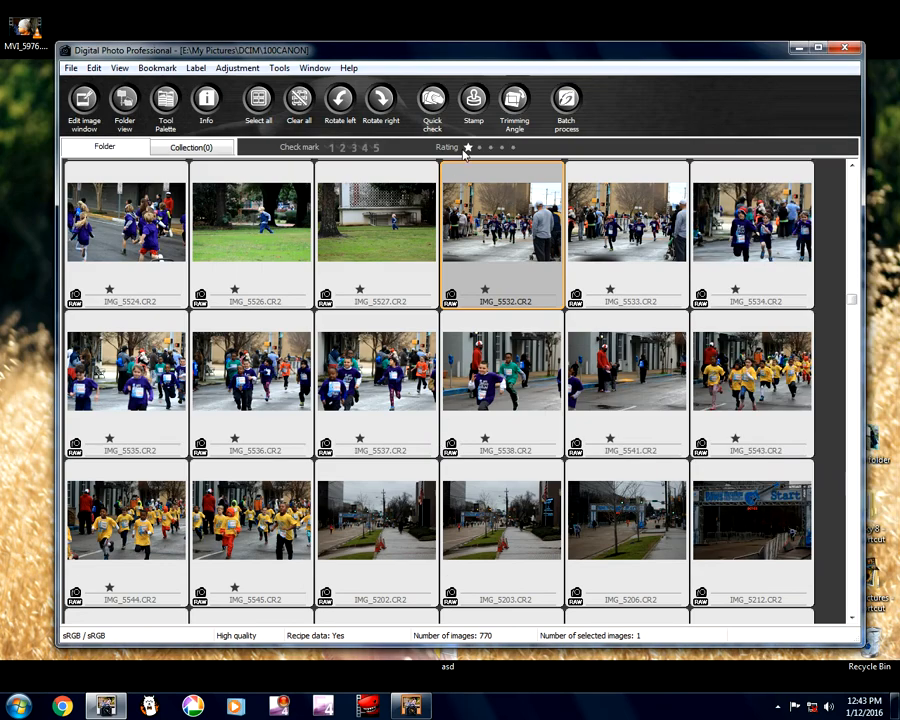
# - Open IMG_5533 in its own edit window and review its shooting information
pyautogui.click(627, 225)
pyautogui.doubleClick(627, 225)
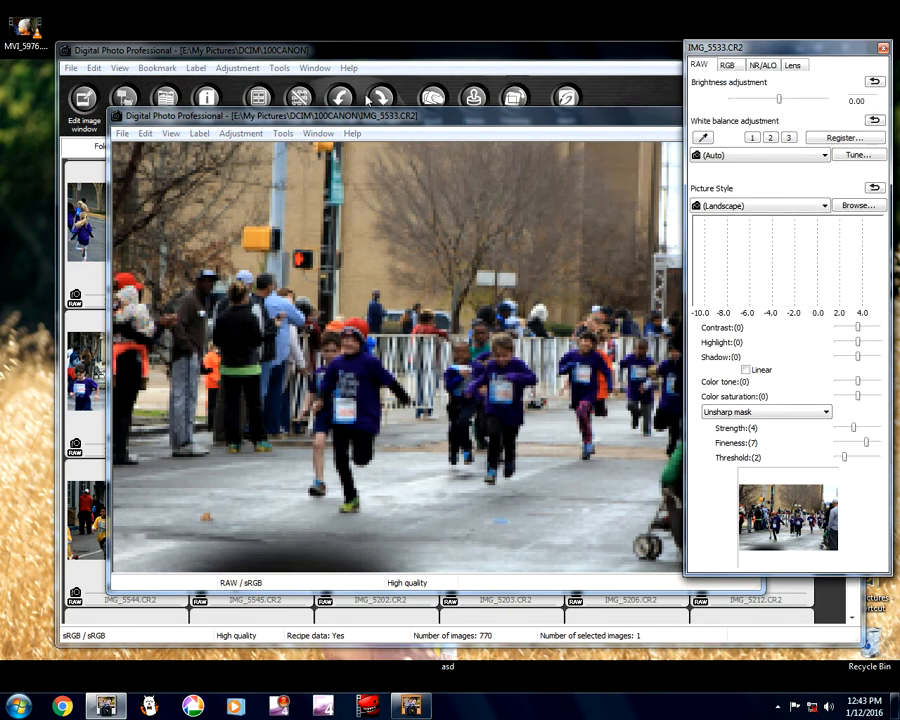
pyautogui.moveTo(455, 125); pyautogui.dragTo(350, 102)
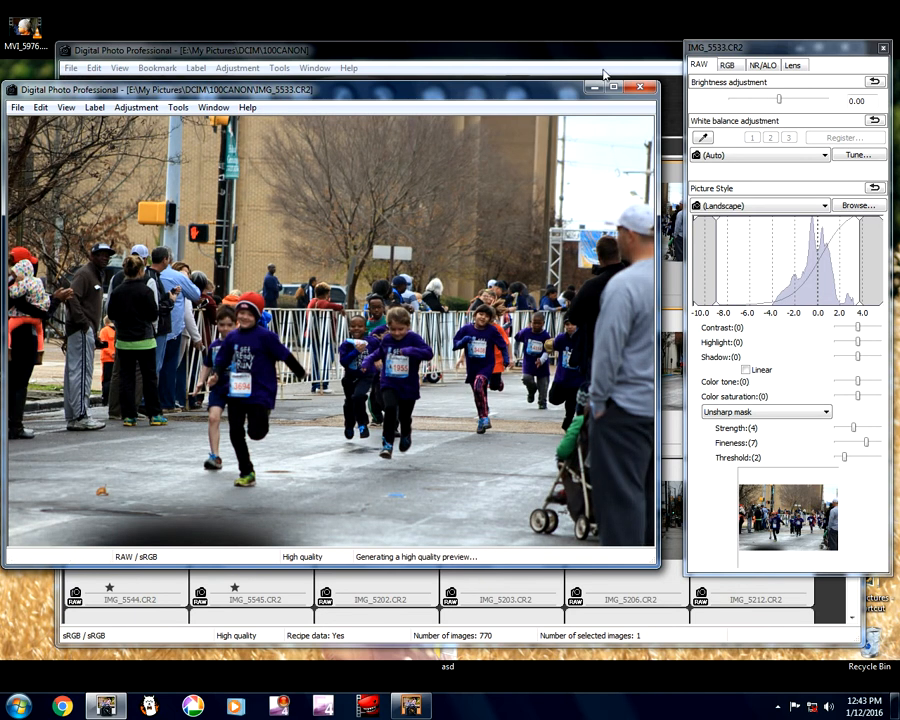
pyautogui.click(40, 110)
pyautogui.moveTo(17, 107)
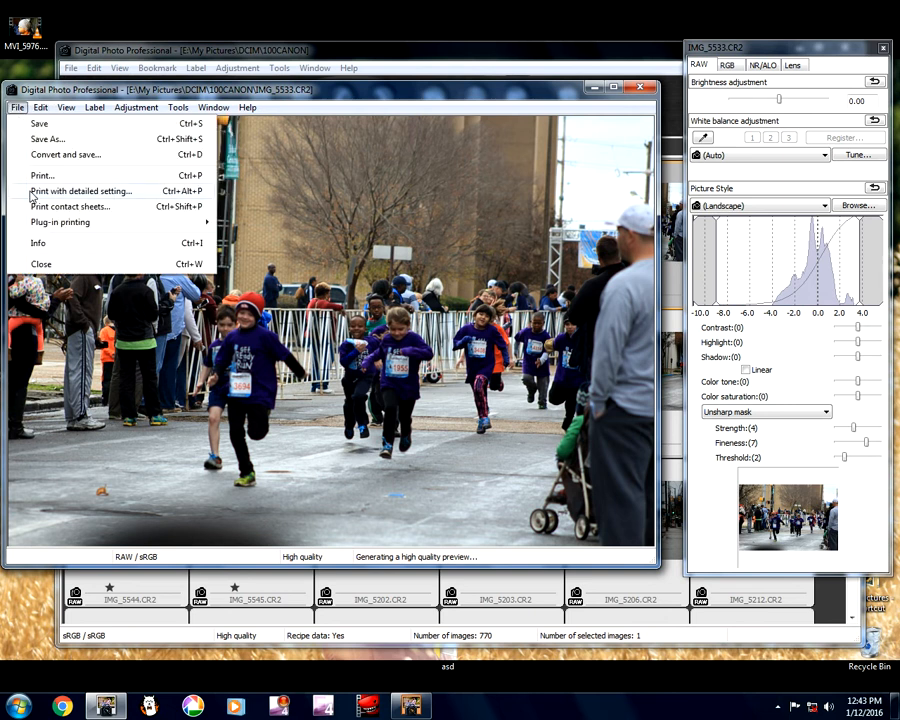
pyautogui.click(80, 242)
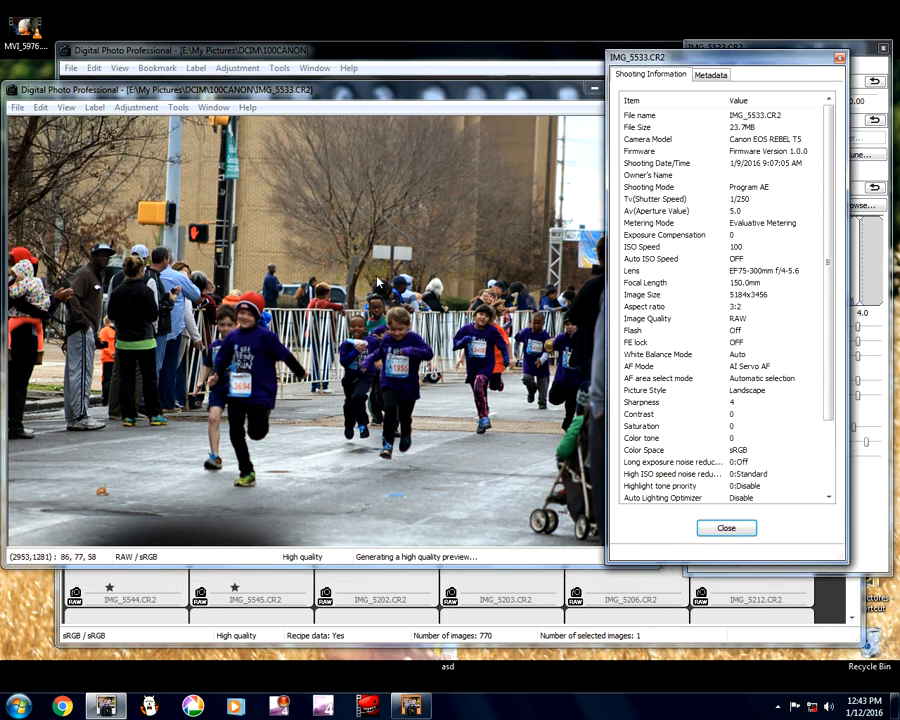
pyautogui.click(727, 529)
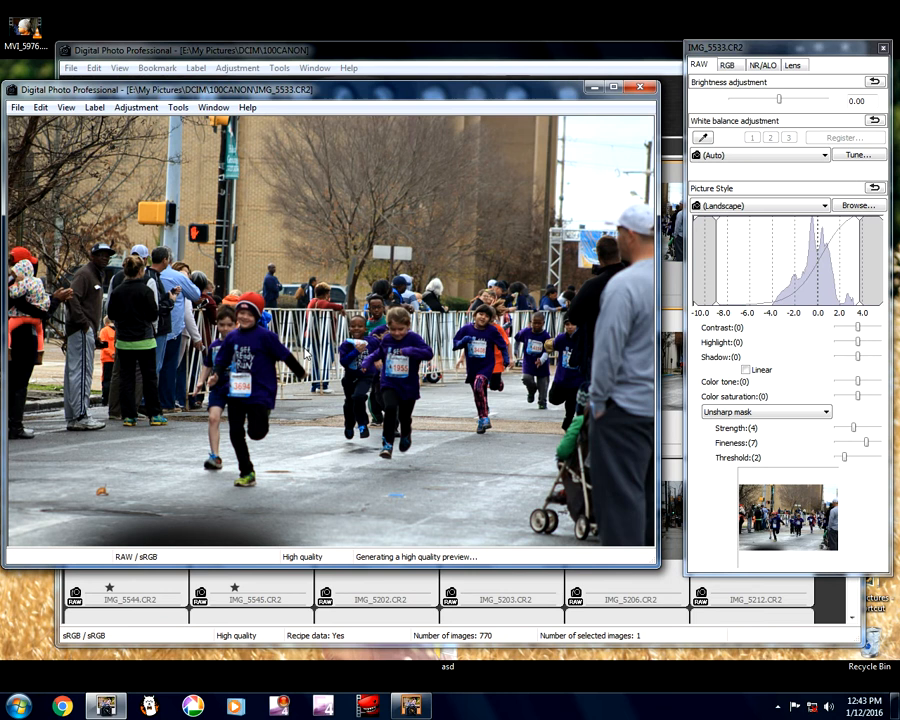
# - Check the sharpness of the runner with bib 3408 in IMG_5533, close the edit window and remove the photo's star rating
pyautogui.click(470, 341)
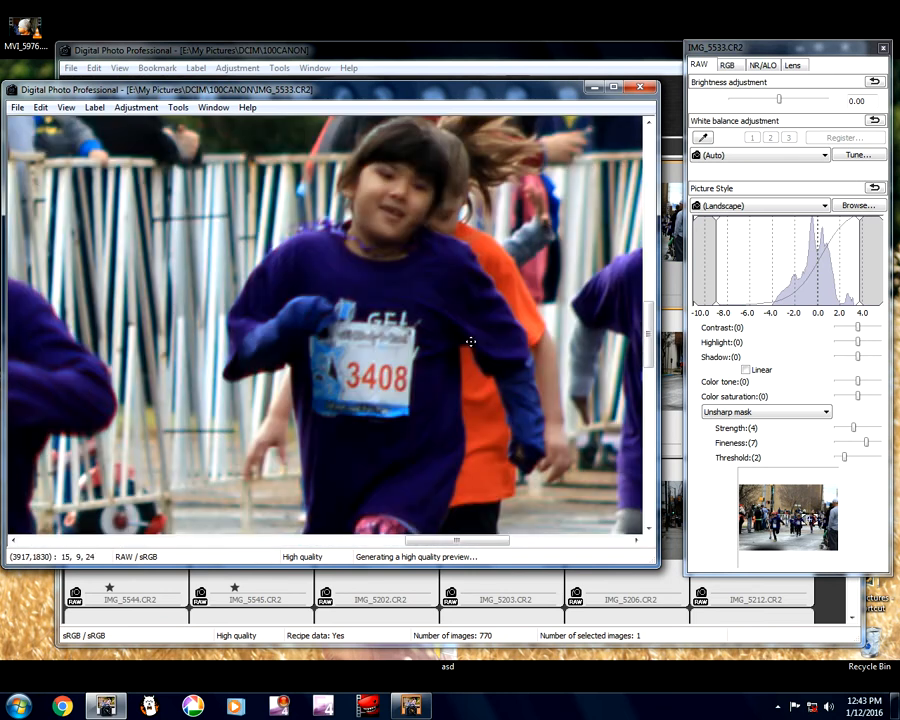
pyautogui.doubleClick(426, 305)
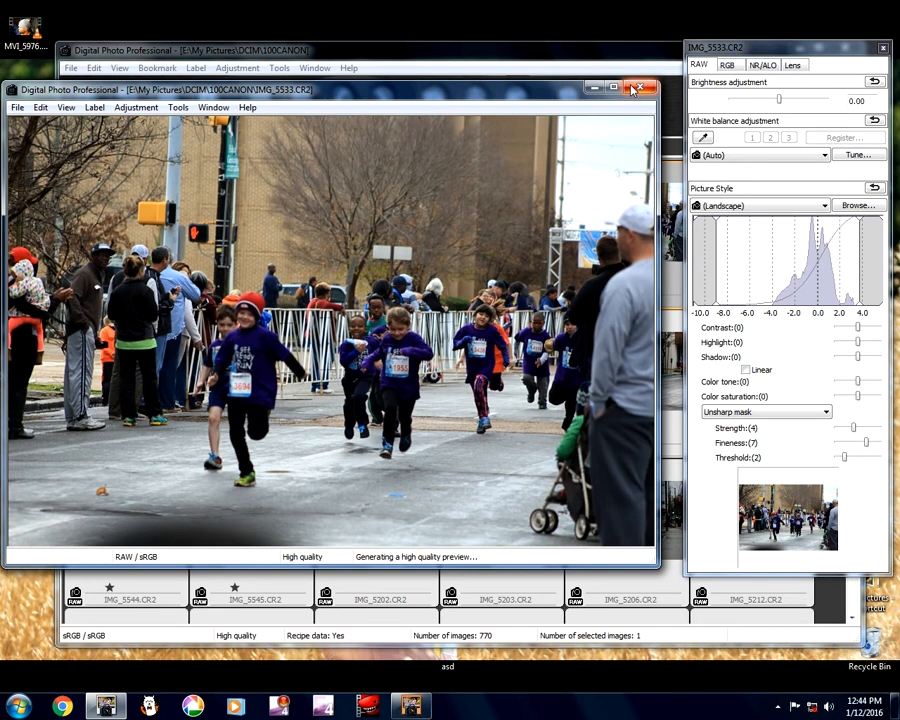
pyautogui.click(635, 88)
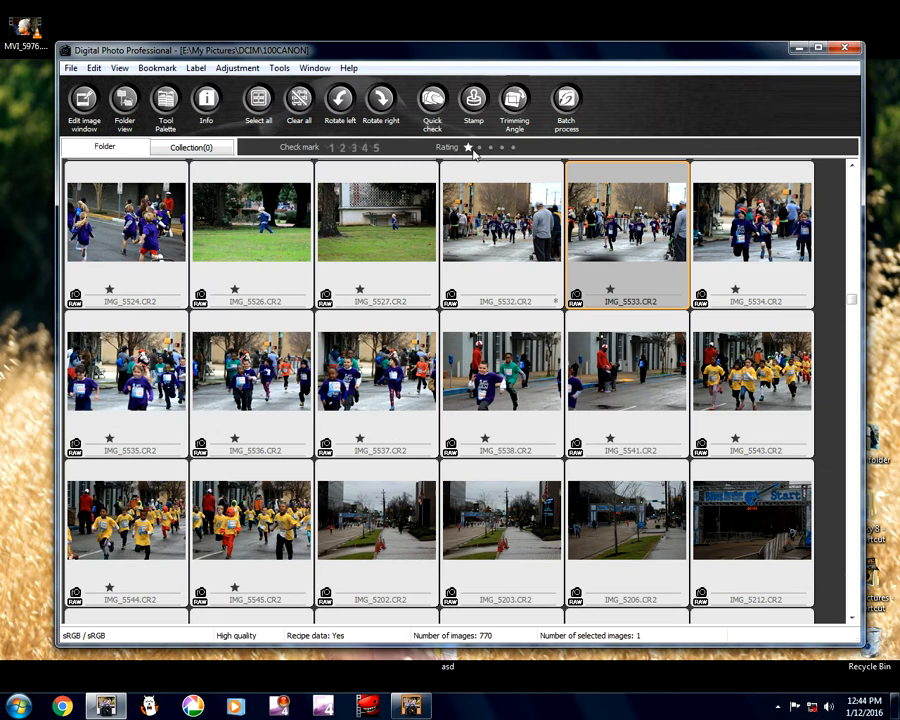
# - Open IMG_5534 in its own edit window and review its shooting information, including the lens entry
pyautogui.click(778, 245)
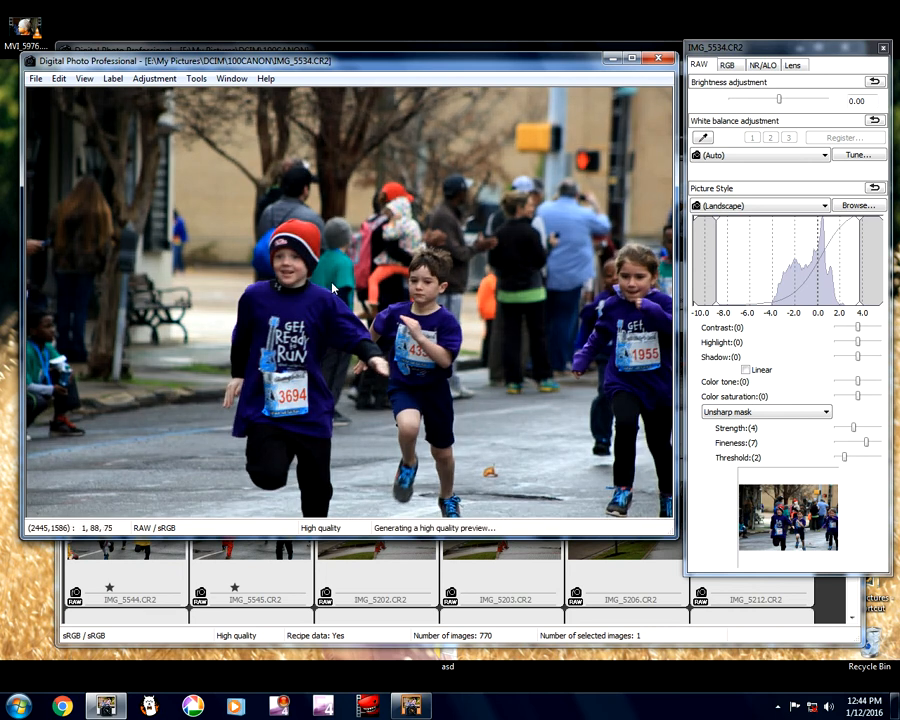
pyautogui.click(35, 78)
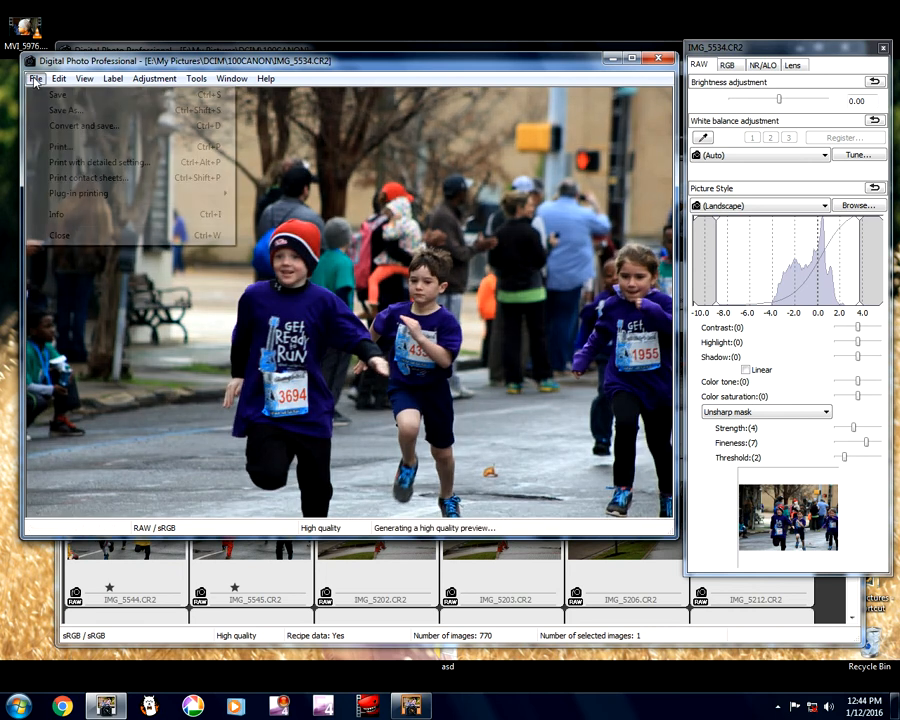
pyautogui.click(56, 214)
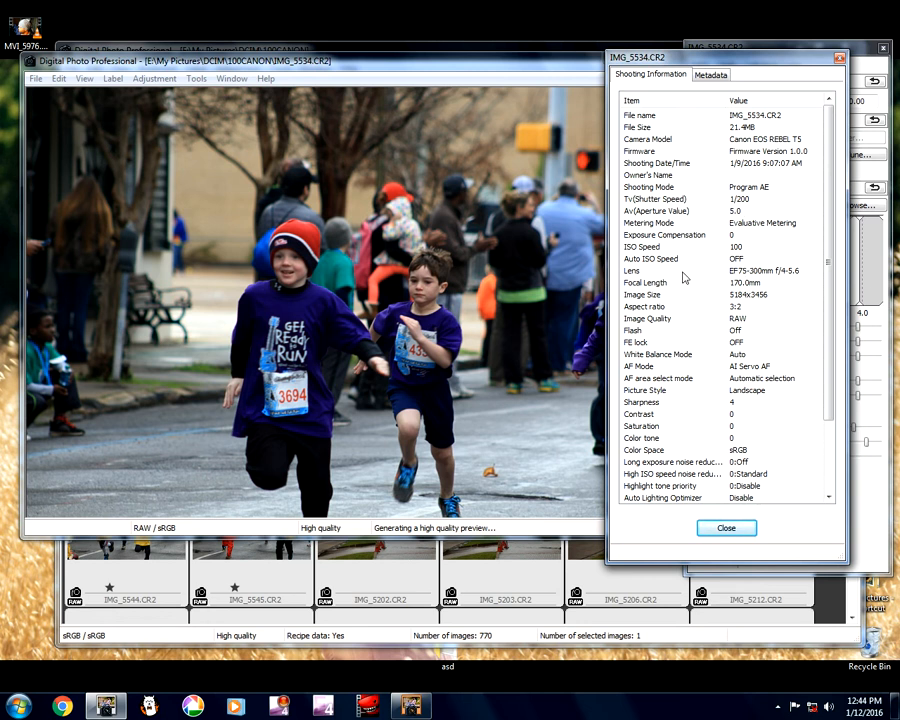
pyautogui.click(762, 271)
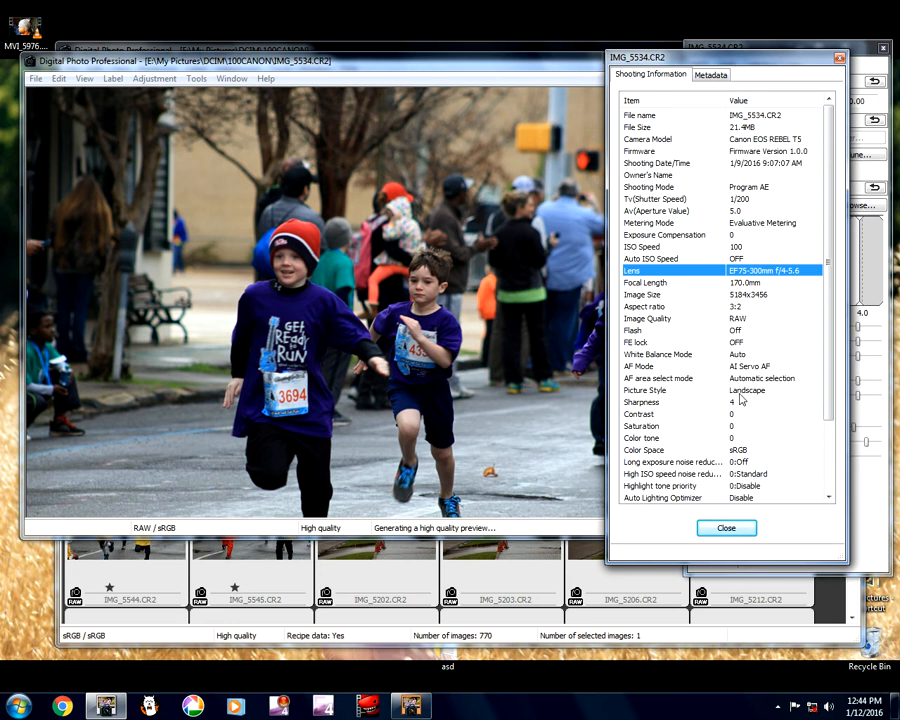
pyautogui.click(720, 526)
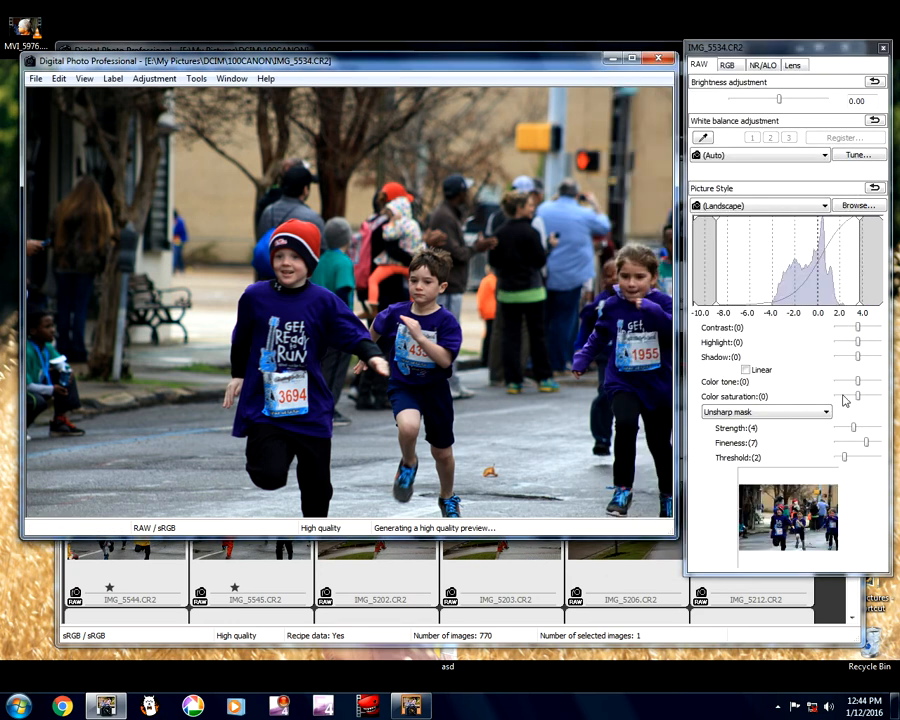
# - Try a contrast of 1 and a shadow change on IMG_5534, and return both to 0
pyautogui.moveTo(857, 327); pyautogui.dragTo(862, 327)
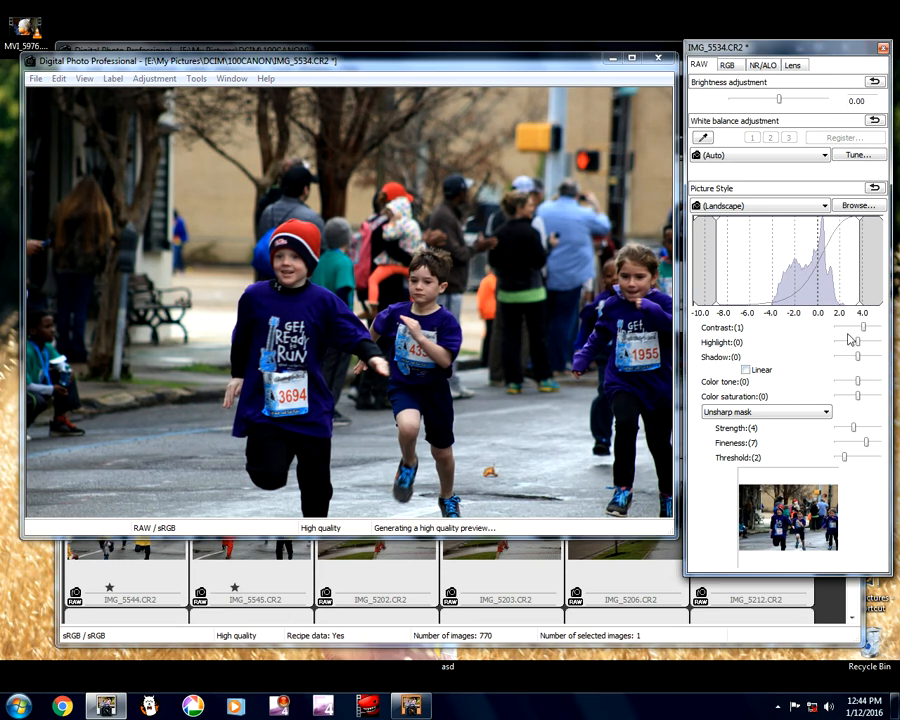
pyautogui.click(850, 356)
pyautogui.click(859, 358)
pyautogui.click(853, 328)
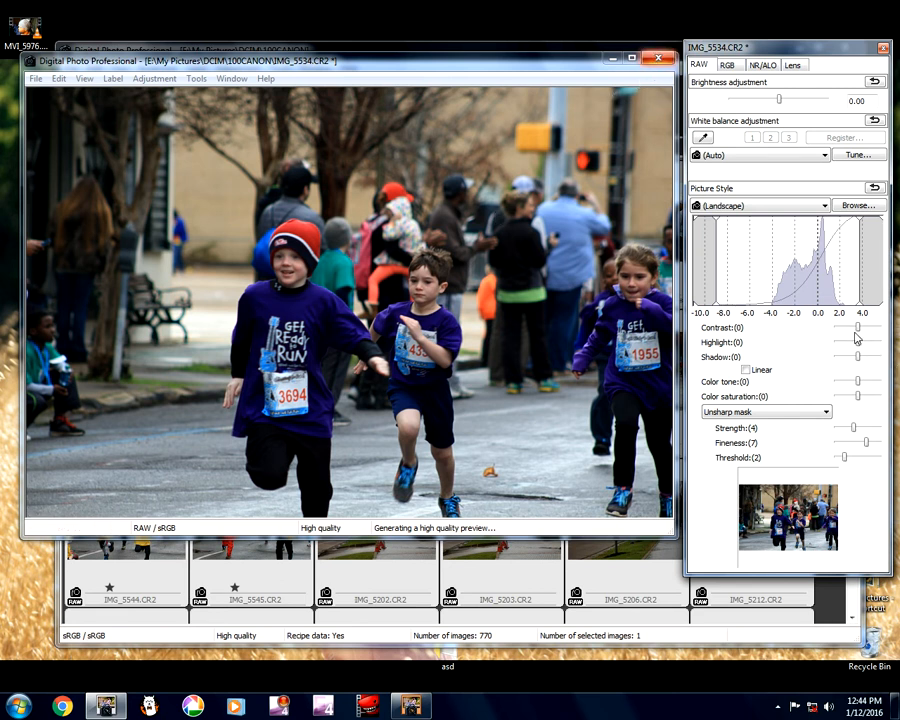
# - Set IMG_5534's highlight to 3 and brightness to 0.17, checking it with the highlight alert, and close its edit window
pyautogui.moveTo(857, 342); pyautogui.dragTo(873, 346)
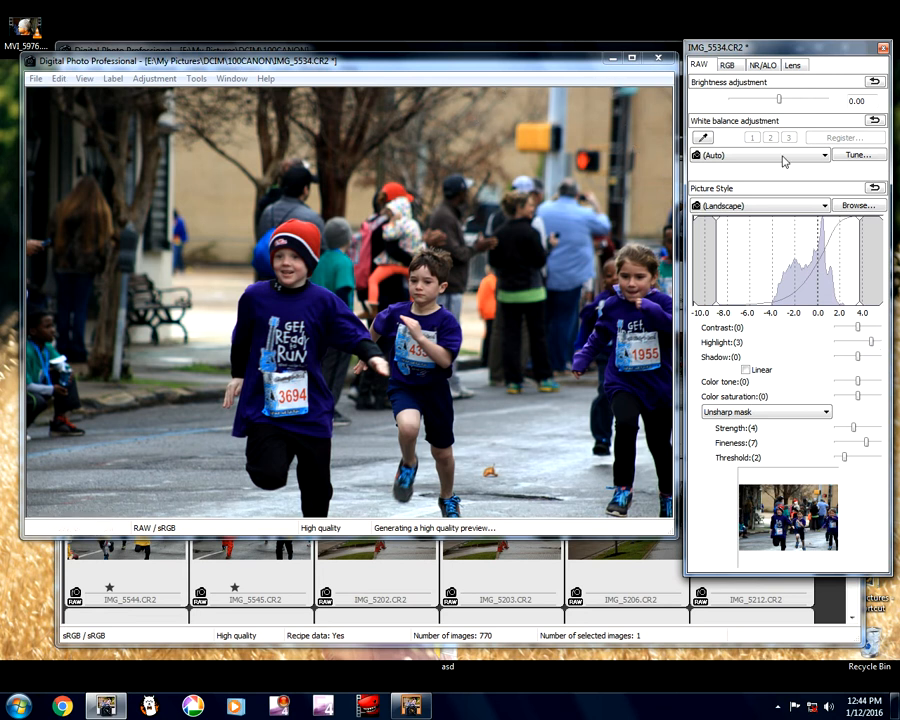
pyautogui.click(84, 78)
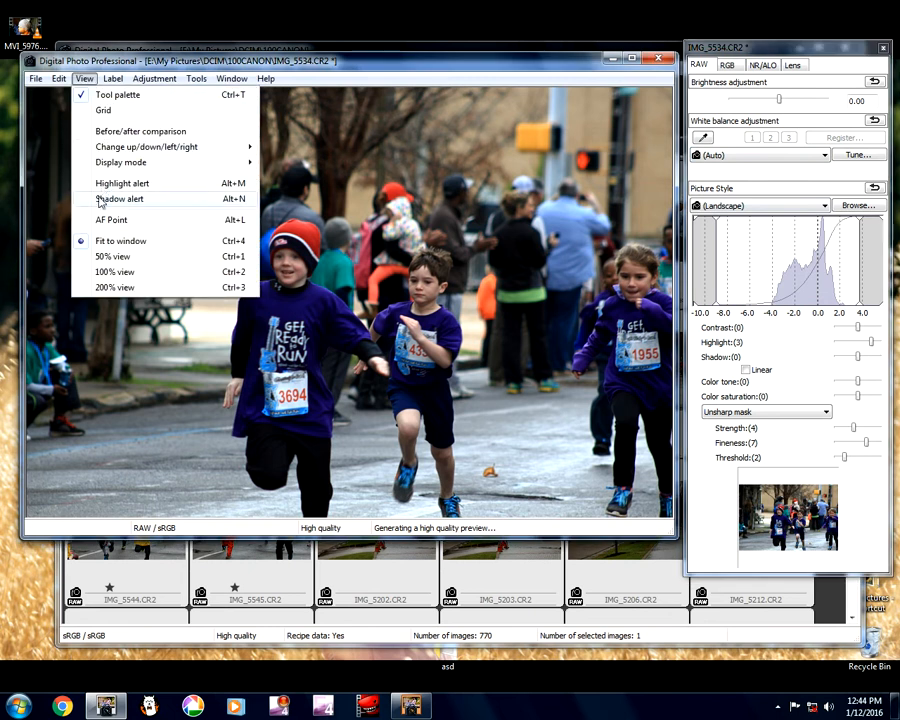
pyautogui.click(100, 183)
pyautogui.click(84, 78)
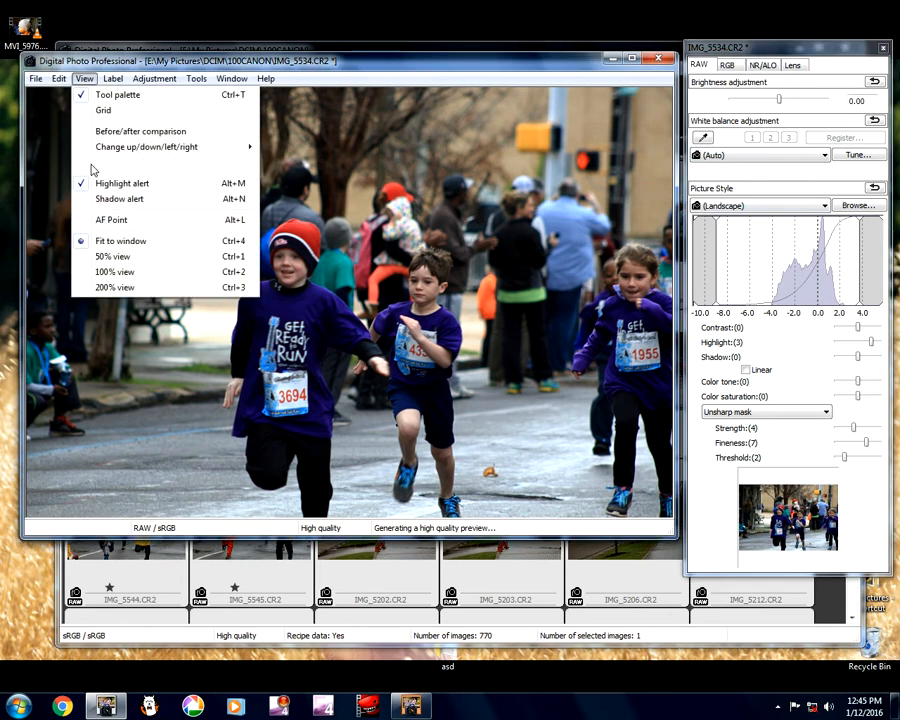
pyautogui.click(82, 184)
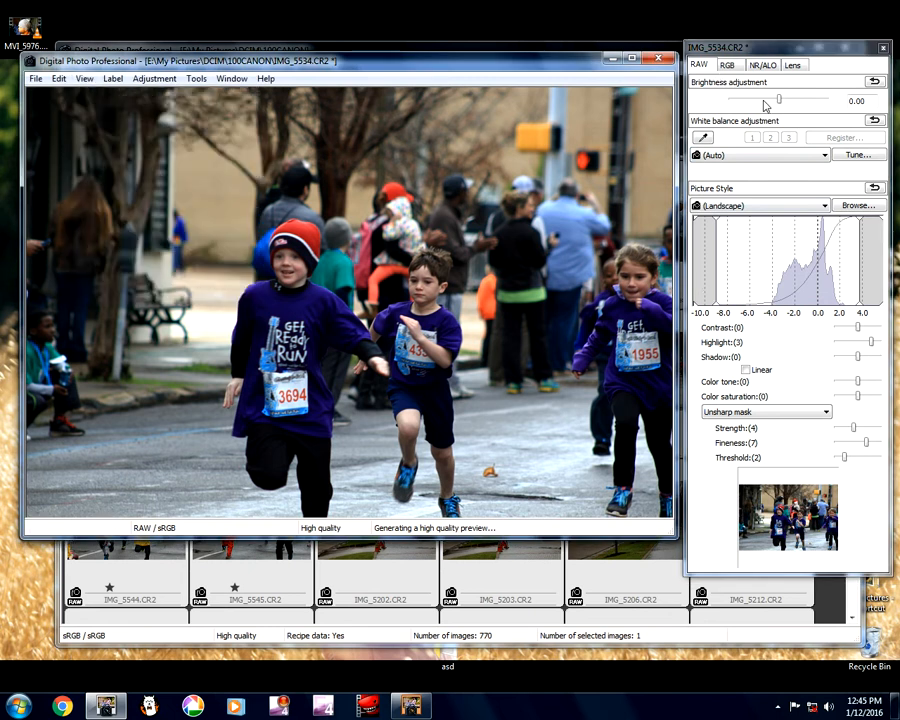
pyautogui.moveTo(779, 100); pyautogui.dragTo(783, 101)
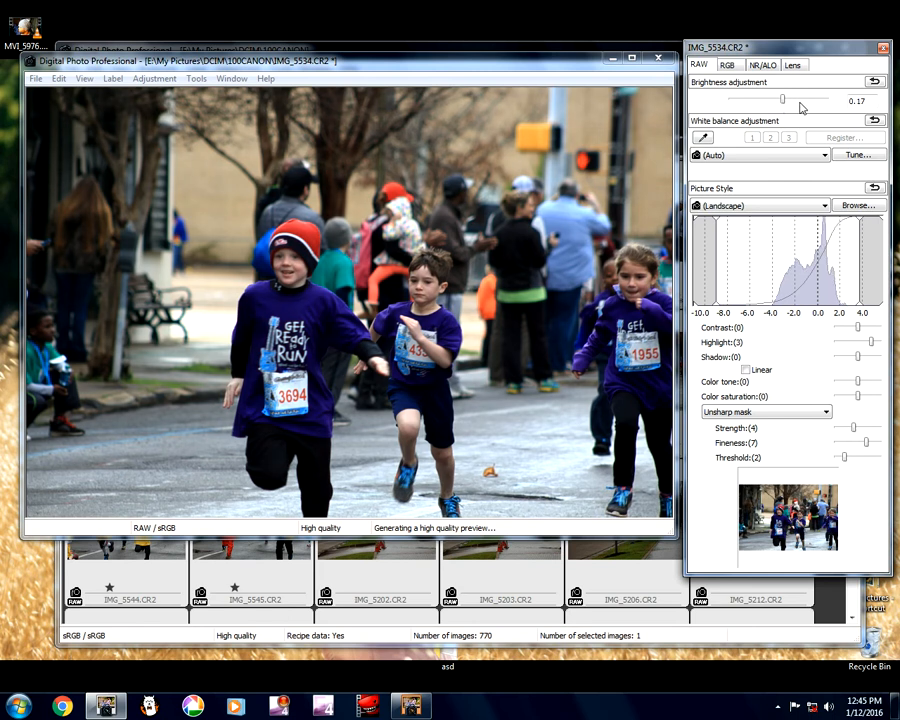
pyautogui.click(659, 59)
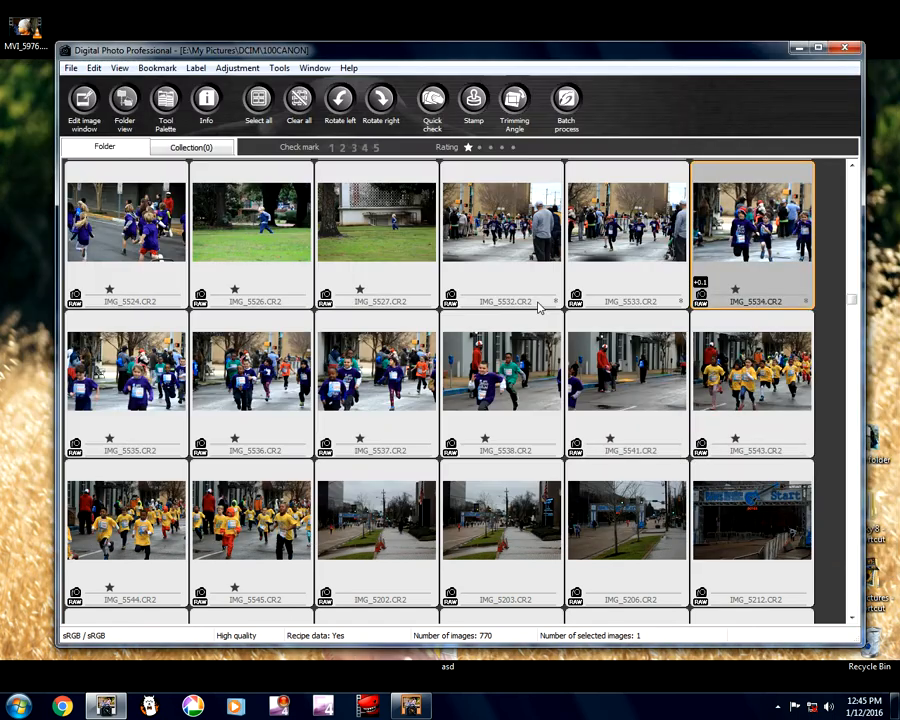
# - Inspect IMG_5535 in its own edit window, close it and remove the photo's star rating
pyautogui.click(117, 424)
pyautogui.scroll(-1, 117, 424)
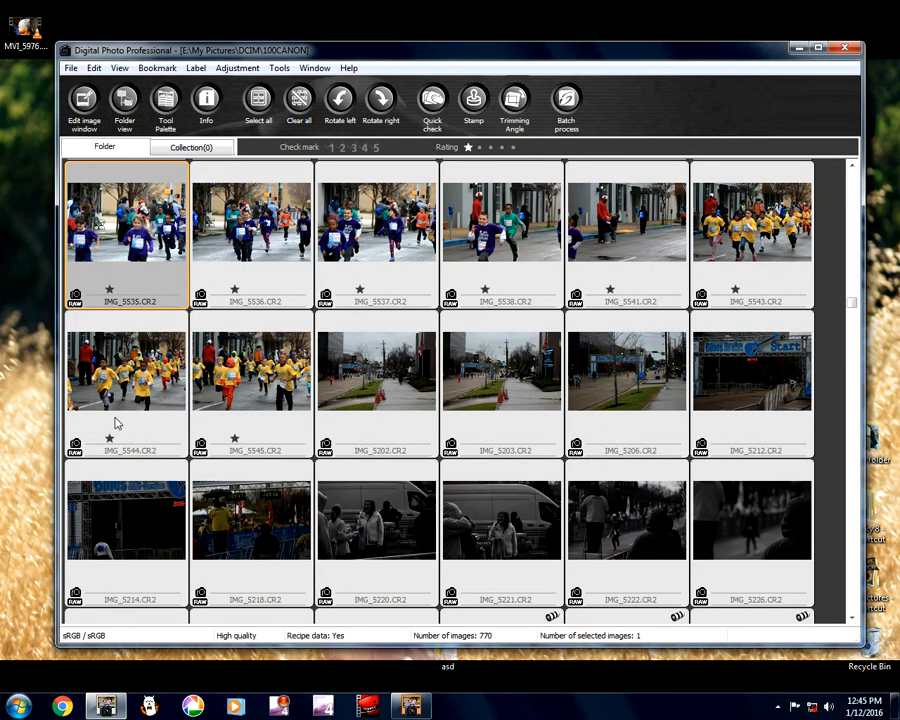
pyautogui.doubleClick(131, 242)
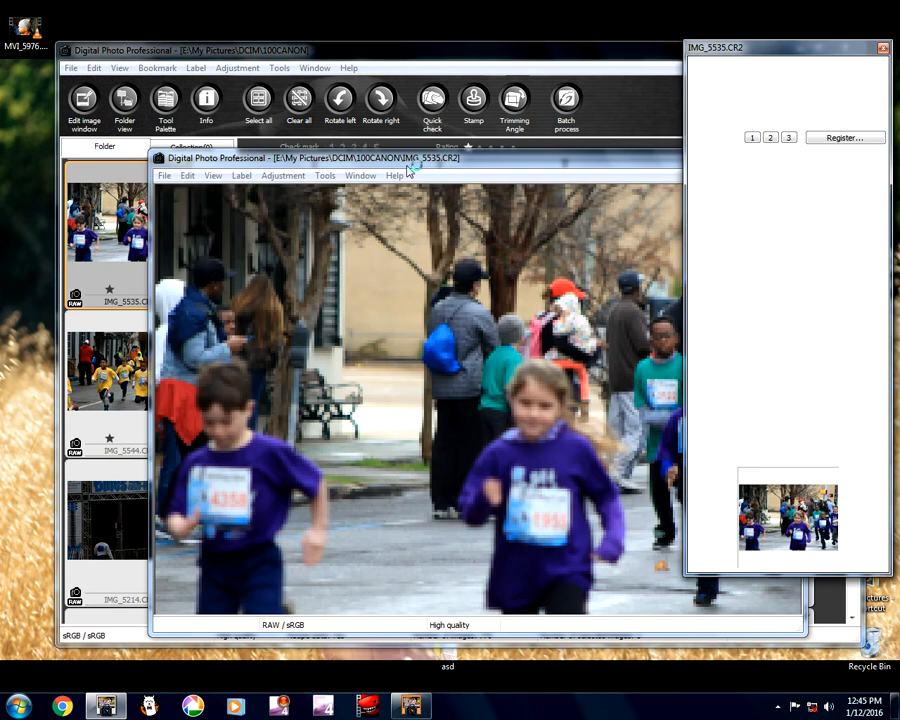
pyautogui.moveTo(408, 168); pyautogui.dragTo(247, 74)
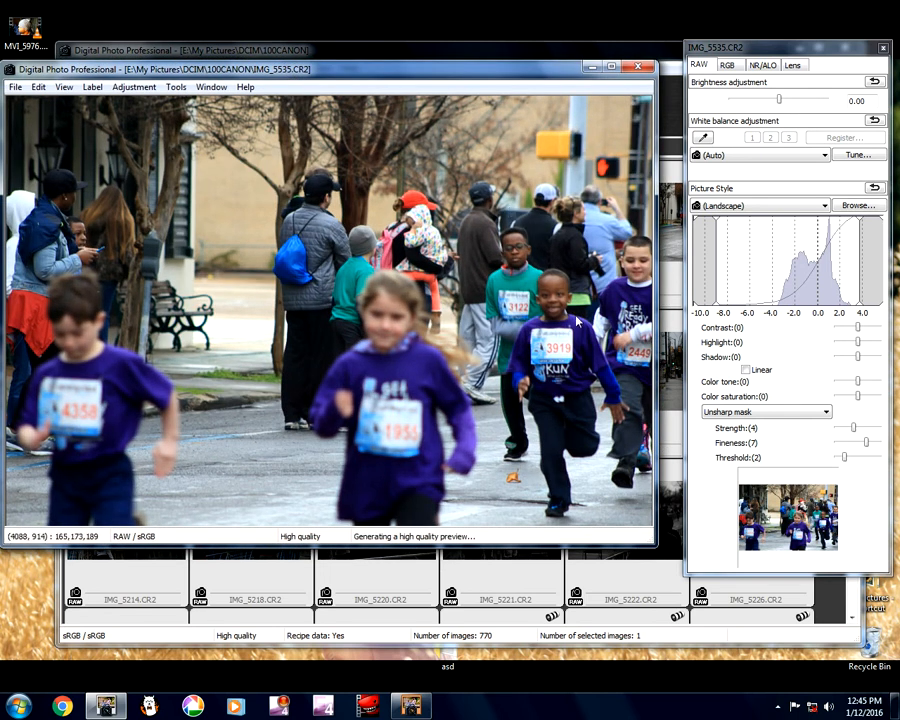
pyautogui.click(639, 70)
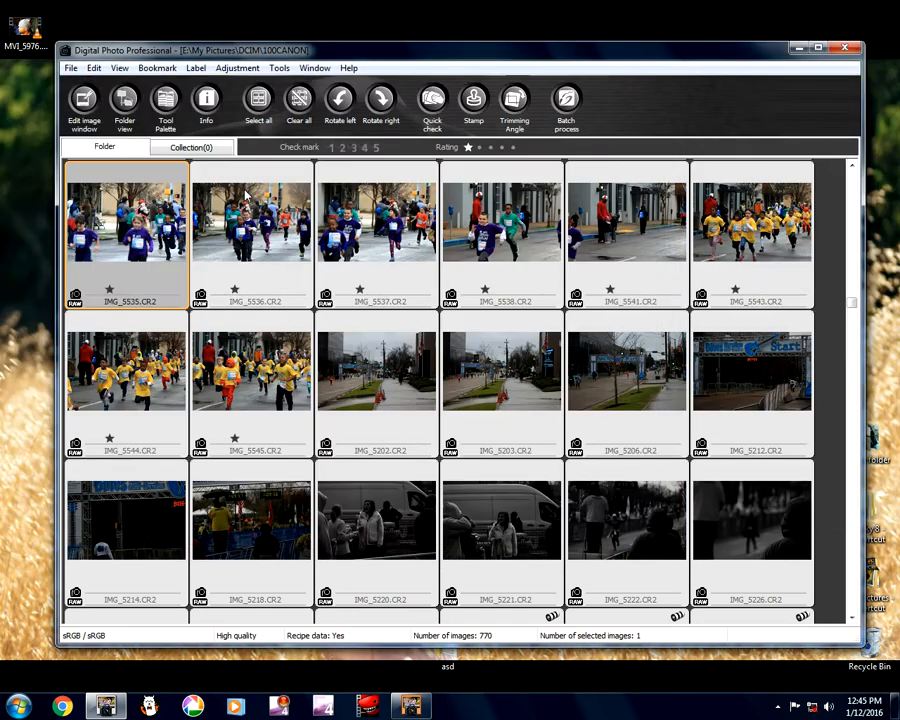
# - Open IMG_5536 in its own edit window and review its shooting information, including the focal length entry
pyautogui.click(196, 240)
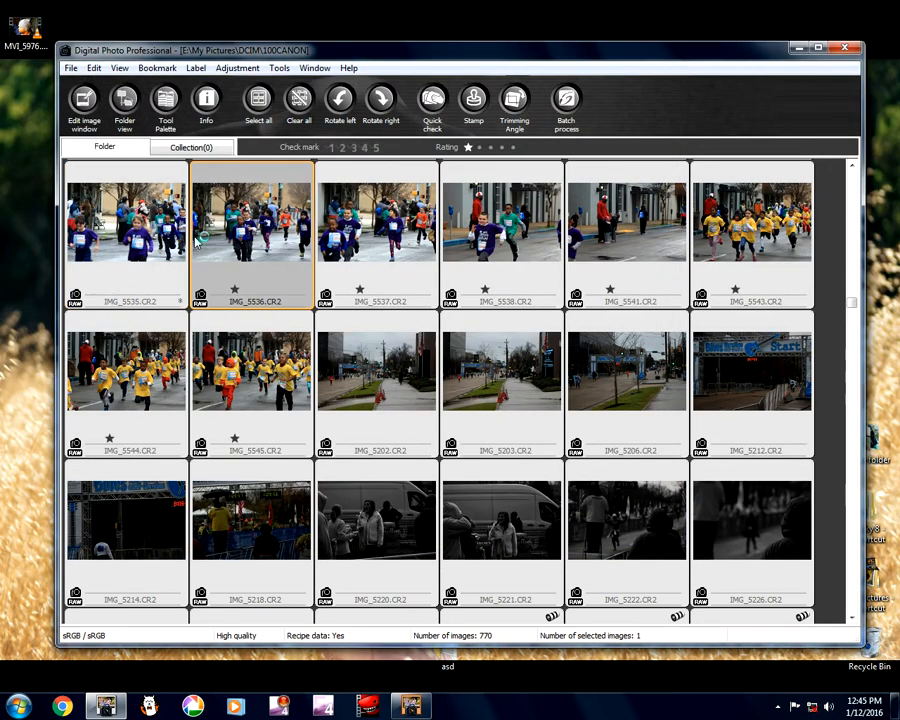
pyautogui.doubleClick(196, 240)
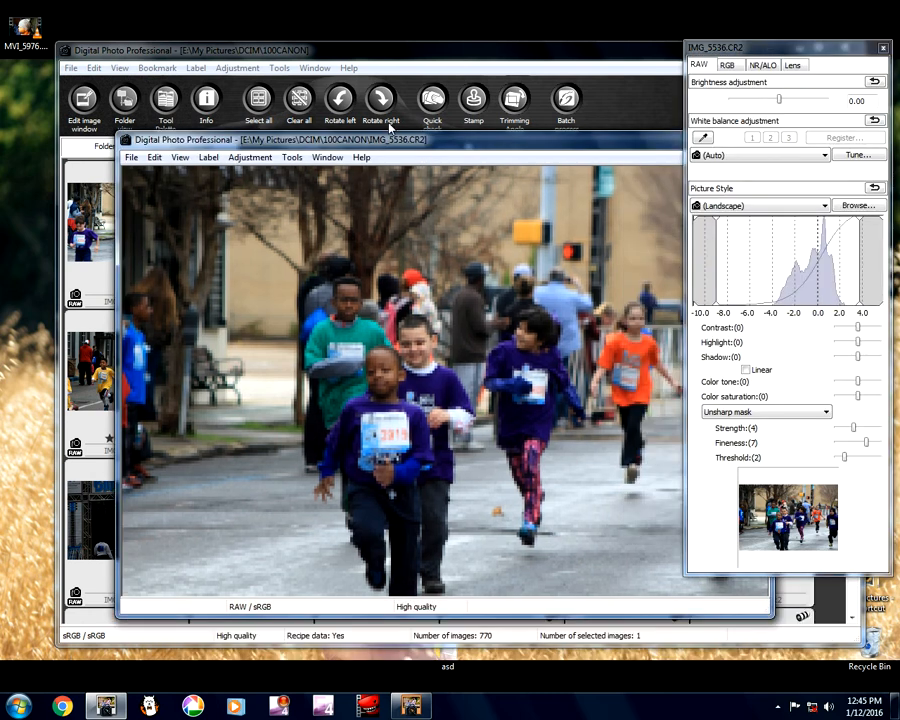
pyautogui.moveTo(390, 138); pyautogui.dragTo(330, 93)
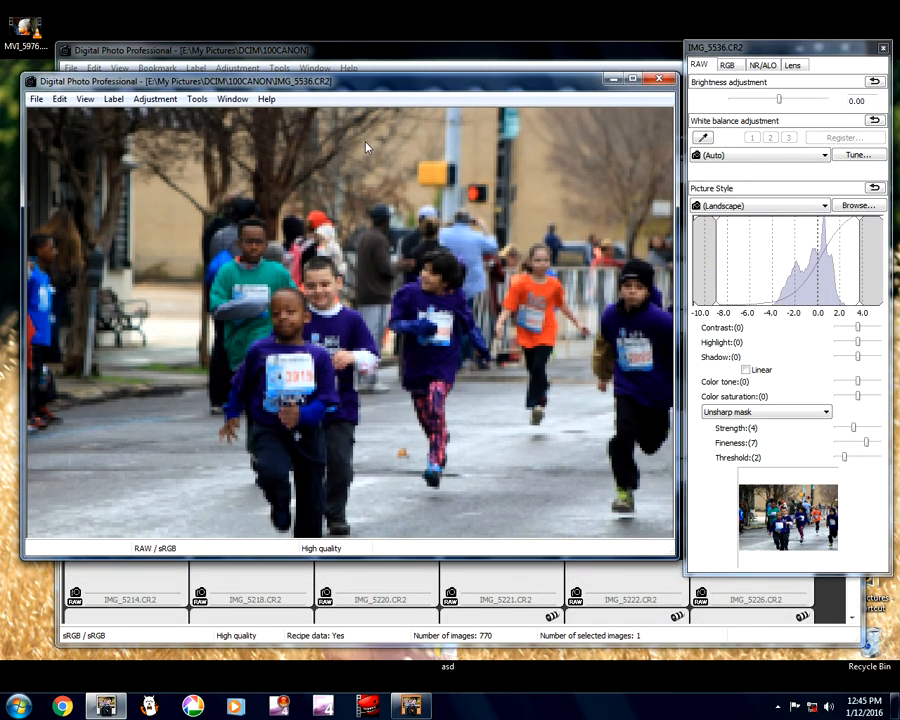
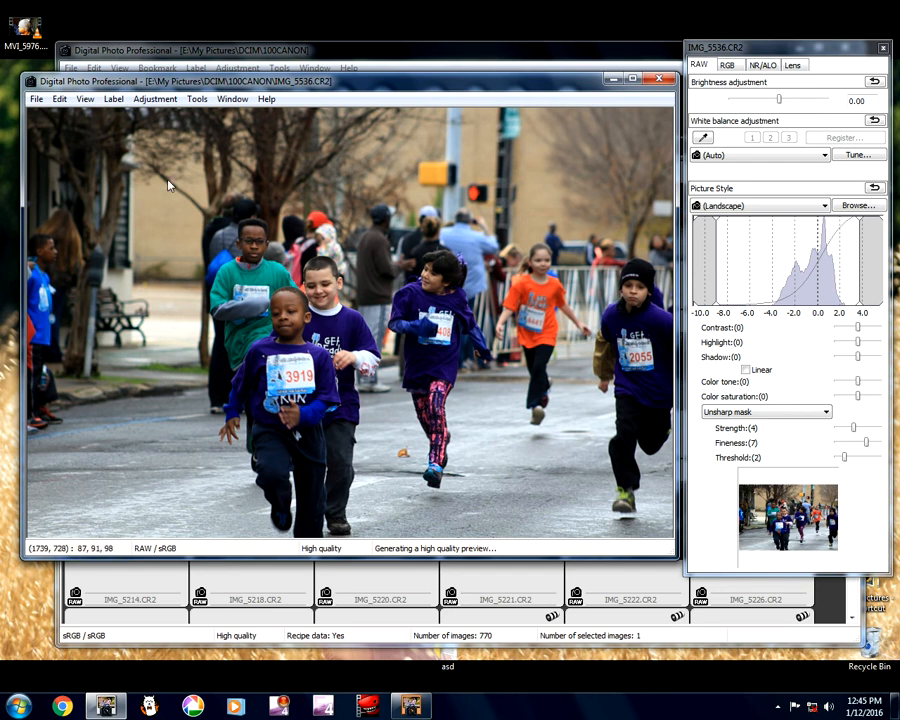
pyautogui.click(36, 99)
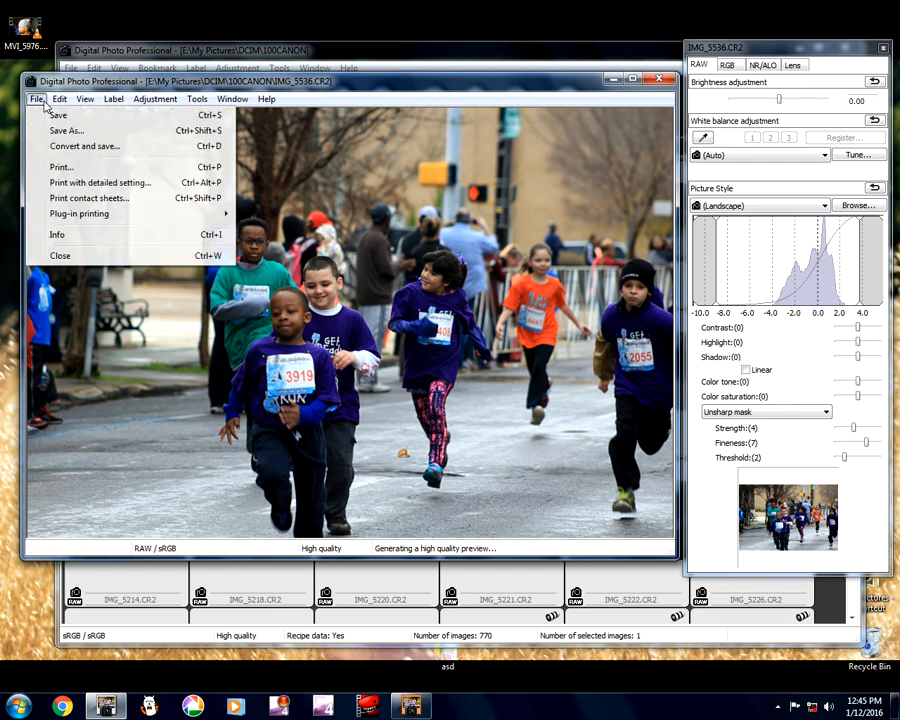
pyautogui.click(58, 238)
pyautogui.moveTo(609, 51); pyautogui.dragTo(554, 50)
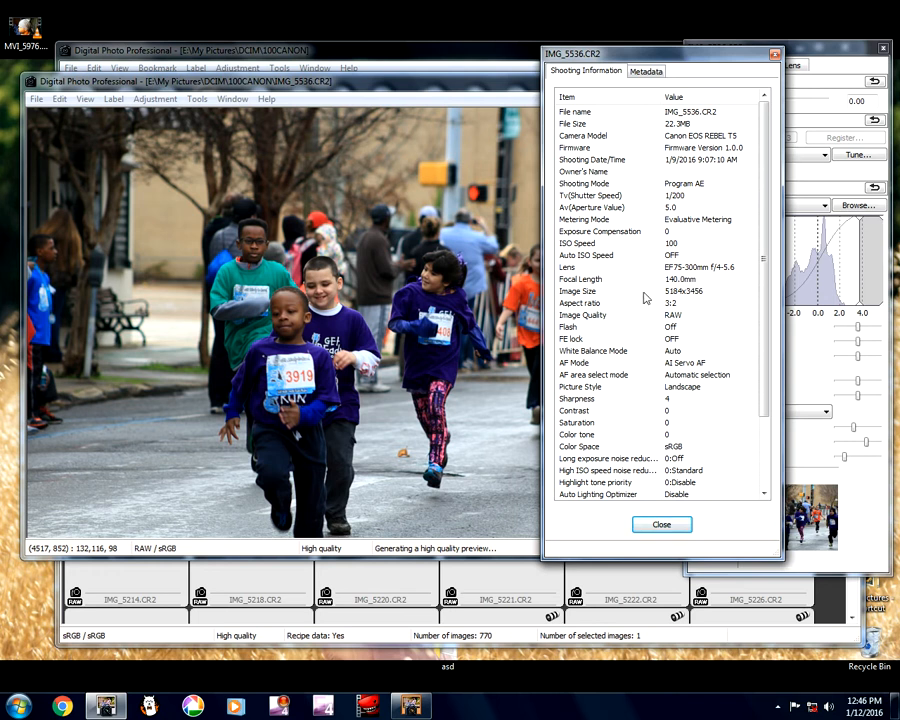
pyautogui.click(592, 282)
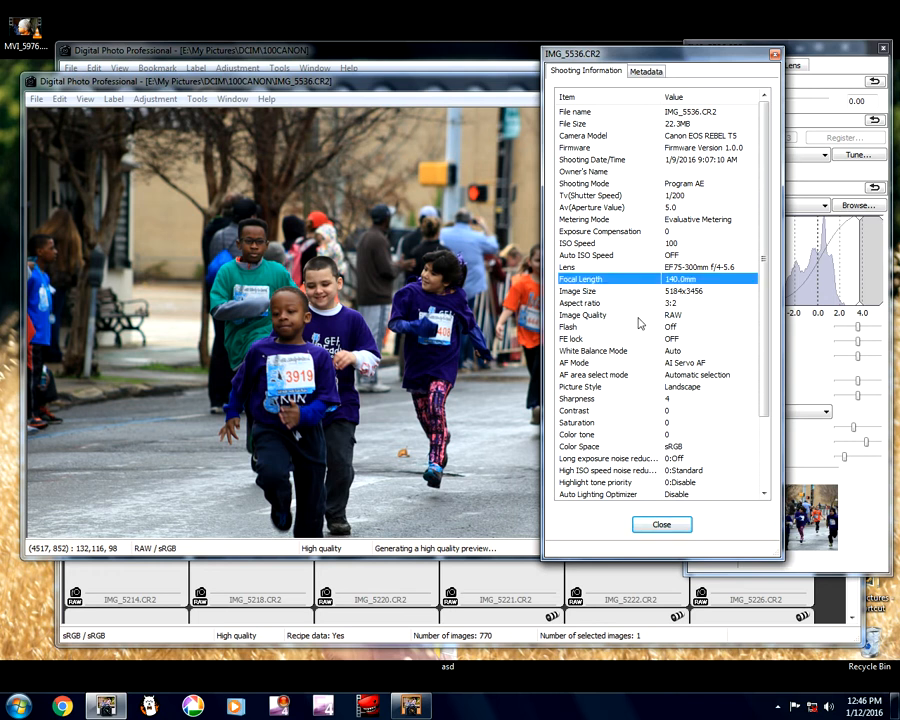
pyautogui.scroll(-3, 686, 460)
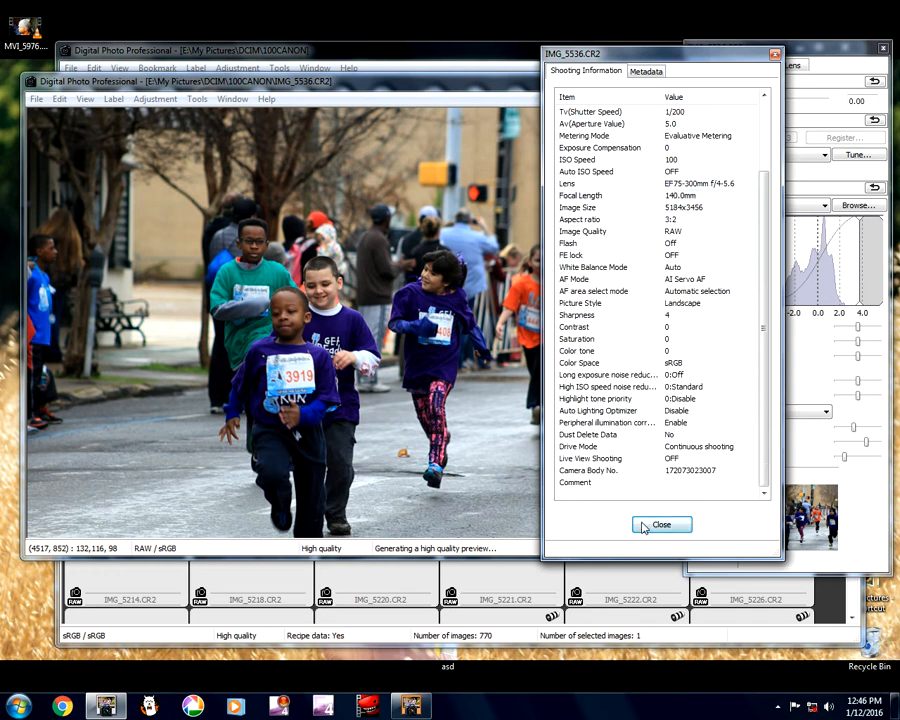
pyautogui.click(661, 524)
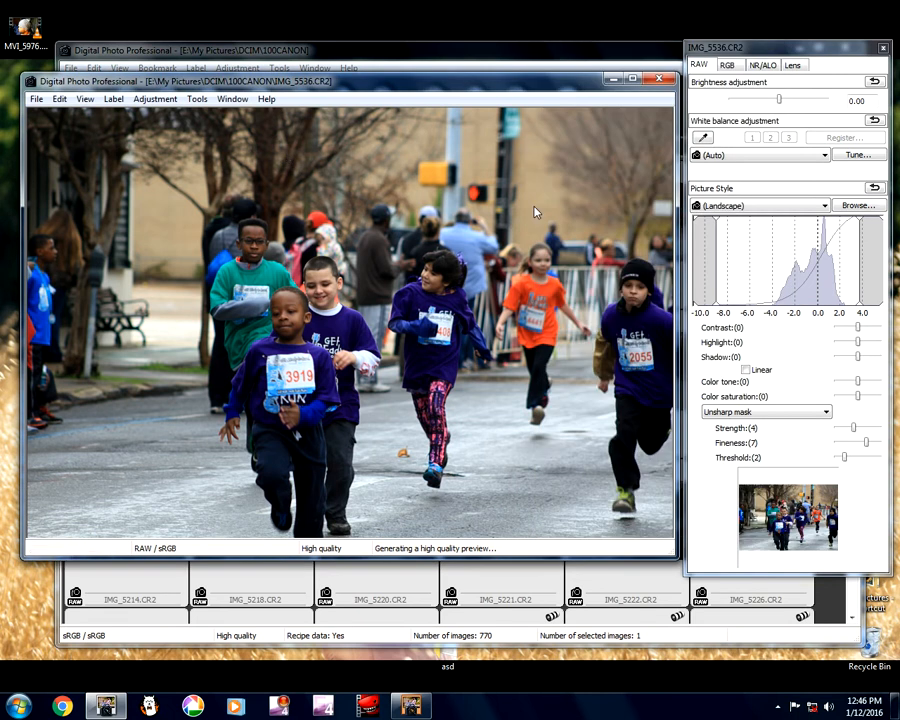
# - Try a RAW contrast of 1 and an RGB contrast of 2 on IMG_5536, and return both to 0
pyautogui.moveTo(858, 327); pyautogui.dragTo(866, 327)
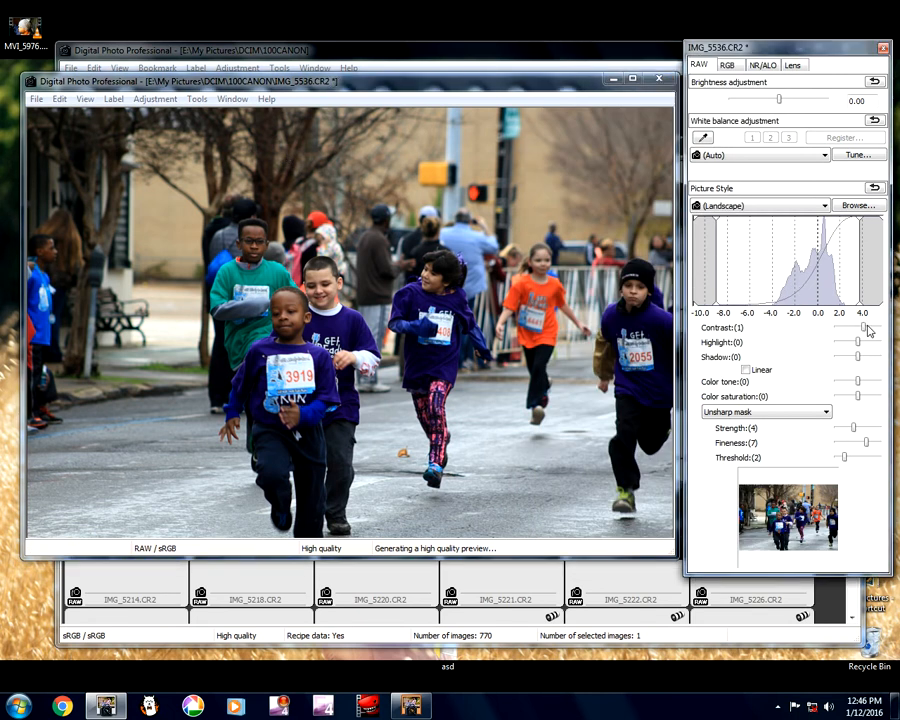
pyautogui.click(843, 329)
pyautogui.click(867, 330)
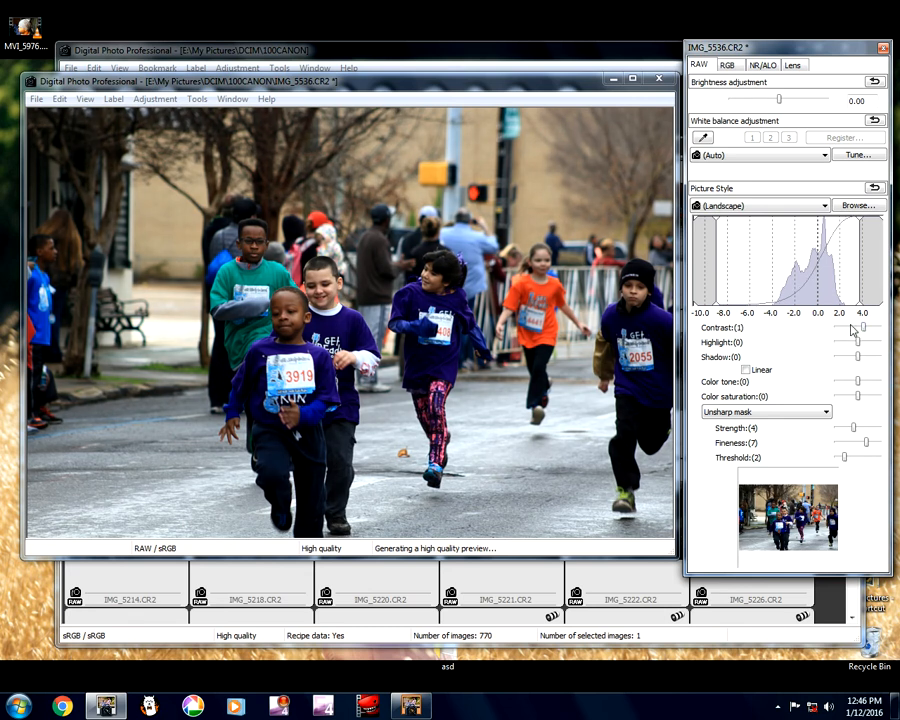
pyautogui.click(849, 327)
pyautogui.click(727, 66)
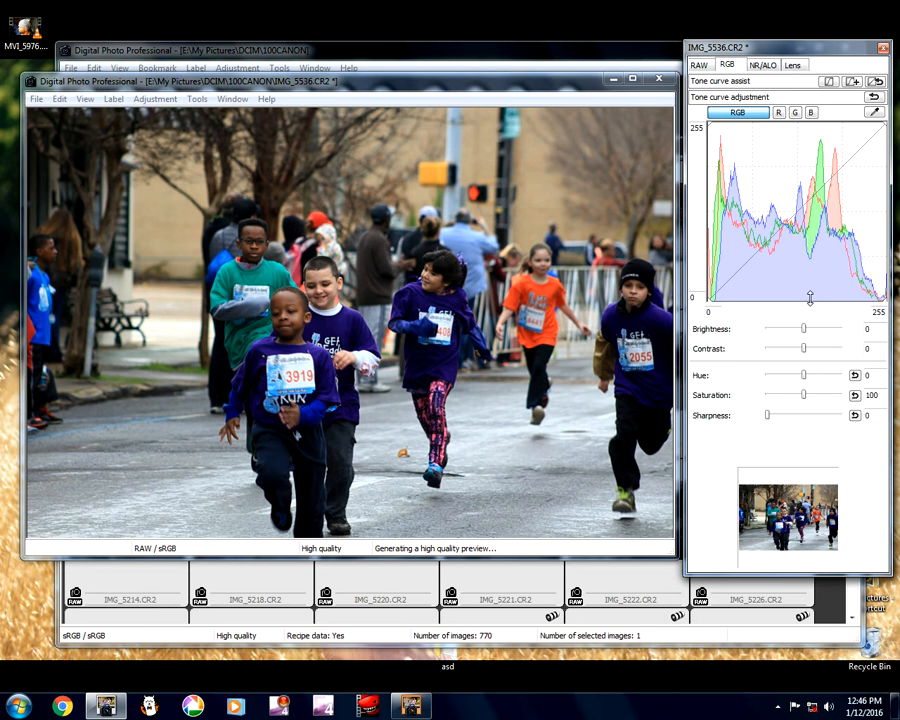
pyautogui.click(809, 350)
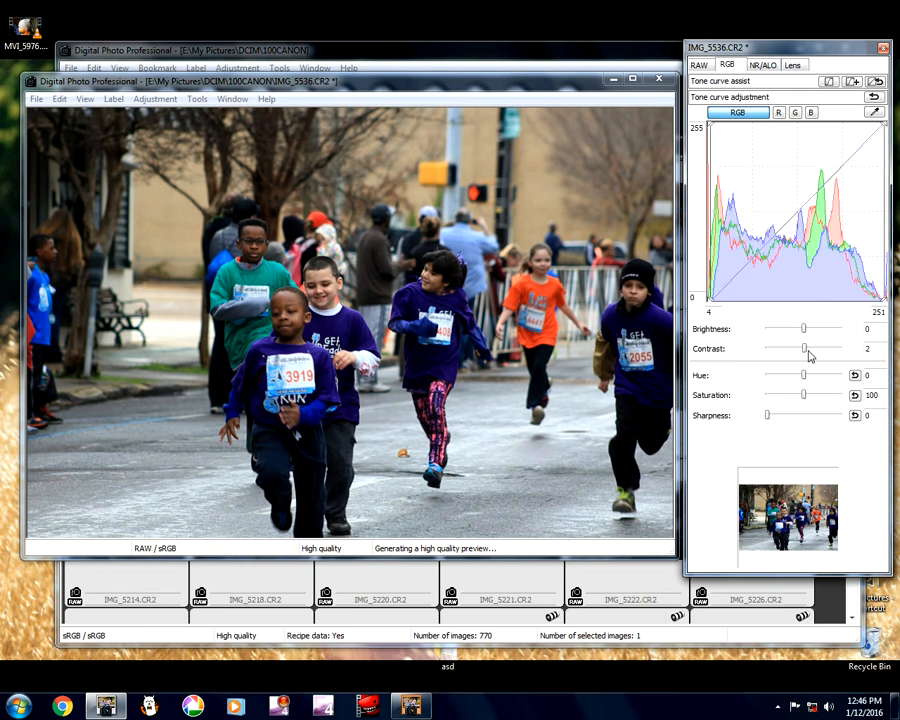
pyautogui.click(803, 350)
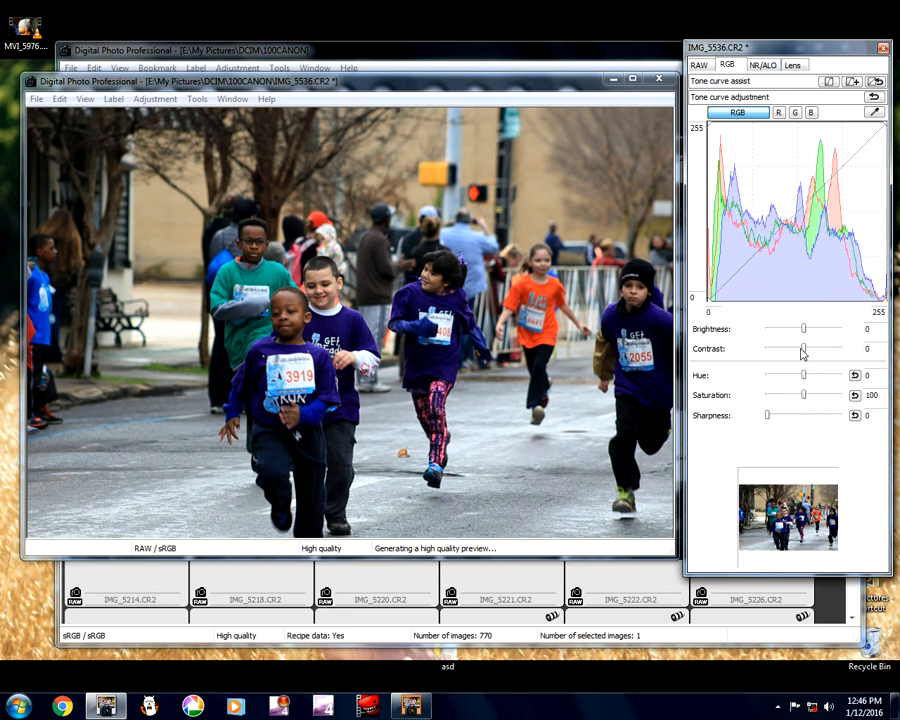
# - Set IMG_5536's RAW unsharp mask strength to 6 and close its edit window
pyautogui.click(699, 65)
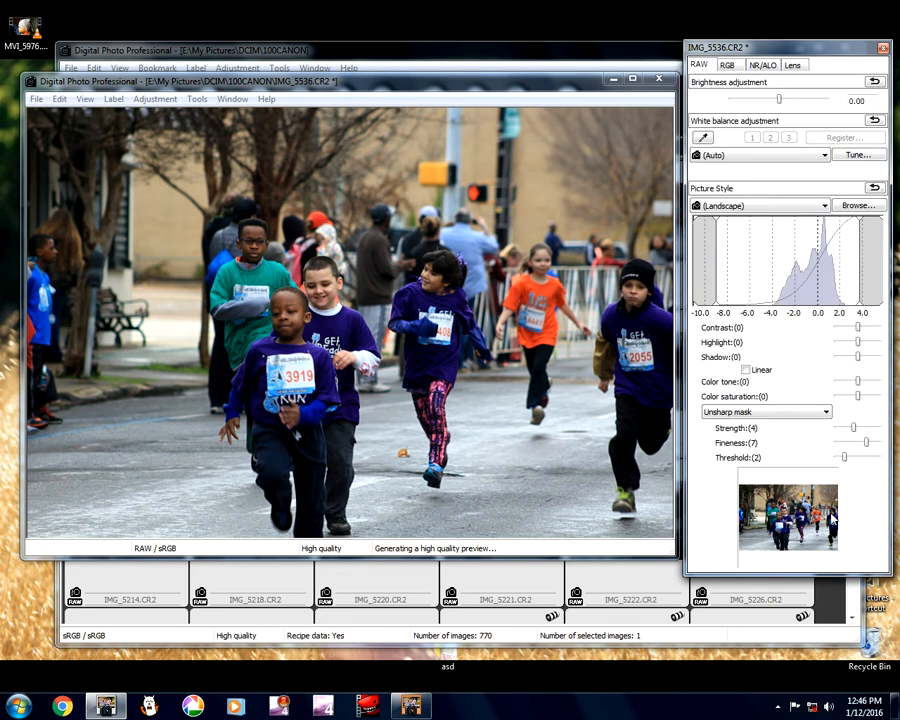
pyautogui.moveTo(862, 431); pyautogui.dragTo(866, 429)
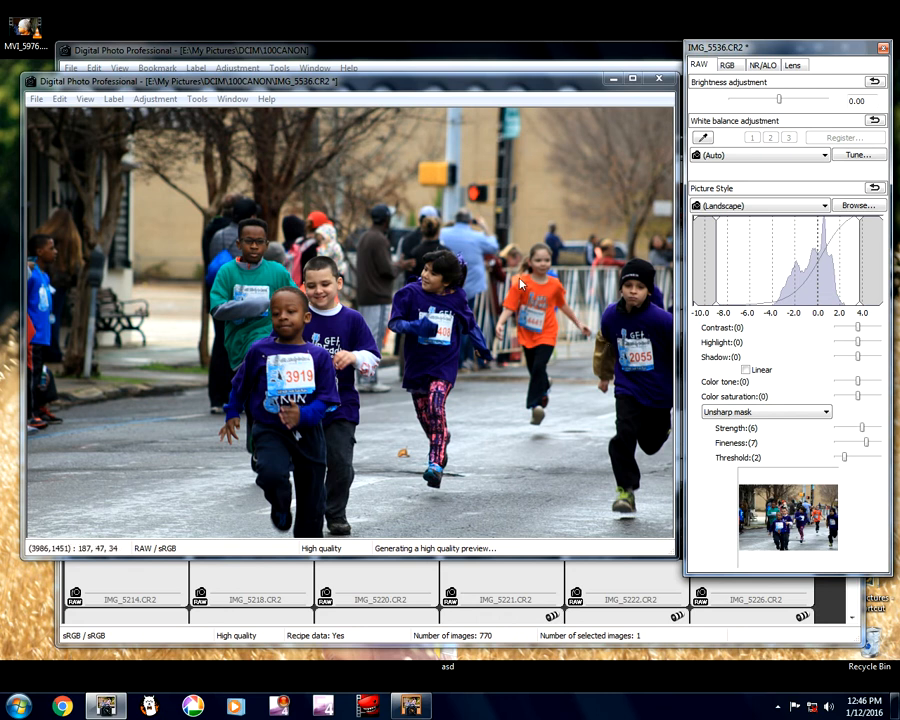
pyautogui.click(659, 79)
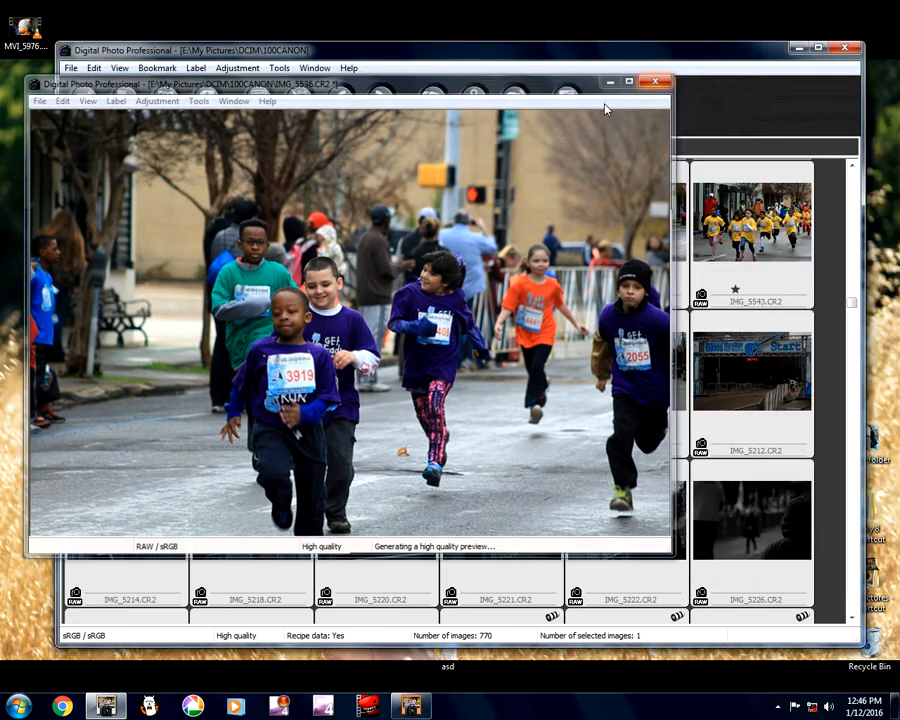
# - Inspect IMG_5537 and IMG_5538 in their own edit windows, close each one and remove both photos' star ratings
pyautogui.doubleClick(349, 265)
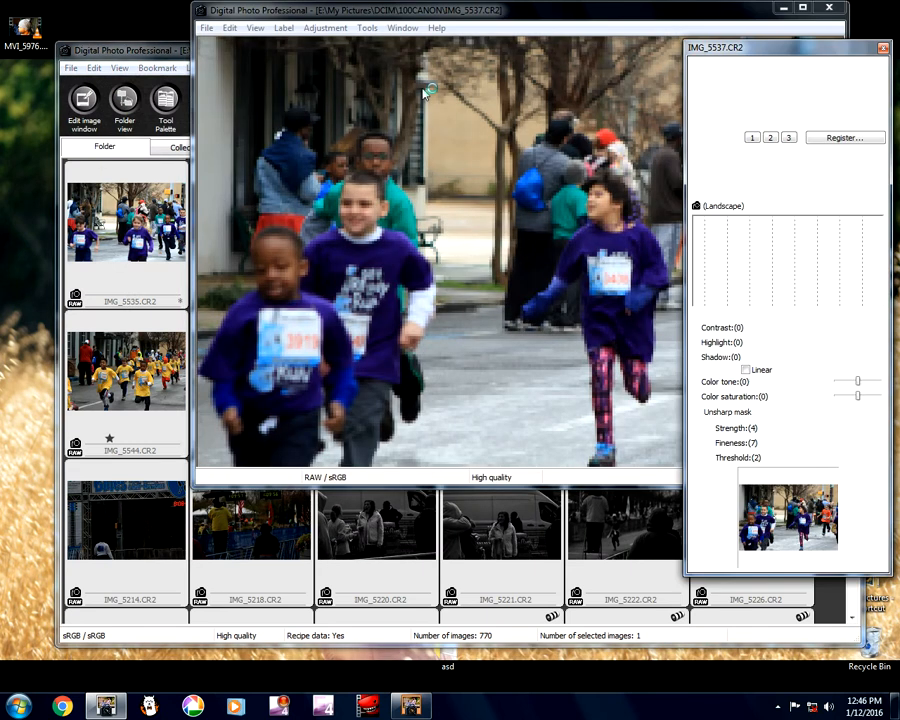
pyautogui.moveTo(465, 14); pyautogui.dragTo(302, 47)
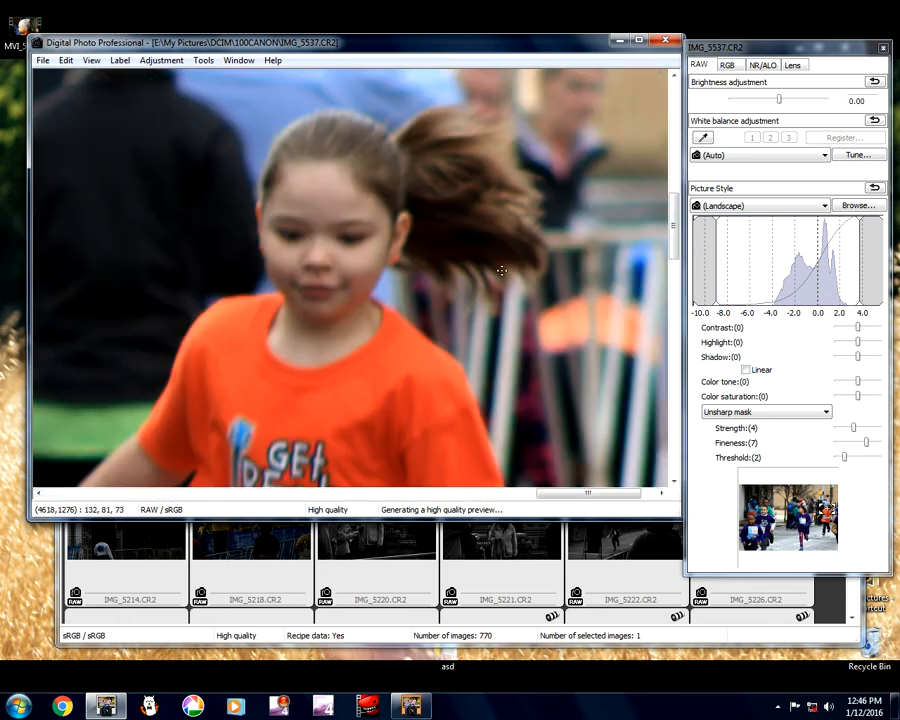
pyautogui.moveTo(500, 269); pyautogui.dragTo(444, 263)
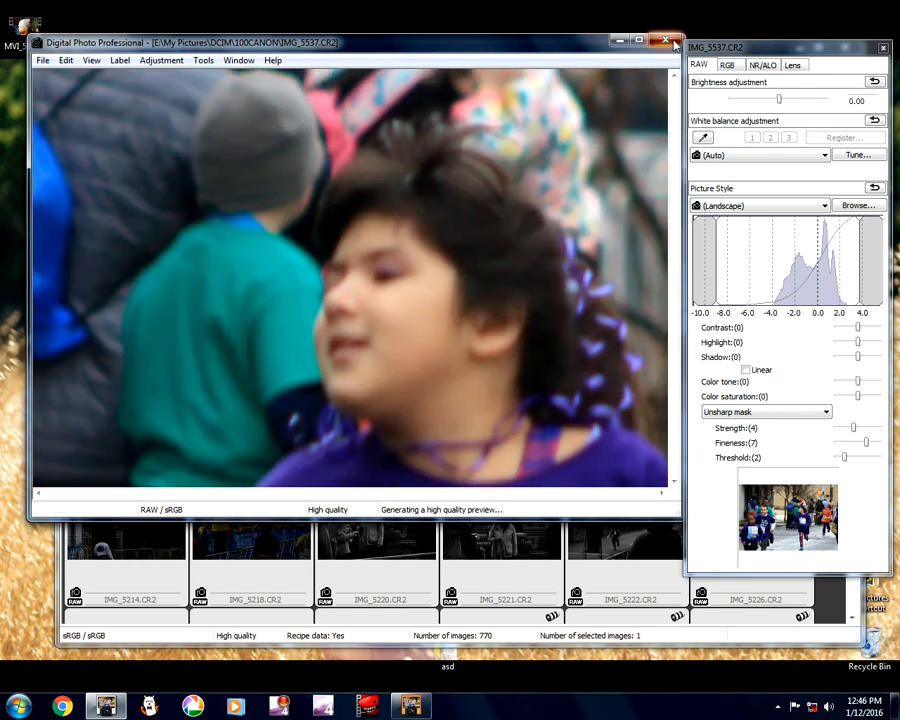
pyautogui.click(668, 41)
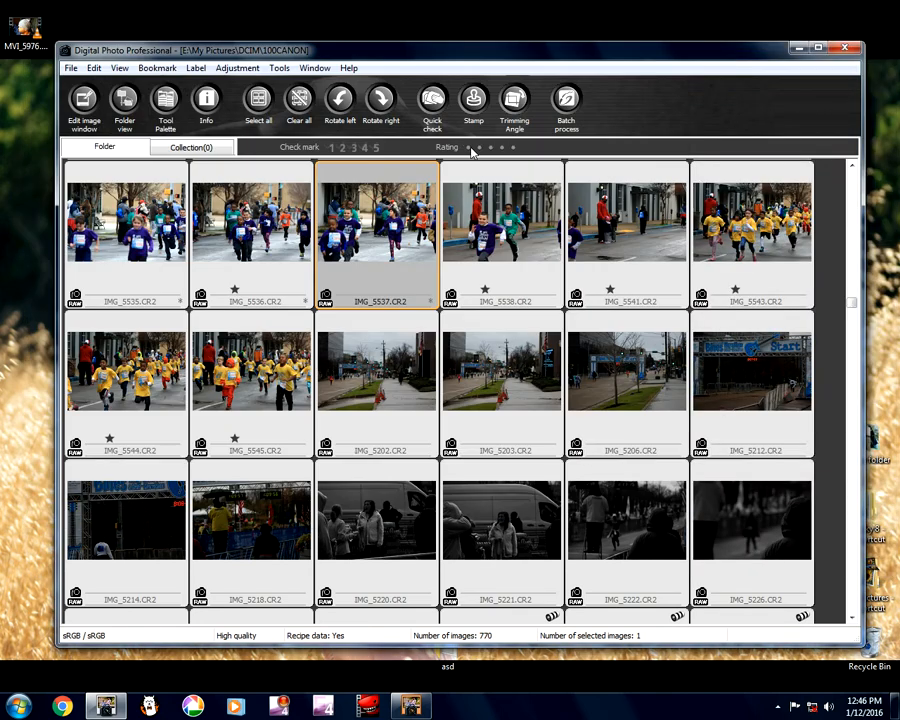
pyautogui.doubleClick(502, 258)
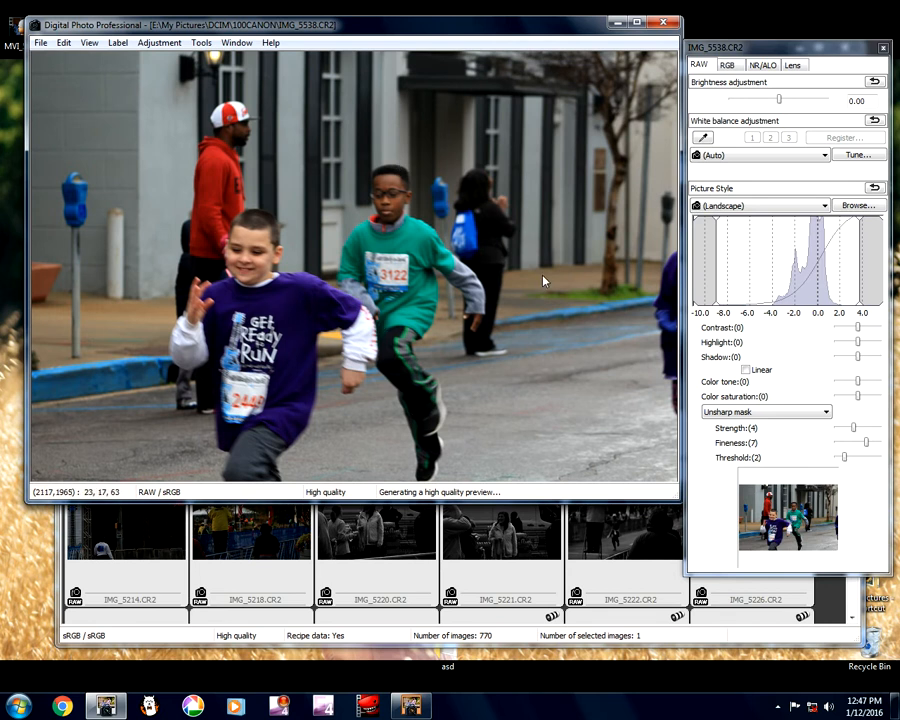
pyautogui.click(663, 23)
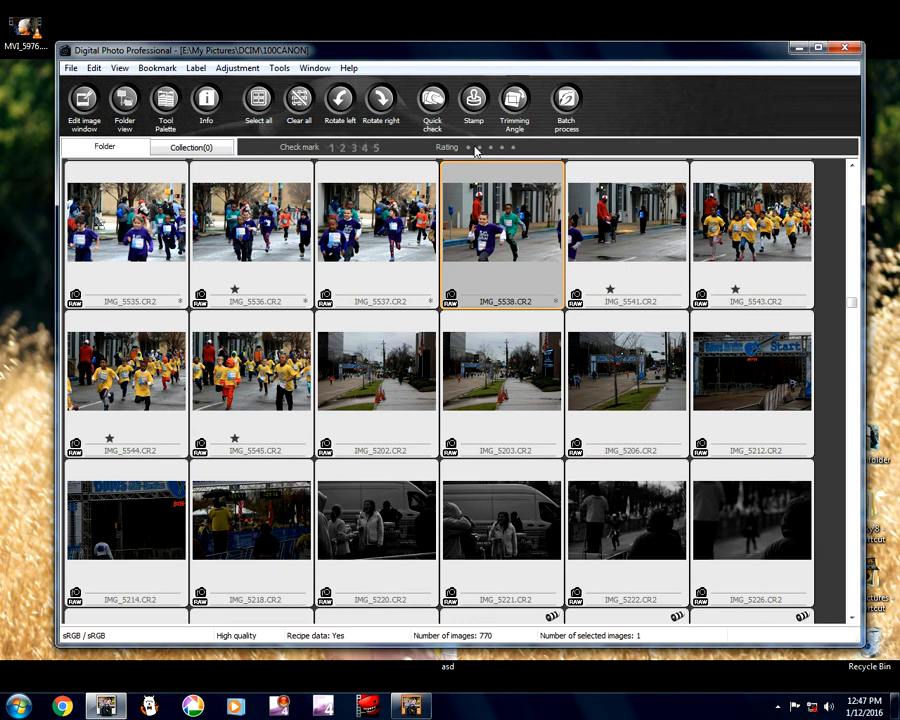
# - Inspect IMG_5541 in its own edit window and close it
pyautogui.doubleClick(644, 228)
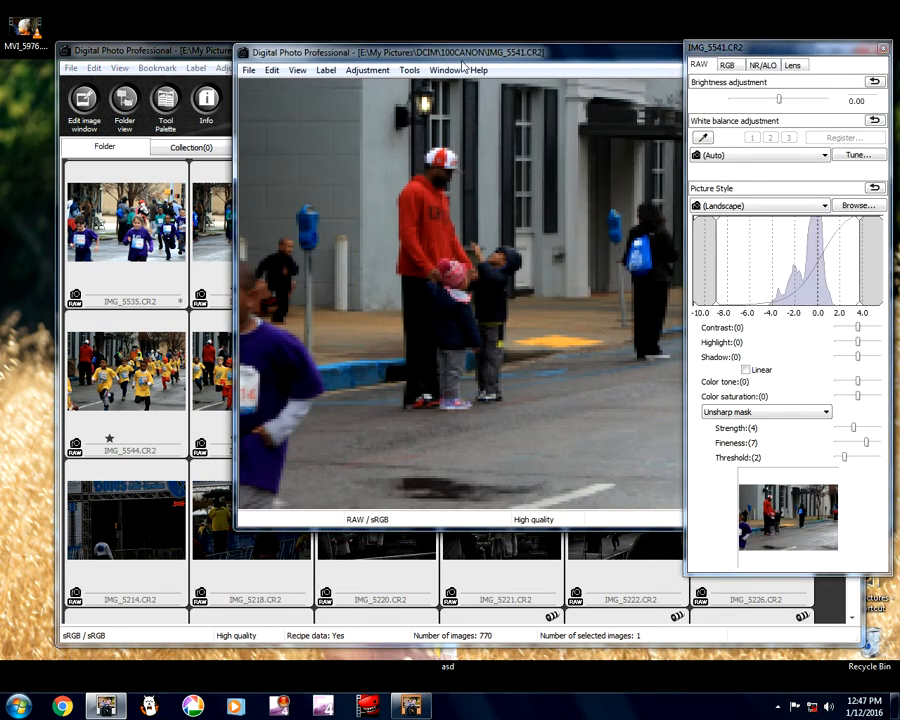
pyautogui.moveTo(407, 55); pyautogui.dragTo(369, 62)
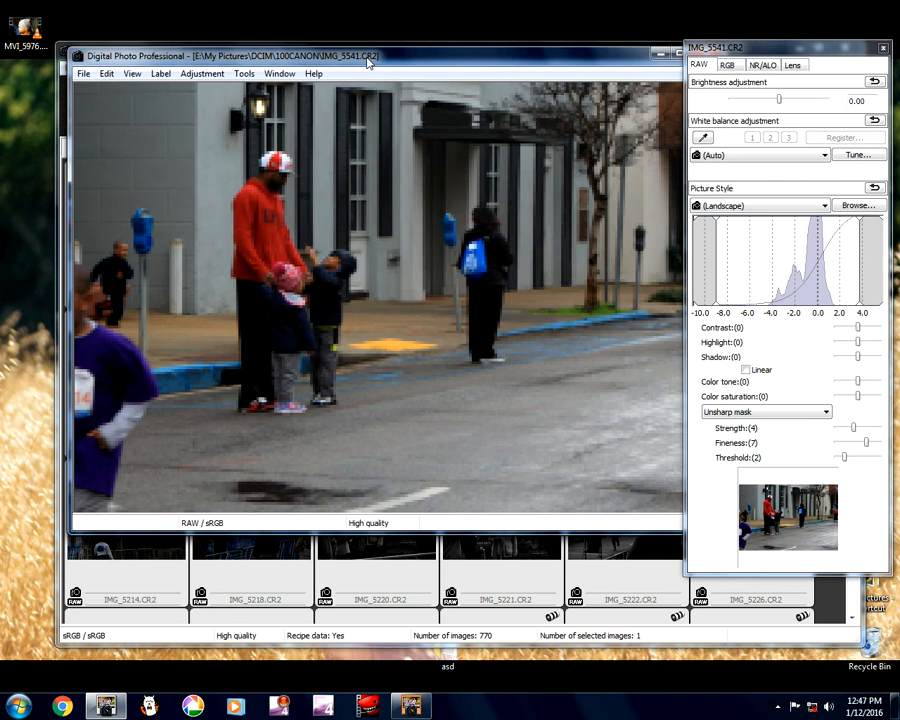
pyautogui.moveTo(548, 56); pyautogui.dragTo(462, 56)
pyautogui.click(622, 53)
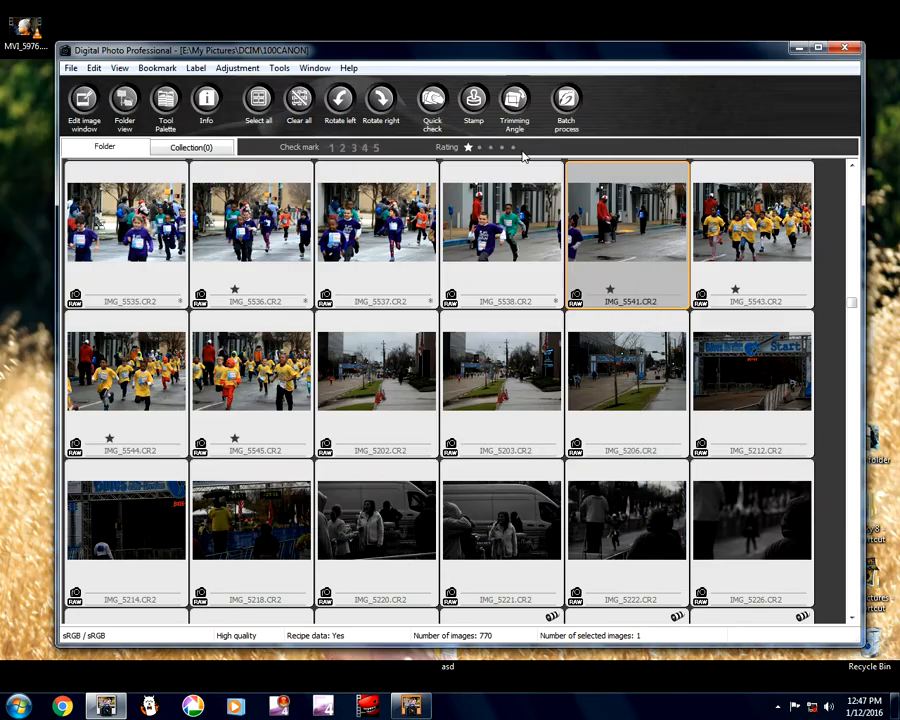
# - Open IMG_5543 in its own edit window, review its shooting information, including aperture and AF mode, and check a runner's face up close
pyautogui.doubleClick(742, 210)
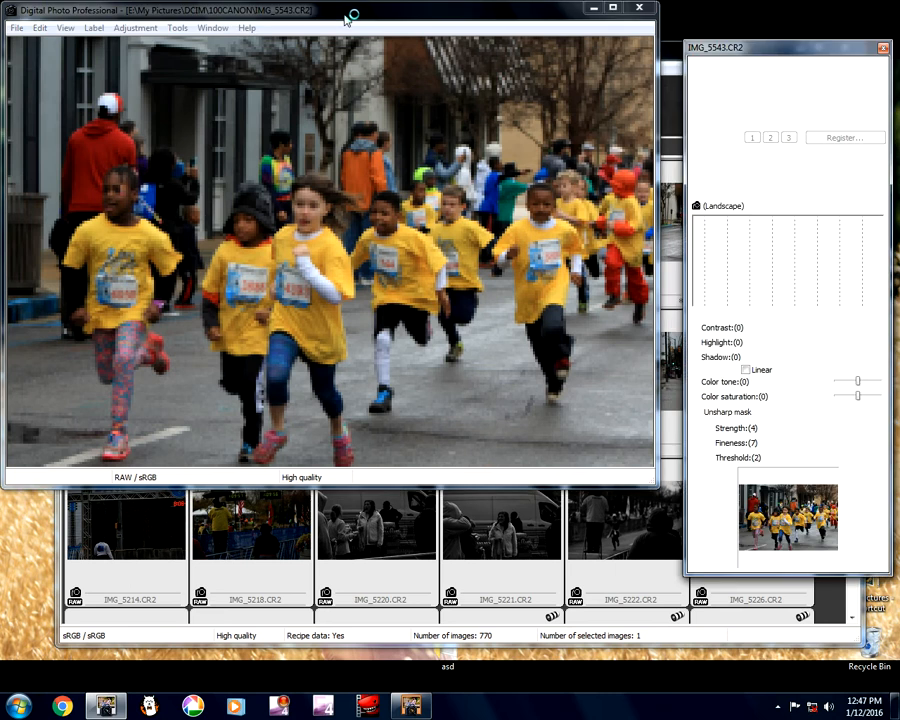
pyautogui.moveTo(348, 17); pyautogui.dragTo(365, 62)
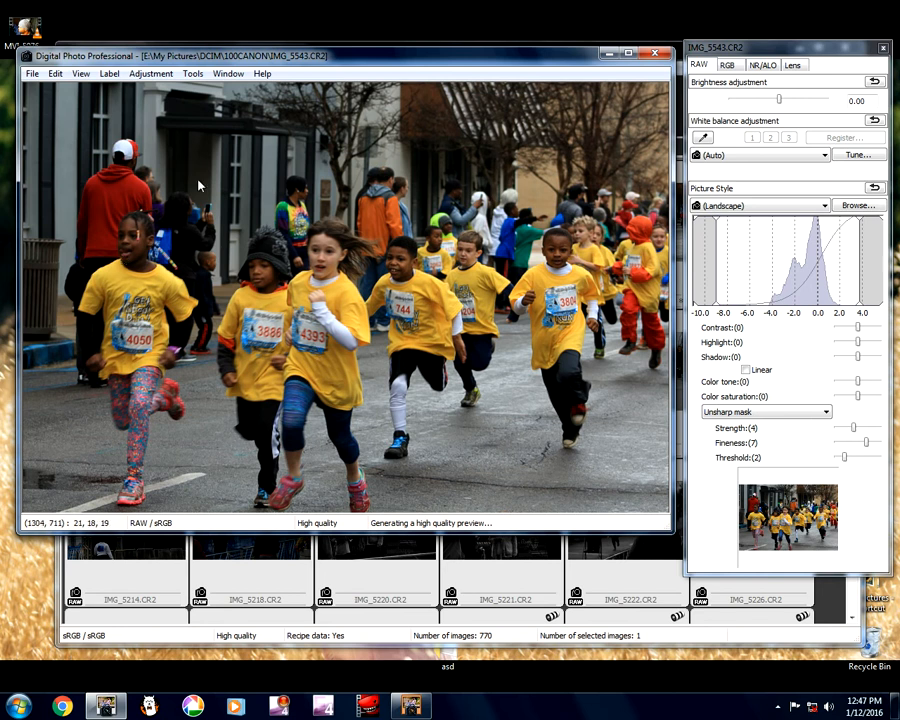
pyautogui.click(80, 73)
pyautogui.moveTo(50, 76)
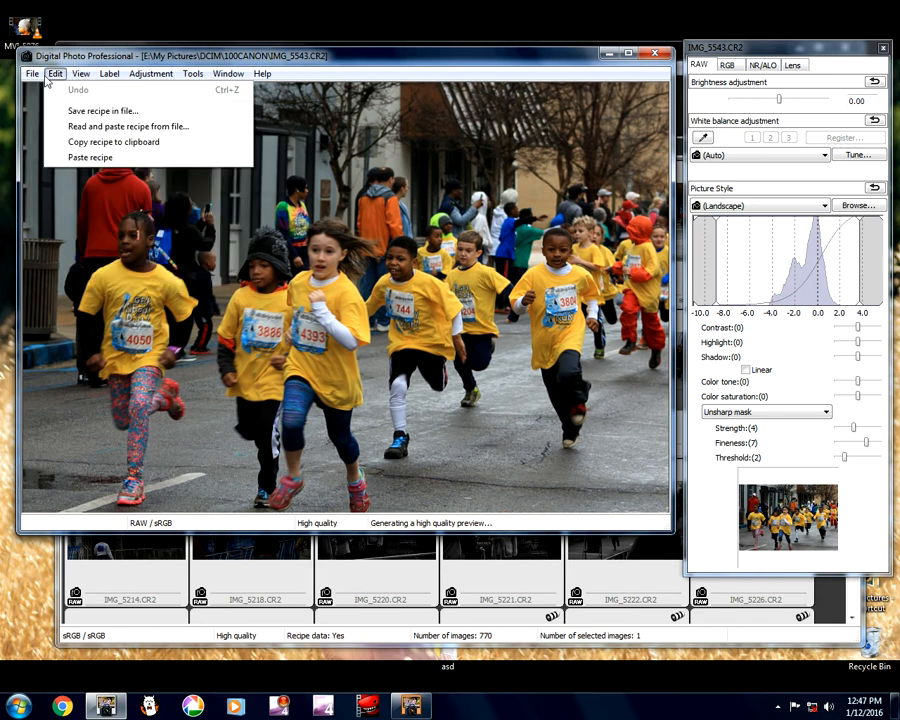
pyautogui.click(50, 208)
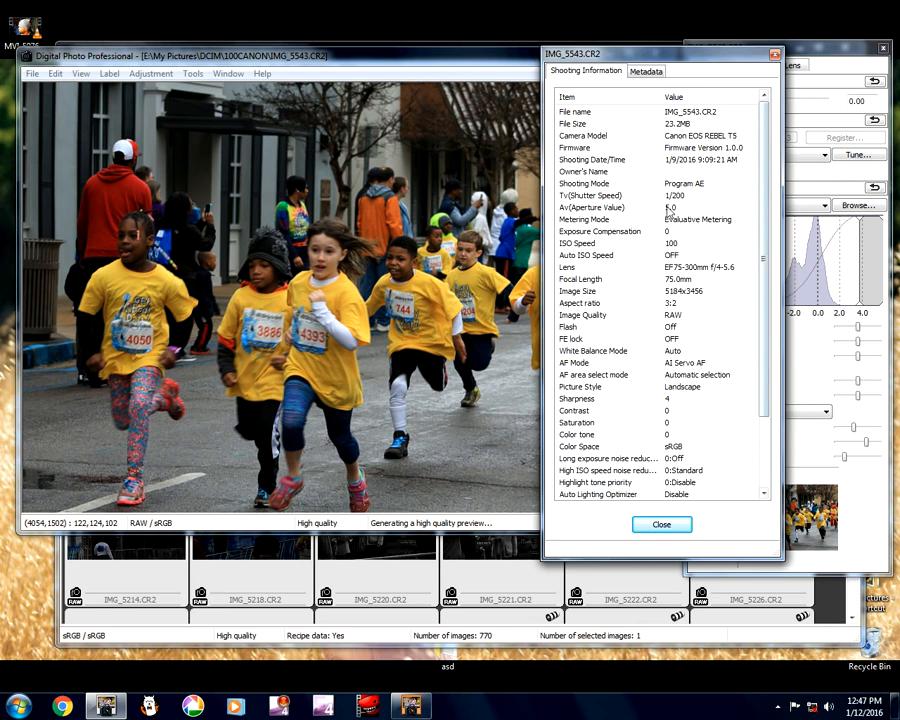
pyautogui.click(669, 208)
pyautogui.scroll(-3, 776, 244)
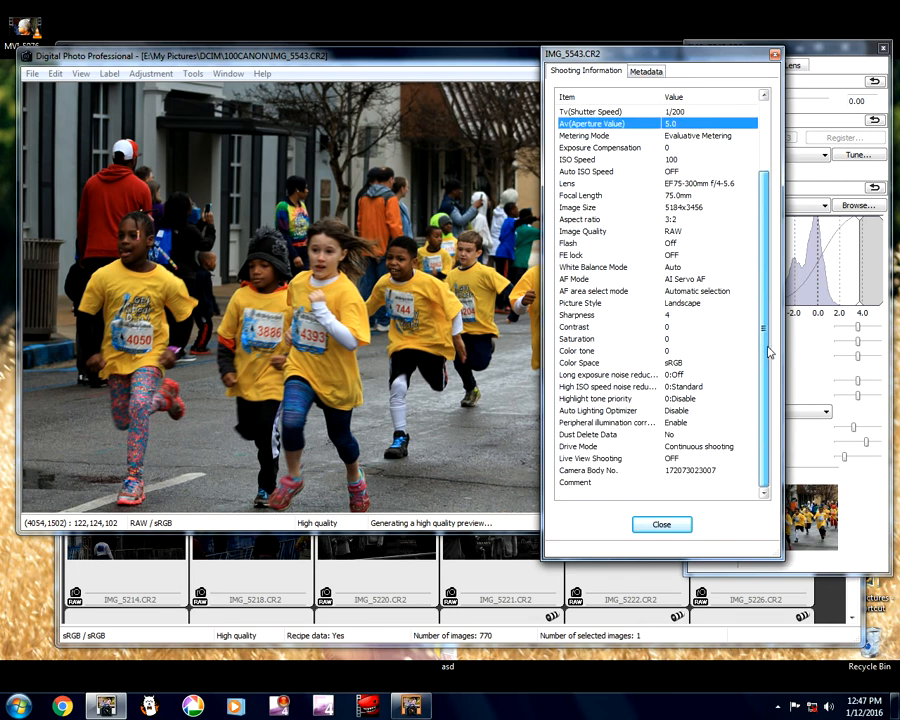
pyautogui.click(688, 280)
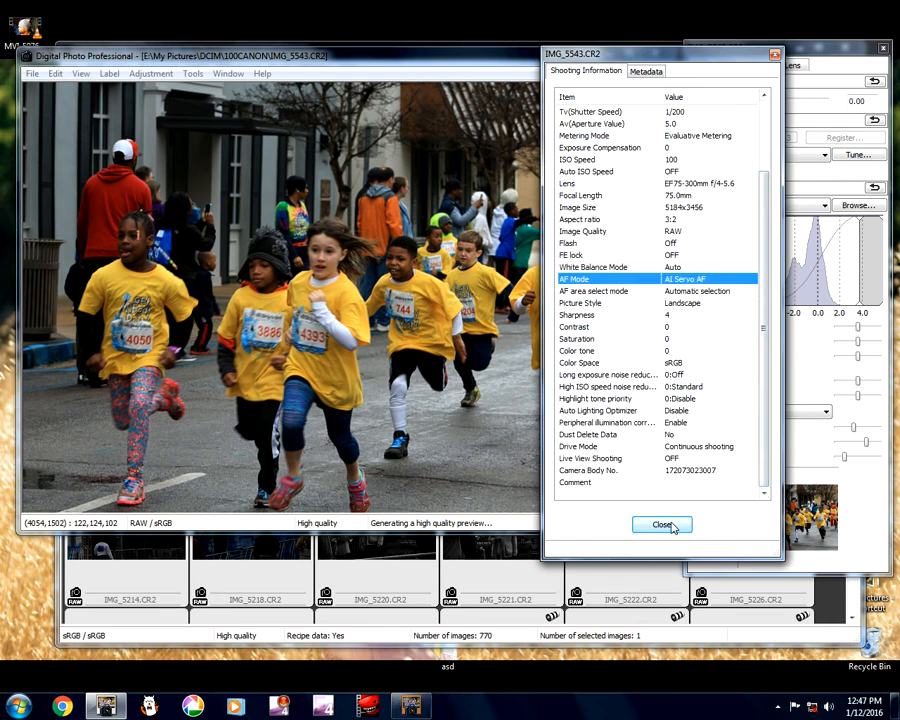
pyautogui.press('Escape')
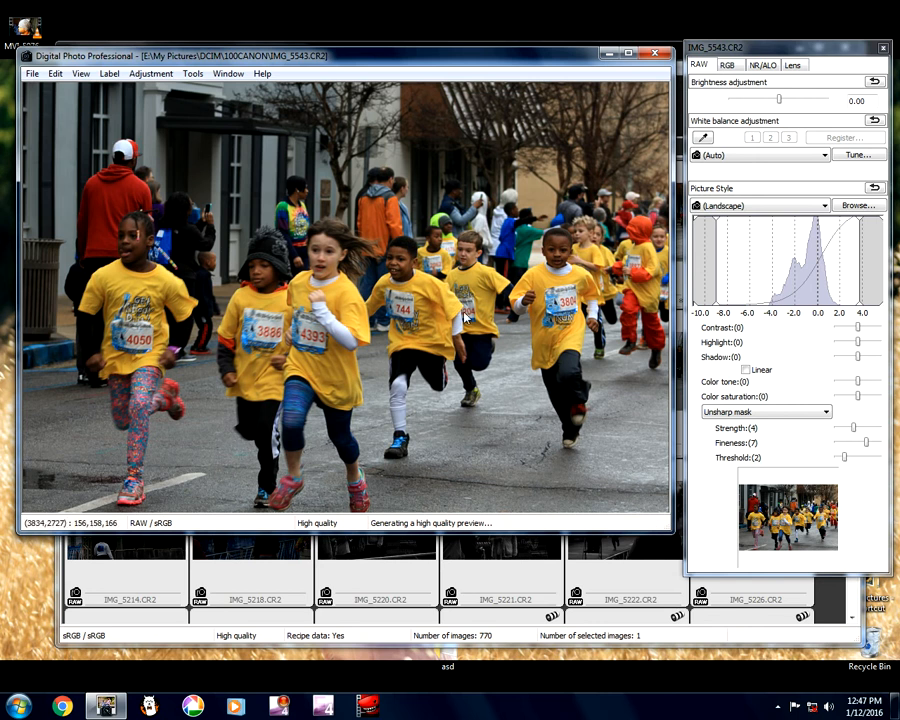
pyautogui.click(559, 255)
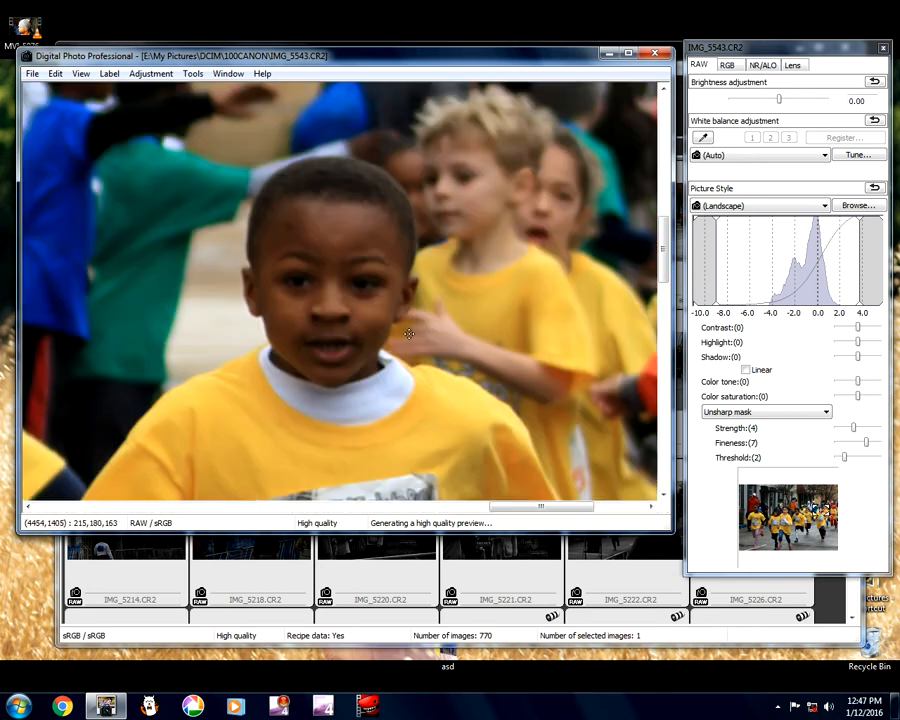
pyautogui.click(418, 340)
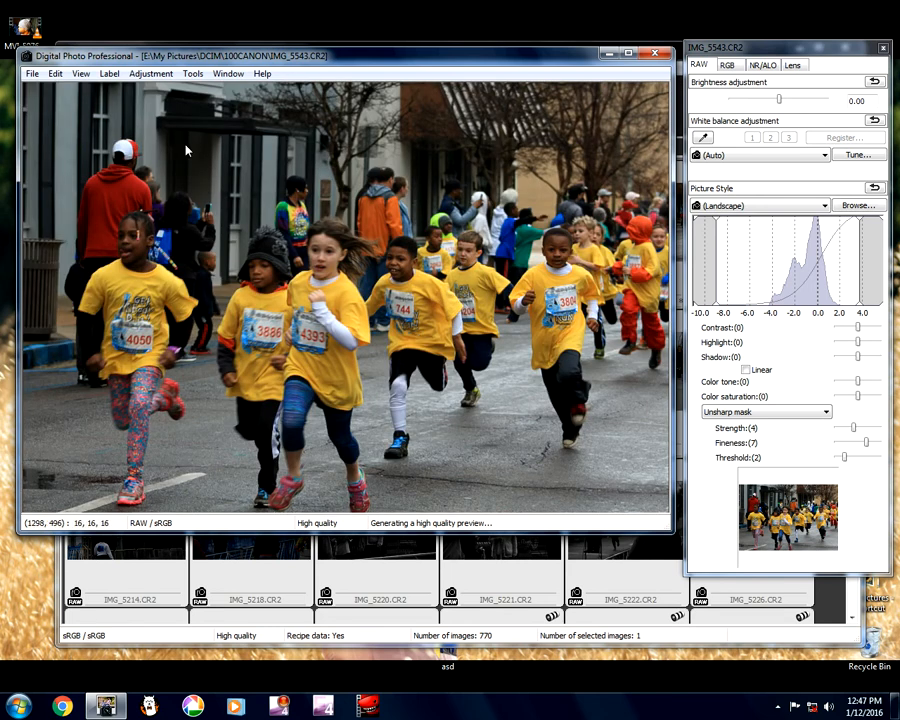
# - Crop IMG_5543 to the A Size Portrait ratio around the runners wearing bibs 744 and 3804, about 2202 x 3113 pixels
pyautogui.click(193, 73)
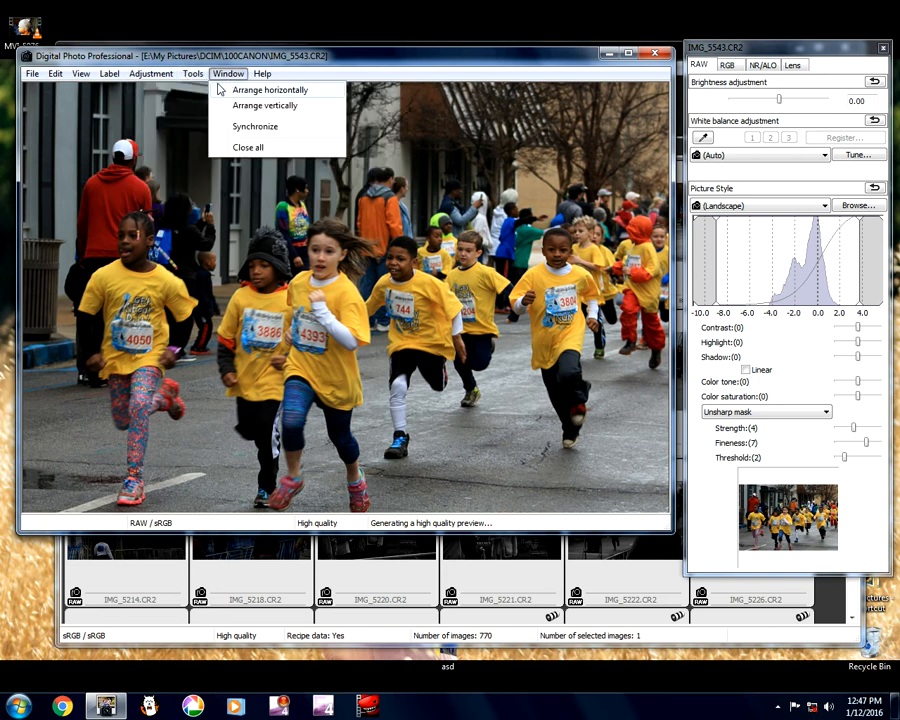
pyautogui.click(209, 89)
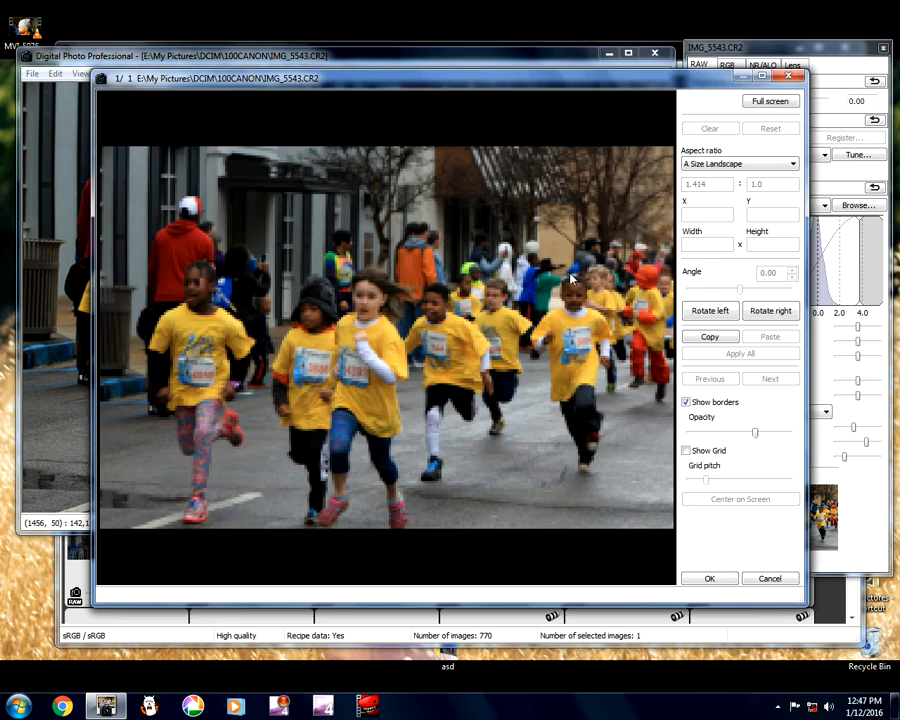
pyautogui.click(729, 164)
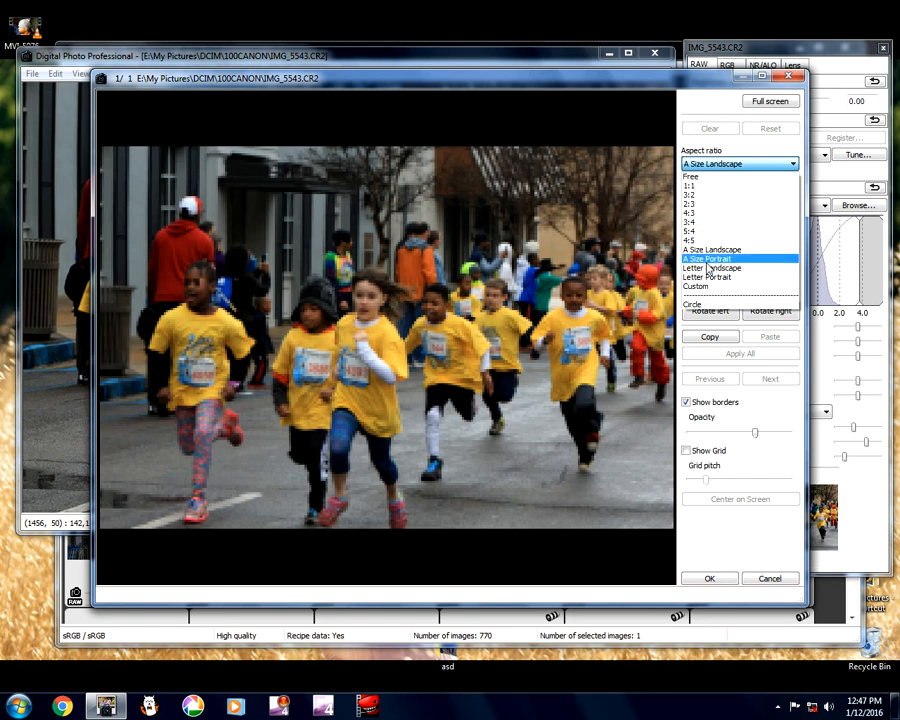
pyautogui.click(708, 260)
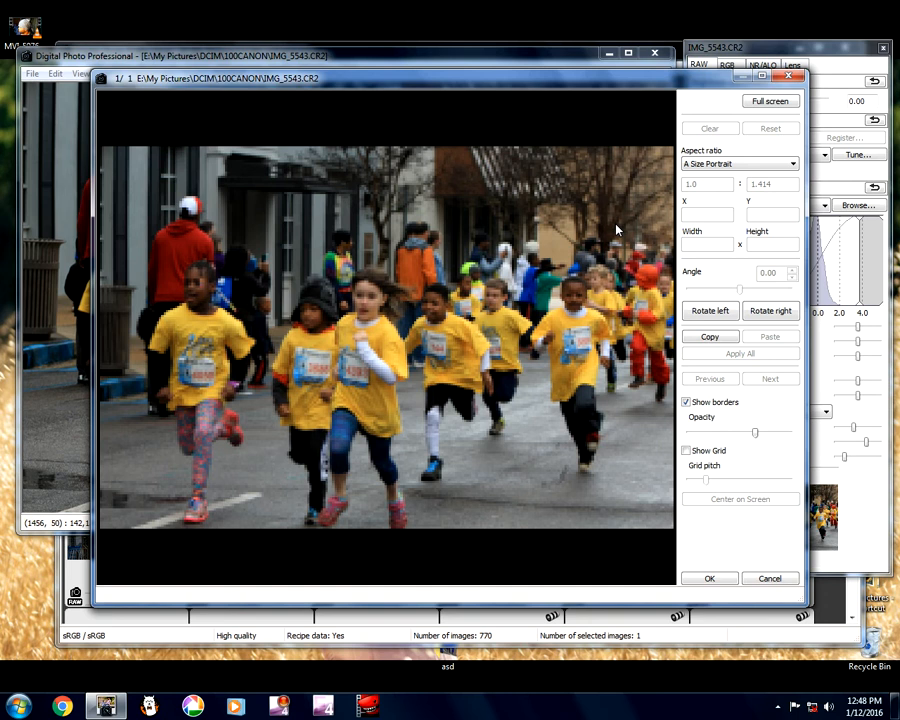
pyautogui.moveTo(647, 183); pyautogui.dragTo(347, 578)
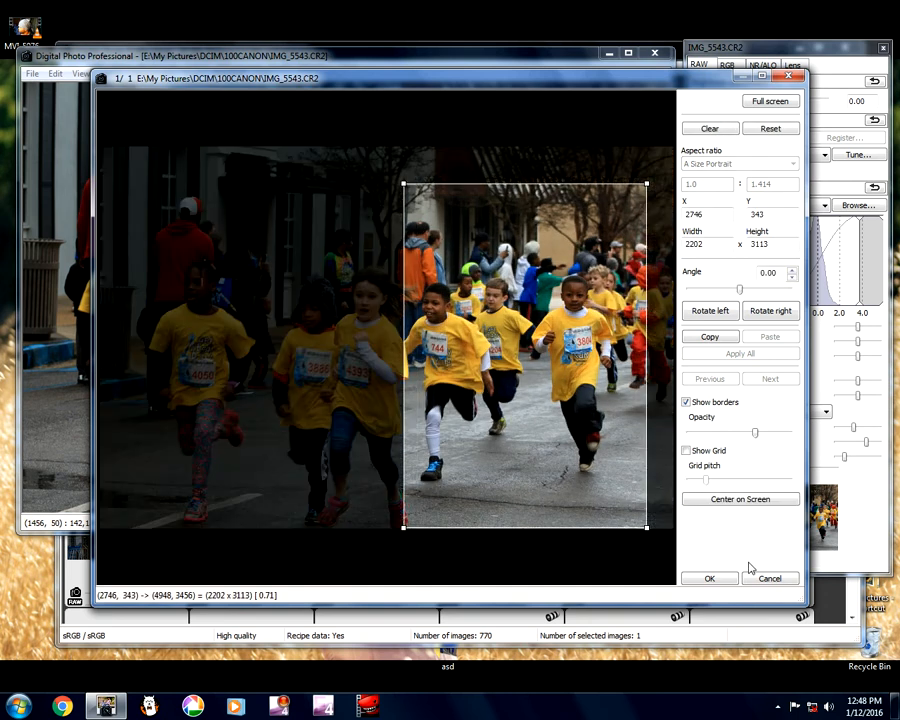
pyautogui.click(709, 580)
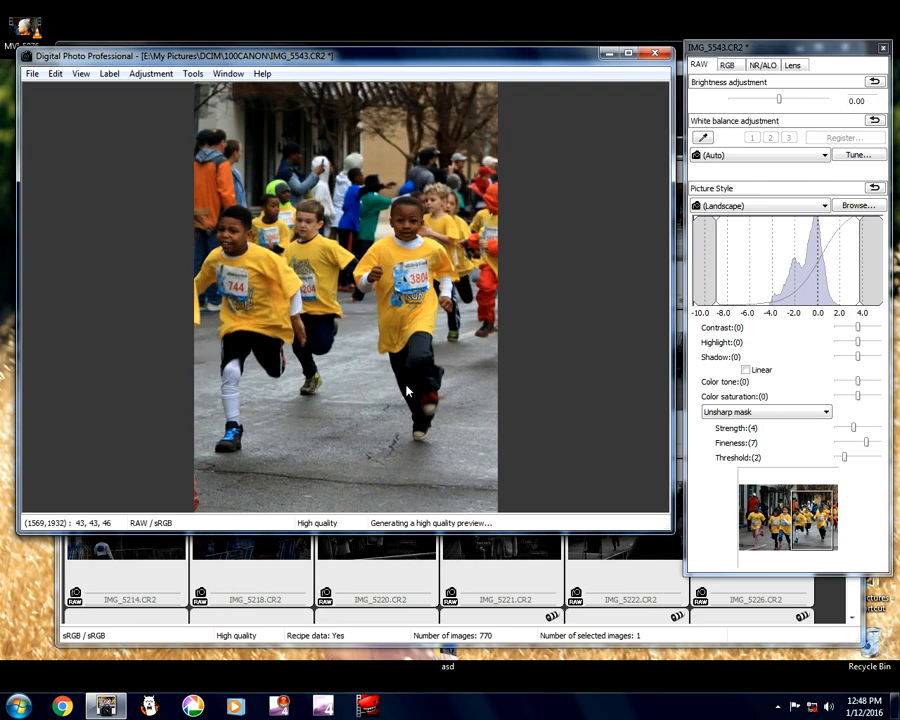
# - Check the cropped IMG_5543 up close at a runner's shoes, review its shooting information, close its edit window and remove its star rating
pyautogui.click(437, 406)
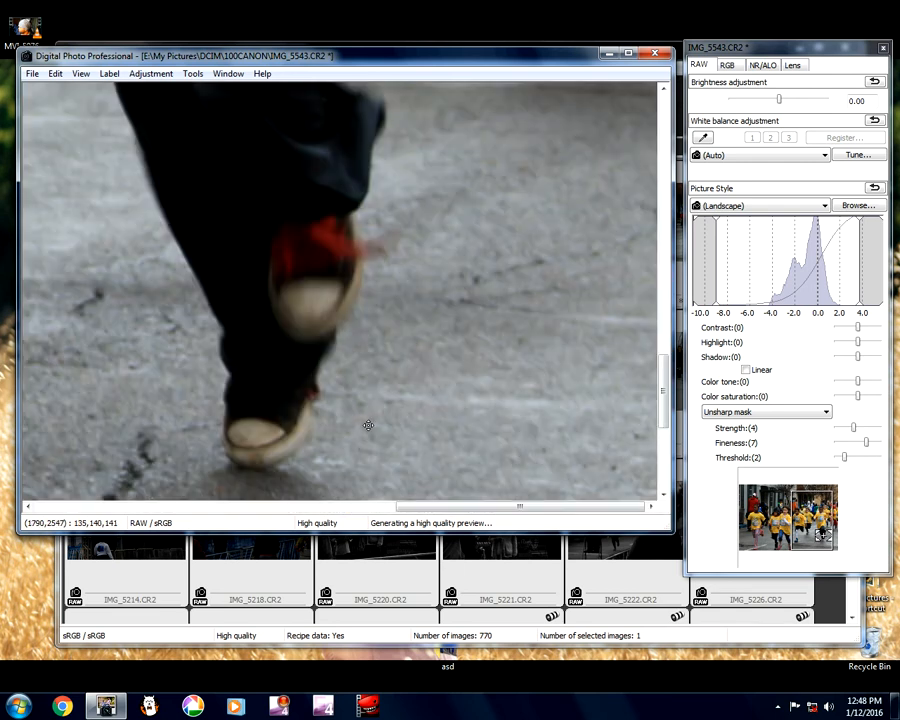
pyautogui.click(369, 431)
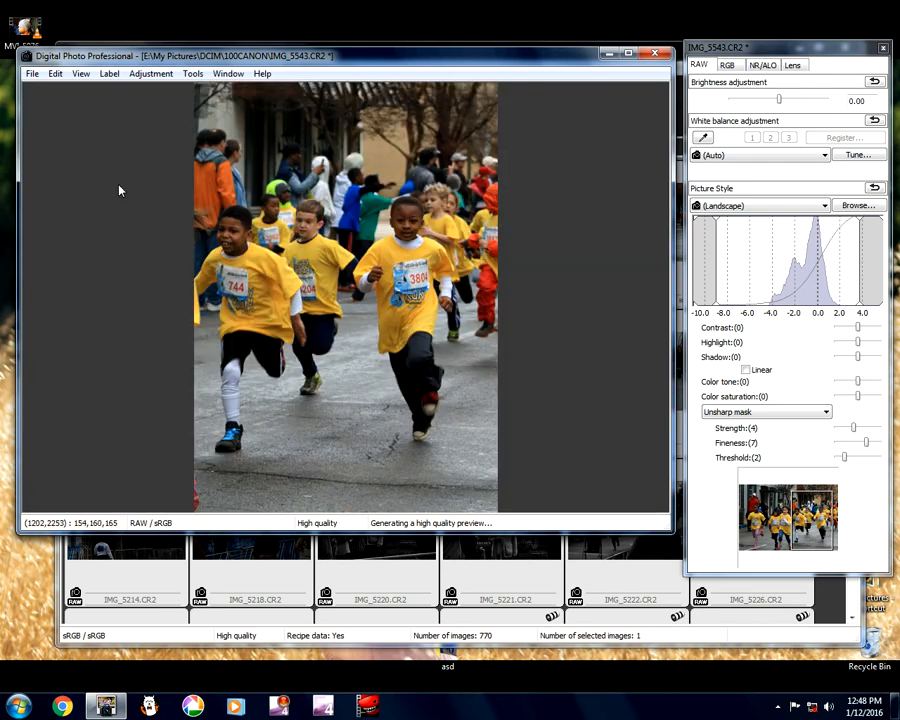
pyautogui.click(32, 73)
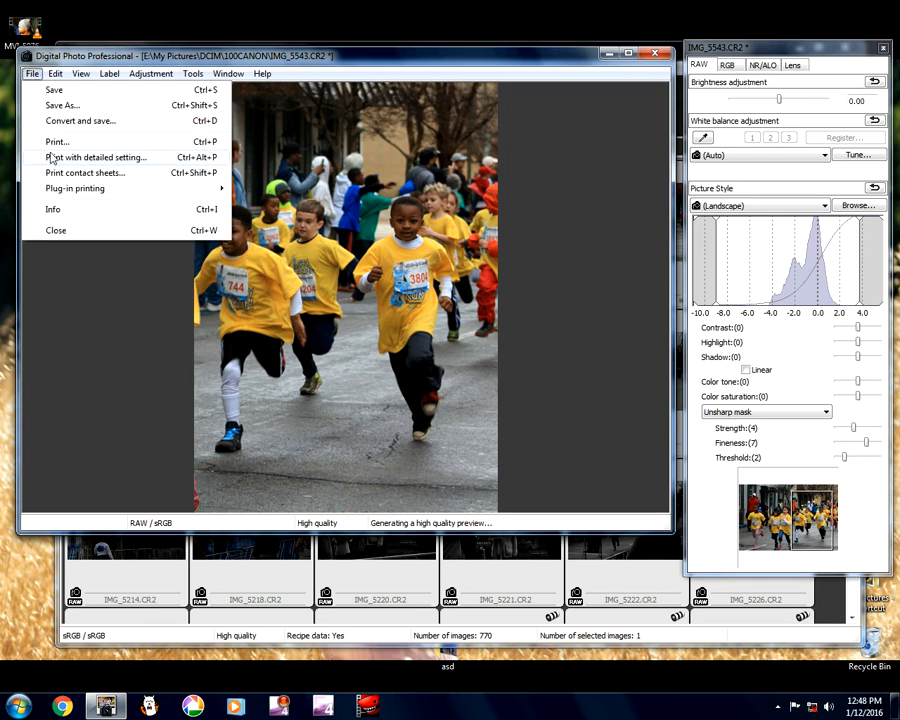
pyautogui.click(50, 212)
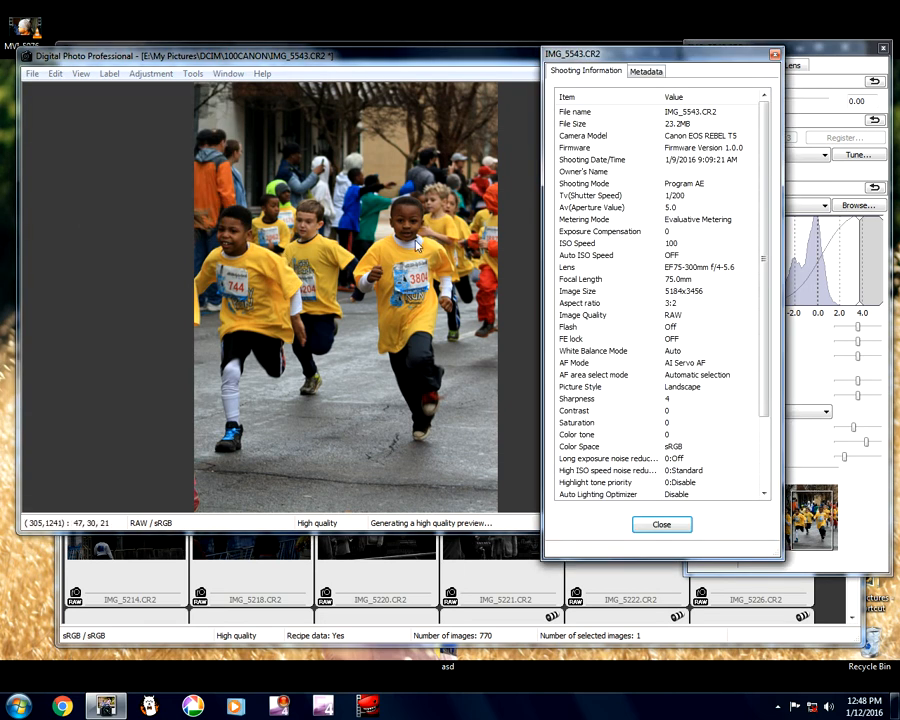
pyautogui.click(677, 526)
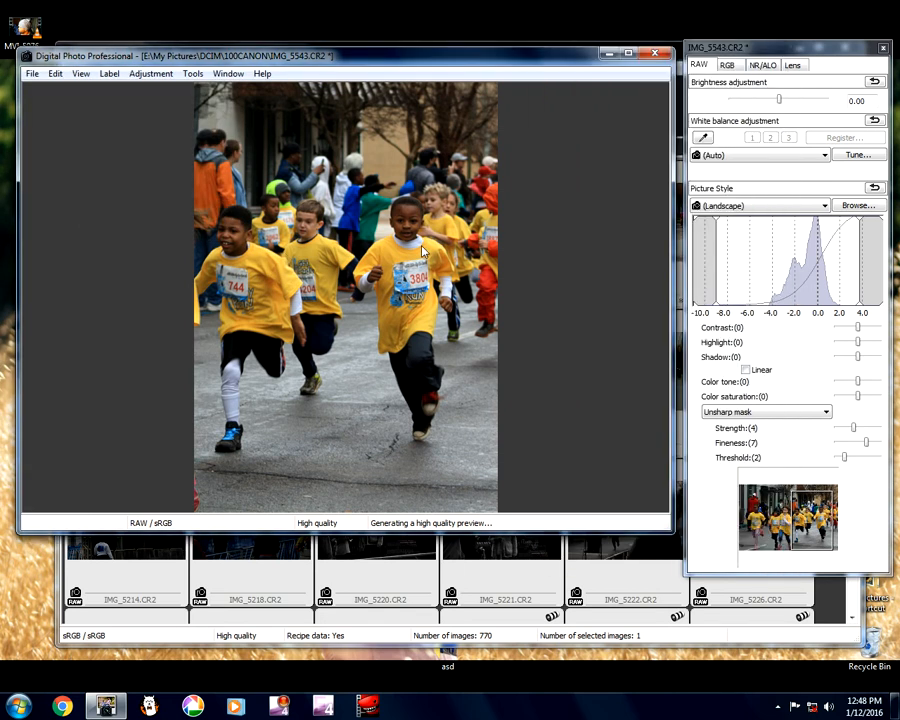
pyautogui.click(661, 59)
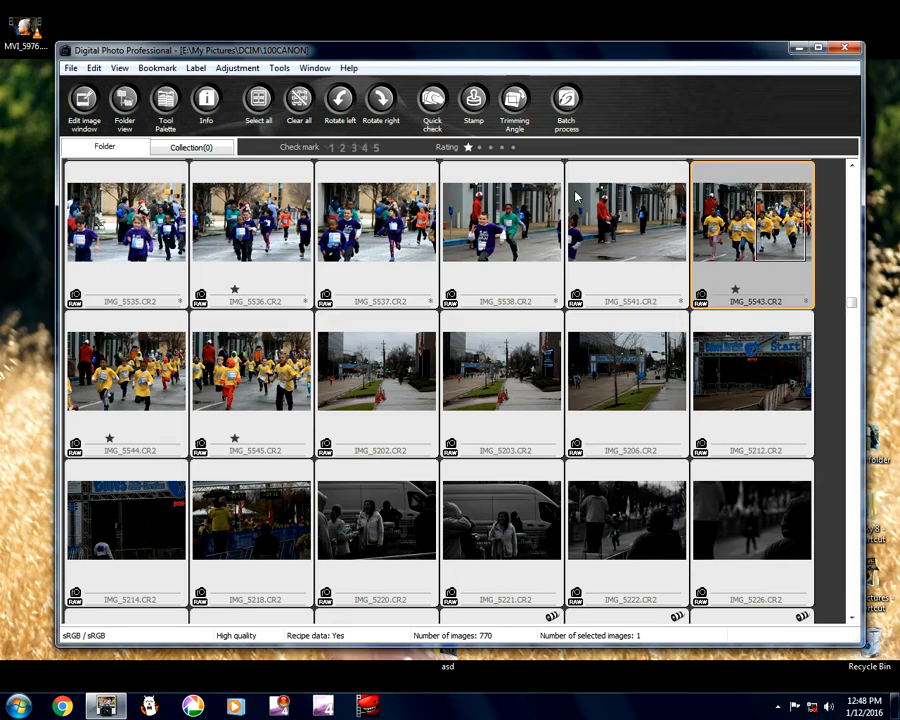
# - Inspect IMG_5544 in its own edit window, close it and remove the photo's star rating
pyautogui.doubleClick(140, 380)
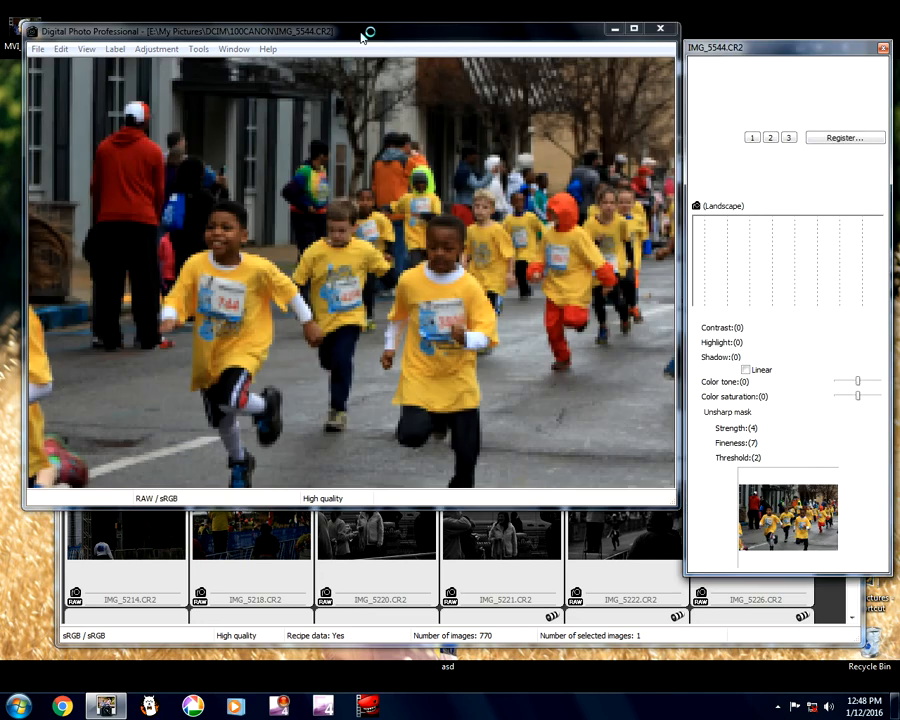
pyautogui.moveTo(365, 36); pyautogui.dragTo(358, 50)
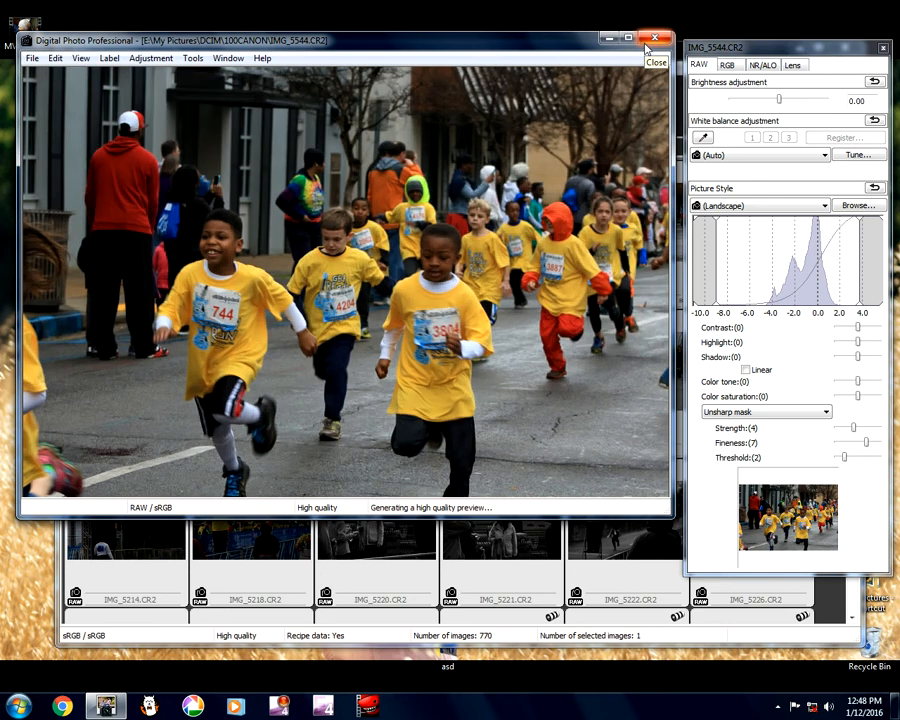
pyautogui.click(650, 41)
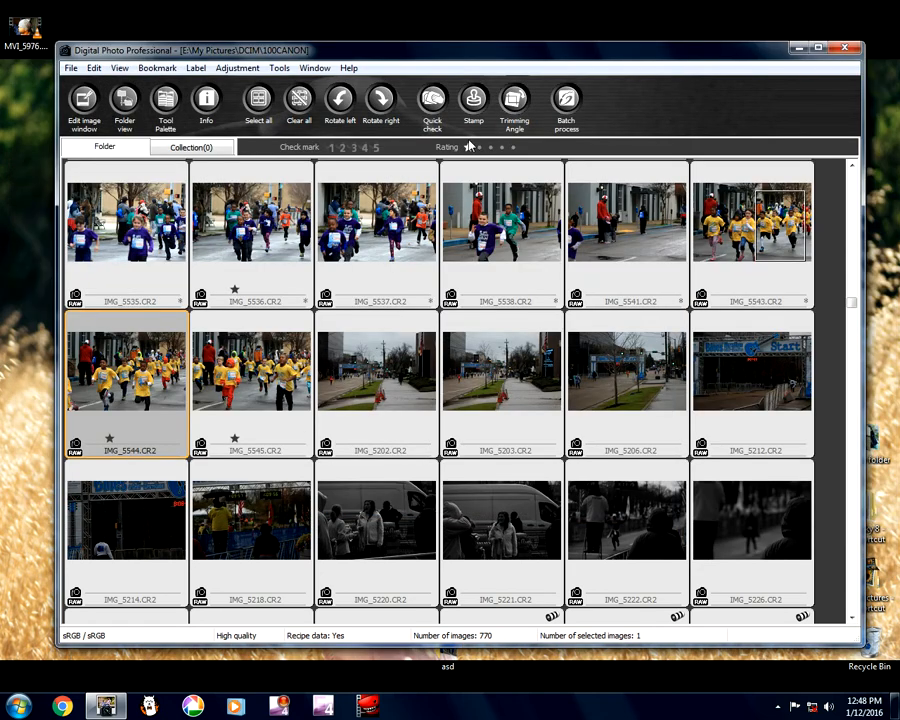
# - Open IMG_5545 in its own edit window and check several runners' faces up close, including the one in the orange hood
pyautogui.click(258, 346)
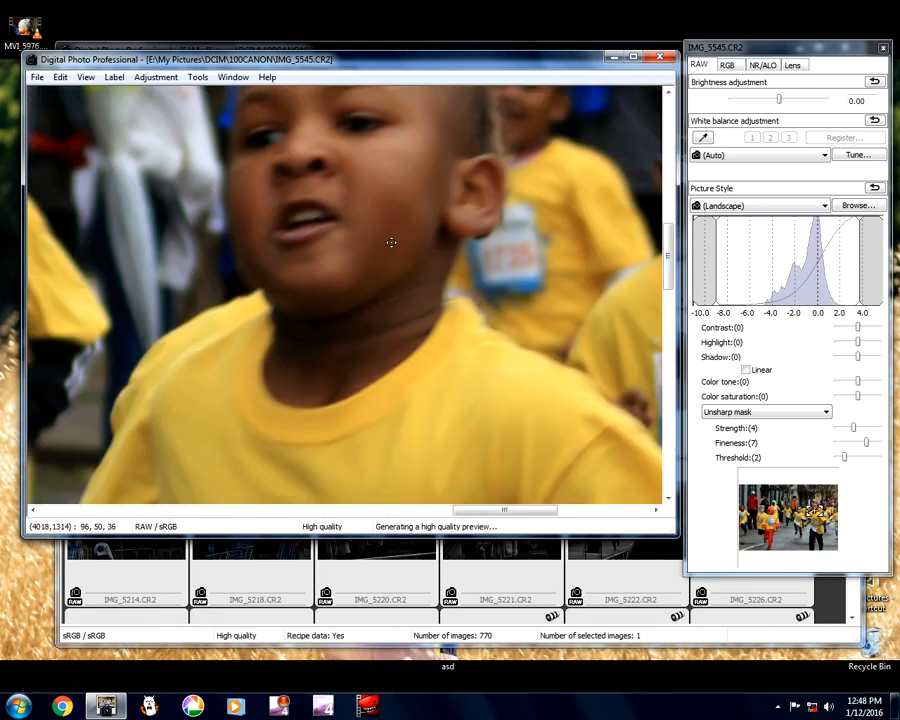
pyautogui.moveTo(345, 206); pyautogui.dragTo(440, 302)
pyautogui.moveTo(159, 281); pyautogui.dragTo(334, 291)
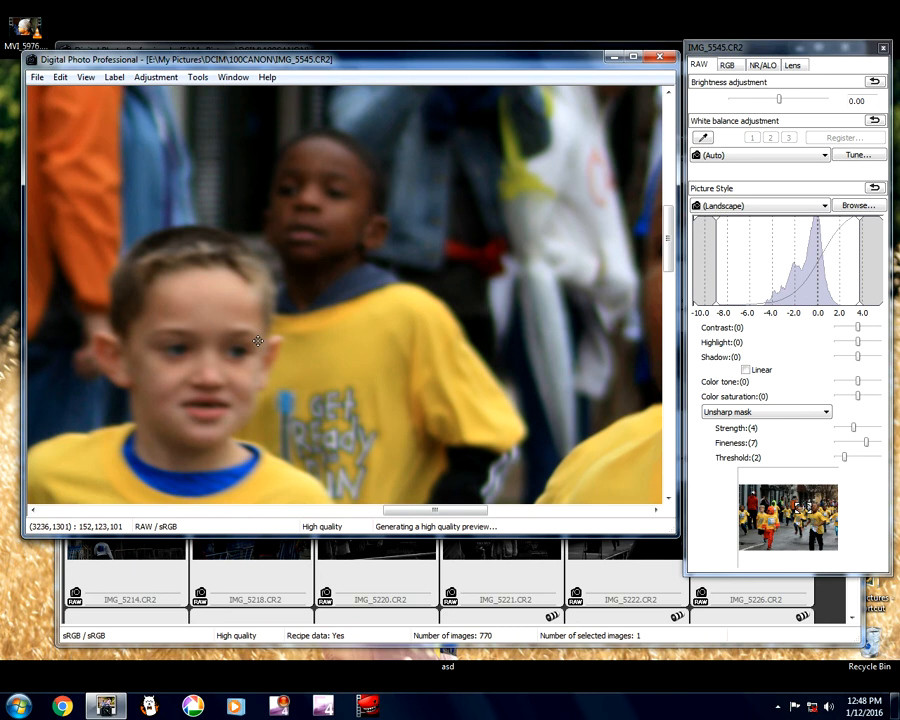
pyautogui.click(221, 342)
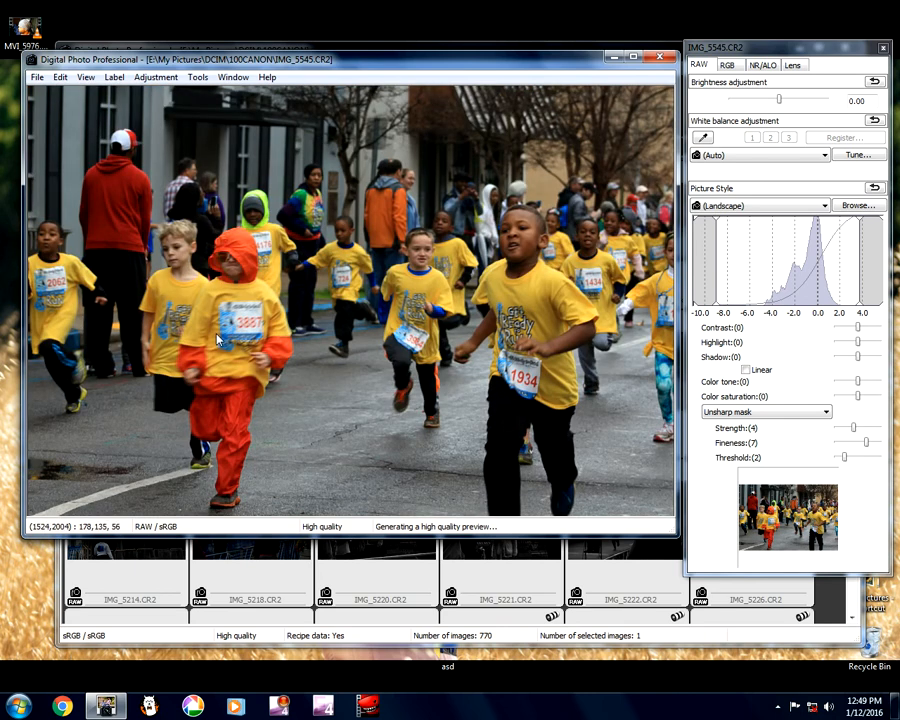
pyautogui.click(218, 257)
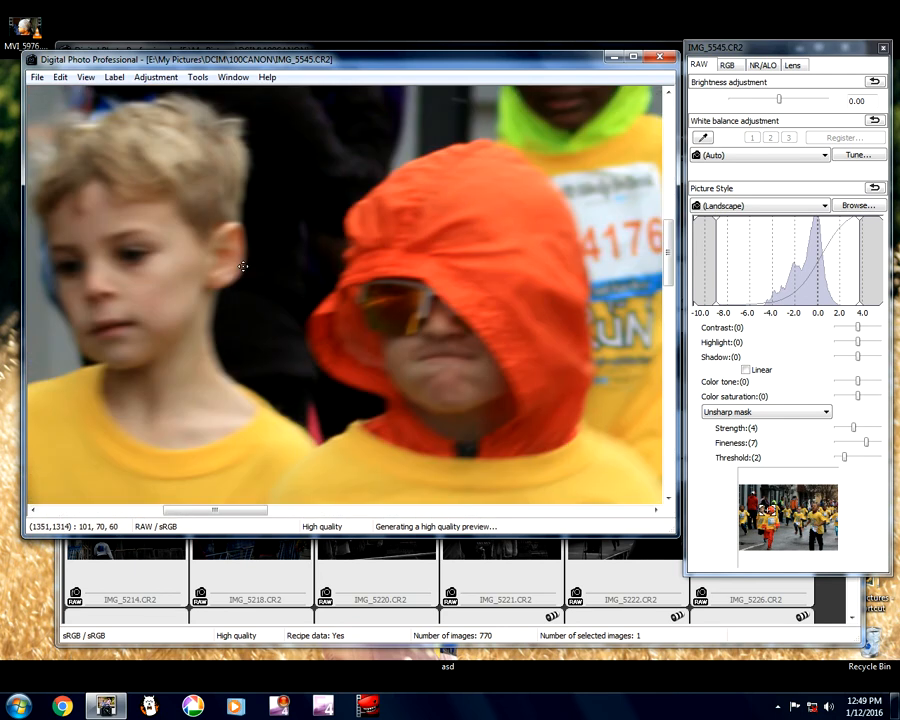
pyautogui.click(330, 311)
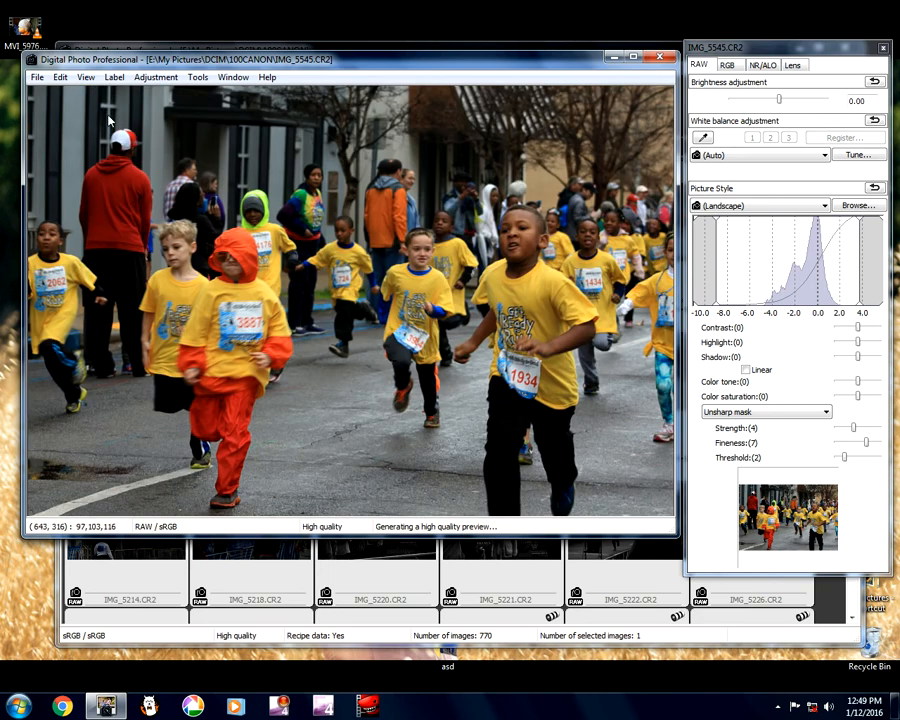
# - Show the AF points on IMG_5545 to see where the camera focused, and hide them again
pyautogui.click(87, 79)
pyautogui.click(98, 224)
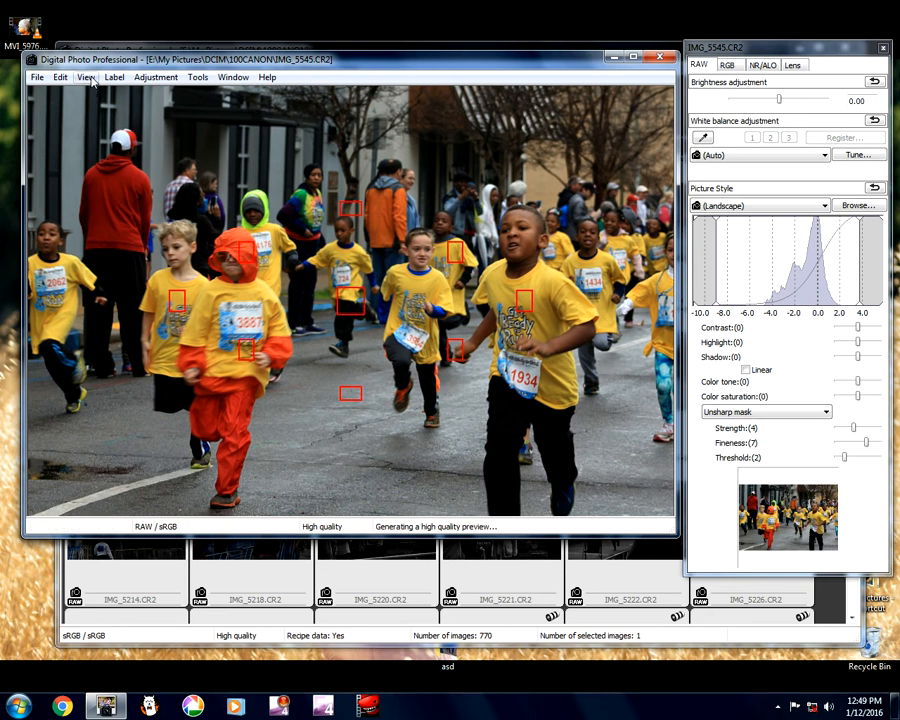
pyautogui.click(87, 79)
pyautogui.click(100, 221)
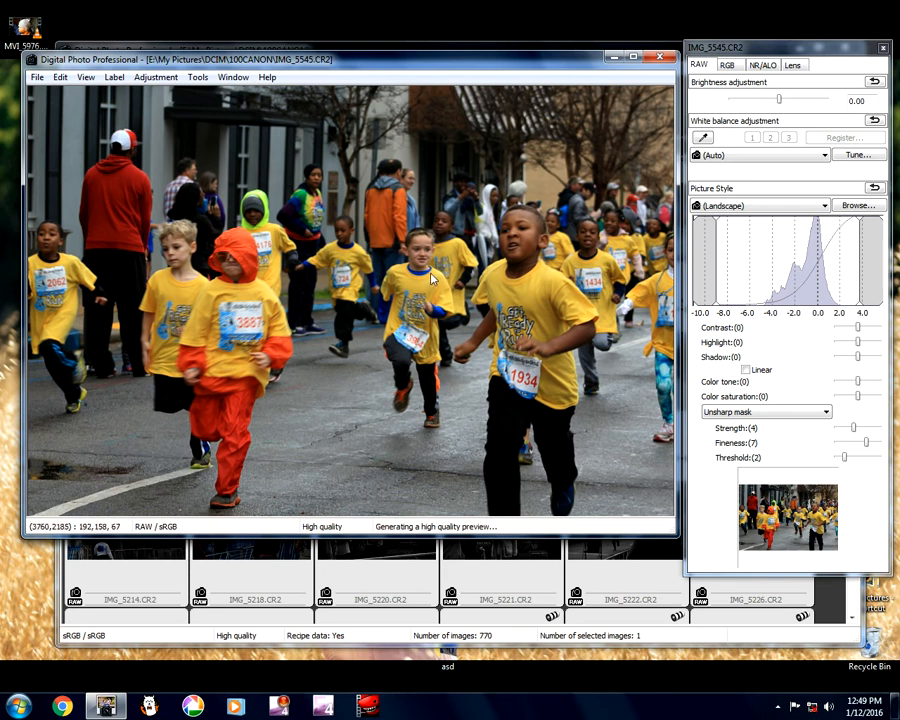
# - Review IMG_5545's shooting information, close its edit window and remove the photo's star rating
pyautogui.click(37, 77)
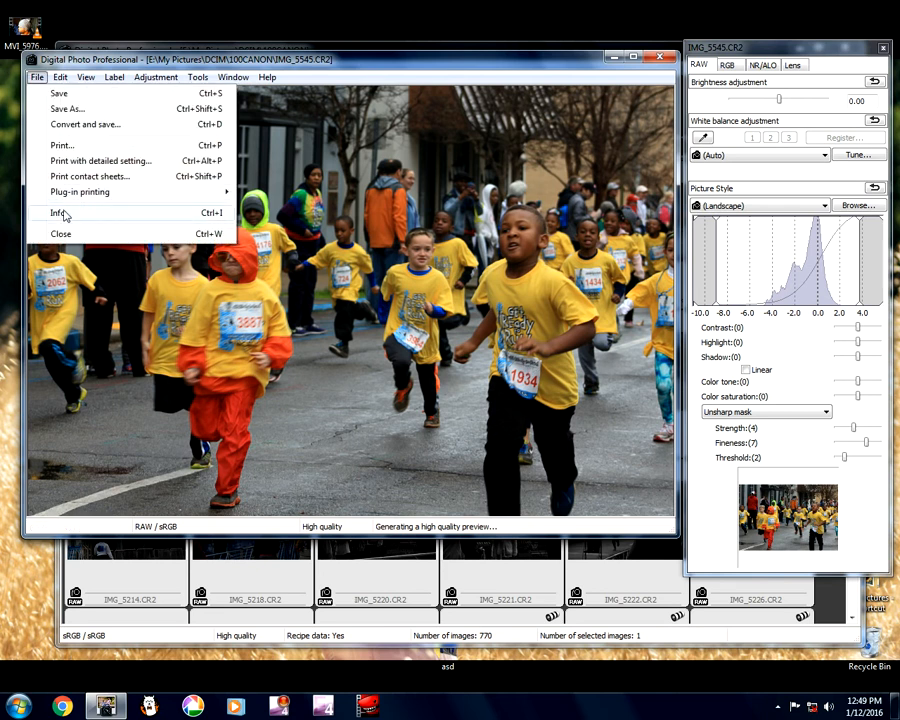
pyautogui.click(60, 213)
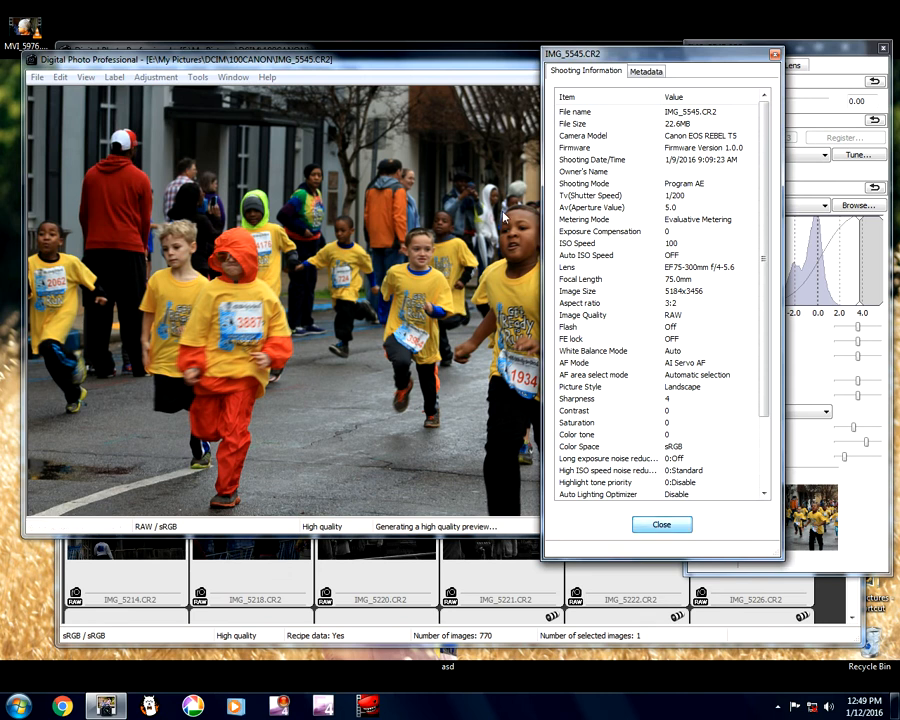
pyautogui.click(775, 54)
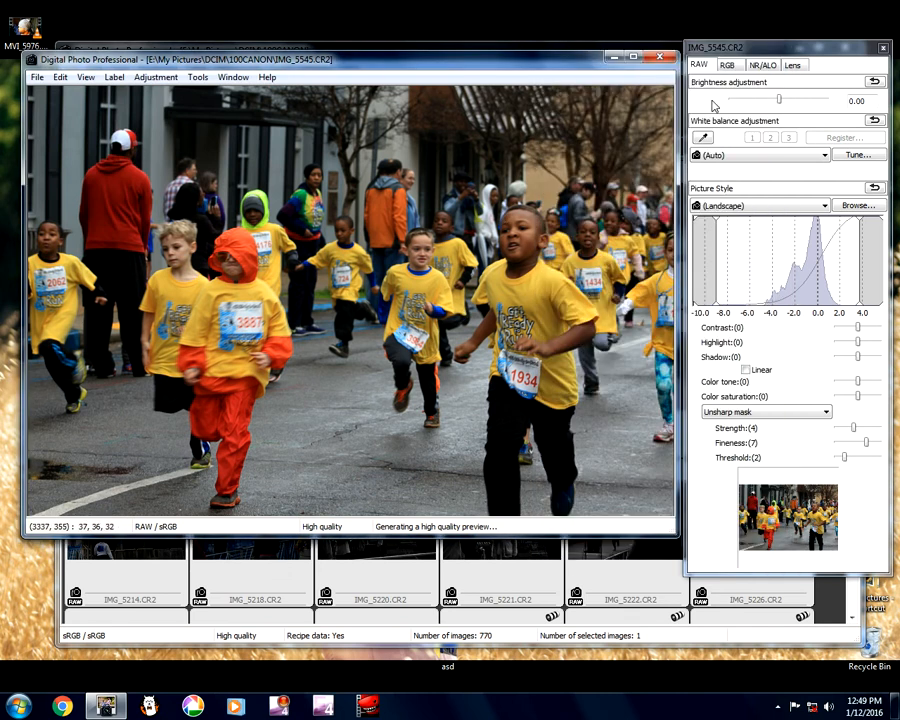
pyautogui.click(655, 62)
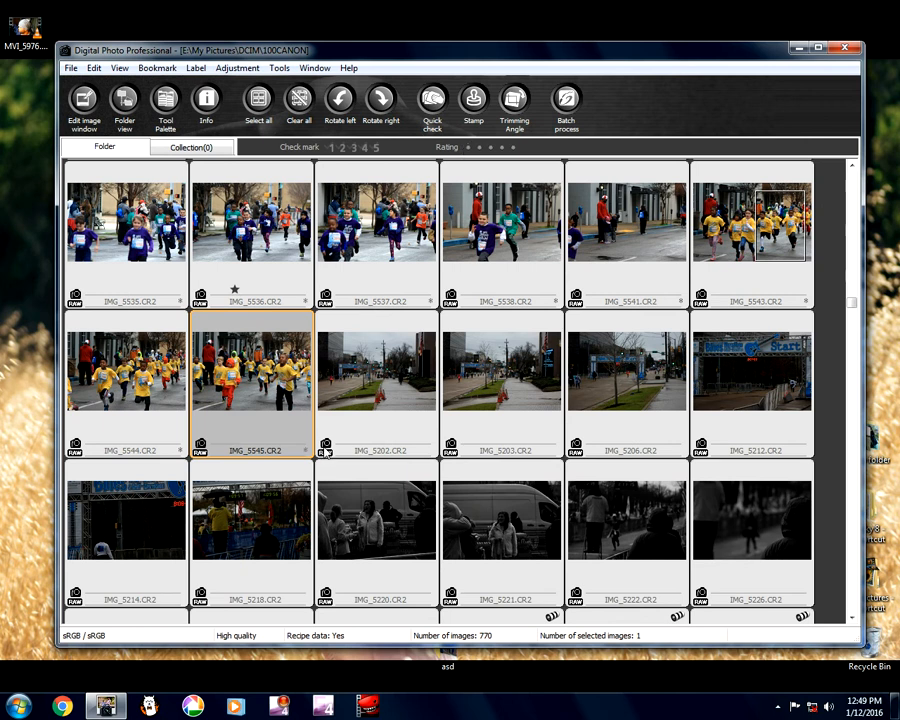
# - Browse the thumbnails following IMG_5545, from IMG_5202 through IMG_5333, to look over the unrated photos
pyautogui.scroll(-1, 329, 444)
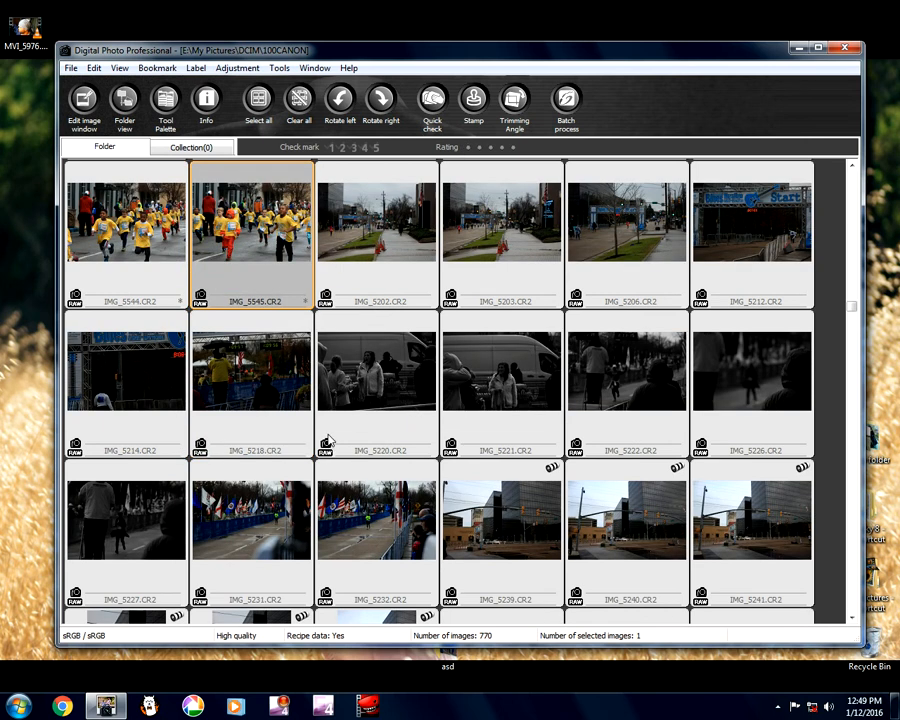
pyautogui.scroll(1, 330, 442)
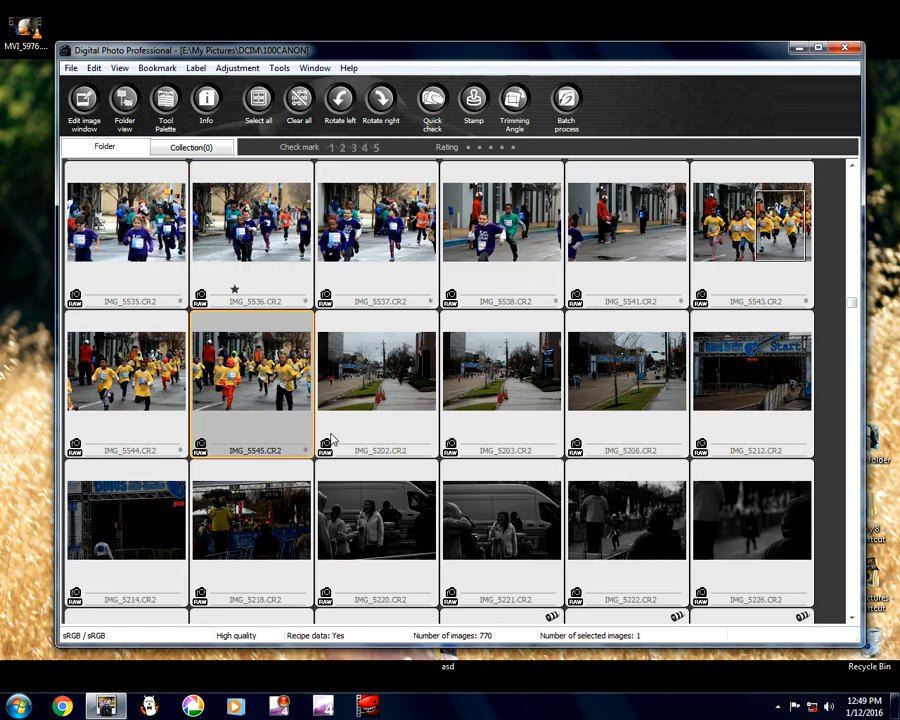
pyautogui.scroll(-3, 330, 441)
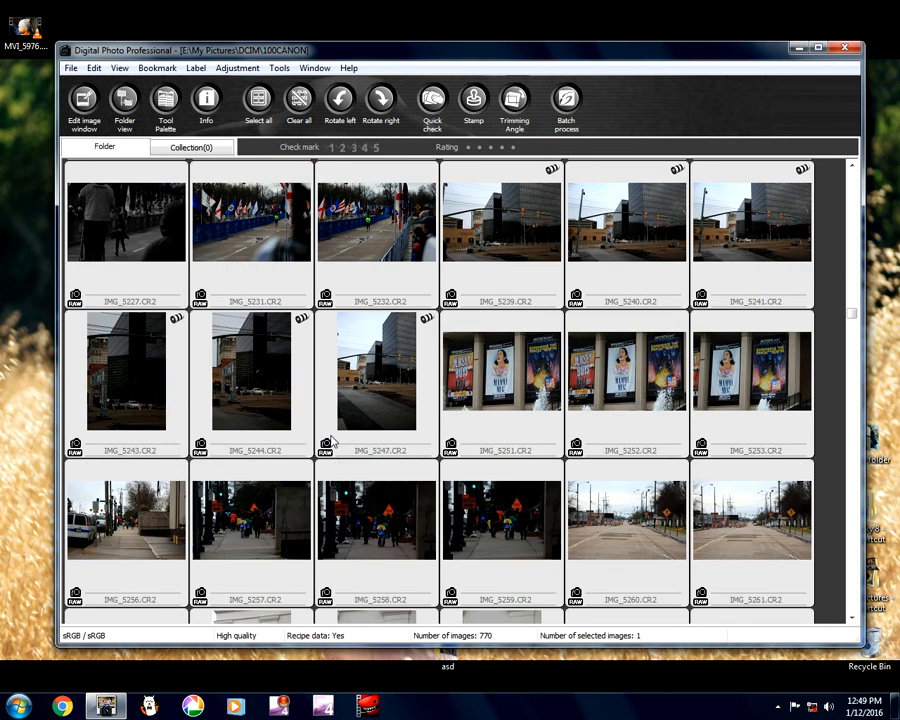
pyautogui.scroll(2, 333, 442)
pyautogui.scroll(1, 333, 442)
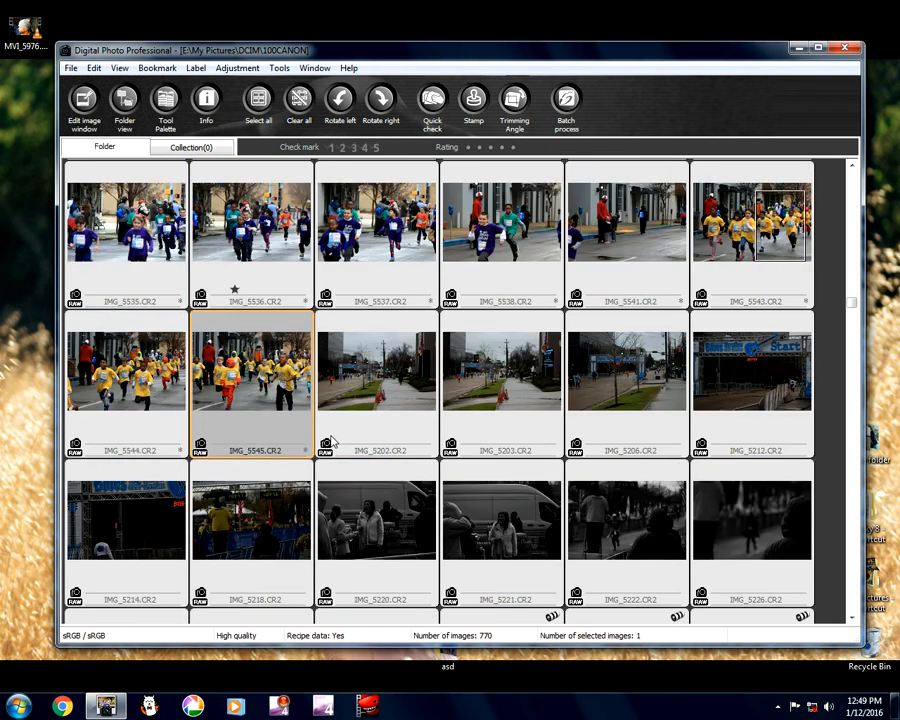
pyautogui.scroll(-6, 333, 442)
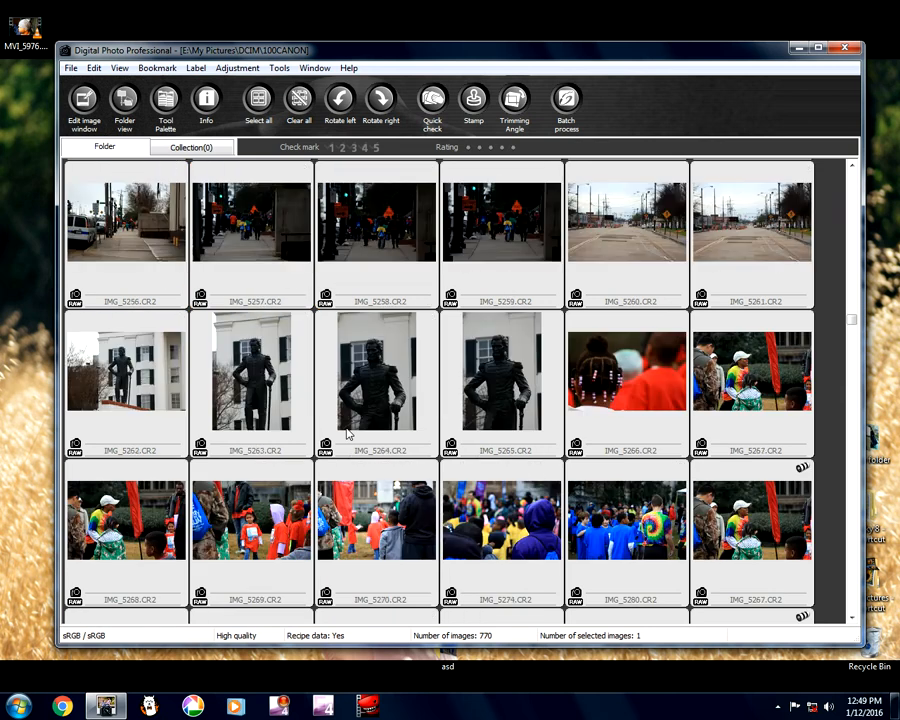
pyautogui.scroll(1, 347, 433)
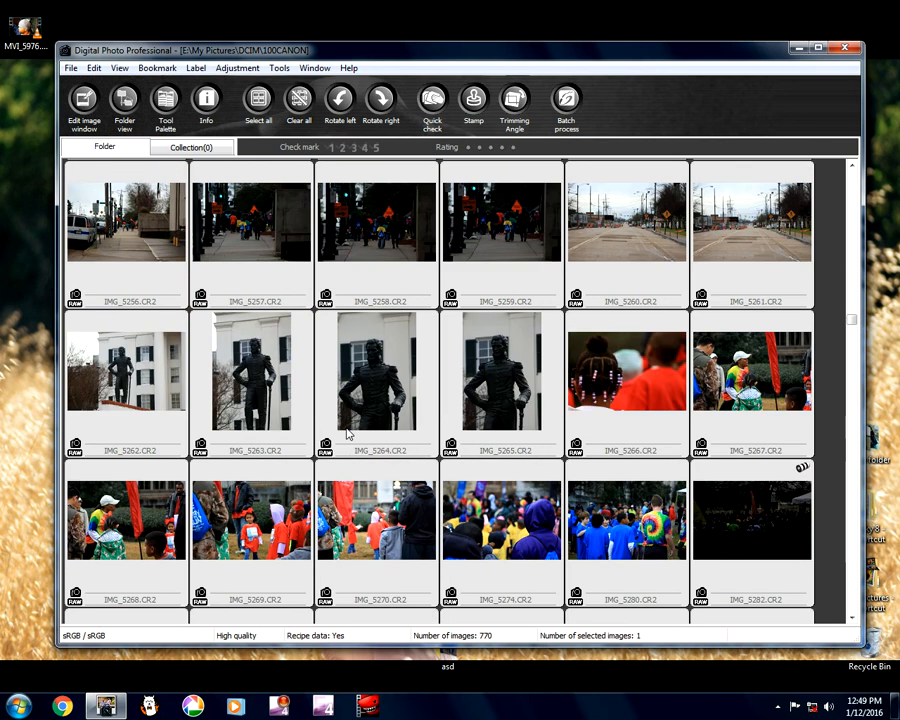
pyautogui.scroll(-1, 347, 433)
pyautogui.scroll(5, 347, 433)
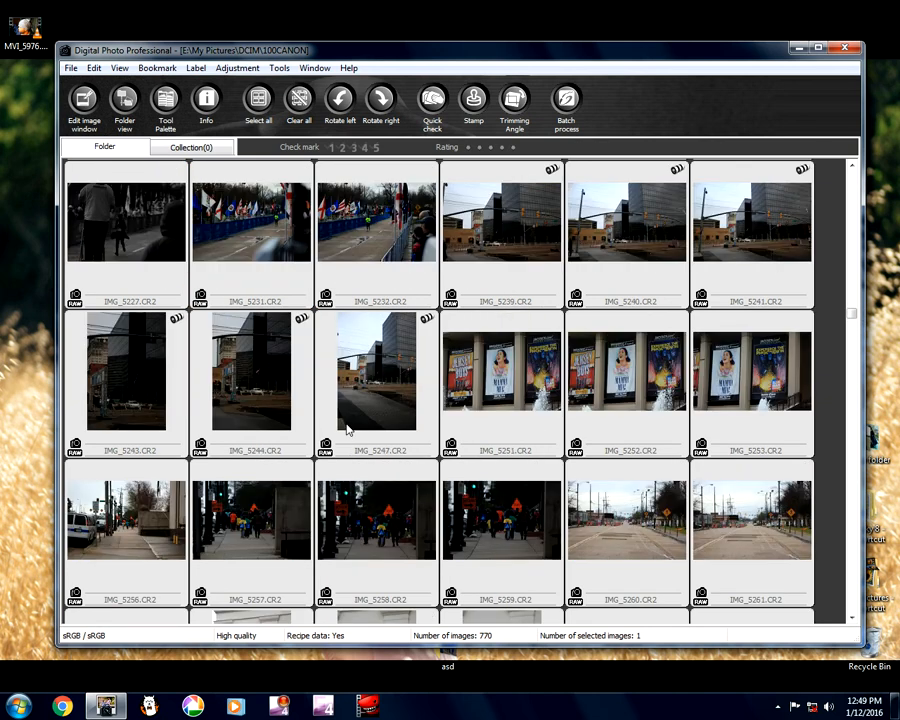
pyautogui.scroll(-4, 347, 430)
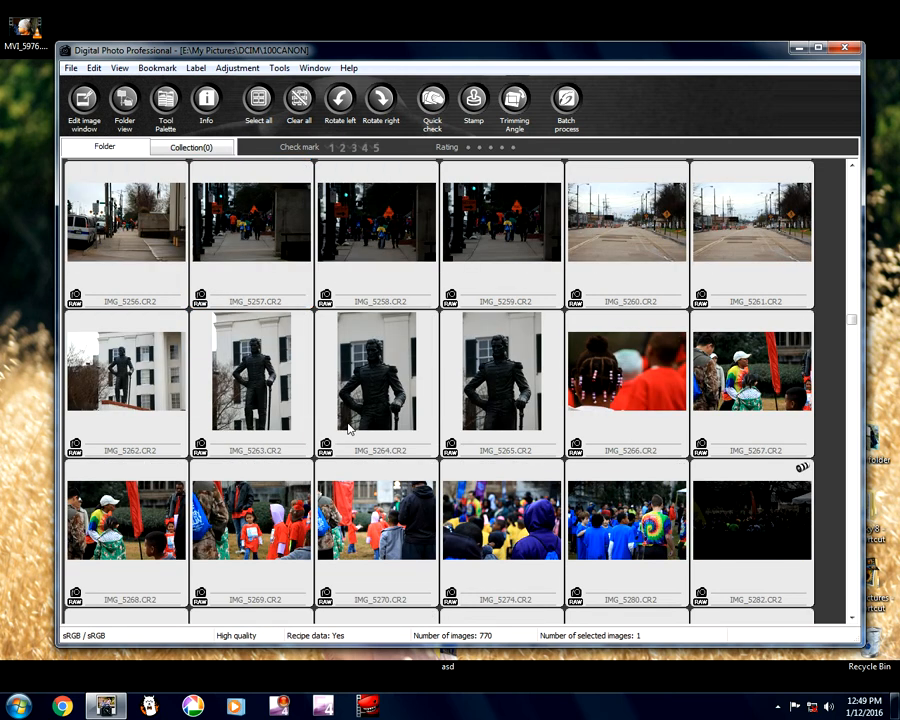
pyautogui.scroll(1, 352, 416)
pyautogui.scroll(-1, 340, 412)
pyautogui.scroll(-1, 463, 402)
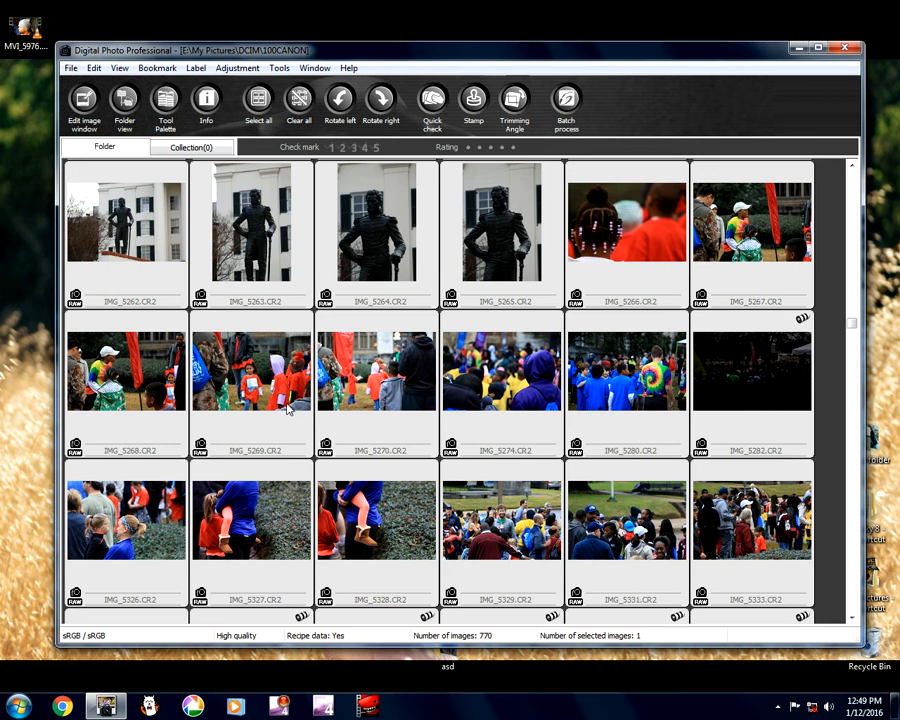
# - Browse the thumbnails from IMG_5335 through IMG_5556 to look over the unrated photos and reach the following starred ones
pyautogui.scroll(-1, 263, 420)
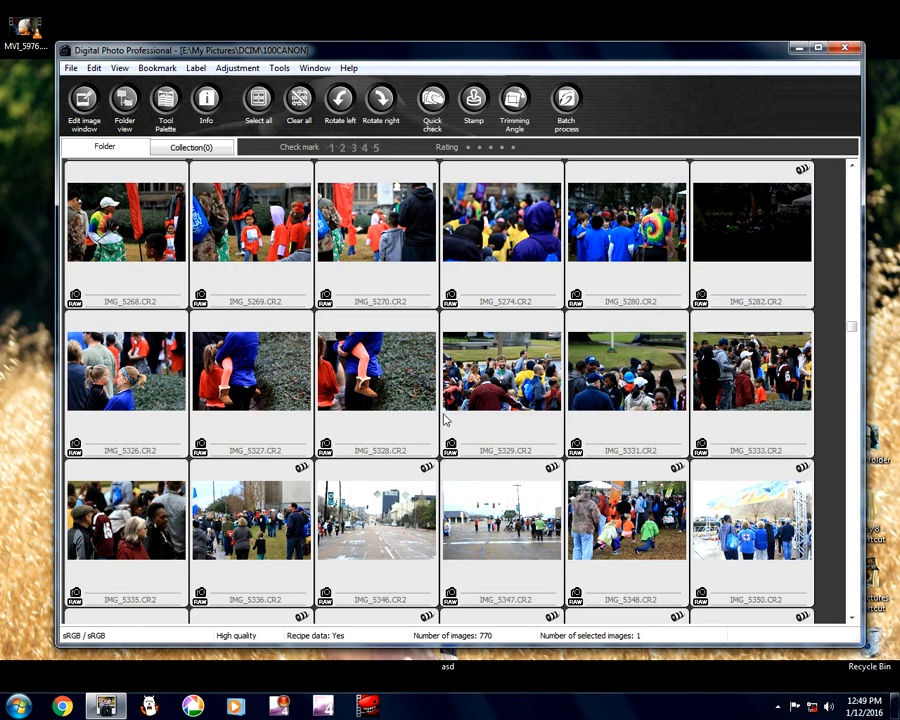
pyautogui.scroll(-1, 445, 420)
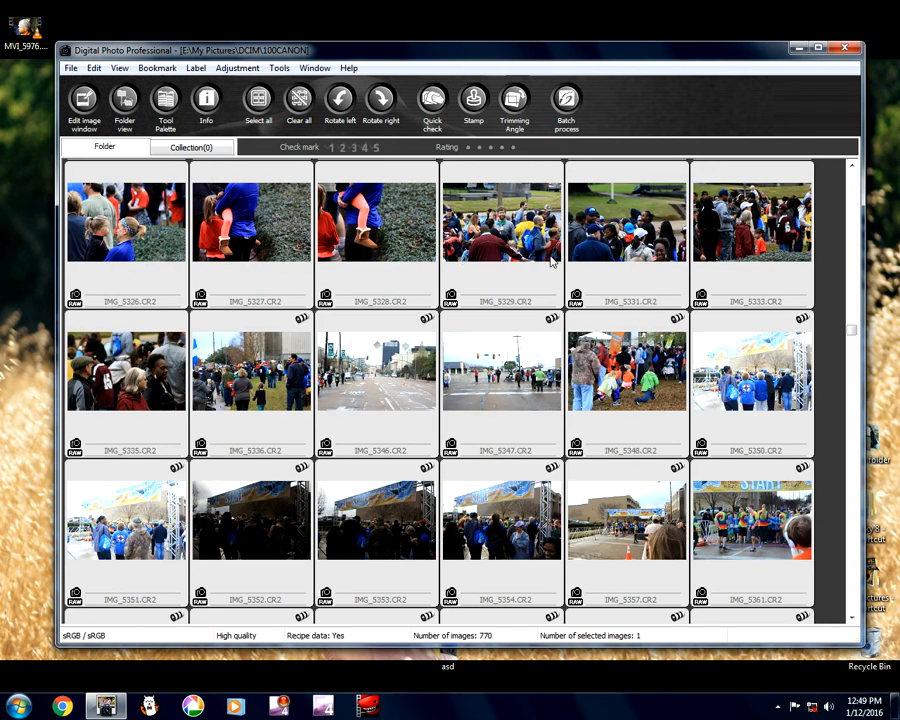
pyautogui.scroll(-1, 270, 300)
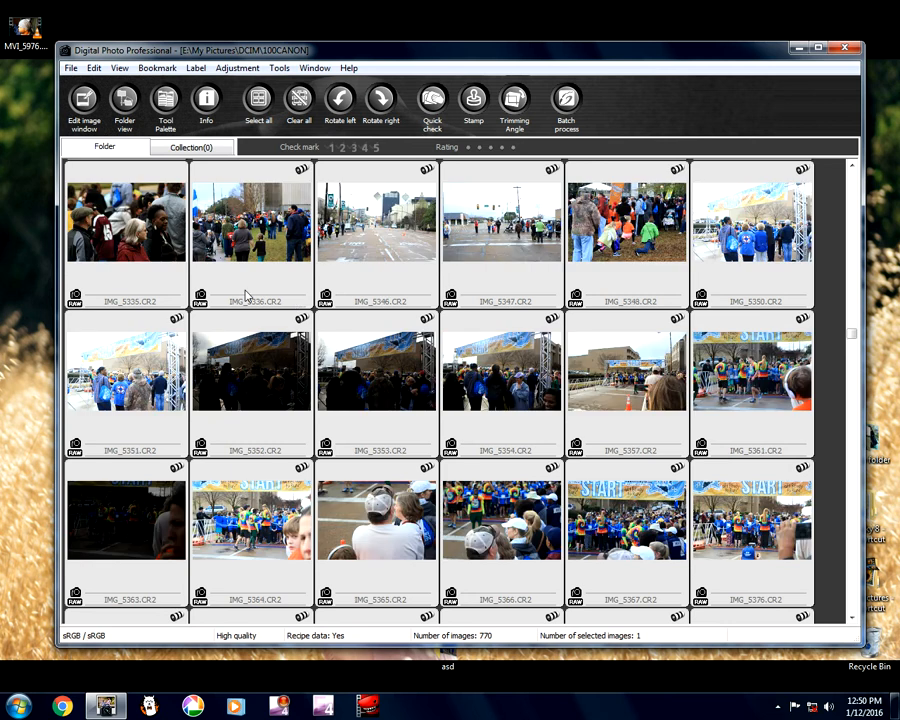
pyautogui.scroll(-1, 329, 345)
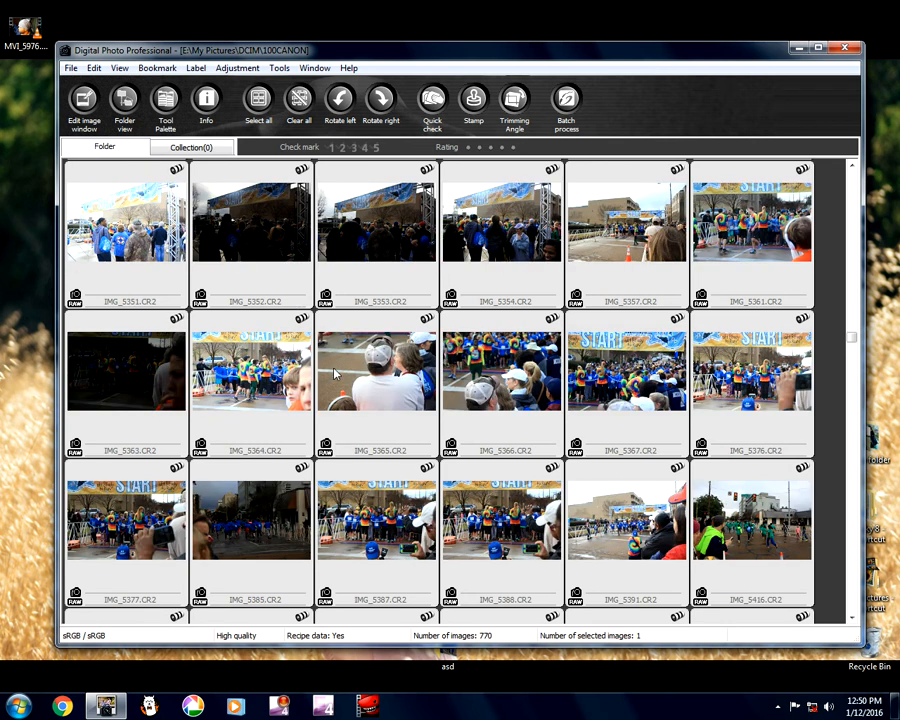
pyautogui.scroll(-1, 145, 360)
pyautogui.scroll(-1, 452, 380)
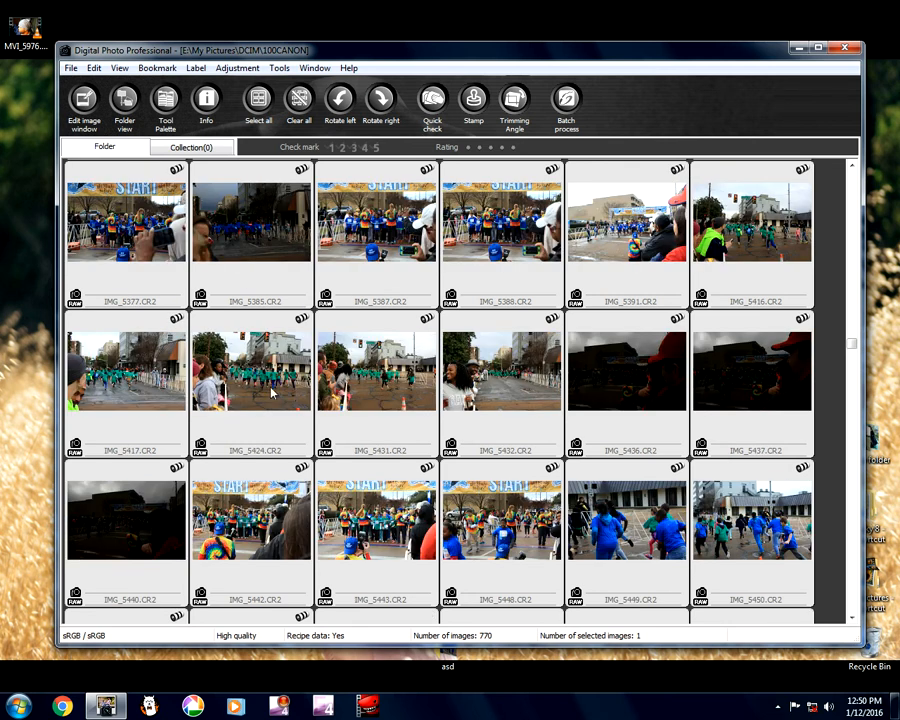
pyautogui.scroll(-2, 258, 393)
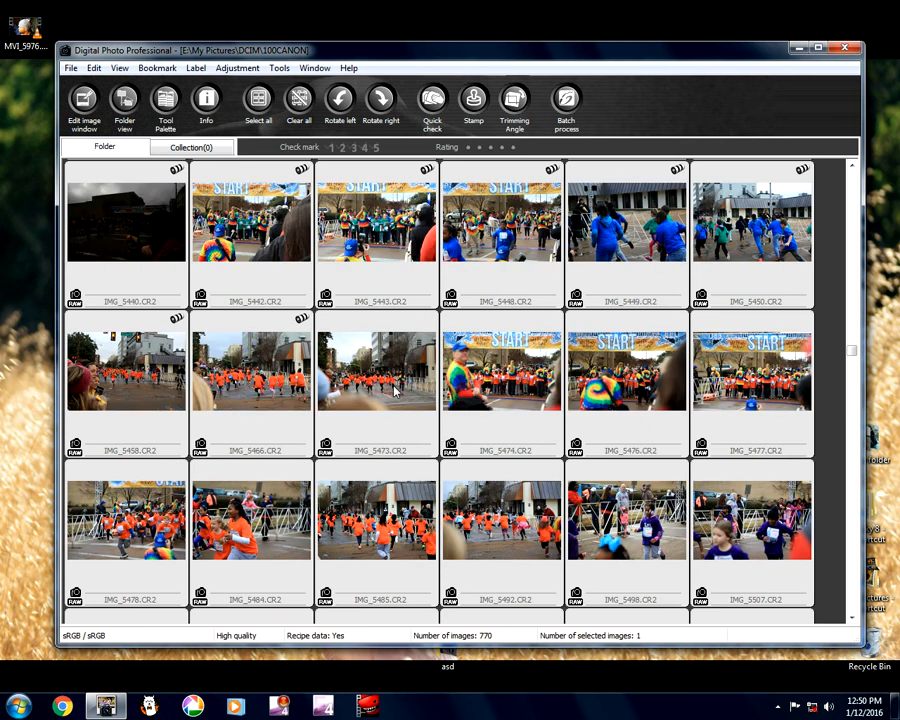
pyautogui.scroll(-2, 395, 392)
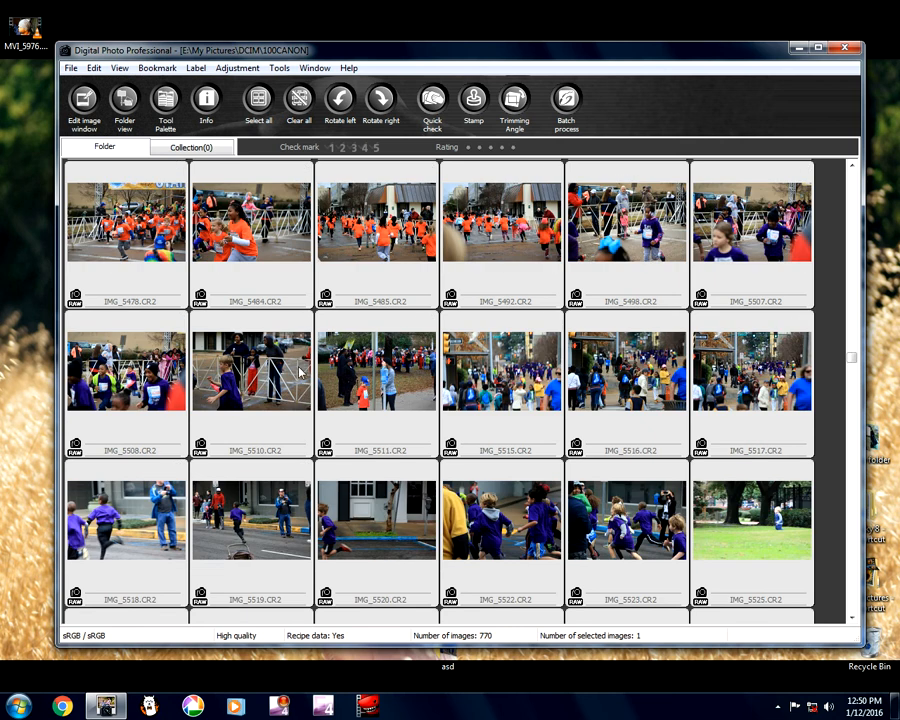
pyautogui.scroll(-3, 447, 399)
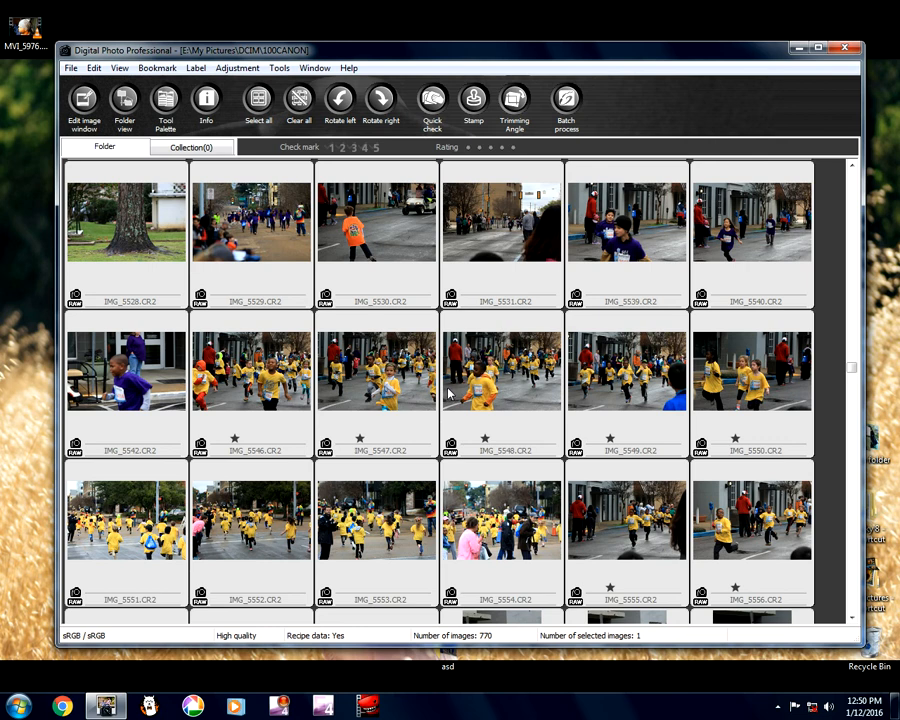
# - Go back to the last reviewed photo, IMG_5545, and return to the starred yellow-shirt race photos from IMG_5546 onward
pyautogui.scroll(6, 449, 395)
pyautogui.scroll(5, 449, 395)
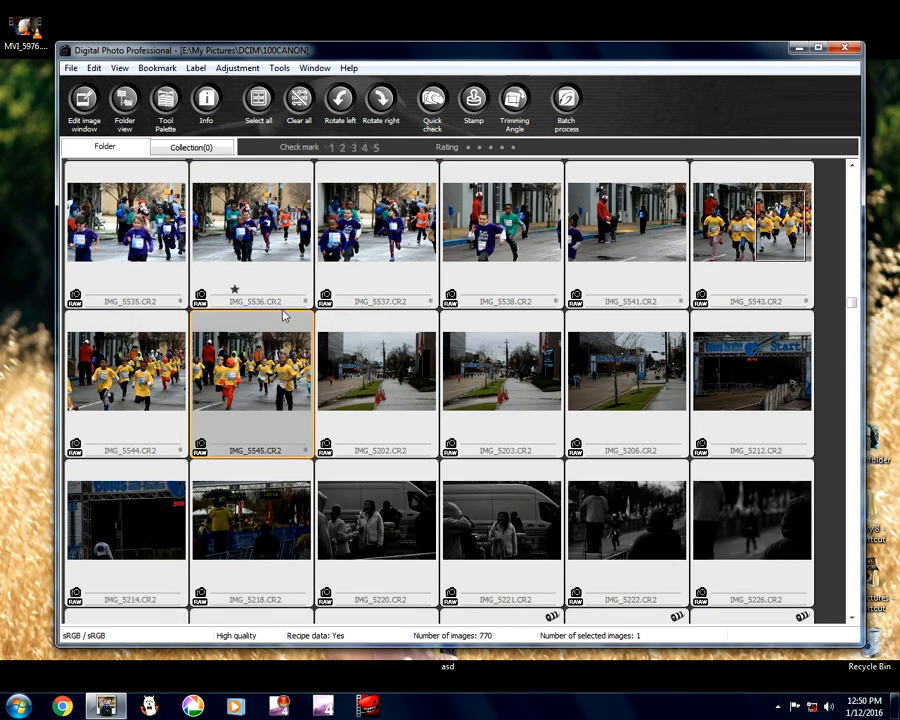
pyautogui.scroll(-3, 334, 316)
pyautogui.scroll(-10, 334, 316)
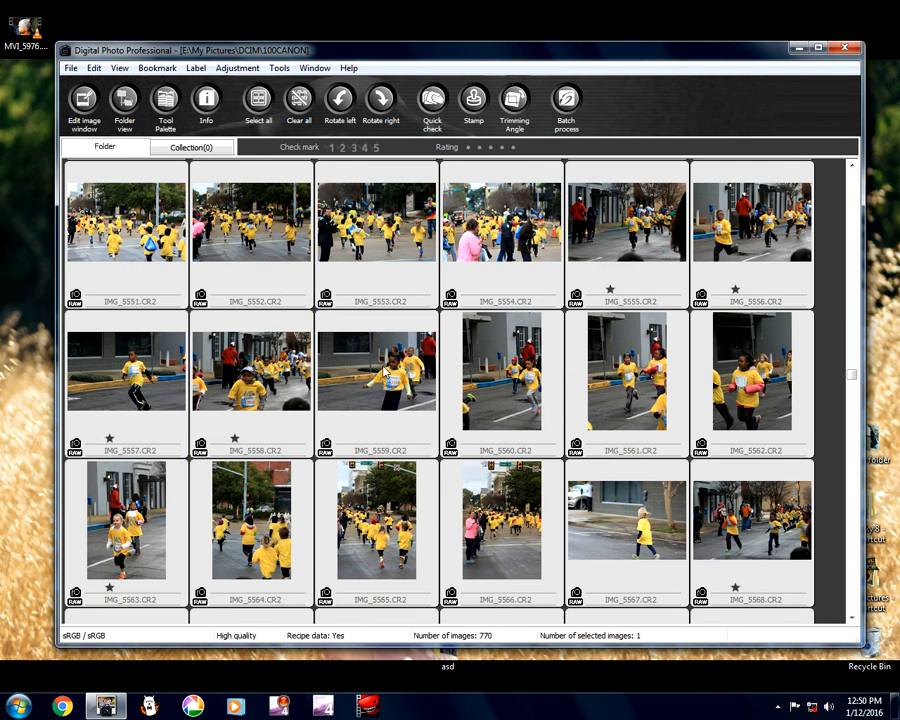
# - View IMG_5547 and IMG_5546 one after the other in their own edit windows, closing each again
pyautogui.click(374, 357)
pyautogui.scroll(1, 440, 357)
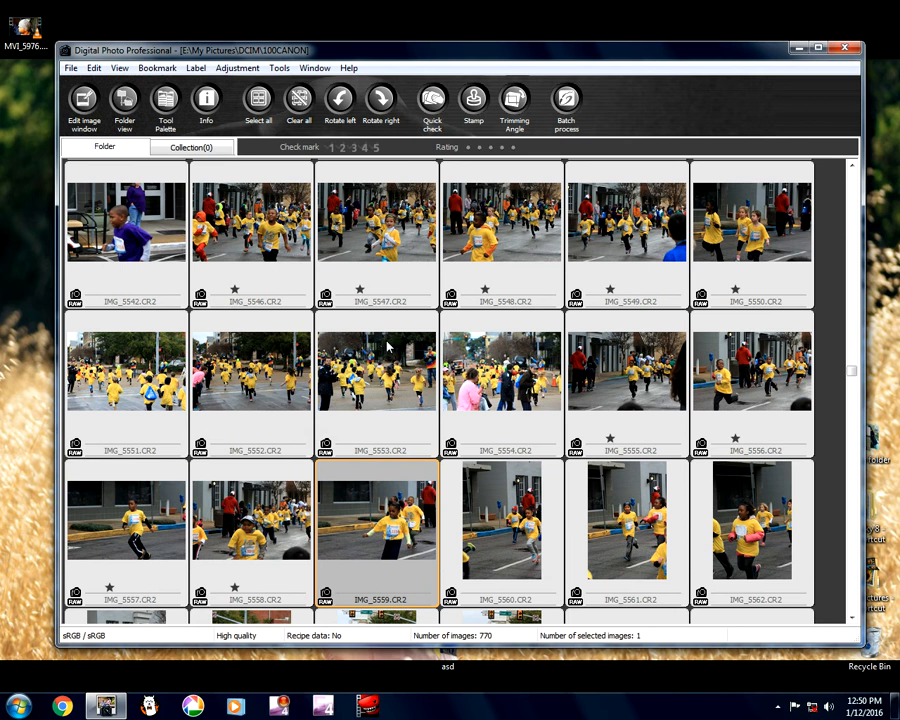
pyautogui.doubleClick(380, 243)
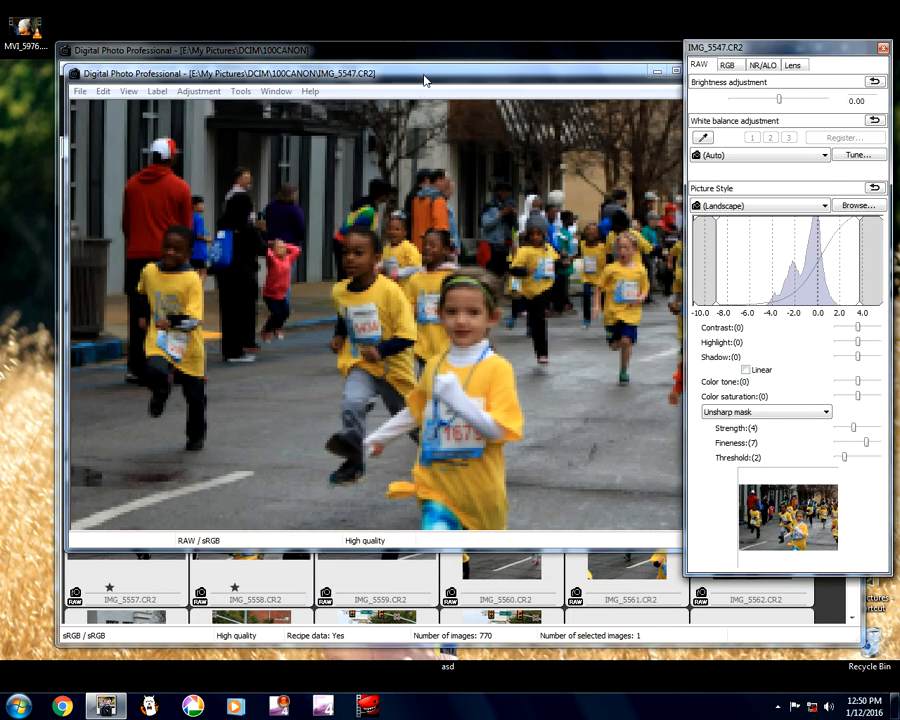
pyautogui.moveTo(424, 80); pyautogui.dragTo(364, 62)
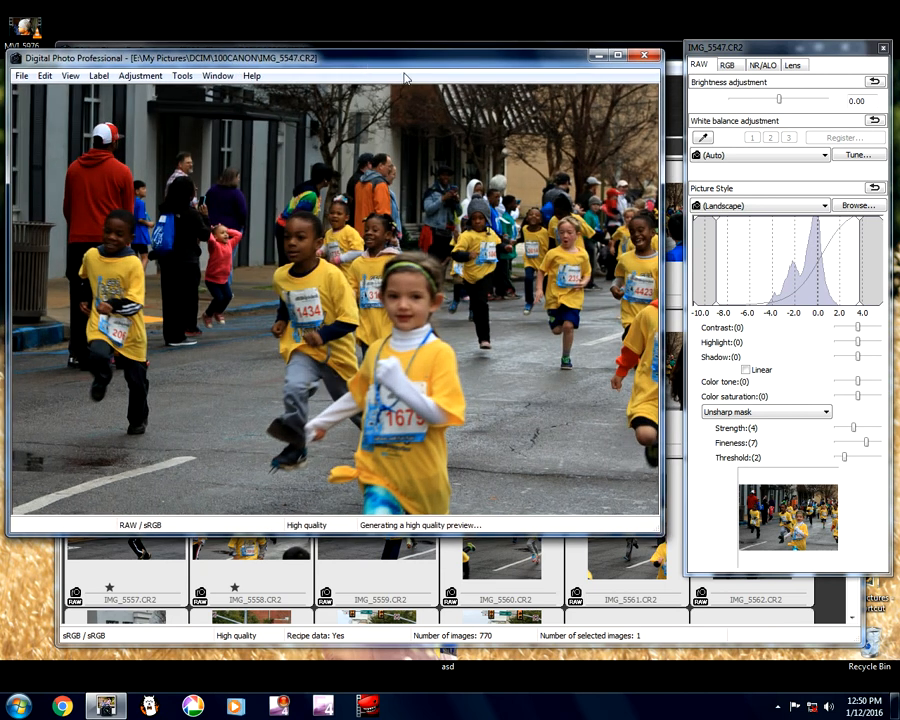
pyautogui.click(644, 55)
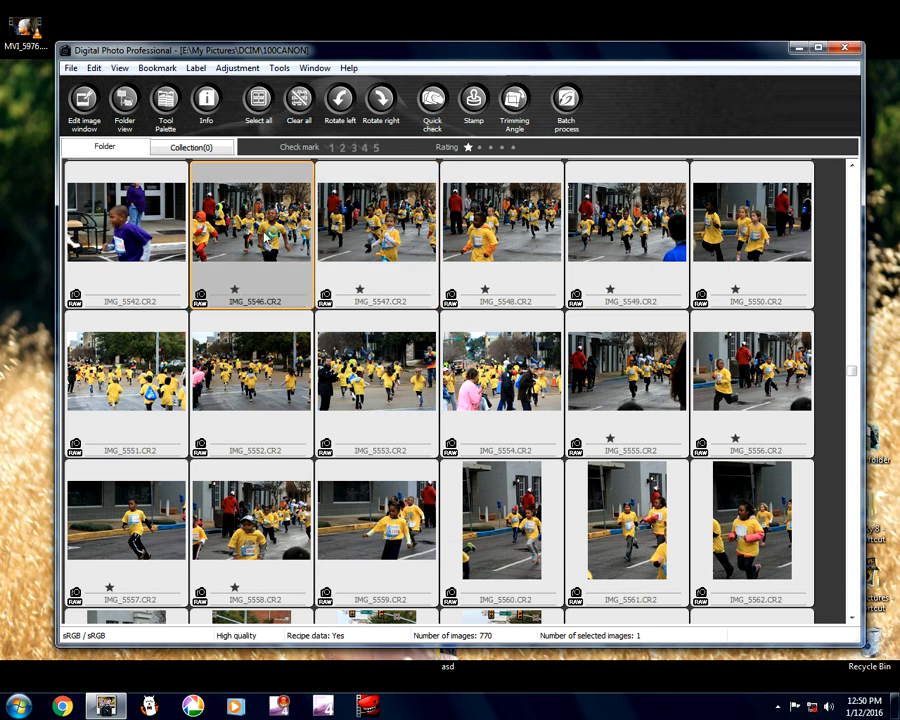
pyautogui.doubleClick(190, 165)
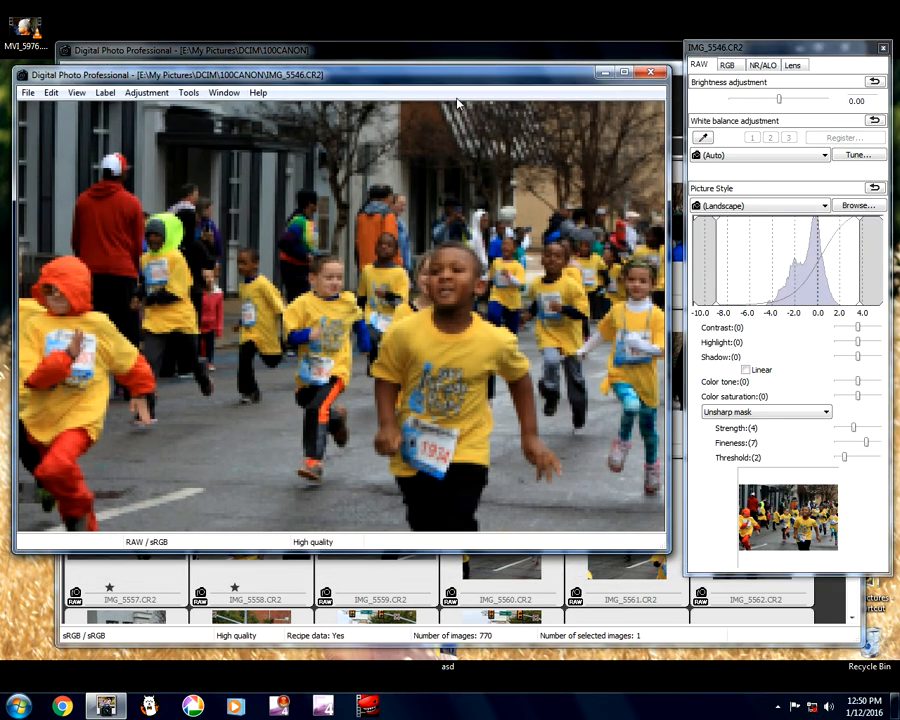
pyautogui.click(457, 50)
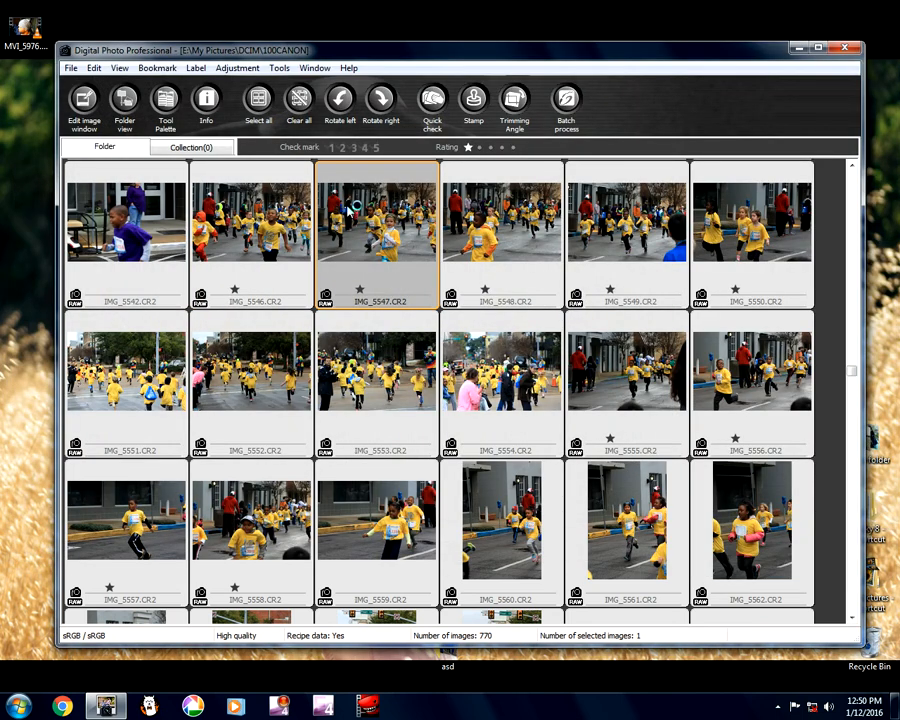
# - Reopen IMG_5547 in its own edit window, show its AF points to check the focus, and hide them again
pyautogui.doubleClick(352, 205)
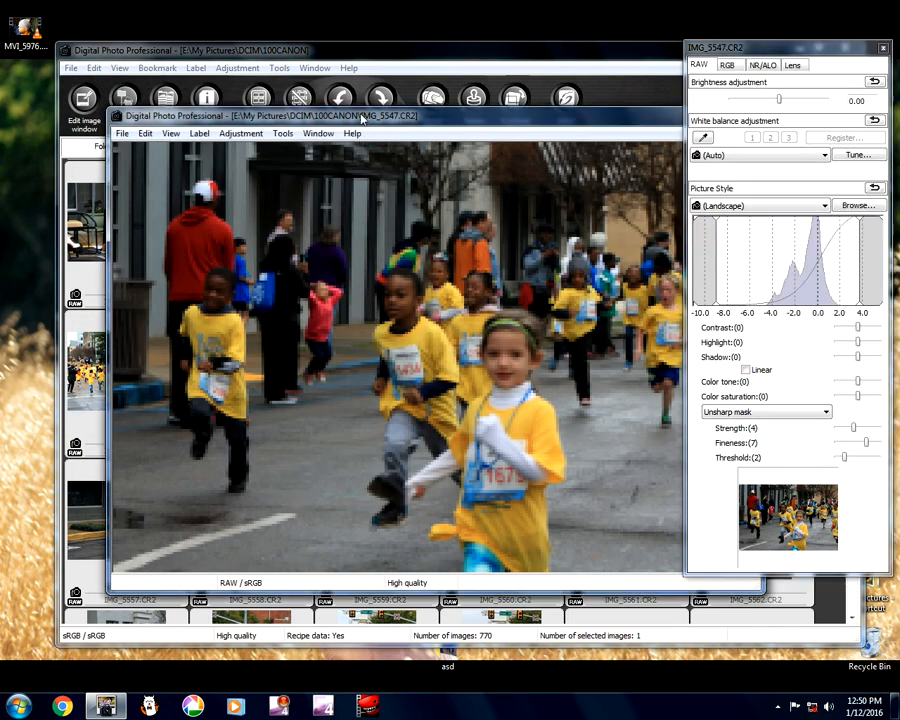
pyautogui.moveTo(377, 122); pyautogui.dragTo(282, 97)
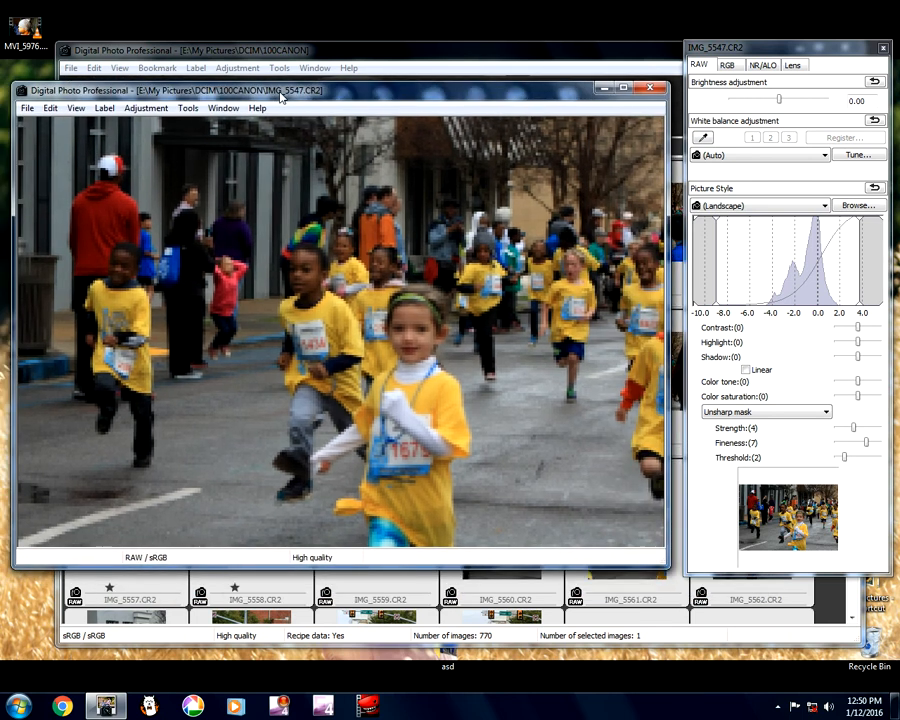
pyautogui.click(75, 107)
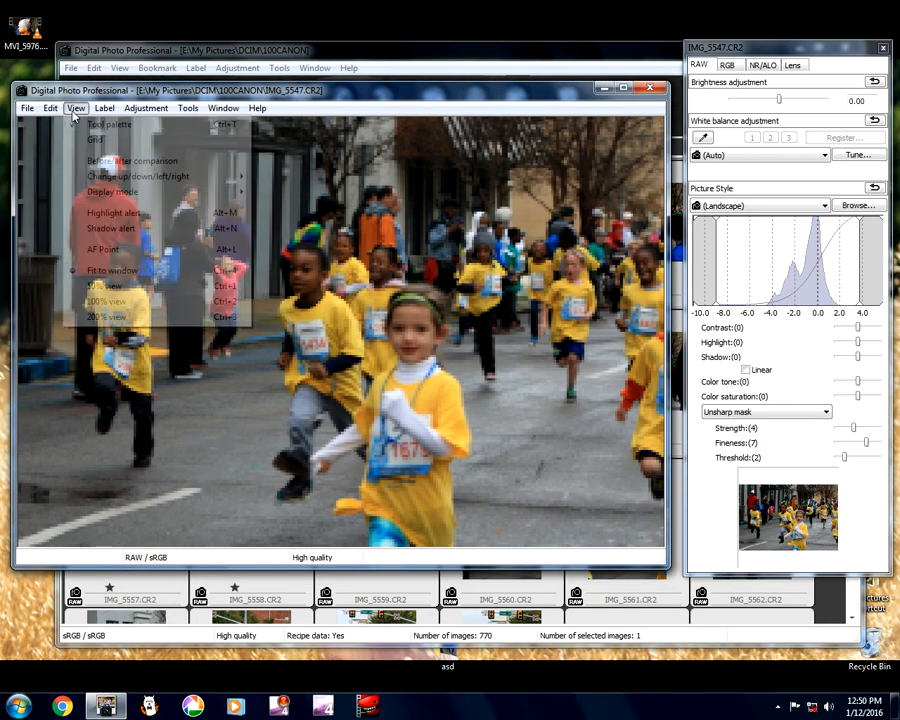
pyautogui.click(81, 249)
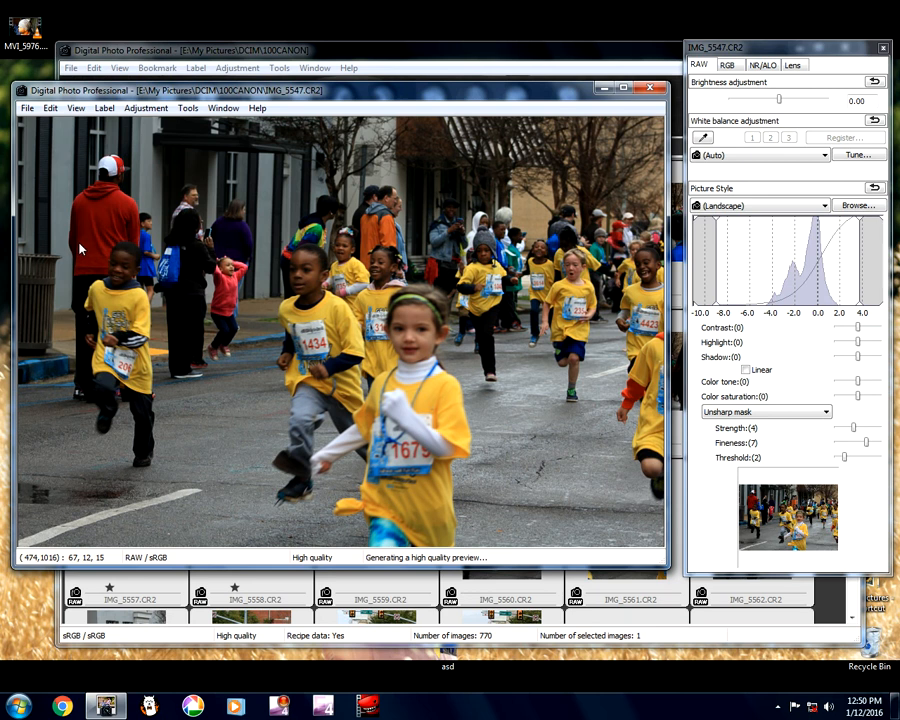
pyautogui.click(75, 107)
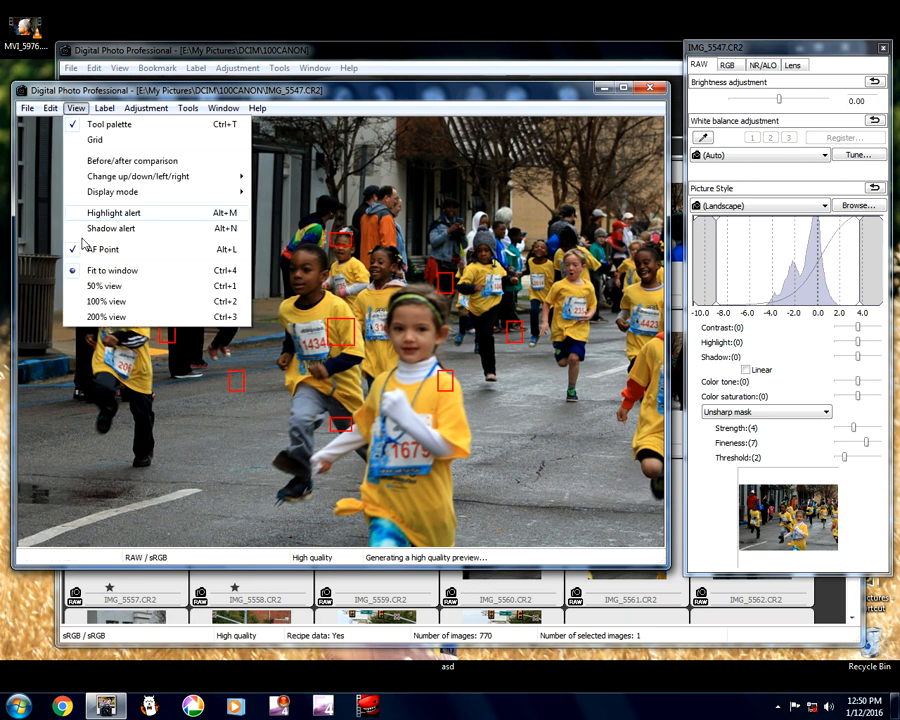
pyautogui.click(42, 162)
# - Review IMG_5547's shooting information, including the AF mode and aperture value, and close the information window
pyautogui.click(26, 107)
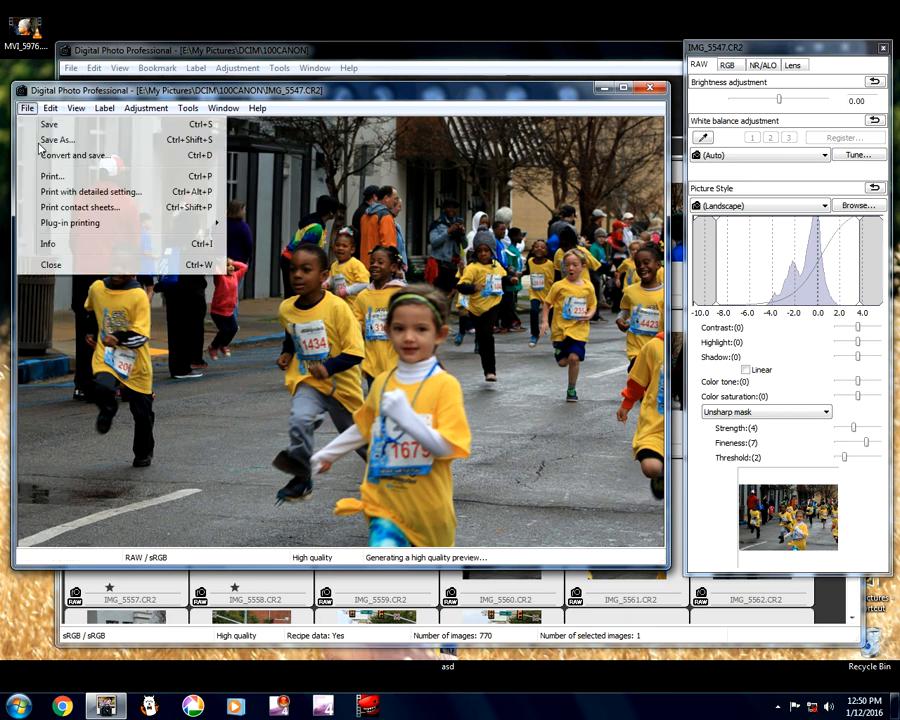
pyautogui.click(48, 243)
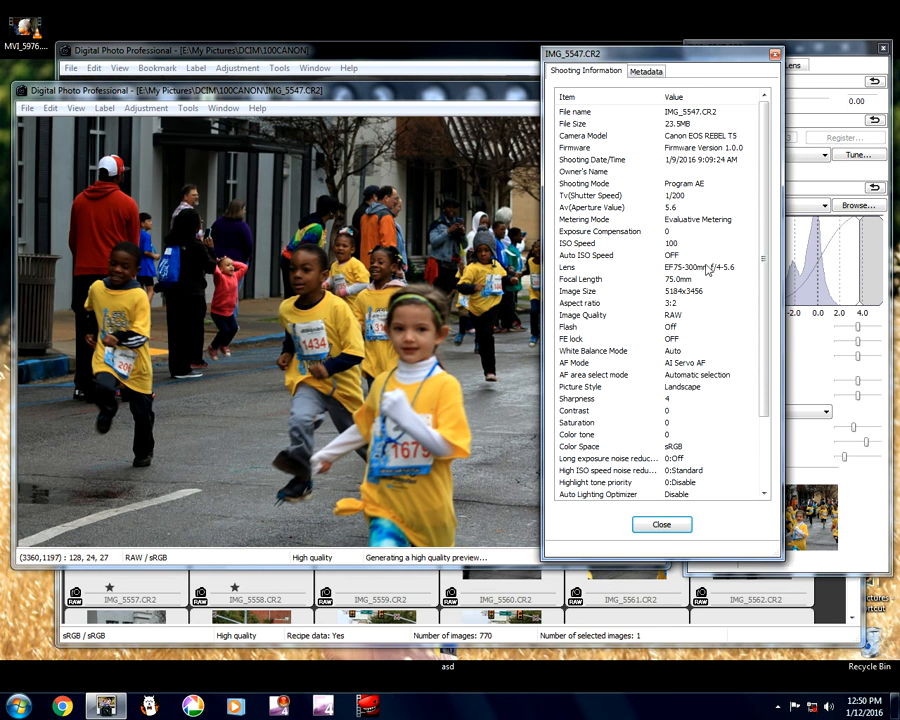
pyautogui.scroll(-3, 747, 418)
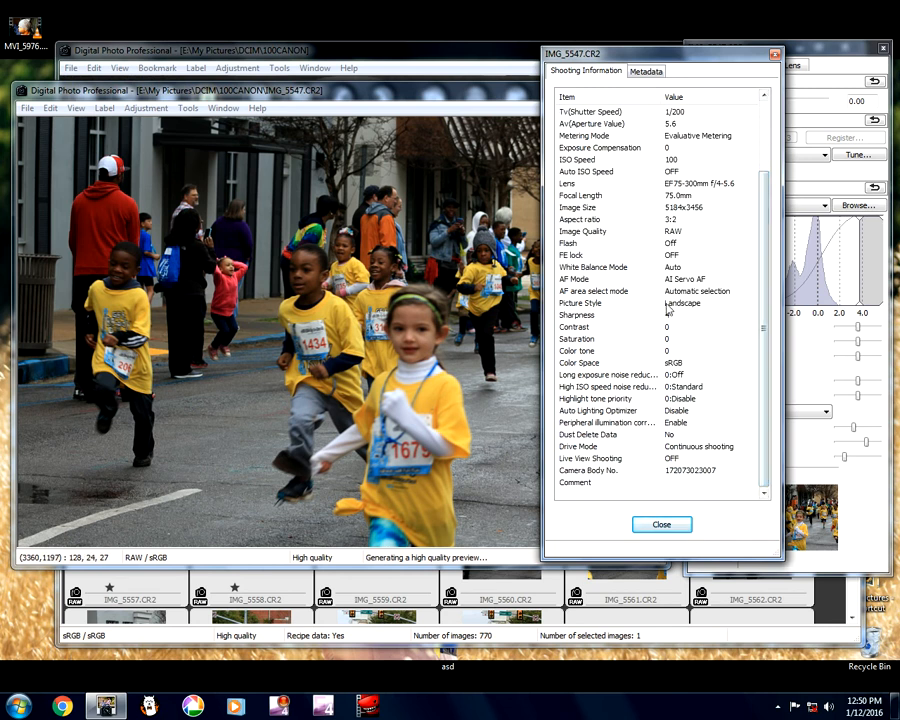
pyautogui.click(685, 288)
pyautogui.scroll(3, 685, 300)
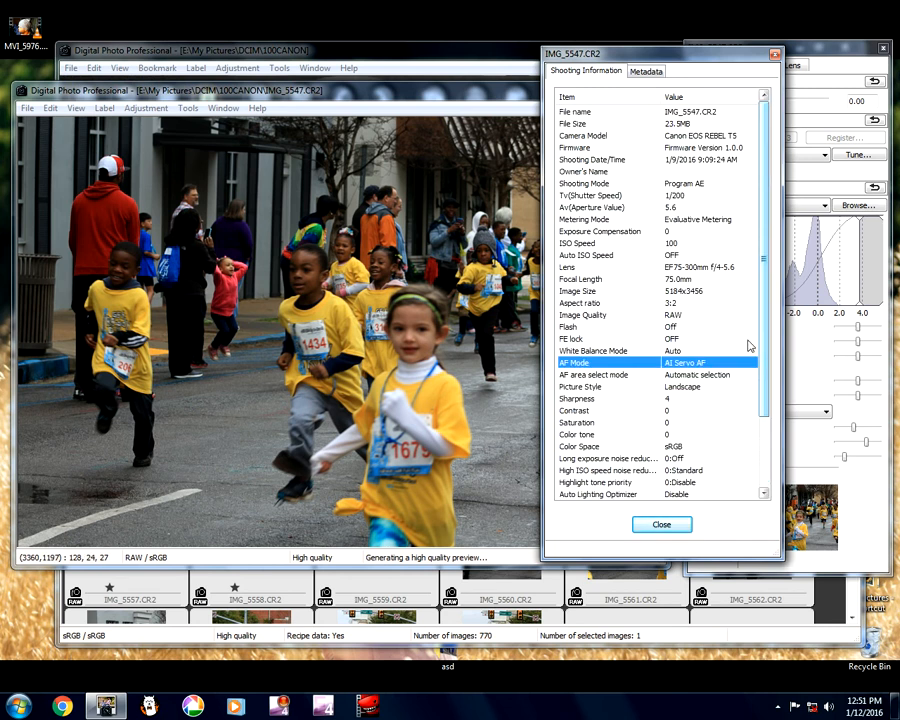
pyautogui.click(657, 208)
pyautogui.click(655, 527)
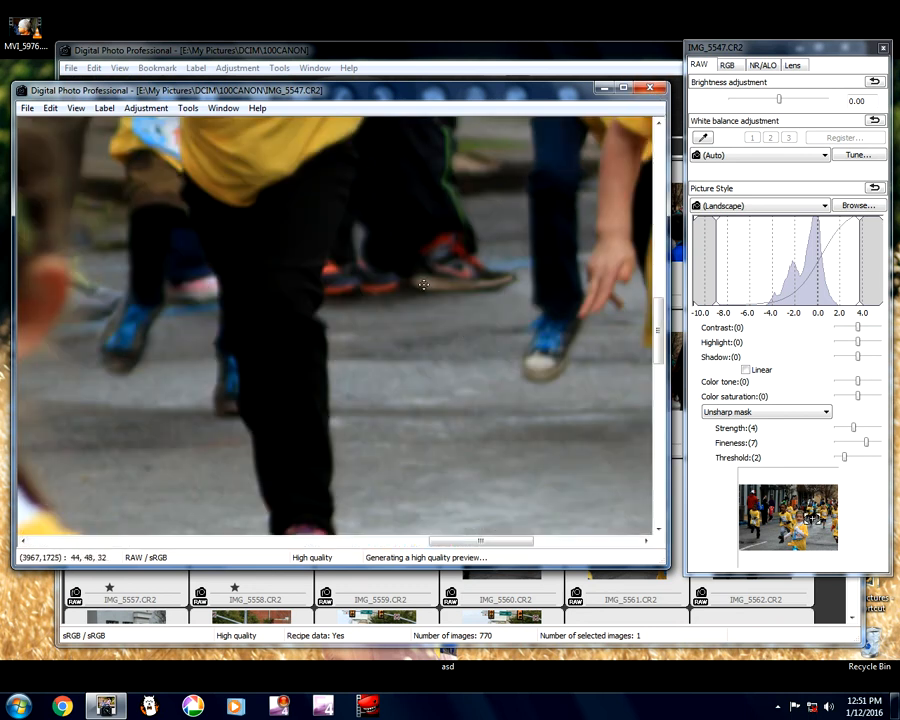
# - Inspect the runners' legs and shoes in IMG_5547 up close, return to the full image and close its edit window
pyautogui.moveTo(426, 303); pyautogui.dragTo(430, 430)
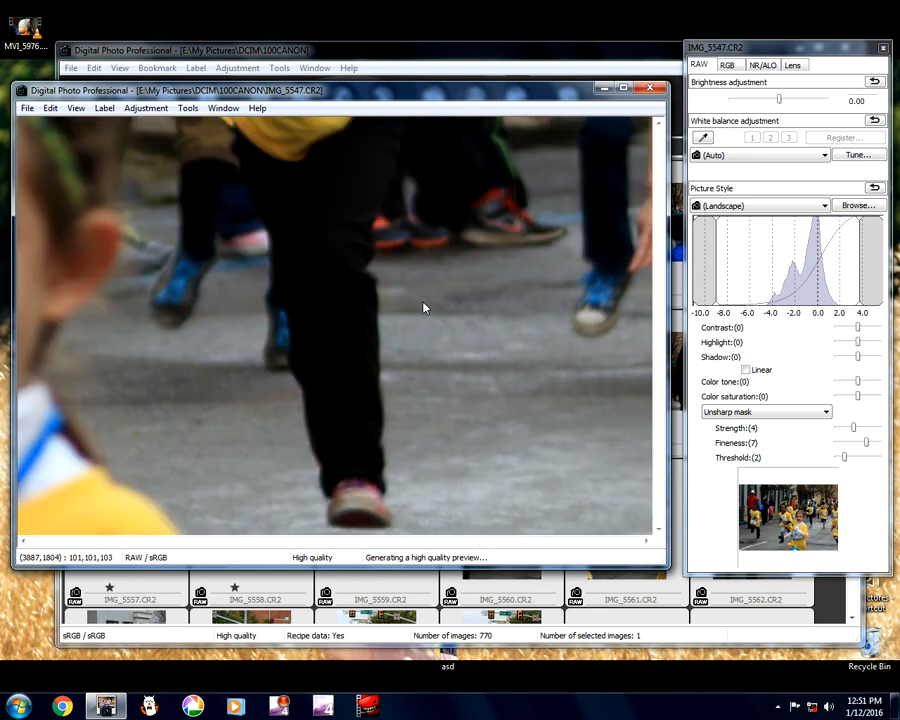
pyautogui.click(422, 302)
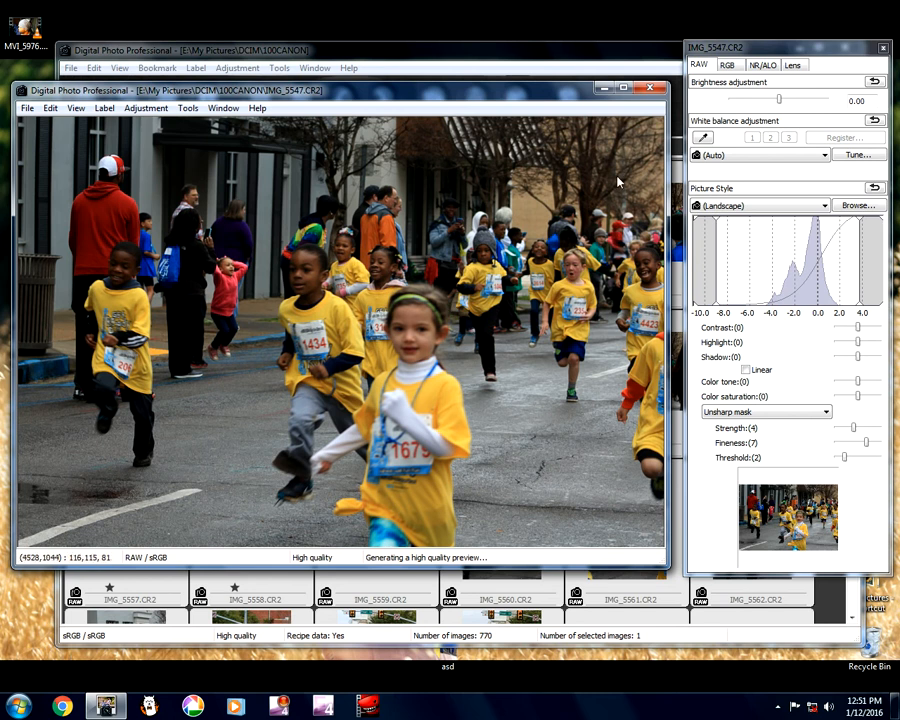
pyautogui.click(647, 89)
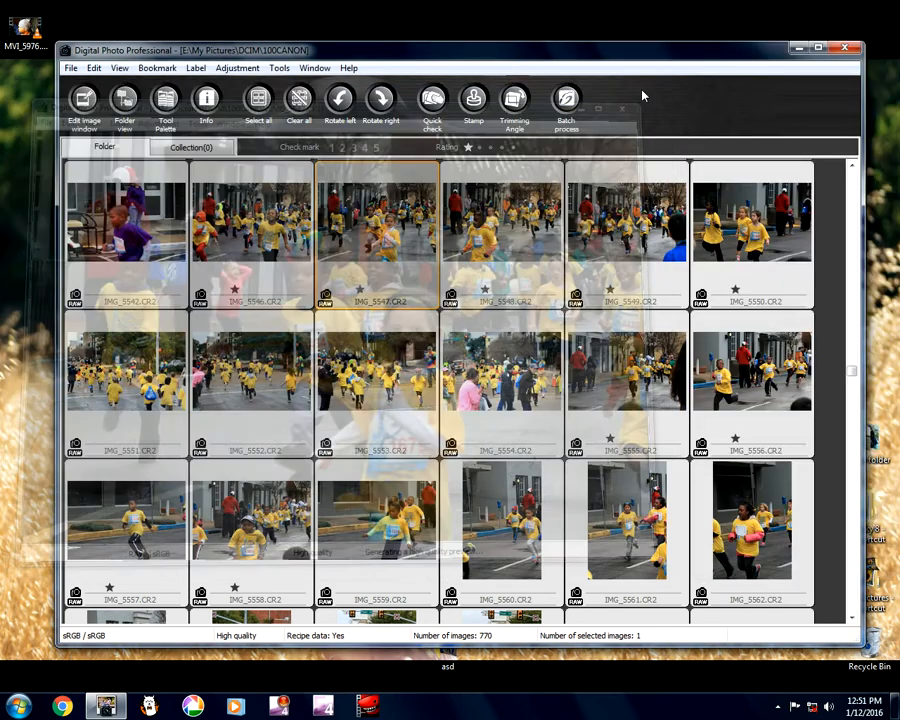
# - Look through the thumbnails from IMG_5551 to IMG_5664 and open the start-line photo IMG_5649 in its own edit window
pyautogui.scroll(-1, 491, 370)
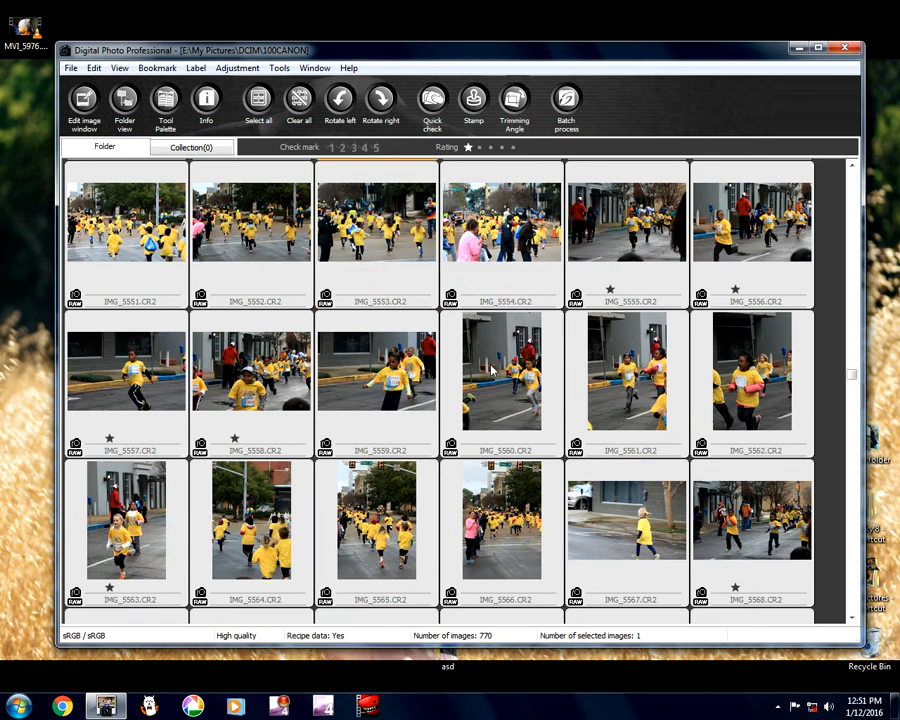
pyautogui.scroll(-10, 463, 423)
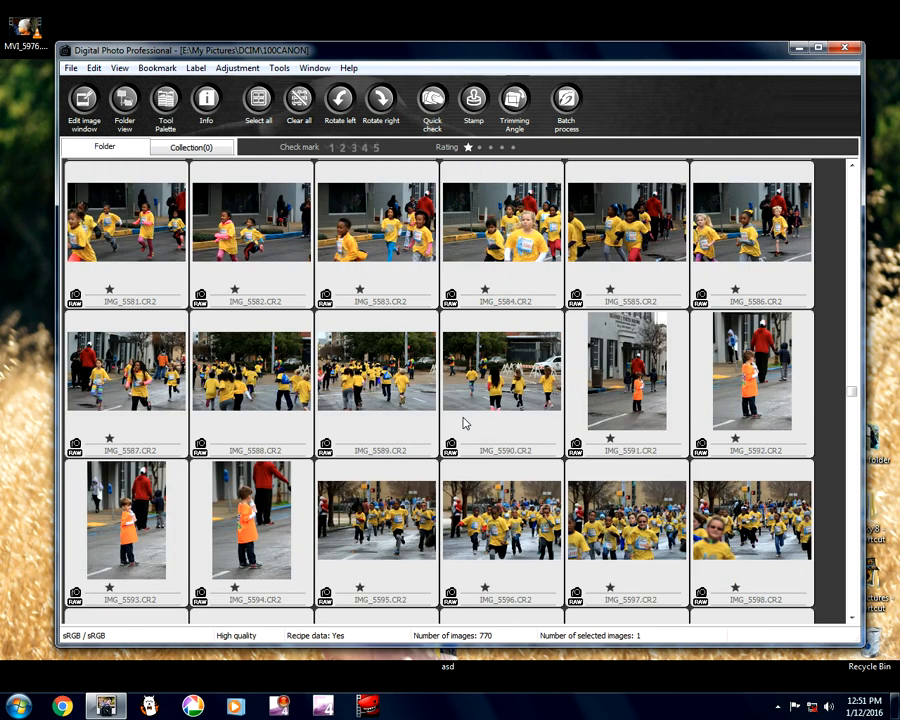
pyautogui.scroll(-5, 463, 423)
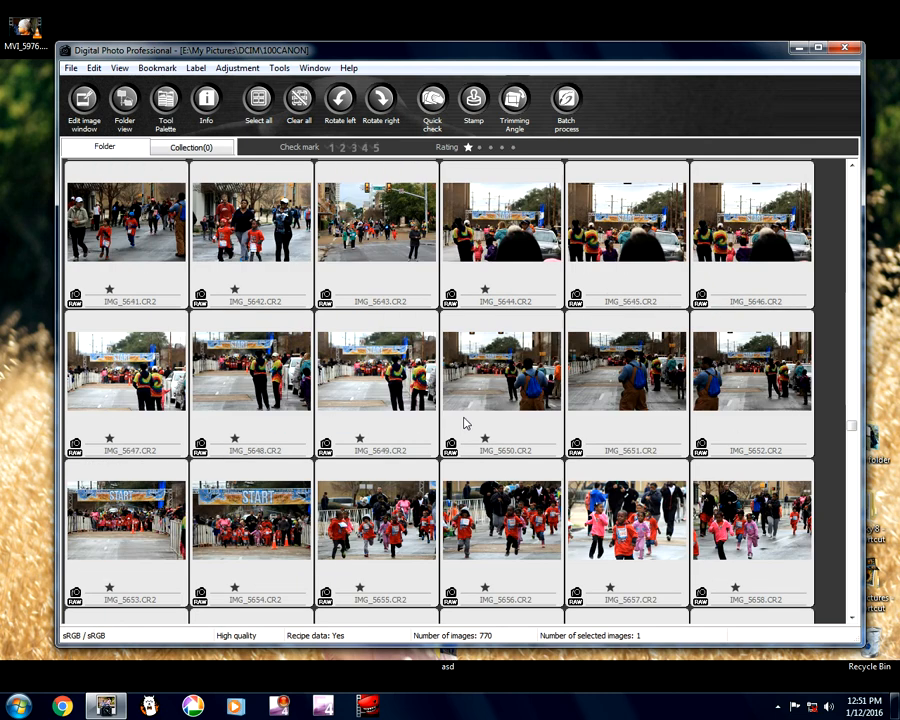
pyautogui.scroll(-1, 463, 423)
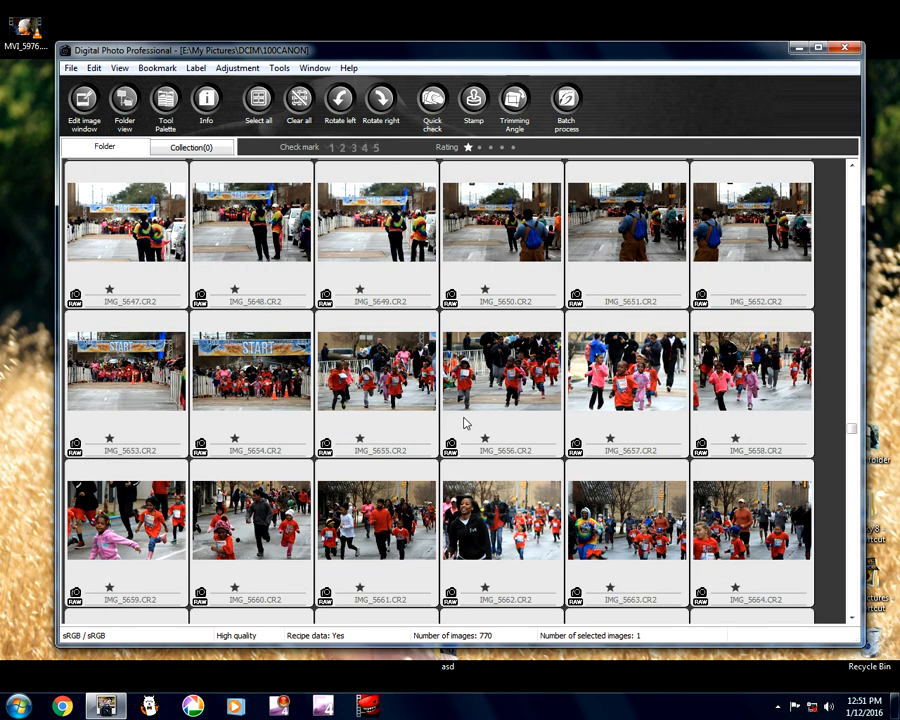
pyautogui.scroll(1, 463, 423)
pyautogui.click(362, 352)
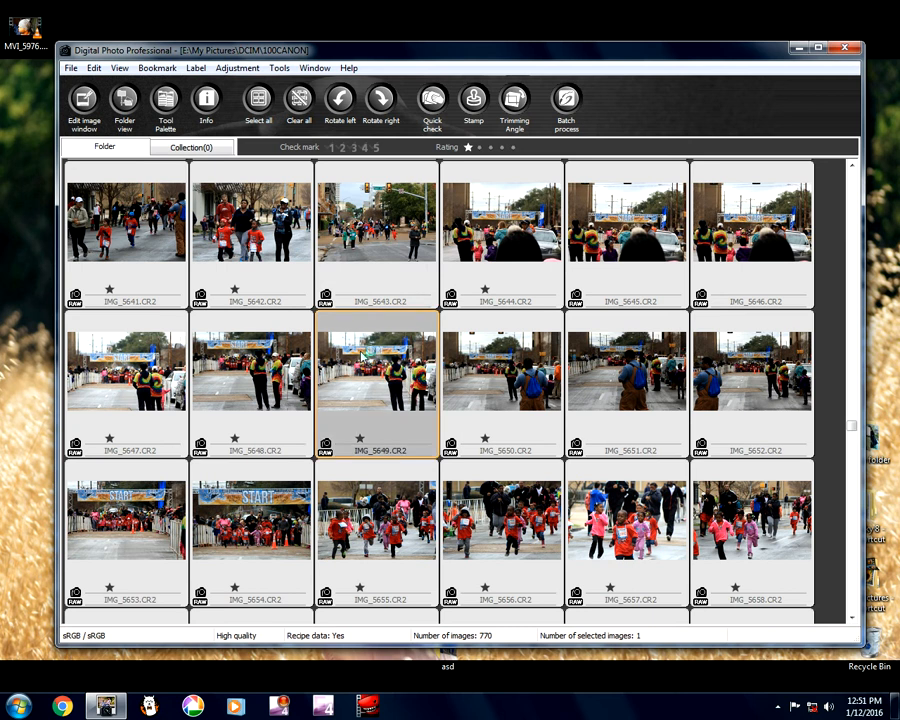
pyautogui.doubleClick(367, 353)
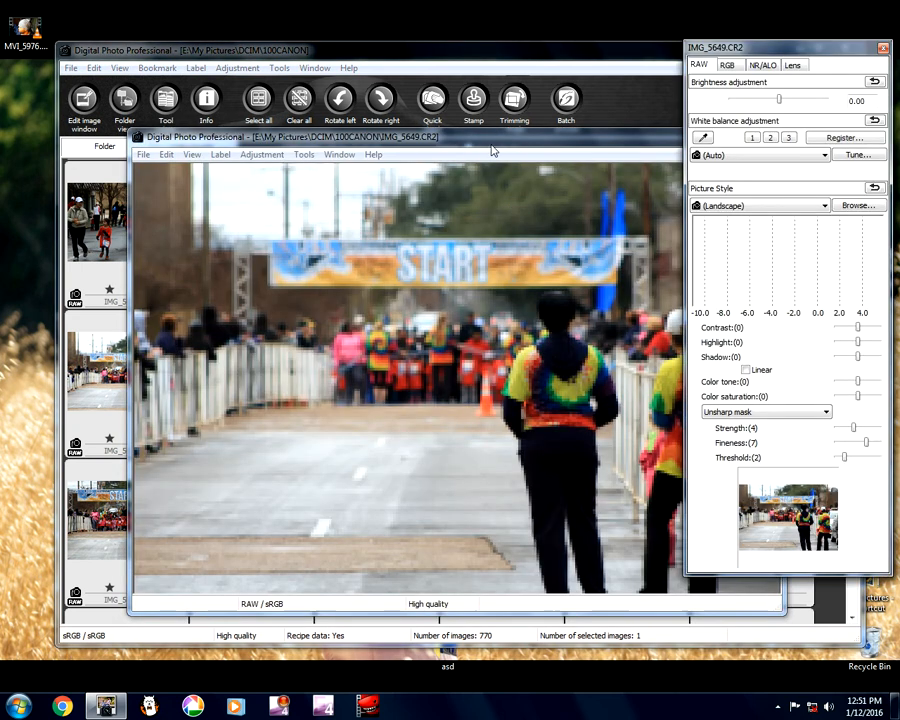
# - View the start-line photo IMG_5649 in full, close its edit window, and look through the thumbnails between IMG_5593 and IMG_5664
pyautogui.moveTo(492, 150); pyautogui.dragTo(395, 116)
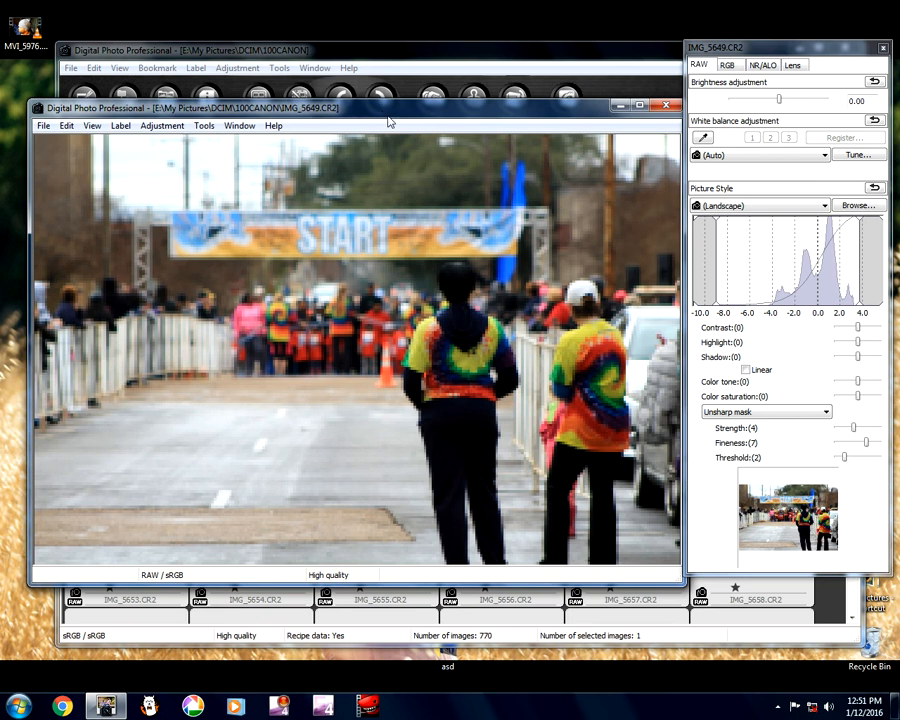
pyautogui.click(671, 107)
pyautogui.scroll(-1, 828, 434)
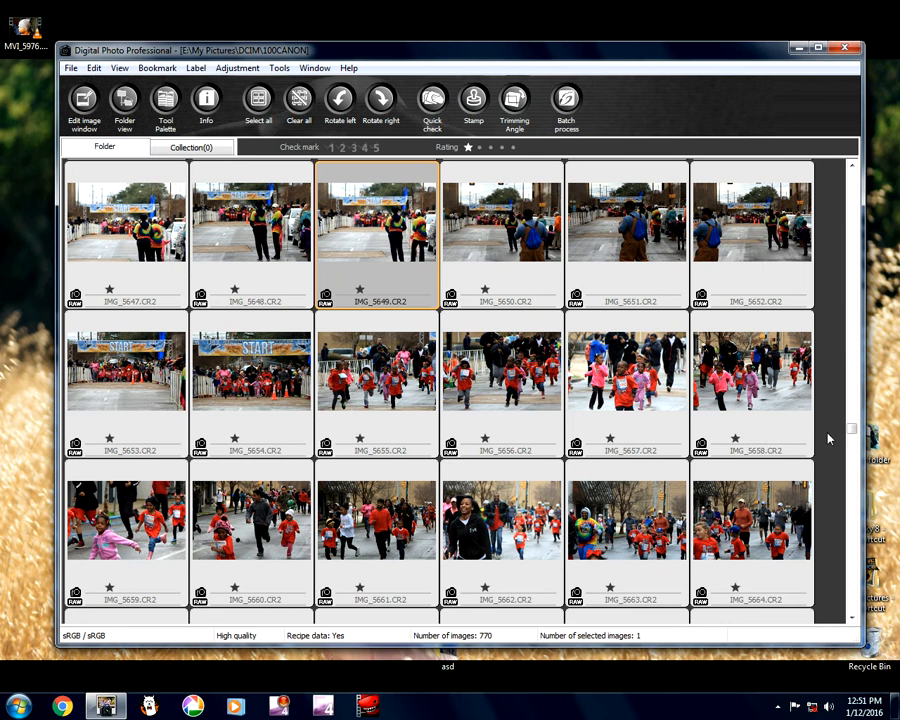
pyautogui.scroll(9, 480, 318)
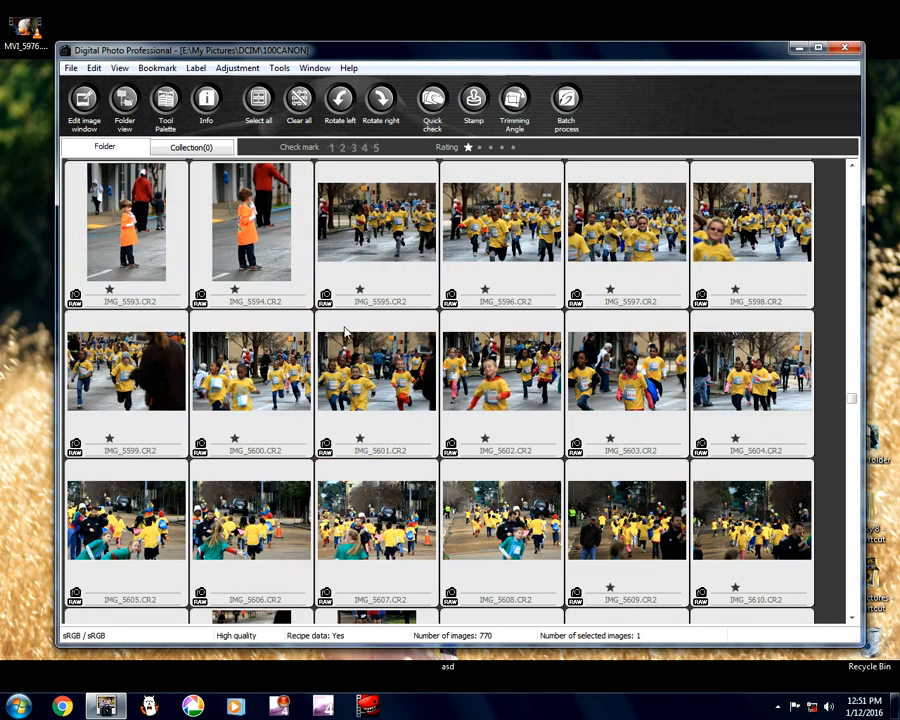
pyautogui.scroll(-1, 325, 310)
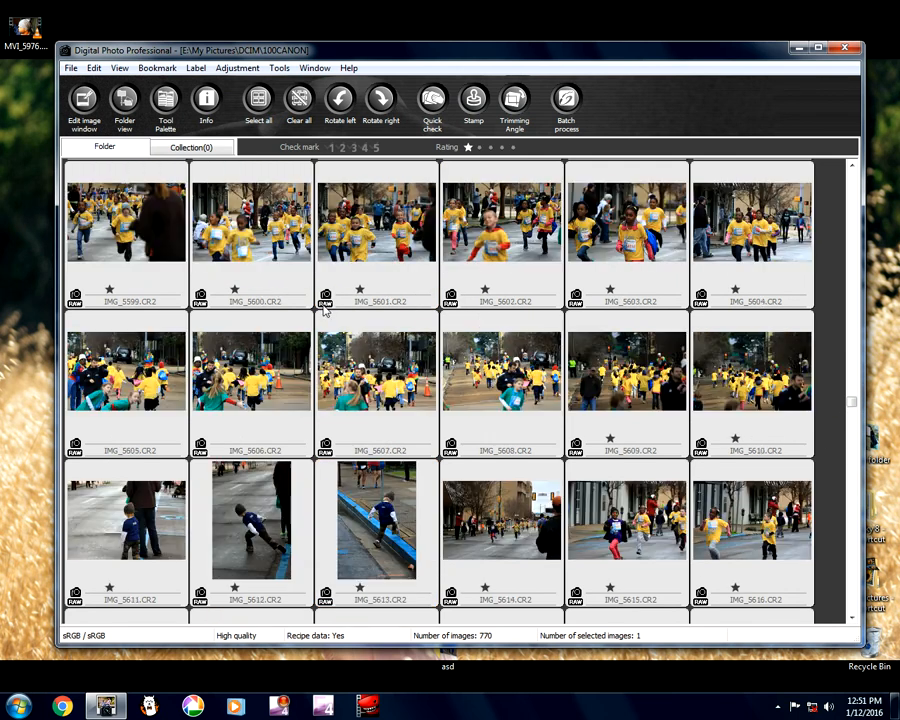
pyautogui.scroll(-5, 325, 310)
pyautogui.scroll(-4, 325, 310)
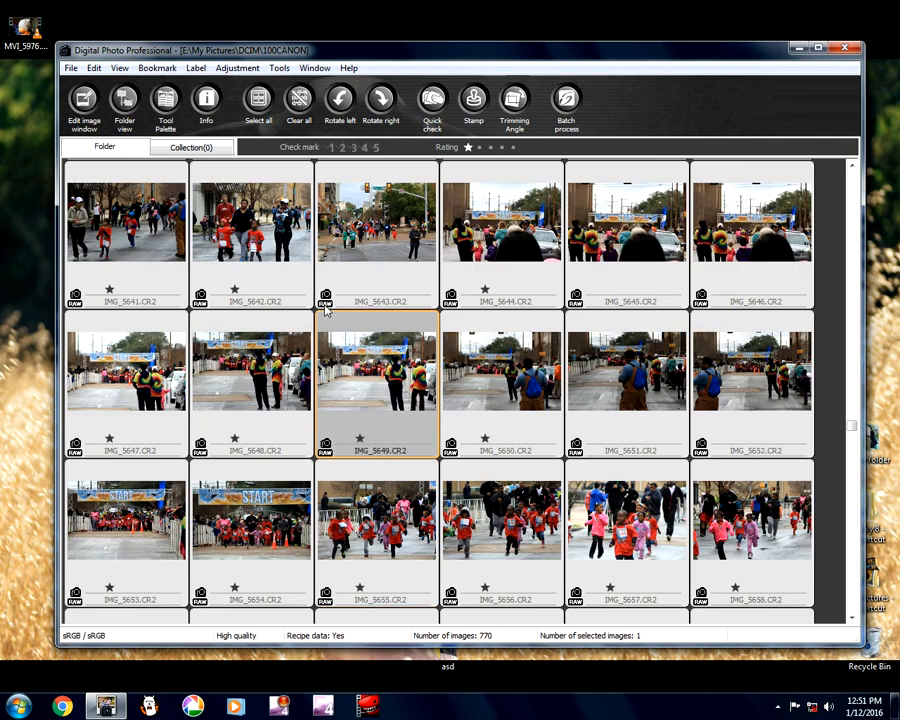
pyautogui.scroll(1, 415, 298)
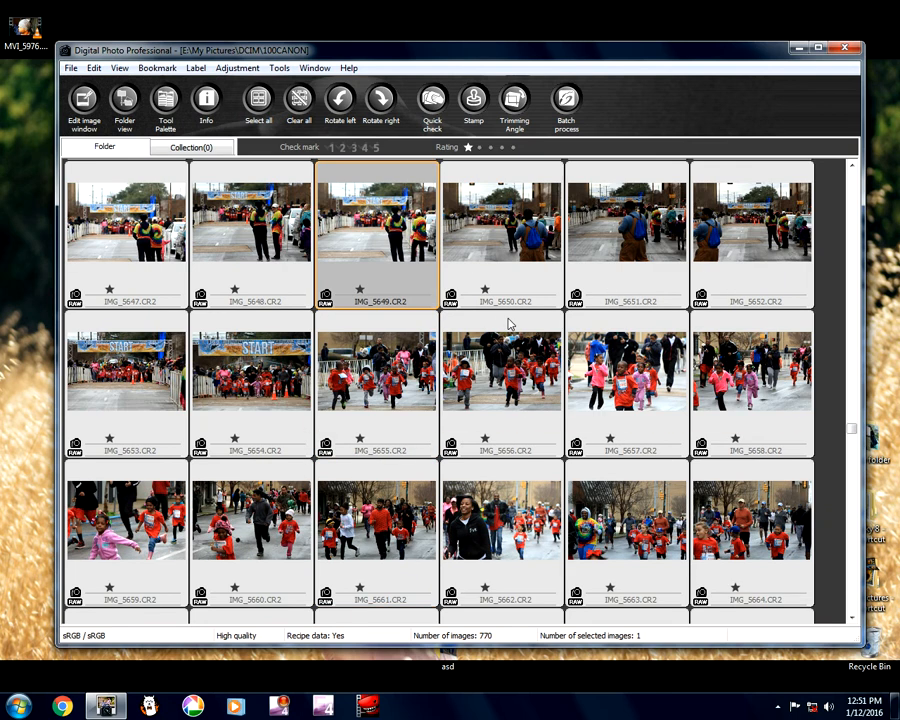
# - Look back through the folder to the already adjusted race photos and select the starred IMG_5536
pyautogui.scroll(14, 510, 323)
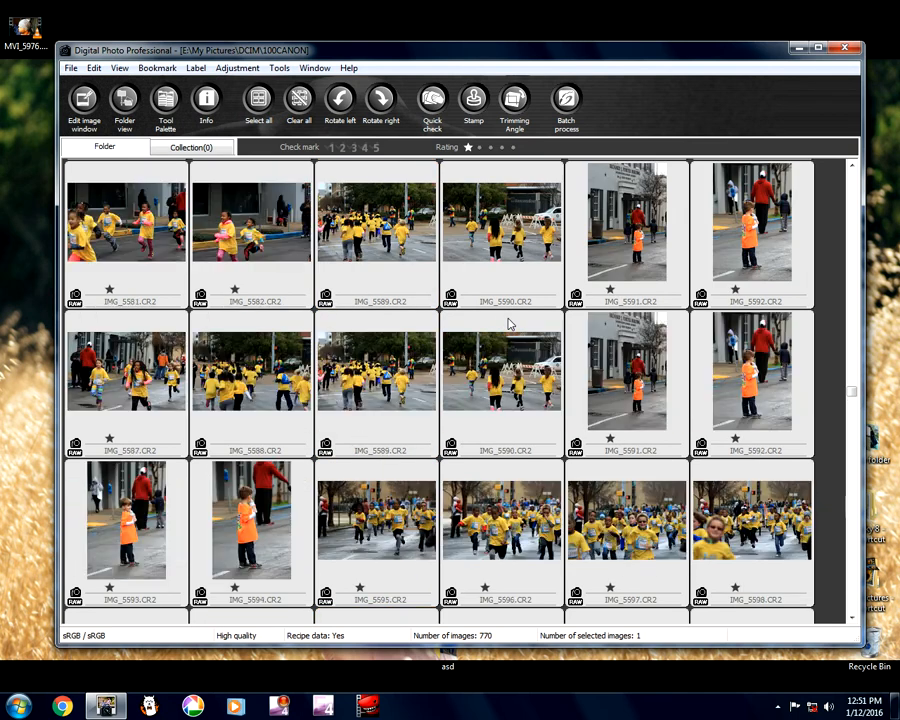
pyautogui.scroll(20, 510, 323)
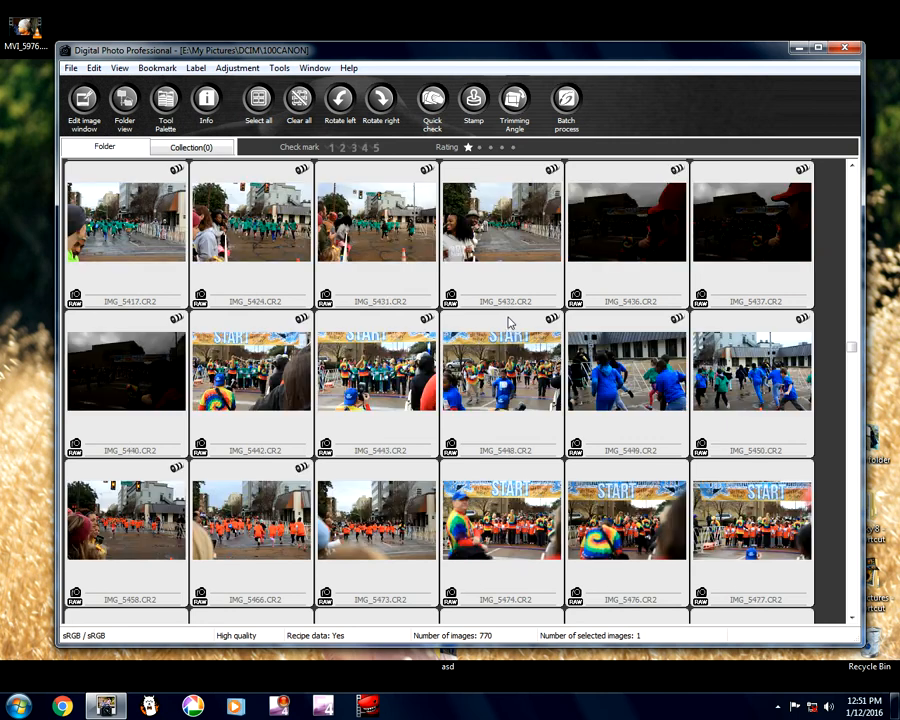
pyautogui.scroll(20, 510, 323)
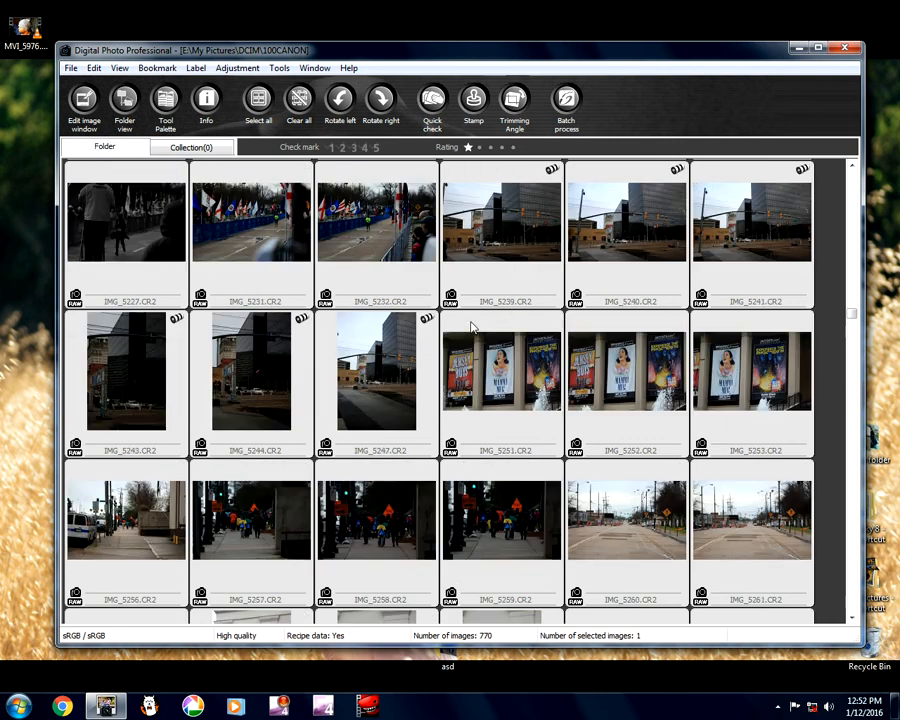
pyautogui.scroll(2, 472, 327)
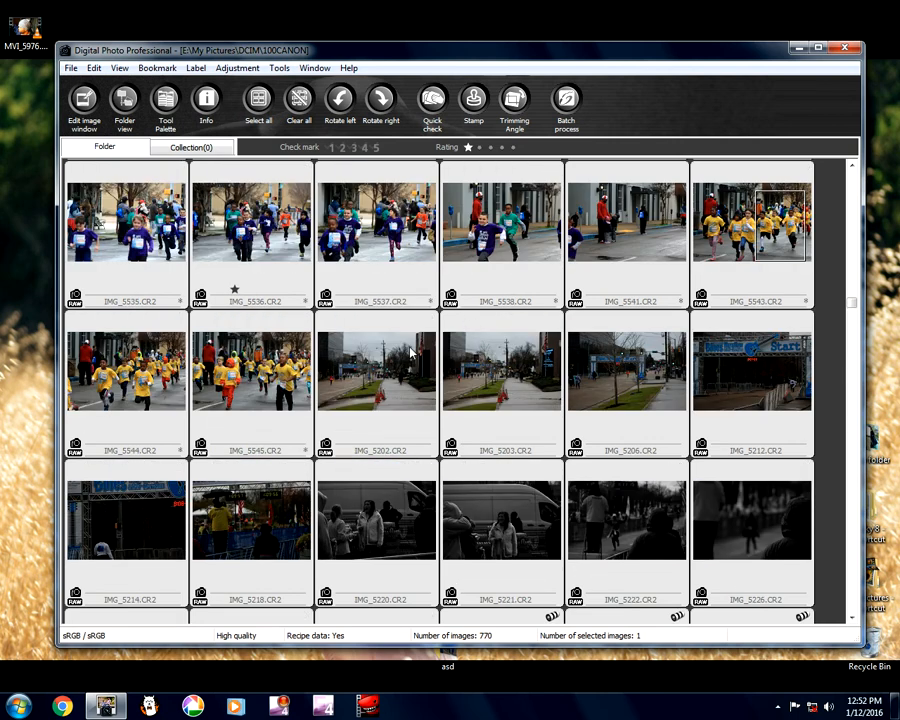
pyautogui.scroll(2, 248, 364)
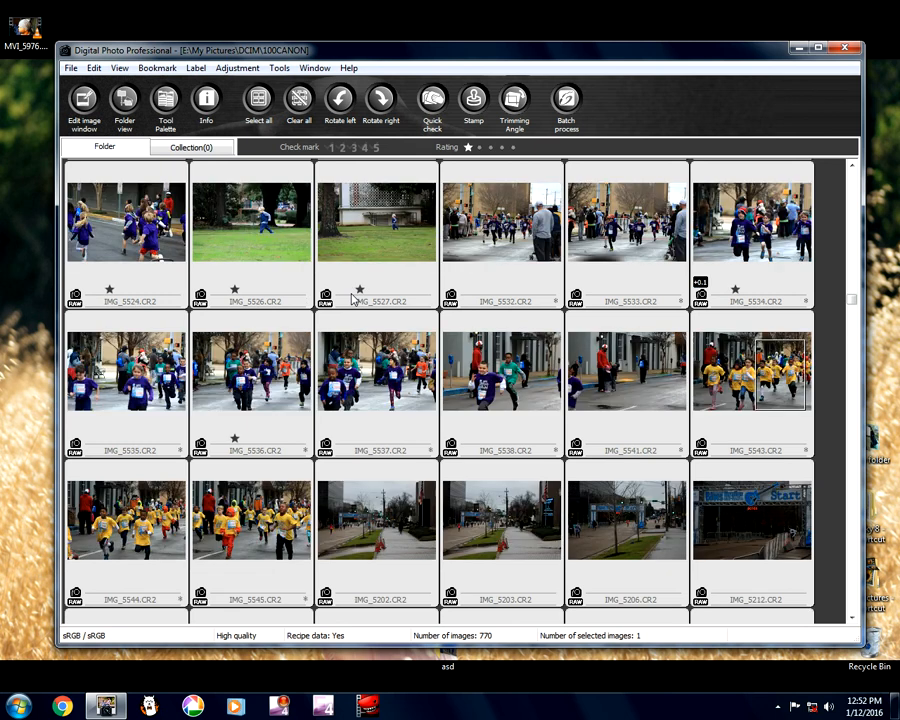
pyautogui.click(255, 412)
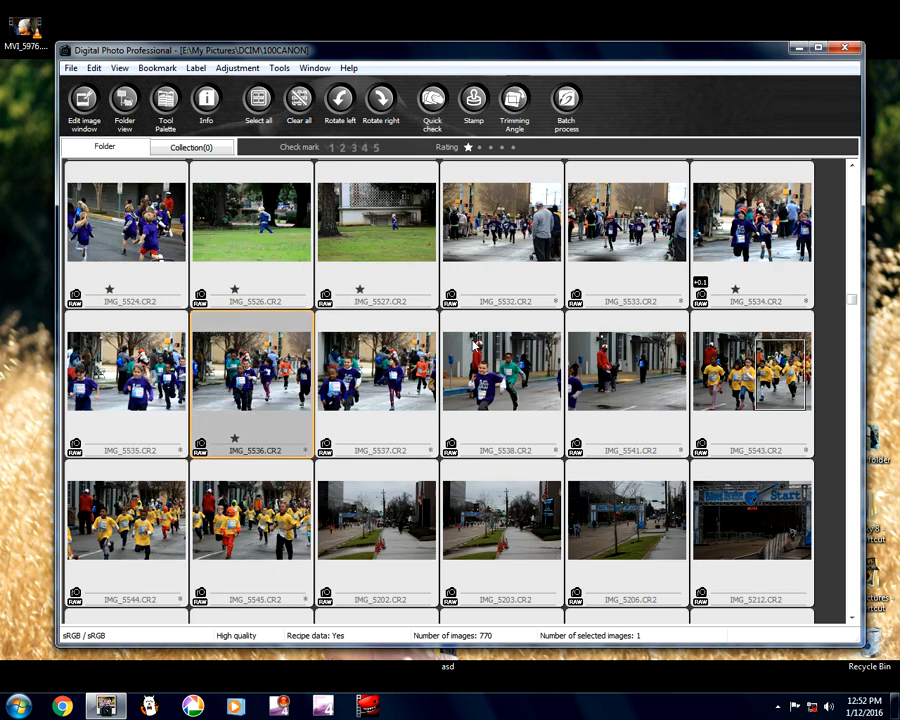
# - Find IMG_5592, the child in the orange shirt, and open it in its own edit window beside the adjustment palette
pyautogui.scroll(-20, 475, 347)
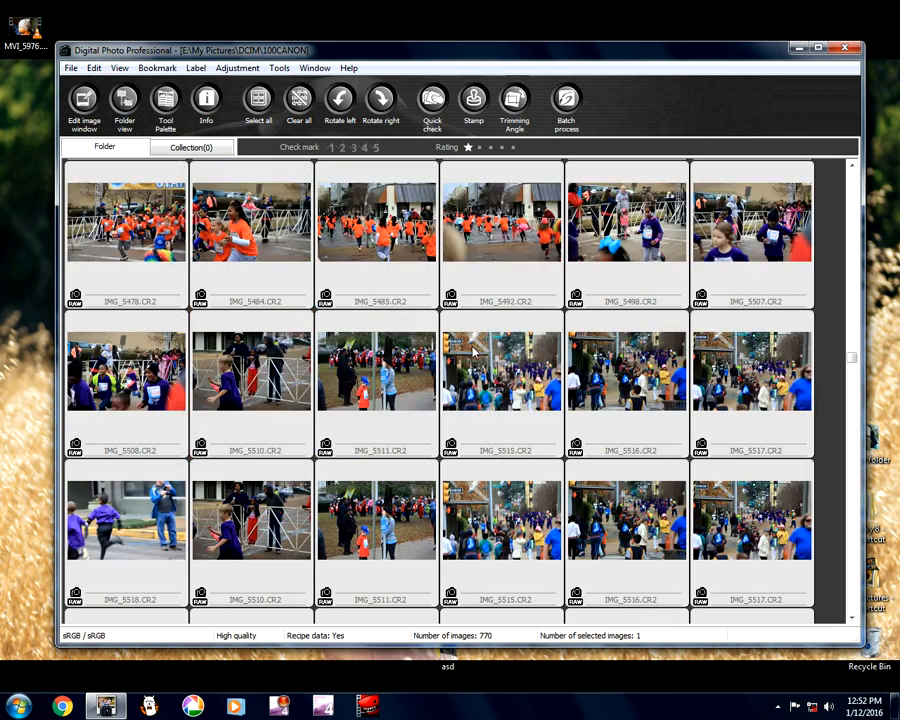
pyautogui.scroll(-5, 475, 352)
pyautogui.scroll(-5, 473, 352)
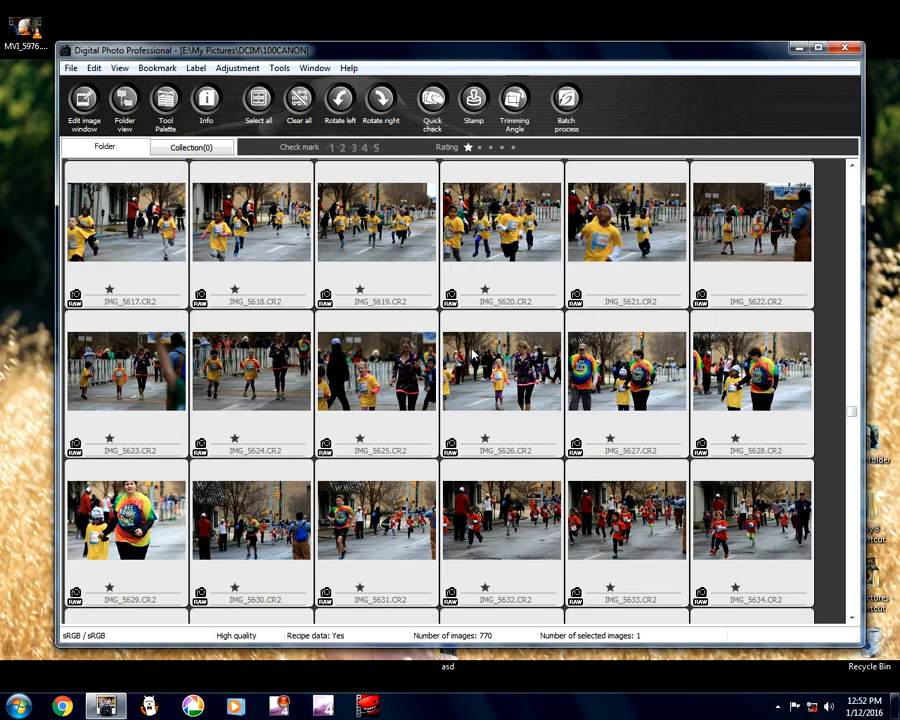
pyautogui.scroll(5, 473, 352)
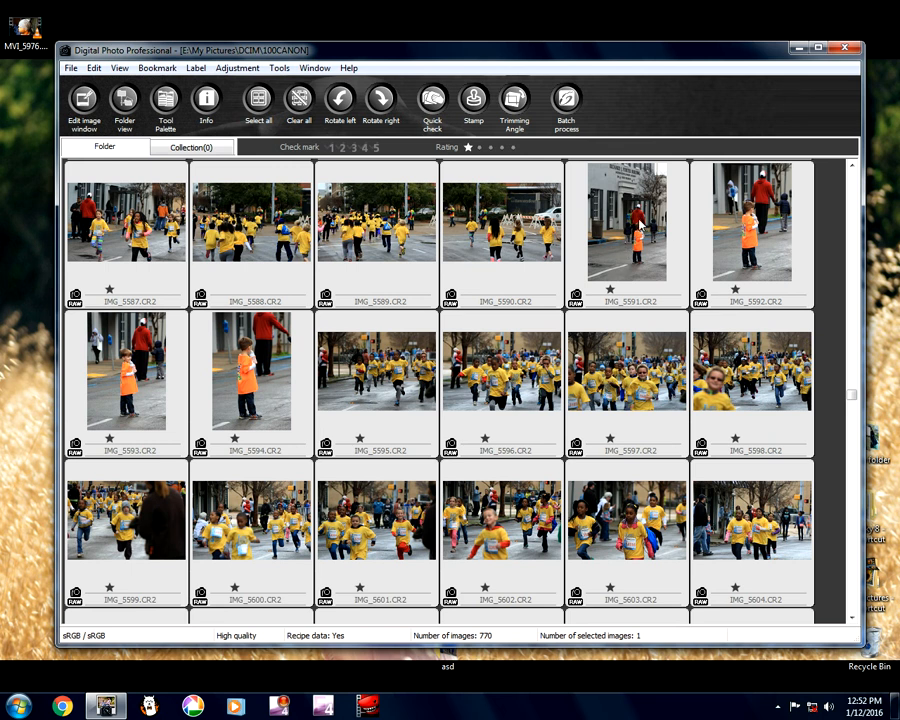
pyautogui.doubleClick(768, 230)
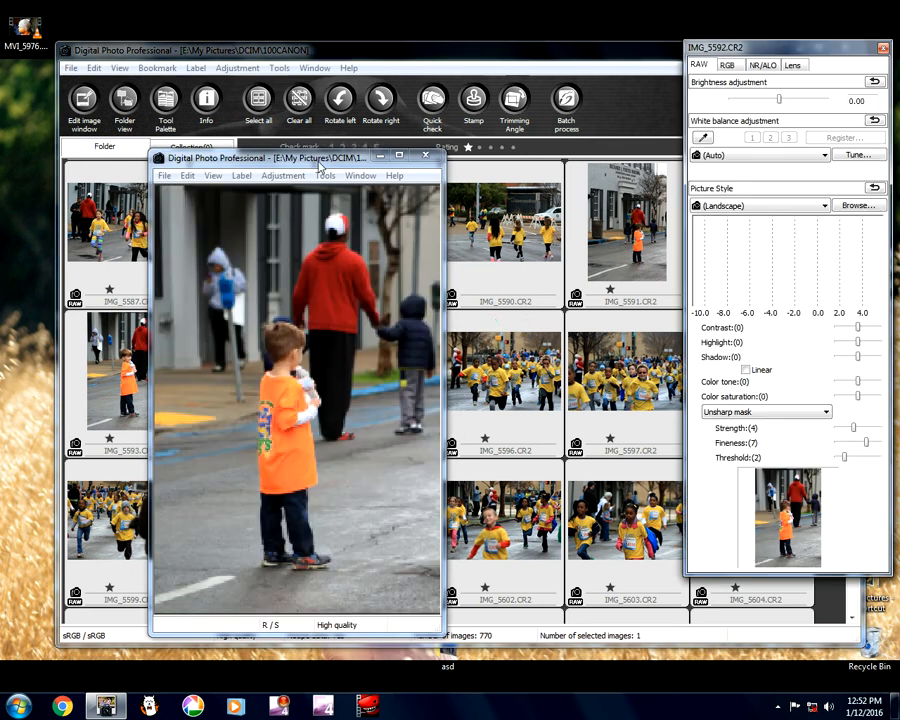
pyautogui.moveTo(320, 166); pyautogui.dragTo(297, 99)
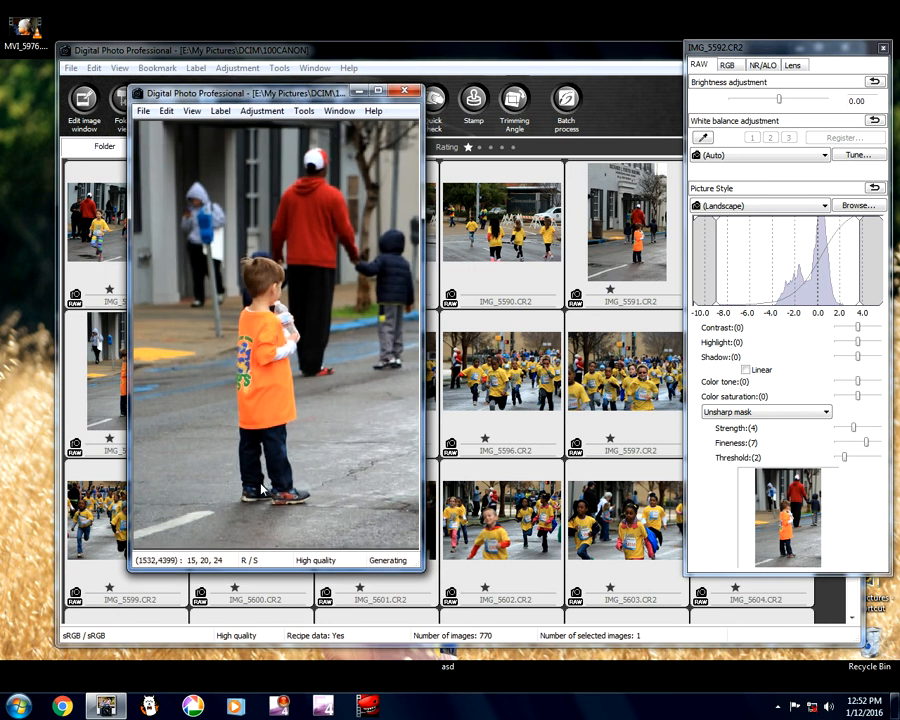
# - Set IMG_5592's contrast to 1, lower its shadow value, and close its edit window
pyautogui.click(864, 328)
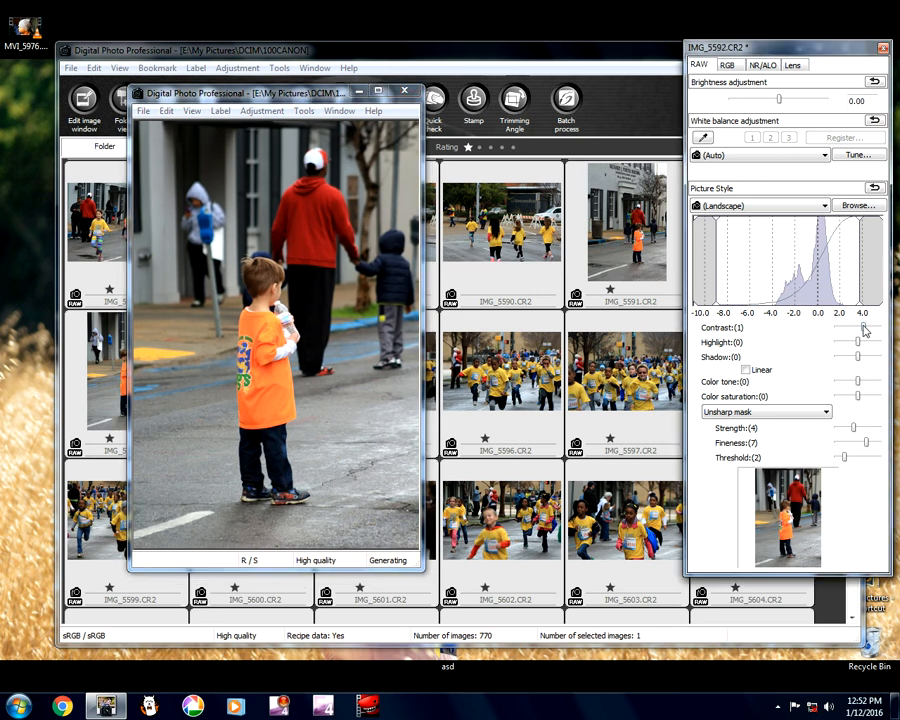
pyautogui.click(852, 357)
pyautogui.click(397, 92)
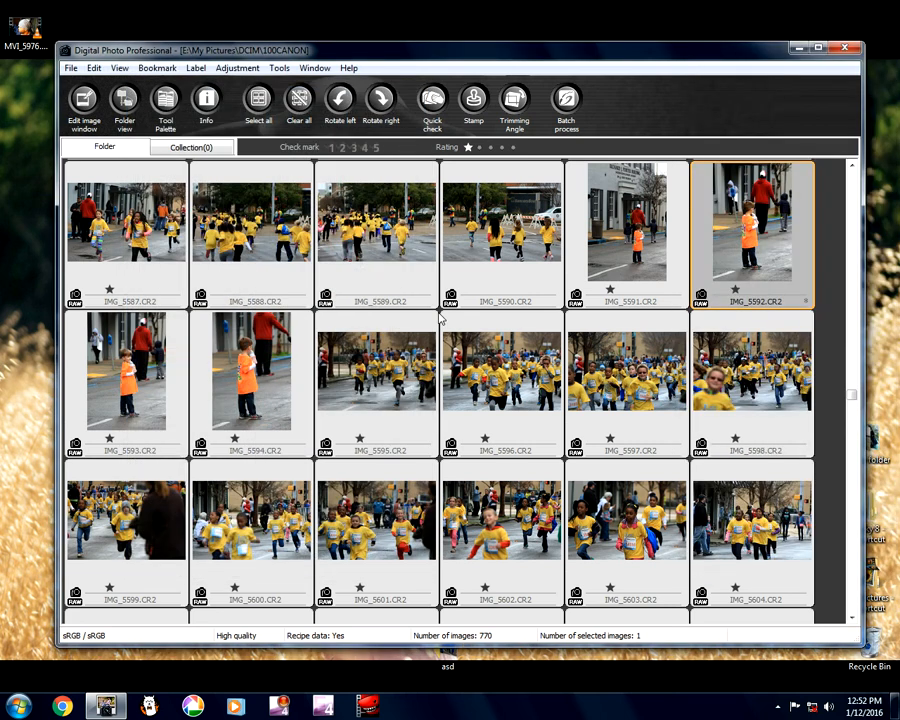
# - Find IMG_5625, the waving woman with the child in yellow, and open it in its own edit window clear of the adjustment palette
pyautogui.scroll(-2, 440, 318)
pyautogui.scroll(-1, 291, 422)
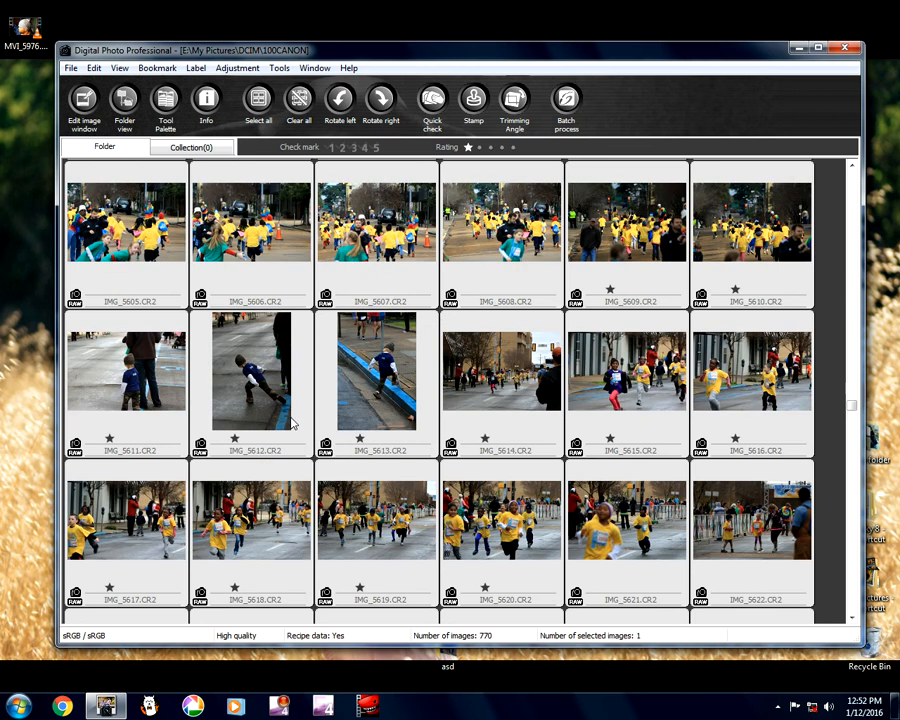
pyautogui.scroll(-1, 345, 413)
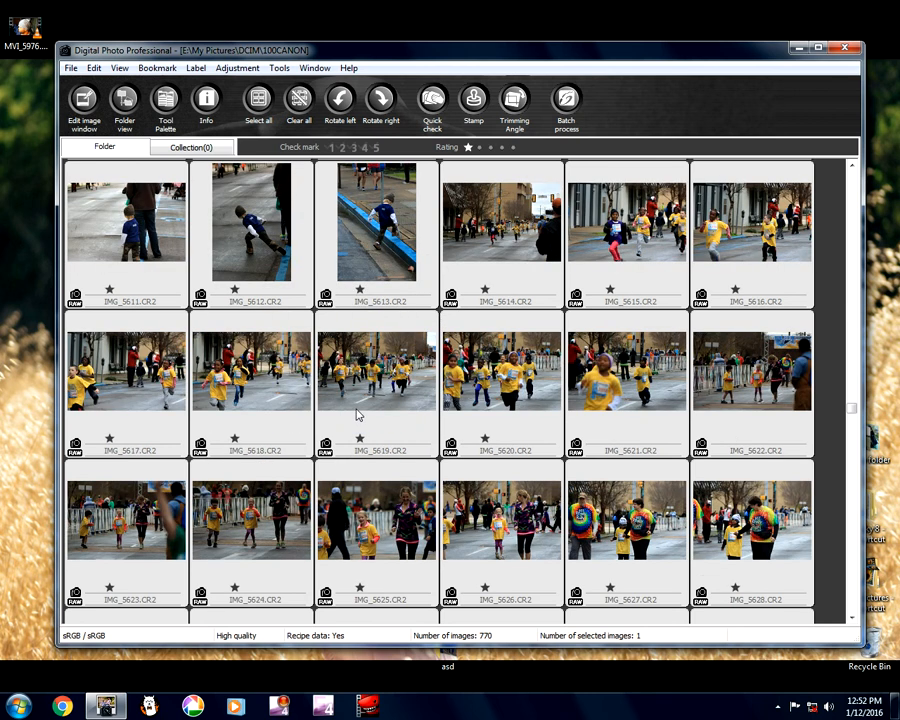
pyautogui.scroll(-1, 358, 415)
pyautogui.doubleClick(388, 378)
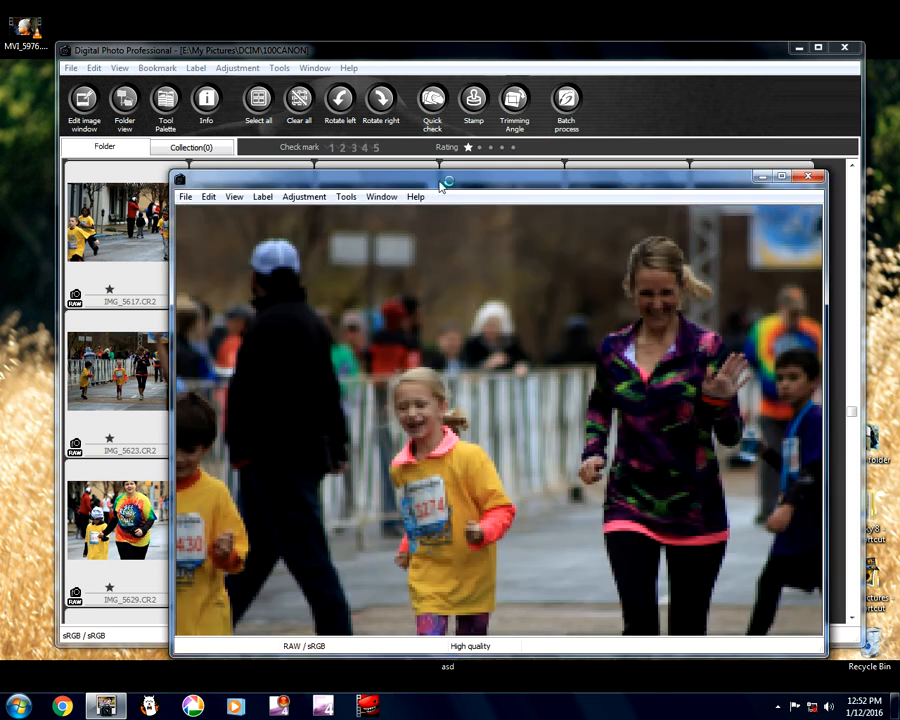
pyautogui.moveTo(439, 186); pyautogui.dragTo(291, 84)
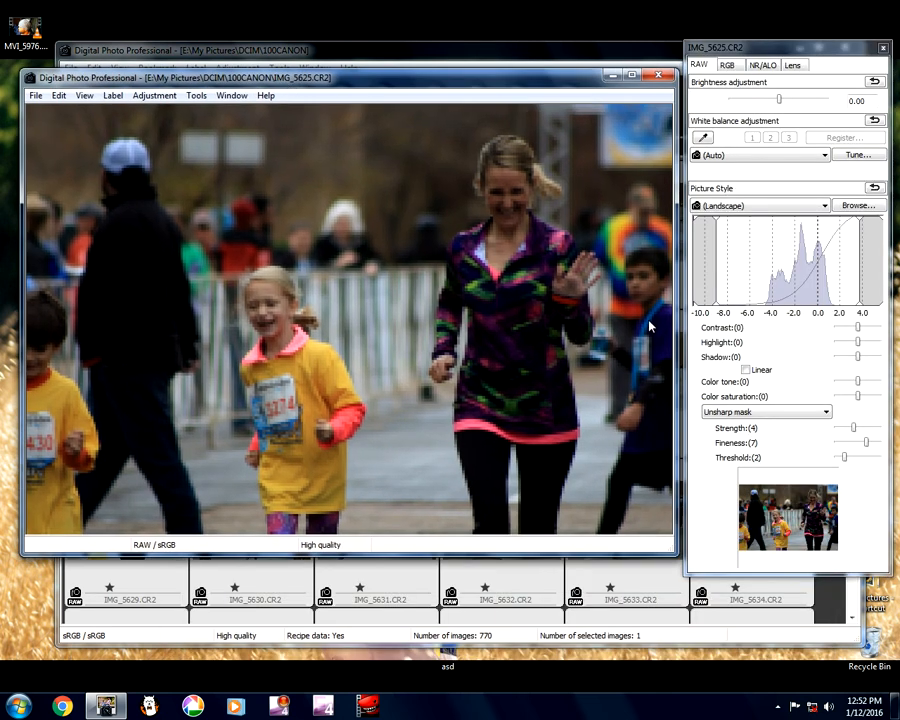
# - Set IMG_5625's contrast to 1 and brightness to 0.17, adjust its shadow value, and close its edit window
pyautogui.click(869, 328)
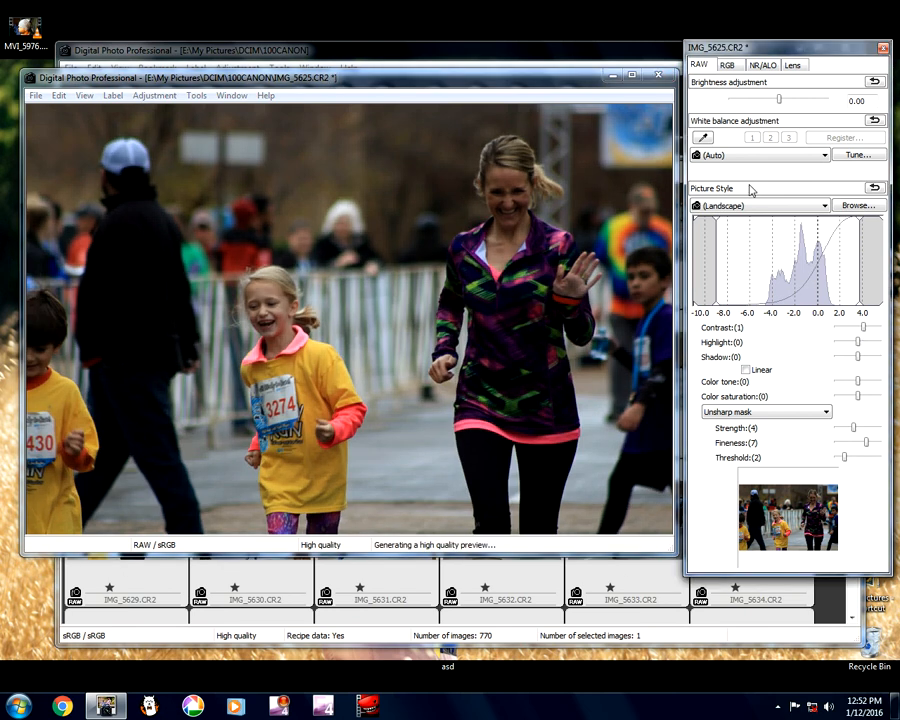
pyautogui.moveTo(778, 99); pyautogui.dragTo(789, 100)
pyautogui.click(853, 355)
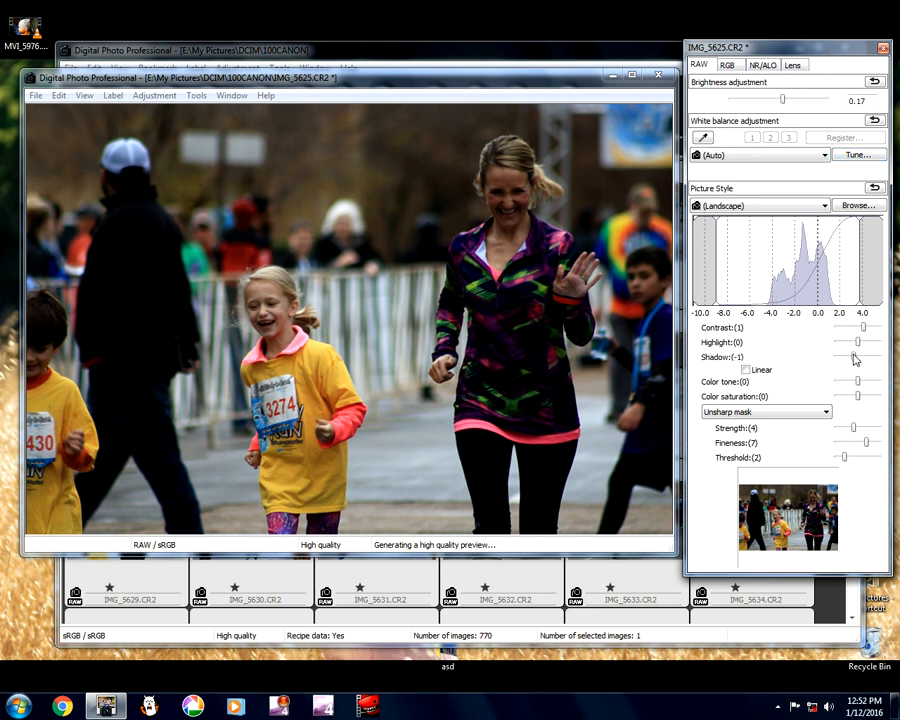
pyautogui.click(869, 358)
pyautogui.click(658, 75)
# - Look through the thumbnails to IMG_5662, inspect that photo in its own edit window, and close the window
pyautogui.scroll(-1, 455, 440)
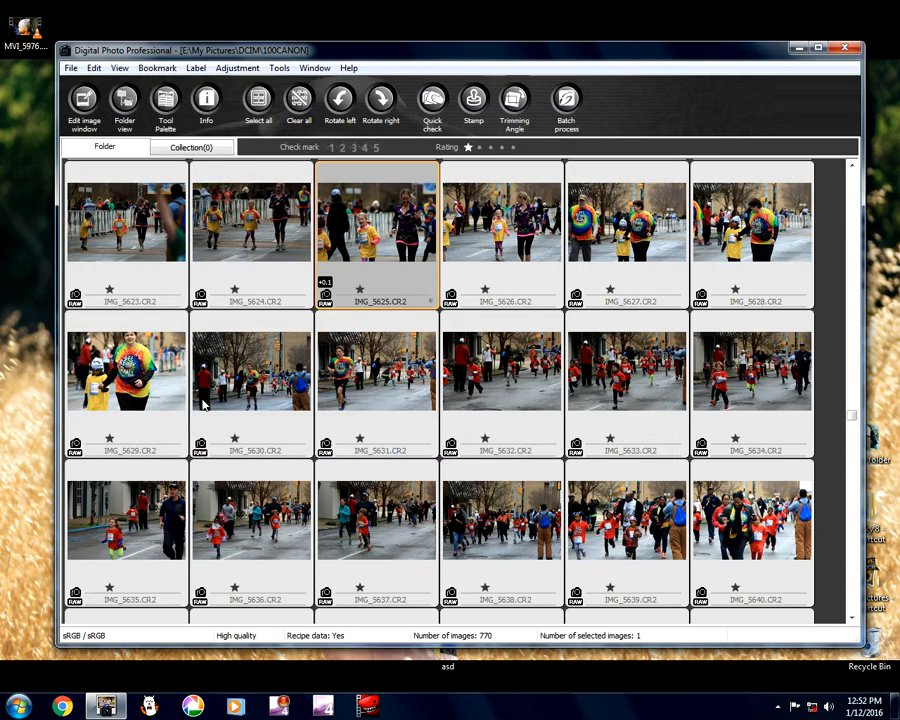
pyautogui.scroll(-2, 474, 412)
pyautogui.scroll(-2, 575, 420)
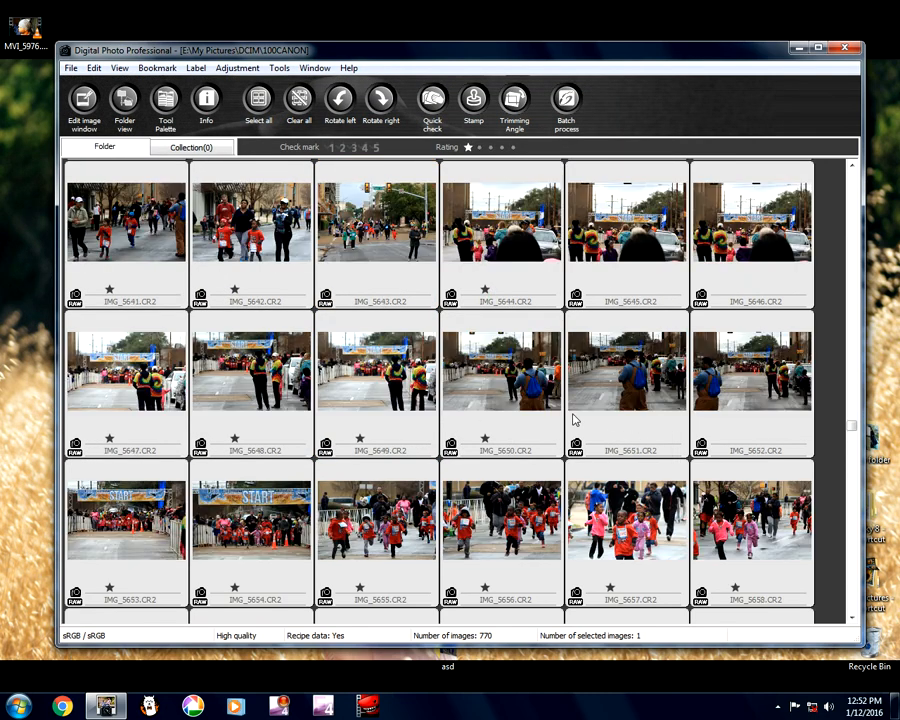
pyautogui.scroll(-2, 575, 420)
pyautogui.click(502, 380)
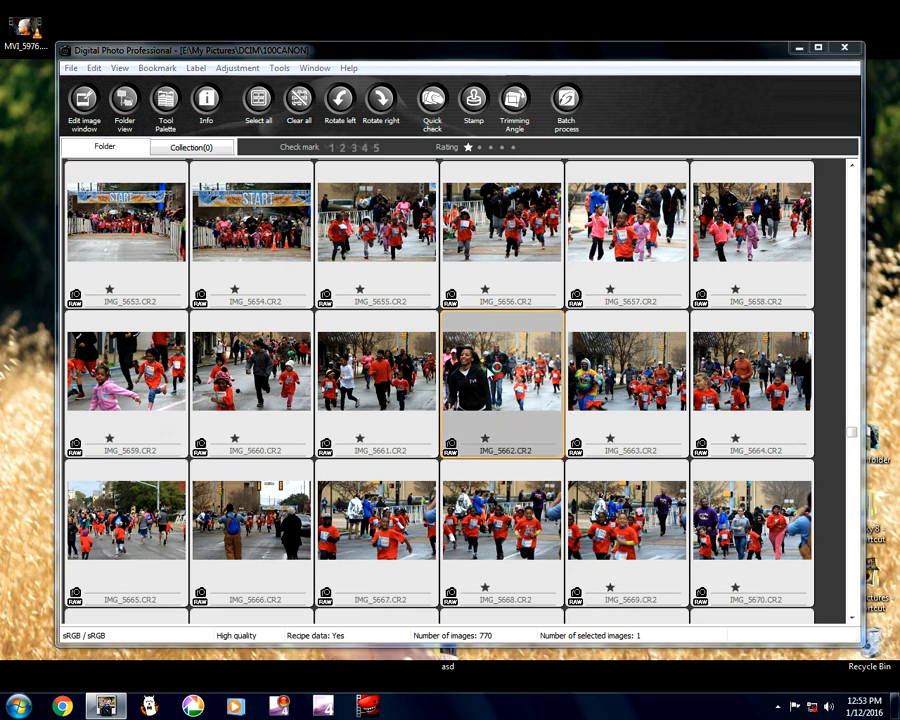
pyautogui.doubleClick(502, 380)
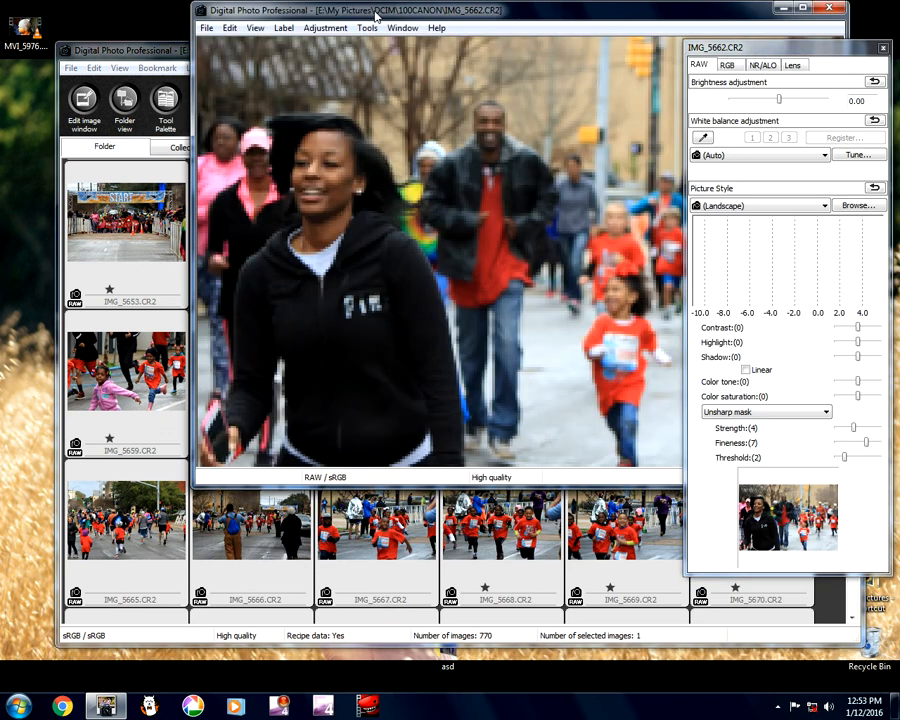
pyautogui.moveTo(375, 15); pyautogui.dragTo(275, 60)
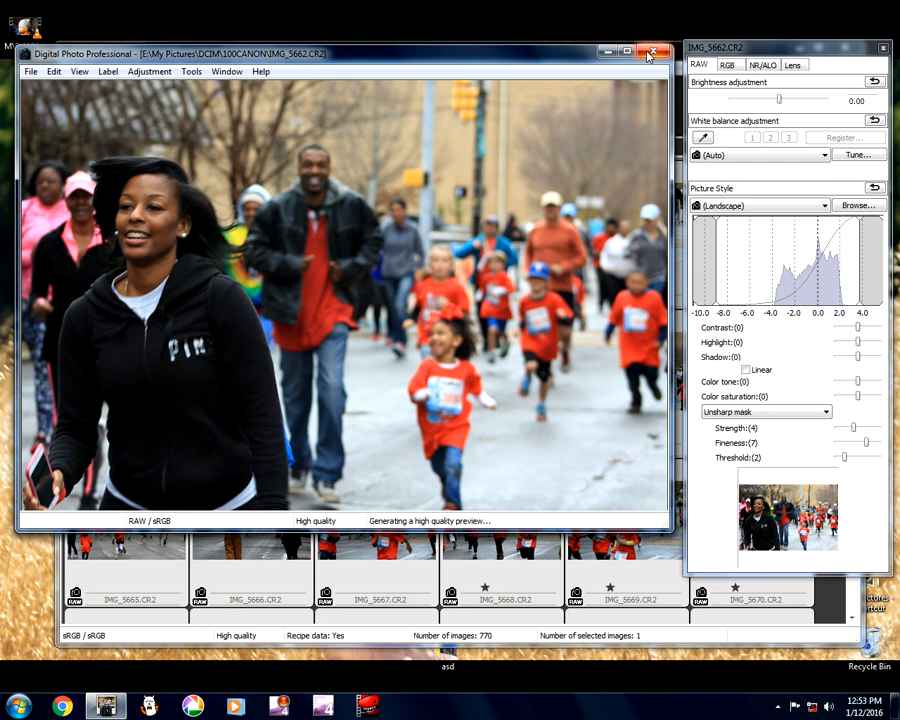
pyautogui.click(648, 55)
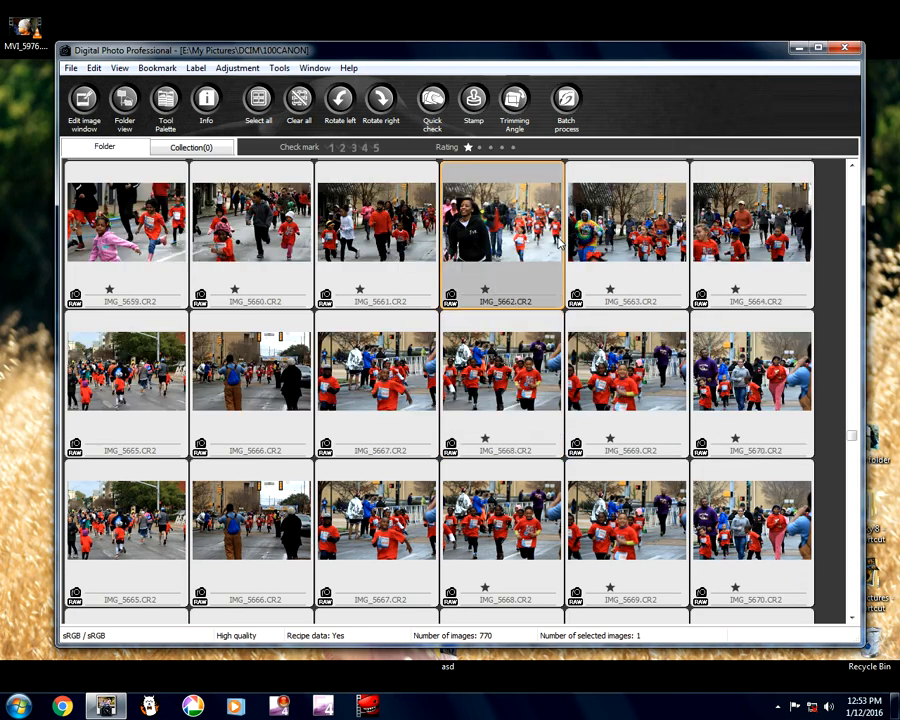
pyautogui.scroll(-2, 558, 240)
pyautogui.scroll(5, 558, 240)
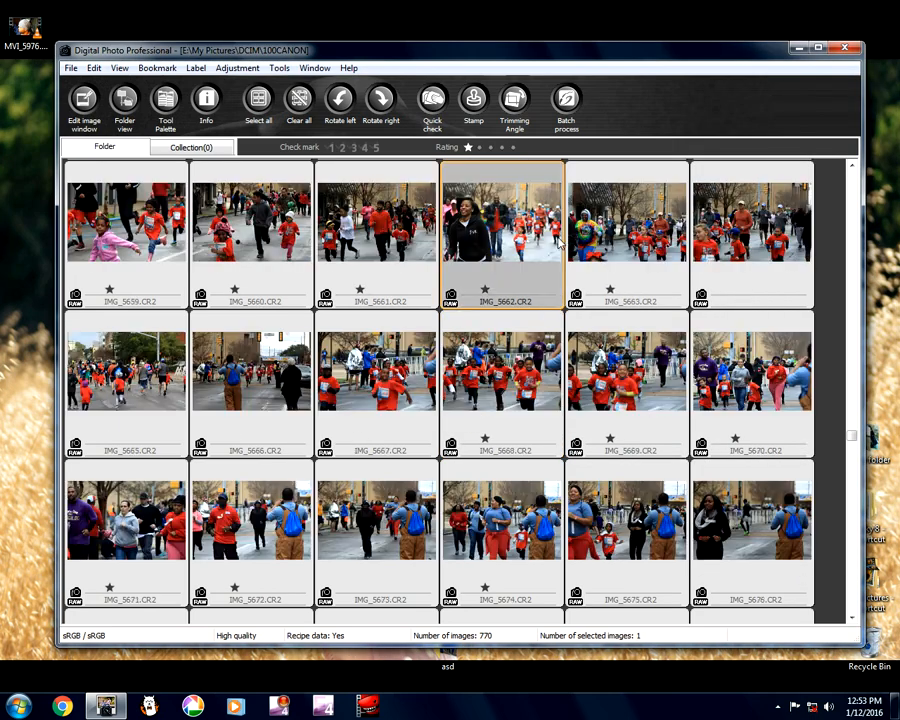
pyautogui.scroll(14, 440, 390)
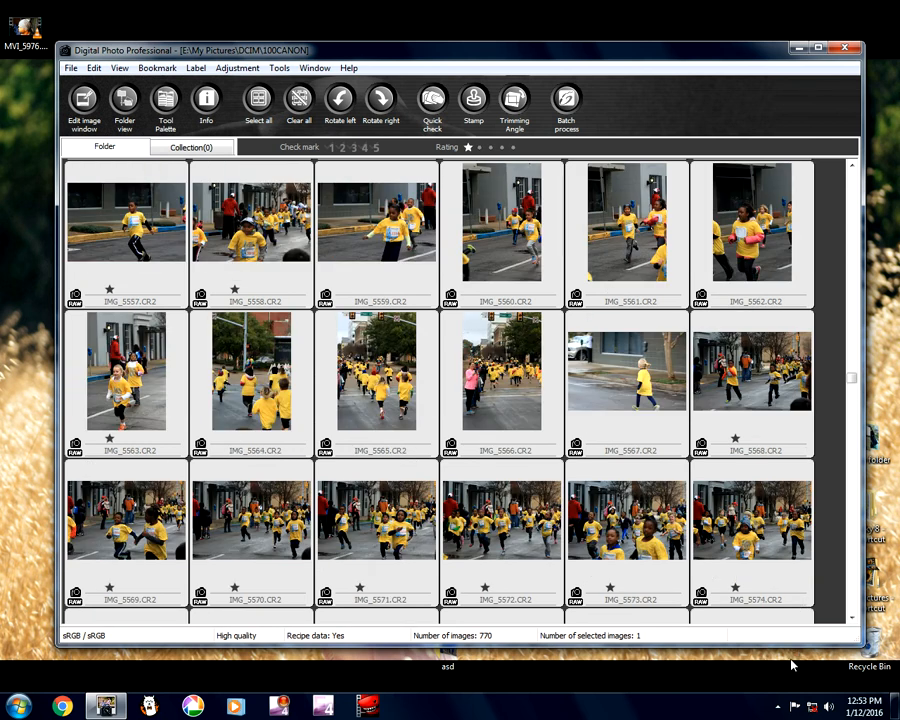
pyautogui.click(777, 706)
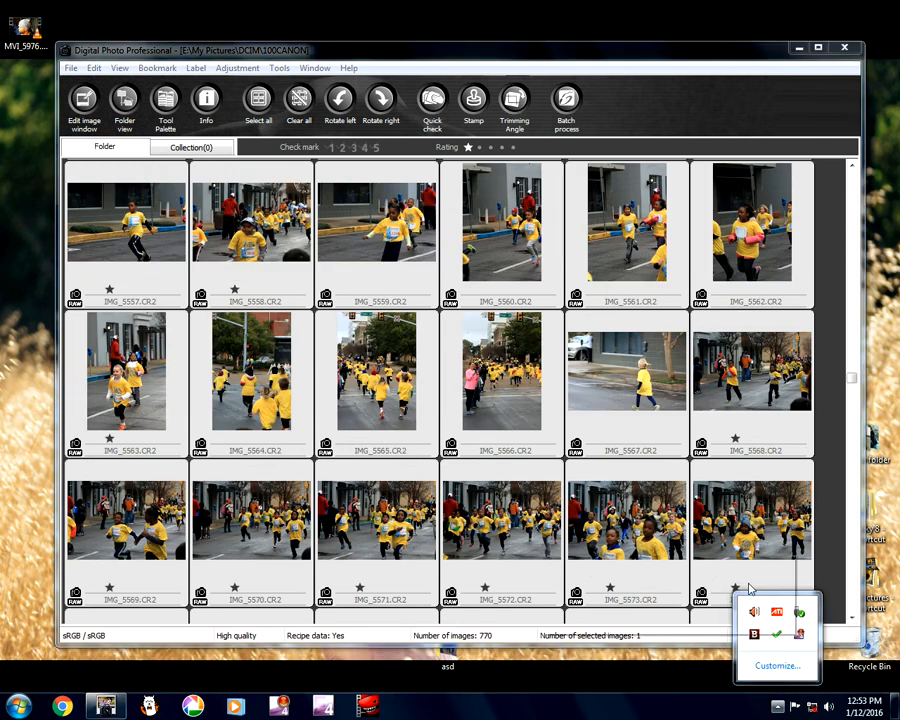
pyautogui.rightClick(798, 636)
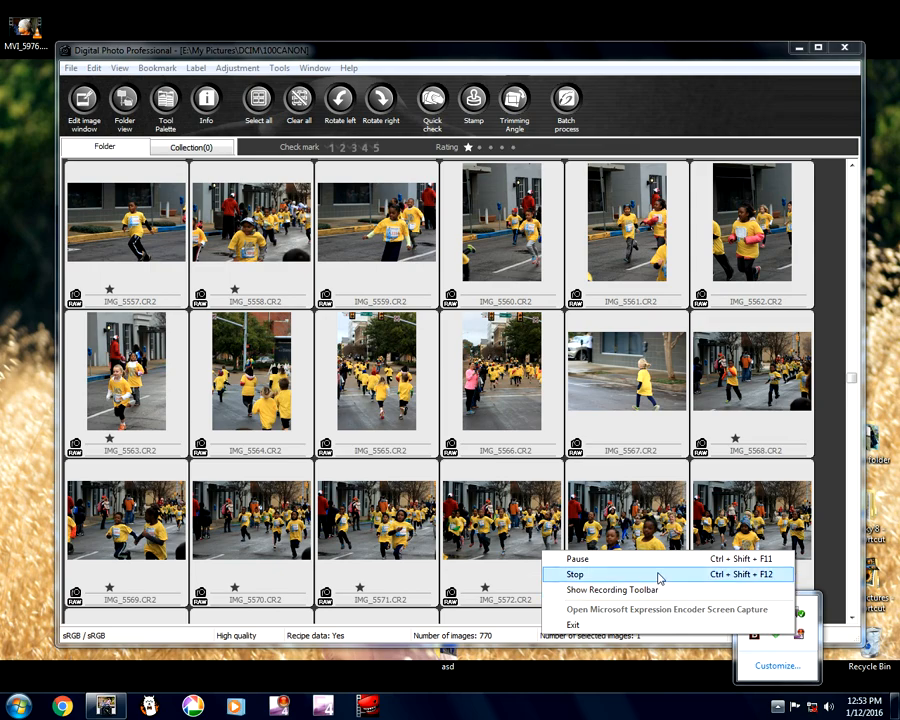